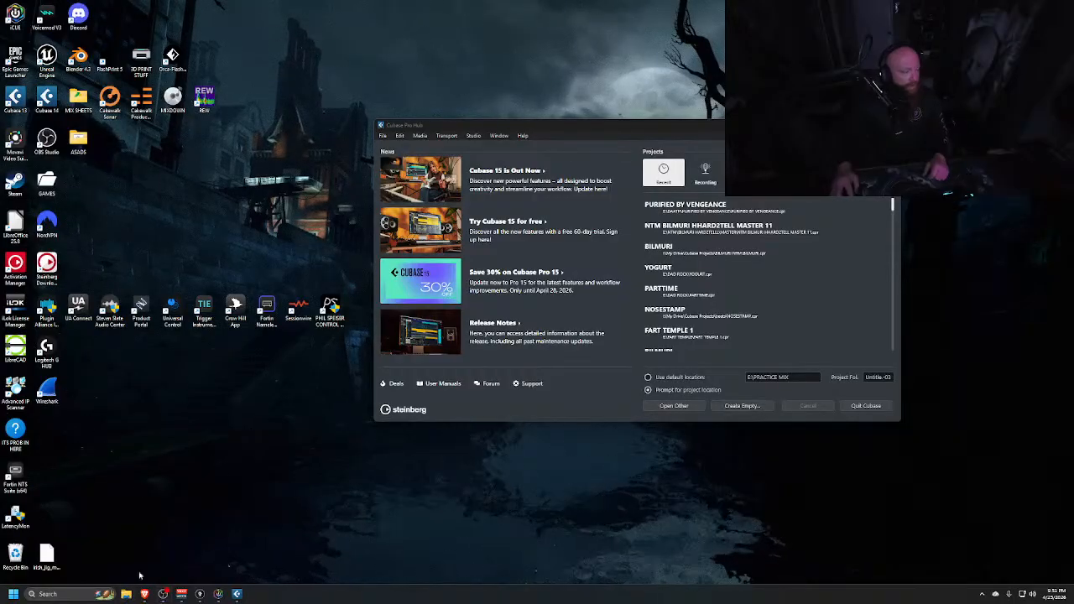
# Create an empty project using the GOLIATH folder on STORAGE (E:) as its project folder
pyautogui.click(126, 594)
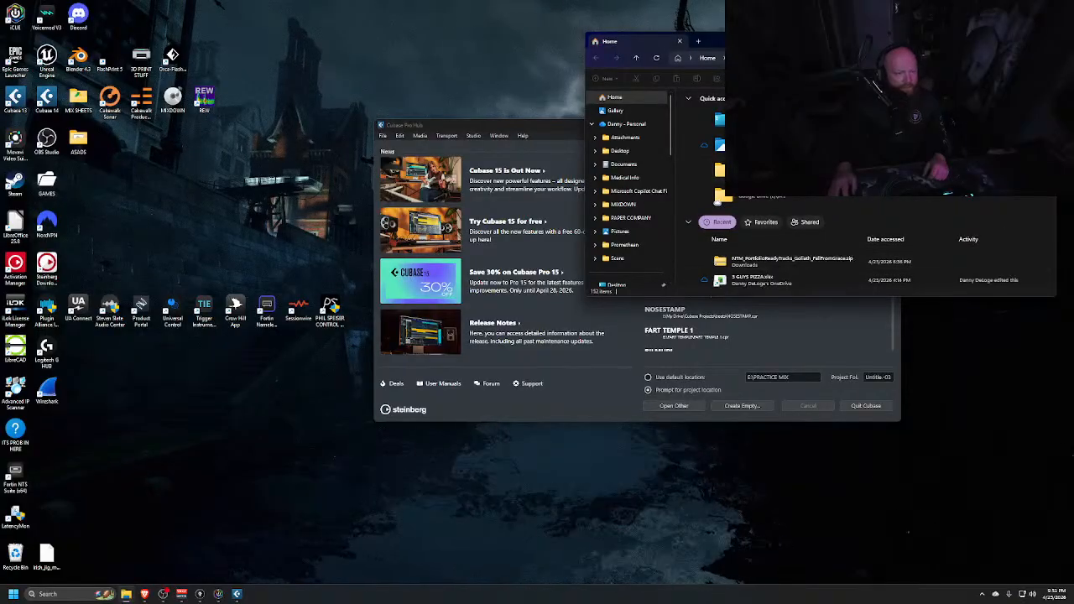
pyautogui.click(1046, 40)
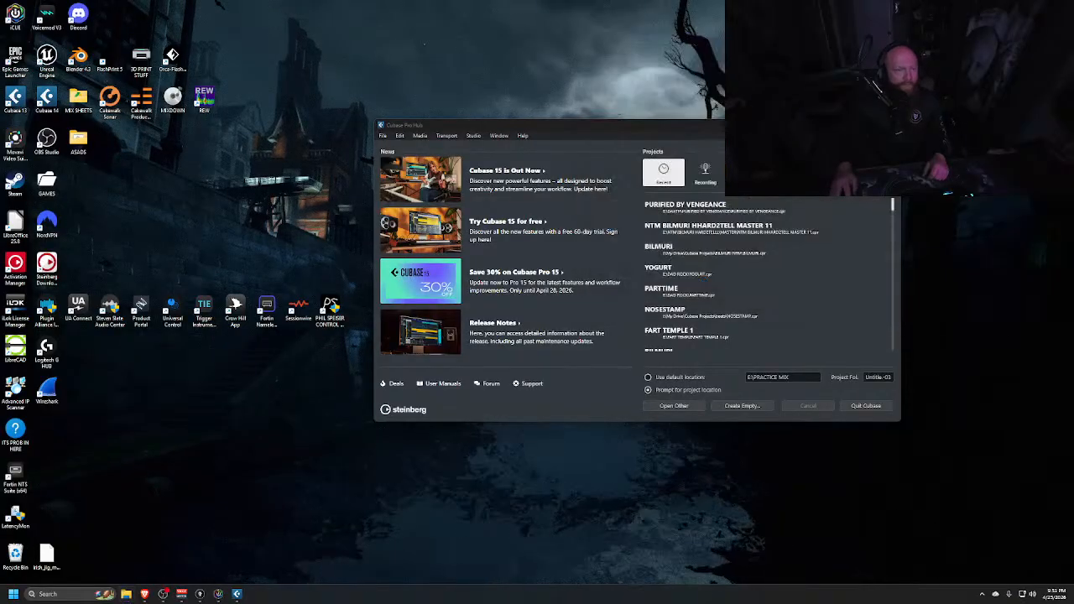
pyautogui.click(722, 405)
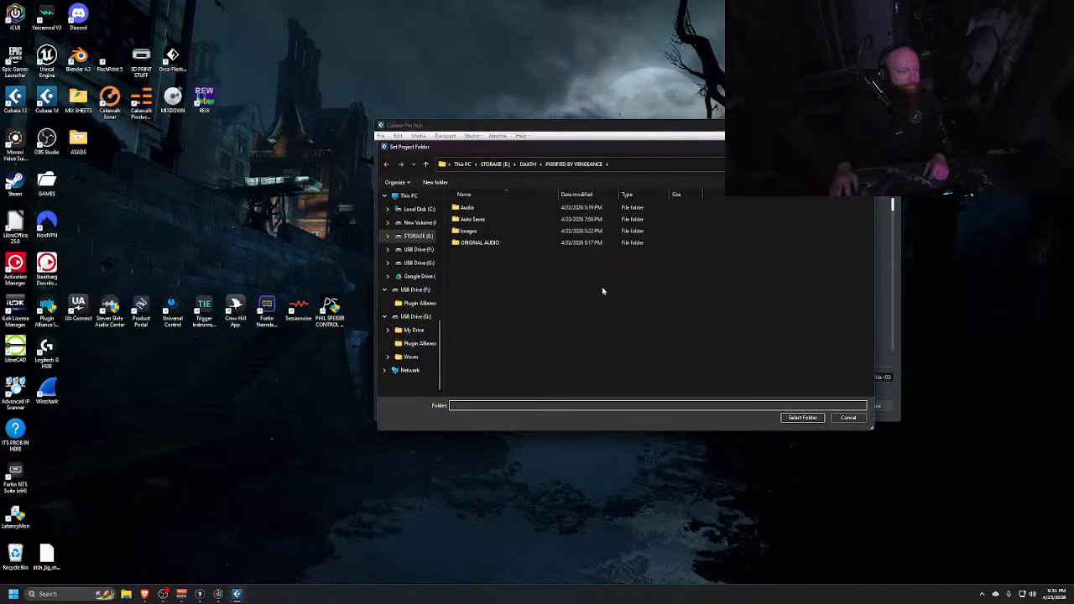
pyautogui.click(495, 164)
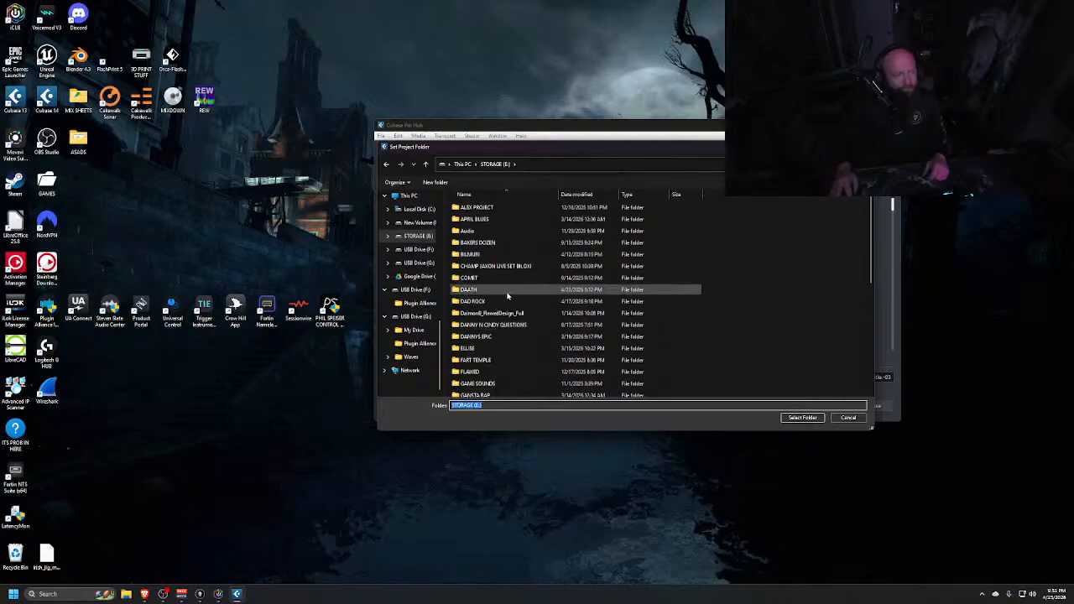
pyautogui.scroll(-2, 508, 294)
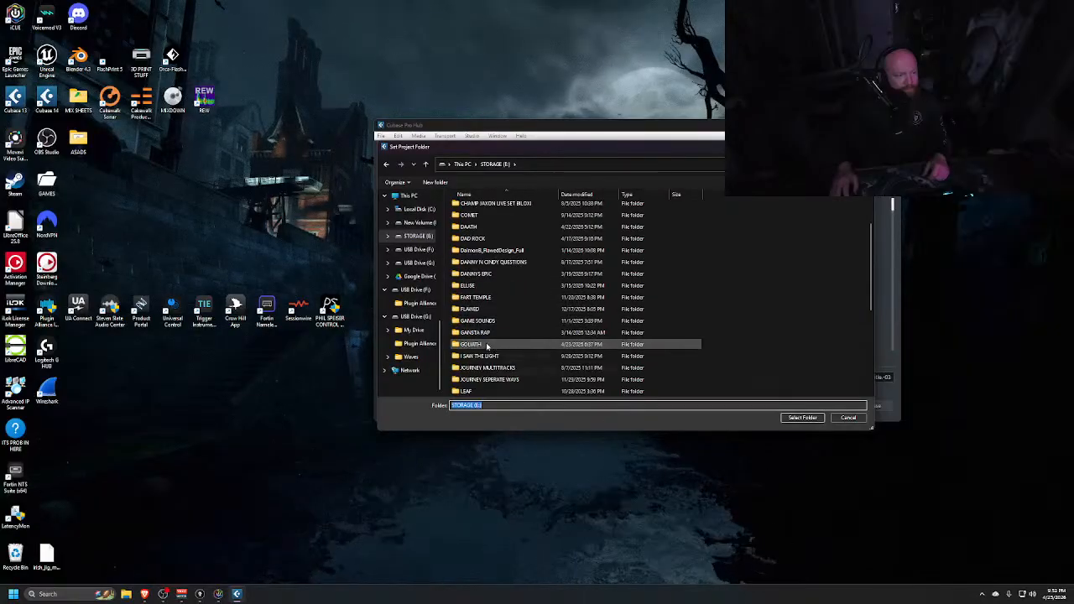
pyautogui.doubleClick(480, 344)
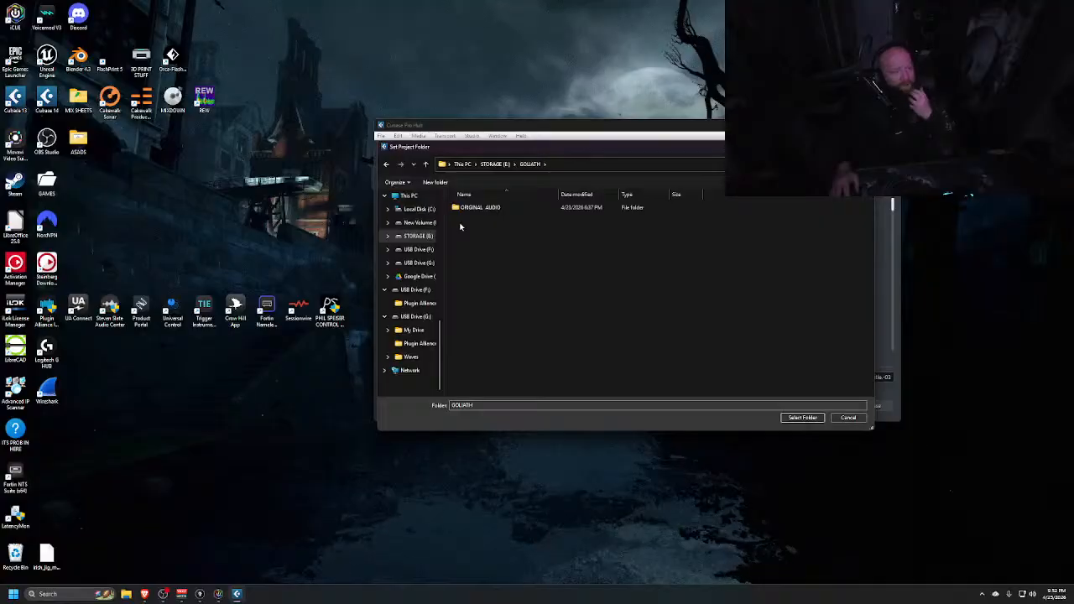
pyautogui.click(798, 418)
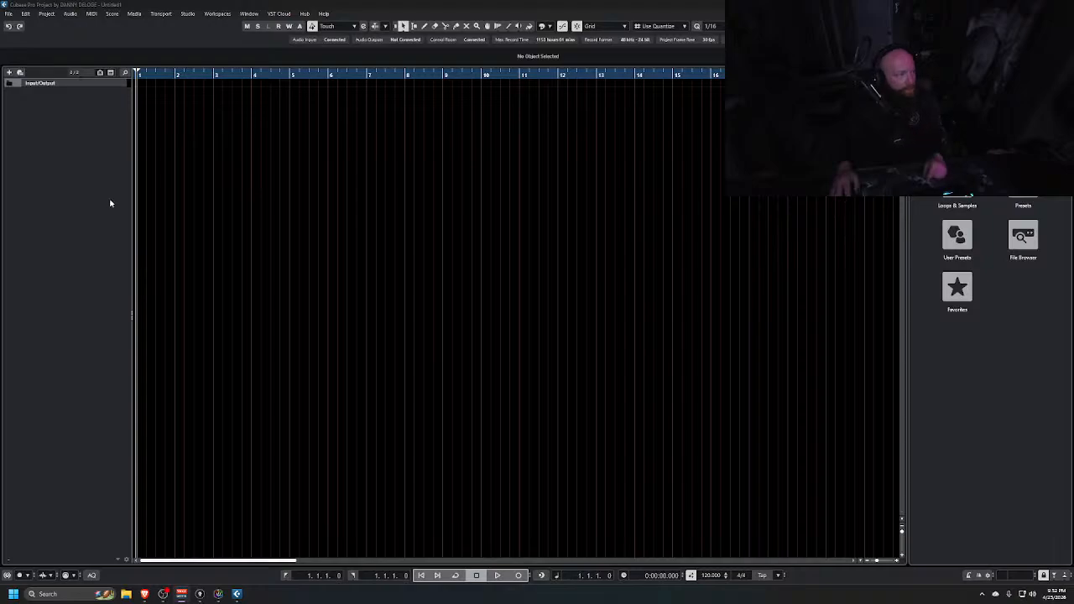
pyautogui.click(10, 15)
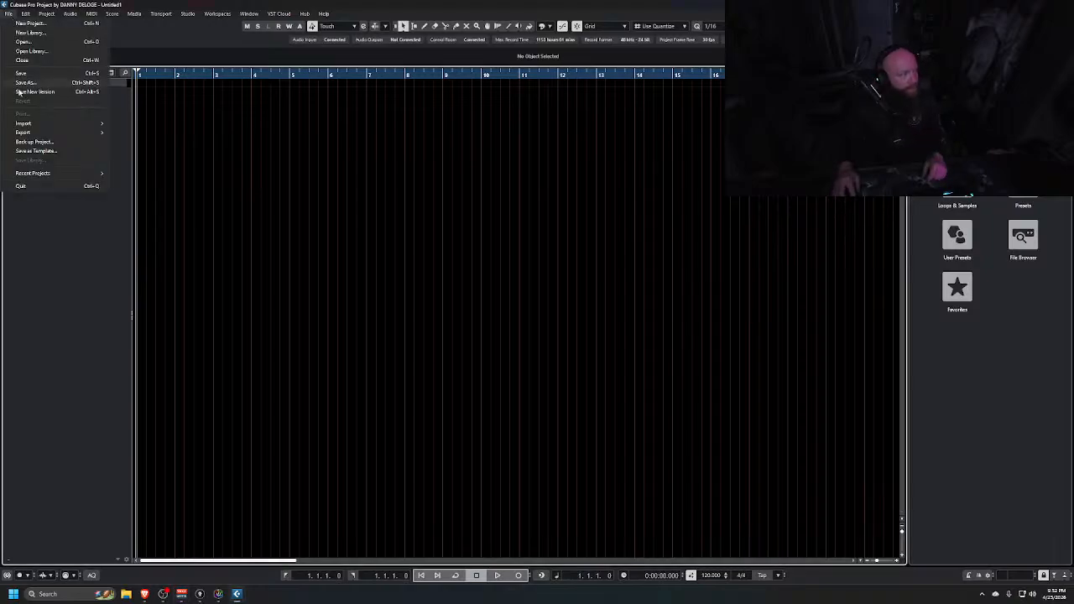
pyautogui.moveTo(85, 122)
pyautogui.click(139, 124)
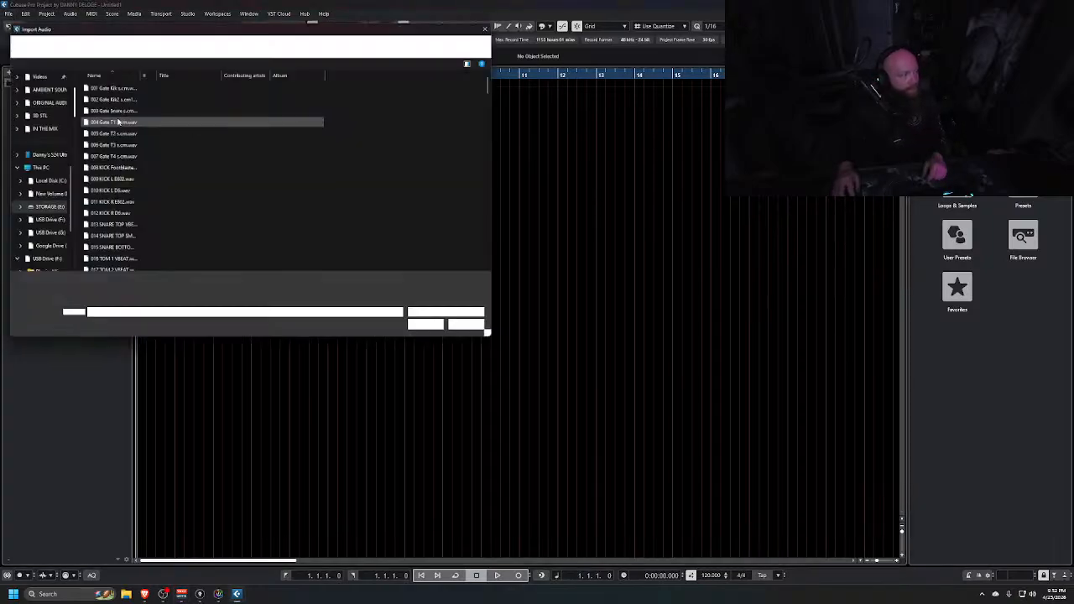
pyautogui.click(494, 25)
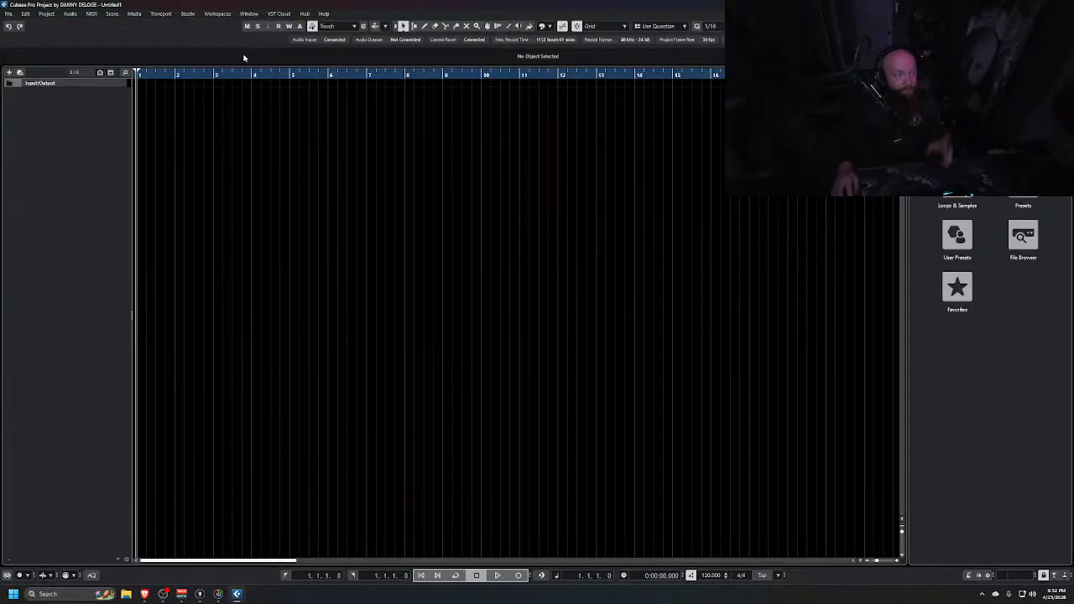
# Import the Goliath_FallFromGrace MIDI file from GOLIATH > ORIGINAL AUDIO as a new project in the GOLIATH folder
pyautogui.click(7, 15)
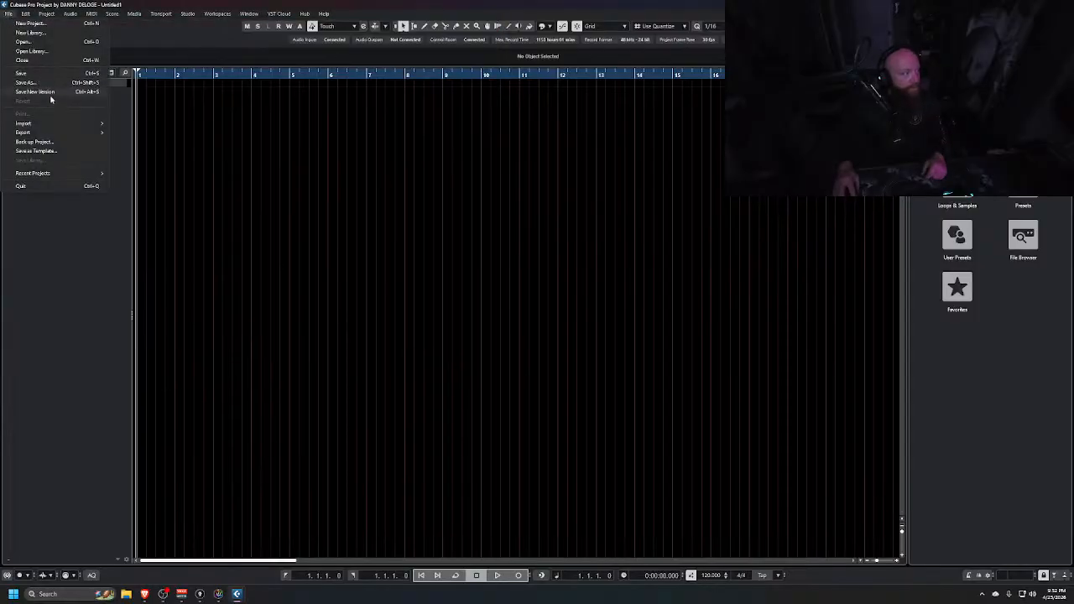
pyautogui.moveTo(41, 125)
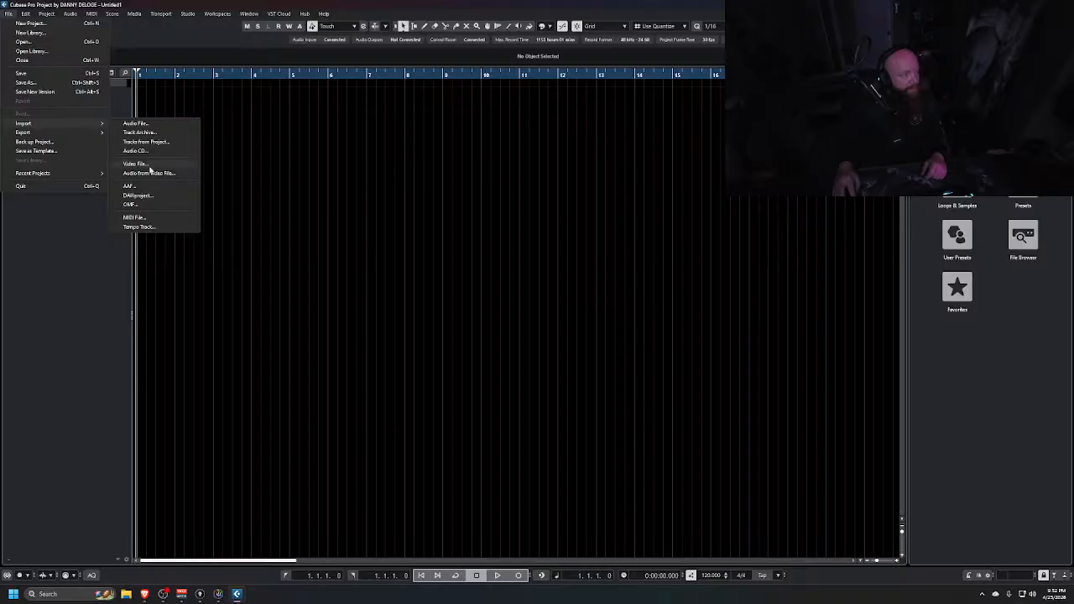
pyautogui.click(152, 222)
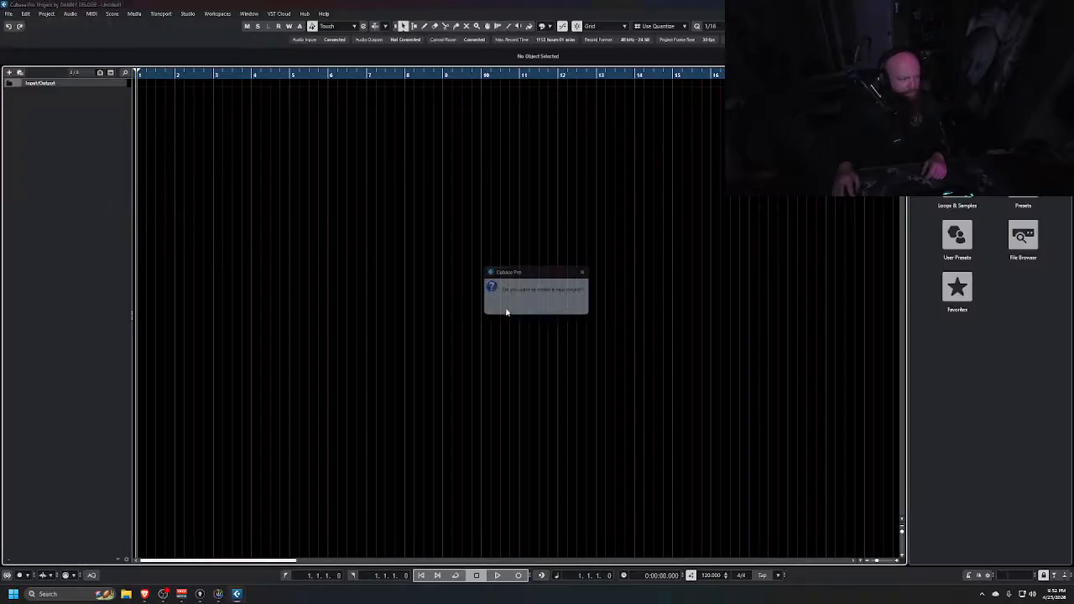
pyautogui.click(503, 309)
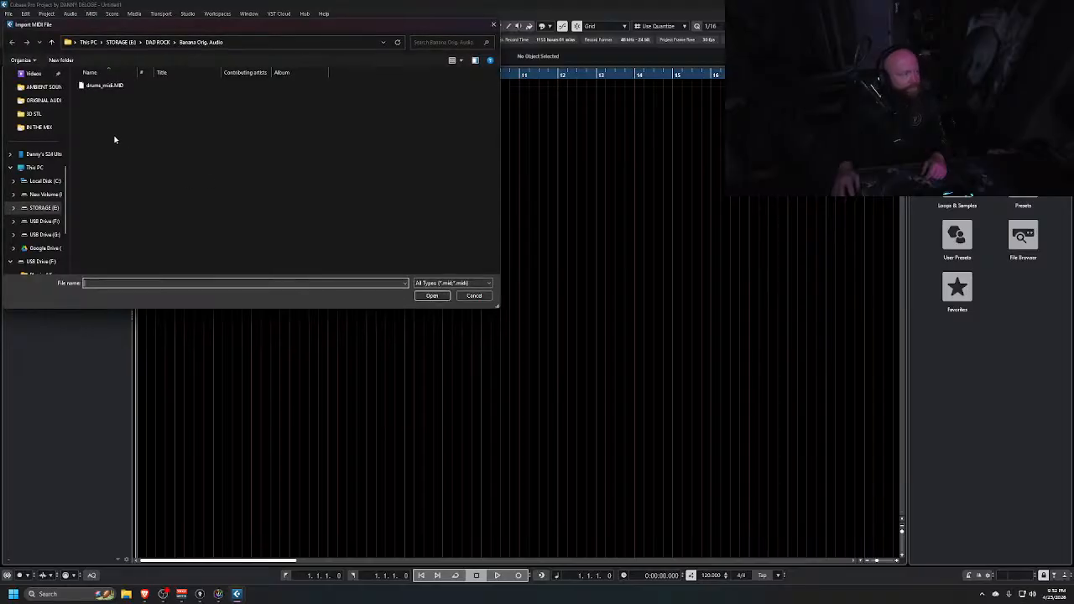
pyautogui.click(120, 42)
pyautogui.scroll(-2, 118, 216)
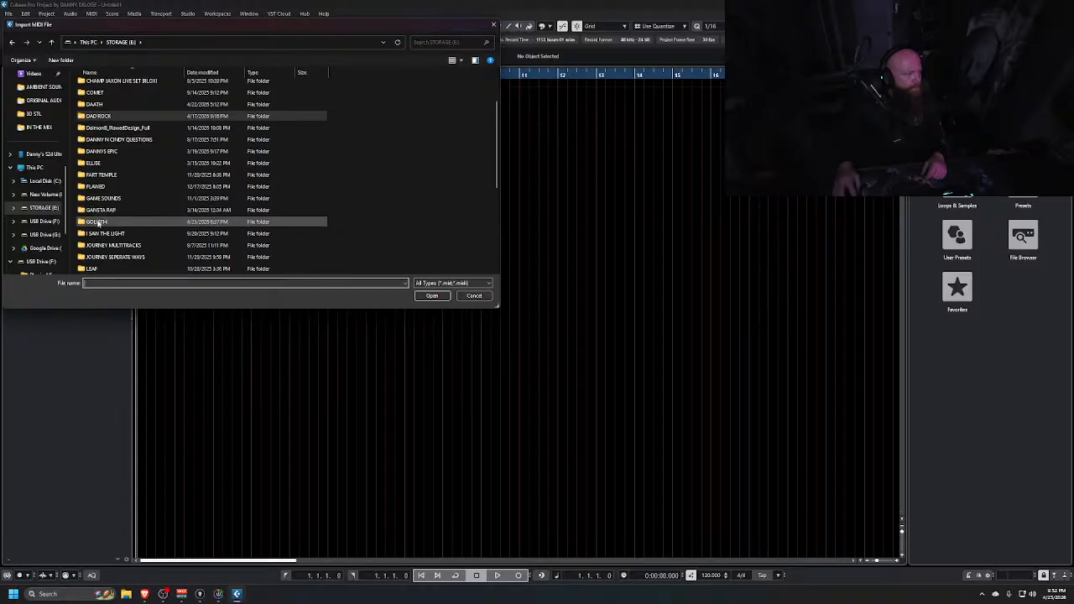
pyautogui.doubleClick(97, 222)
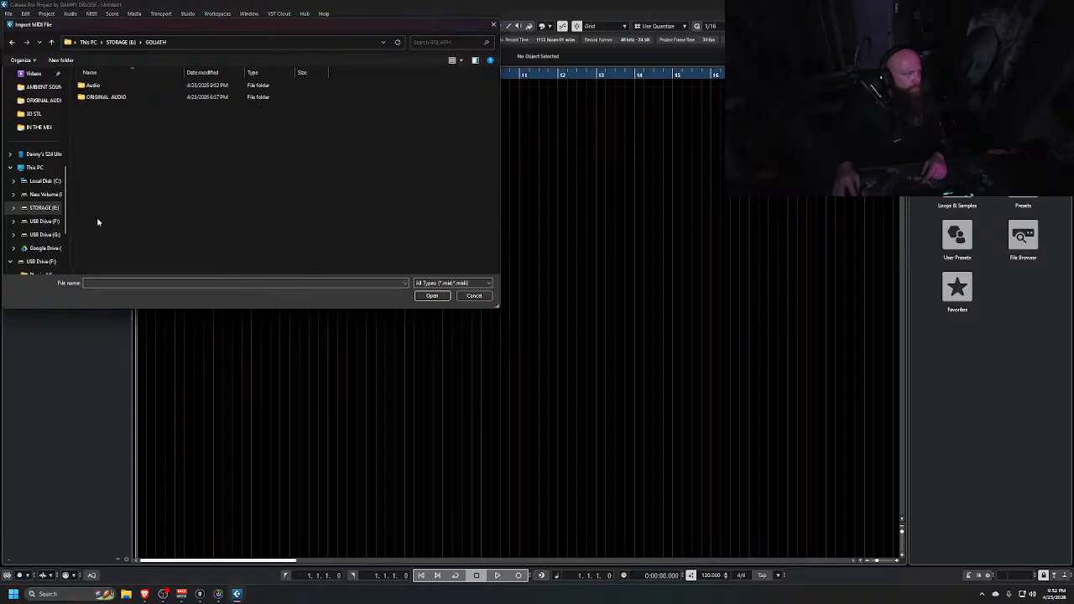
pyautogui.doubleClick(100, 97)
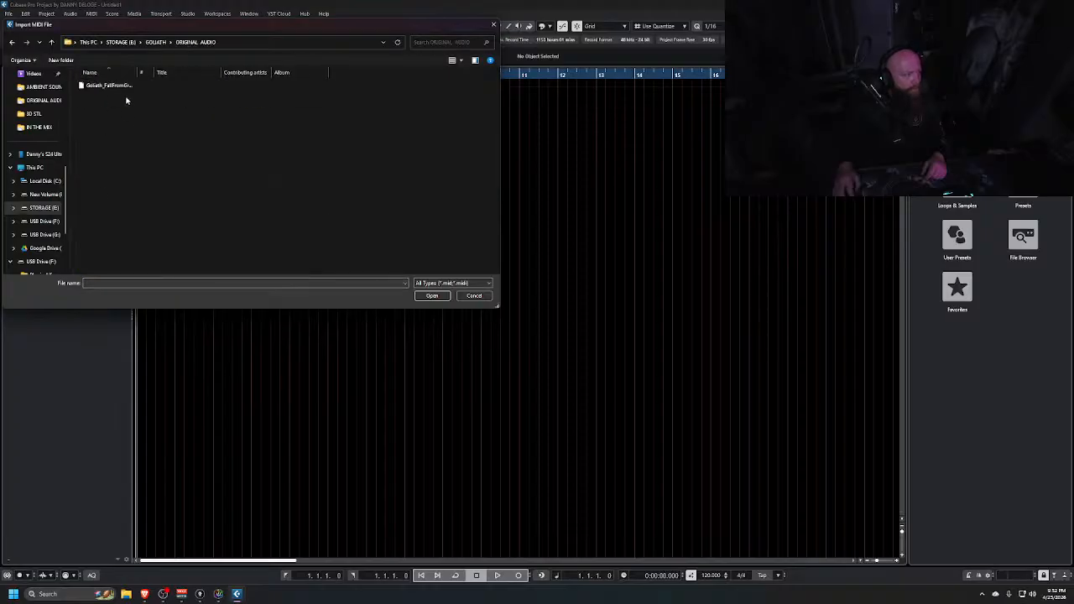
pyautogui.doubleClick(105, 85)
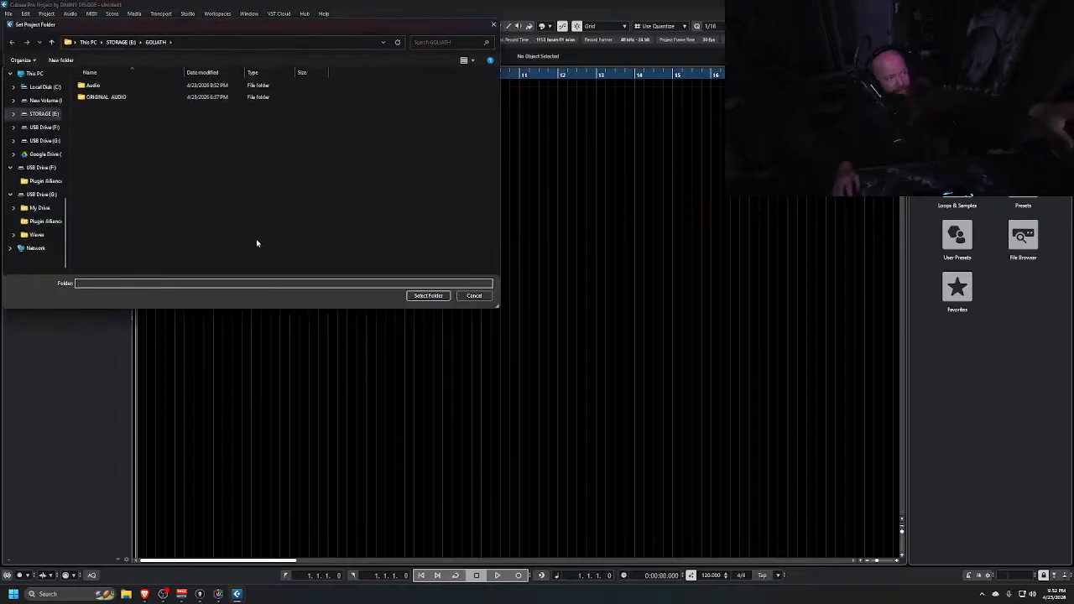
pyautogui.click(422, 298)
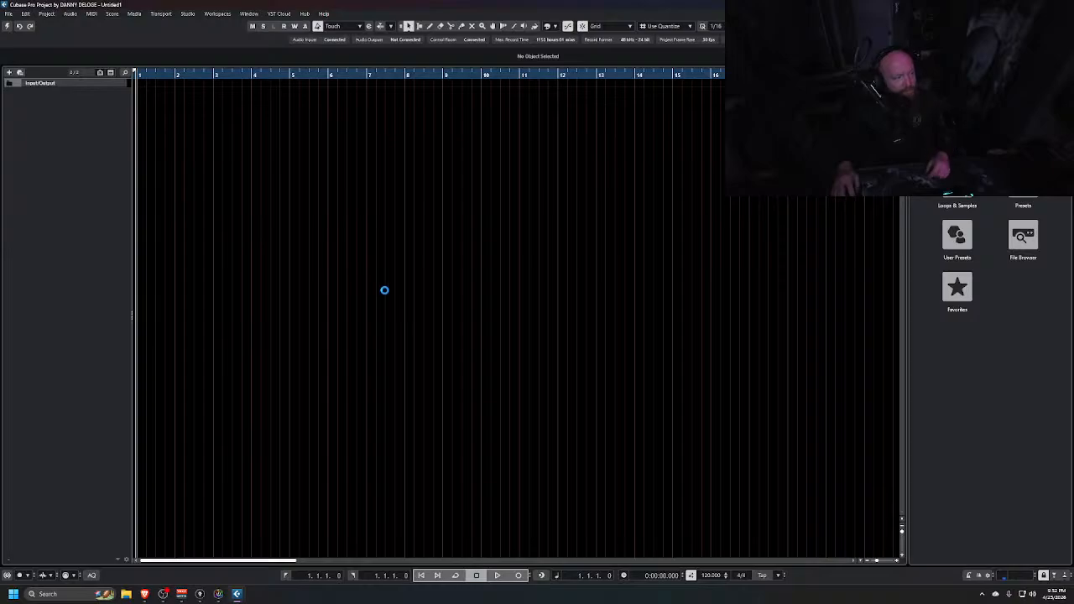
# Open the MixConsole, then close the empty untitled project without saving it
pyautogui.press('F3')
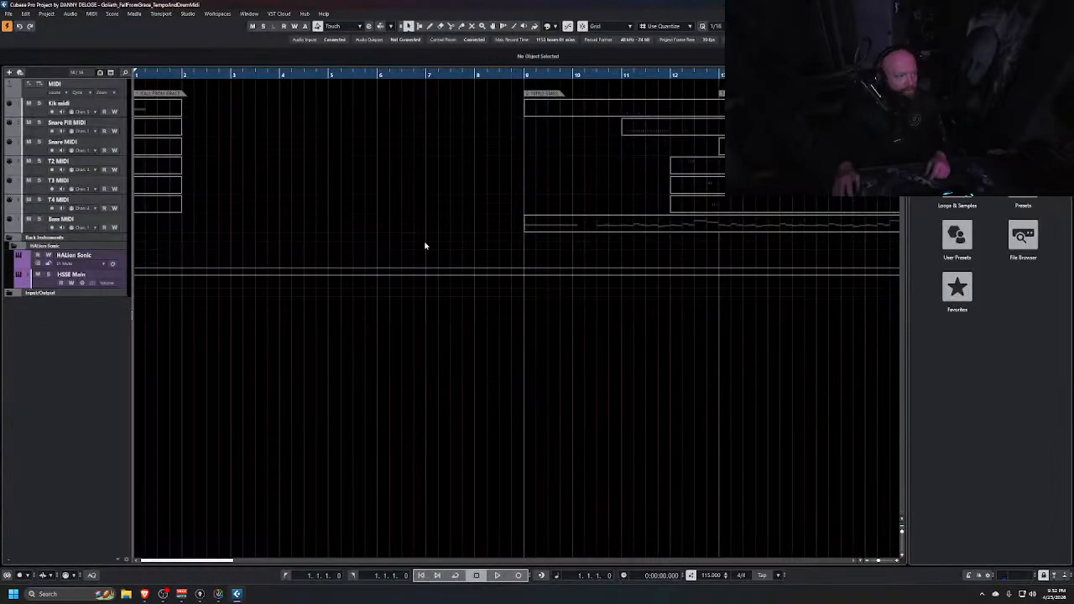
pyautogui.hotkey('alt', 'Tab')
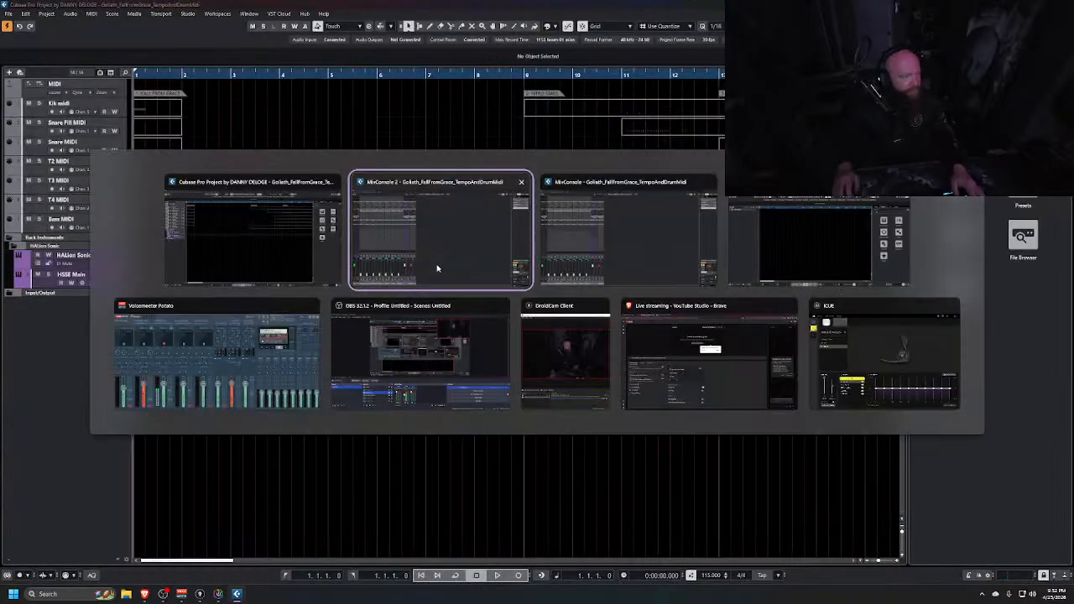
pyautogui.hotkey('alt', 'Tab')
pyautogui.hotkey('alt', 'Tab')
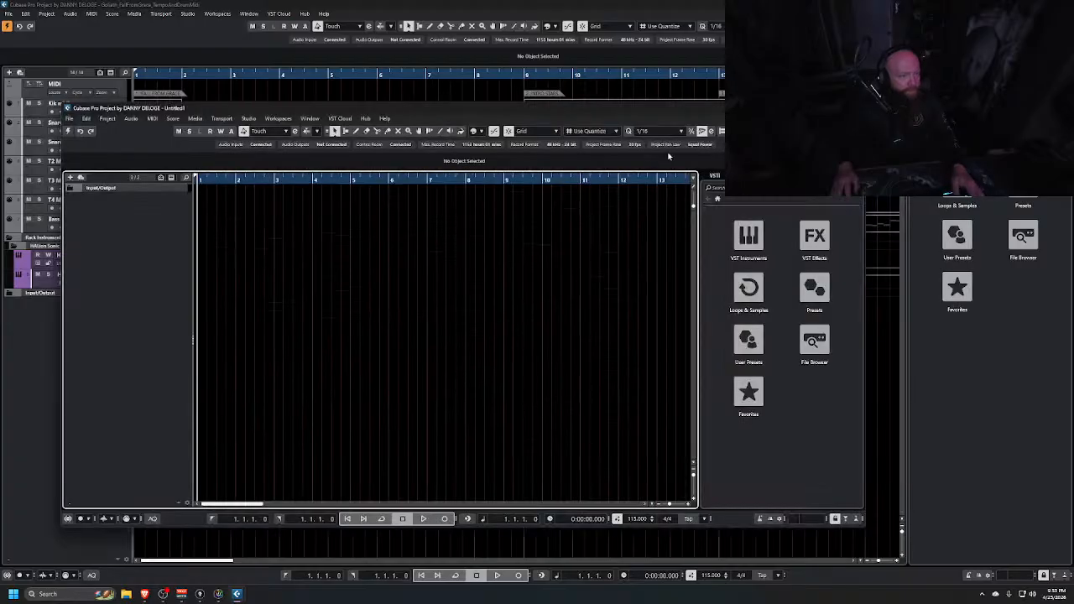
pyautogui.hotkey('ctrl', 'w')
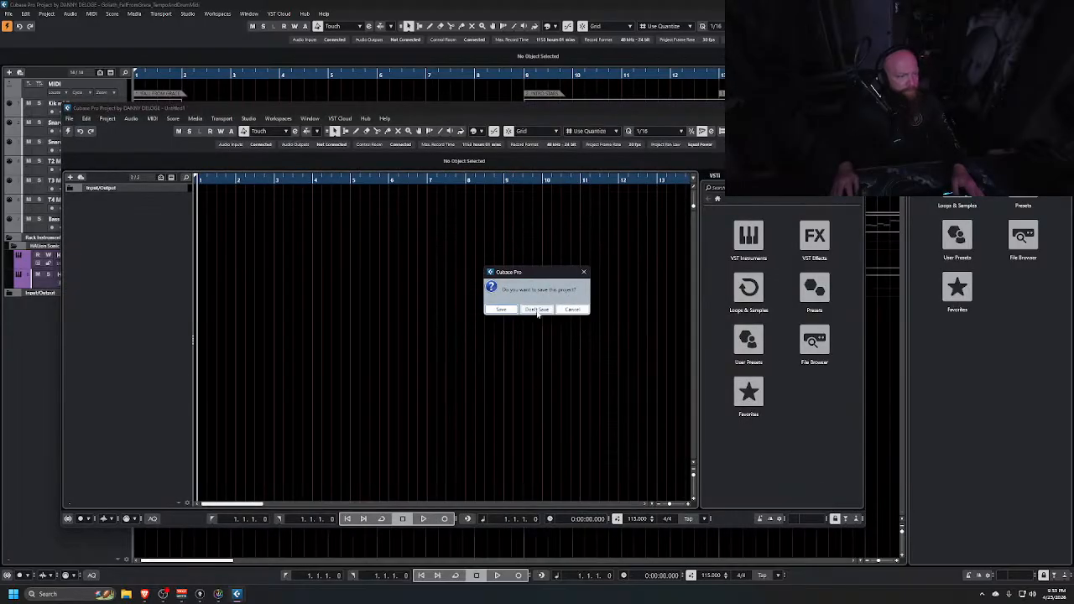
pyautogui.click(537, 310)
# Select all MIDI tracks from Kik midi to Bass MIDI and move them into a new folder track
pyautogui.press('g')
pyautogui.press('g')
pyautogui.press('g')
pyautogui.press('g')
pyautogui.press('g')
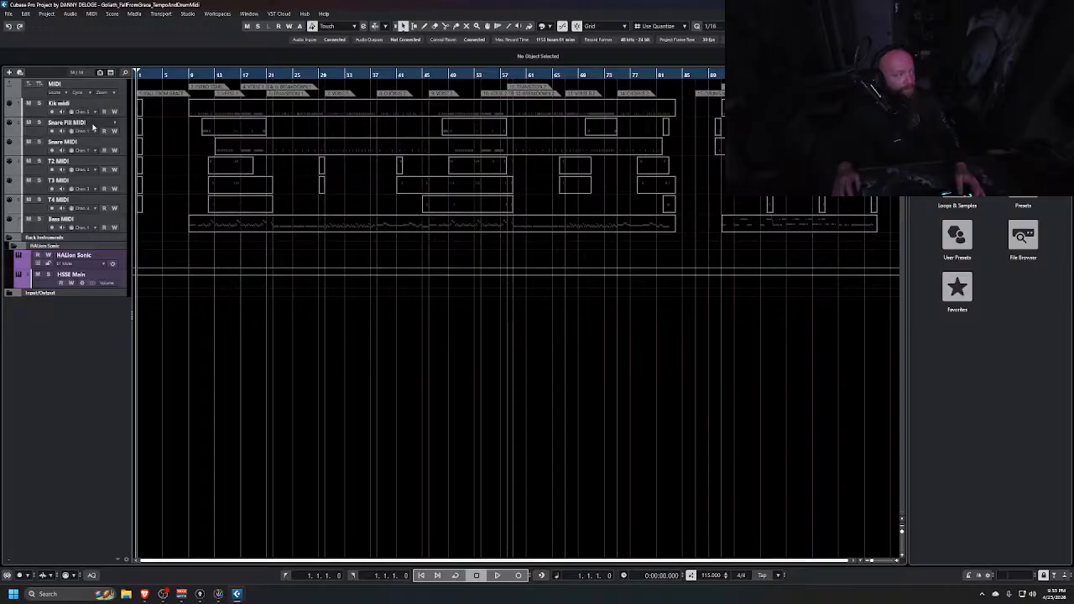
pyautogui.click(35, 114)
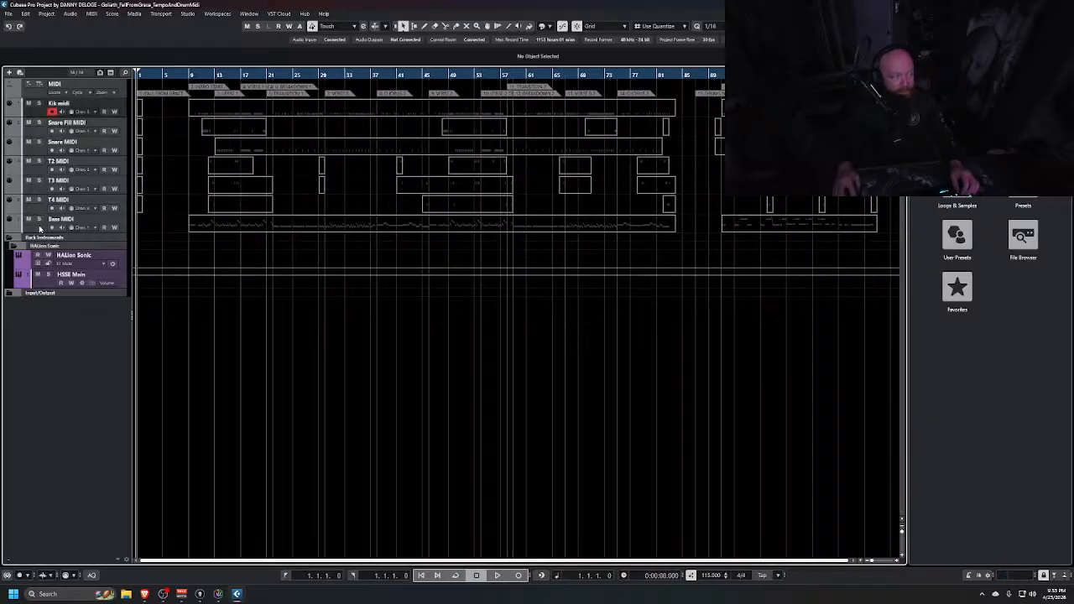
pyautogui.keyDown('shift'); pyautogui.click(39, 228); pyautogui.keyUp('shift')
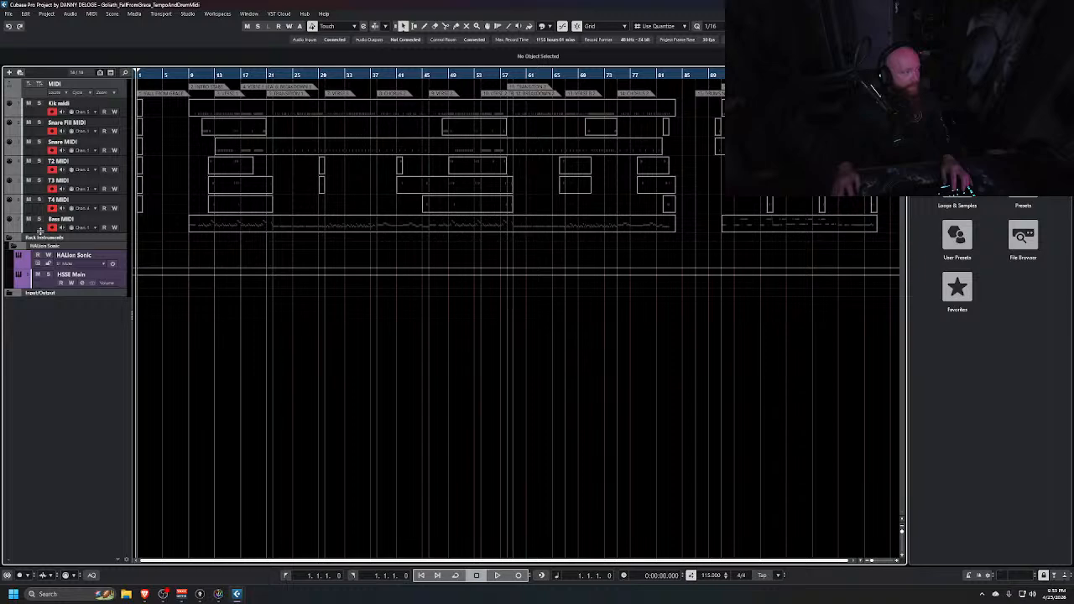
pyautogui.rightClick(41, 229)
pyautogui.click(37, 232)
pyautogui.hotkey('alt', 'Tab')
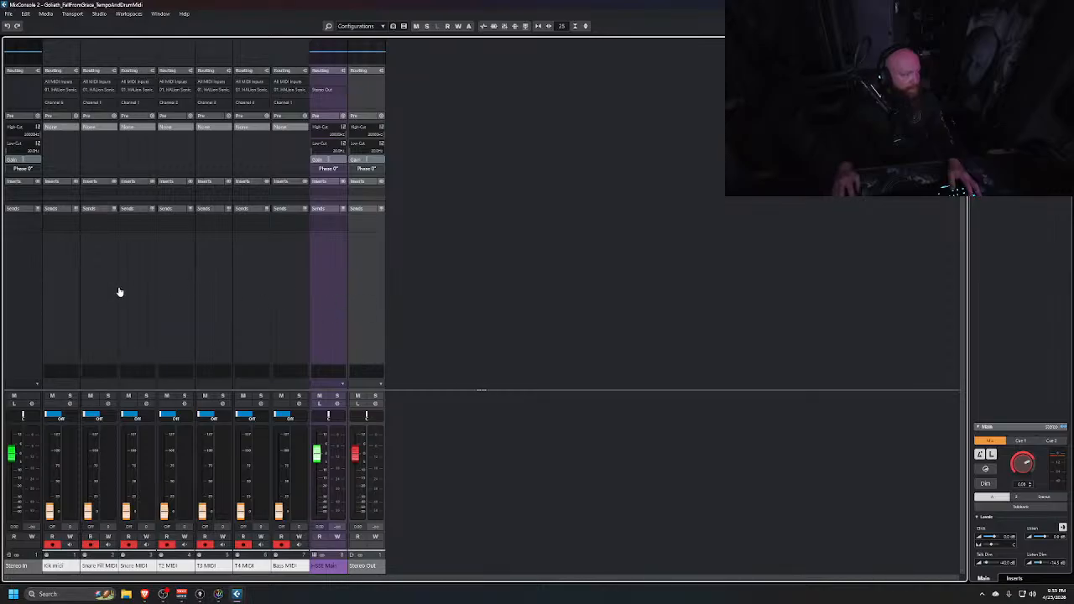
pyautogui.rightClick(153, 288)
pyautogui.hotkey('alt', 'Tab')
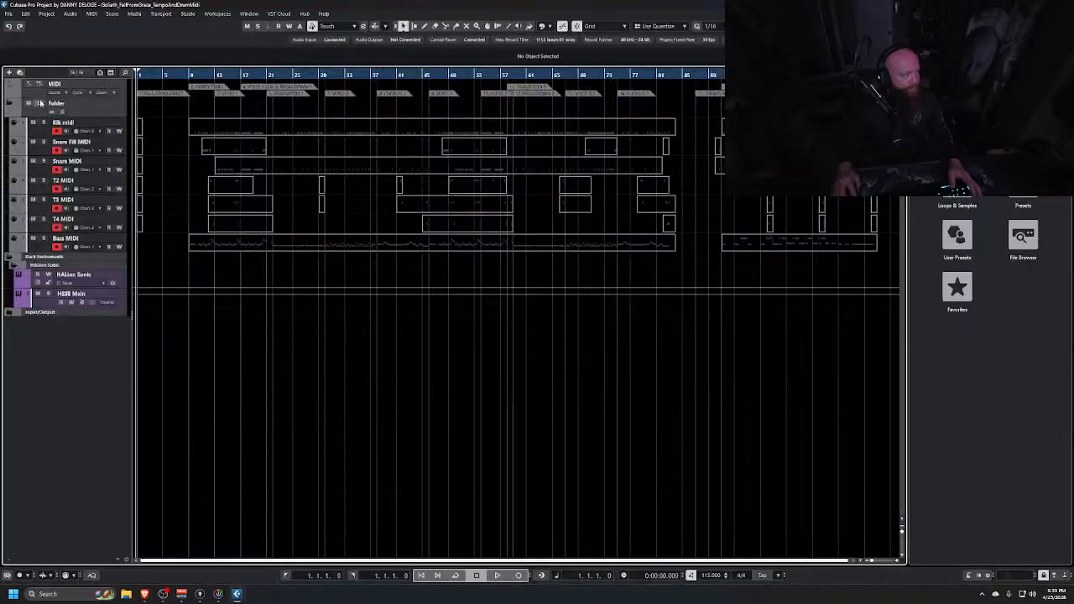
# Rename the new folder track to MIDI
pyautogui.doubleClick(52, 102)
pyautogui.write('MIDI')
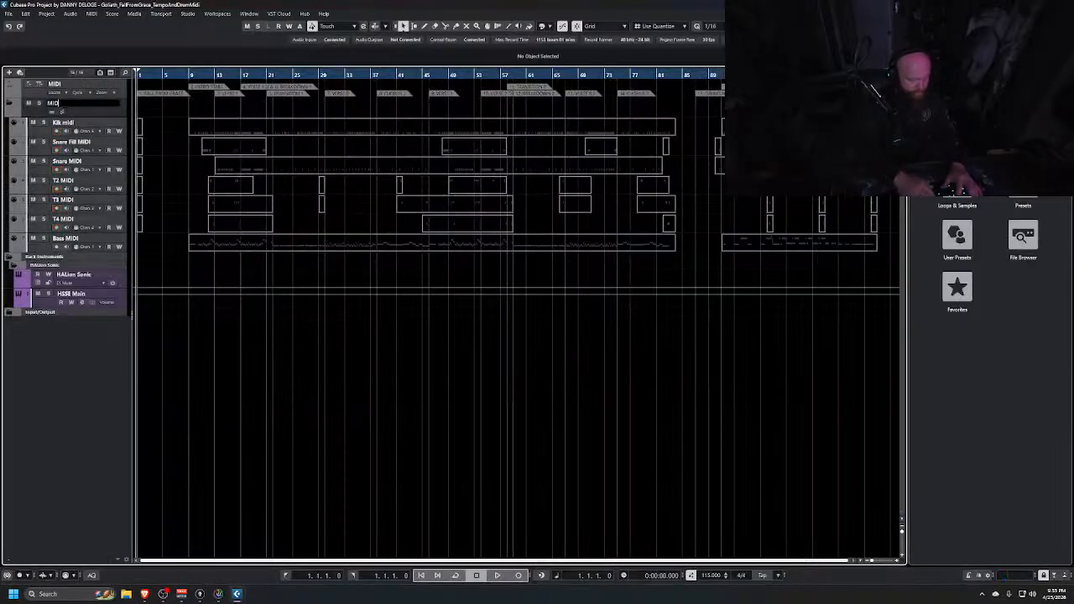
pyautogui.press('Return')
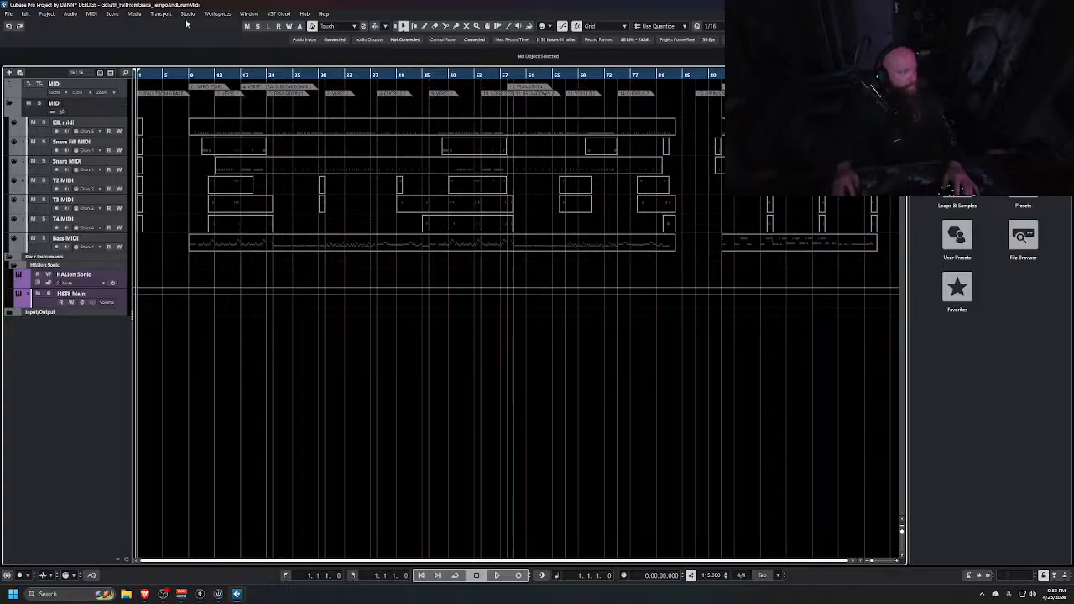
# Collapse the MIDI folder and the Rack Instruments folder, and close the right-hand zone
pyautogui.click(9, 103)
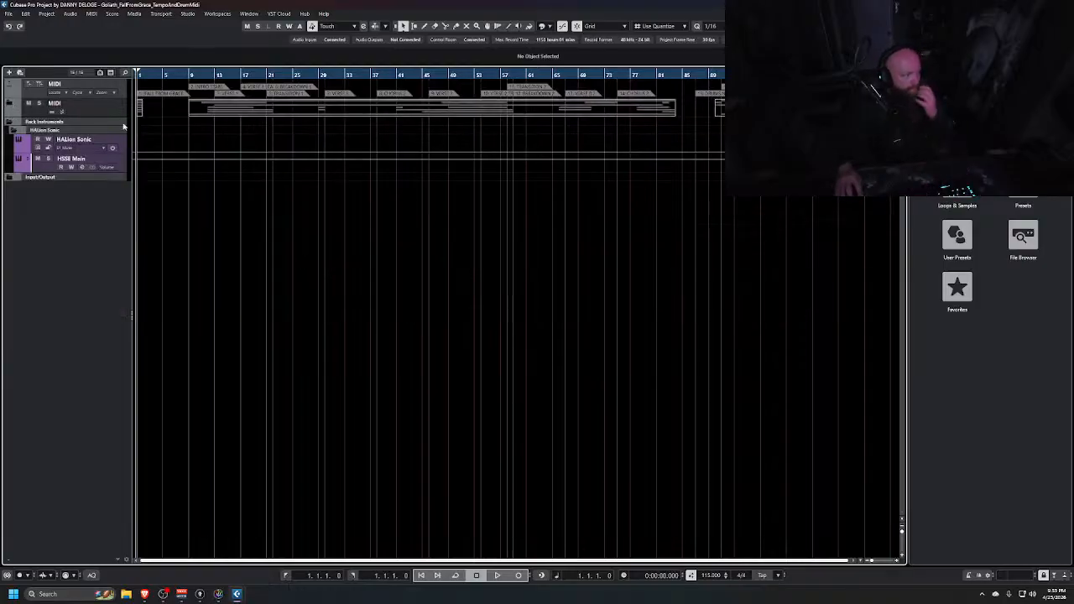
pyautogui.click(923, 73)
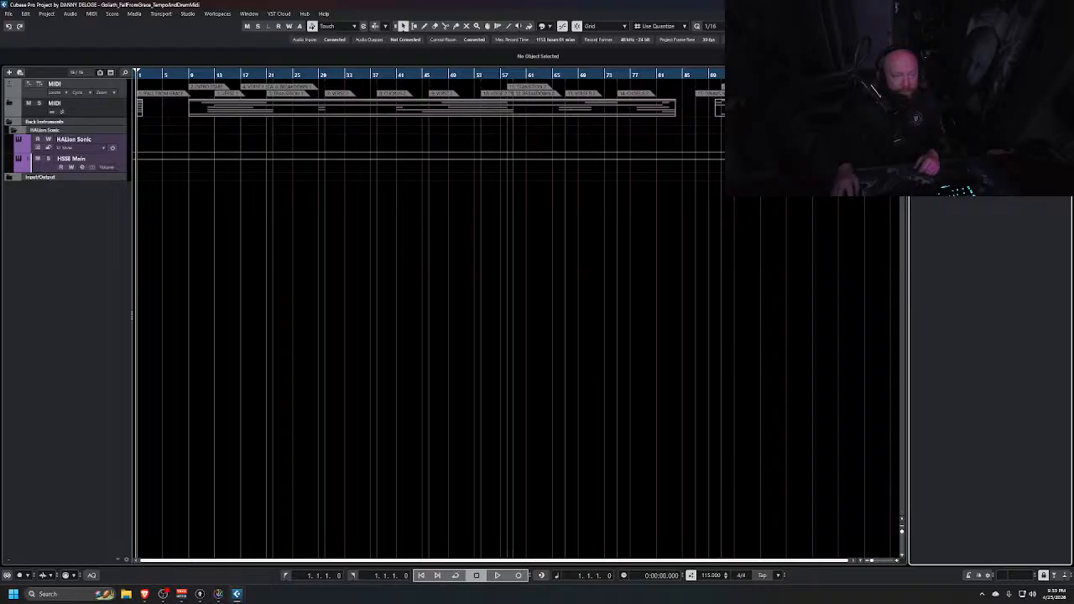
pyautogui.click(973, 107)
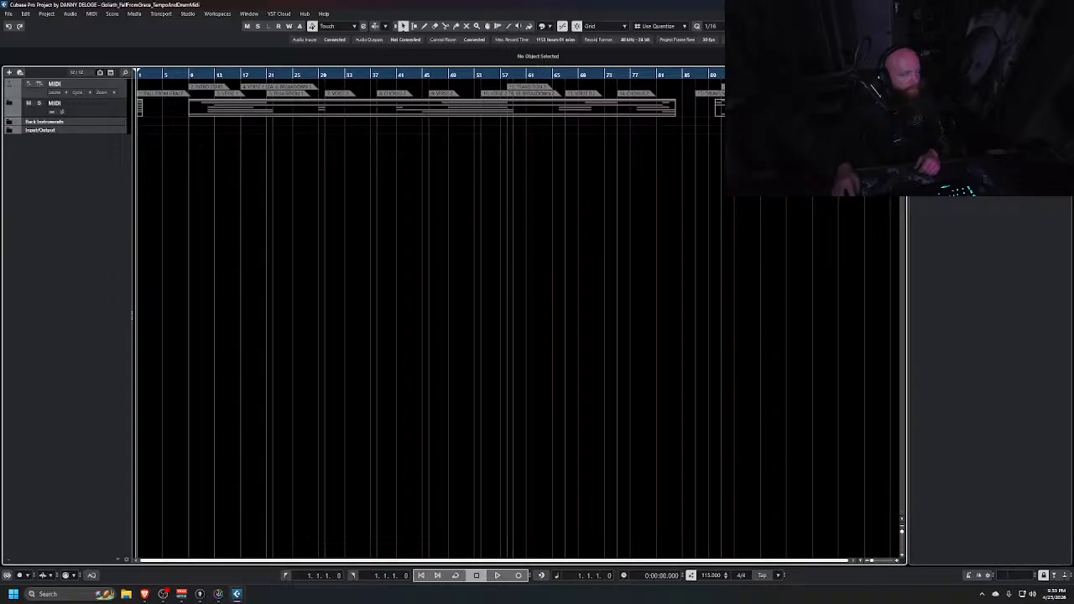
# Hide the Rack Instruments and Input/Output tracks using track visibility
pyautogui.hotkey('ctrl', 'alt', 'l')
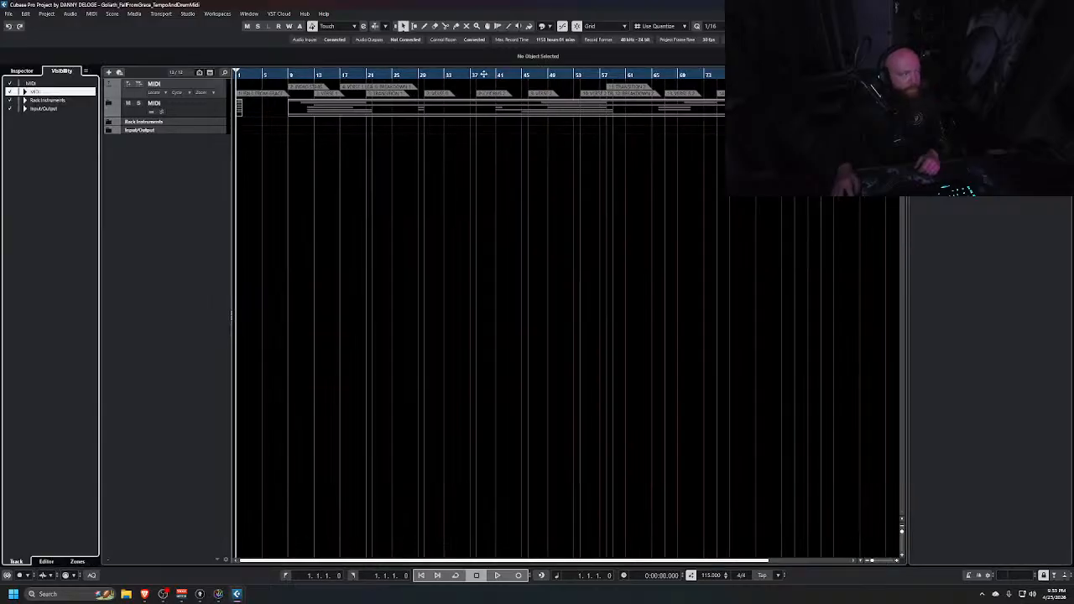
pyautogui.click(10, 100)
pyautogui.click(10, 109)
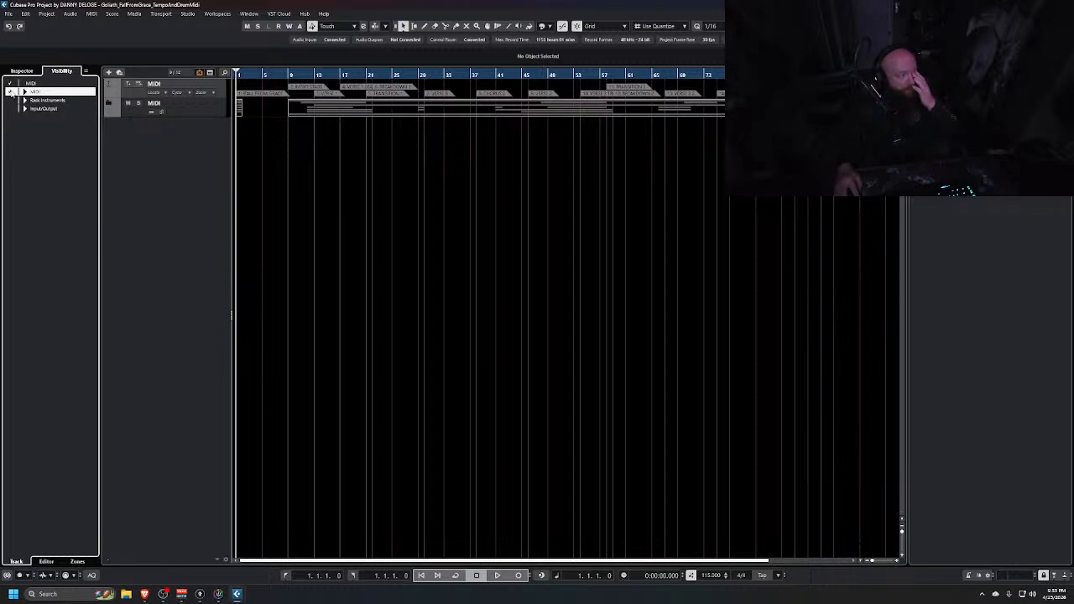
# Rearrange the zones: hide an item in the visibility list, close the left zone, widen the window, and open the right zone
pyautogui.click(11, 92)
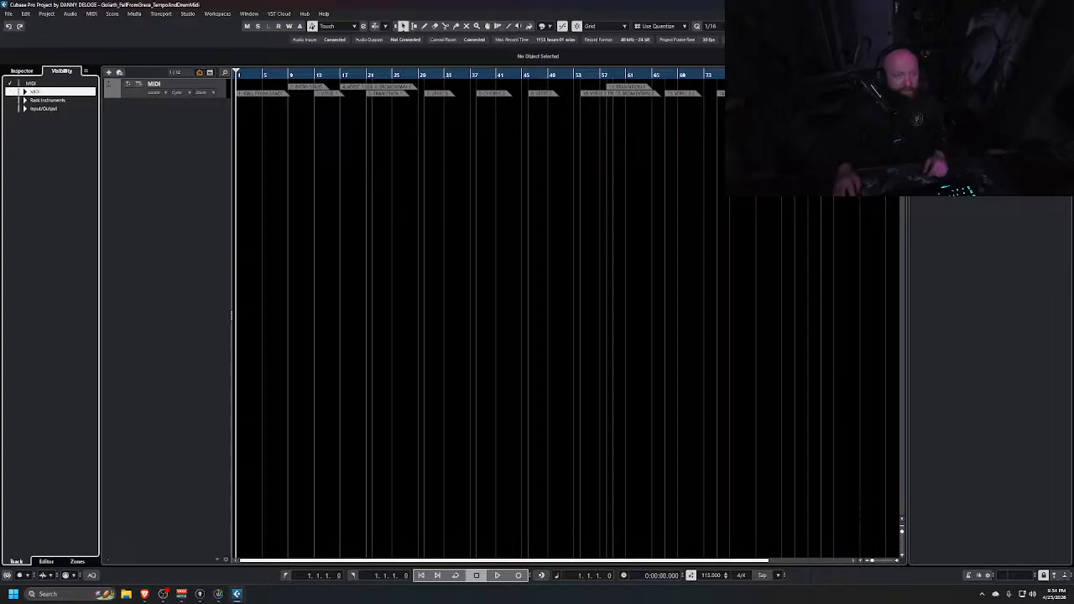
pyautogui.hotkey('ctrl', 'alt', 'l')
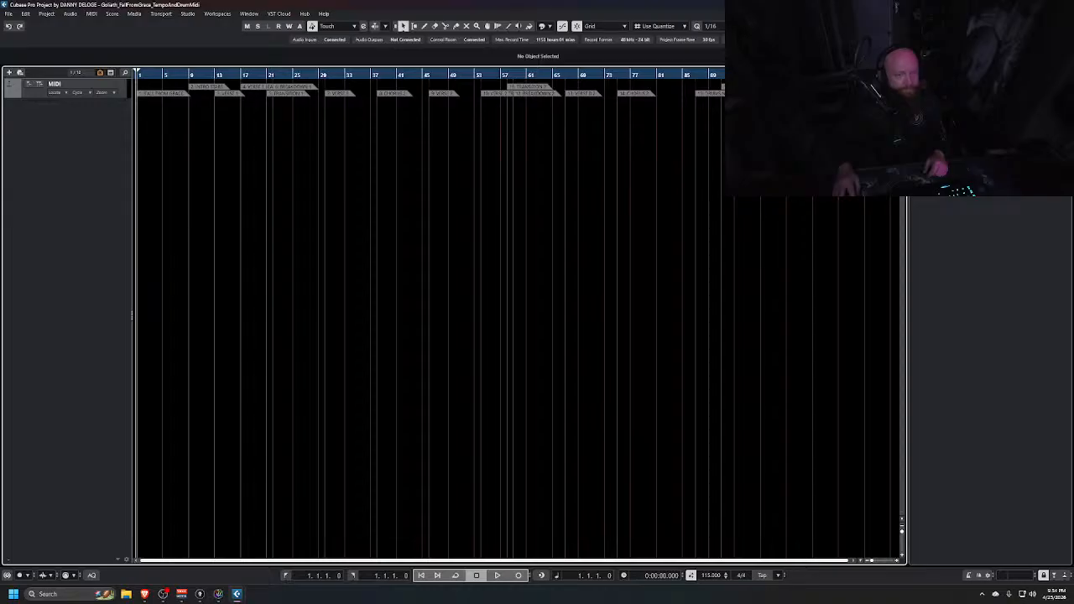
pyautogui.moveTo(908, 316); pyautogui.dragTo(975, 316)
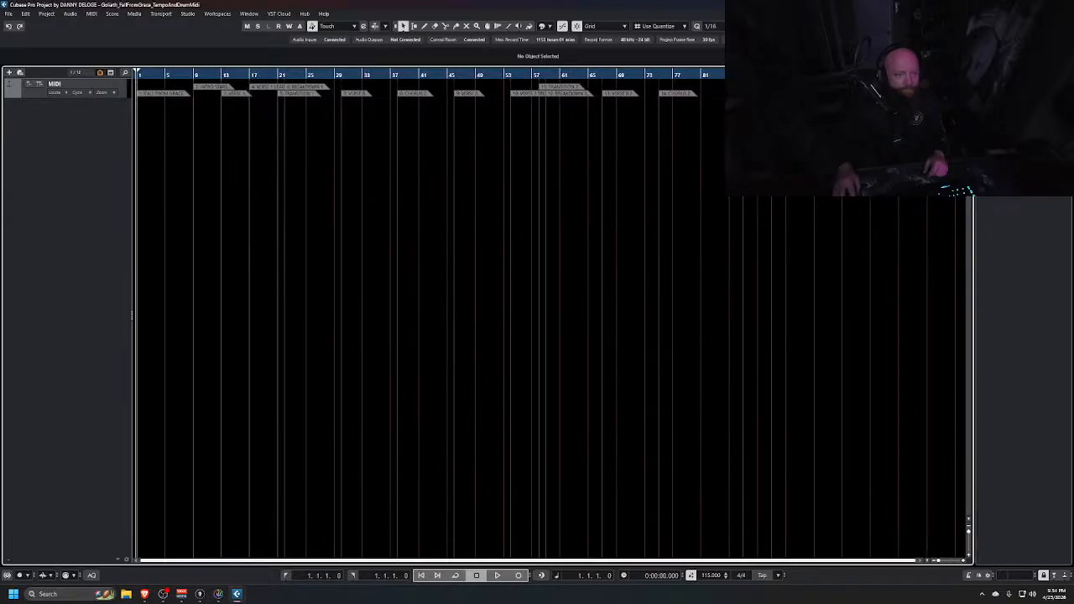
pyautogui.click(1034, 72)
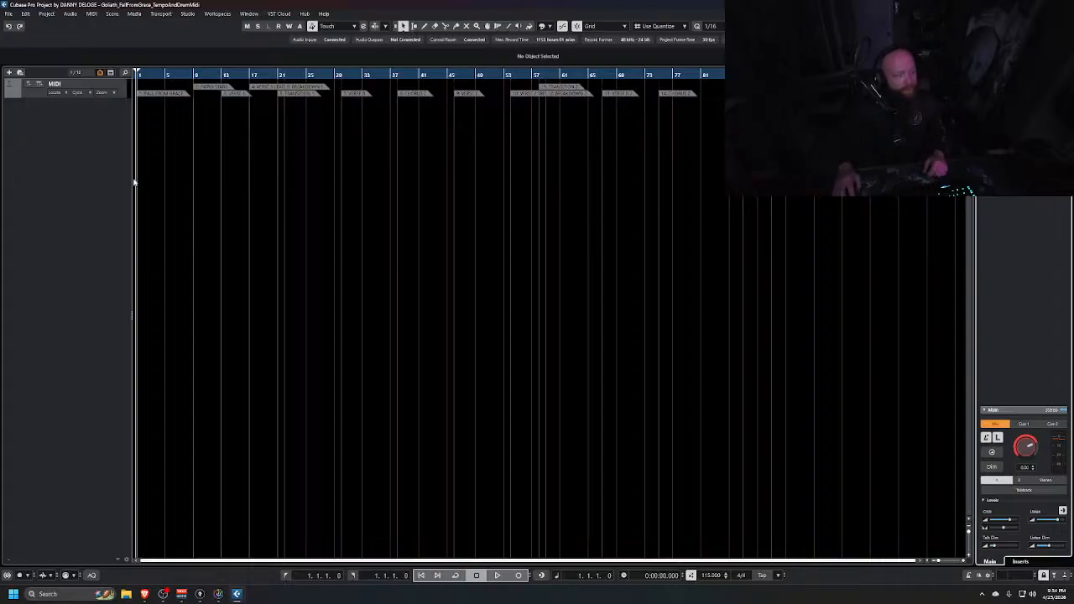
# Open the audio file import dialog and browse the DAATH project folders on the STORAGE (E:) drive
pyautogui.click(9, 14)
pyautogui.moveTo(36, 125)
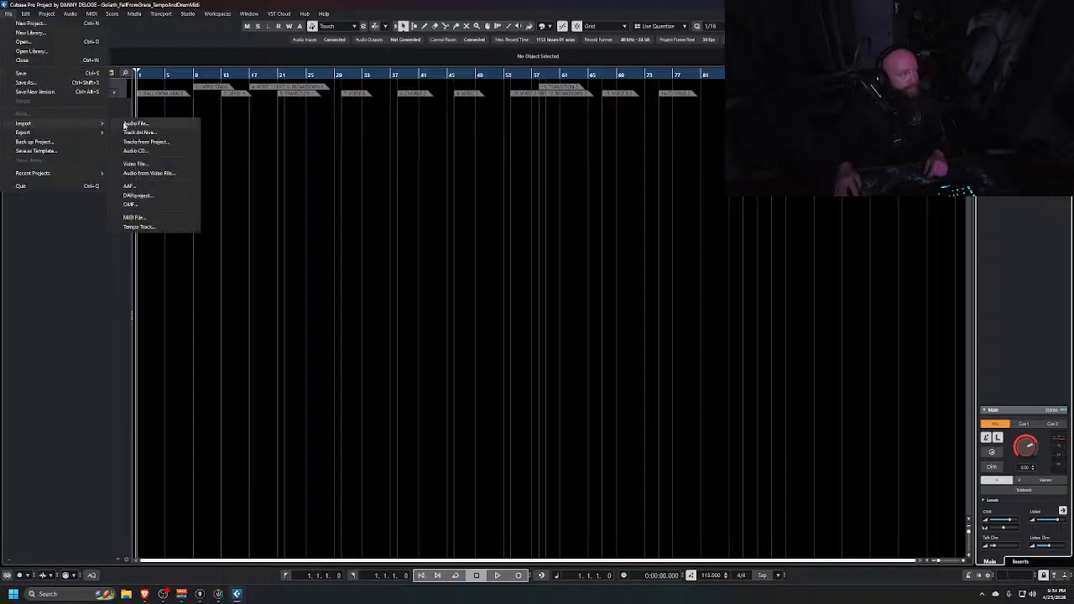
pyautogui.click(124, 125)
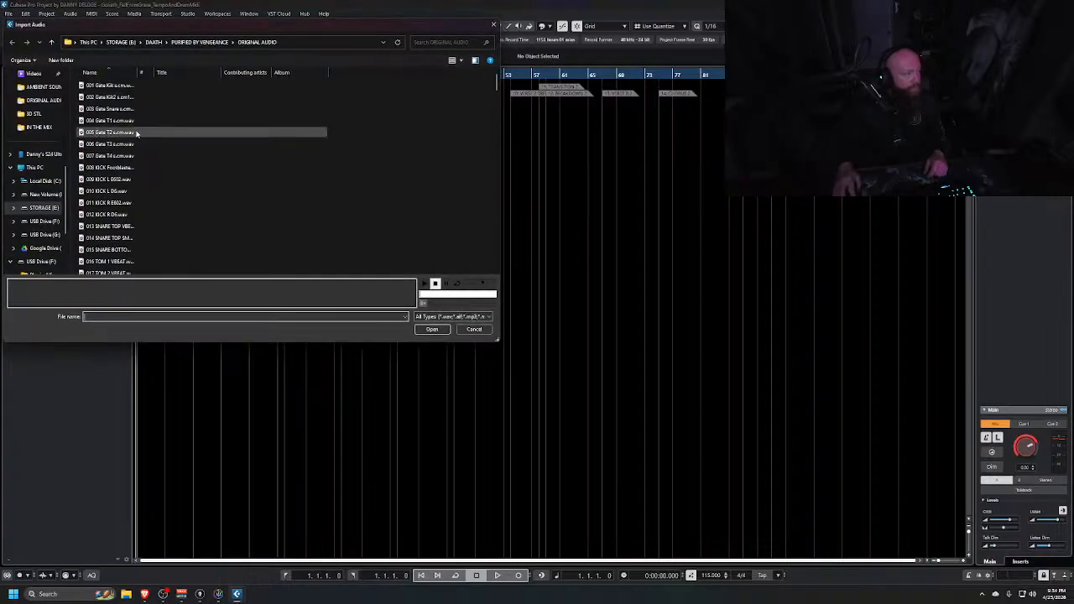
pyautogui.click(122, 42)
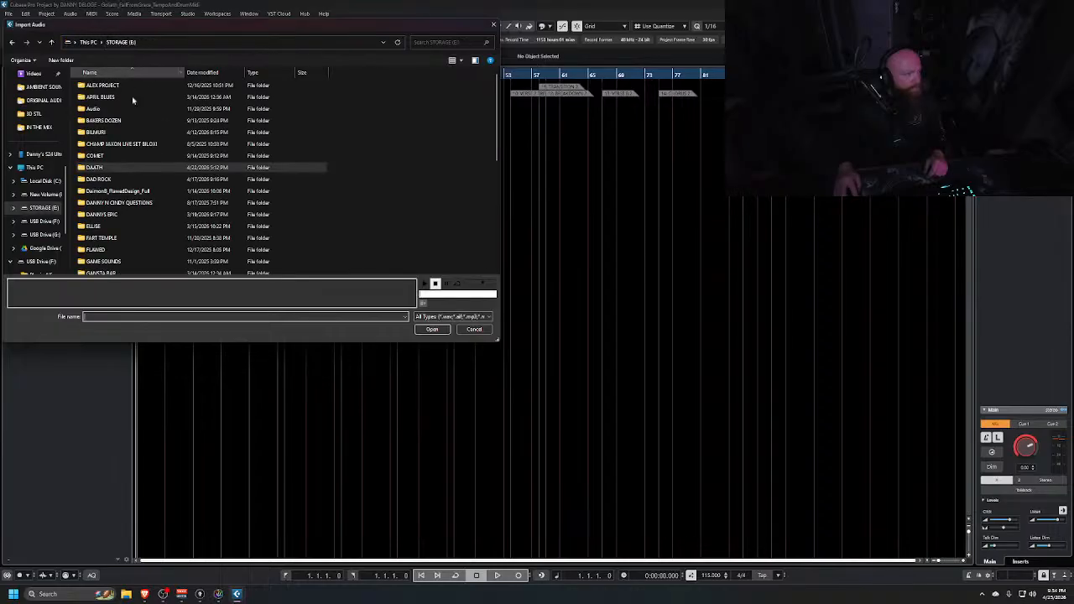
pyautogui.scroll(-2, 136, 160)
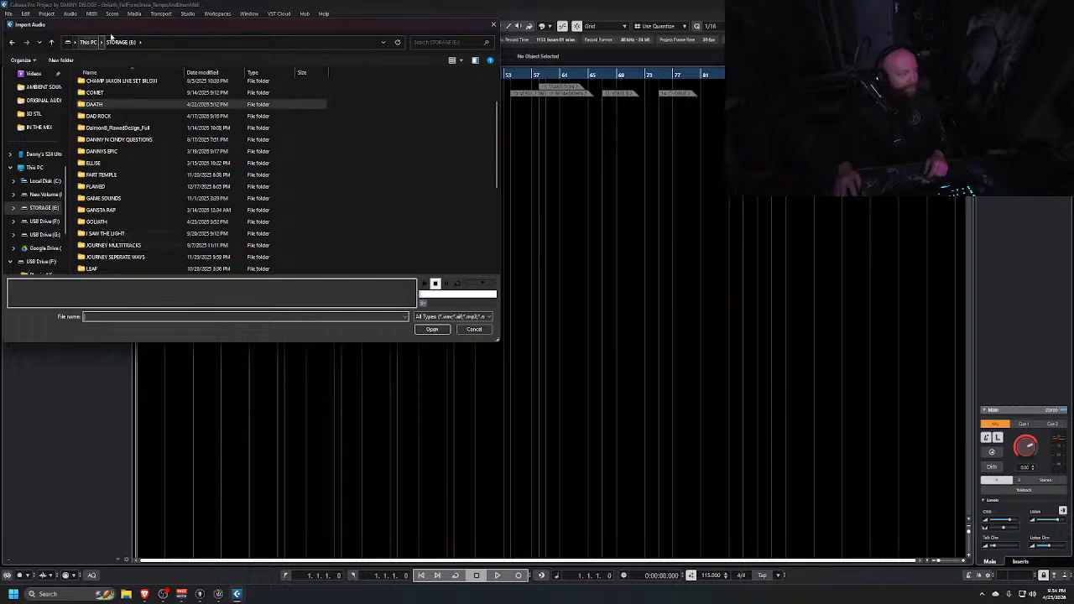
pyautogui.click(120, 41)
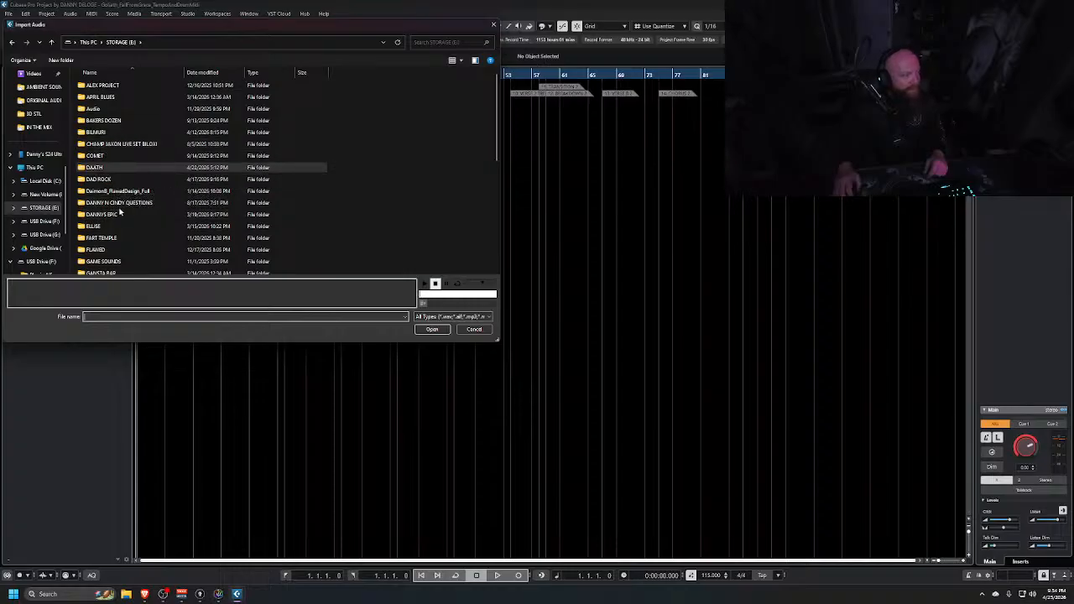
pyautogui.doubleClick(101, 168)
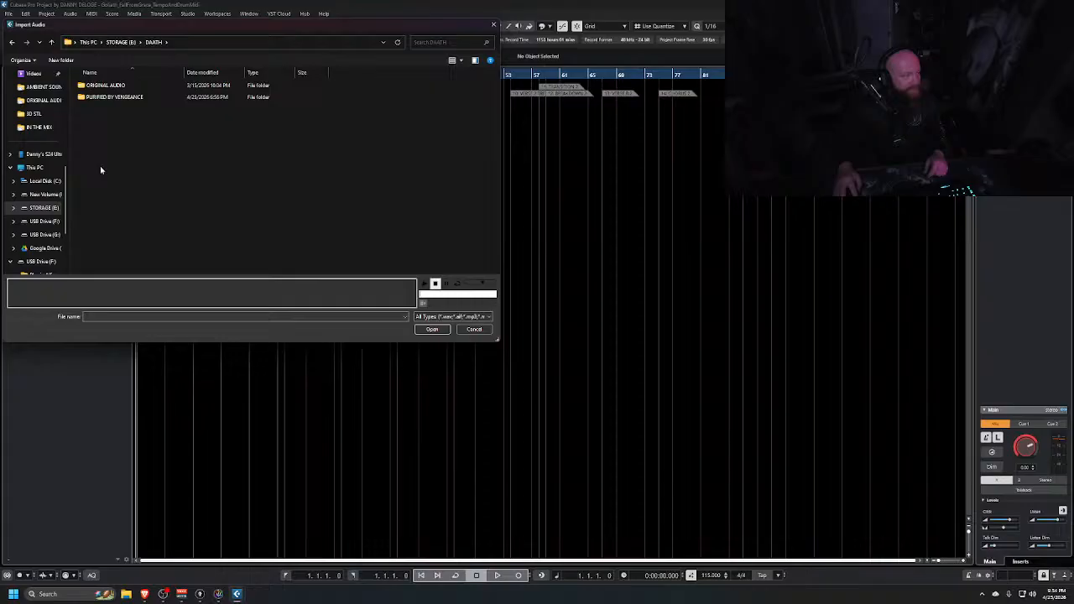
pyautogui.doubleClick(109, 86)
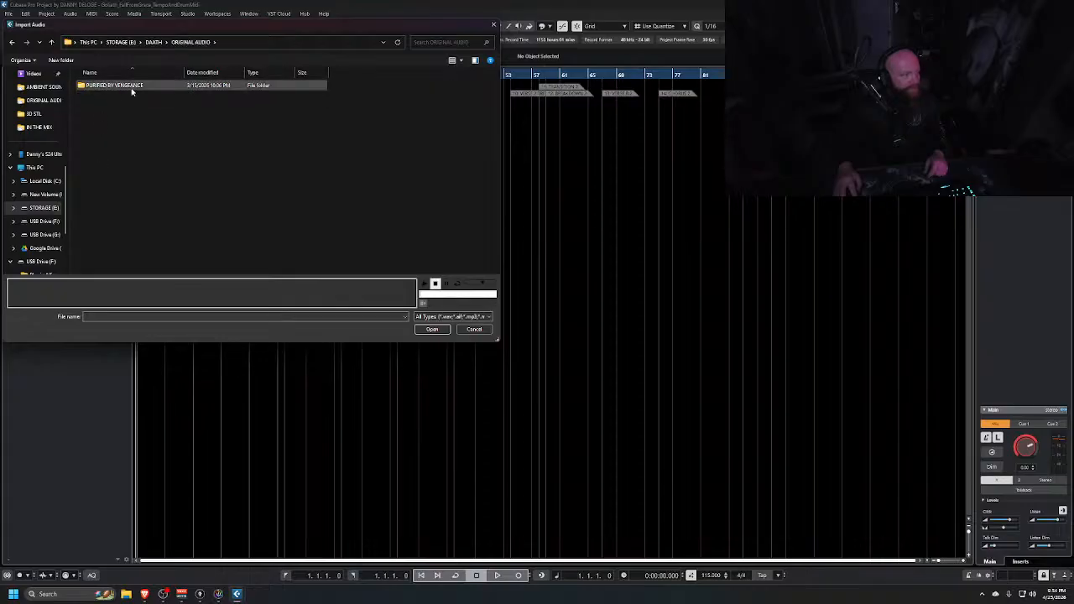
pyautogui.doubleClick(130, 86)
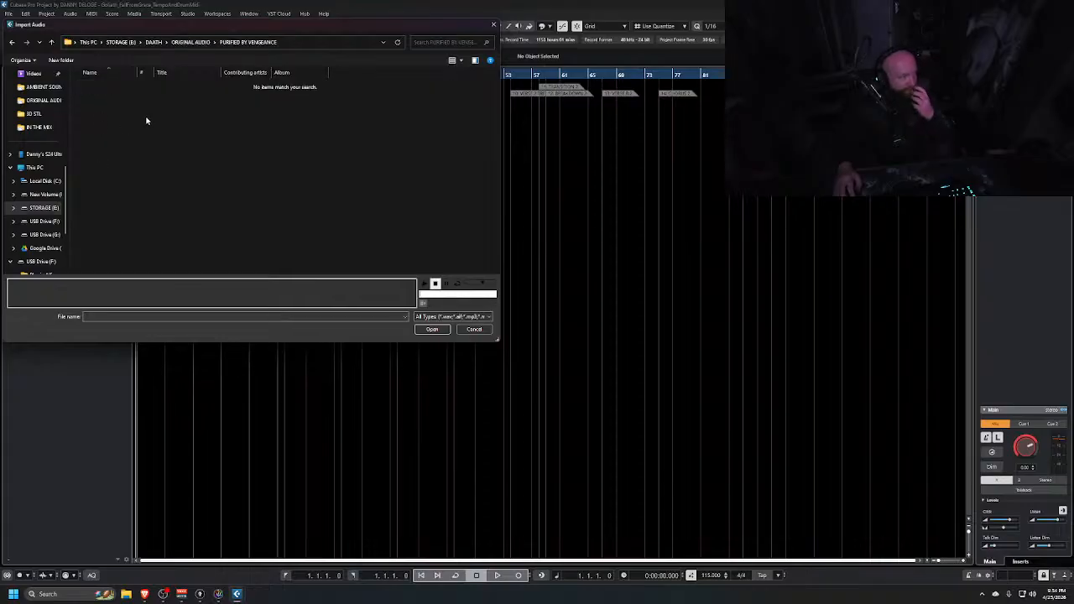
pyautogui.click(128, 43)
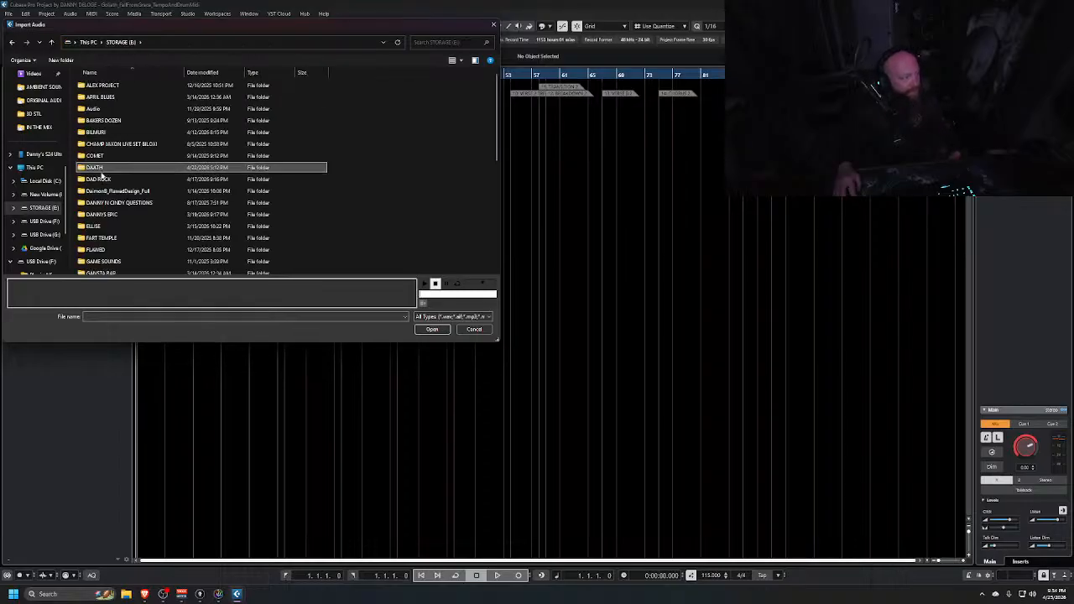
pyautogui.doubleClick(95, 168)
pyautogui.doubleClick(108, 96)
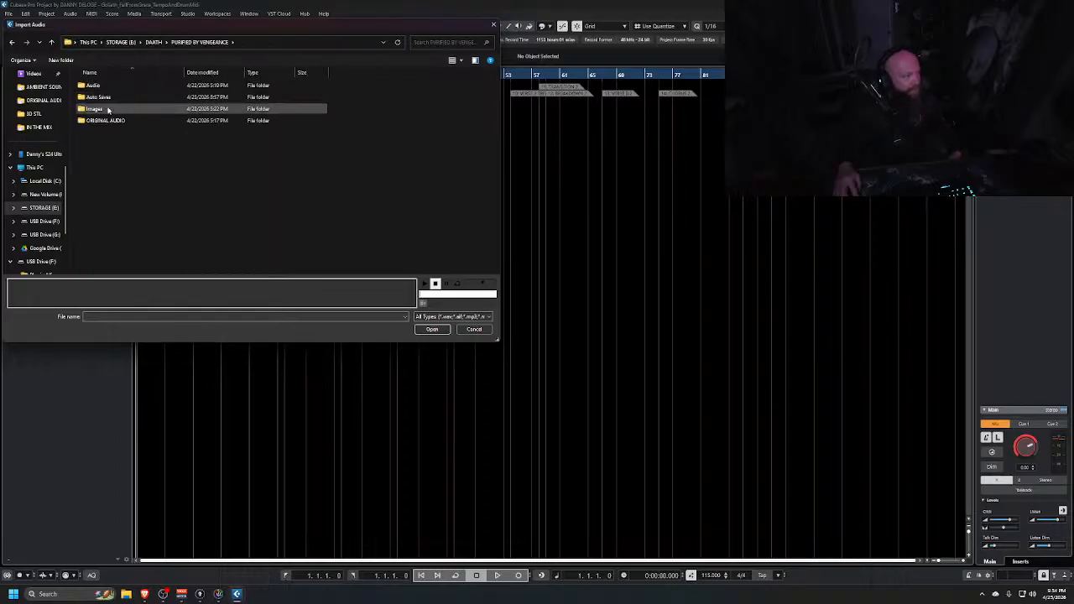
pyautogui.doubleClick(105, 121)
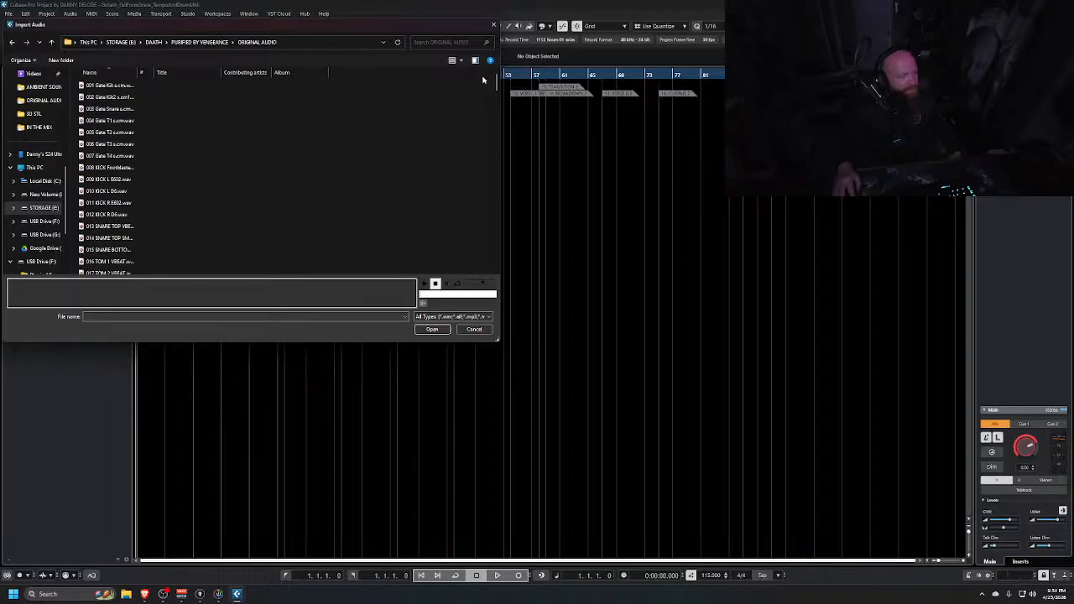
pyautogui.moveTo(495, 84); pyautogui.dragTo(493, 282)
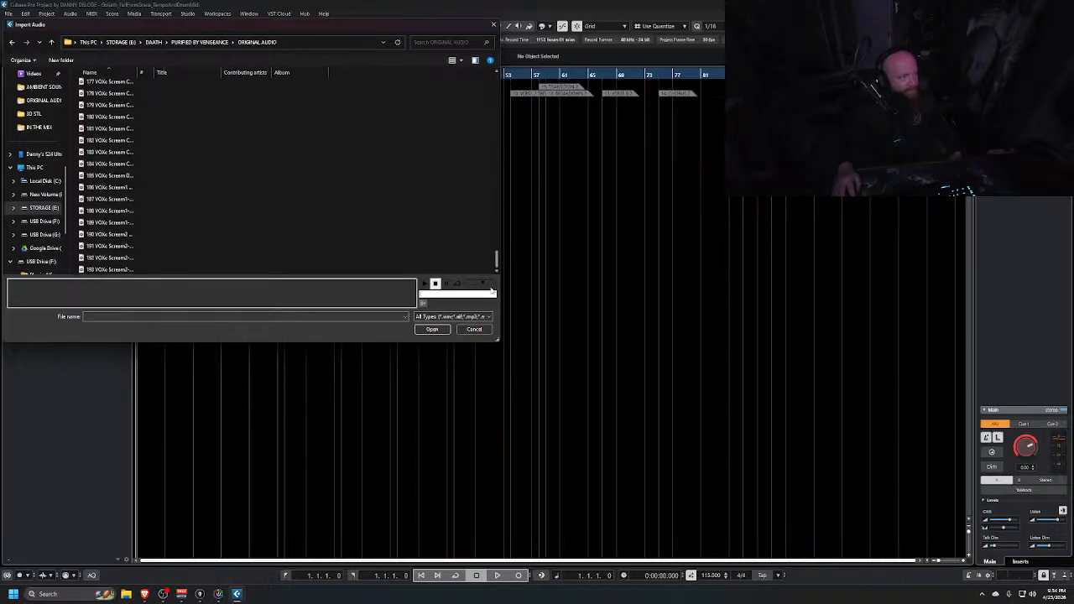
pyautogui.moveTo(491, 292); pyautogui.dragTo(495, 84)
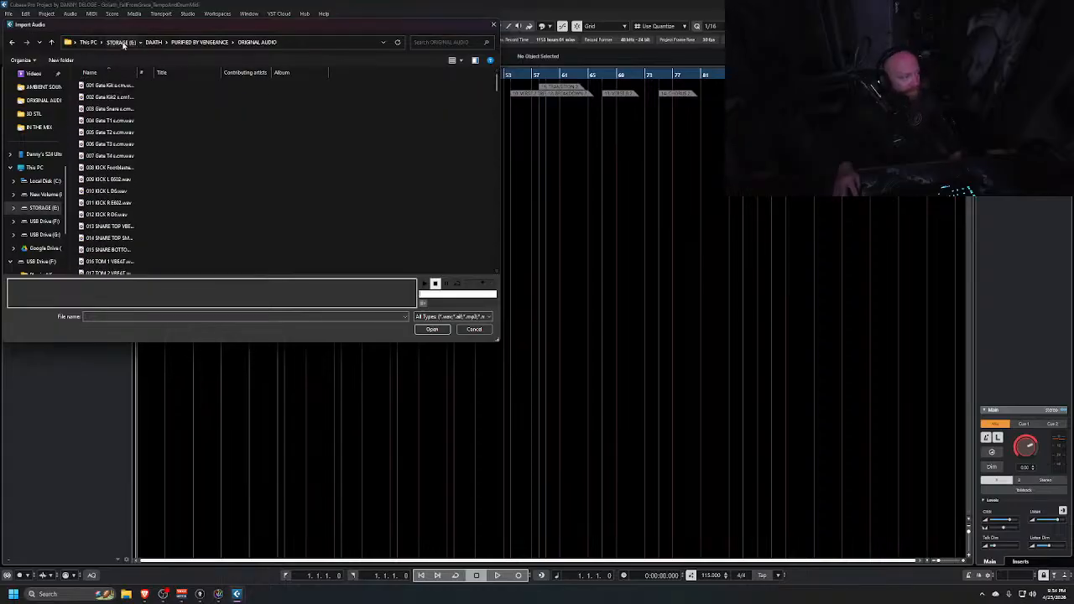
# Import all audio files from STORAGE (E:) > GOLIATH > ORIGINAL AUDIO, placing them on different tracks
pyautogui.click(122, 42)
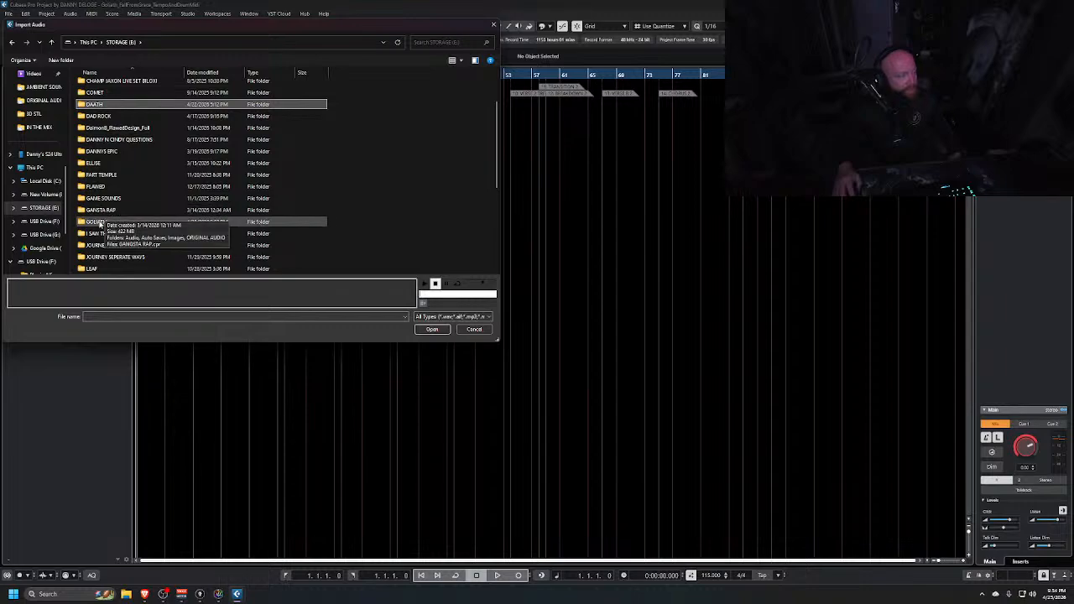
pyautogui.doubleClick(99, 223)
pyautogui.doubleClick(106, 97)
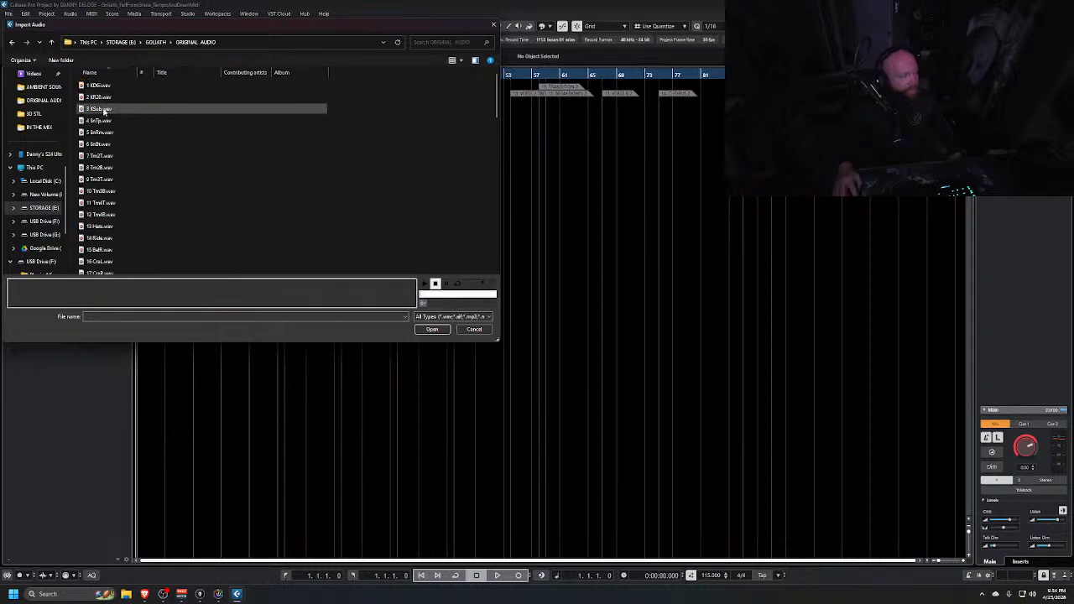
pyautogui.click(99, 85)
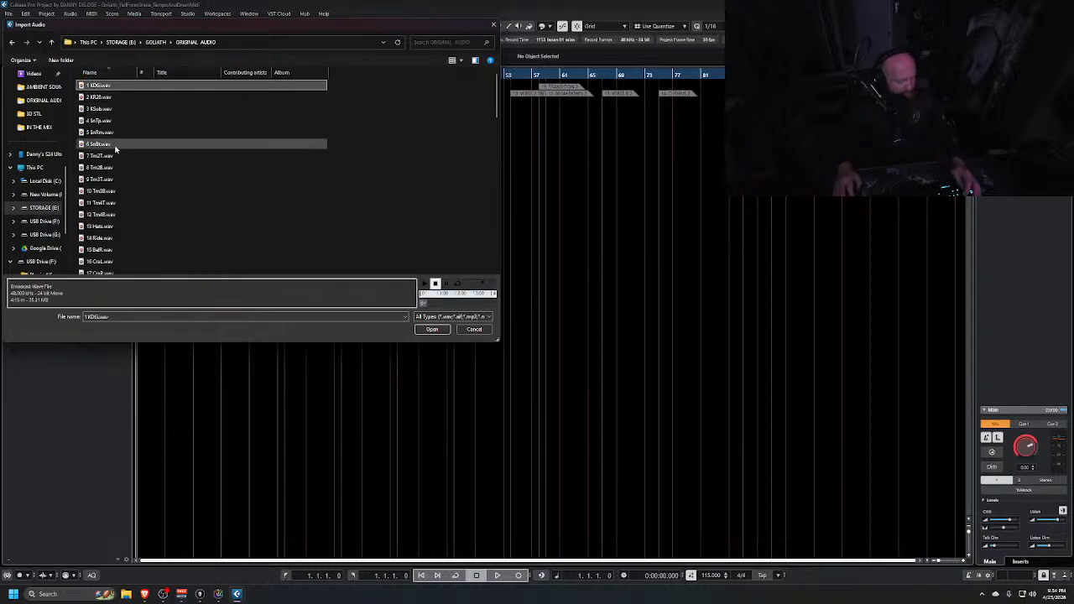
pyautogui.hotkey('ctrl', 'a')
pyautogui.click(432, 329)
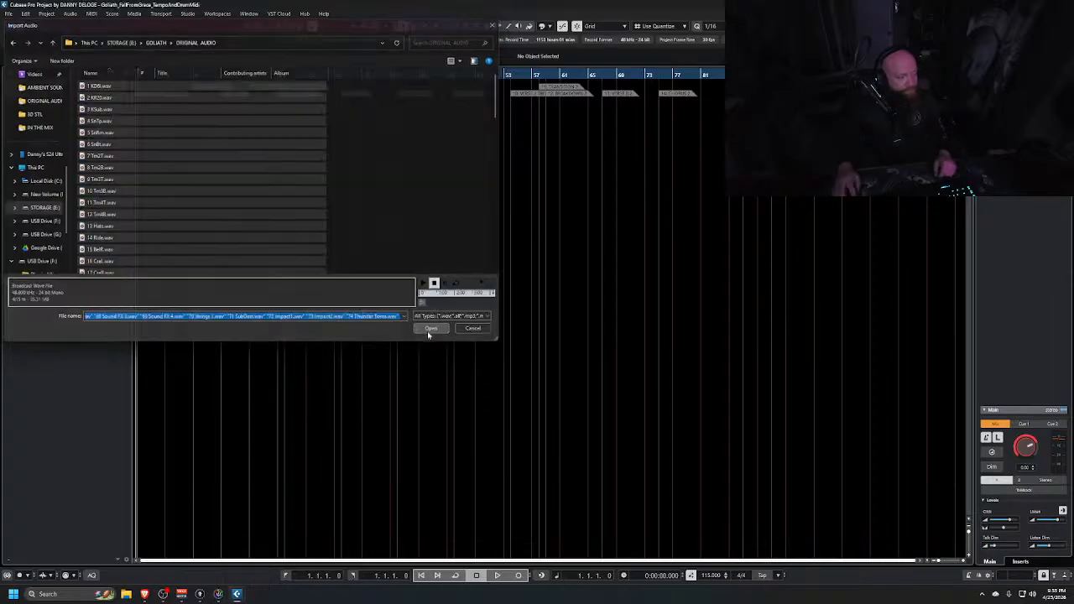
pyautogui.click(595, 353)
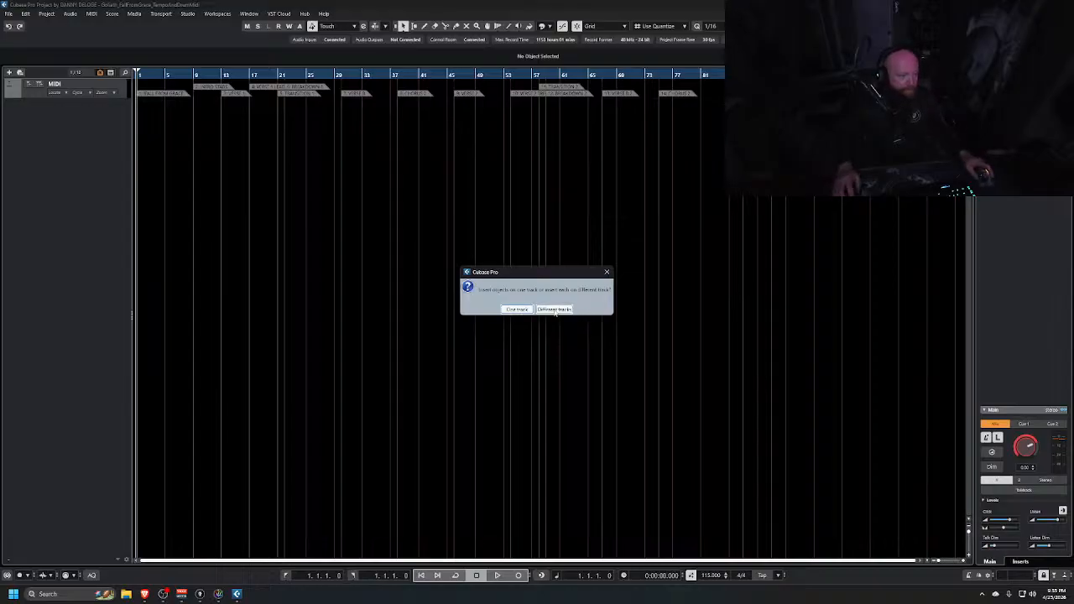
pyautogui.click(554, 310)
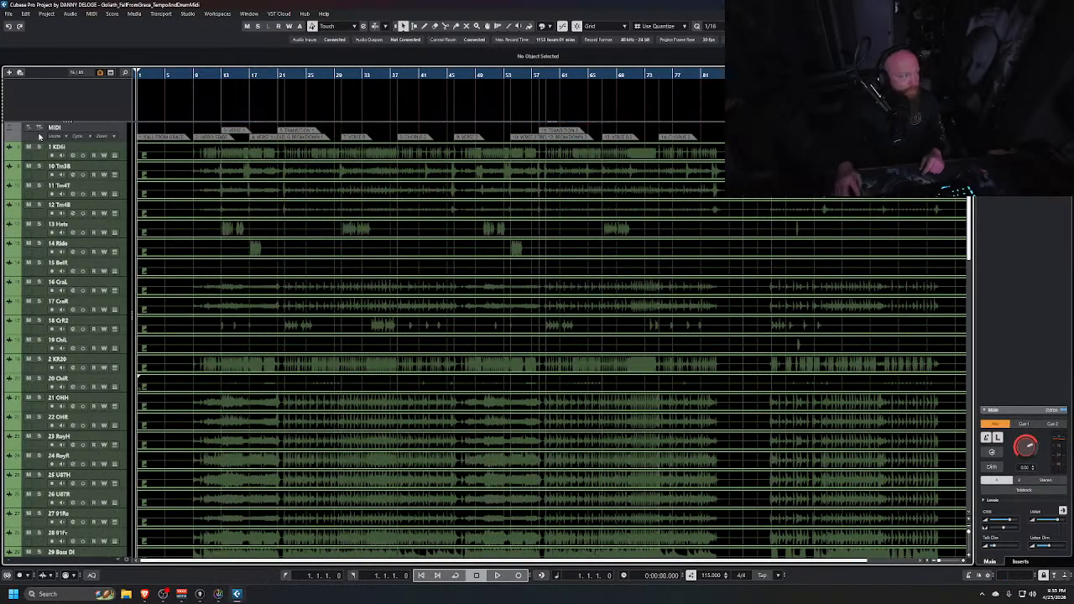
# Play back the imported audio tracks from the project start to audition them
pyautogui.moveTo(40, 137); pyautogui.dragTo(56, 112)
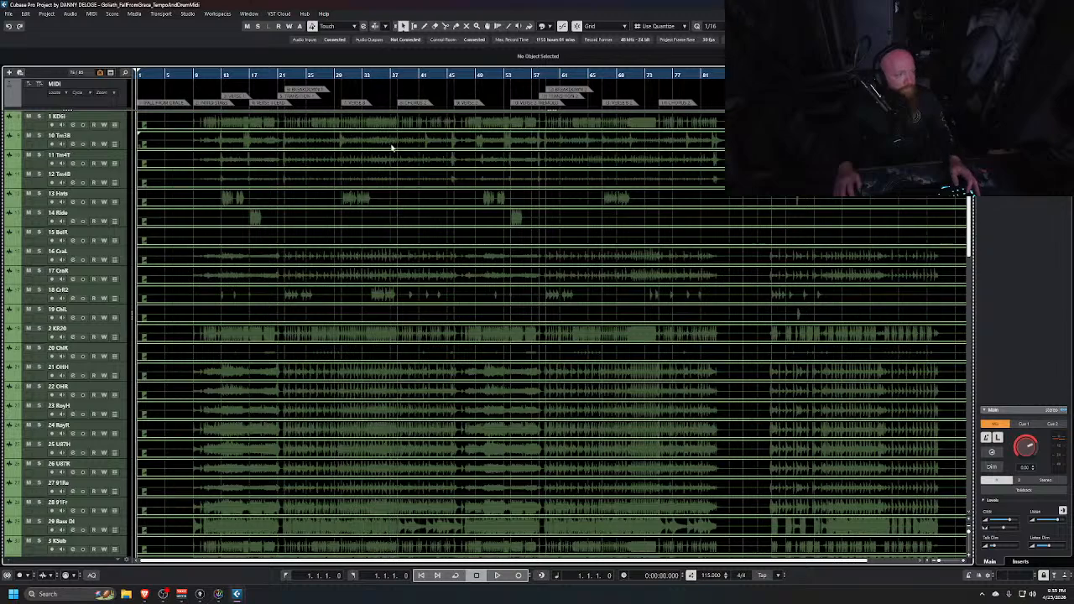
pyautogui.scroll(-4, 424, 273)
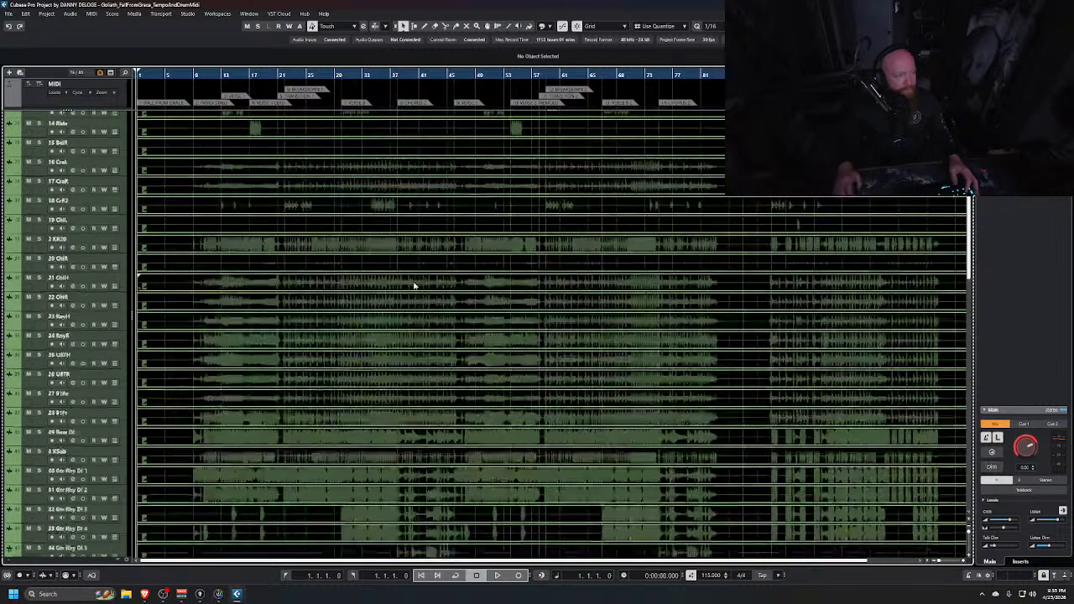
pyautogui.scroll(4, 421, 291)
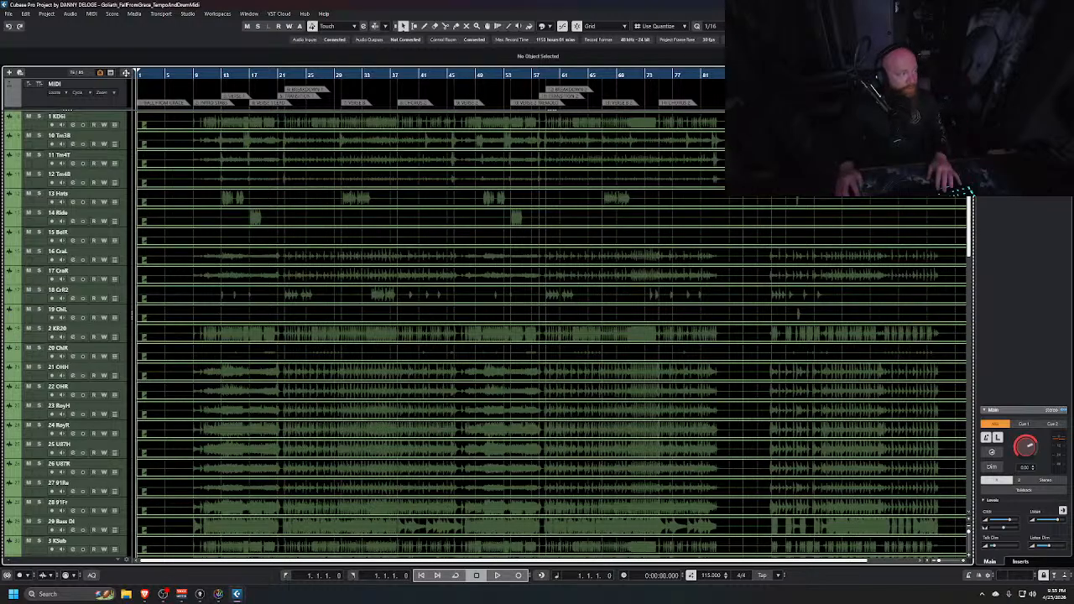
pyautogui.press('g')
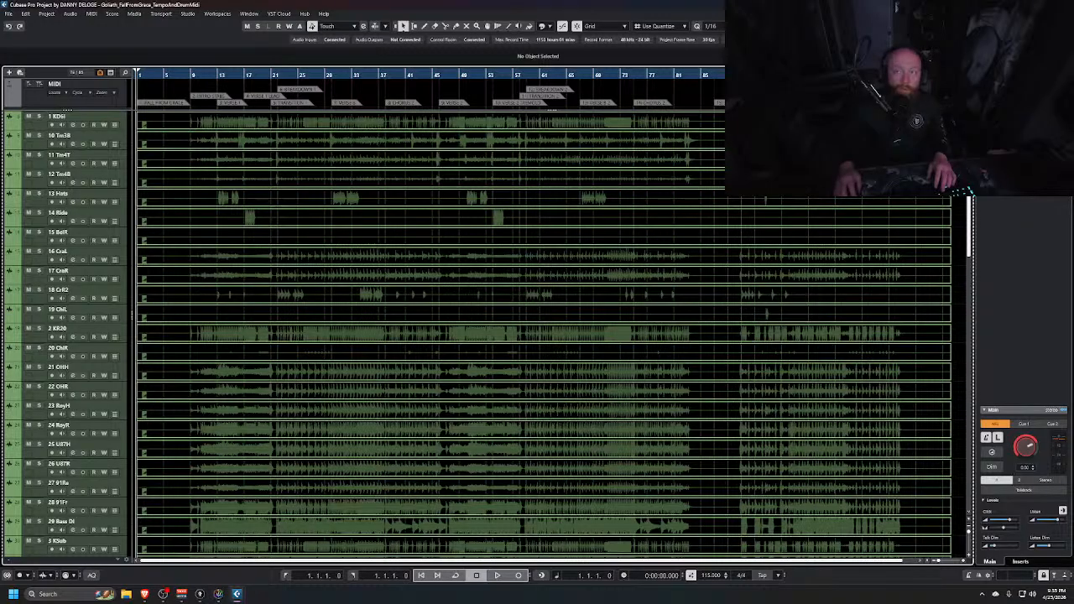
pyautogui.press('space')
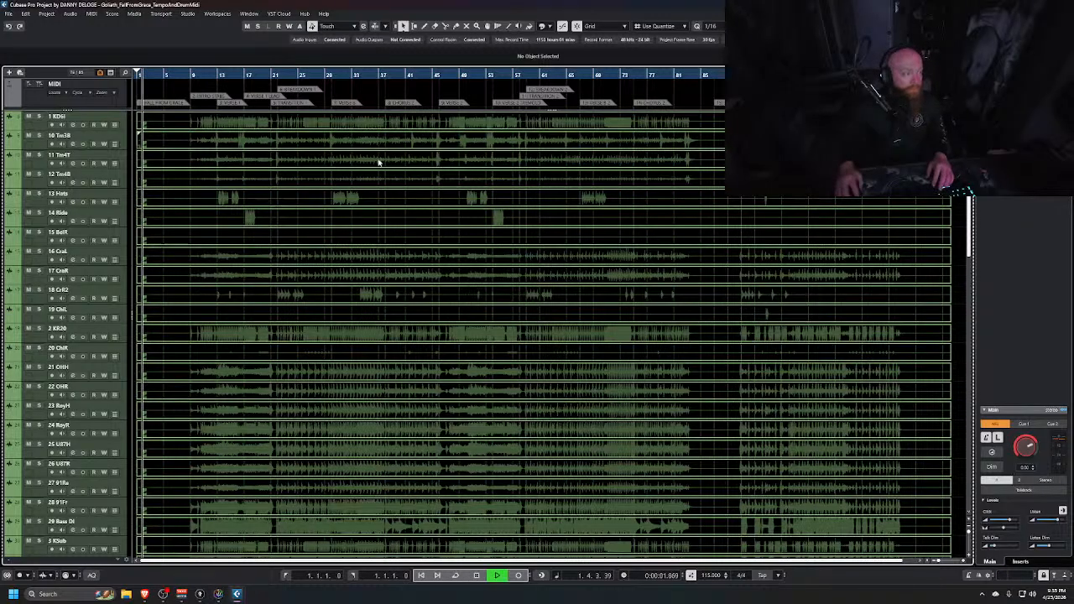
pyautogui.click(168, 75)
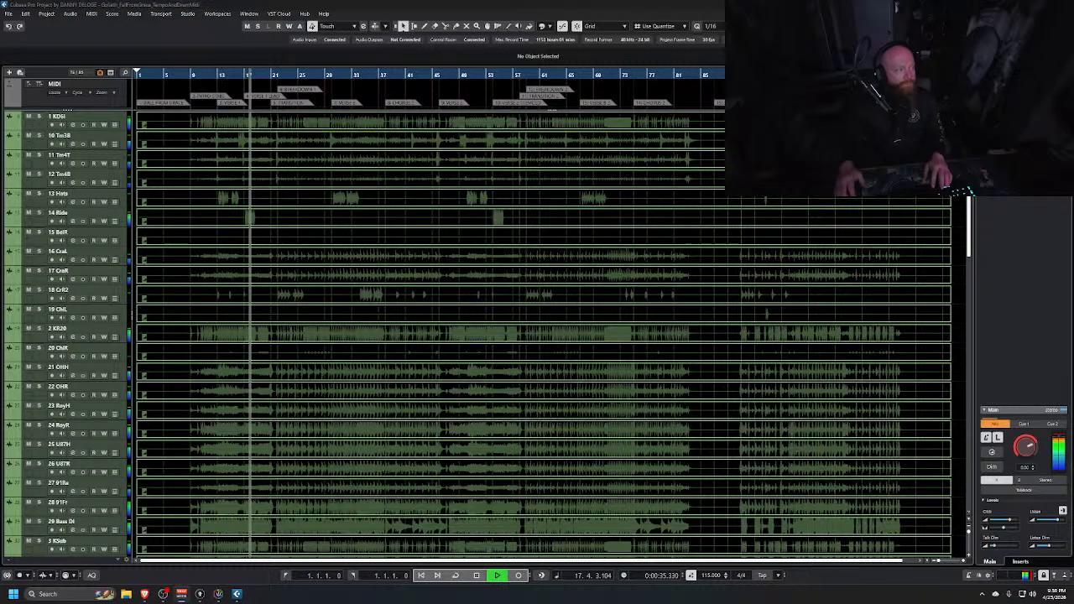
pyautogui.press('space')
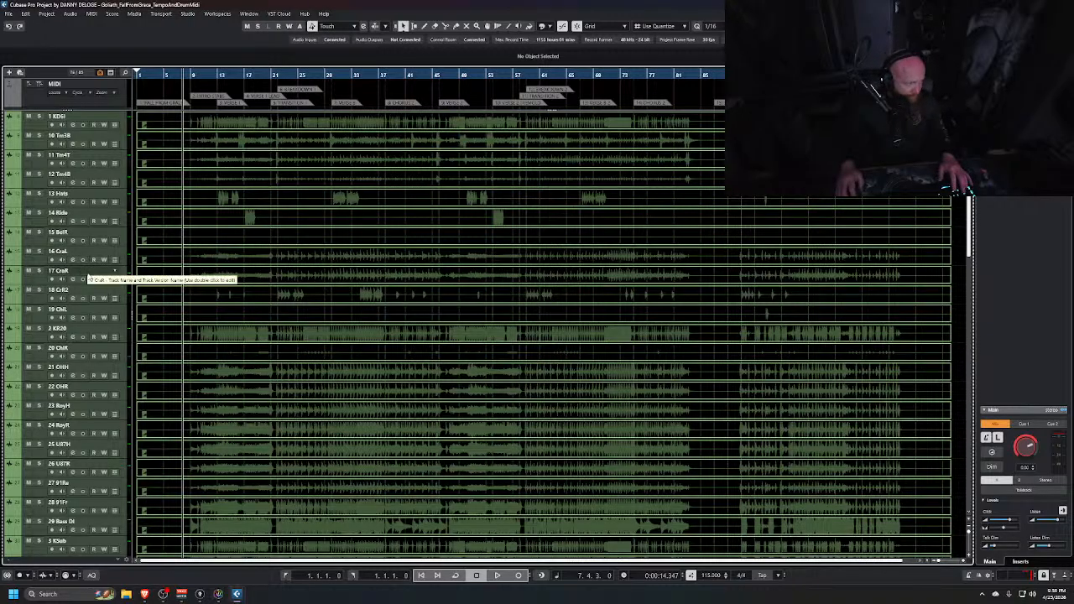
# Switch to MixConsole 2 and filter its channel types to show only audio and group channels
pyautogui.hotkey('alt', 'Tab')
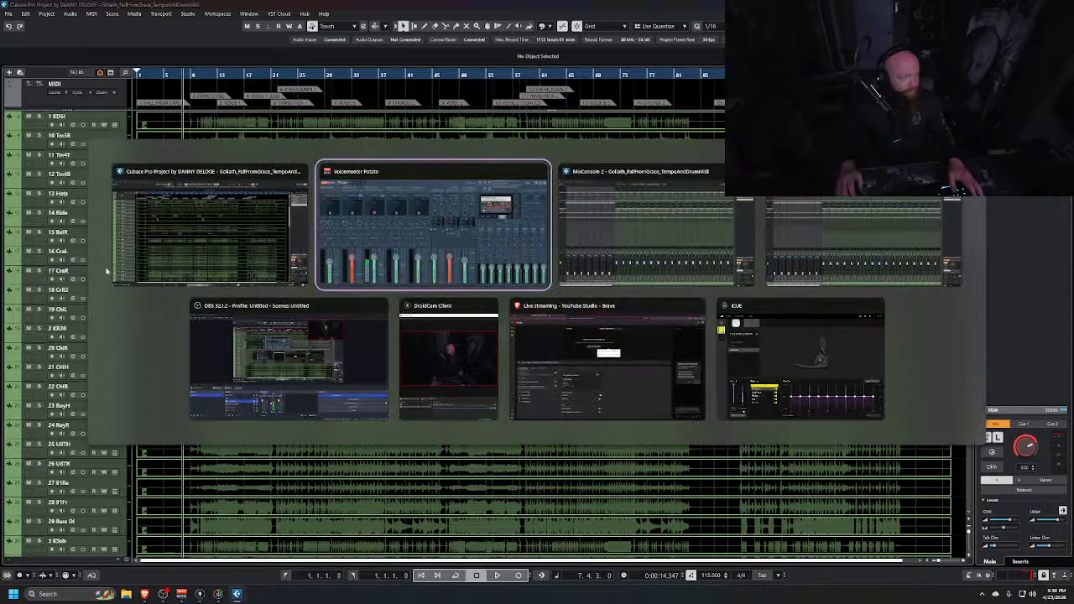
pyautogui.hotkey('alt', 'Tab')
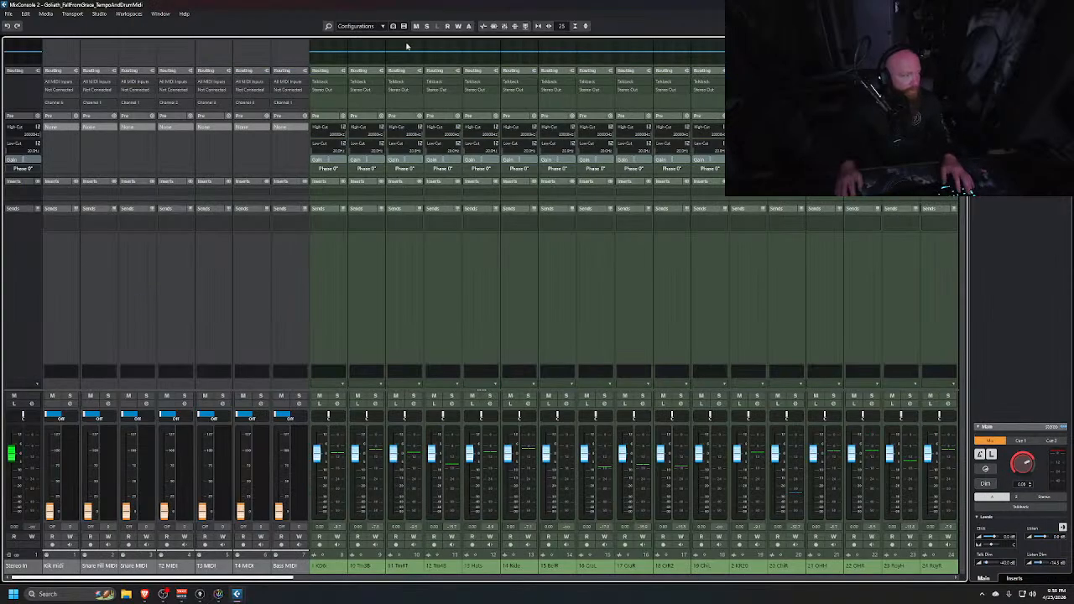
pyautogui.click(404, 26)
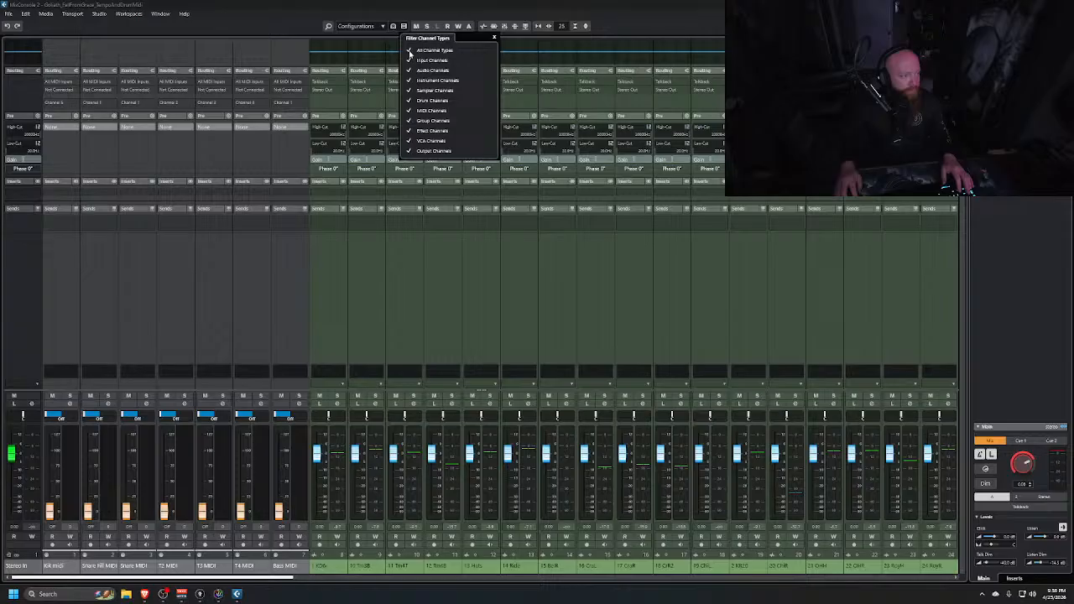
pyautogui.click(410, 52)
pyautogui.click(411, 70)
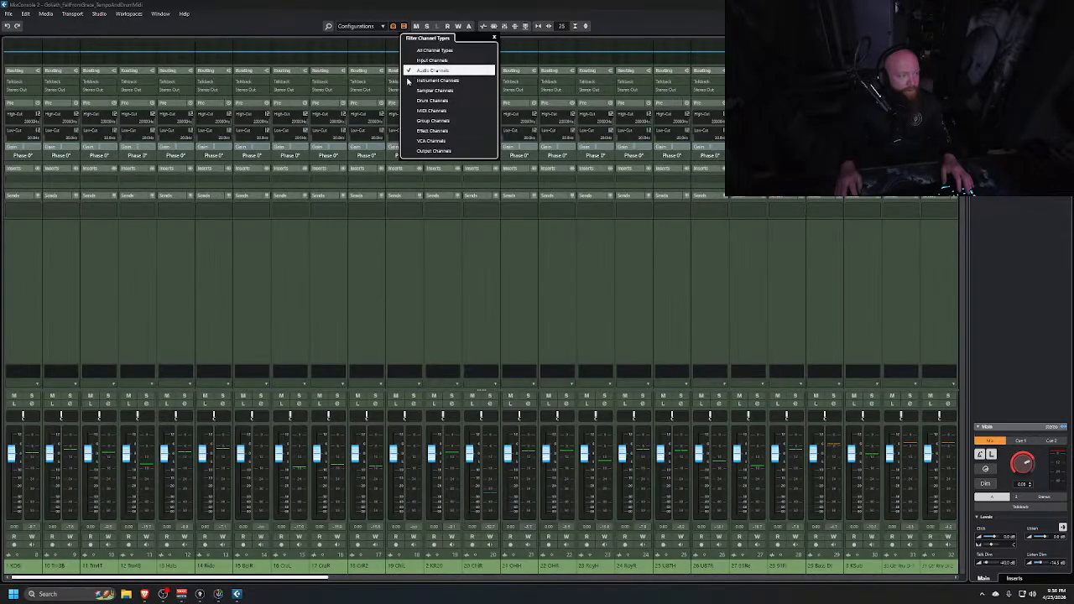
pyautogui.click(410, 122)
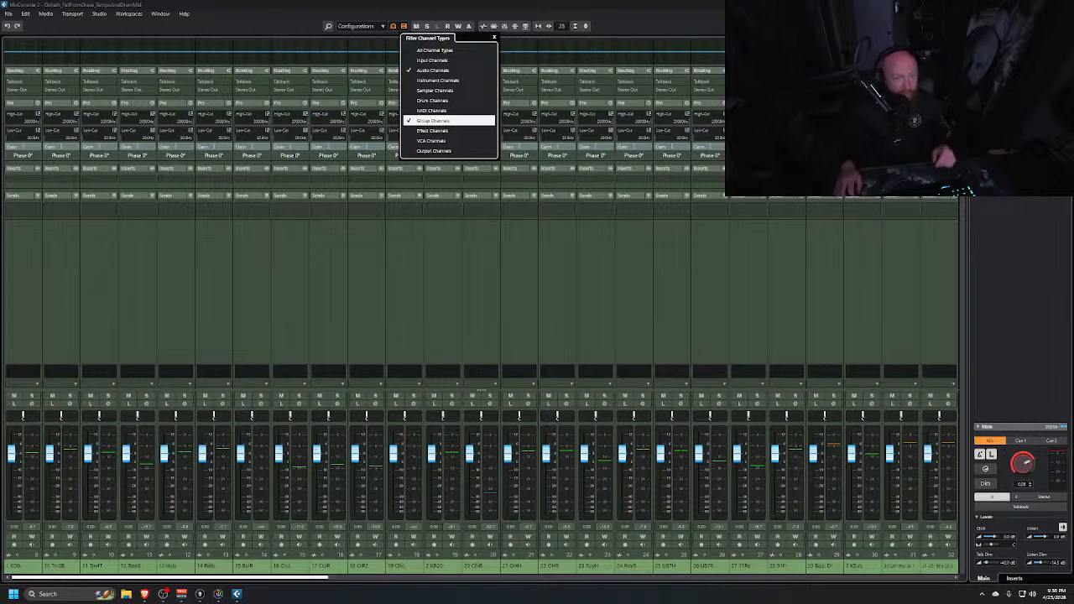
# Switch to the other MixConsole and filter its channel types to show only group and output channels
pyautogui.press('Escape')
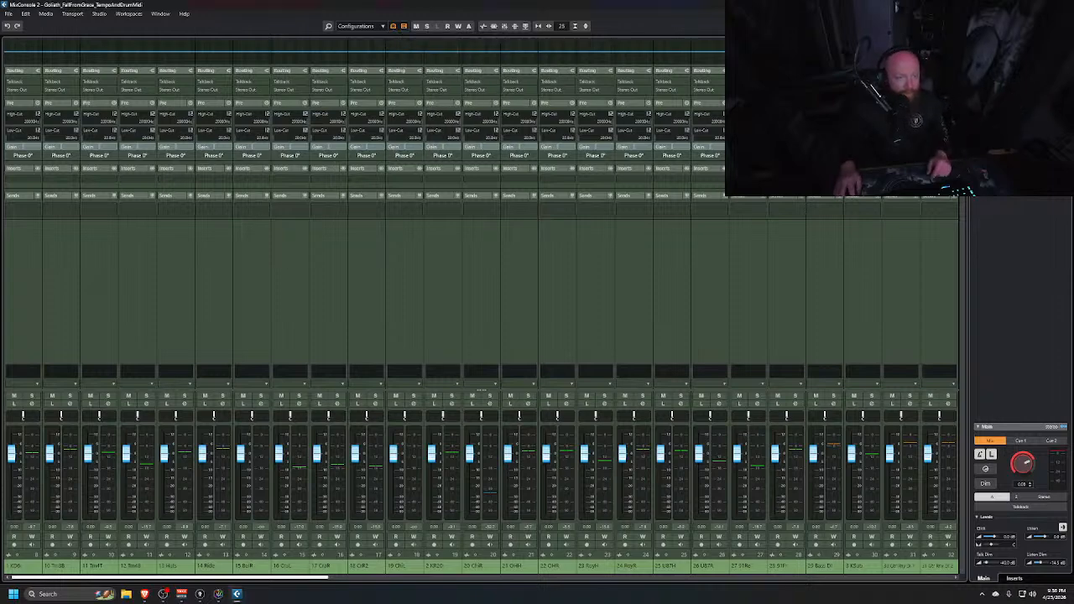
pyautogui.hotkey('alt', 'Tab')
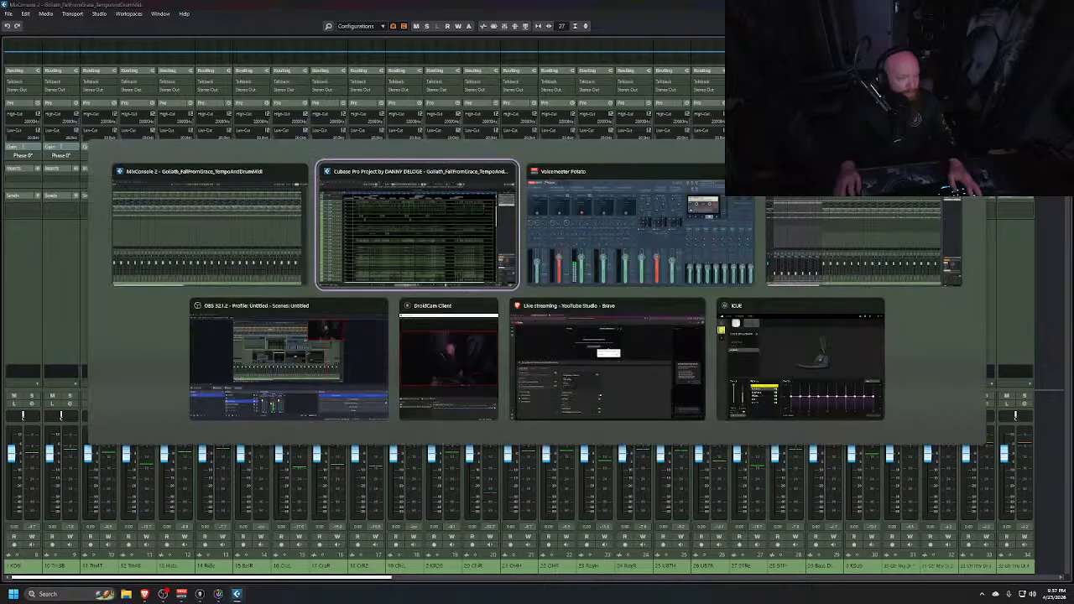
pyautogui.hotkey('alt', 'Tab')
pyautogui.hotkey('alt', 'Tab')
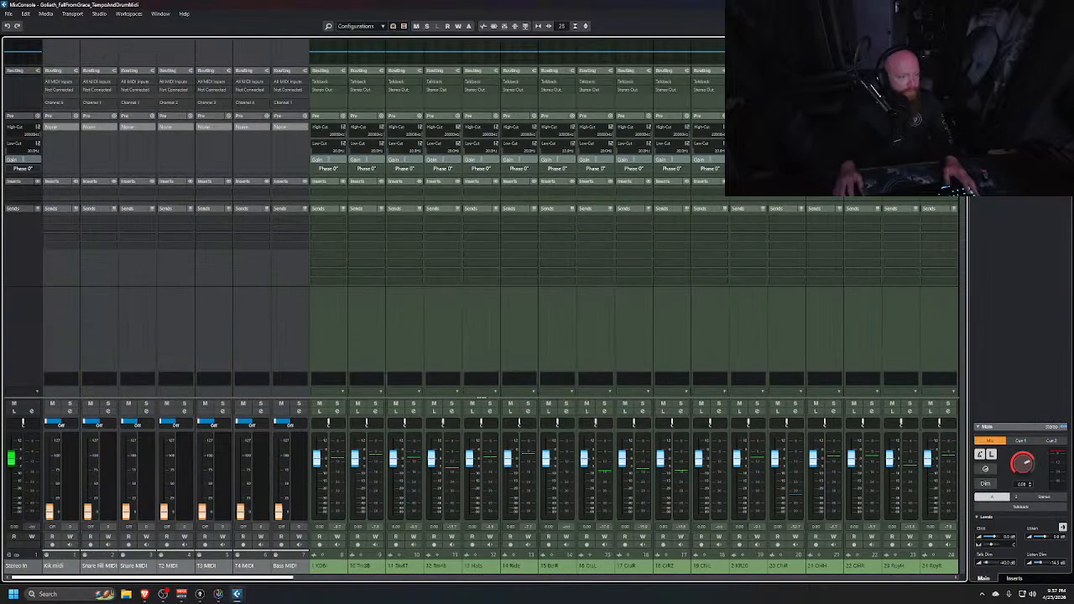
pyautogui.click(404, 26)
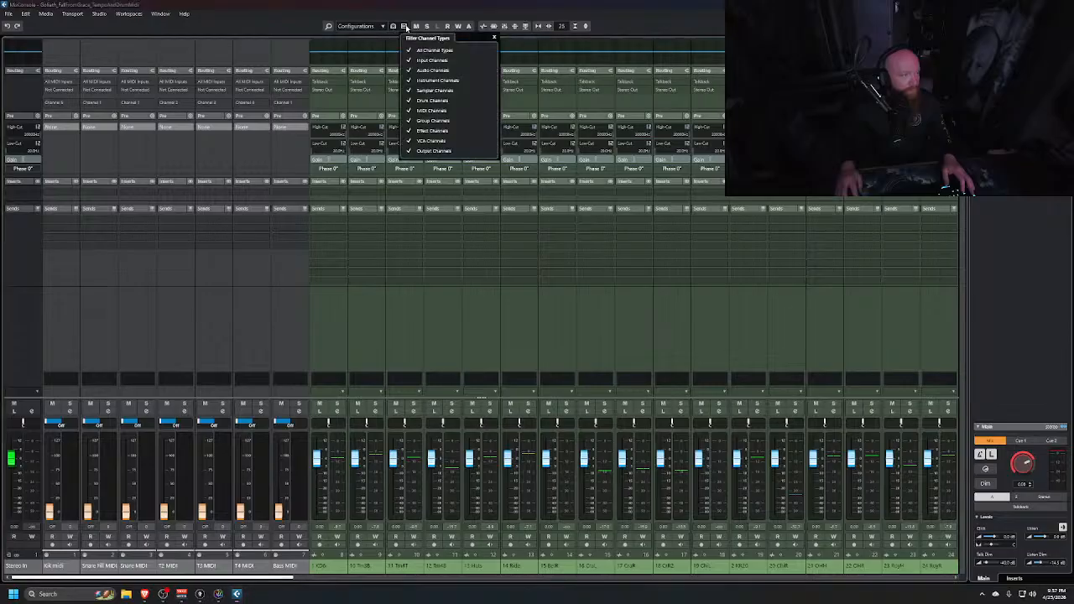
pyautogui.click(413, 51)
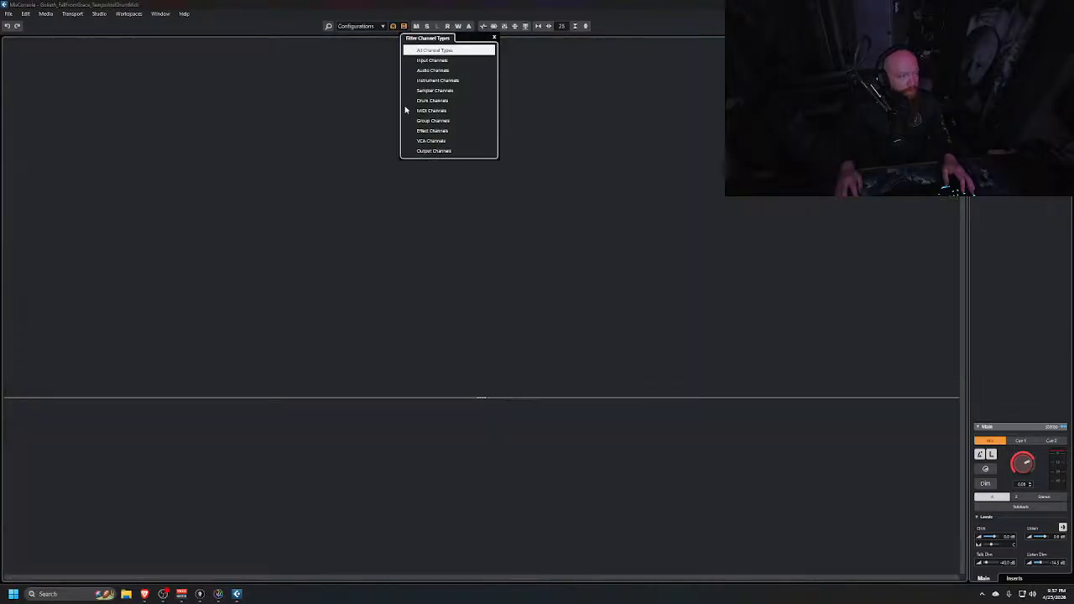
pyautogui.click(410, 61)
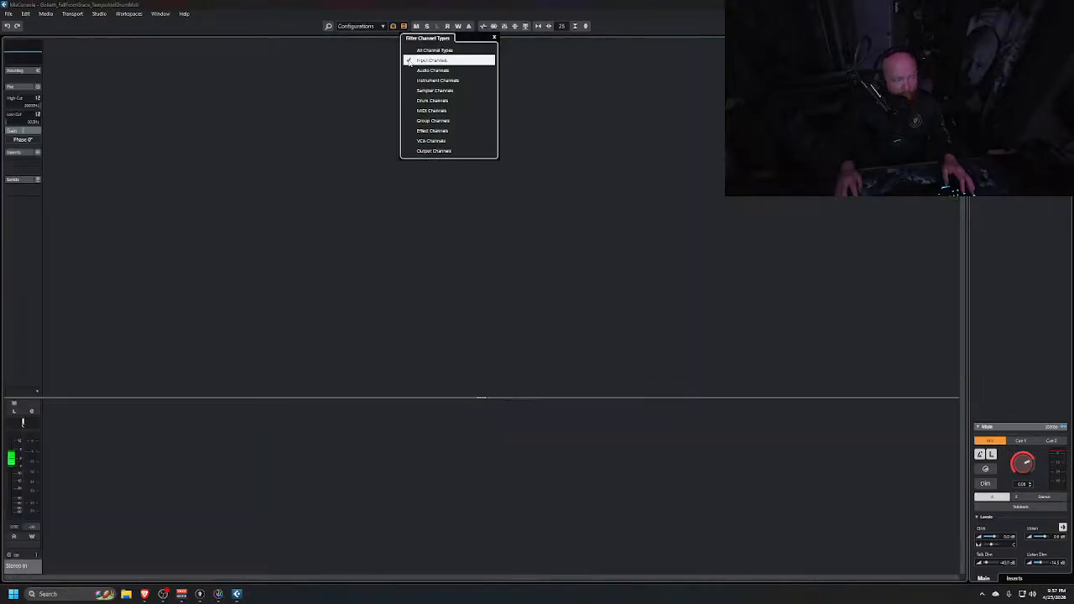
pyautogui.click(408, 61)
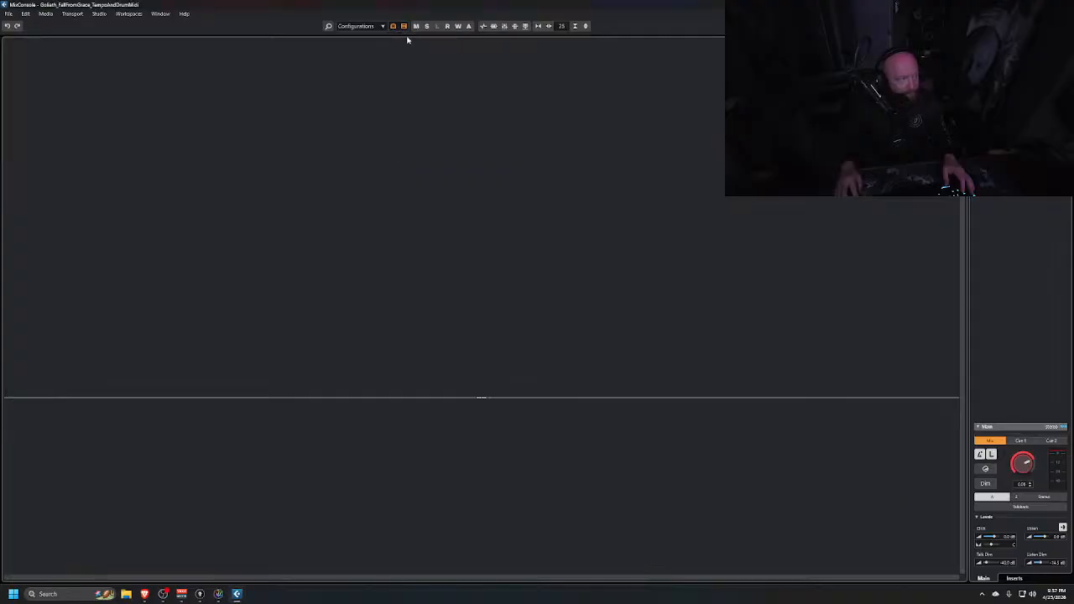
pyautogui.click(404, 27)
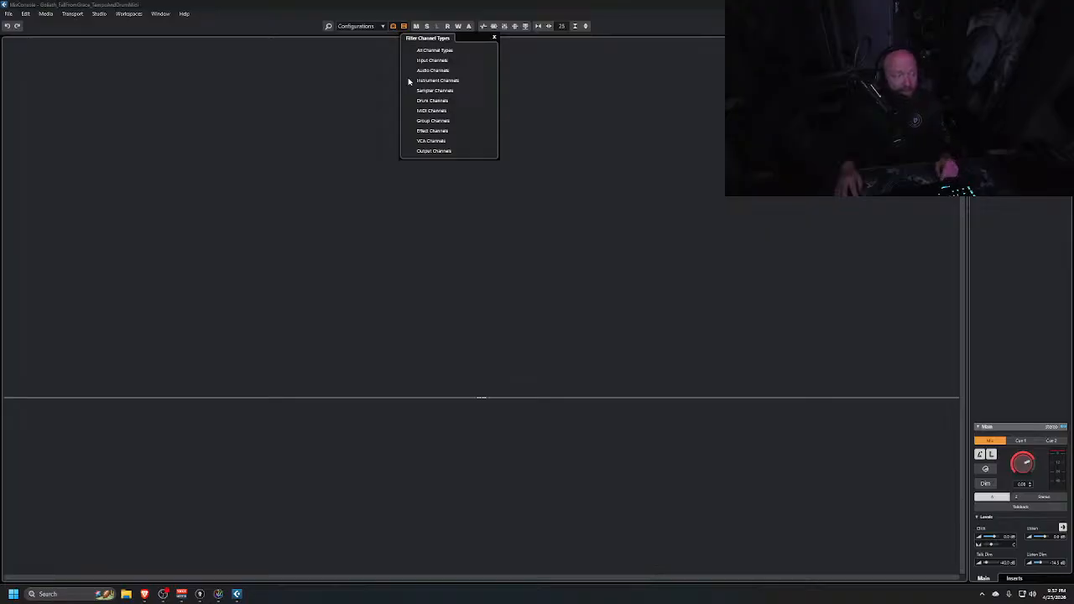
pyautogui.click(410, 122)
pyautogui.click(410, 151)
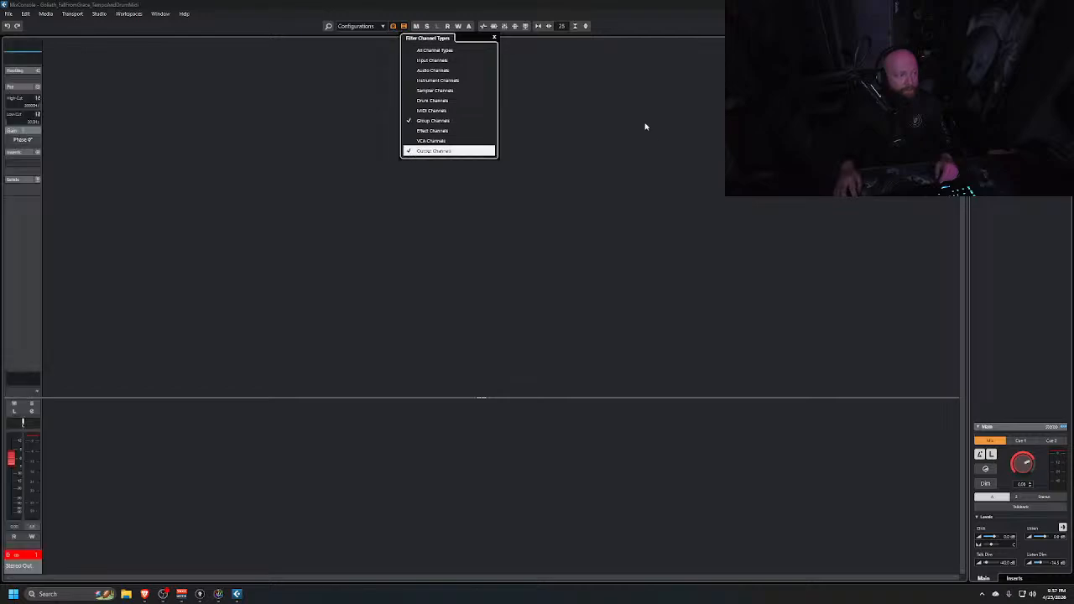
pyautogui.click(404, 164)
# Show the left zone, hide the right zone, and expand the Input/Output folder in the visibility list
pyautogui.hotkey('ctrl', 'alt', 'l')
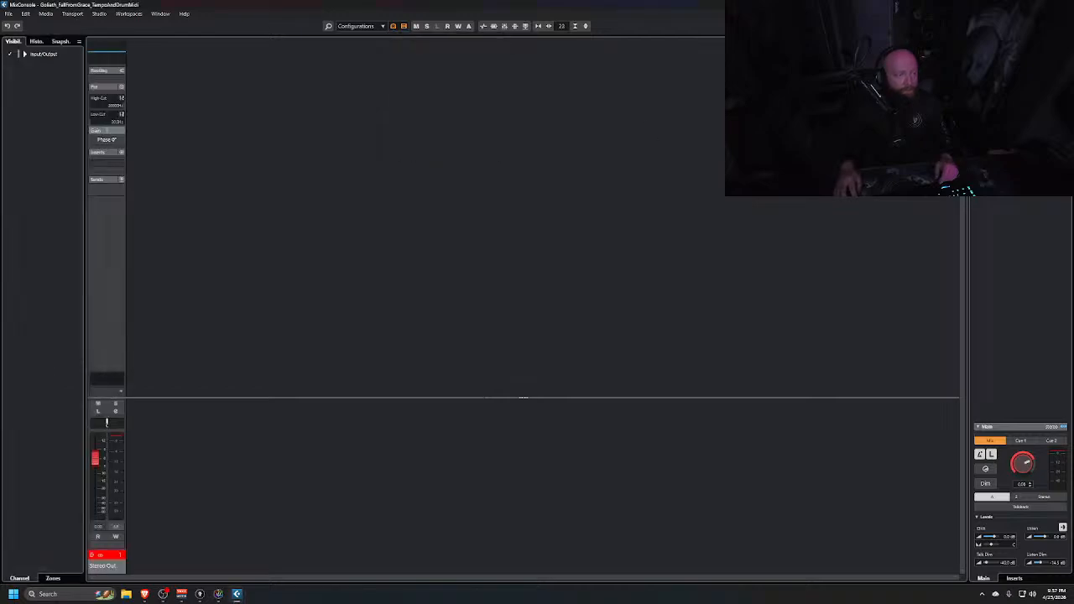
pyautogui.hotkey('ctrl', 'alt', 'r')
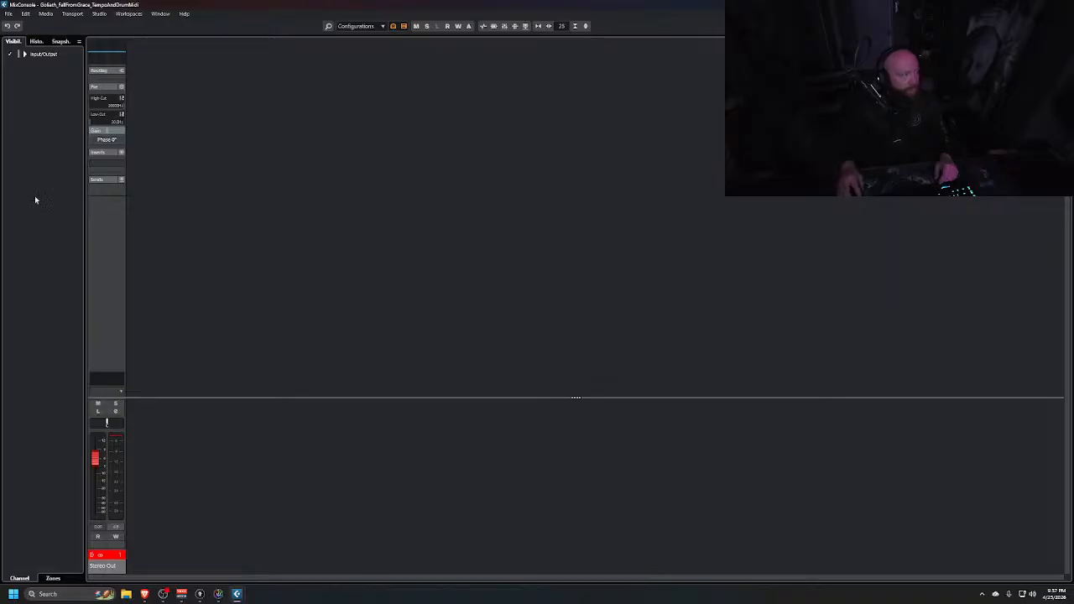
pyautogui.click(55, 579)
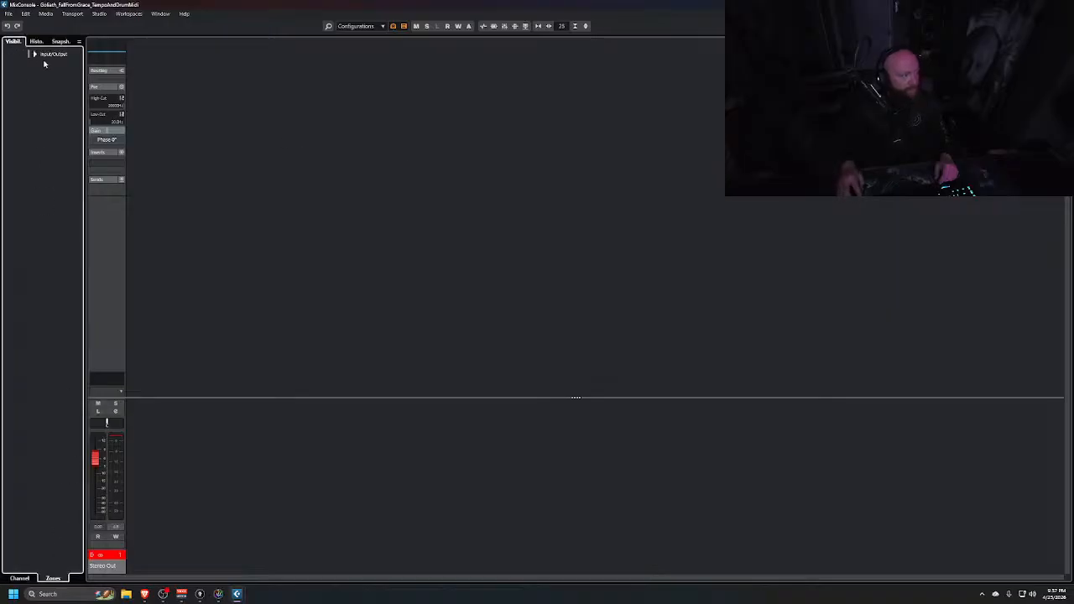
pyautogui.click(24, 66)
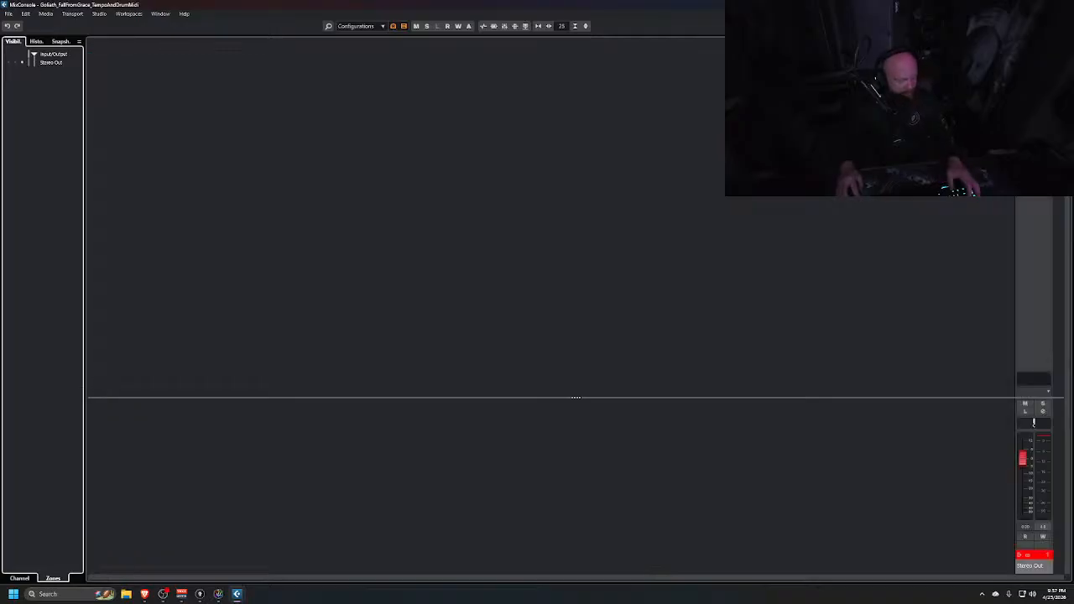
# Return to MixConsole 2 and select the first audio channel
pyautogui.hotkey('alt', 'Tab')
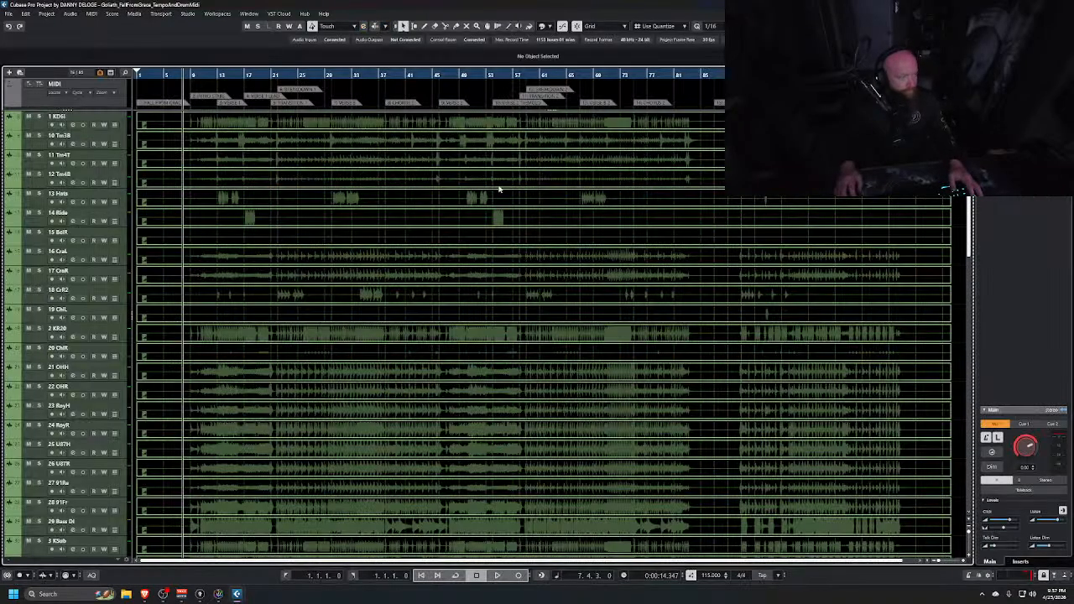
pyautogui.hotkey('alt', 'Tab')
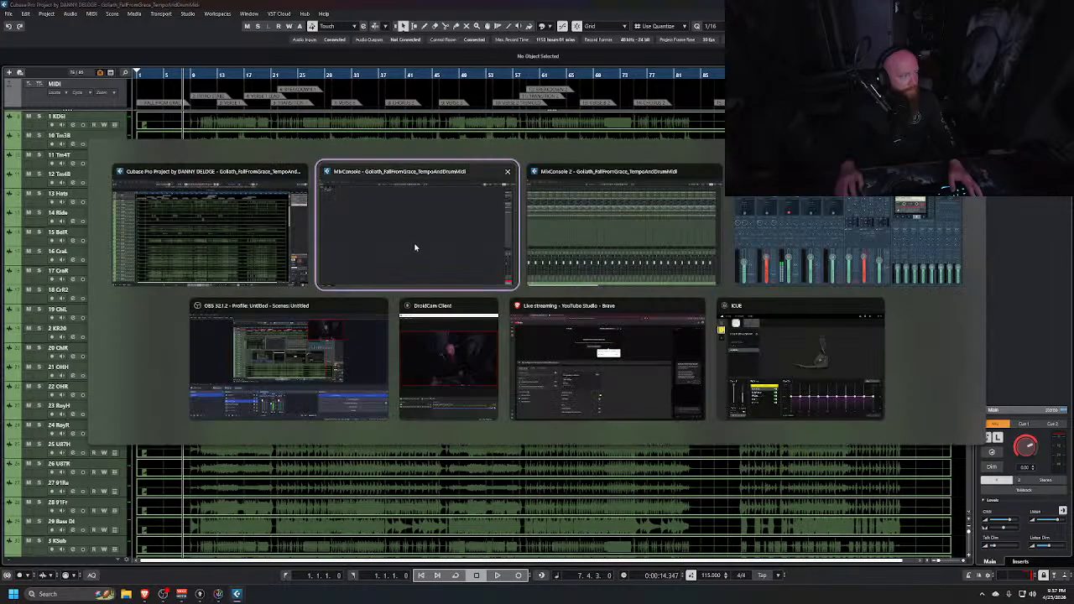
pyautogui.hotkey('alt', 'Tab')
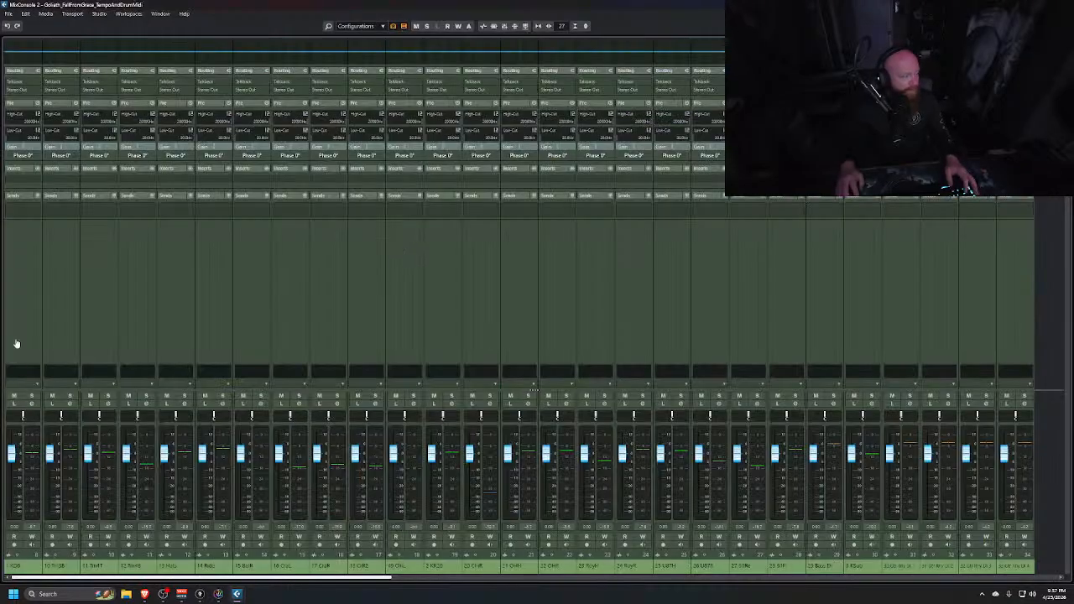
pyautogui.click(17, 303)
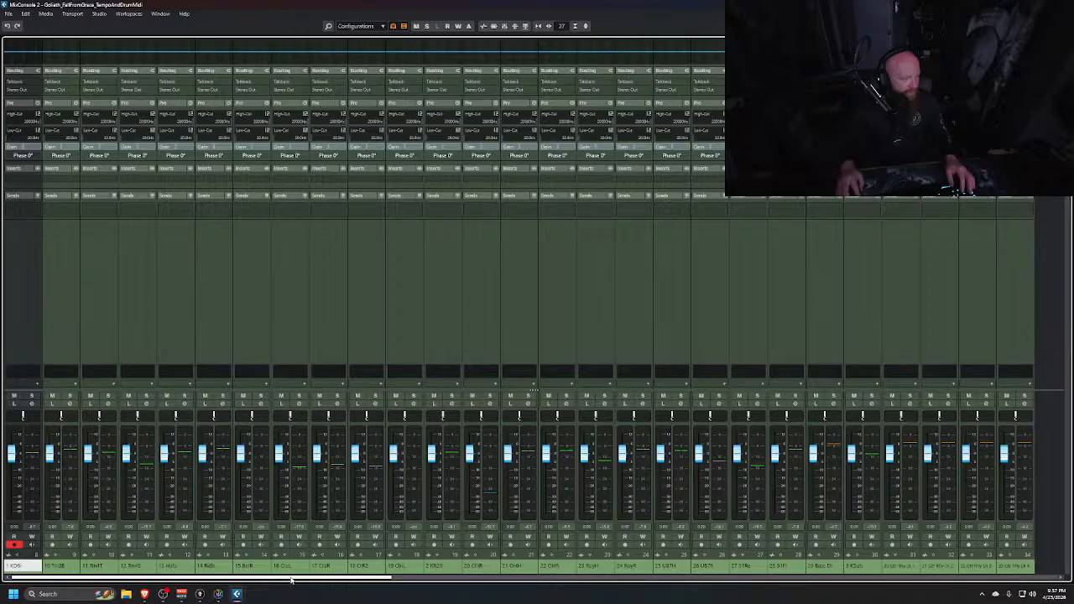
# Briefly solo a channel, then clear the solo
pyautogui.moveTo(295, 579); pyautogui.dragTo(406, 581)
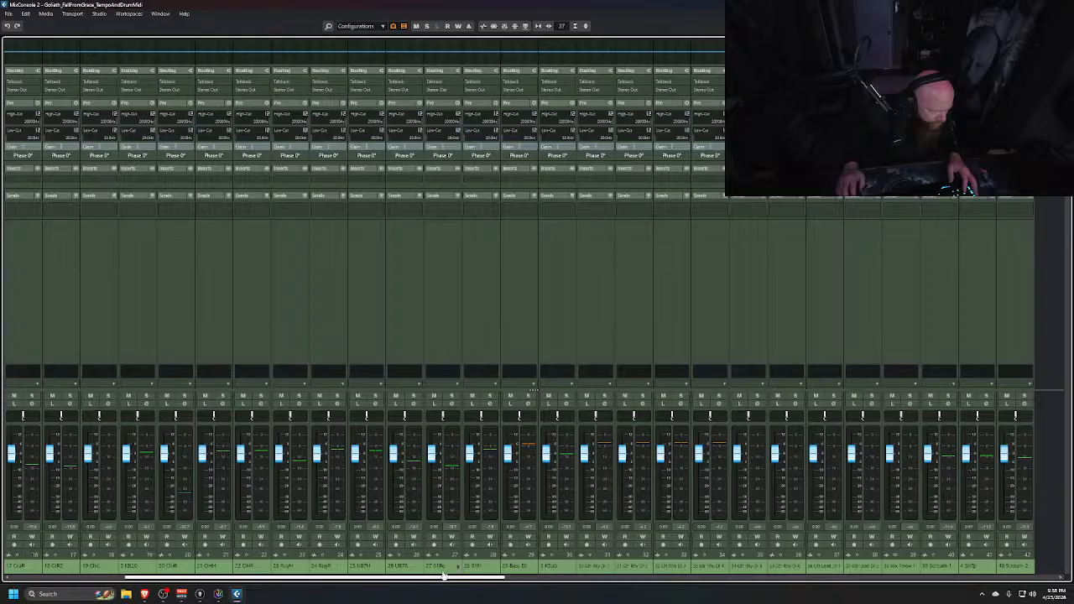
pyautogui.click(452, 395)
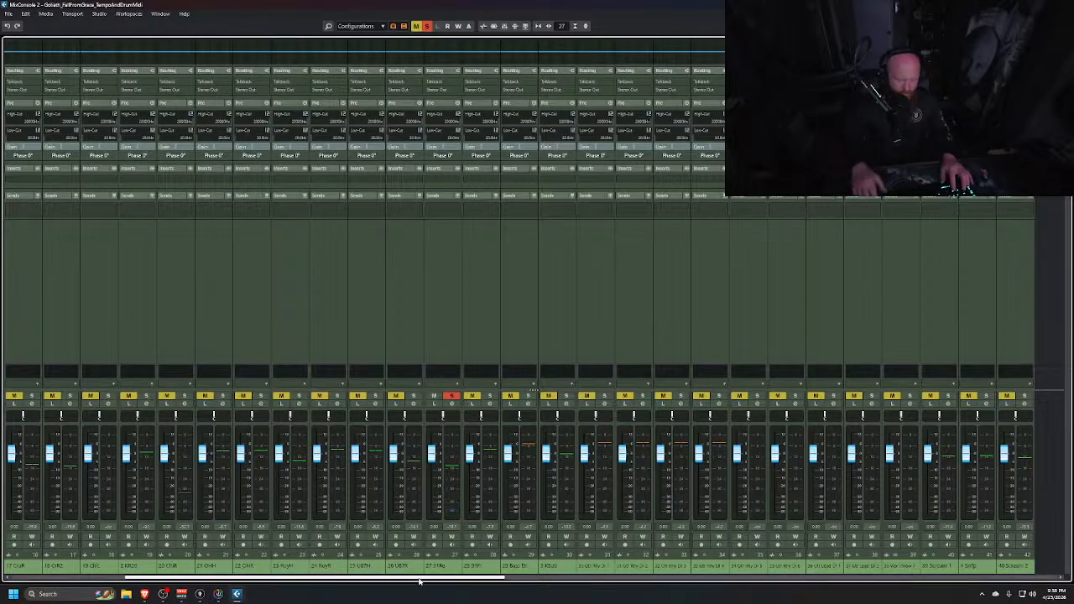
pyautogui.press('s')
pyautogui.moveTo(449, 581); pyautogui.dragTo(334, 581)
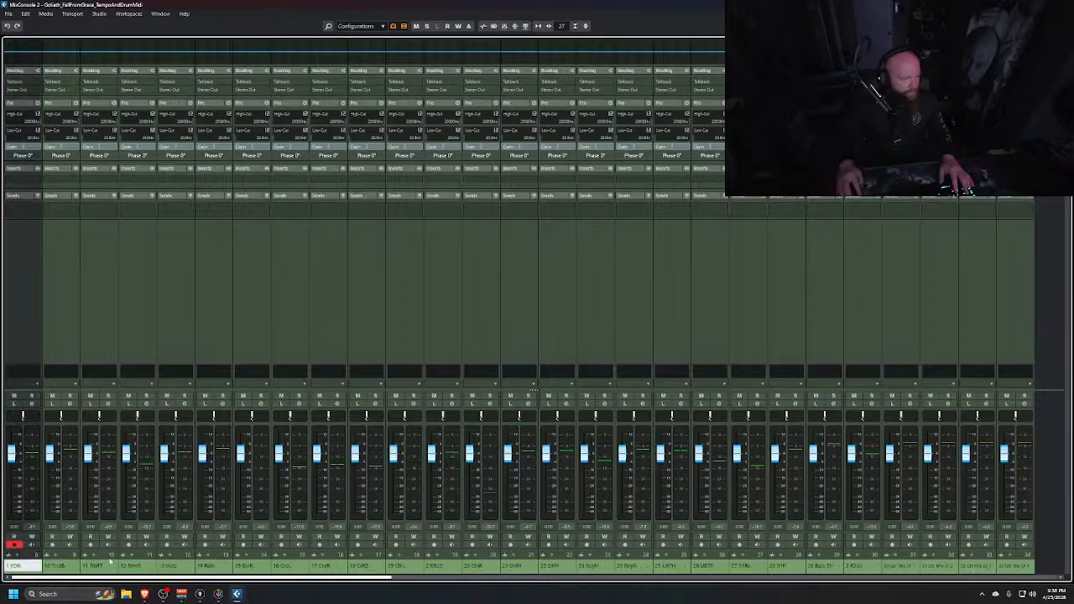
# Select the range of drum channels from the first through channel 28 plus the Club channel, and solo them
pyautogui.click(52, 280)
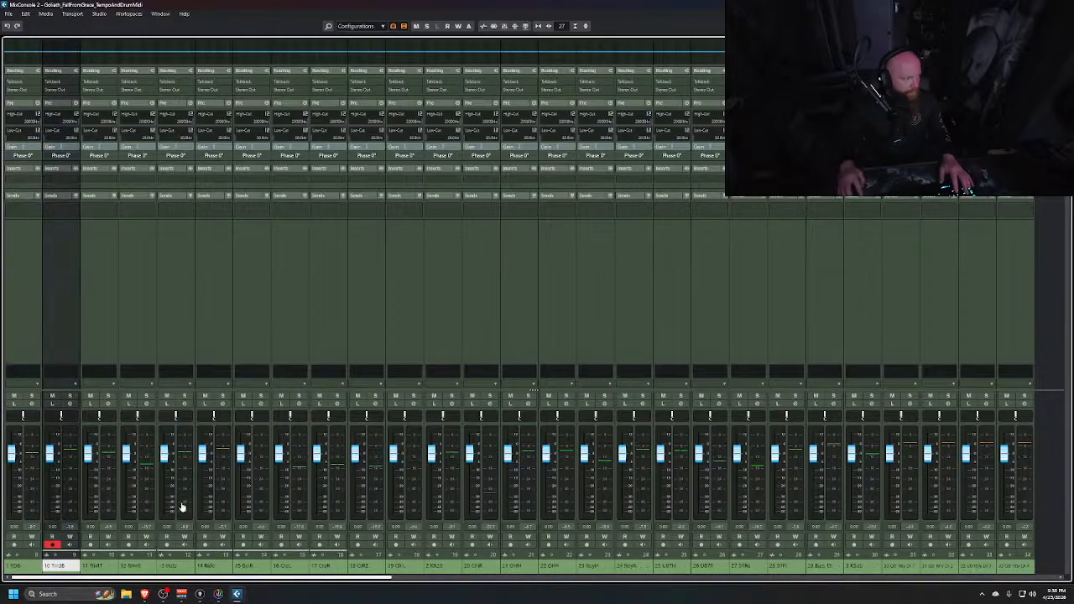
pyautogui.click(30, 333)
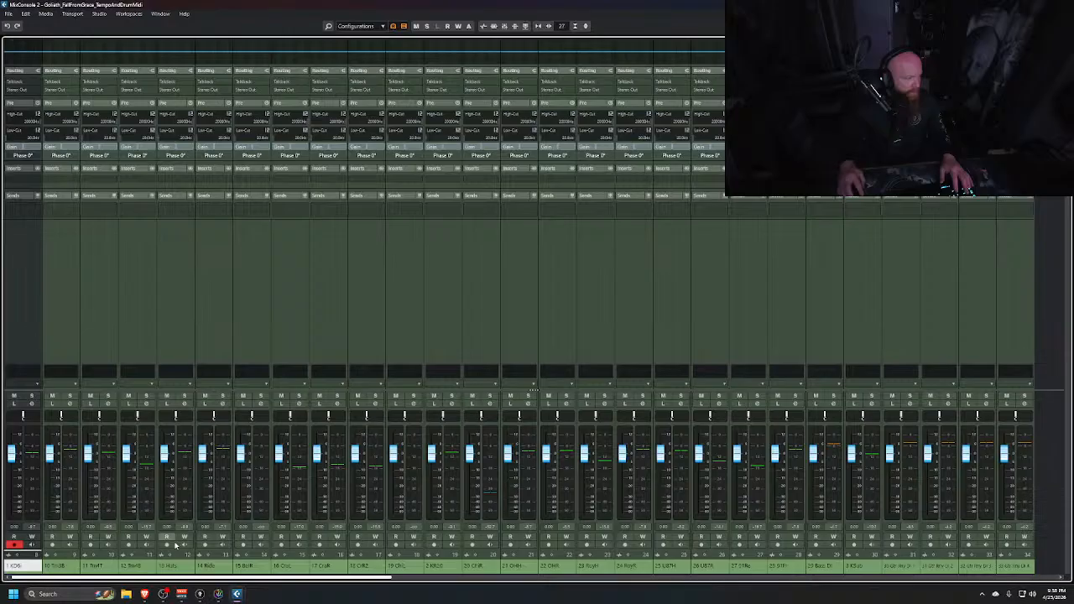
pyautogui.moveTo(183, 581); pyautogui.dragTo(376, 579)
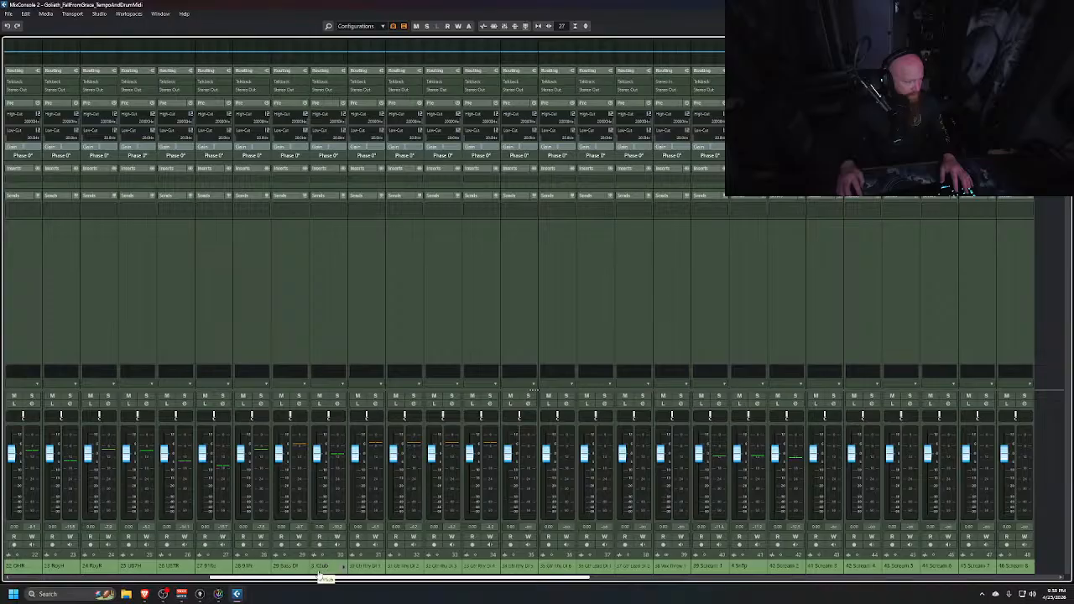
pyautogui.keyDown('shift'); pyautogui.click(250, 311); pyautogui.keyUp('shift')
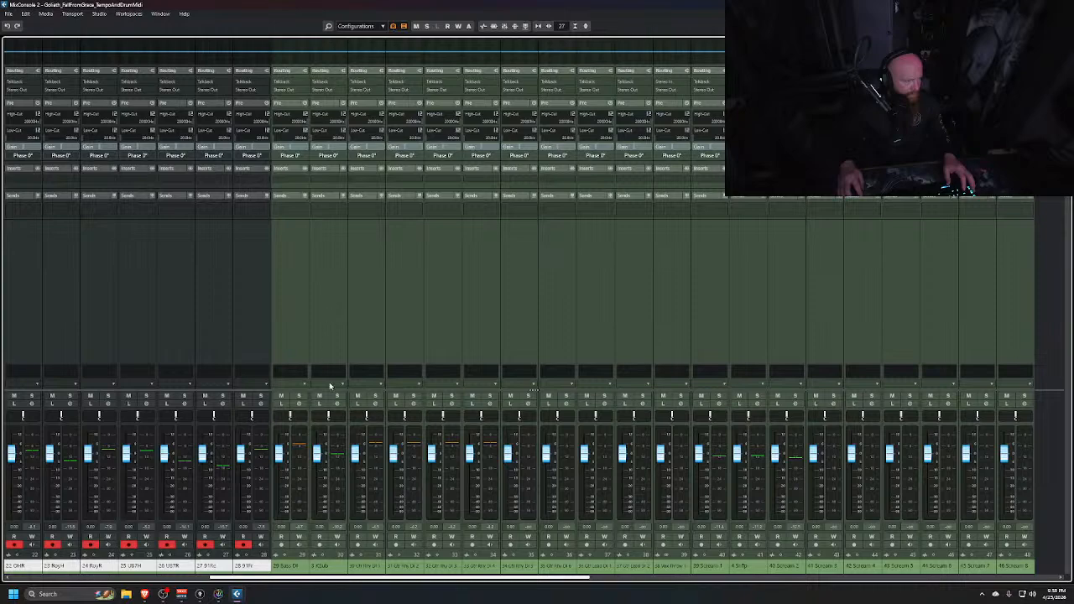
pyautogui.click(337, 396)
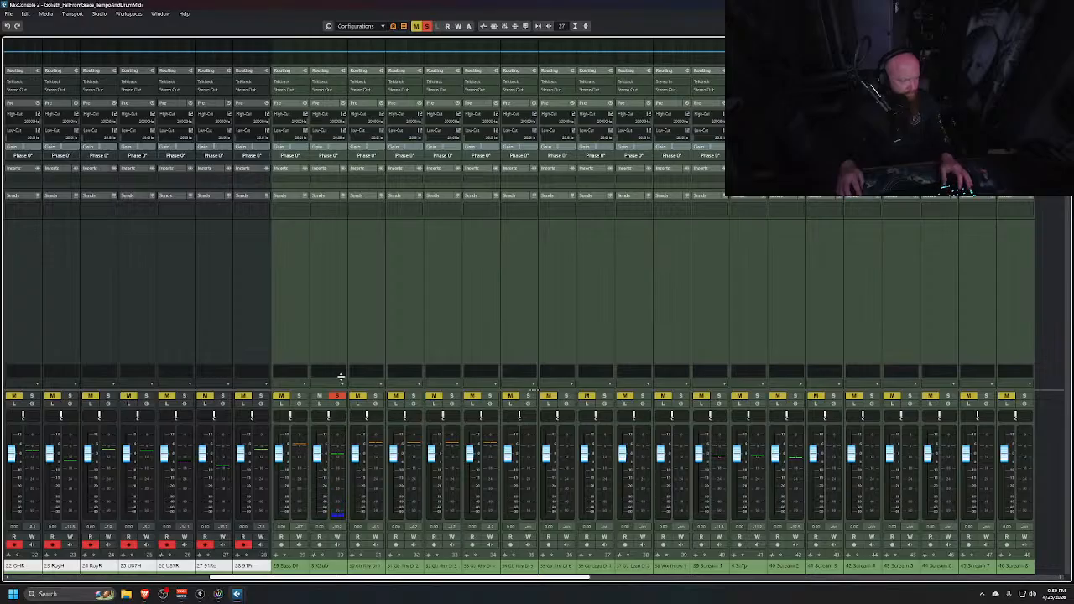
pyautogui.keyDown('ctrl'); pyautogui.click(330, 317); pyautogui.keyUp('ctrl')
pyautogui.press('s')
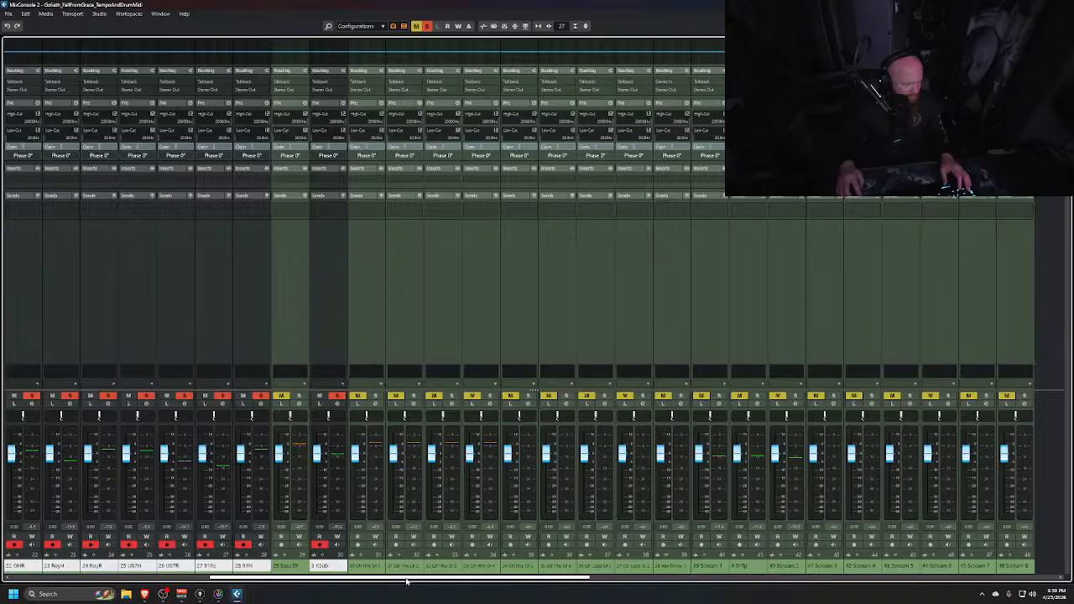
# Solo channels 4 and 5 as well
pyautogui.moveTo(406, 581); pyautogui.dragTo(550, 593)
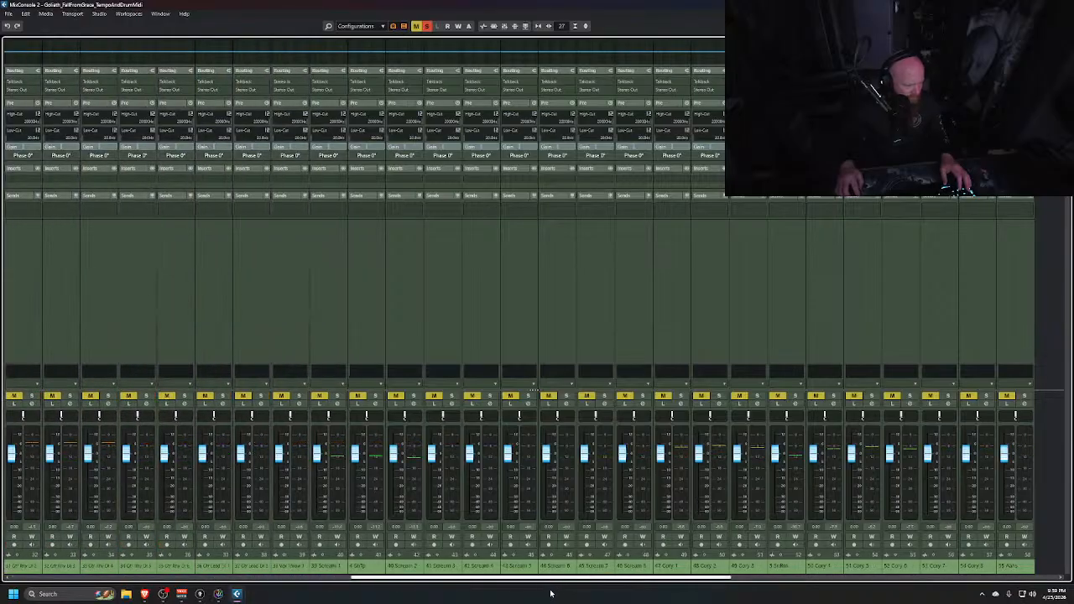
pyautogui.click(372, 323)
pyautogui.press('s')
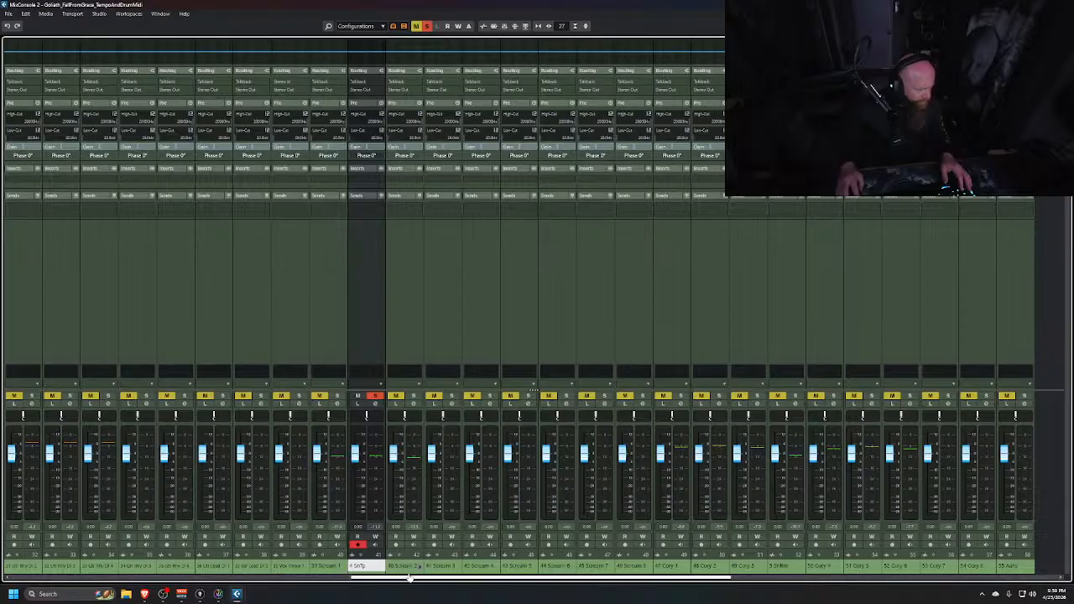
pyautogui.moveTo(411, 579); pyautogui.dragTo(518, 594)
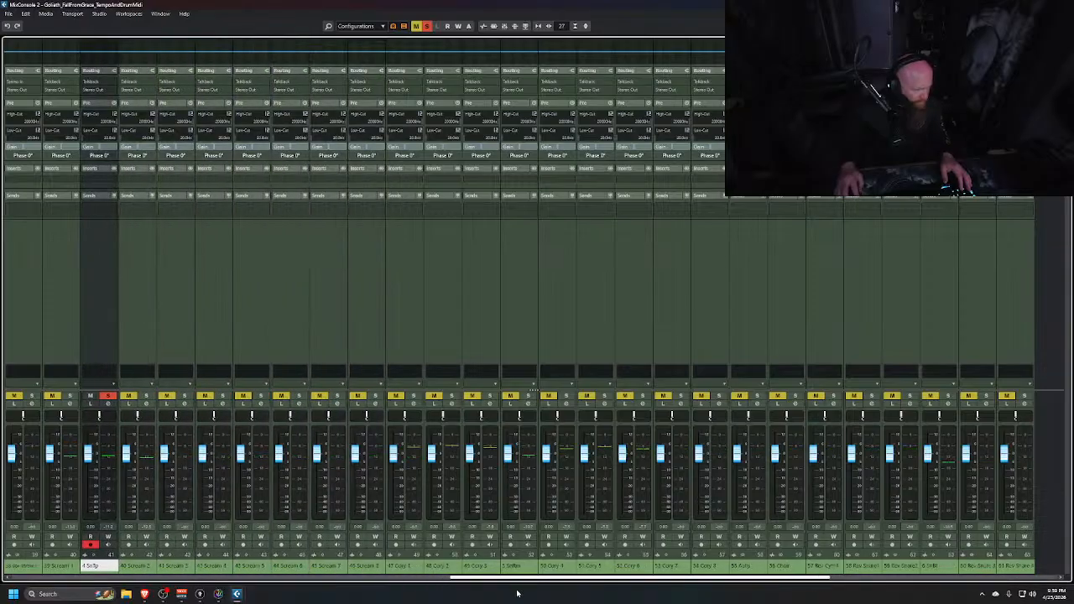
pyautogui.click(530, 316)
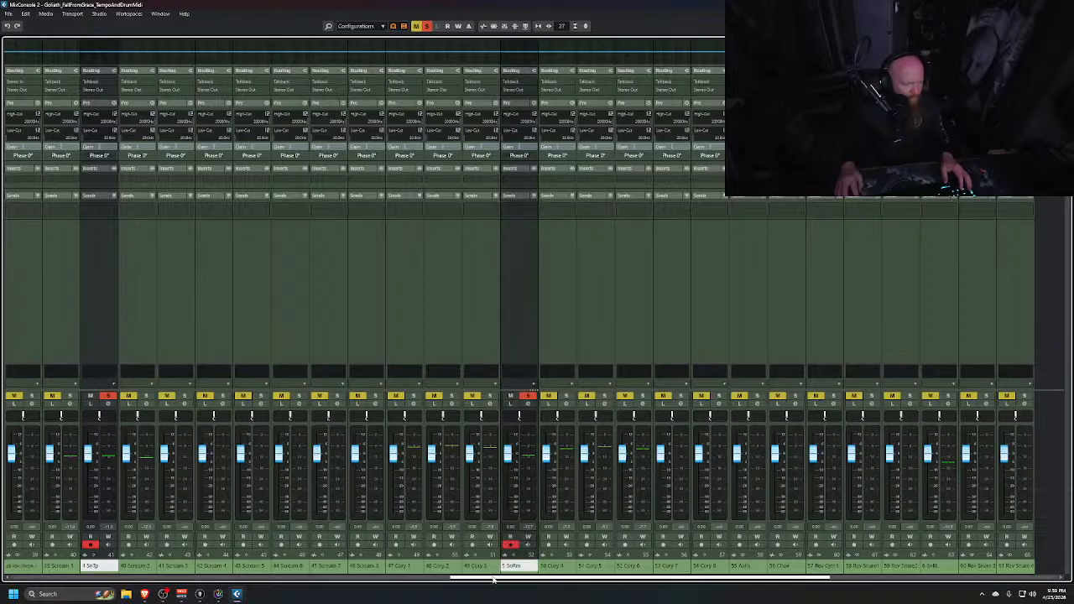
# Add the 6 SnBt, Snare Verb, 7, 8, 9 and Human Impact channels to the soloed drum selection
pyautogui.moveTo(500, 584); pyautogui.dragTo(596, 580)
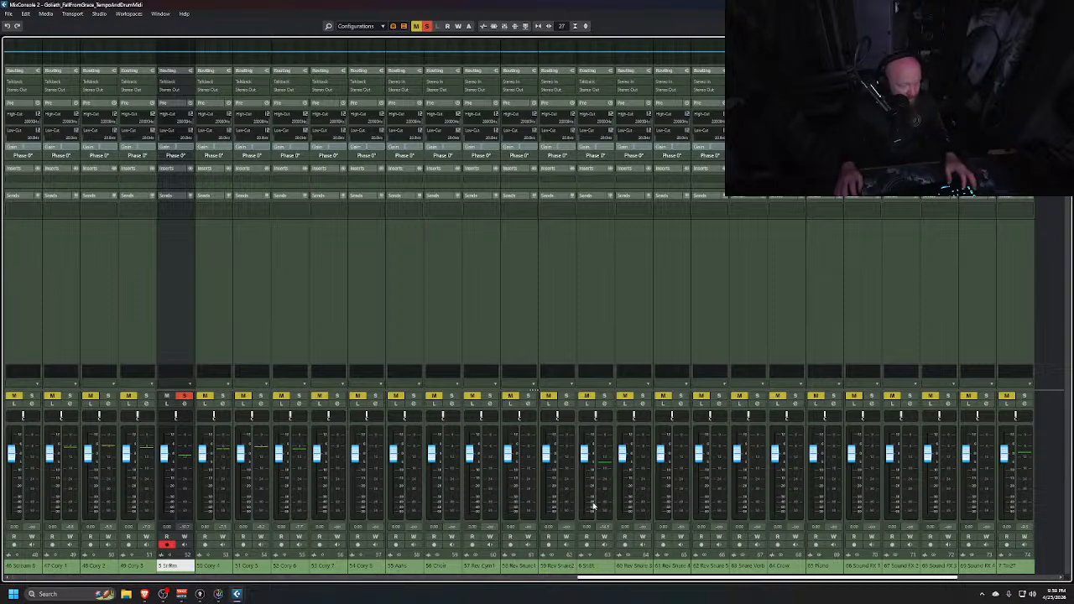
pyautogui.click(607, 310)
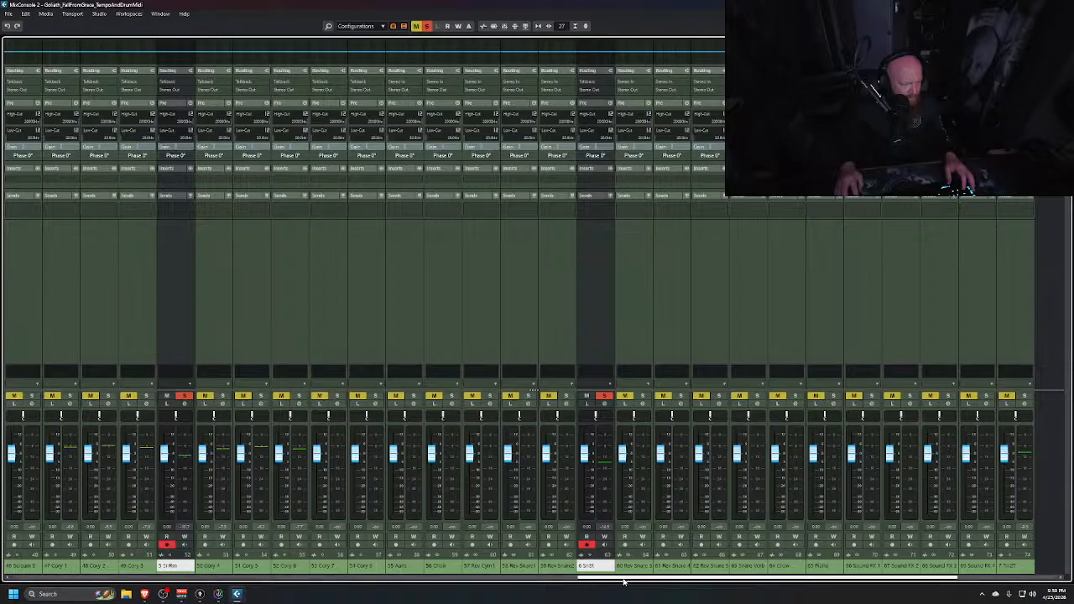
pyautogui.moveTo(629, 581); pyautogui.dragTo(645, 580)
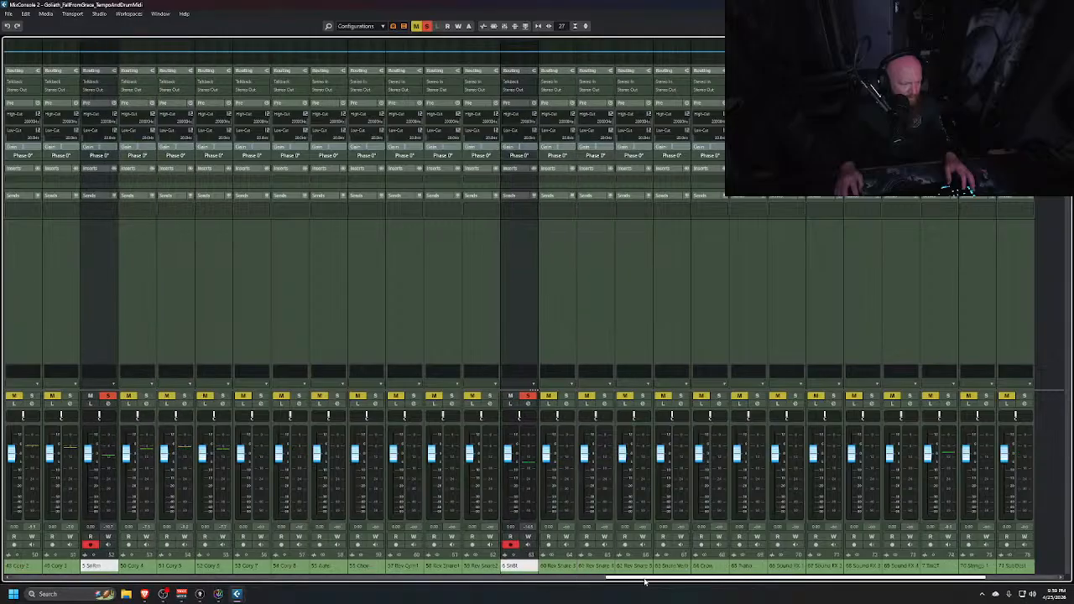
pyautogui.click(682, 318)
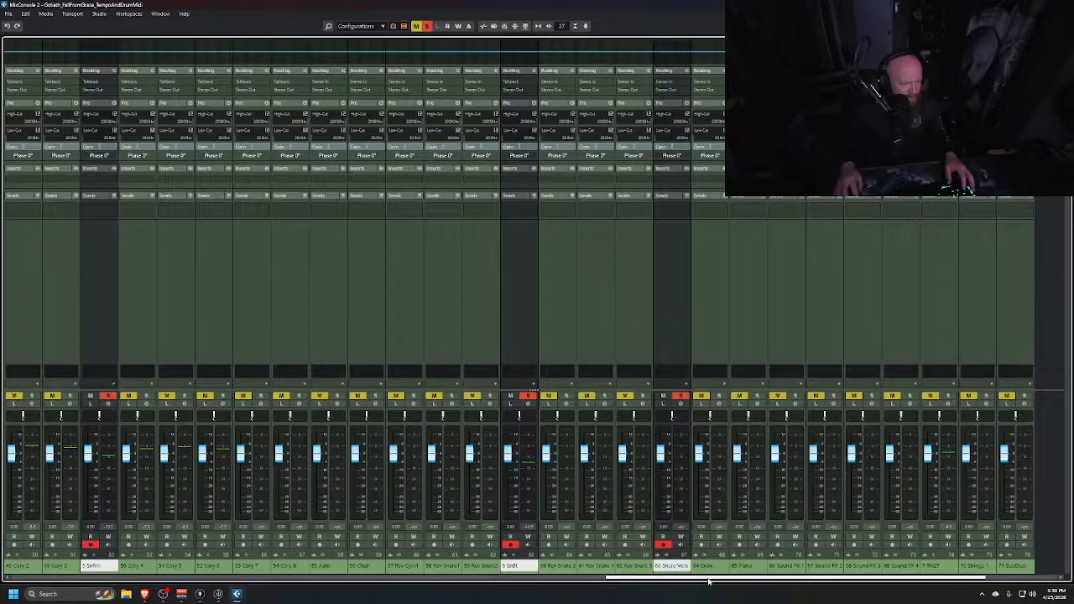
pyautogui.moveTo(709, 580); pyautogui.dragTo(774, 586)
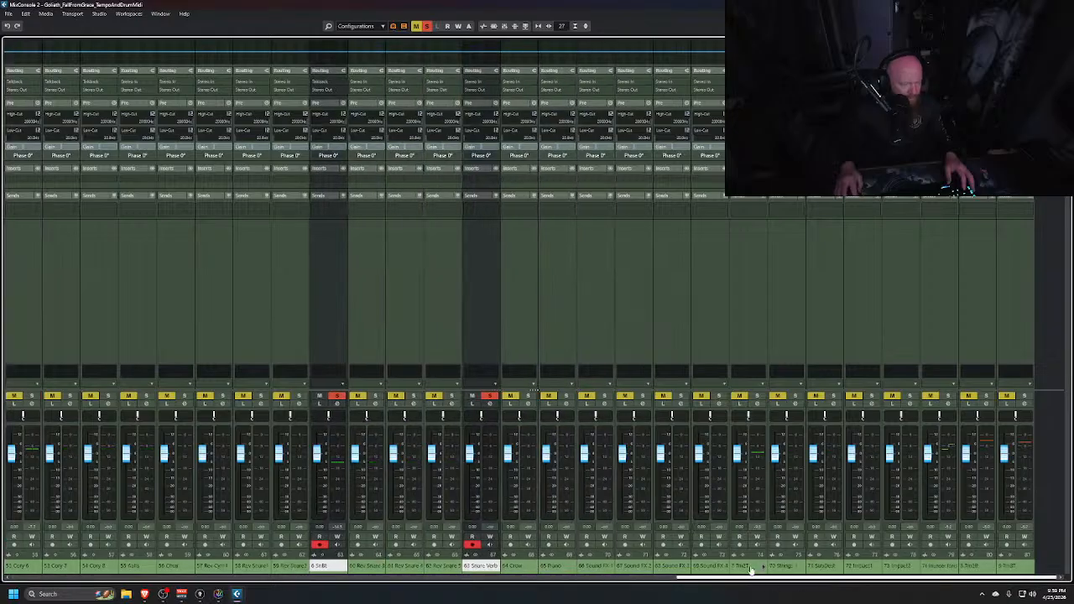
pyautogui.keyDown('ctrl'); pyautogui.click(752, 309); pyautogui.keyUp('ctrl')
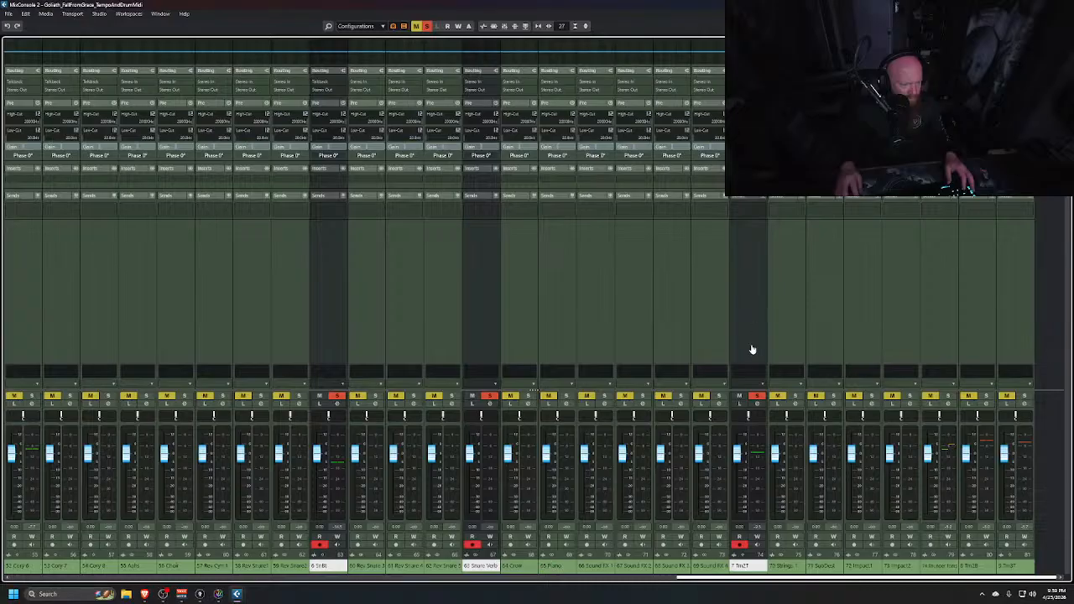
pyautogui.keyDown('ctrl'); pyautogui.click(973, 317); pyautogui.keyUp('ctrl')
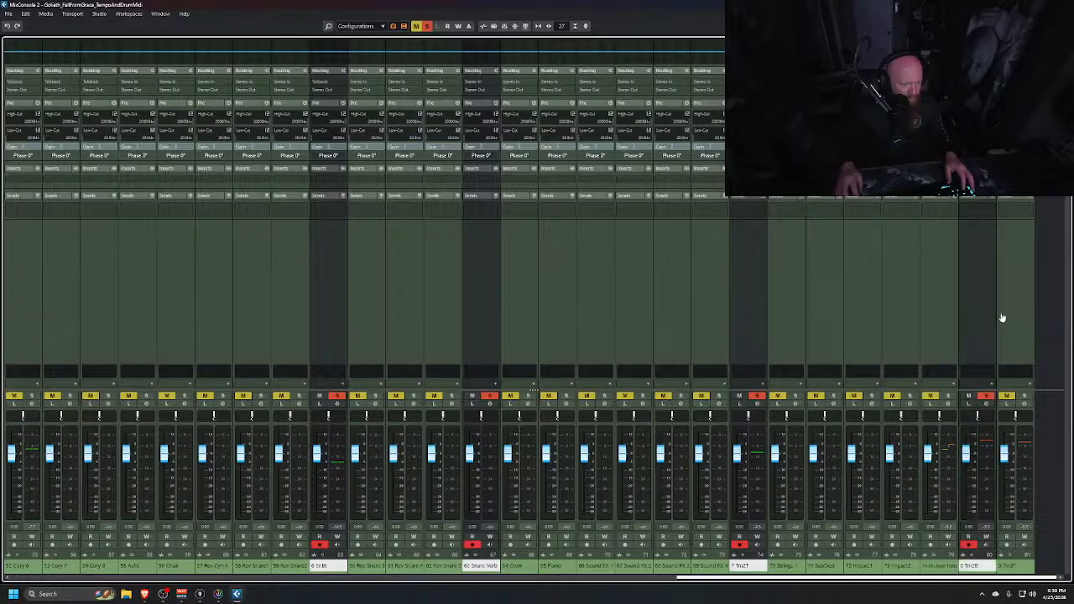
pyautogui.keyDown('ctrl'); pyautogui.click(1013, 310); pyautogui.keyUp('ctrl')
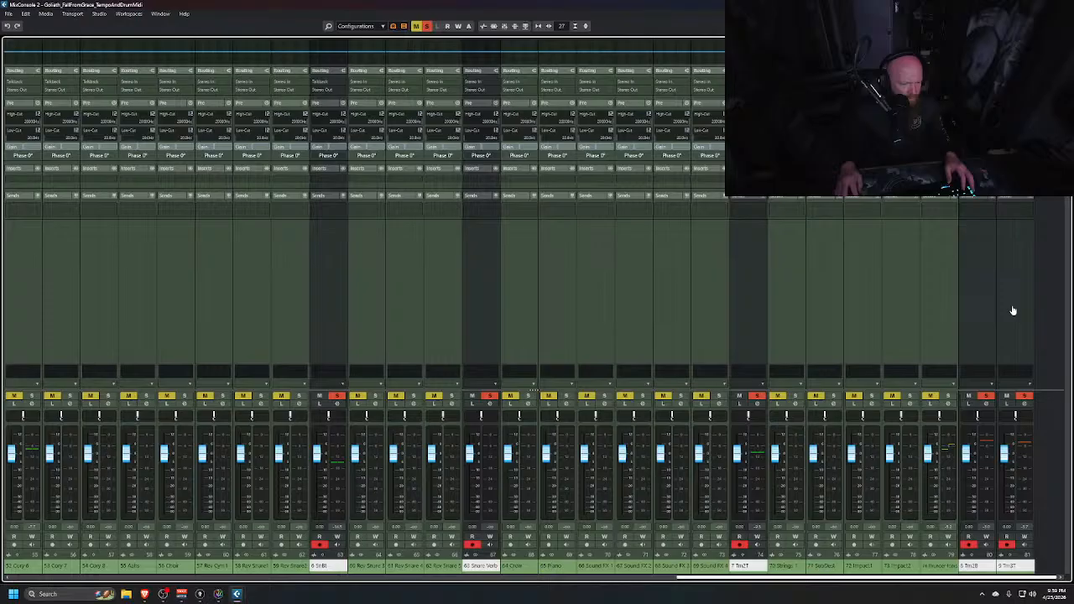
pyautogui.keyDown('ctrl'); pyautogui.click(946, 317); pyautogui.keyUp('ctrl')
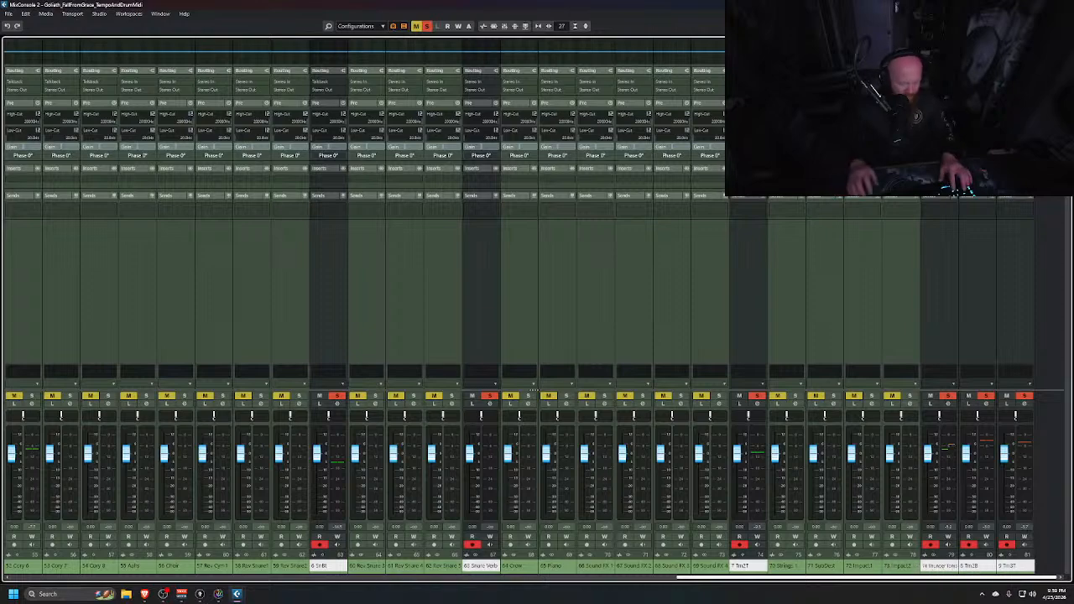
pyautogui.hotkey('ctrl', 'alt', 's')
pyautogui.press('space')
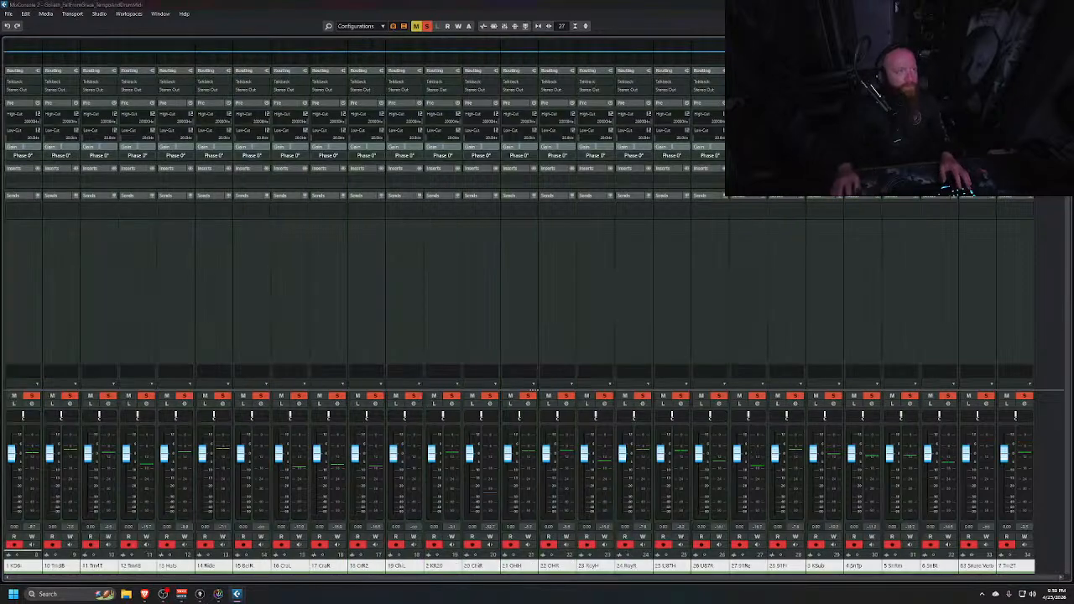
pyautogui.moveTo(675, 2); pyautogui.dragTo(709, 309)
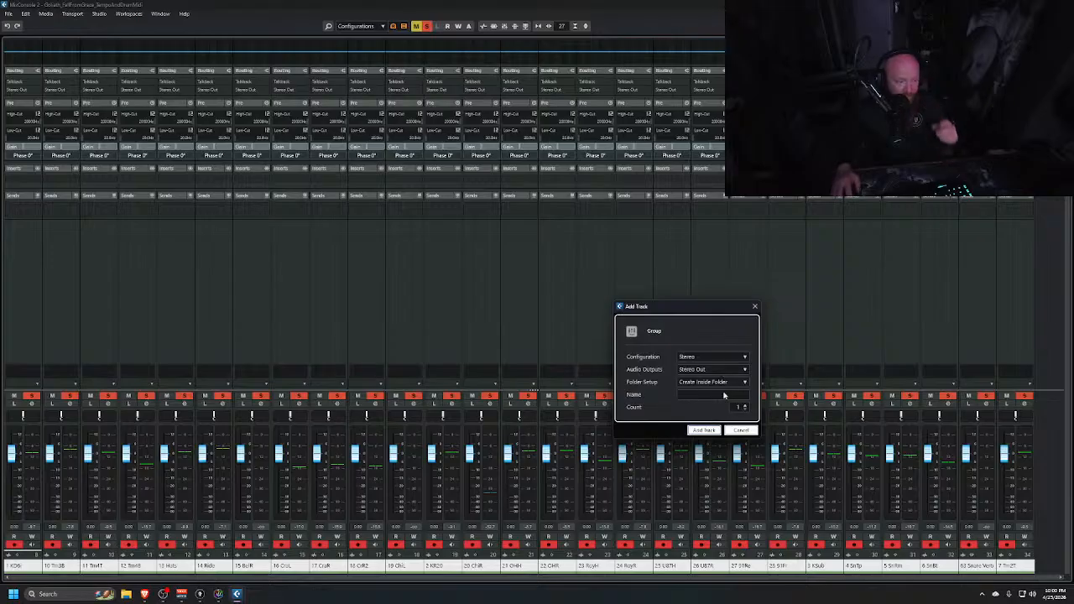
pyautogui.click(738, 431)
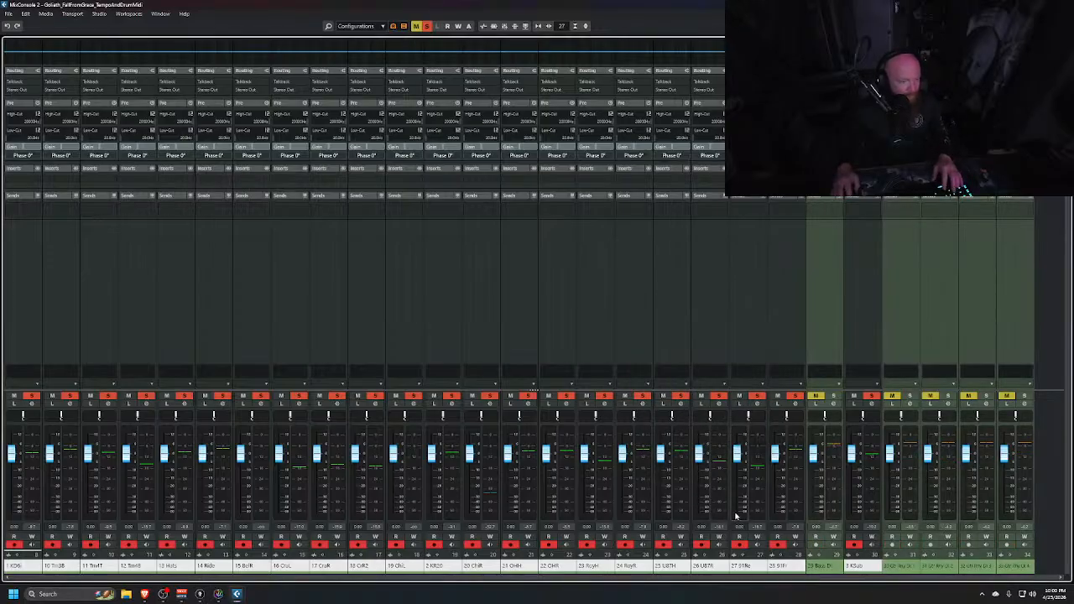
pyautogui.keyDown('shift'); pyautogui.click(1012, 300); pyautogui.keyUp('shift')
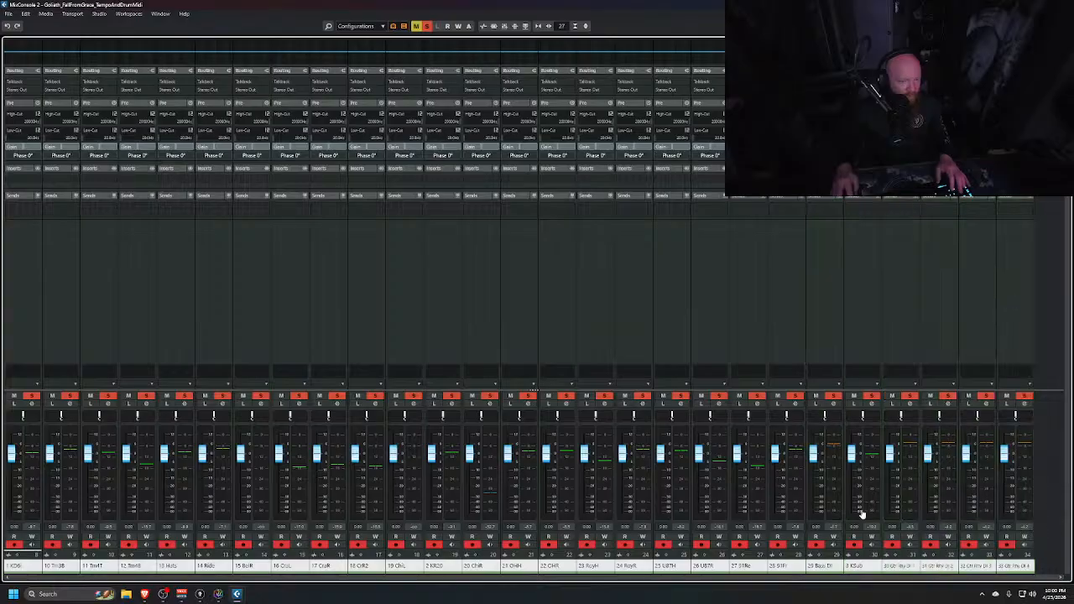
# Add a stereo group track named Mix, created inside a folder and routed to Stereo Out
pyautogui.rightClick(516, 292)
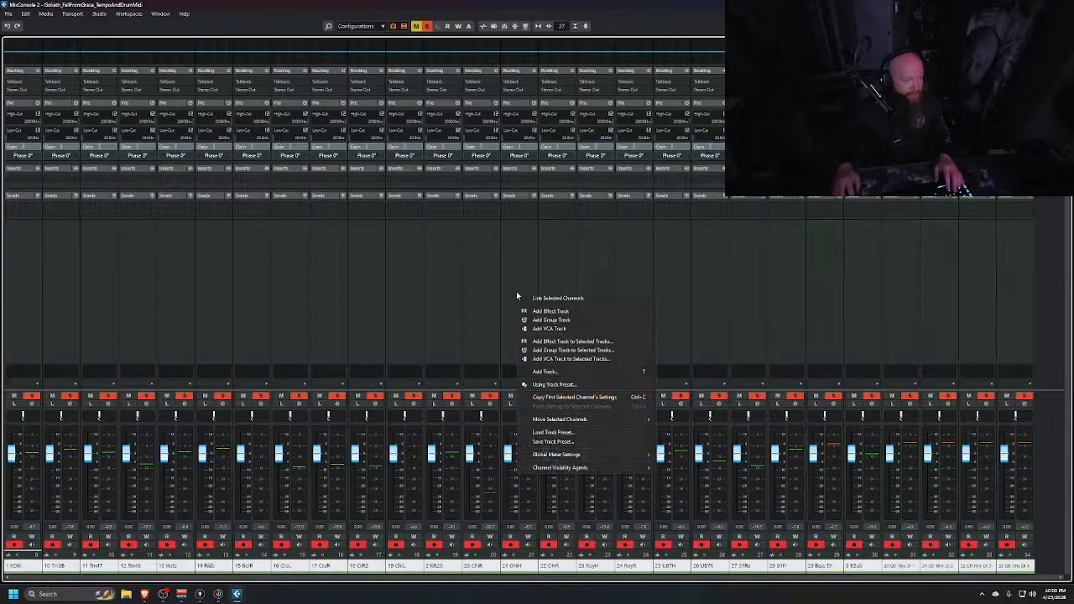
pyautogui.click(551, 320)
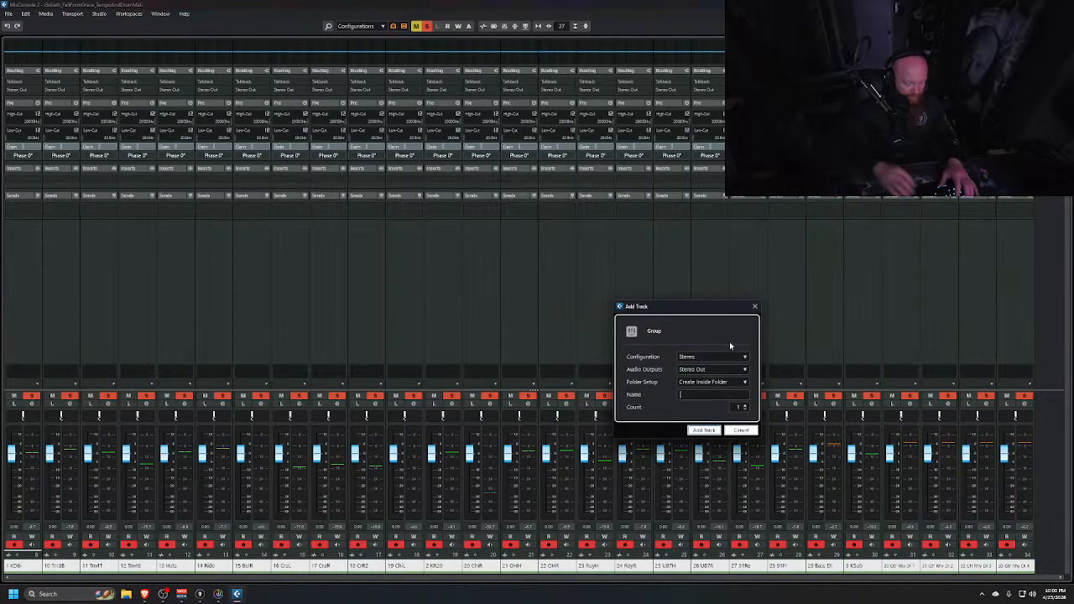
pyautogui.write('Mix')
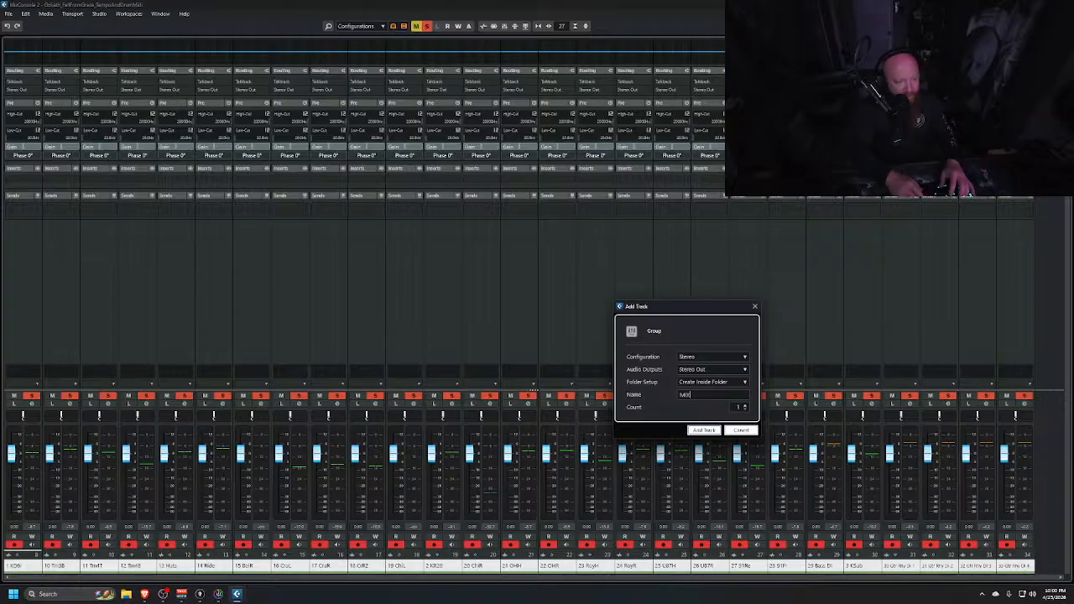
pyautogui.click(704, 430)
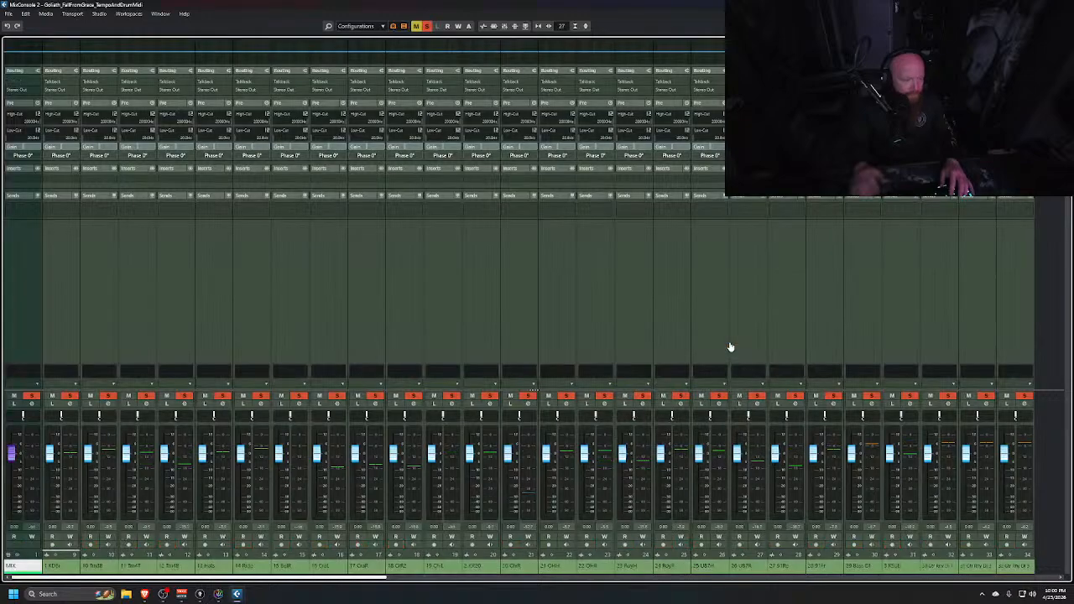
# Select the drum channels from the first kick channel through the 3 KSub channel
pyautogui.click(62, 324)
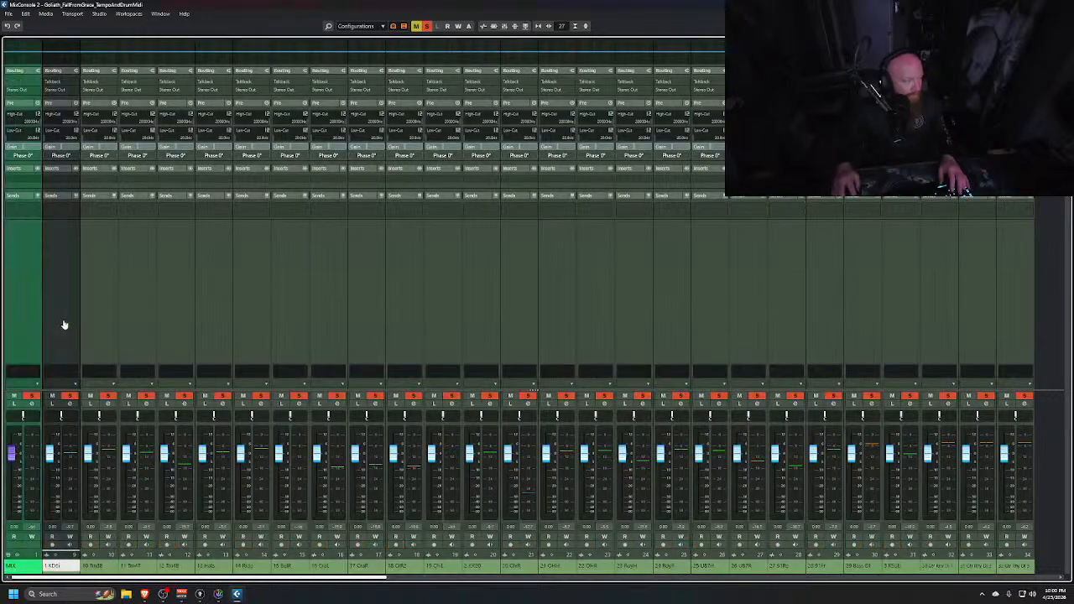
pyautogui.moveTo(228, 577); pyautogui.dragTo(532, 591)
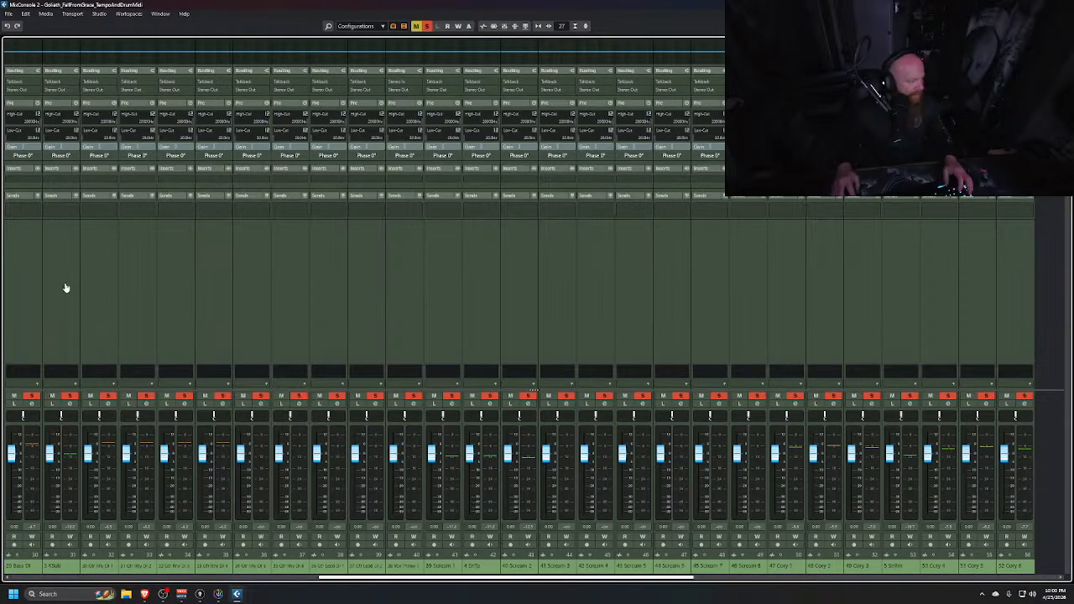
pyautogui.moveTo(518, 581); pyautogui.dragTo(490, 583)
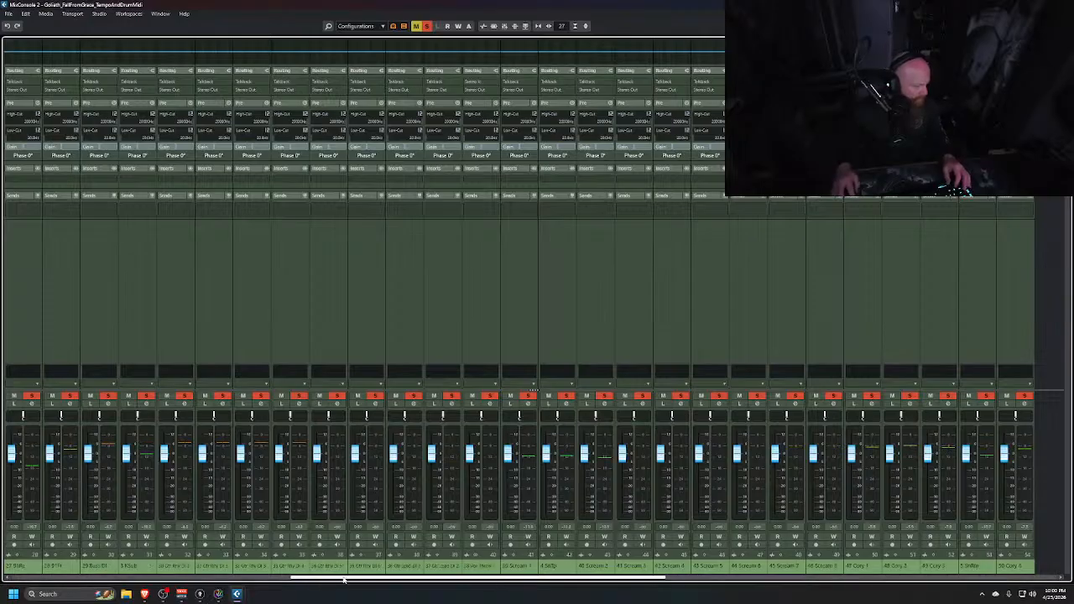
pyautogui.moveTo(342, 581); pyautogui.dragTo(316, 581)
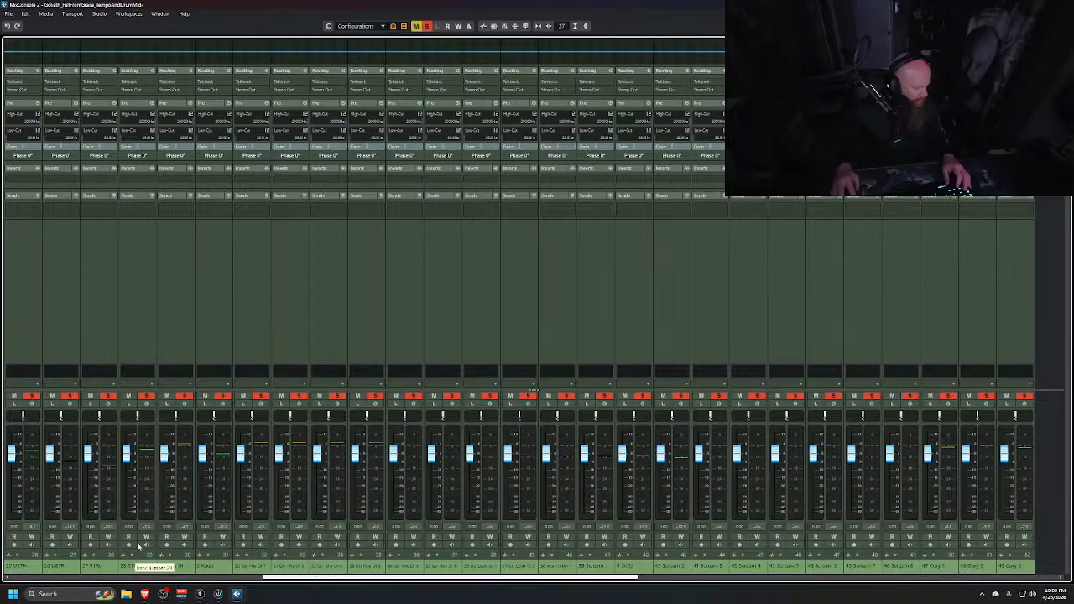
pyautogui.keyDown('shift'); pyautogui.click(130, 330); pyautogui.keyUp('shift')
pyautogui.keyDown('ctrl'); pyautogui.click(219, 323); pyautogui.keyUp('ctrl')
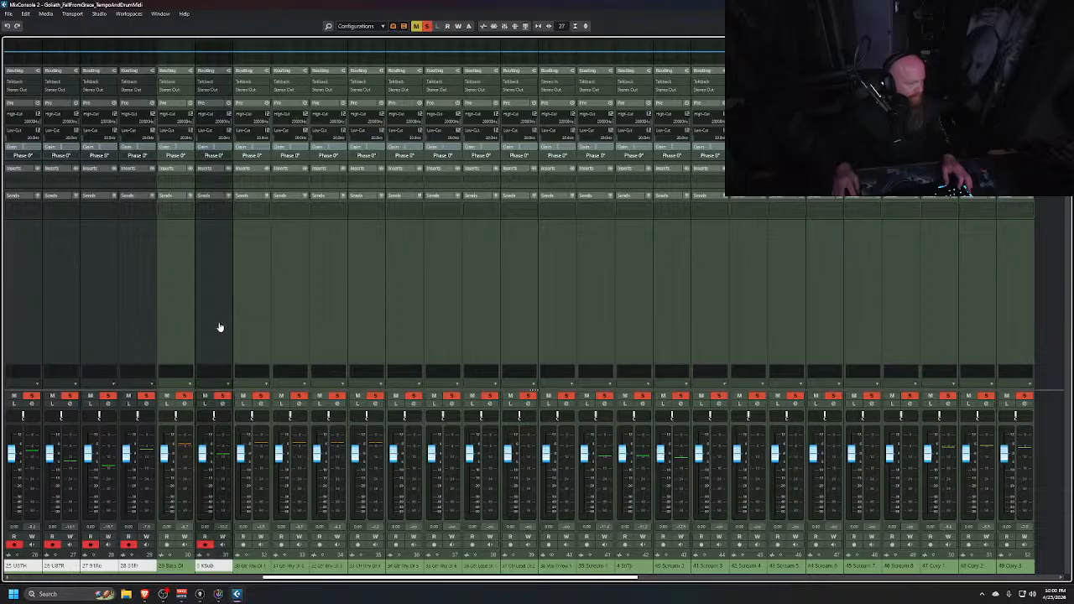
# Add channels 4 SnTp, 5 StrRm, 6 SnBt and the Snare Verb channel to the selection
pyautogui.moveTo(306, 579); pyautogui.dragTo(384, 587)
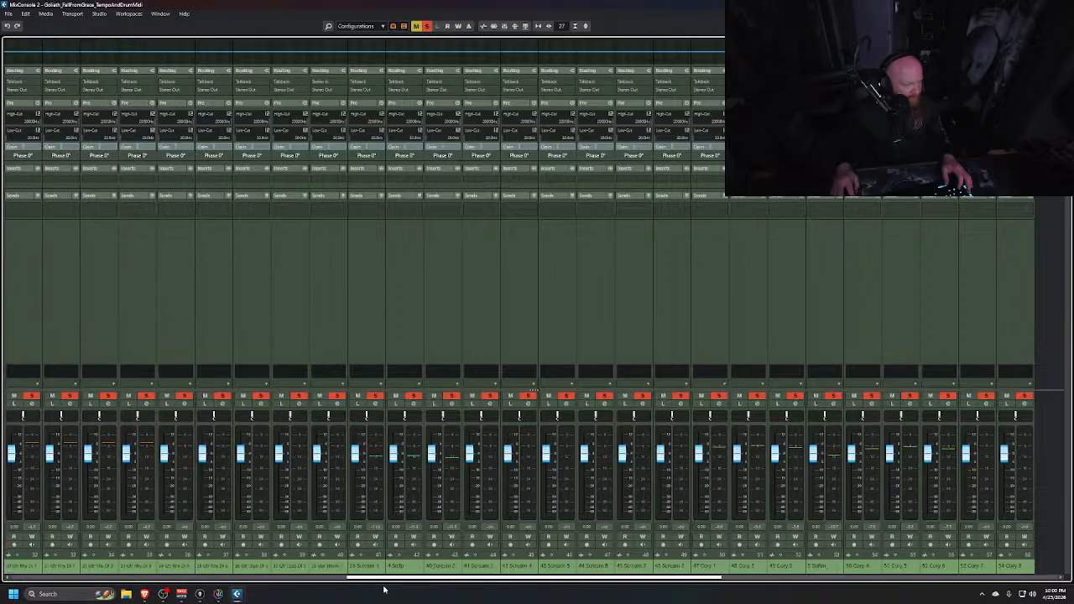
pyautogui.keyDown('ctrl'); pyautogui.click(408, 320); pyautogui.keyUp('ctrl')
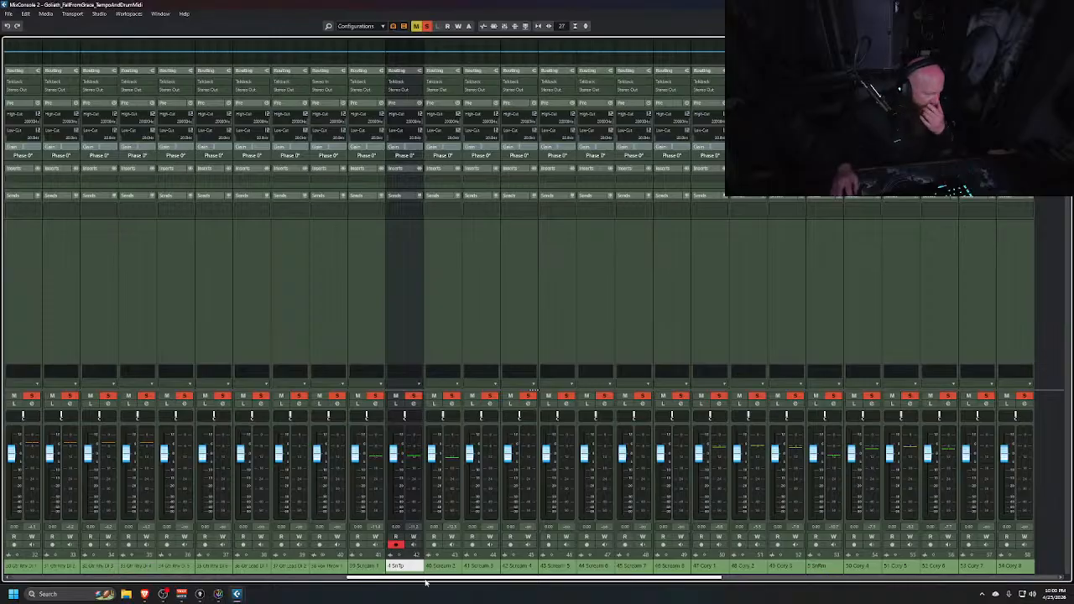
pyautogui.moveTo(442, 581); pyautogui.dragTo(566, 581)
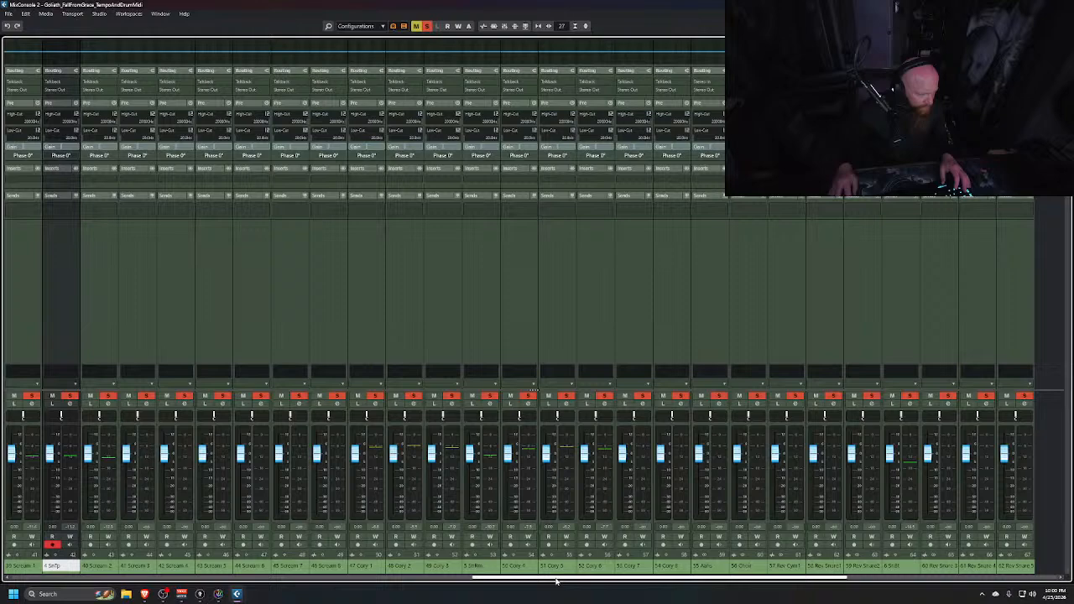
pyautogui.keyDown('ctrl'); pyautogui.click(475, 301); pyautogui.keyUp('ctrl')
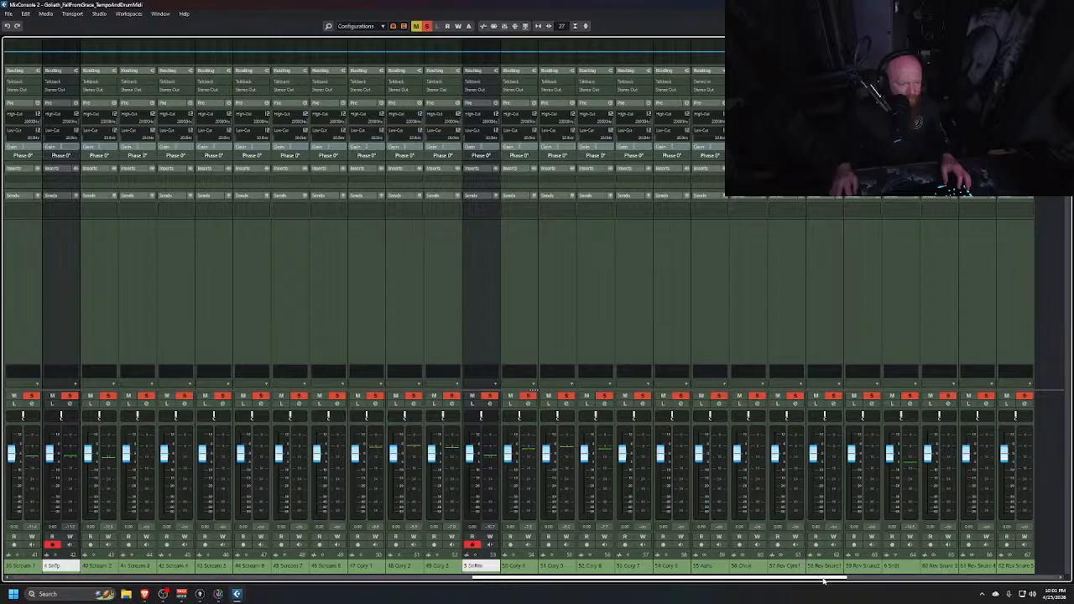
pyautogui.moveTo(823, 579); pyautogui.dragTo(919, 579)
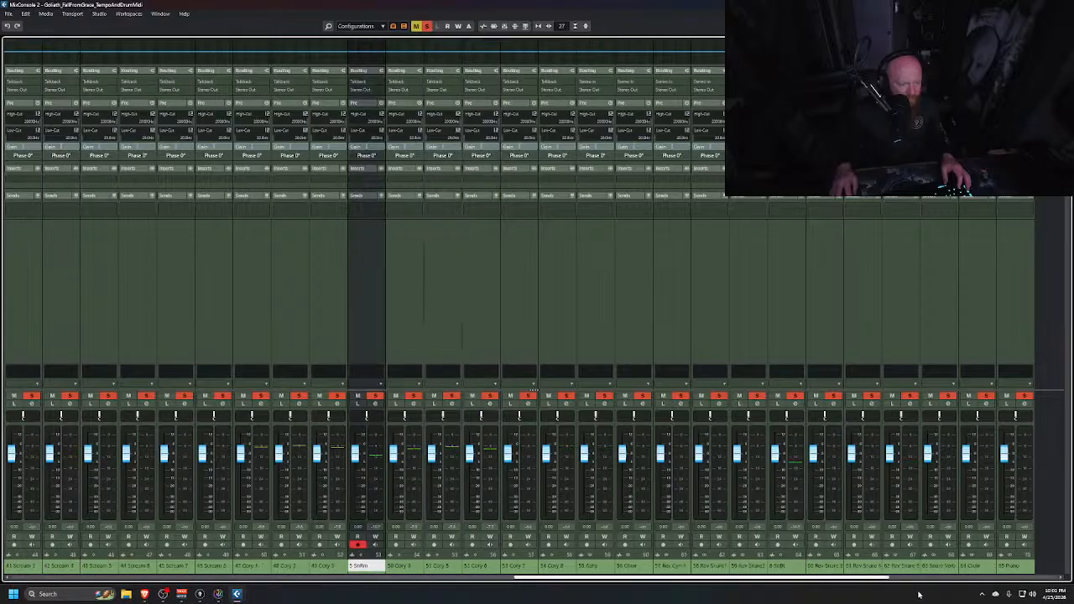
pyautogui.click(641, 334)
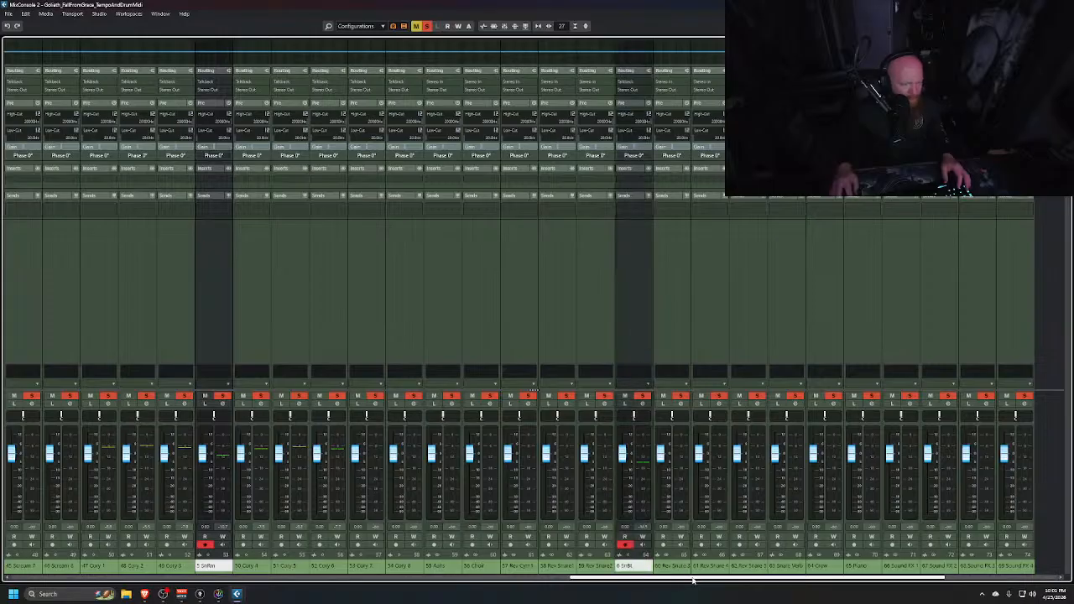
pyautogui.moveTo(696, 579); pyautogui.dragTo(738, 581)
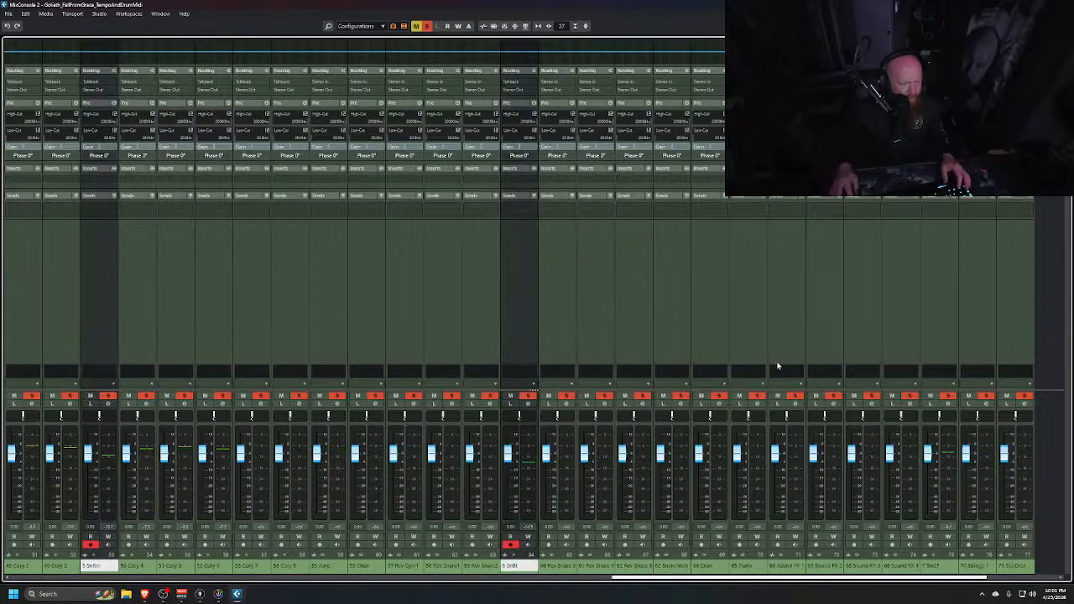
pyautogui.keyDown('ctrl'); pyautogui.click(685, 331); pyautogui.keyUp('ctrl')
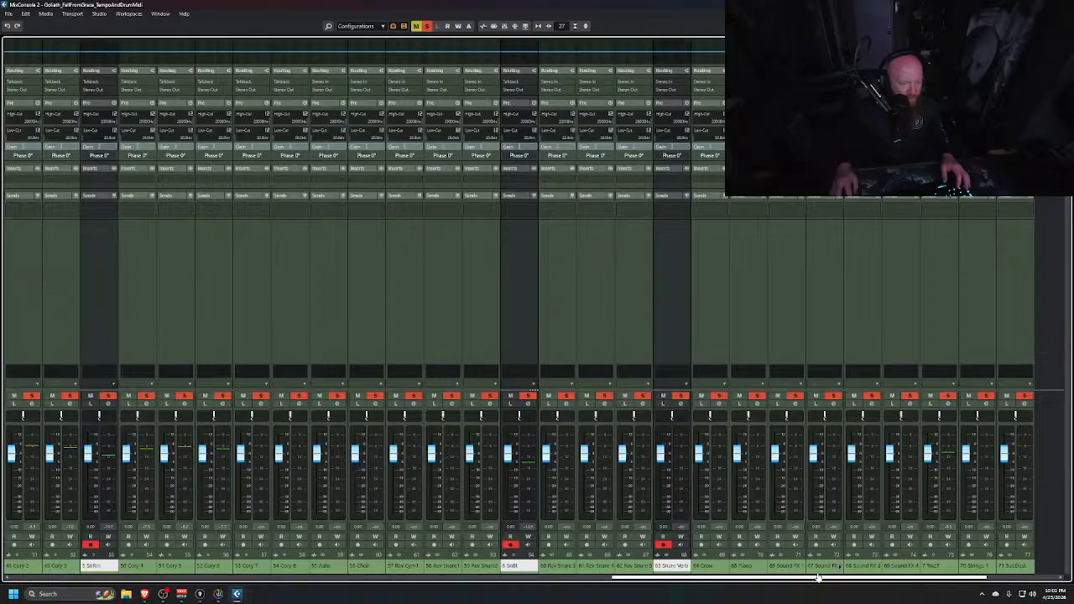
# Add the tom channels 7, 8, 9 and the Human Impact channel to the selection
pyautogui.moveTo(818, 577); pyautogui.dragTo(933, 582)
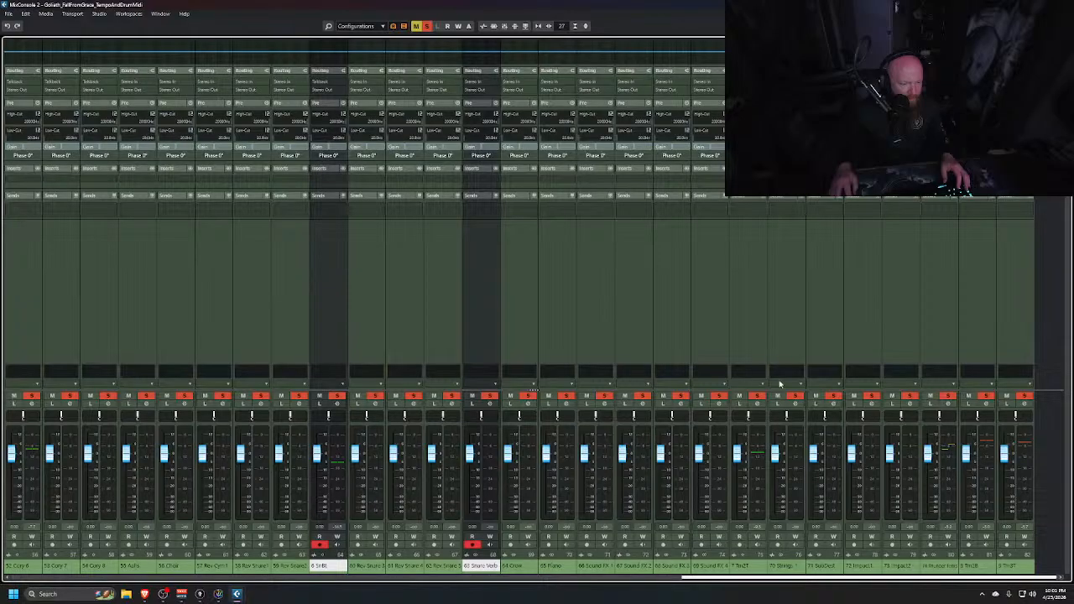
pyautogui.keyDown('ctrl'); pyautogui.click(754, 312); pyautogui.keyUp('ctrl')
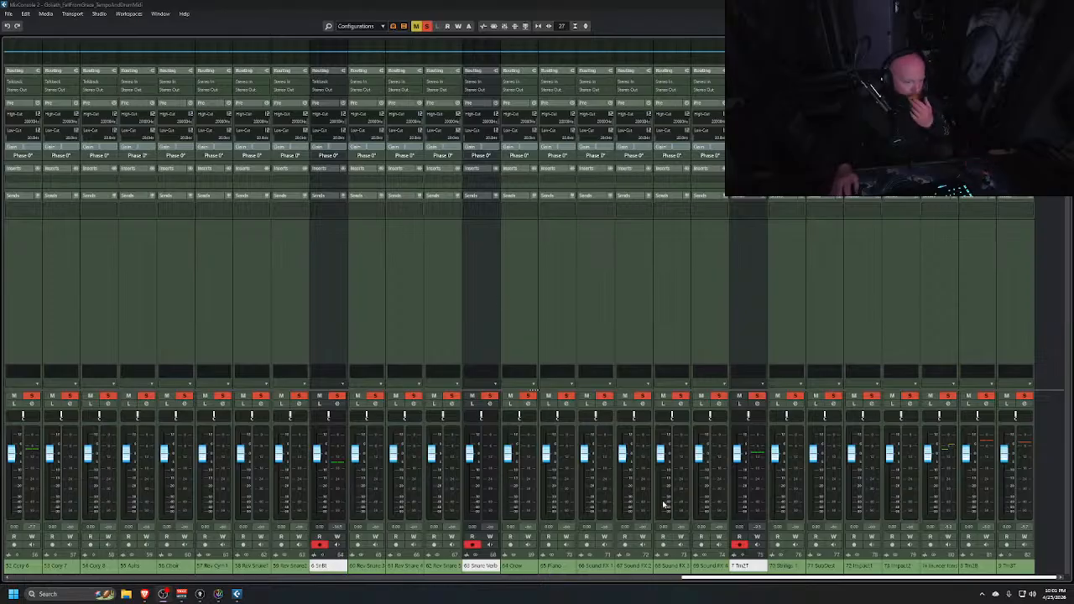
pyautogui.click(802, 579)
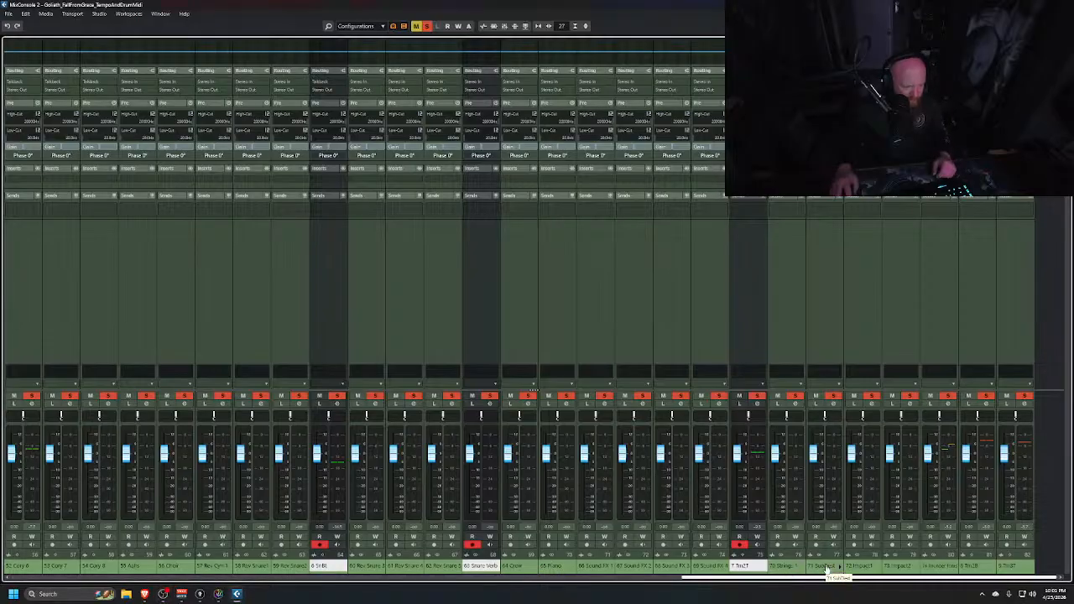
pyautogui.click(972, 328)
pyautogui.keyDown('ctrl'); pyautogui.click(947, 325); pyautogui.keyUp('ctrl')
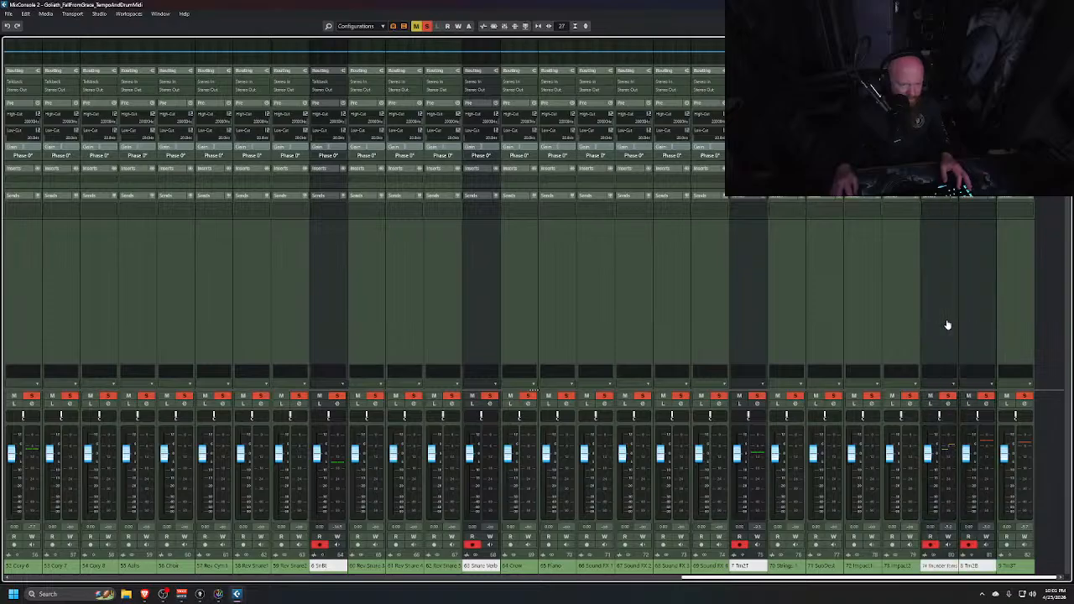
pyautogui.keyDown('ctrl'); pyautogui.click(1025, 324); pyautogui.keyUp('ctrl')
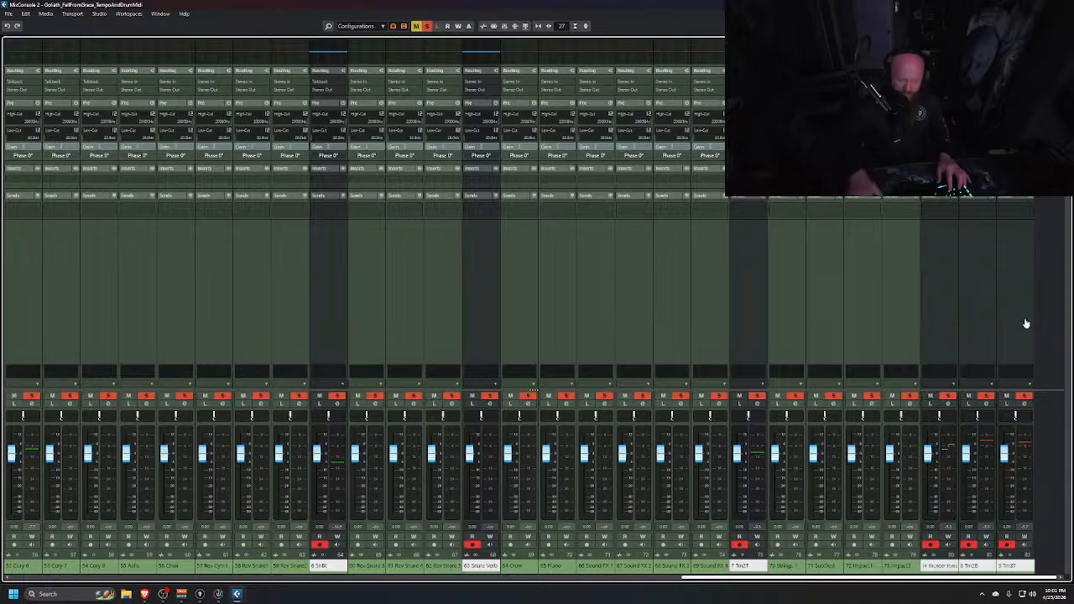
# Add a stereo group track named DRUMS for the selected drum channels, created inside a folder and routed to Stereo Out
pyautogui.hotkey('shift', 'g')
pyautogui.write('DRUMS')
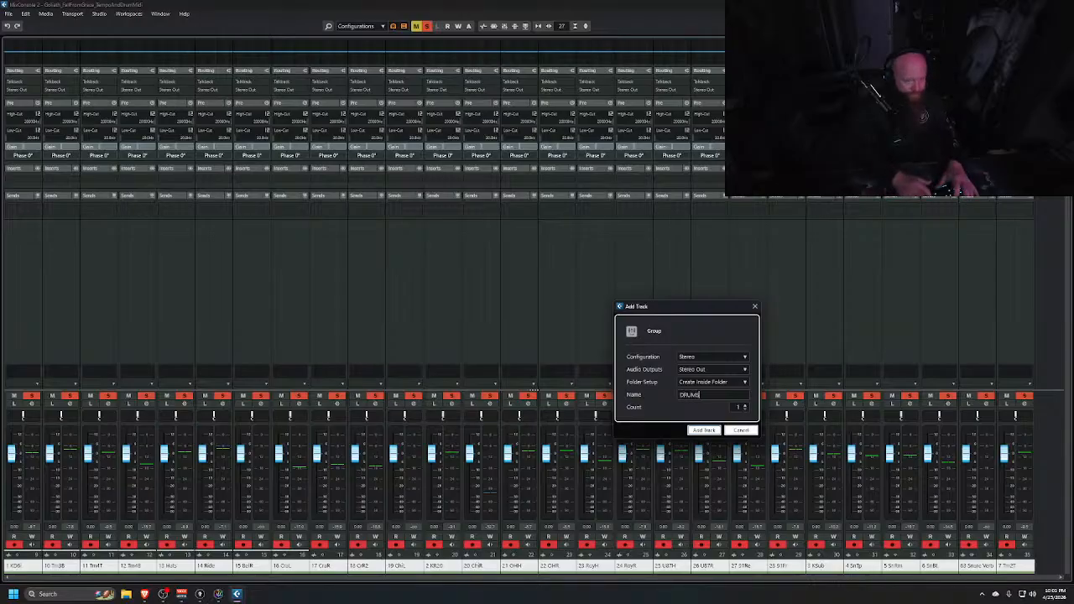
pyautogui.press('Return')
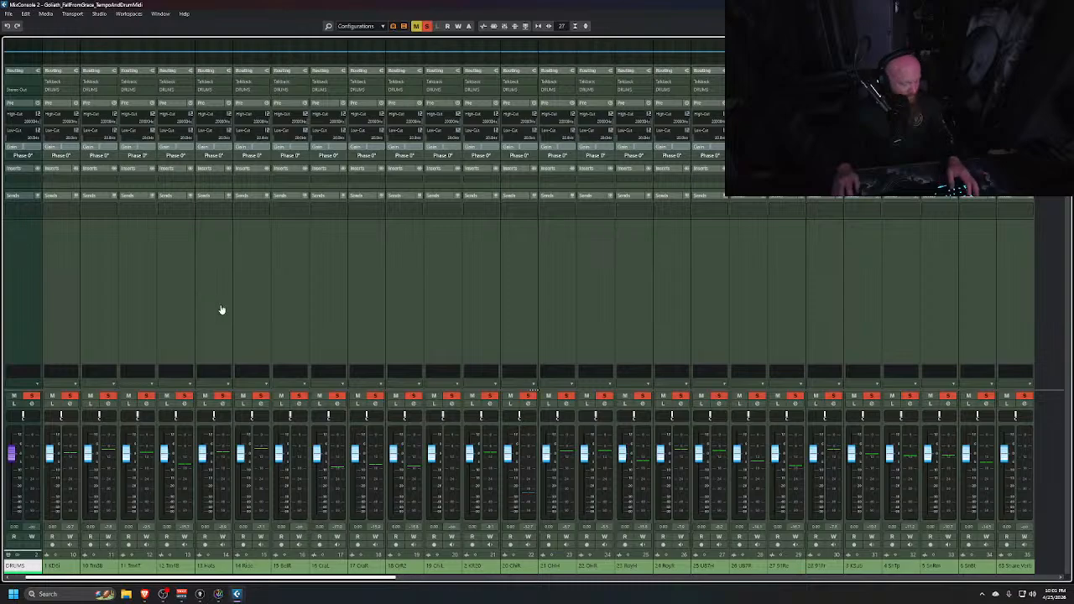
# Rename the new folder containing the drum tracks to DRUMS in the project window
pyautogui.hotkey('alt', 'Tab')
pyautogui.hotkey('alt', 'Tab')
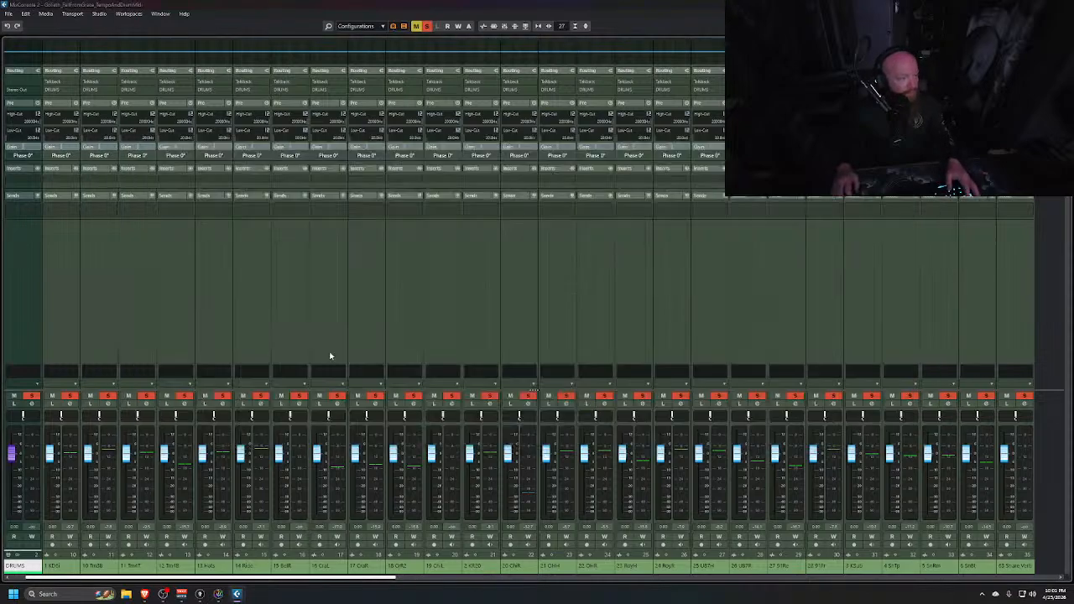
pyautogui.doubleClick(68, 117)
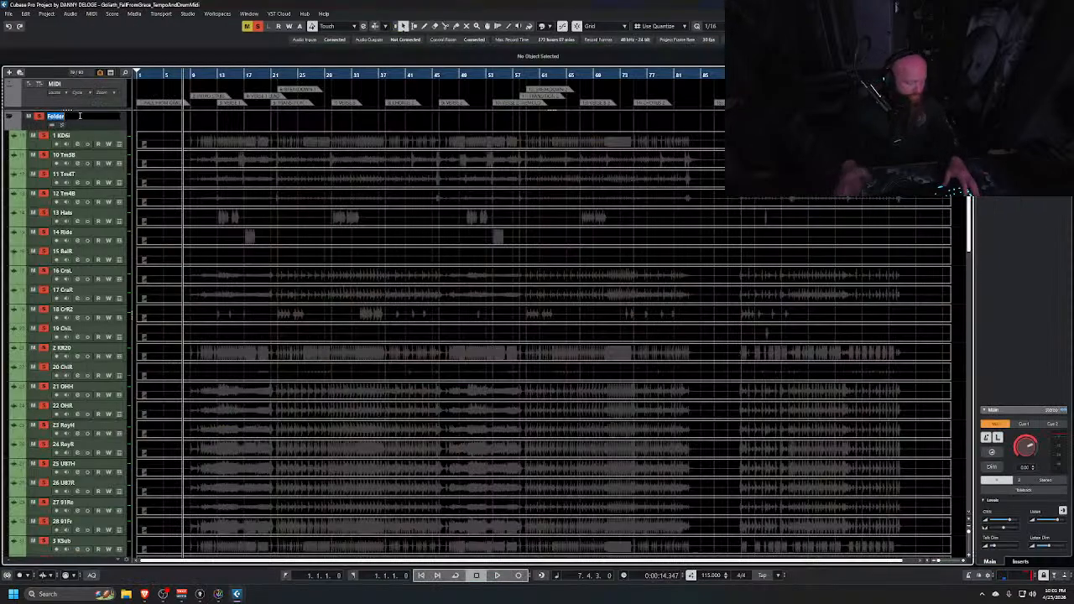
pyautogui.write('DRUMS')
pyautogui.press('Return')
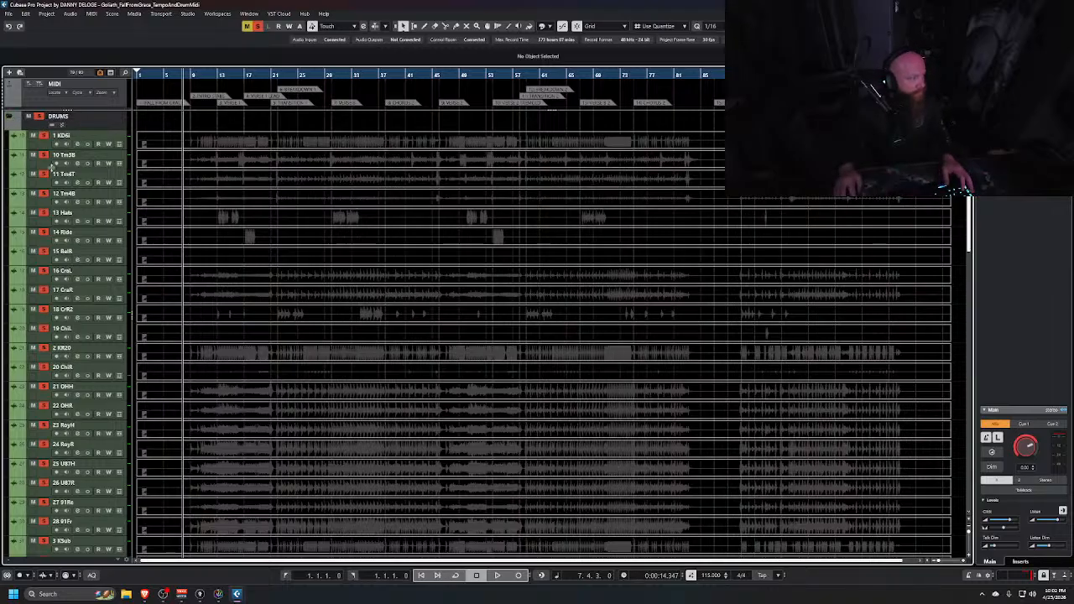
# Select all drum tracks from 1 KDGI through 9 Tm3T along with the DRUMS folder and colour them blue
pyautogui.click(238, 142)
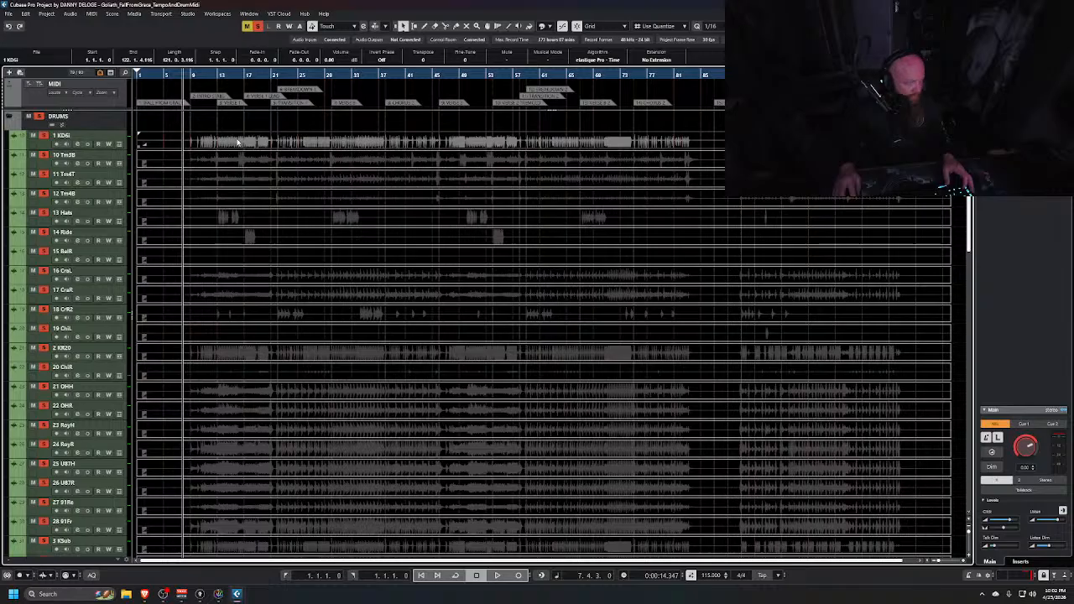
pyautogui.keyDown('shift'); pyautogui.click(238, 142); pyautogui.keyUp('shift')
pyautogui.scroll(-8, 89, 128)
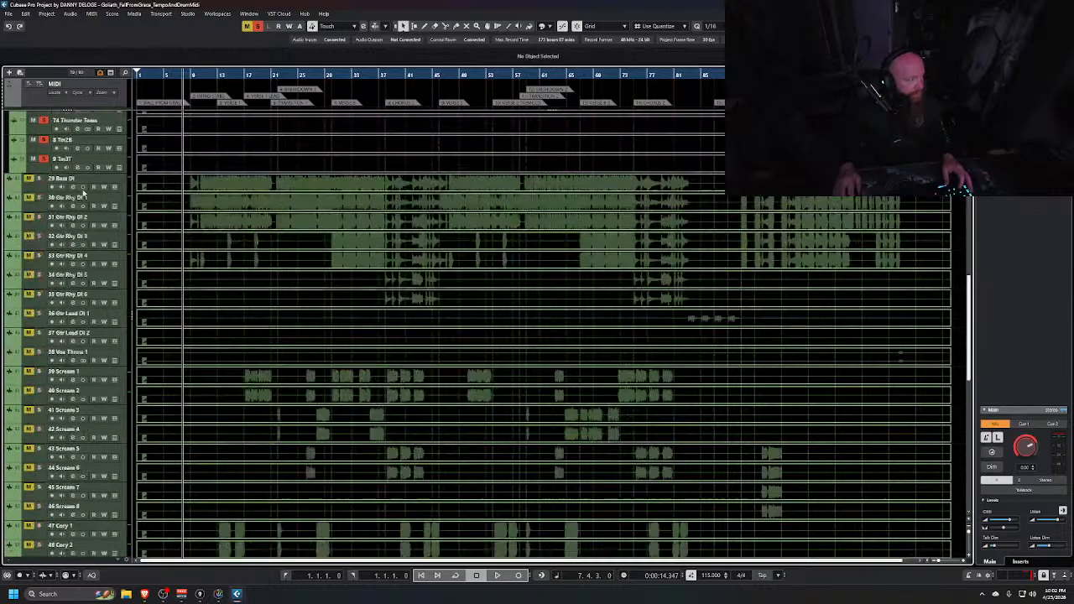
pyautogui.scroll(-2, 59, 235)
pyautogui.click(49, 259)
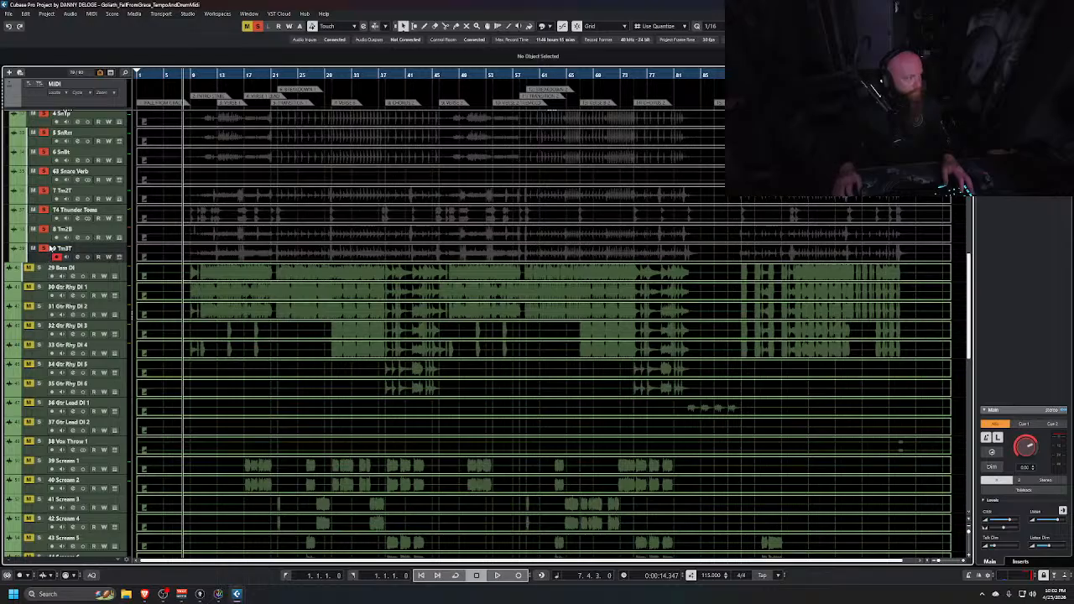
pyautogui.scroll(2, 50, 248)
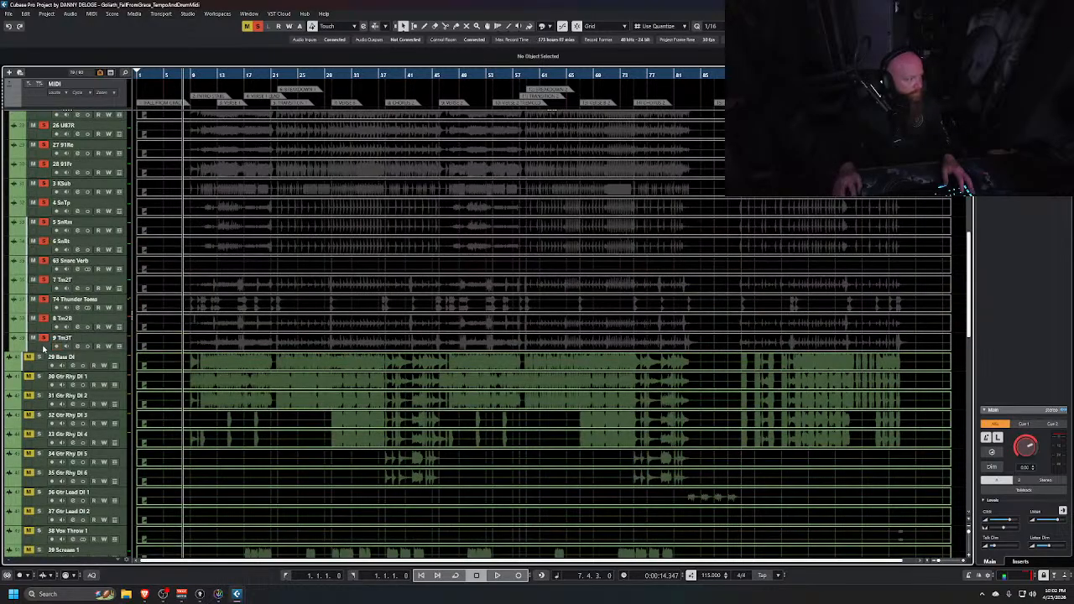
pyautogui.scroll(8, 53, 319)
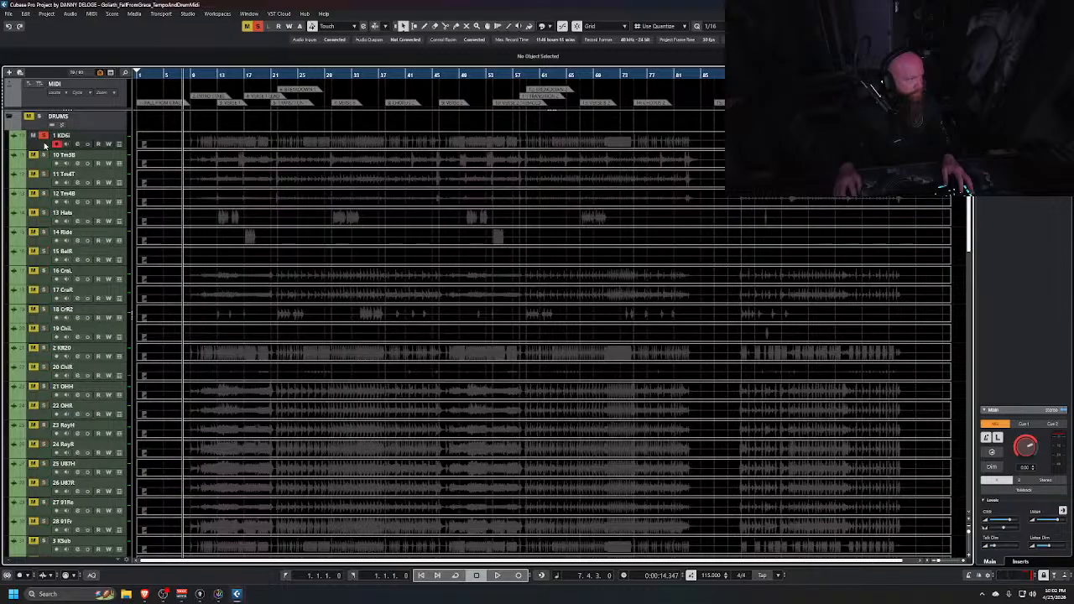
pyautogui.scroll(-10, 46, 185)
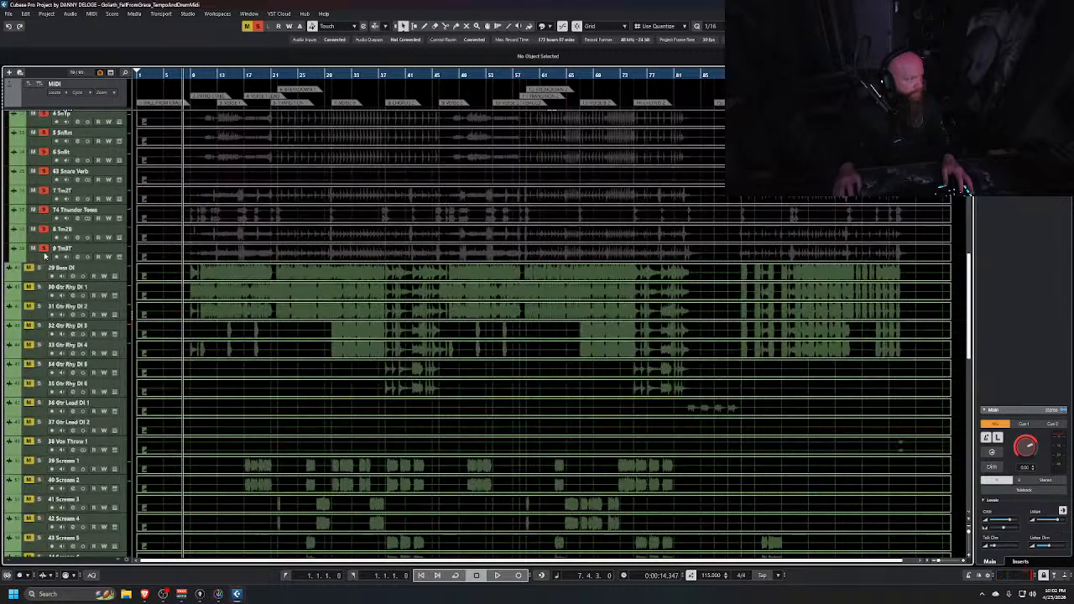
pyautogui.click(542, 28)
pyautogui.click(610, 76)
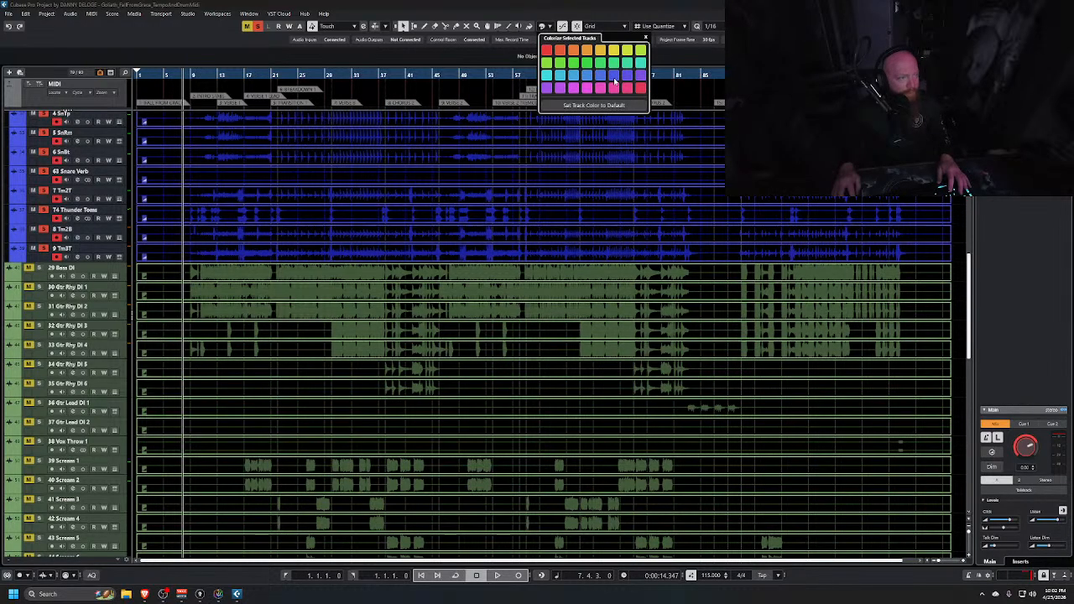
pyautogui.scroll(10, 44, 250)
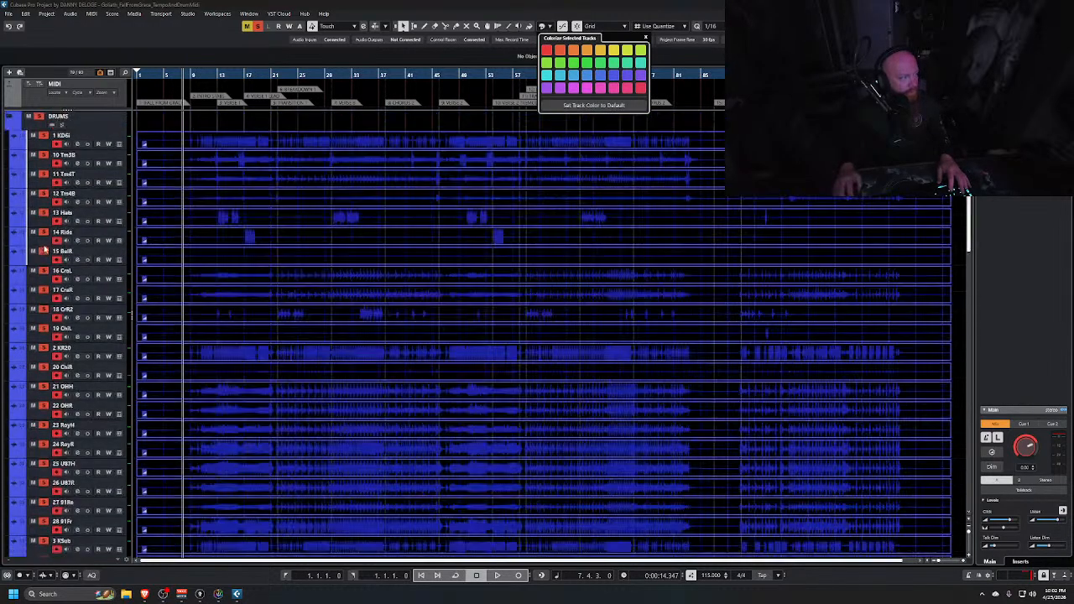
pyautogui.click(14, 120)
# Collapse the DRUMS folder in the mixer's Visibility list so its drum channels are hidden
pyautogui.hotkey('alt', 'Tab')
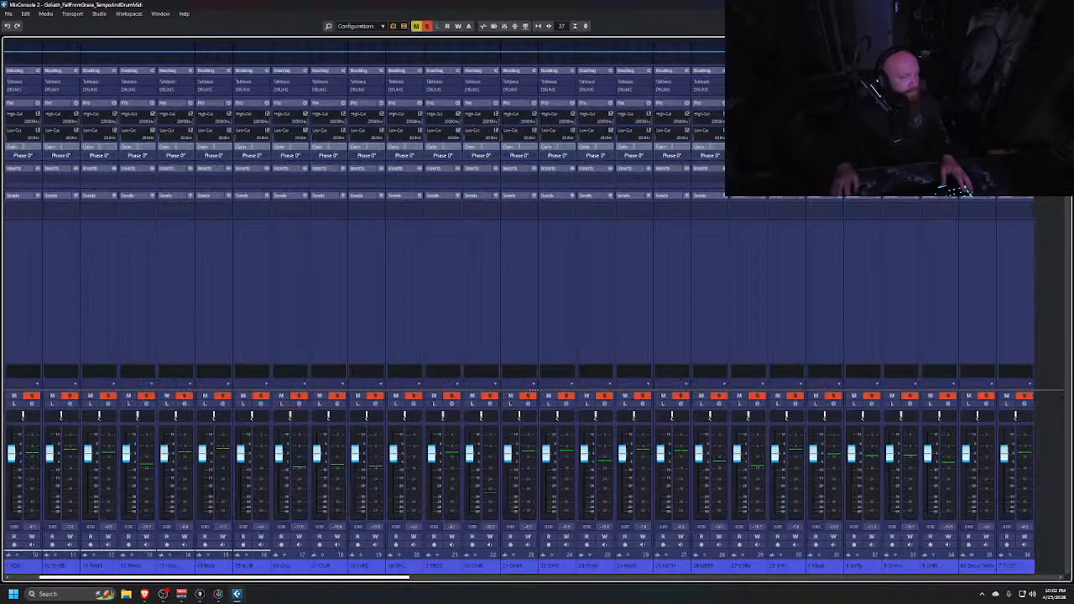
pyautogui.hotkey('ctrl', 'alt', 'l')
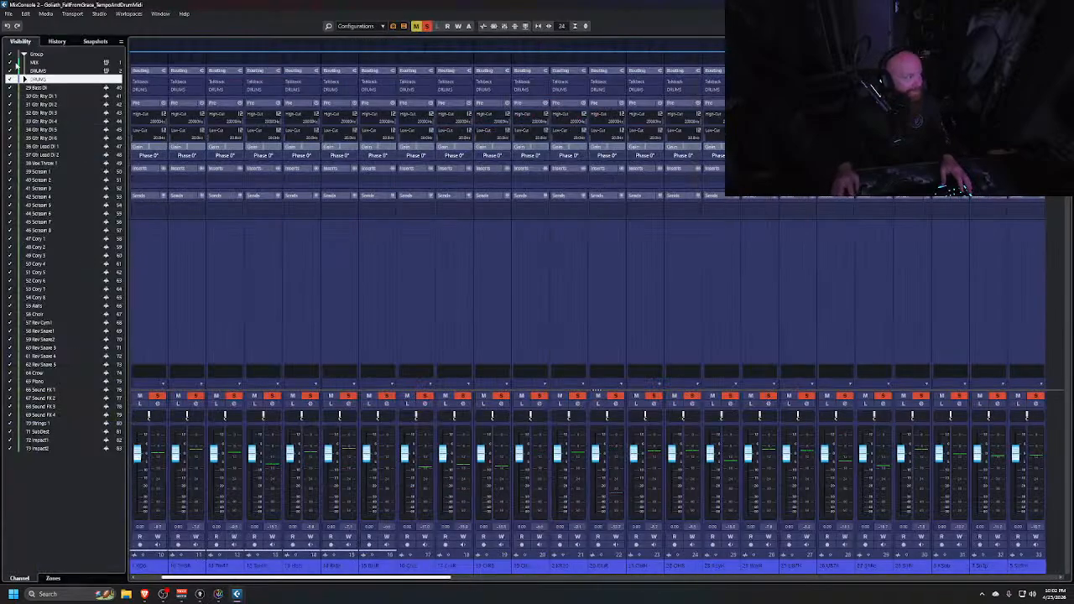
pyautogui.click(10, 77)
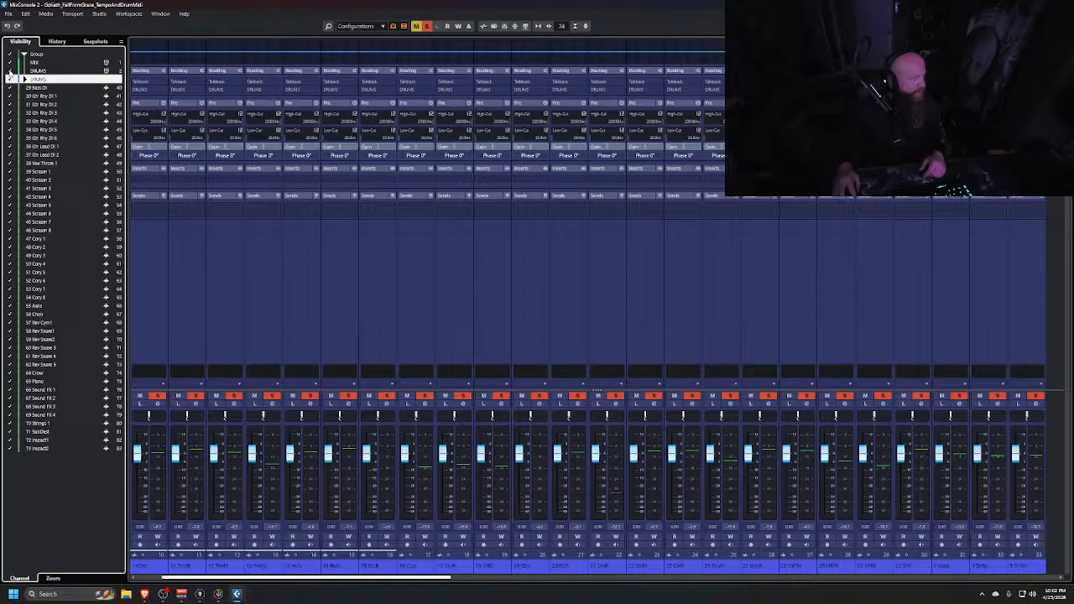
pyautogui.click(9, 80)
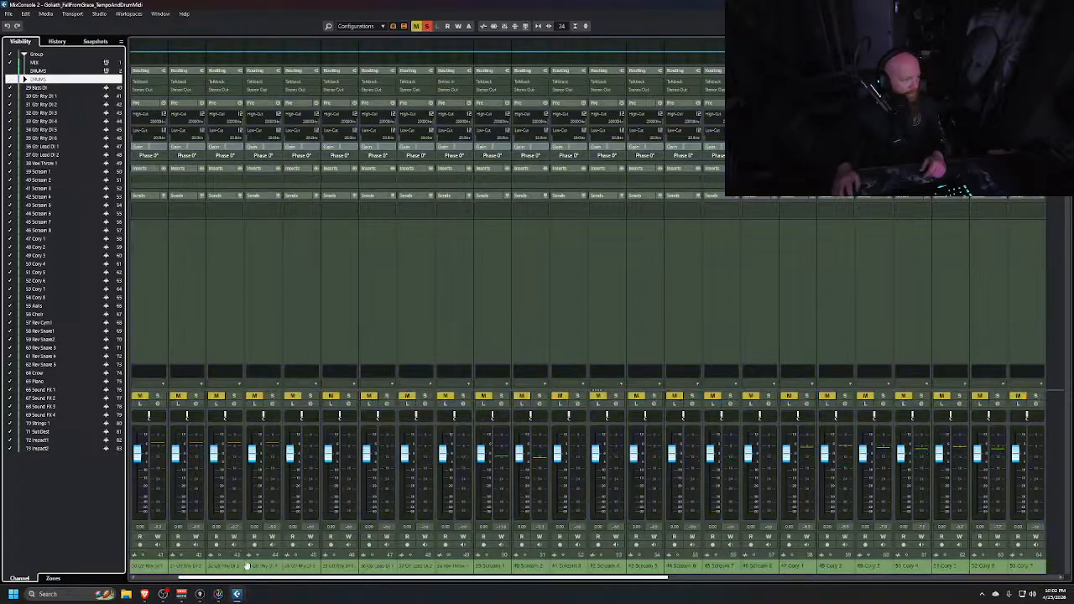
pyautogui.click(155, 577)
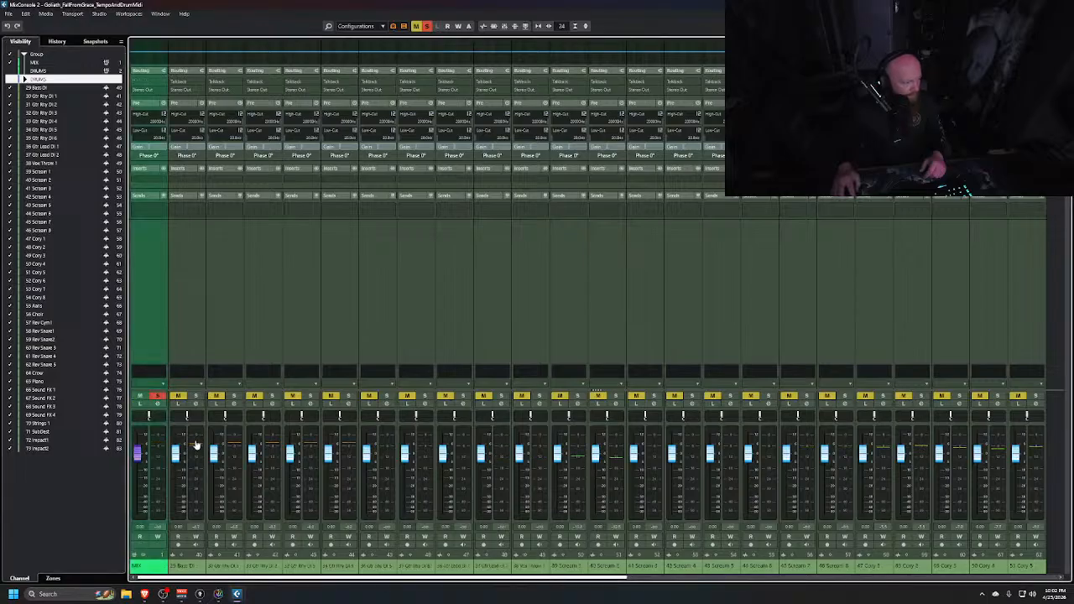
pyautogui.click(10, 64)
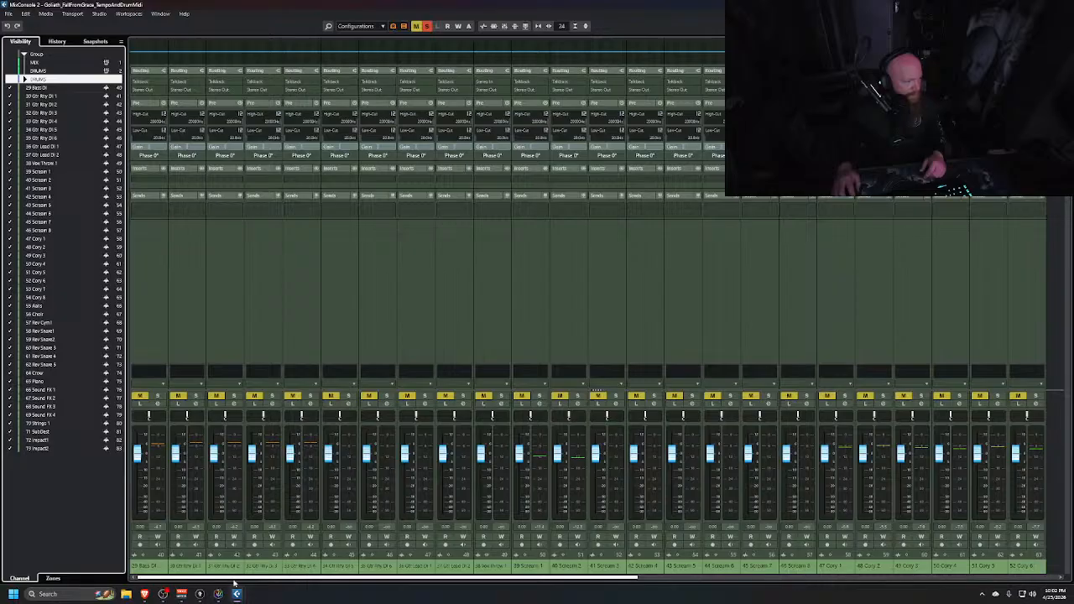
# Select the 29 Bass DI channel and add a stereo group named BASS inside a folder, routed to Stereo Out
pyautogui.click(146, 324)
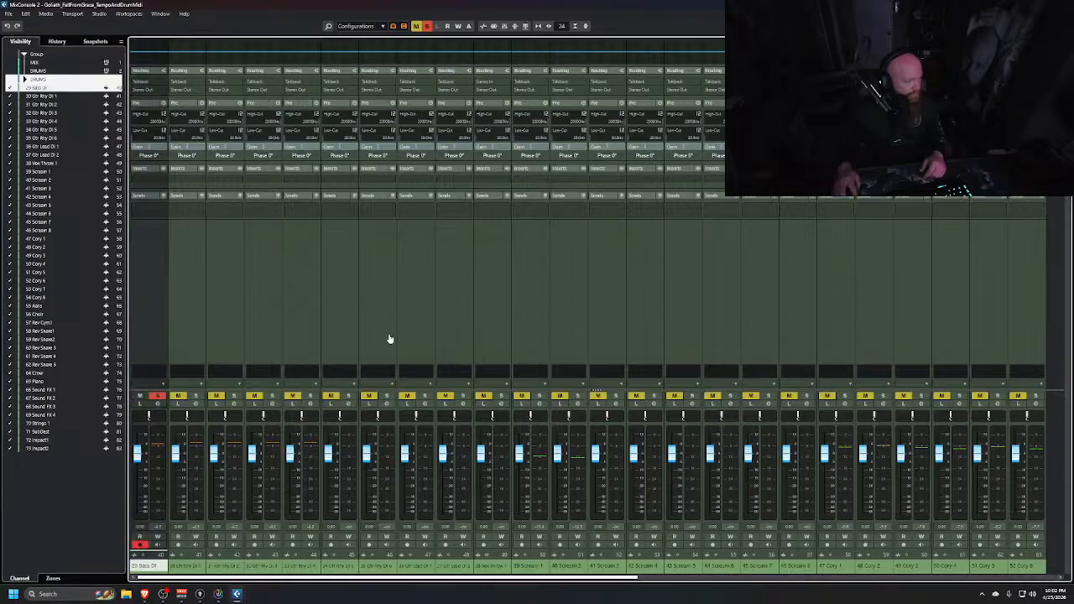
pyautogui.hotkey('shift', 'g')
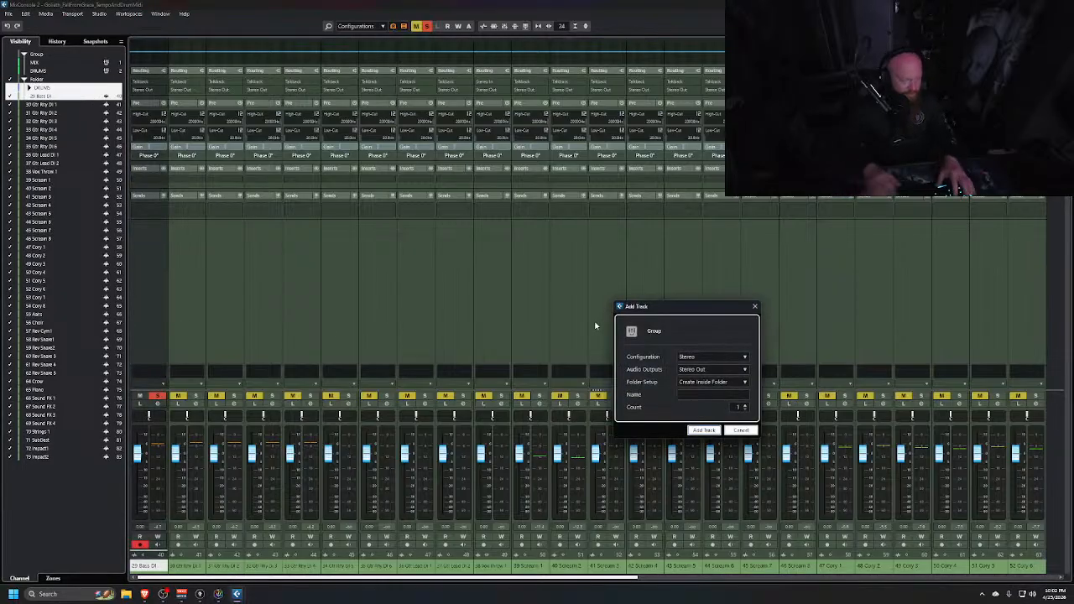
pyautogui.write('BASS')
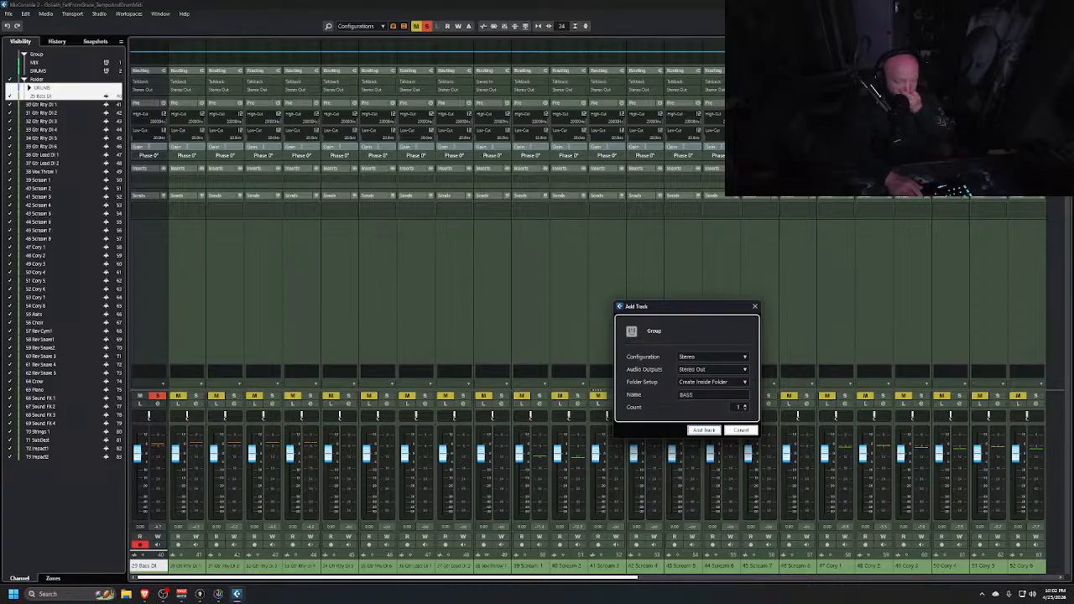
pyautogui.press('Return')
# Put the 29 Bass DI track into a new folder in the project window, cancelling the group track dialog
pyautogui.hotkey('alt', 'Tab')
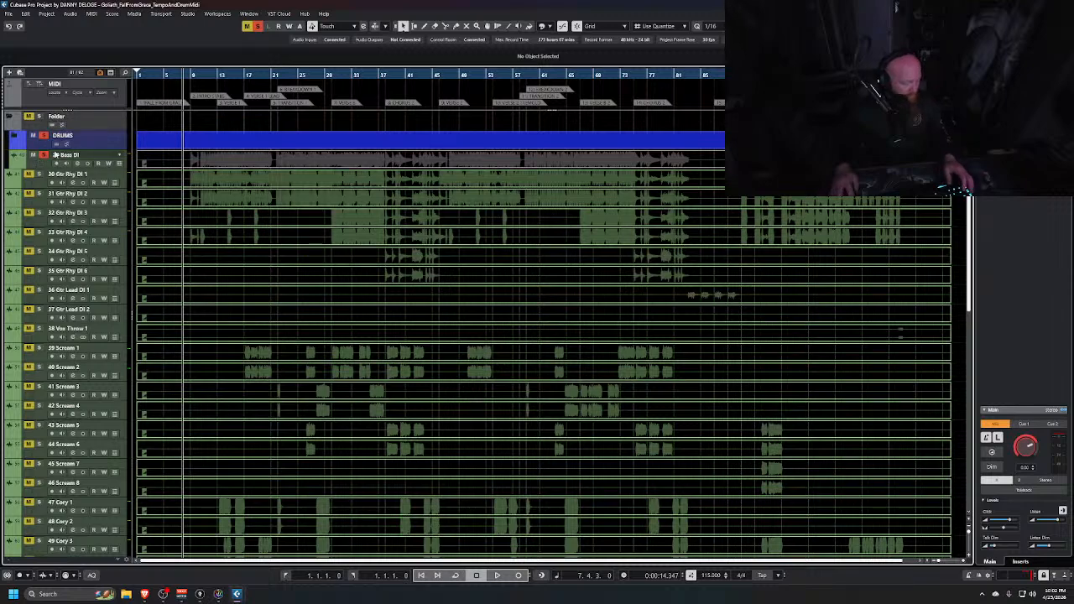
pyautogui.scroll(-1, 54, 157)
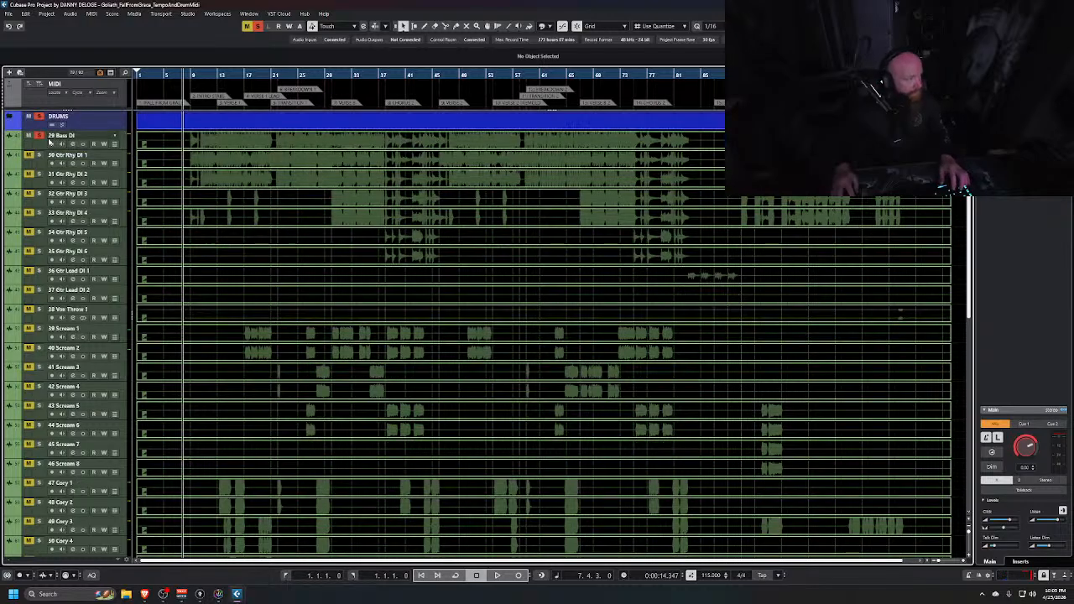
pyautogui.click(41, 148)
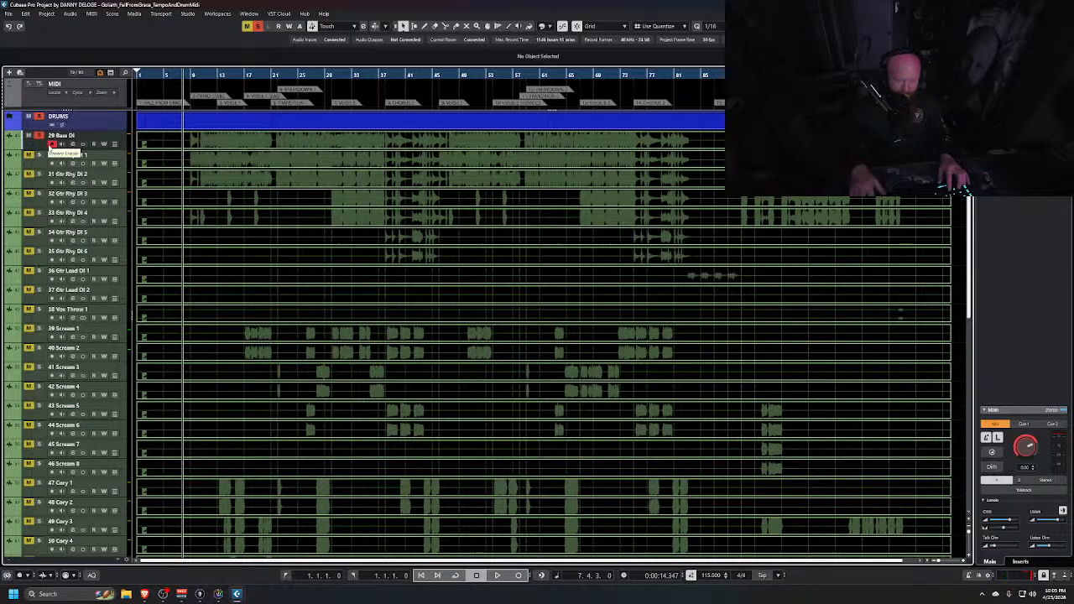
pyautogui.hotkey('ctrl', 'shift', 'g')
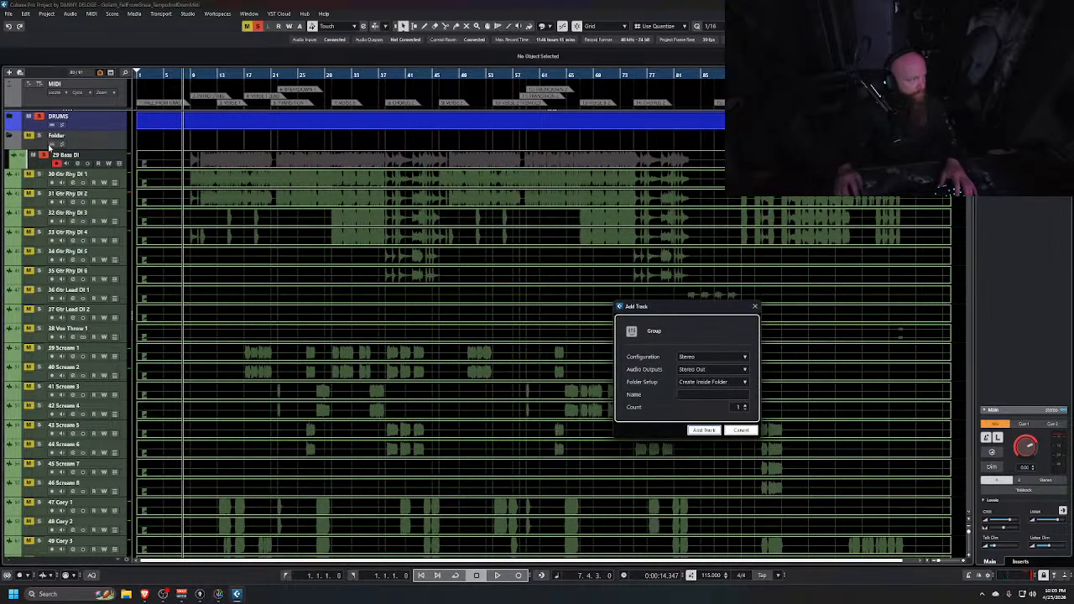
pyautogui.write('BASS')
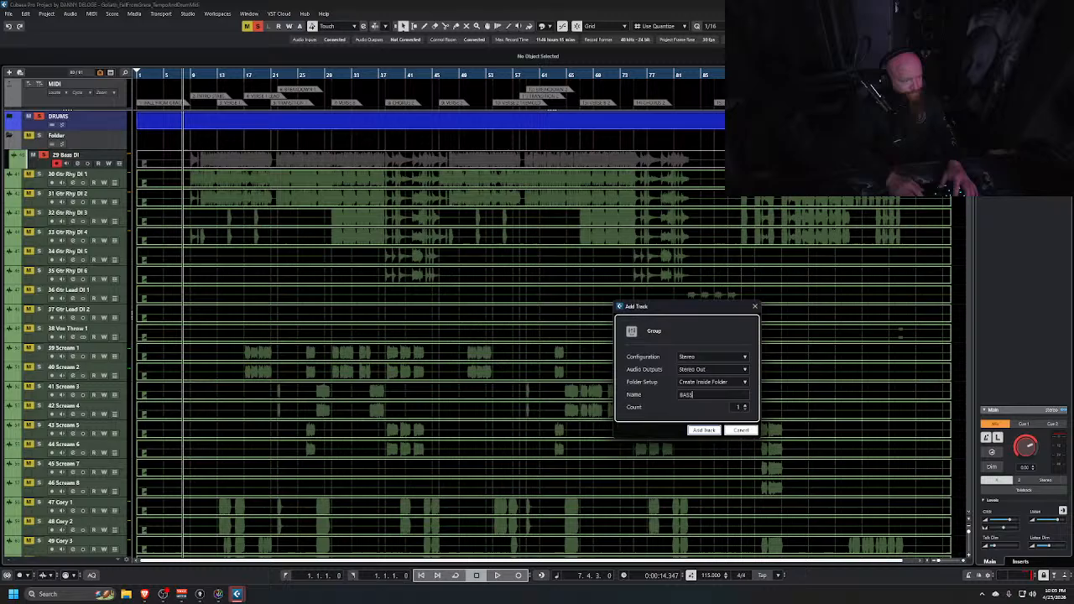
pyautogui.press('Escape')
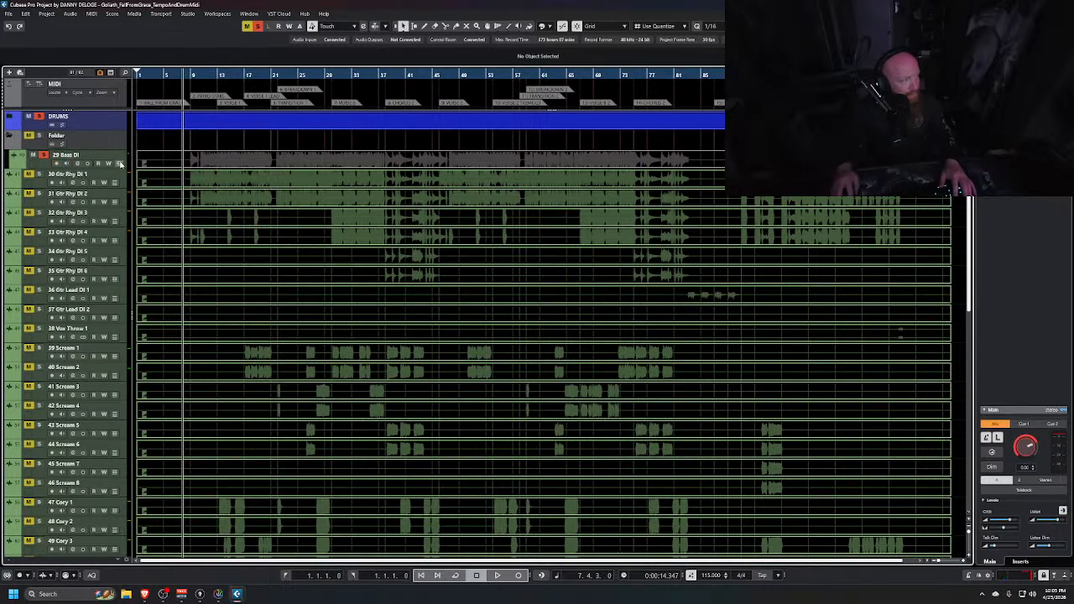
# Rename the new folder holding the bass track to BASS
pyautogui.doubleClick(78, 136)
pyautogui.write('BA')
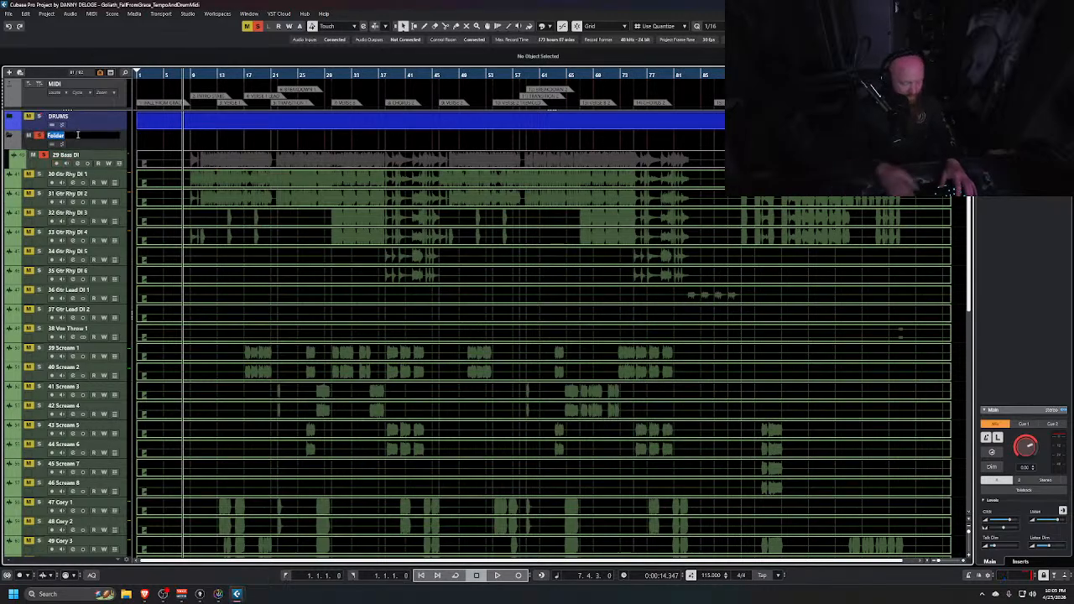
pyautogui.write('SS')
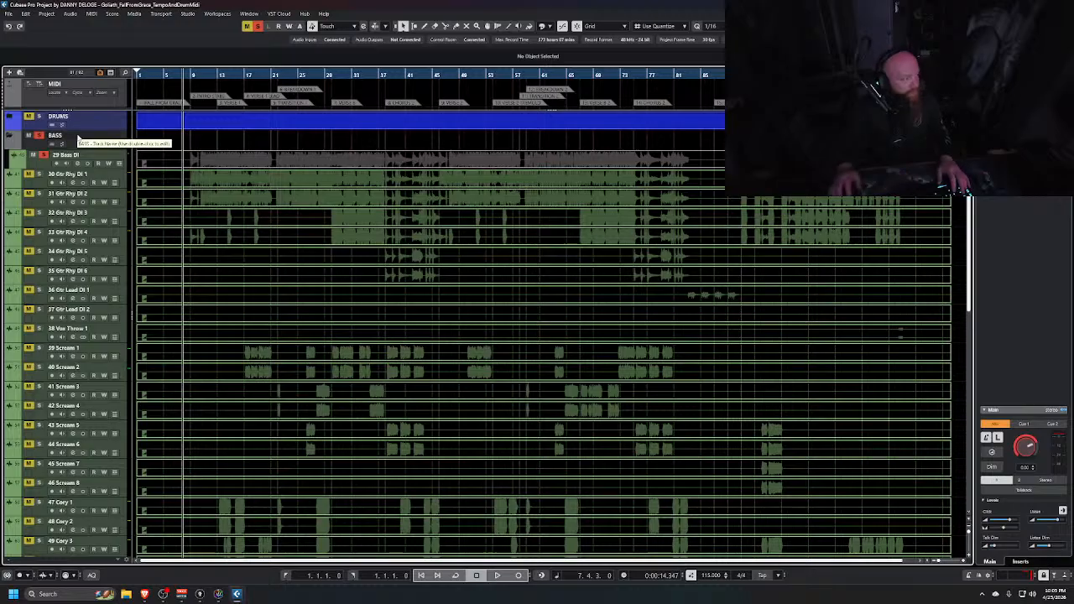
pyautogui.press('Return')
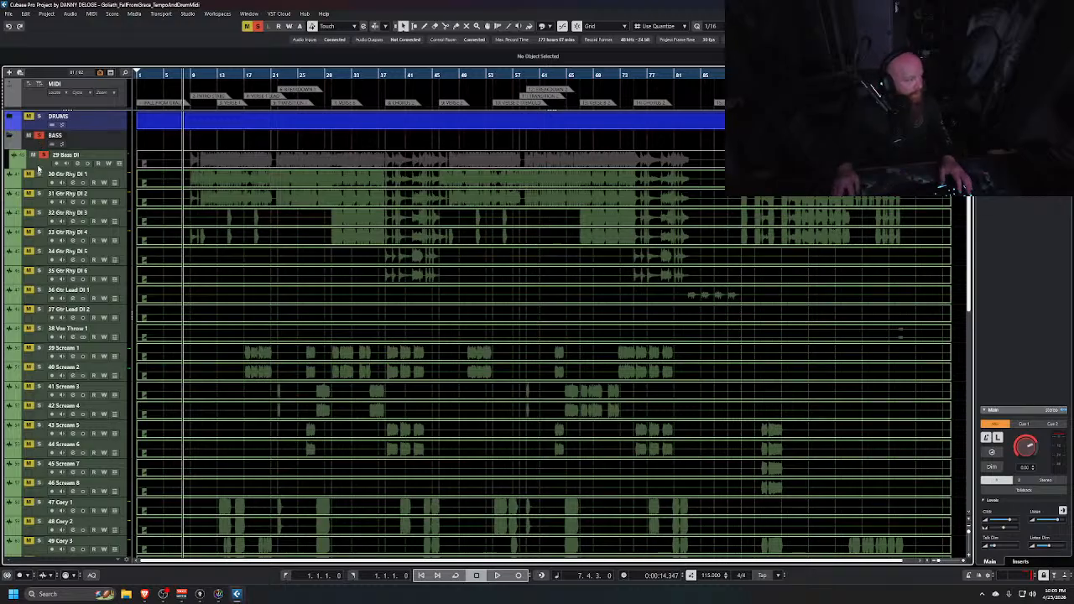
# Select the 29 Bass DI track and its BASS folder and colour them yellow
pyautogui.click(41, 167)
pyautogui.click(241, 163)
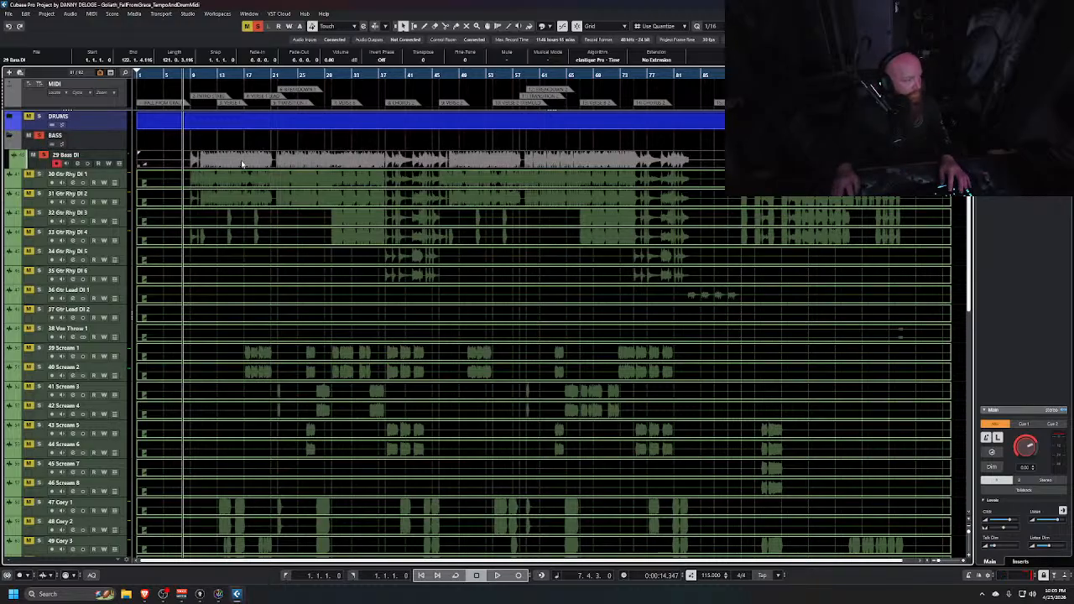
pyautogui.click(121, 162)
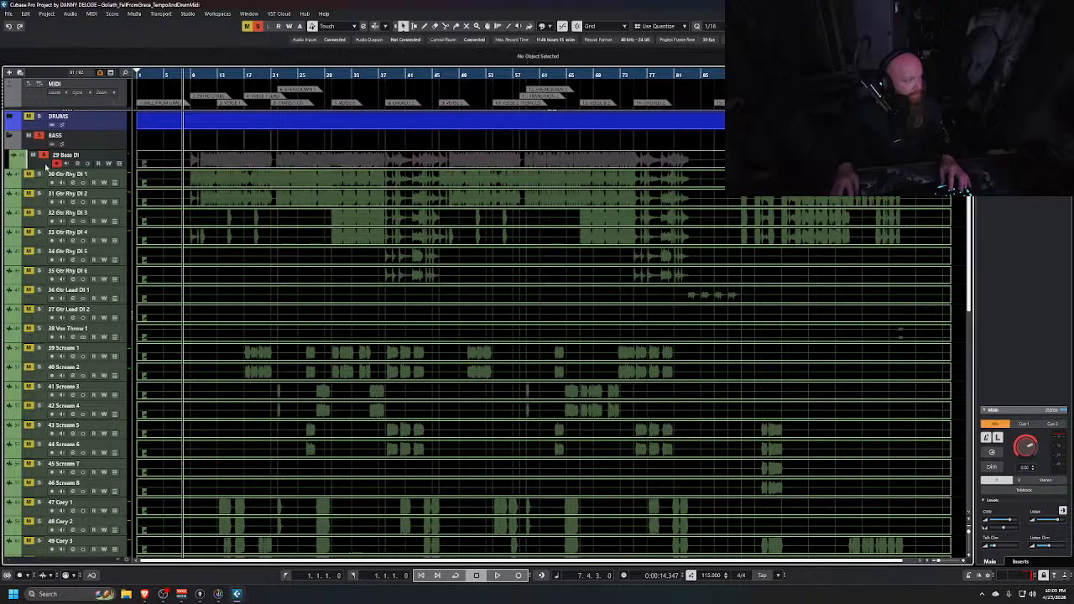
pyautogui.click(548, 26)
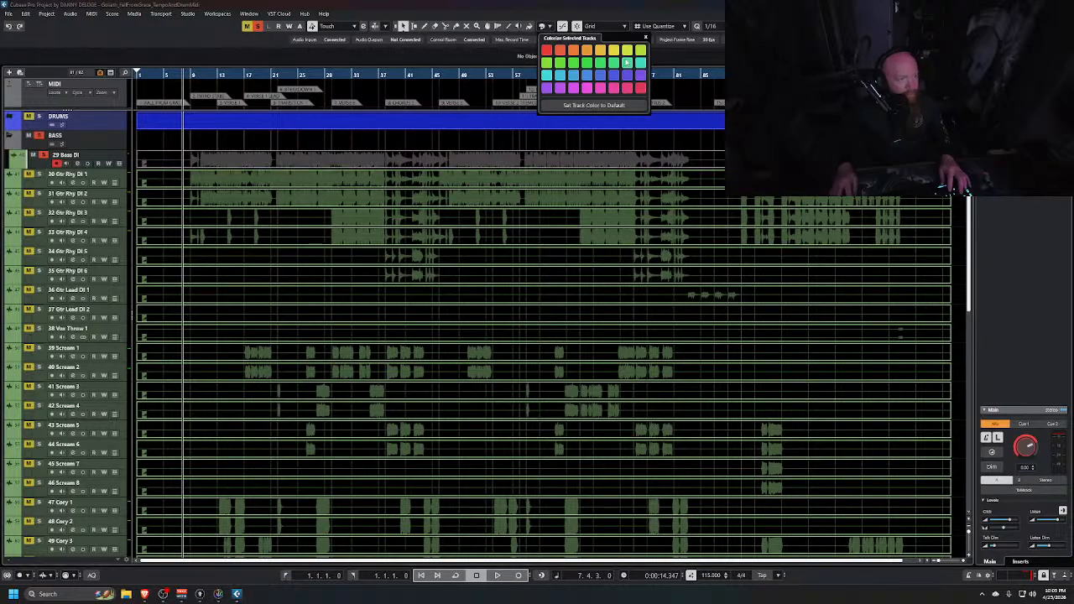
pyautogui.click(613, 51)
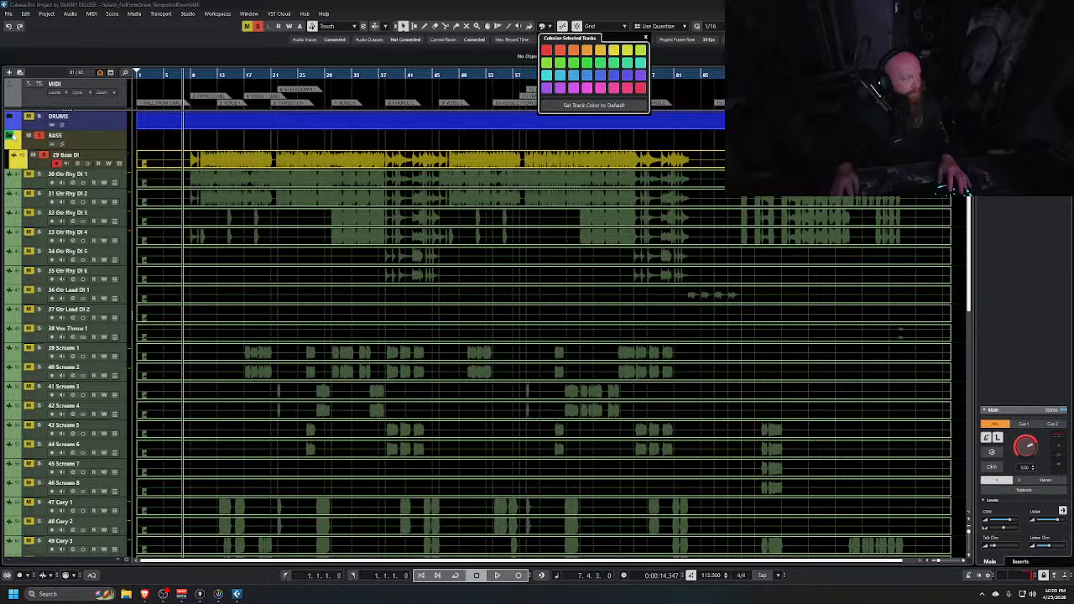
# Select the guitar tracks 30 Gtr Rhy DI 1 through 37 Gtr Lead DI 2 and add a stereo group named GUITAR inside a folder, routed to Stereo Out
pyautogui.click(10, 136)
pyautogui.scroll(-3, 40, 193)
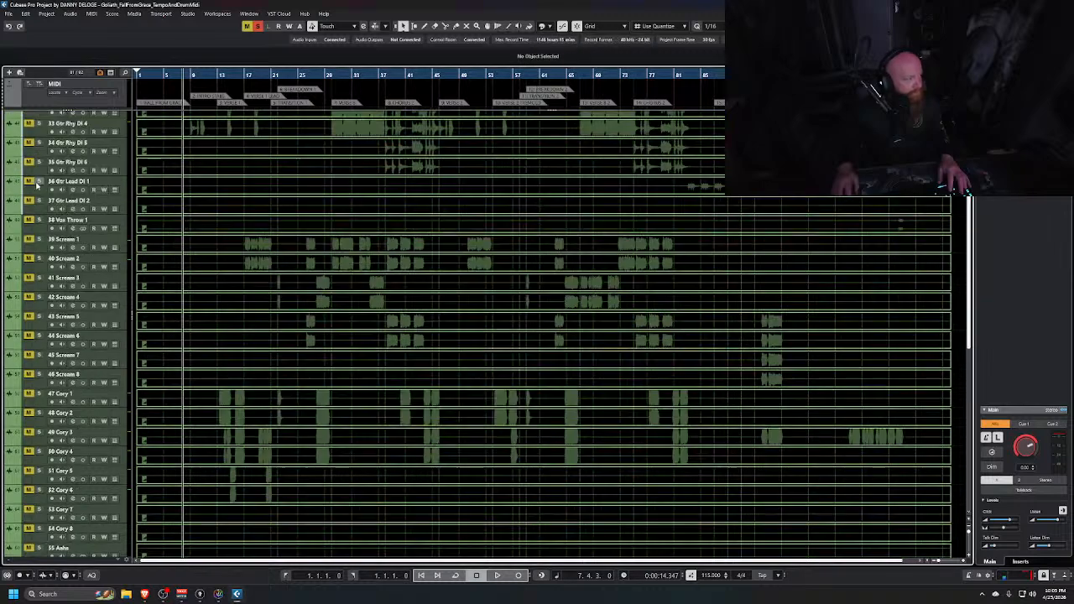
pyautogui.keyDown('shift'); pyautogui.click(44, 212); pyautogui.keyUp('shift')
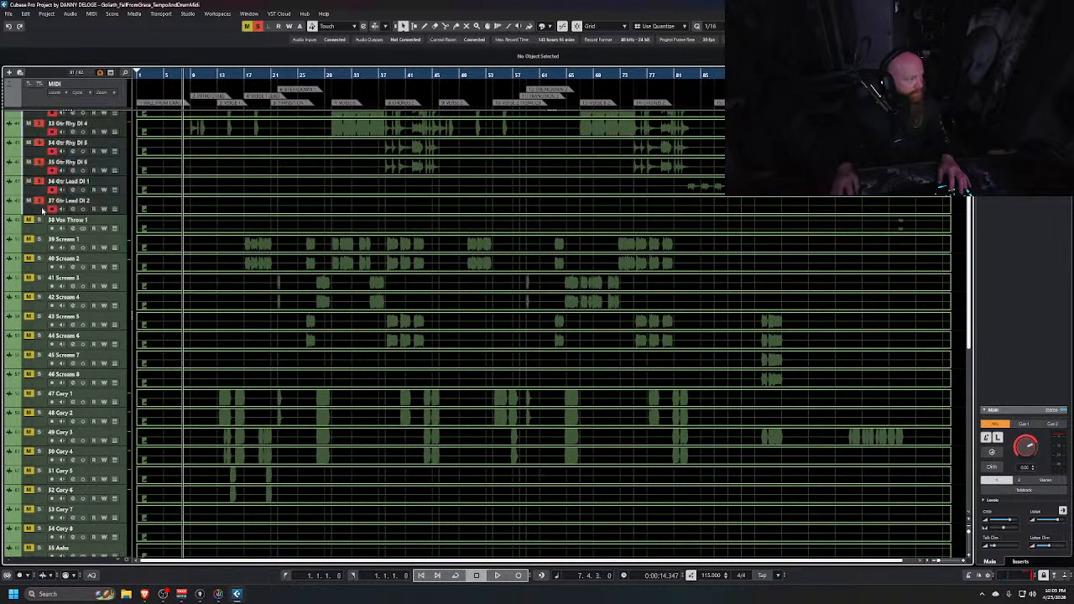
pyautogui.hotkey('ctrl', 'alt', 'g')
pyautogui.write('GUITAR')
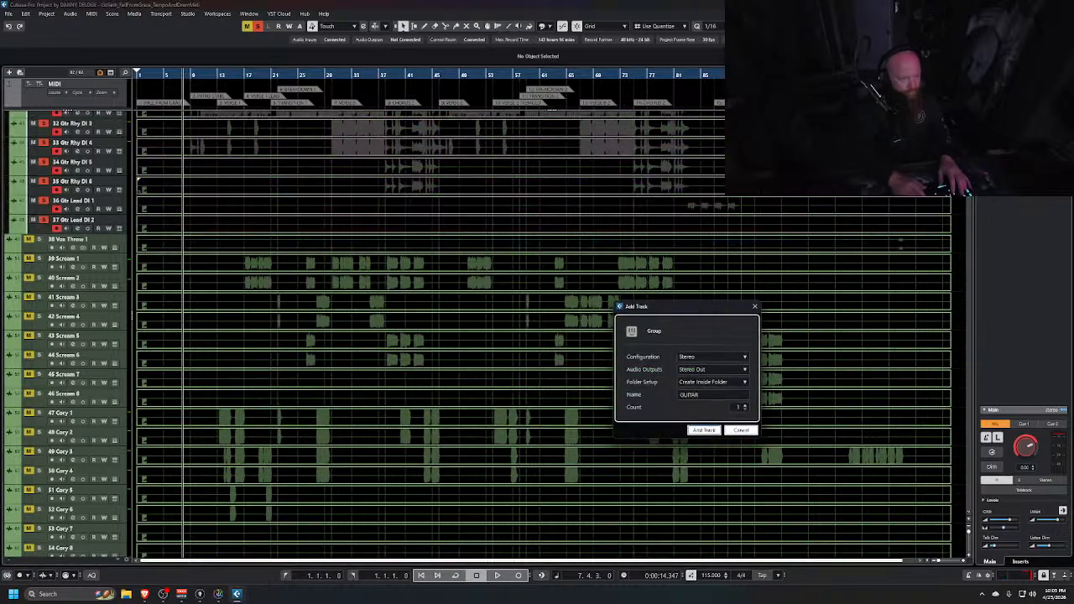
pyautogui.press('Return')
pyautogui.scroll(3, 64, 273)
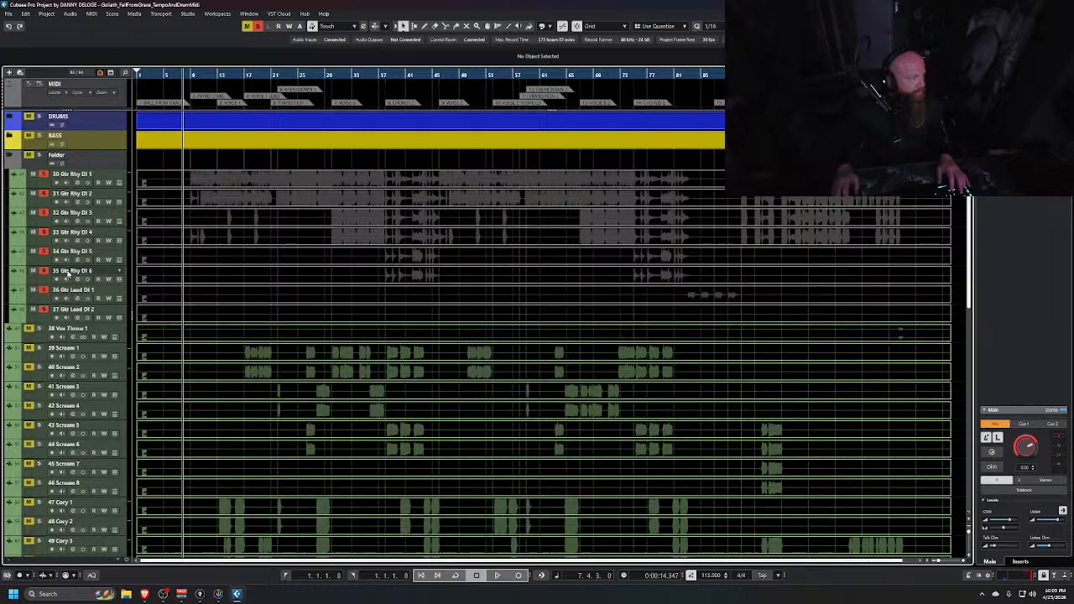
# Rename the new folder holding the guitar tracks to GUITAR
pyautogui.doubleClick(59, 157)
pyautogui.write('GUITAR')
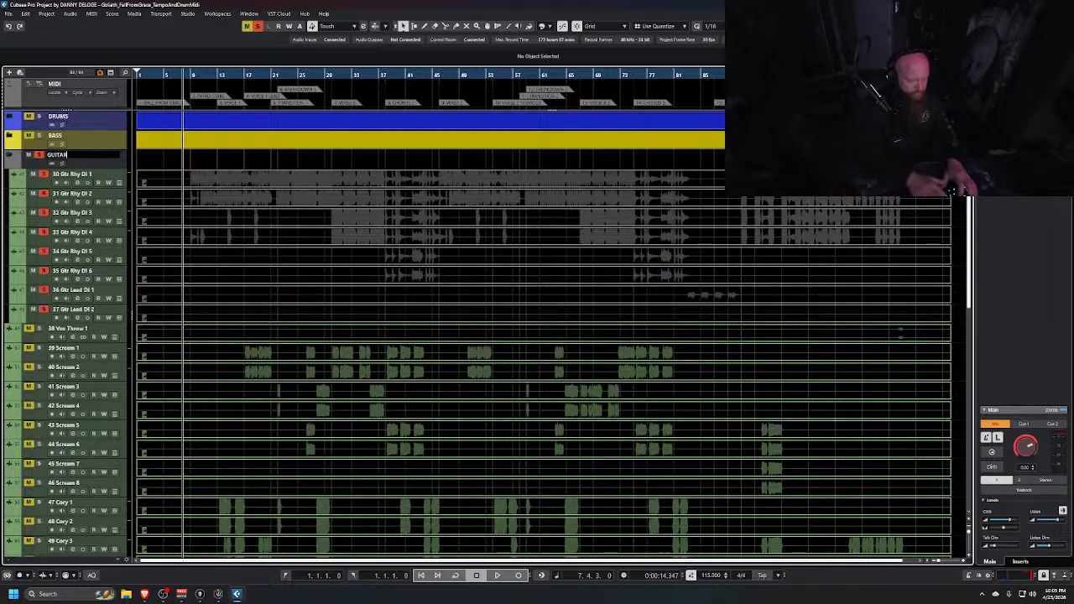
pyautogui.press('Return')
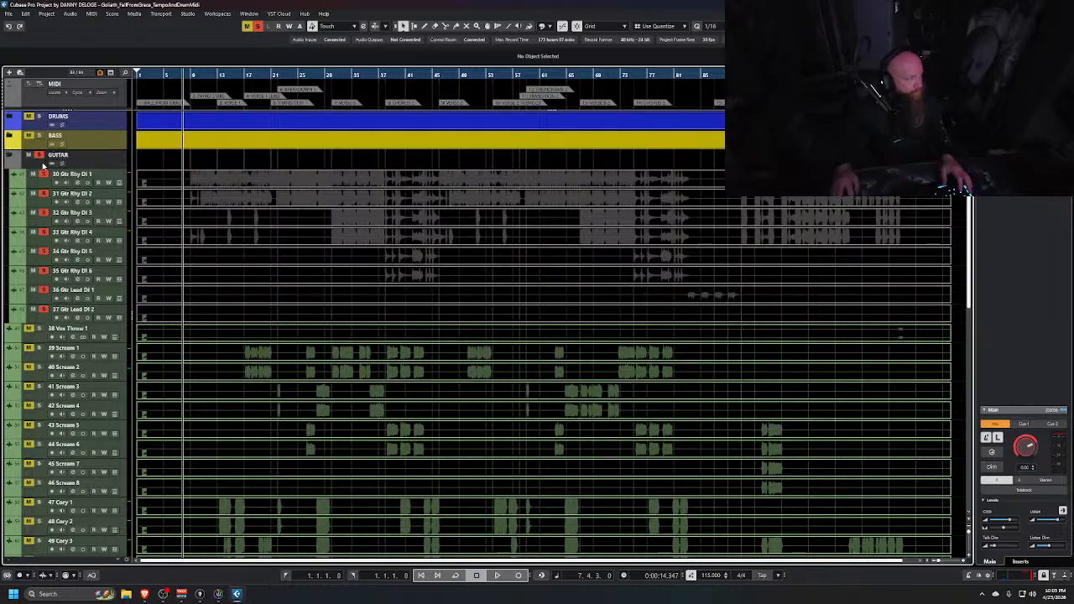
# Select the GUITAR folder with its guitar tracks, colour them green, and collapse the folder
pyautogui.click(45, 318)
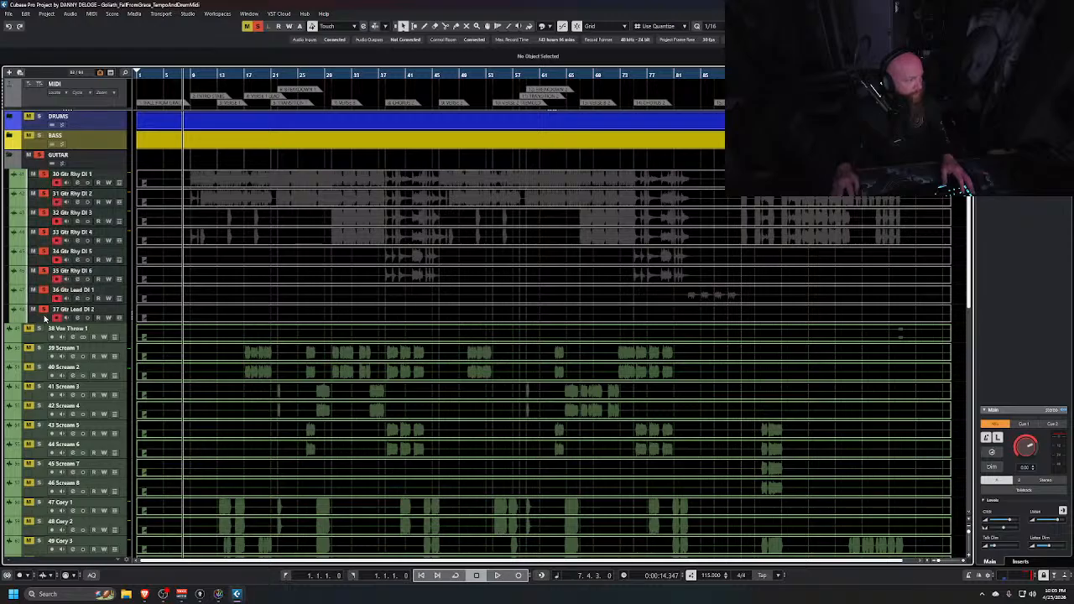
pyautogui.click(550, 27)
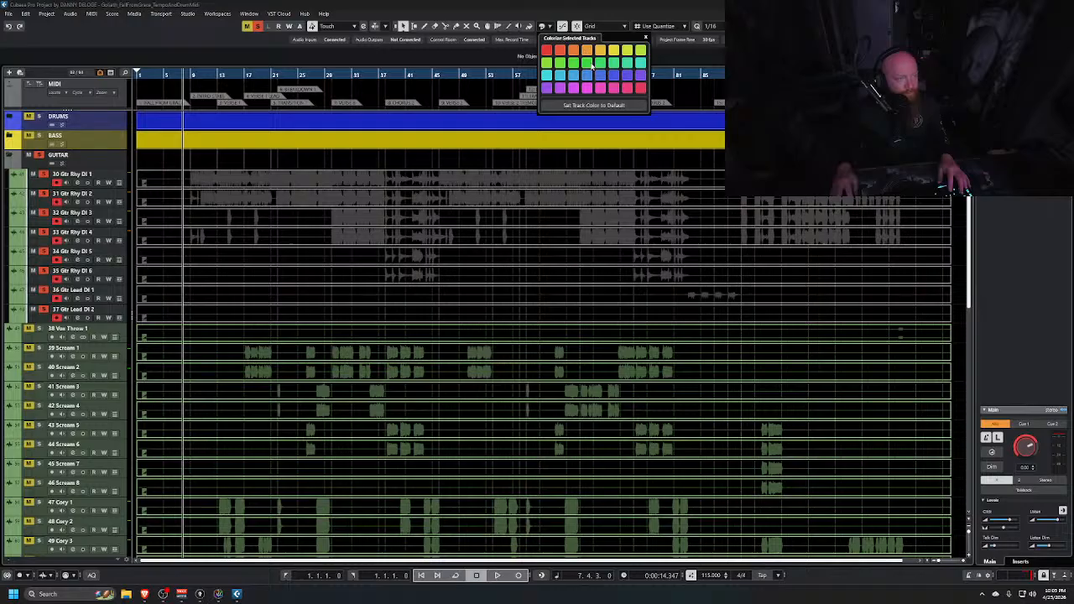
pyautogui.click(591, 64)
pyautogui.click(9, 156)
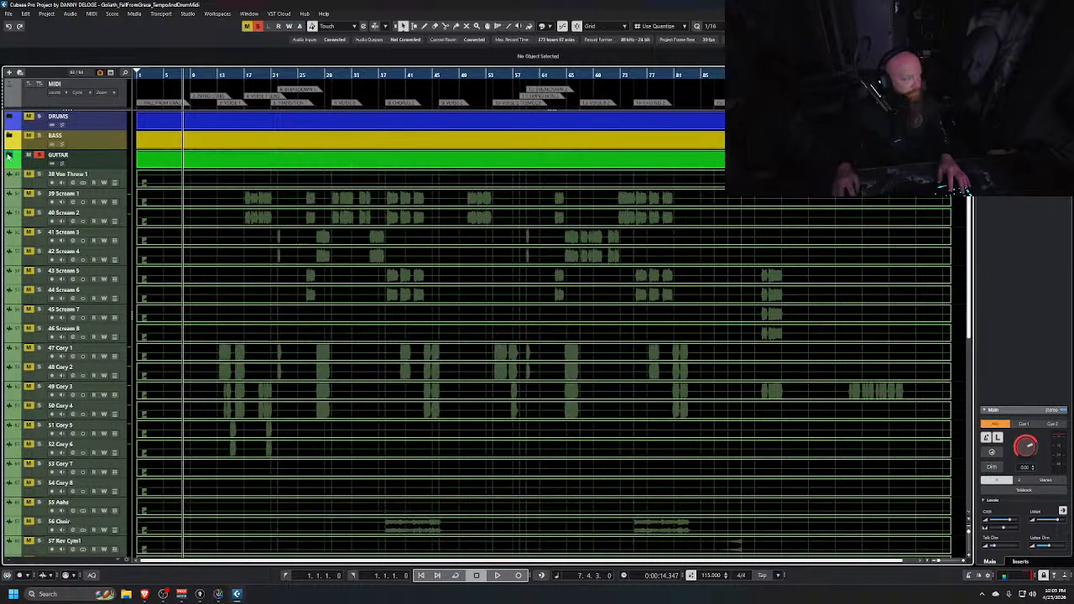
# Play back the project briefly from near the song's end and stop playback
pyautogui.scroll(-2, 47, 188)
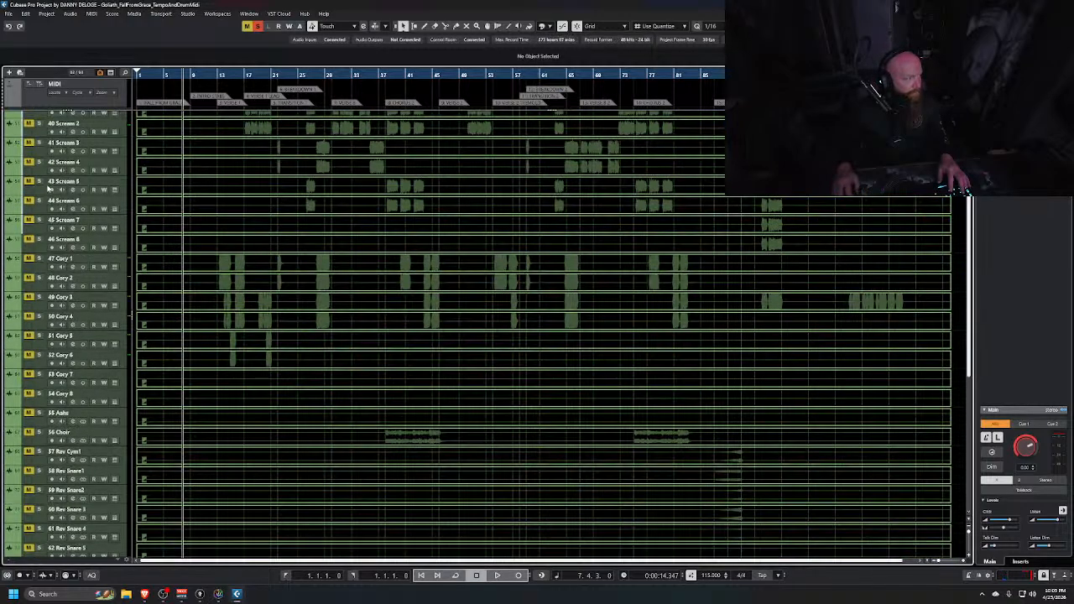
pyautogui.scroll(2, 46, 187)
pyautogui.scroll(-2, 38, 193)
pyautogui.scroll(2, 41, 192)
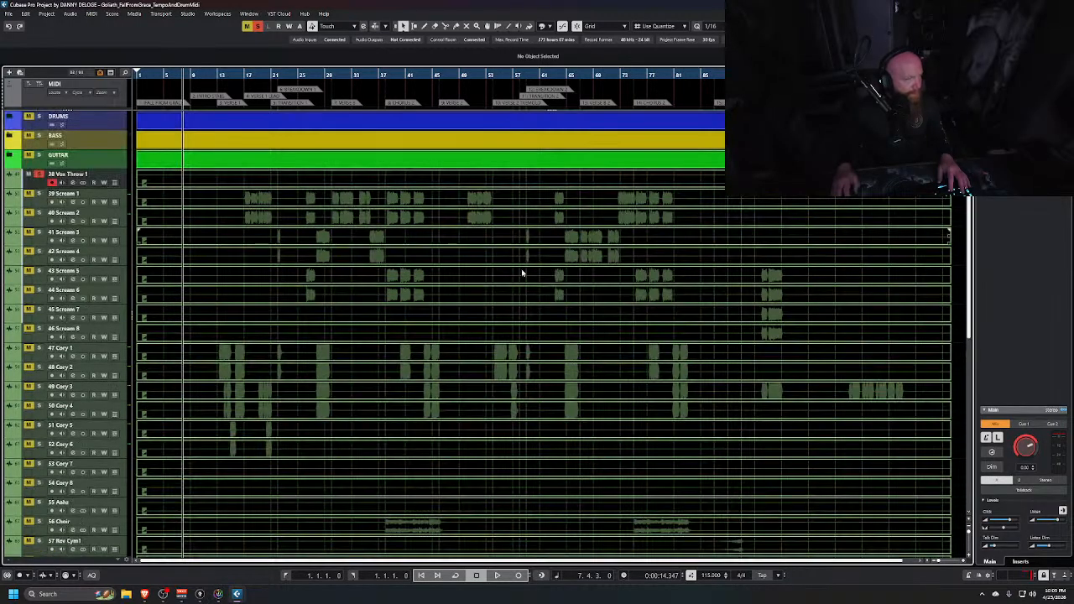
pyautogui.click(898, 74)
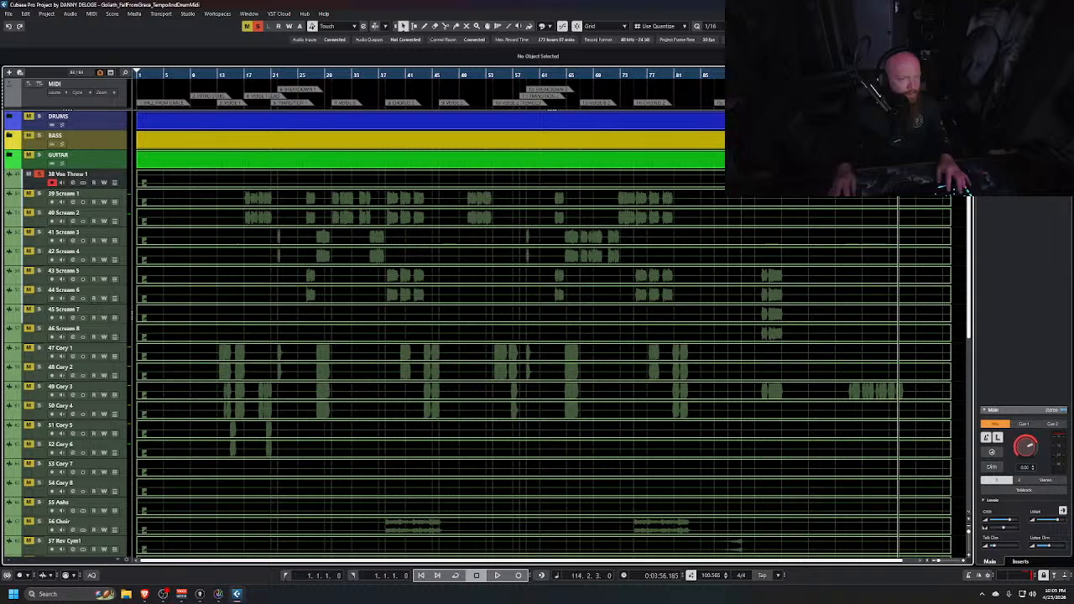
pyautogui.press('space')
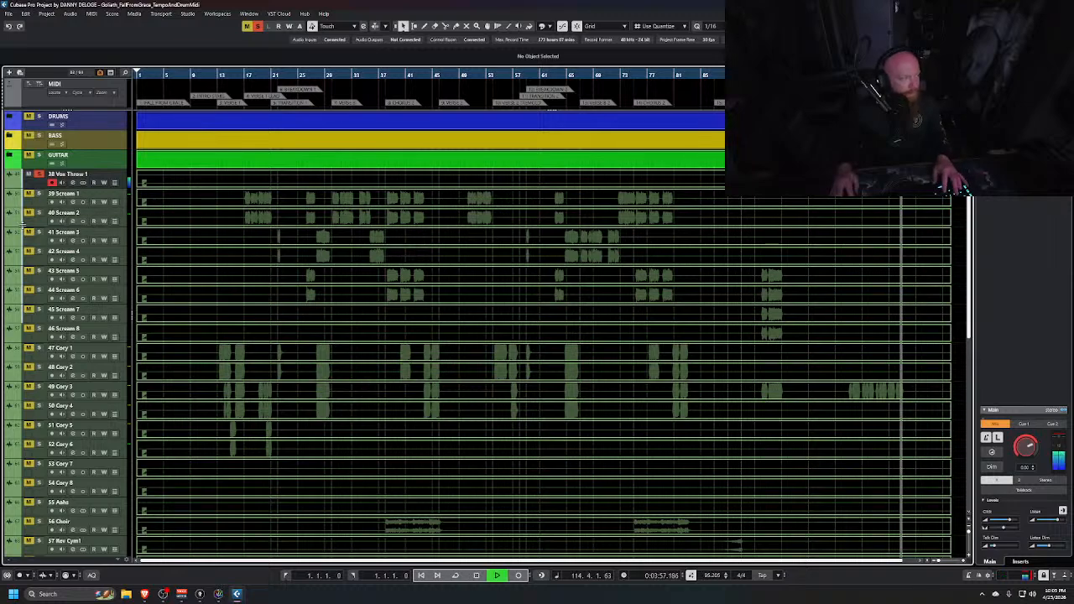
pyautogui.press('space')
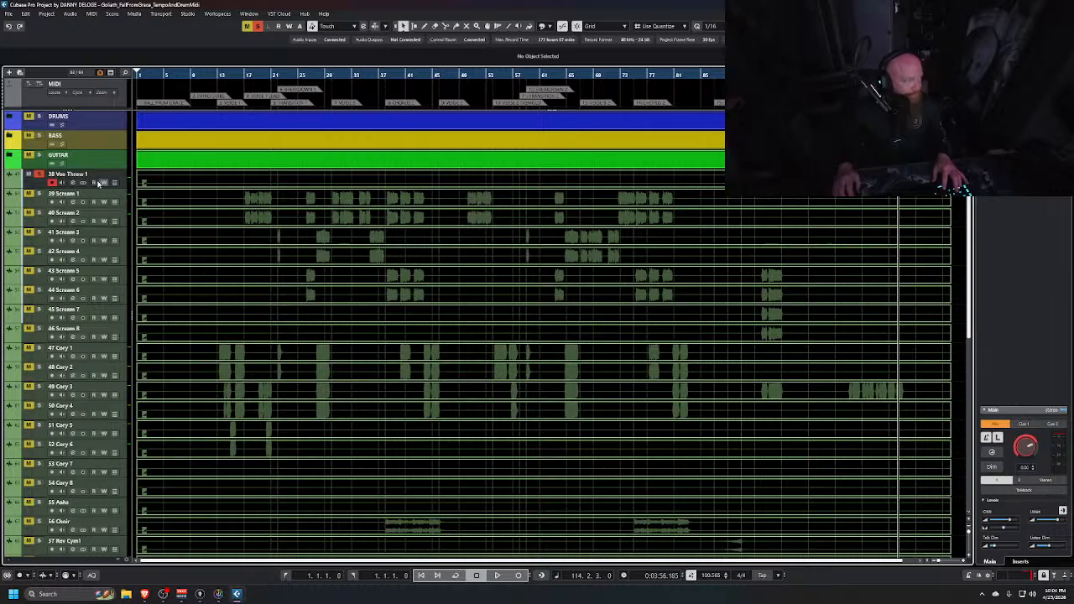
pyautogui.press('s')
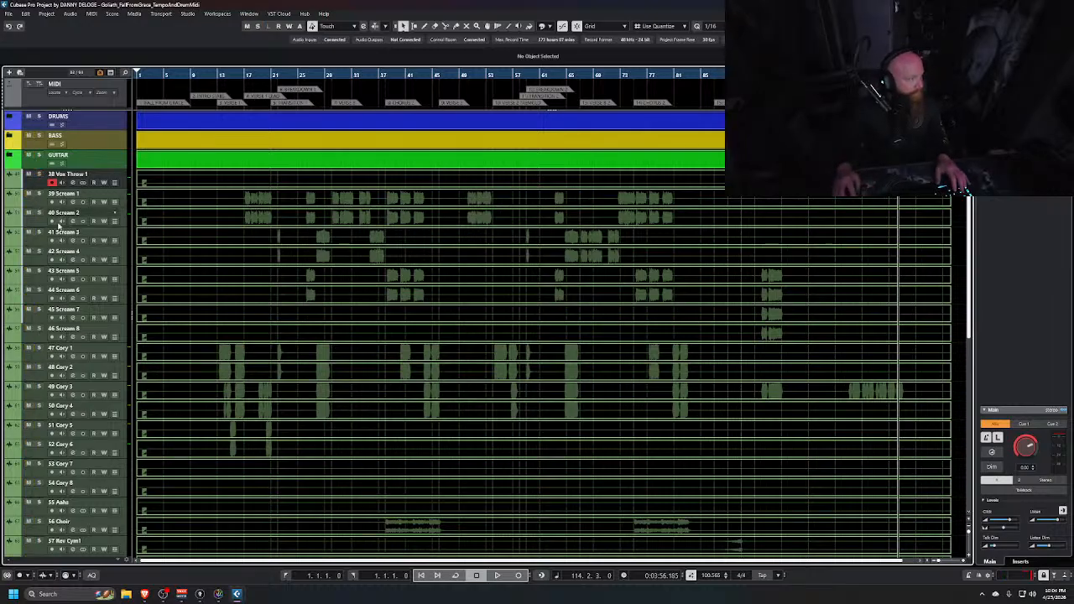
# Select the vocal tracks 38 Vox Throw 1 through 54 Cory 8 and add a stereo group named VOX inside a folder
pyautogui.scroll(-3, 52, 235)
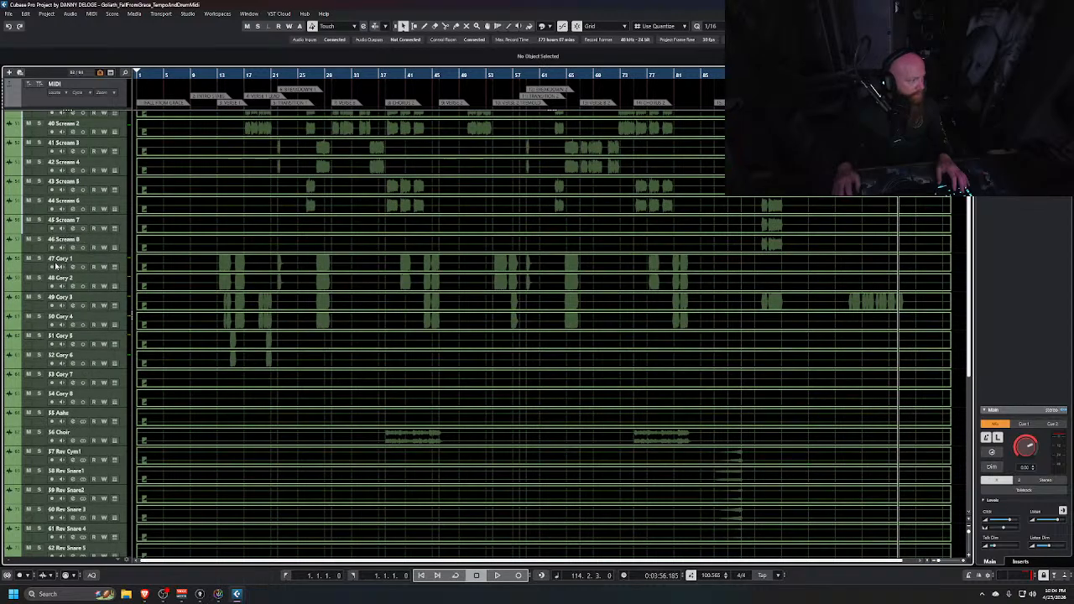
pyautogui.scroll(3, 50, 272)
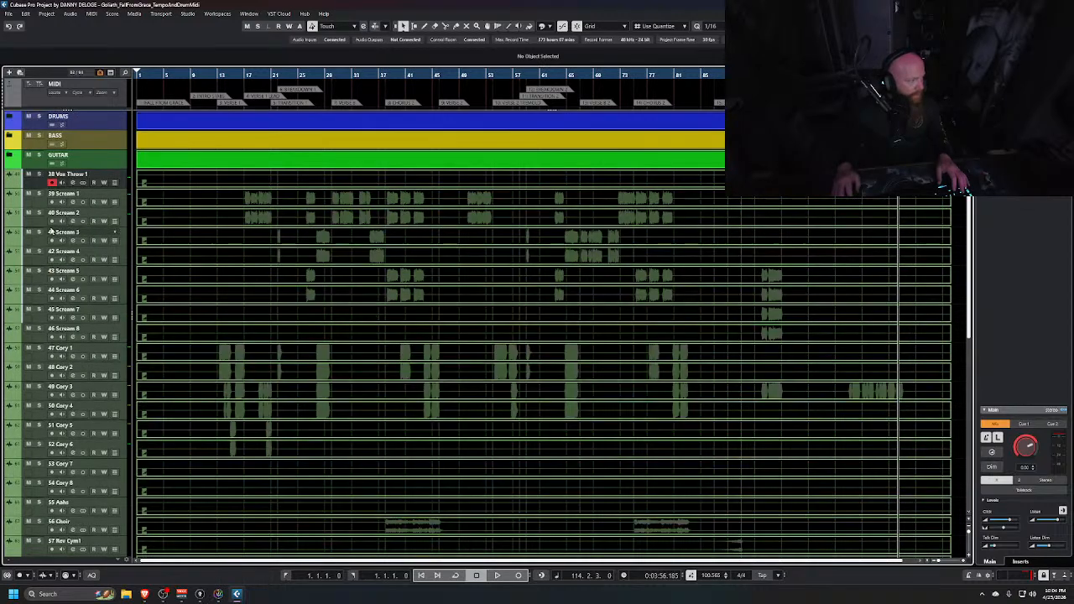
pyautogui.moveTo(40, 204); pyautogui.dragTo(41, 318)
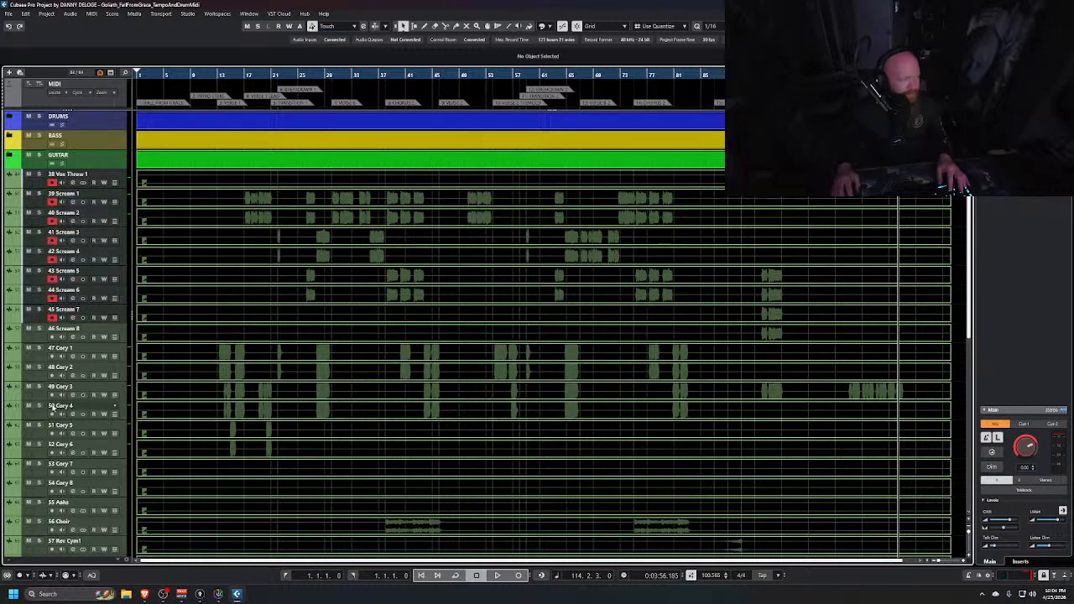
pyautogui.scroll(-3, 52, 411)
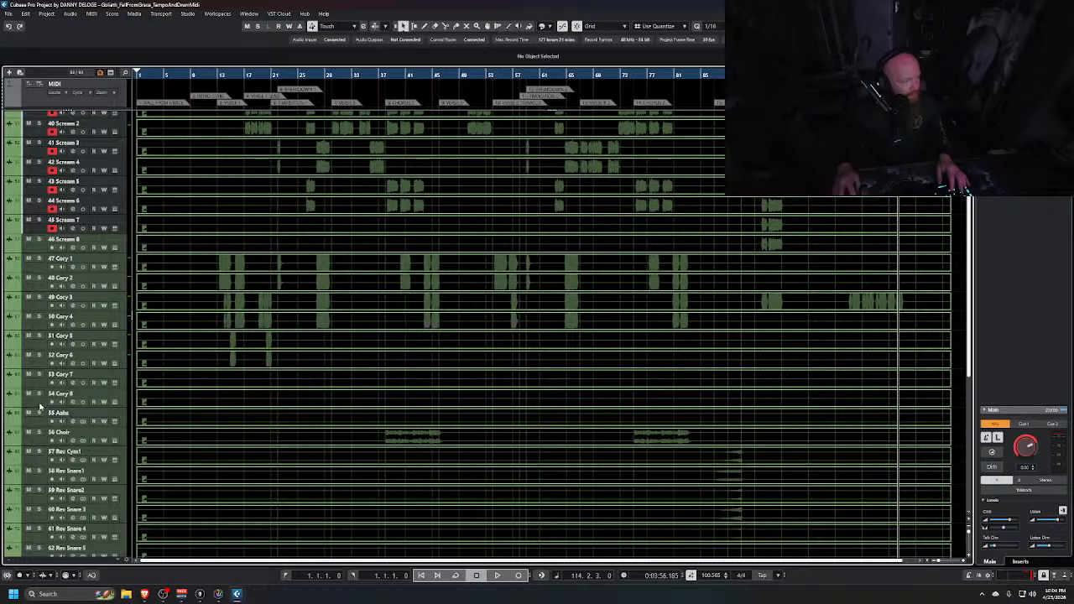
pyautogui.press('r')
pyautogui.hotkey('ctrl', 'shift', 'g')
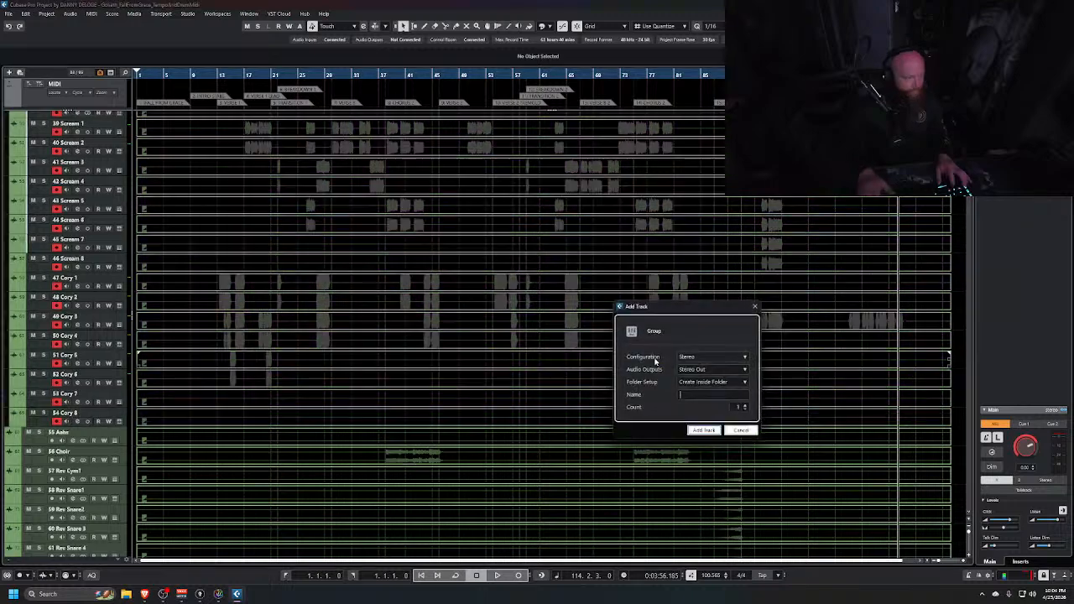
pyautogui.write('VOX')
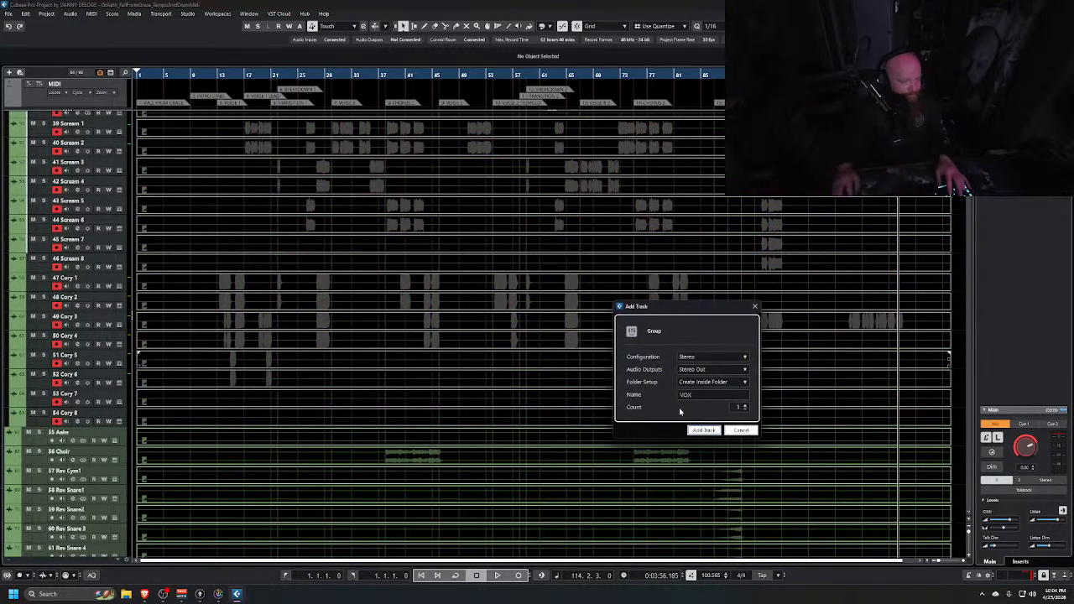
pyautogui.click(707, 430)
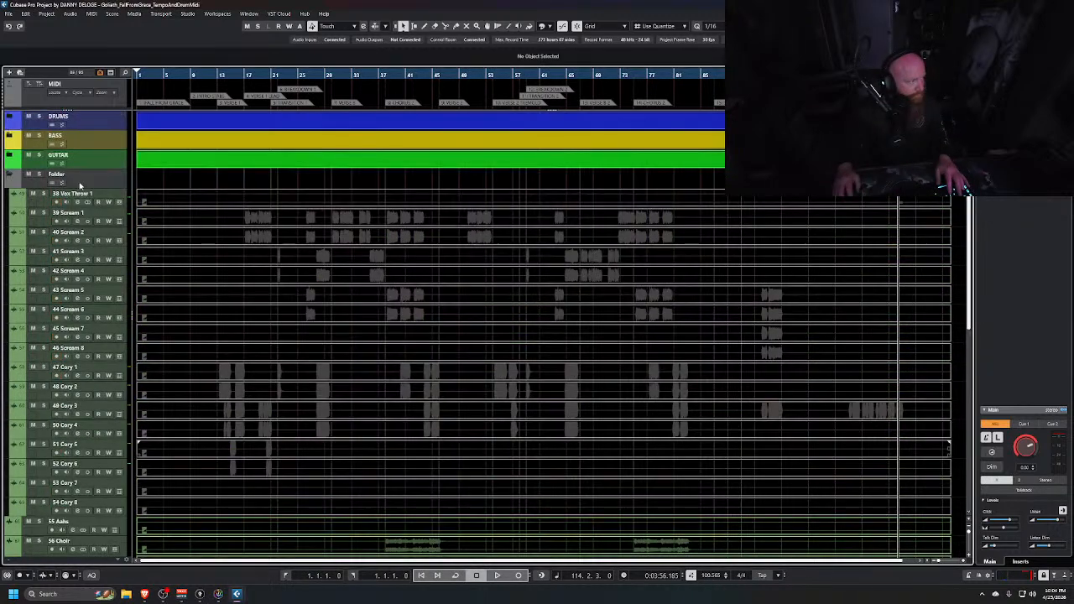
# Rename the new folder holding the vocal tracks to VOX
pyautogui.doubleClick(80, 175)
pyautogui.write('VO')
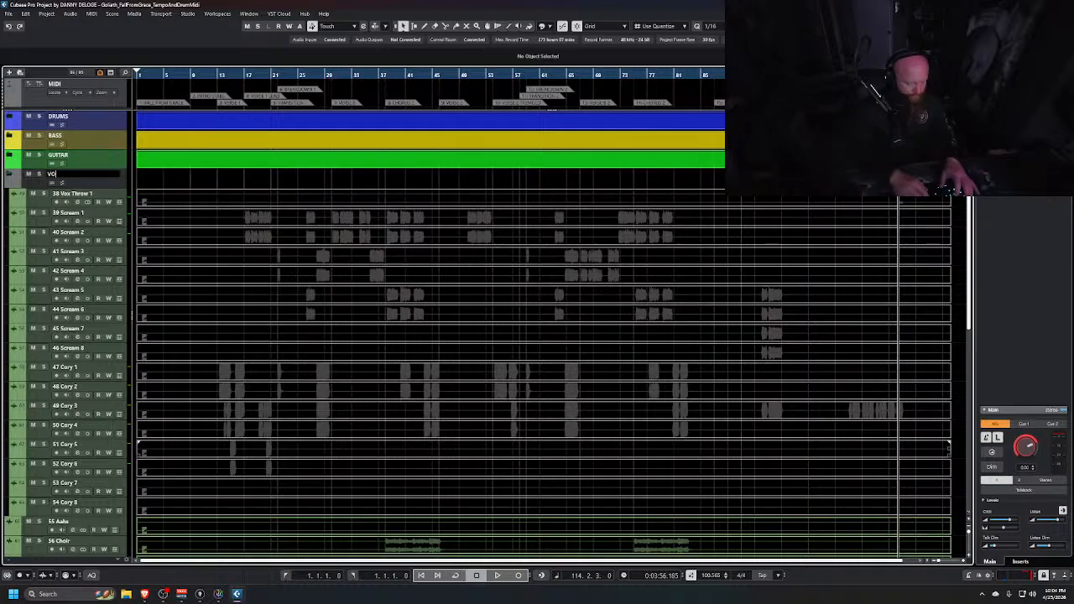
pyautogui.write('X')
pyautogui.press('Return')
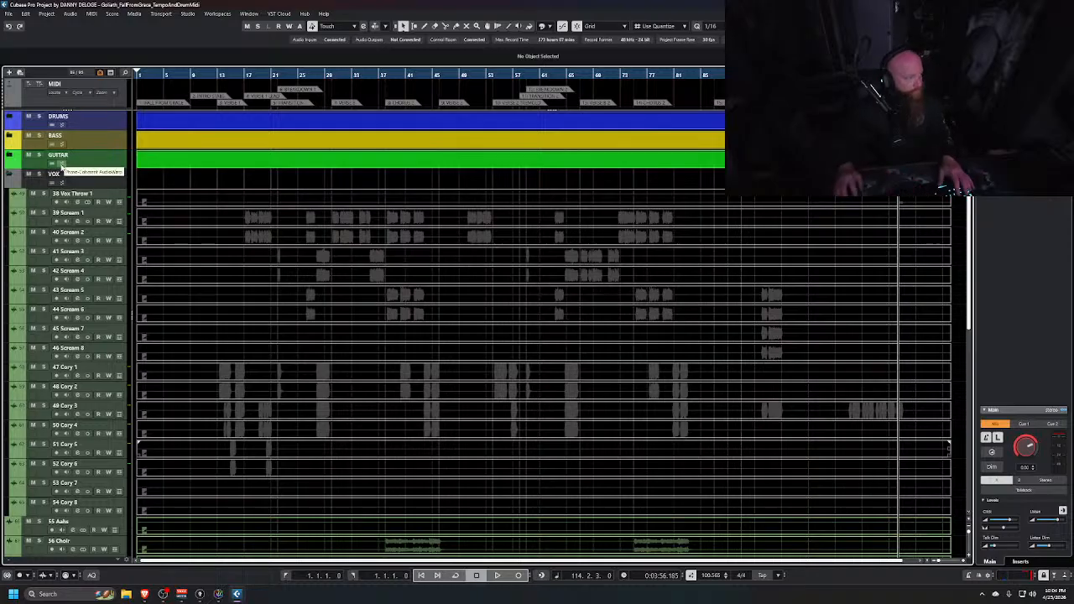
# Select the VOX folder with its vocal tracks, colour them purple, and collapse the folder
pyautogui.scroll(-4, 41, 312)
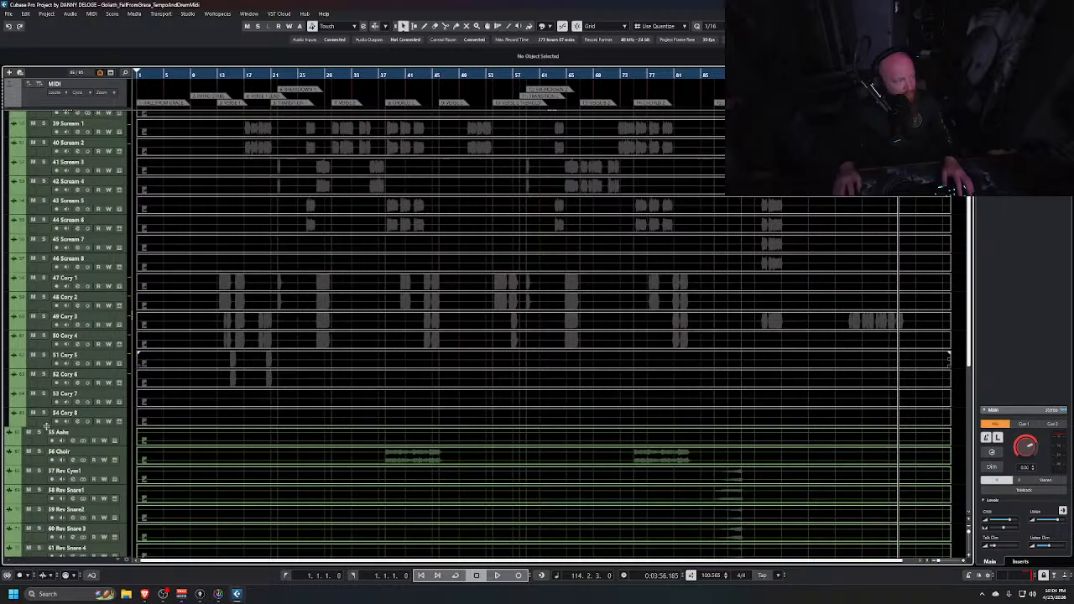
pyautogui.keyDown('shift'); pyautogui.click(45, 423); pyautogui.keyUp('shift')
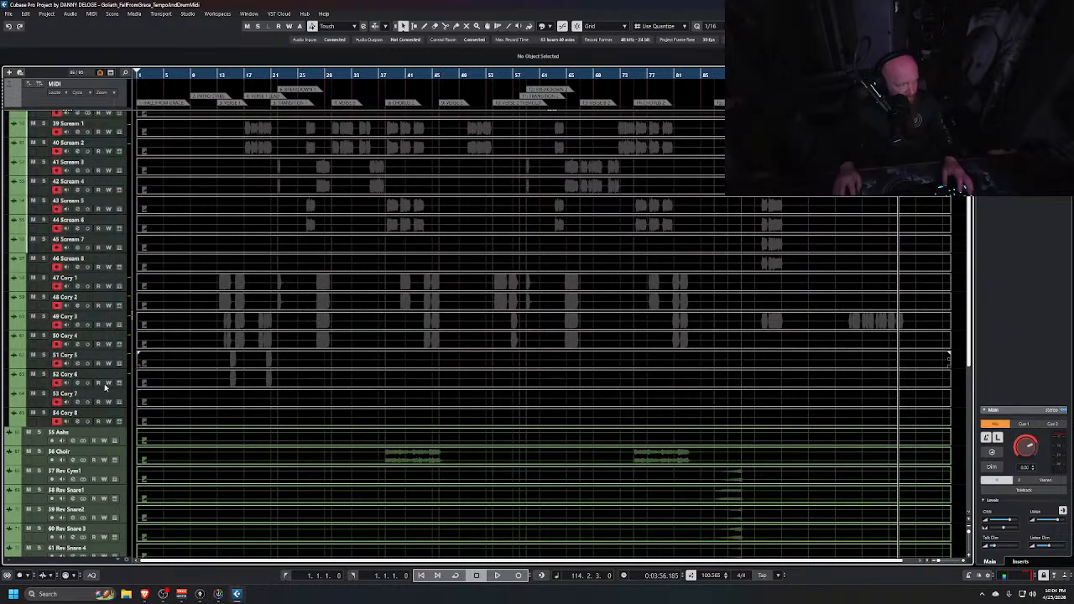
pyautogui.click(553, 26)
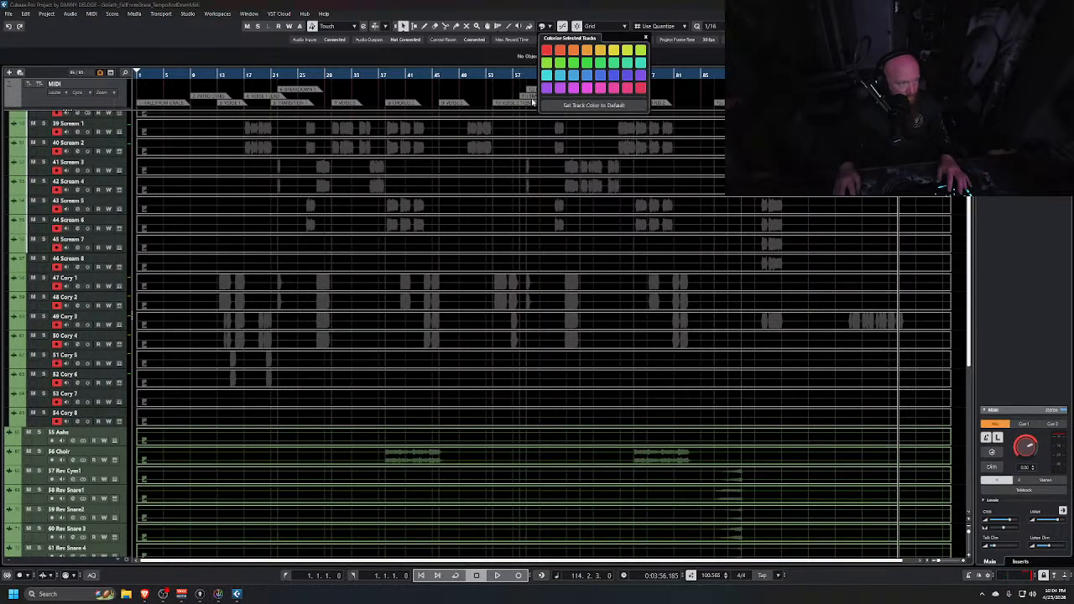
pyautogui.click(547, 88)
pyautogui.scroll(4, 67, 223)
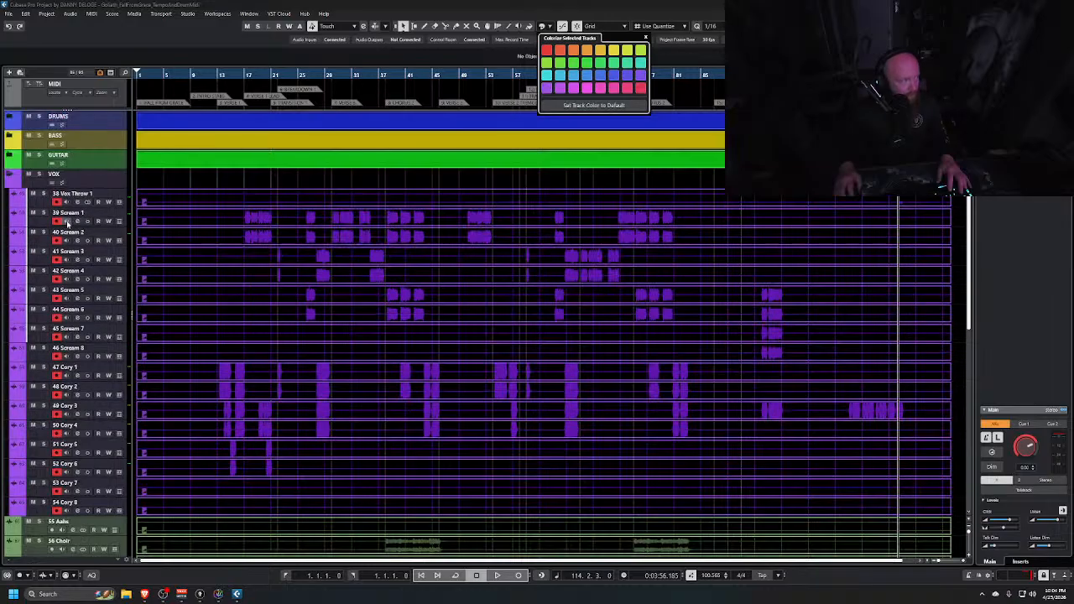
pyautogui.click(8, 176)
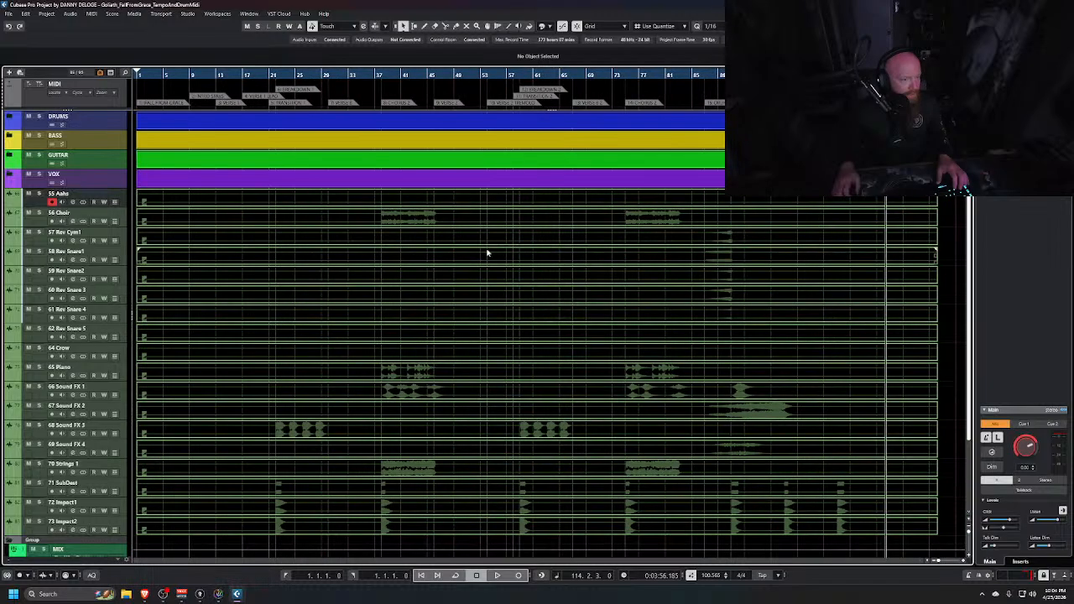
# Hide the 55 Aahs and 62 Rev Snare 5 tracks from the project window
pyautogui.rightClick(44, 203)
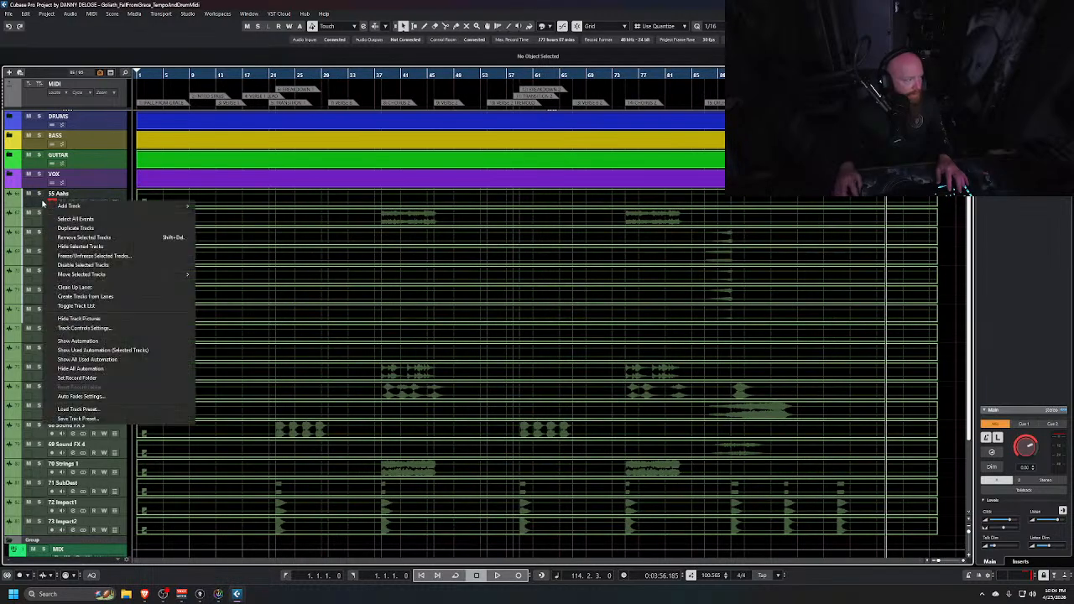
pyautogui.click(84, 246)
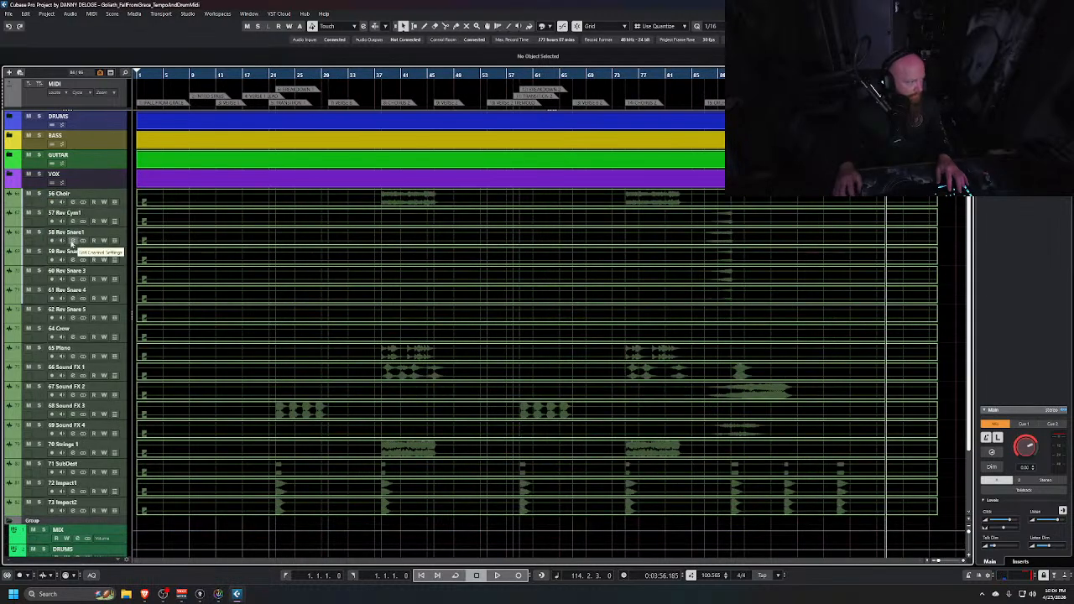
pyautogui.click(38, 205)
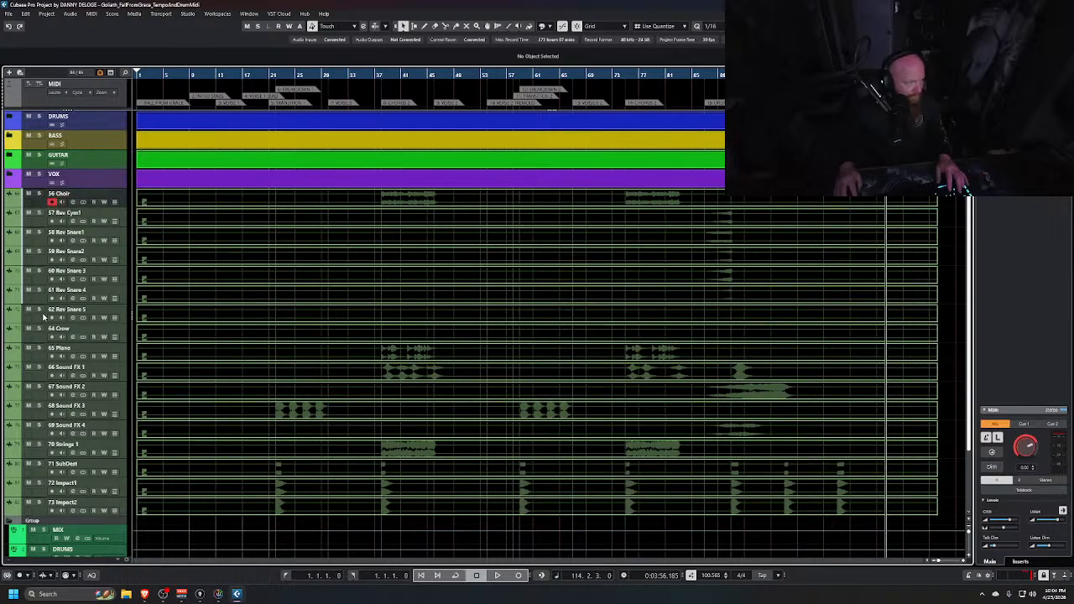
pyautogui.click(44, 319)
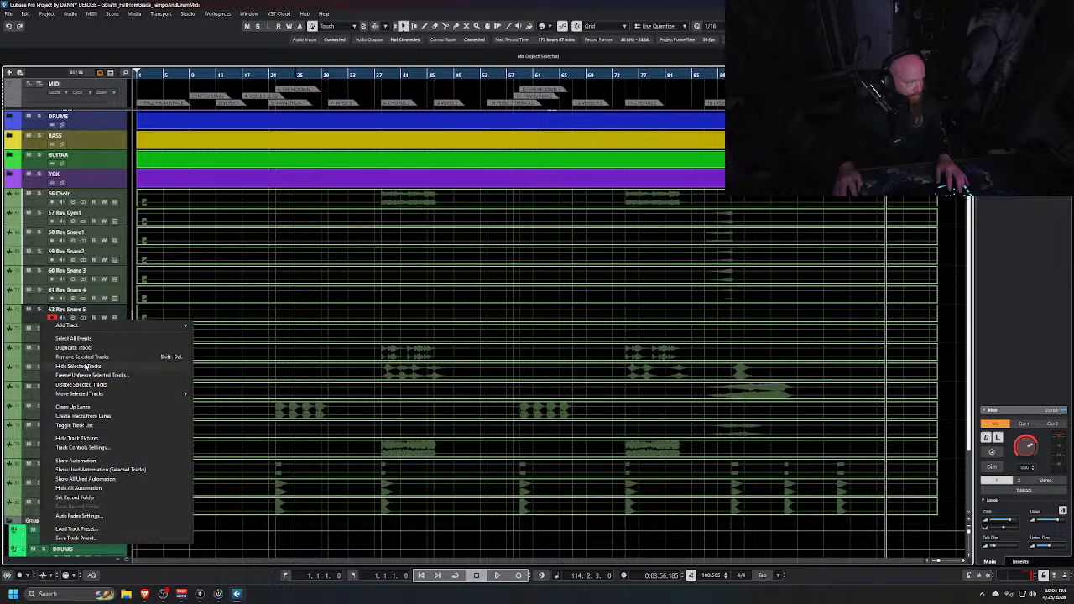
pyautogui.click(86, 367)
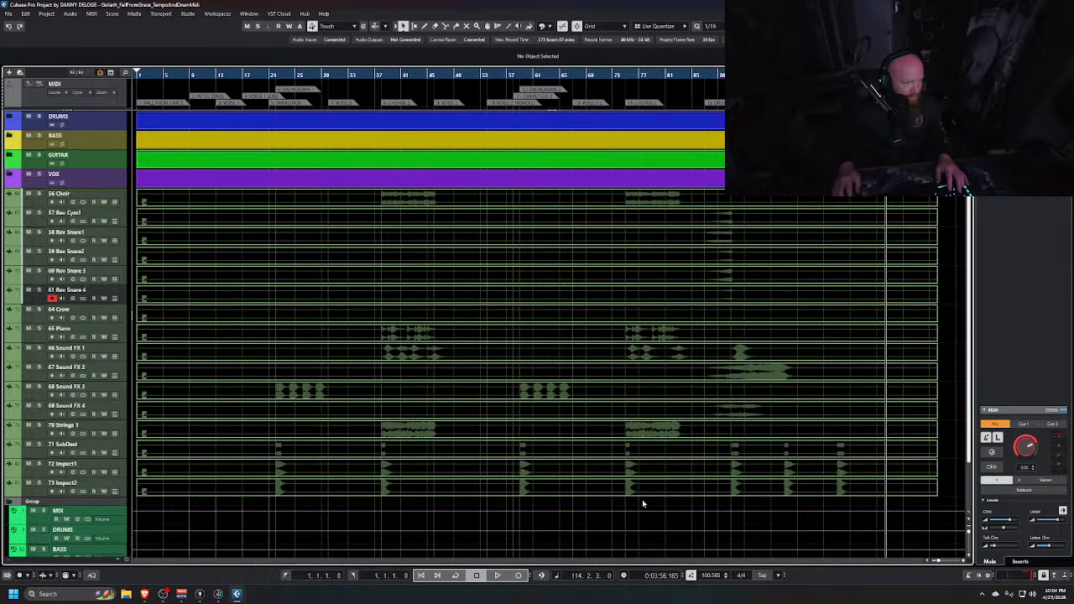
# Remove the 64 Crow track from the project
pyautogui.click(47, 316)
pyautogui.rightClick(47, 316)
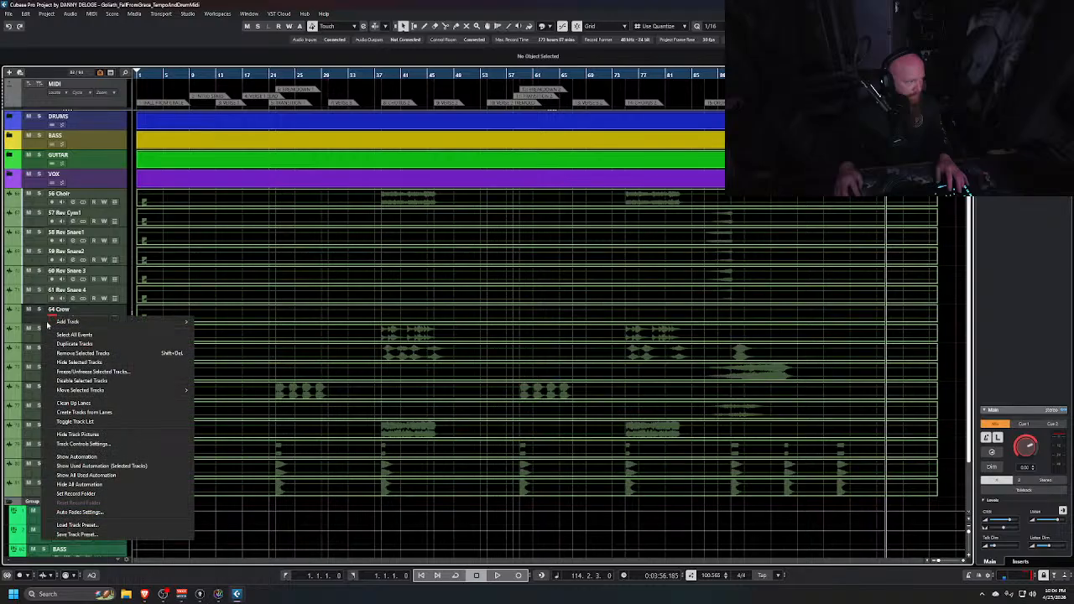
pyautogui.click(82, 353)
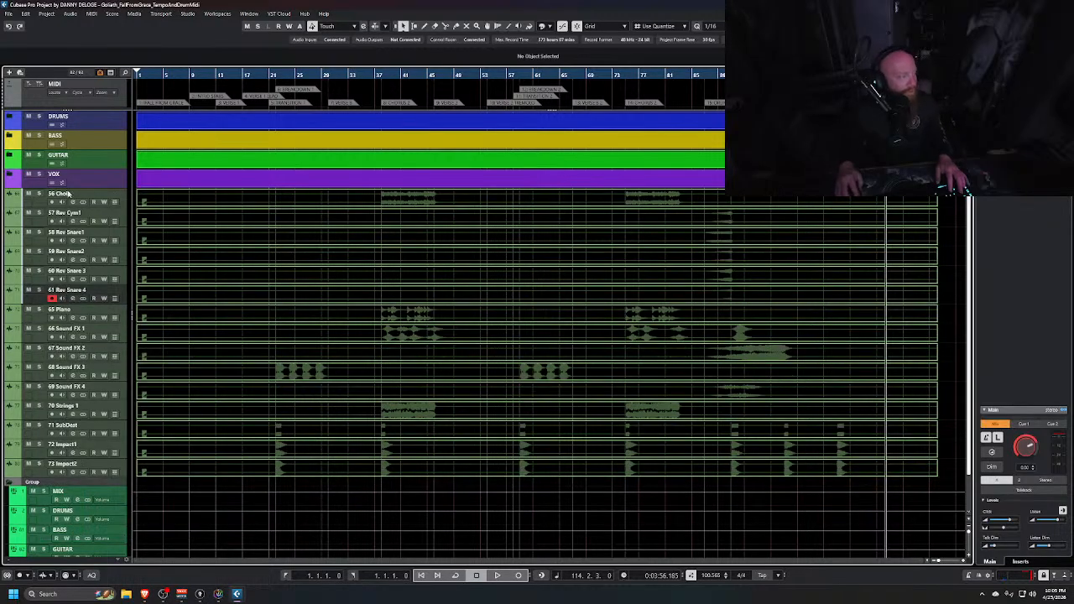
# Select tracks 56 Choir through 73 Impact2, excluding 65 Piano and 70 Strings 1, and add a stereo group named SFX inside a folder
pyautogui.click(40, 204)
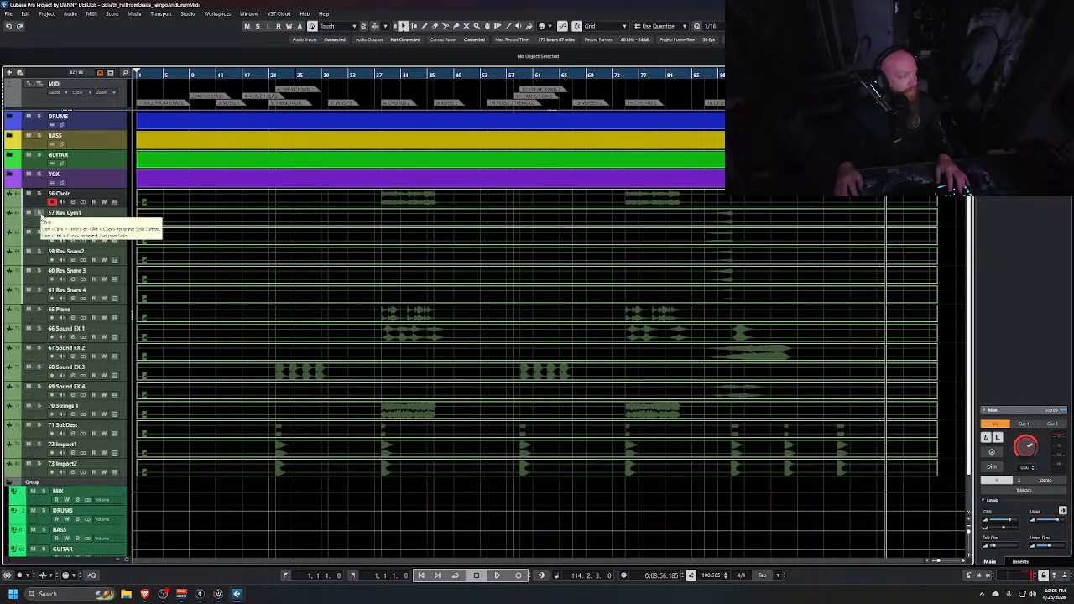
pyautogui.keyDown('shift'); pyautogui.click(41, 301); pyautogui.keyUp('shift')
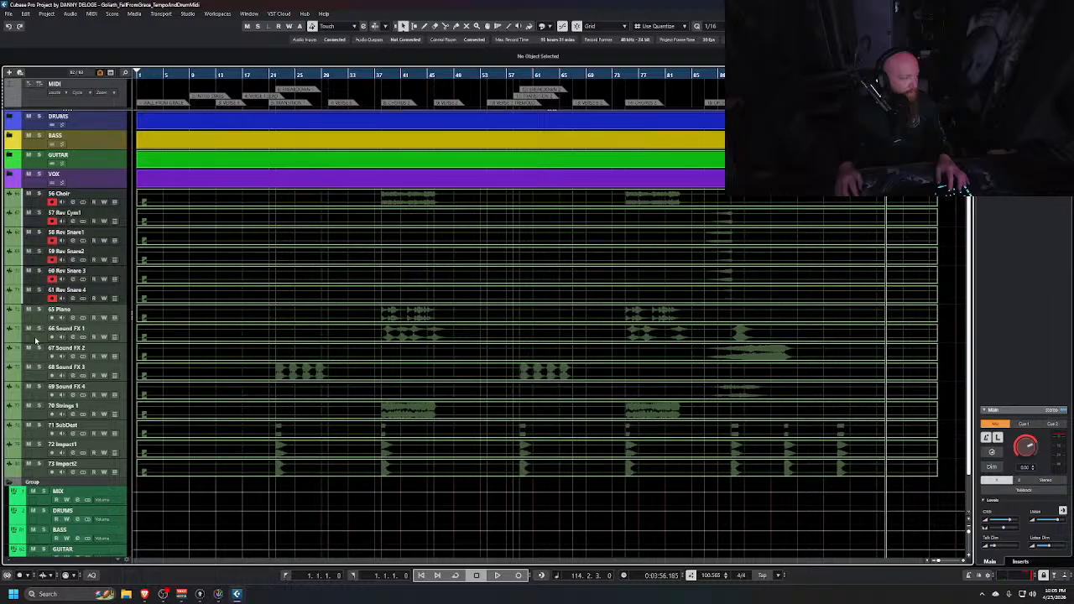
pyautogui.keyDown('shift'); pyautogui.click(40, 474); pyautogui.keyUp('shift')
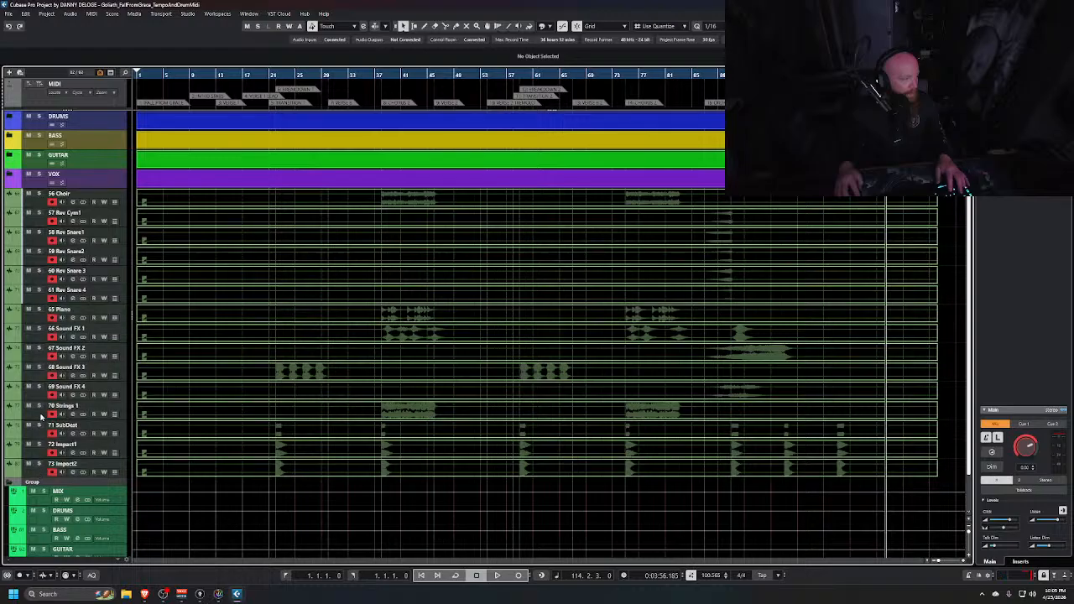
pyautogui.keyDown('ctrl'); pyautogui.click(40, 416); pyautogui.keyUp('ctrl')
pyautogui.keyDown('ctrl'); pyautogui.click(42, 320); pyautogui.keyUp('ctrl')
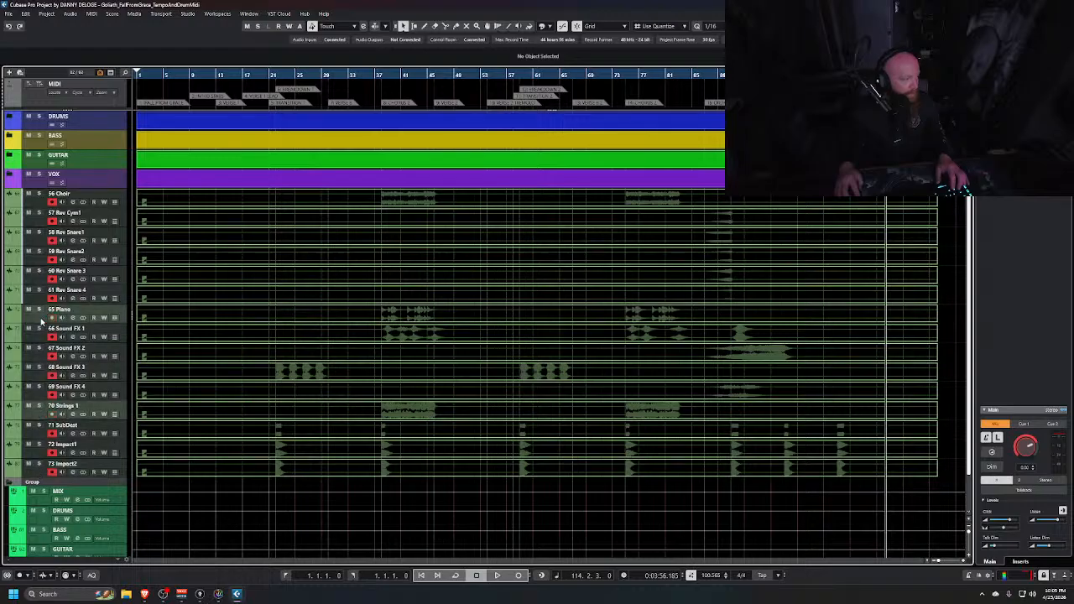
pyautogui.hotkey('ctrl', 'shift', 'g')
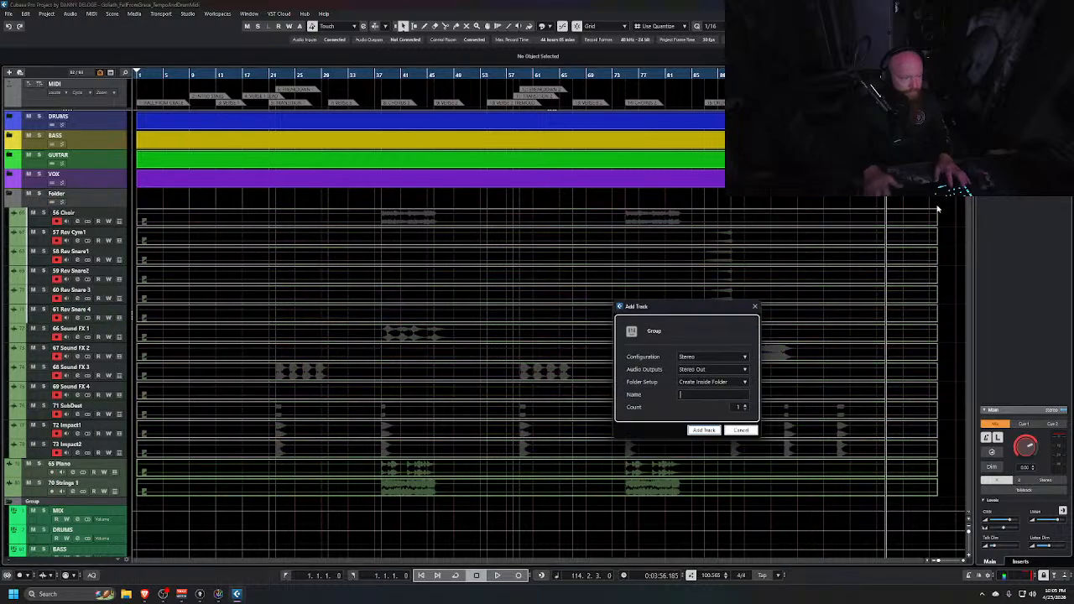
pyautogui.write('SFX')
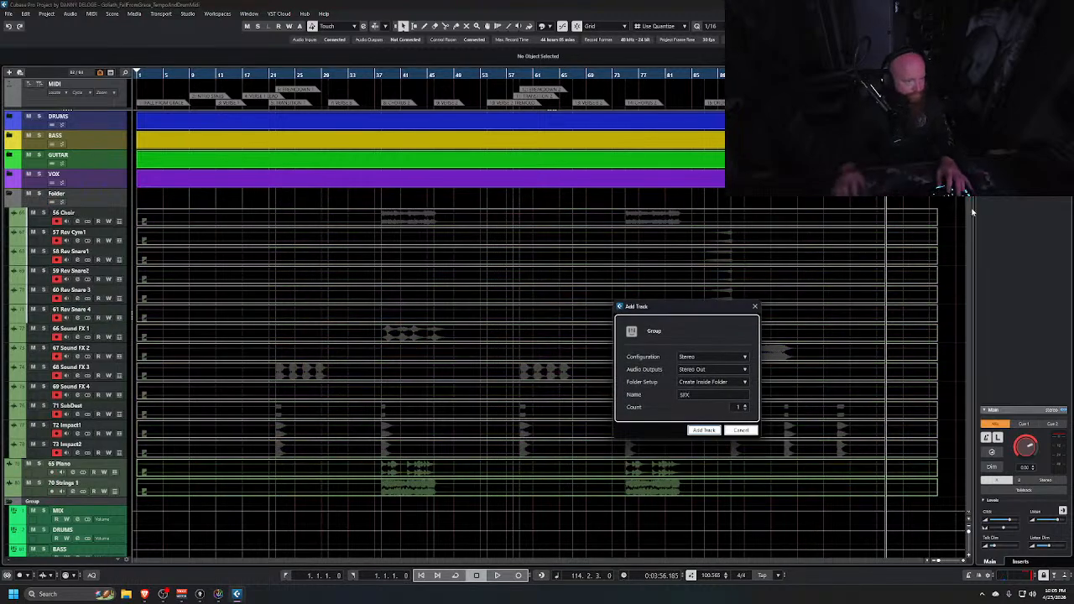
pyautogui.click(703, 430)
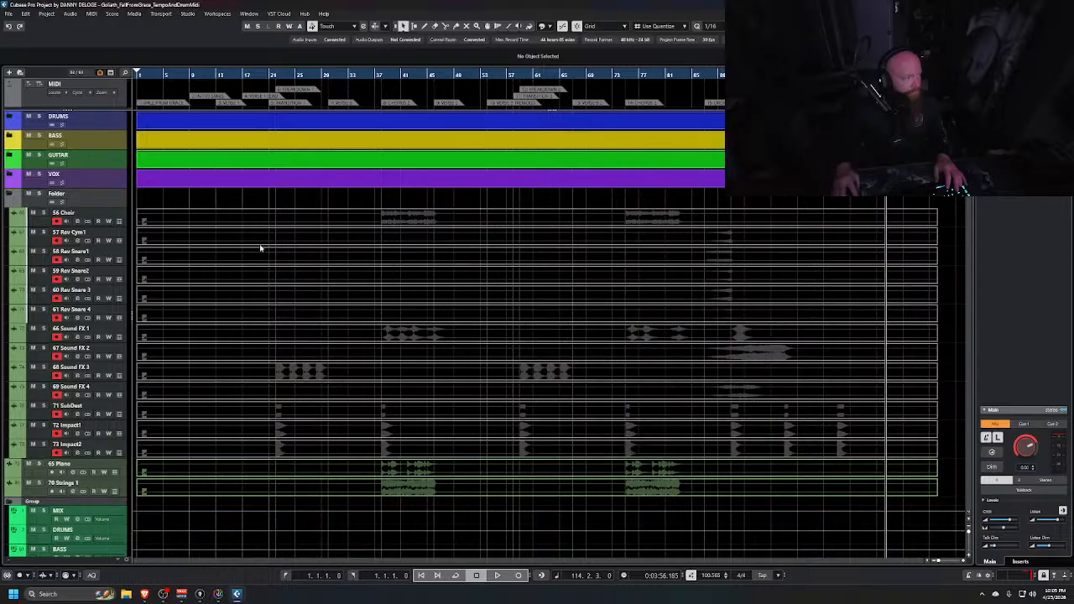
# Rename the new folder holding the effects tracks to SFX
pyautogui.doubleClick(71, 194)
pyautogui.write('SFX')
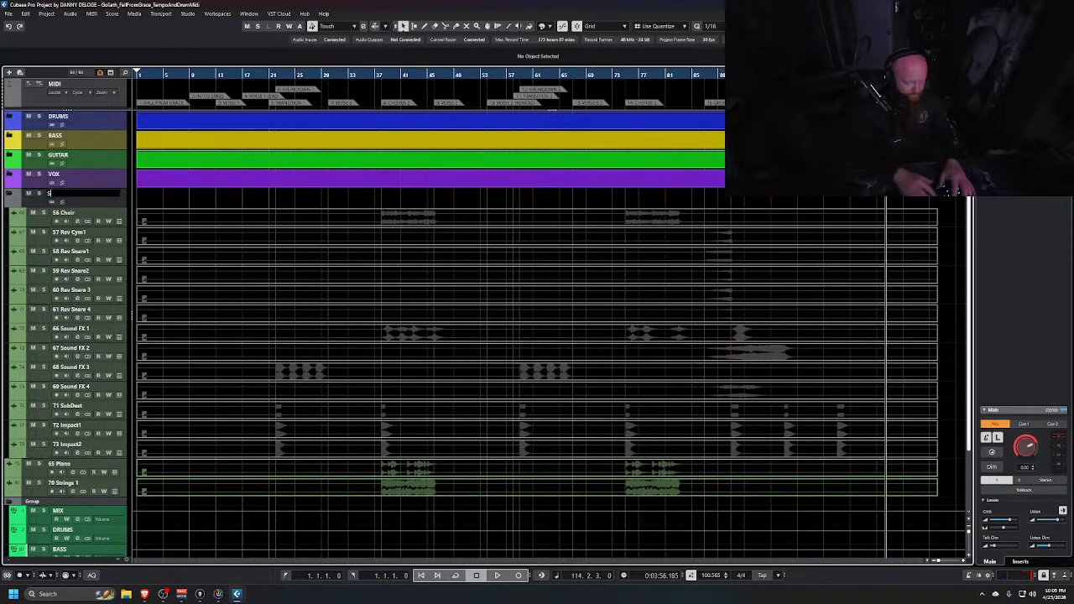
pyautogui.press('Return')
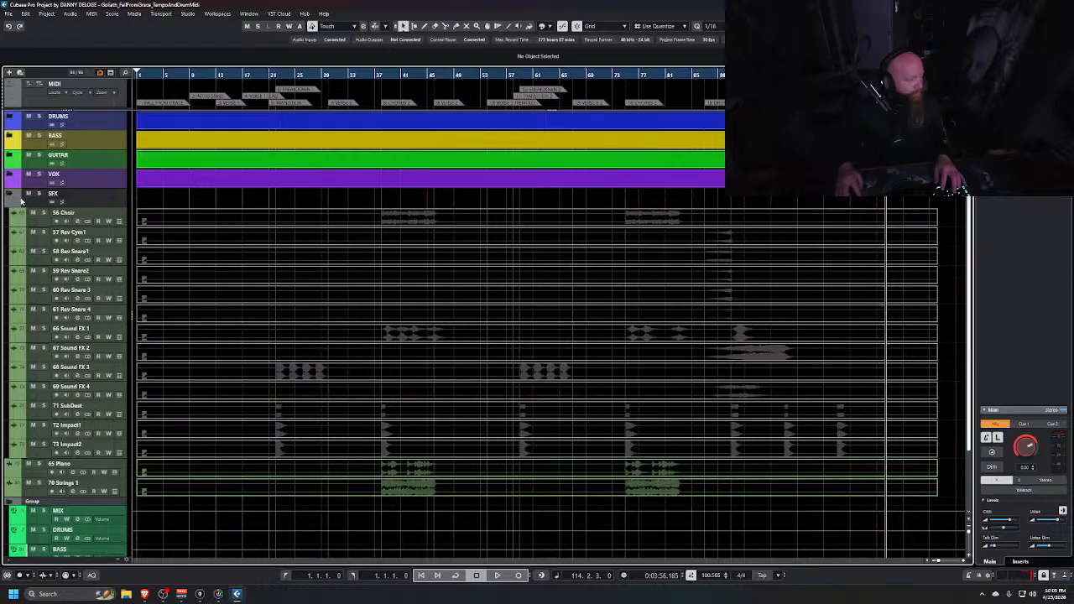
# Colour the SFX folder and its tracks red, then collapse the folder
pyautogui.keyDown('shift'); pyautogui.click(45, 457); pyautogui.keyUp('shift')
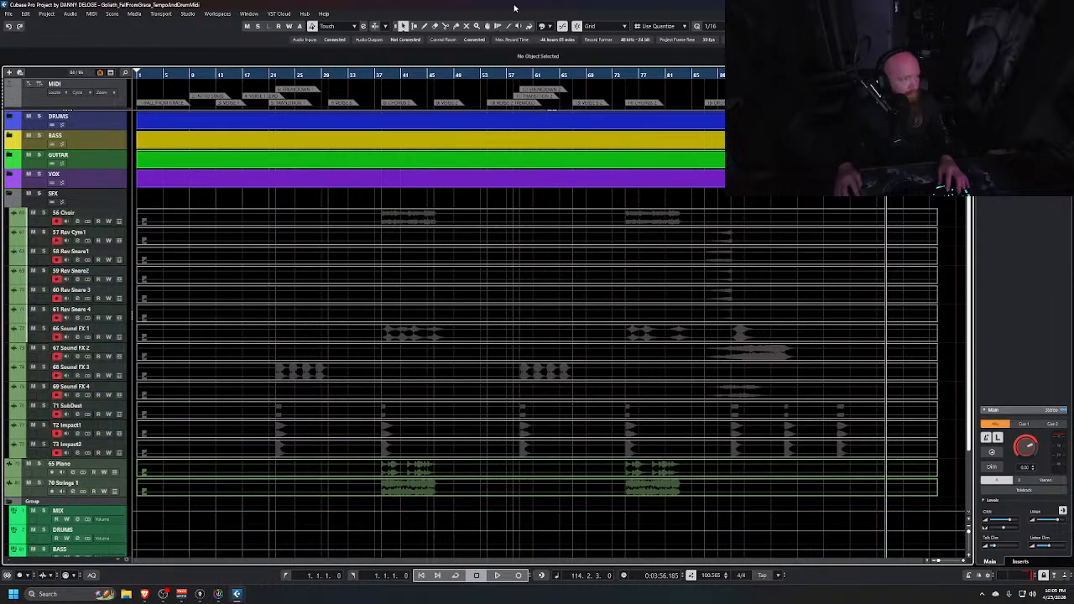
pyautogui.click(551, 26)
pyautogui.click(633, 87)
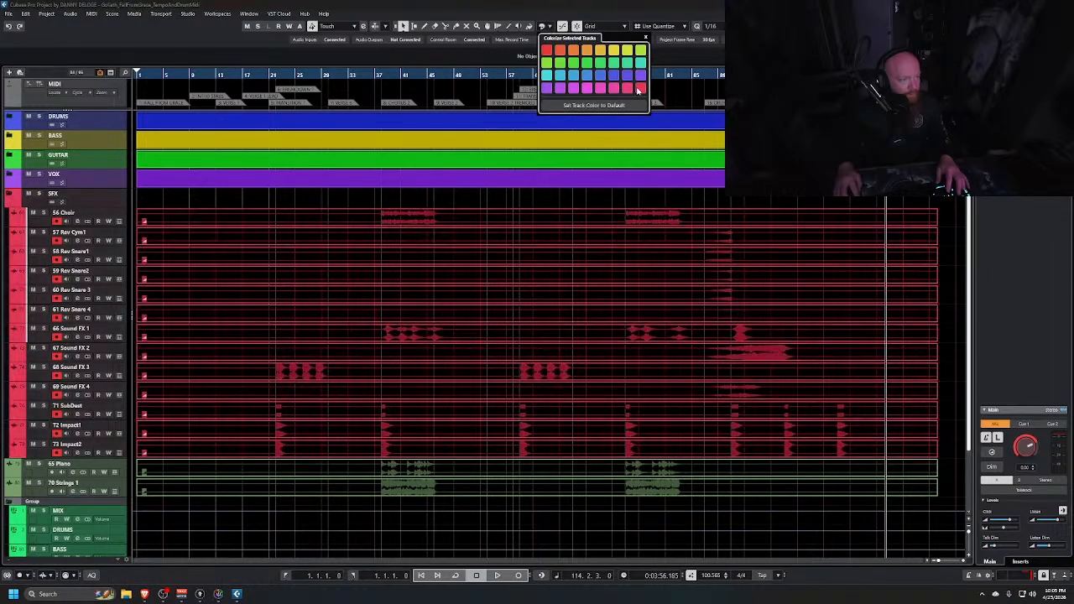
pyautogui.click(9, 193)
pyautogui.click(9, 193)
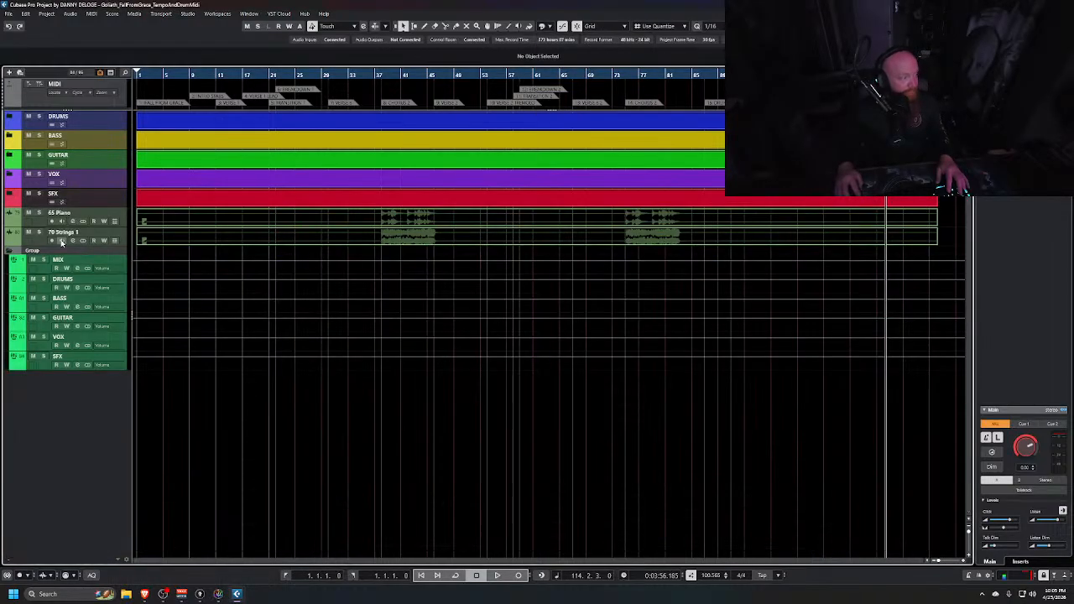
# Select the 65 Piano and 70 Strings 1 tracks and add a stereo group named KEYS N STRING inside a folder
pyautogui.click(39, 224)
pyautogui.keyDown('shift'); pyautogui.click(41, 242); pyautogui.keyUp('shift')
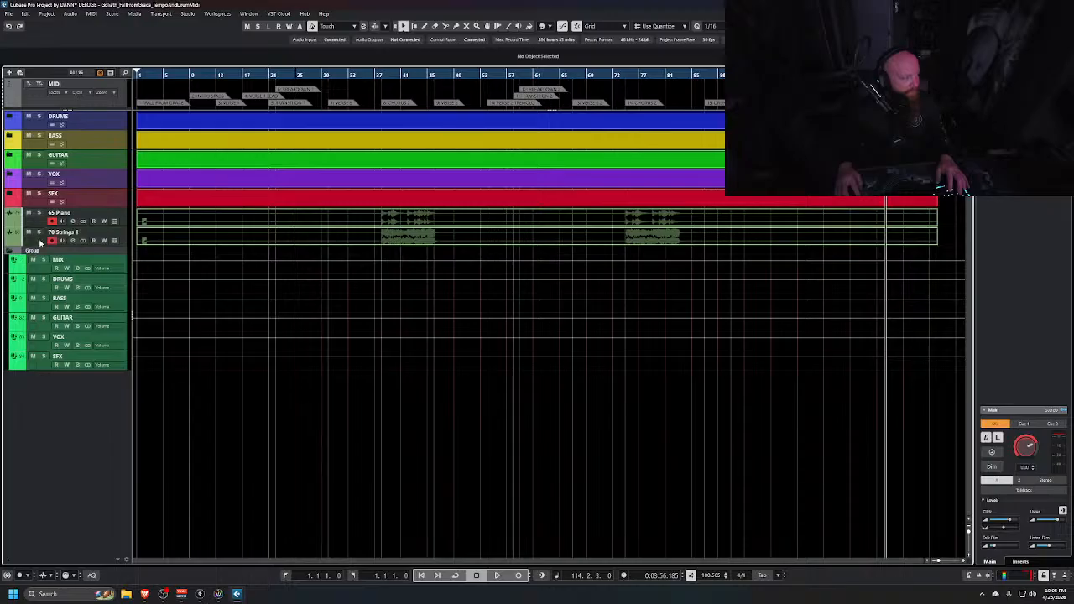
pyautogui.click(35, 204)
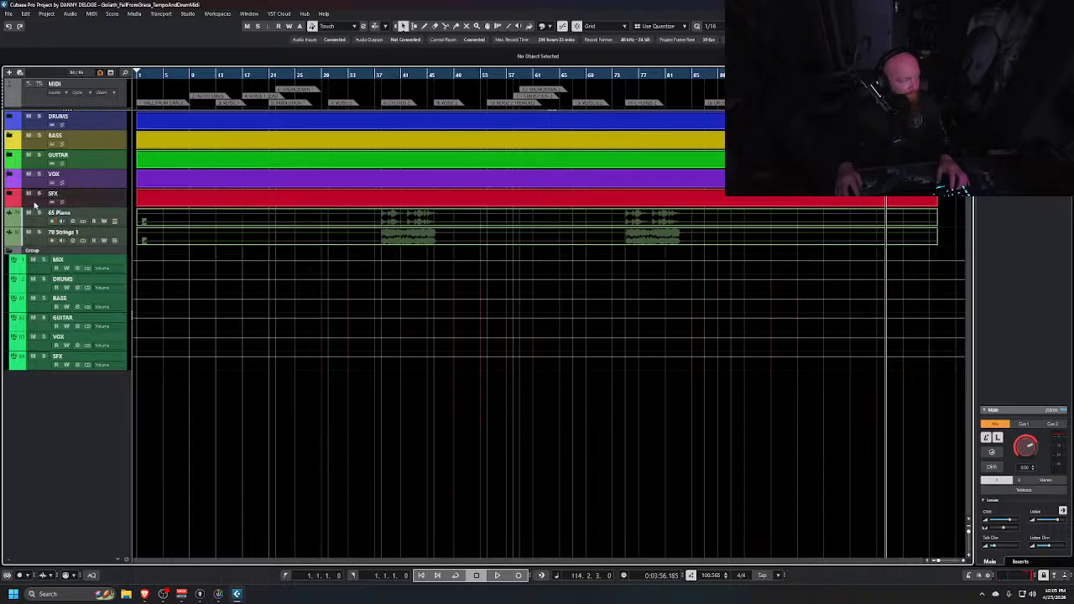
pyautogui.click(45, 216)
pyautogui.keyDown('shift'); pyautogui.click(40, 240); pyautogui.keyUp('shift')
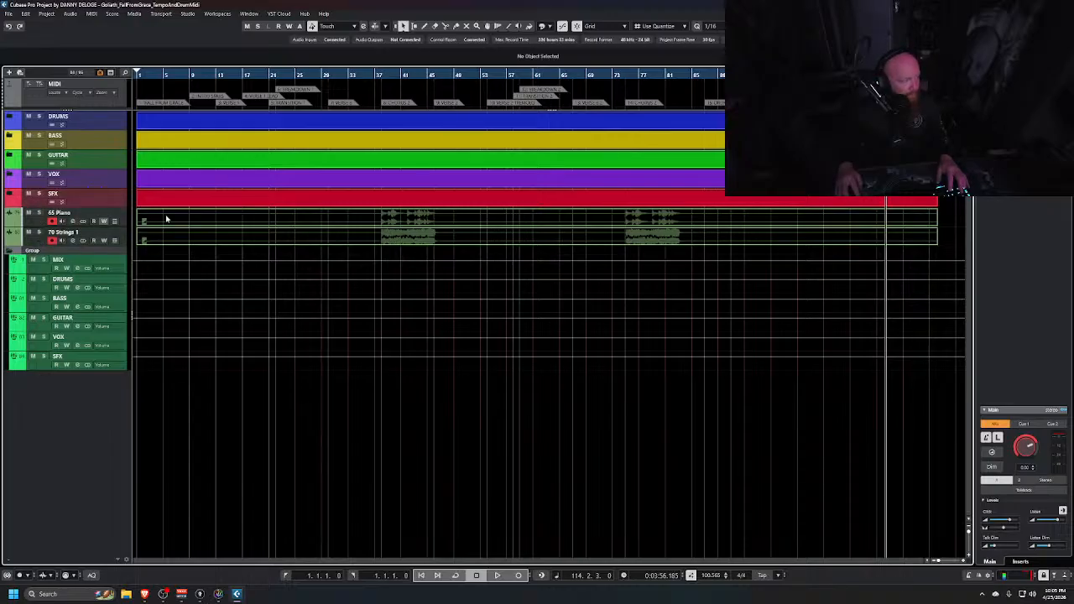
pyautogui.hotkey('shift', 'g')
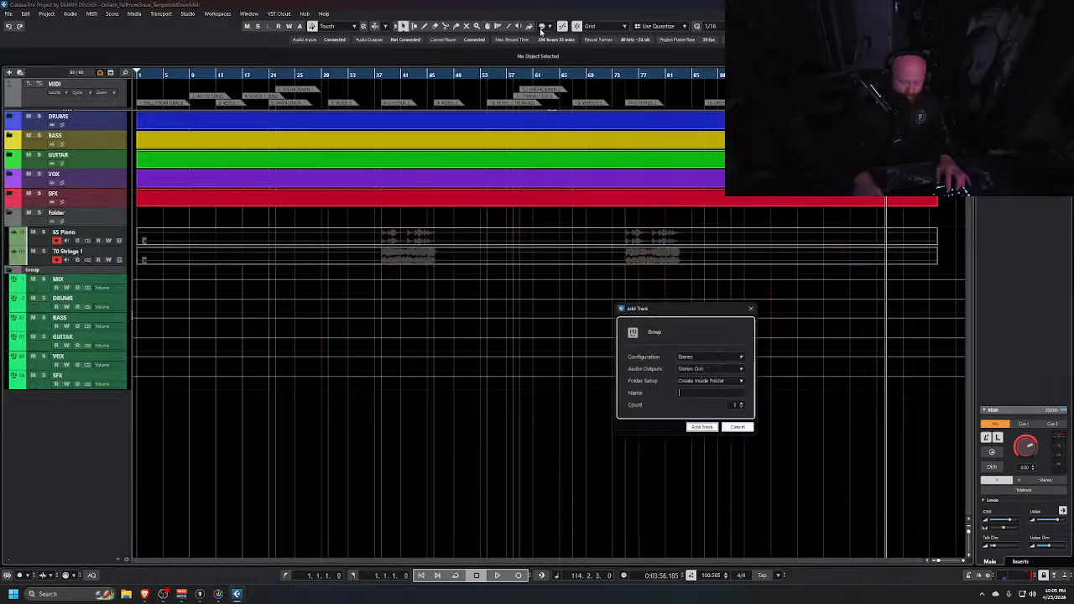
pyautogui.write('KEY')
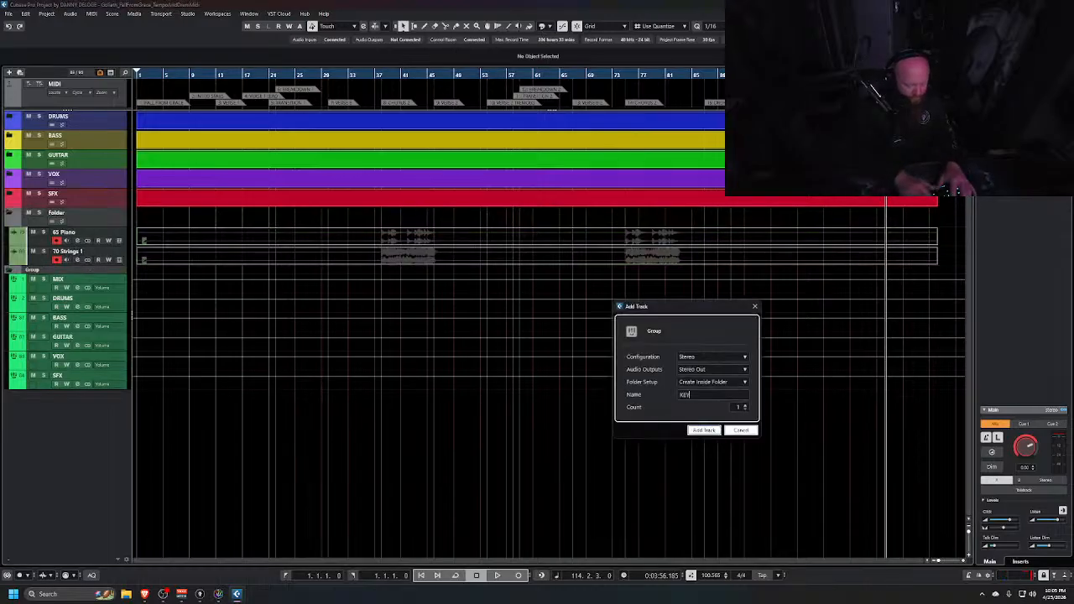
pyautogui.write('S N STRING')
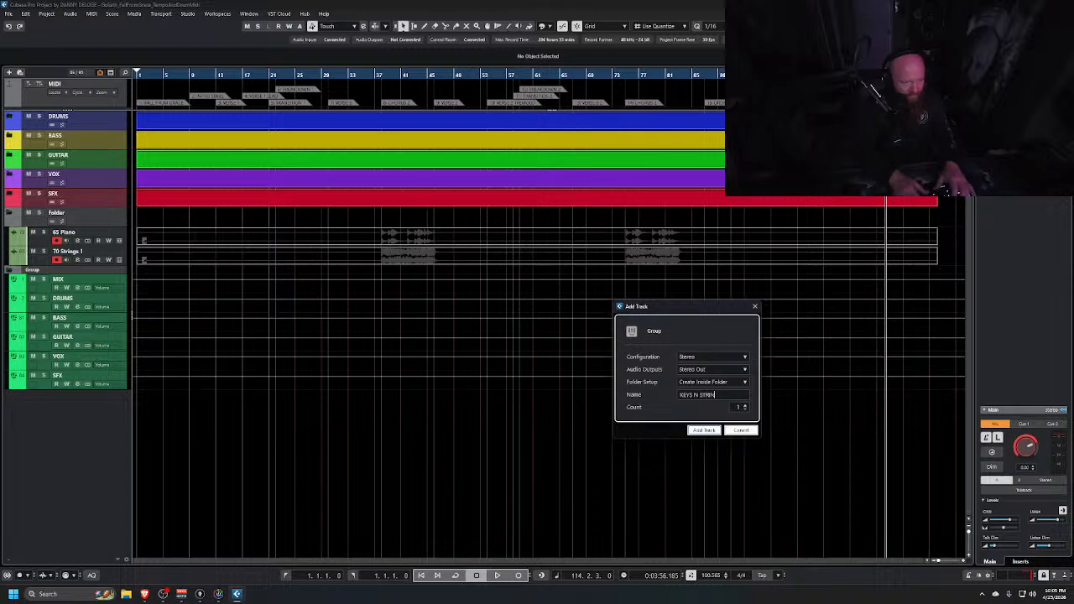
pyautogui.press('Return')
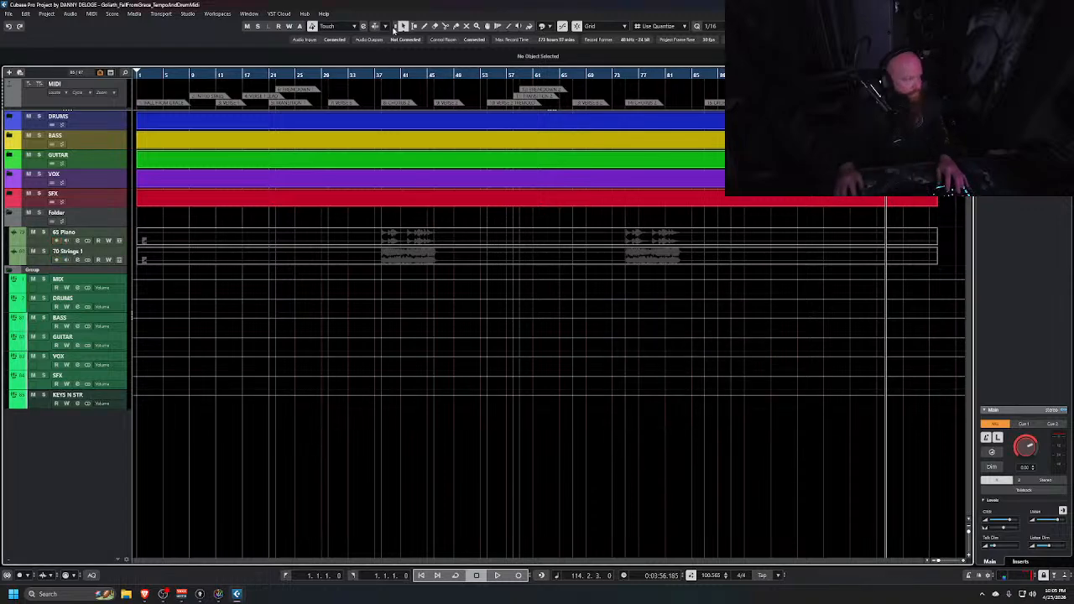
# Rename the new folder holding the piano and strings tracks to KEY N STR
pyautogui.doubleClick(85, 215)
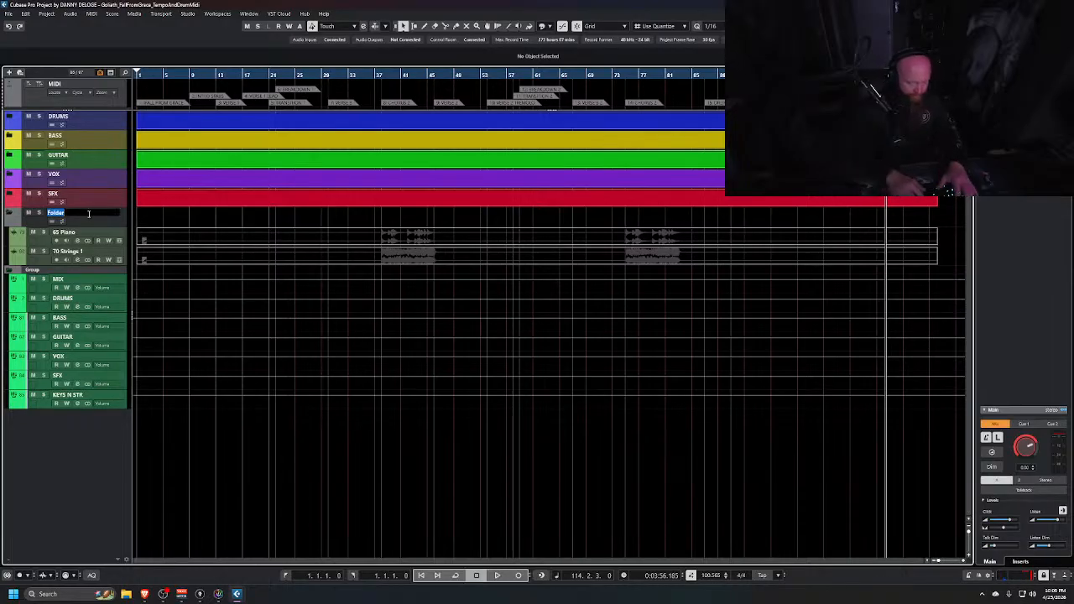
pyautogui.write('KEY N STR')
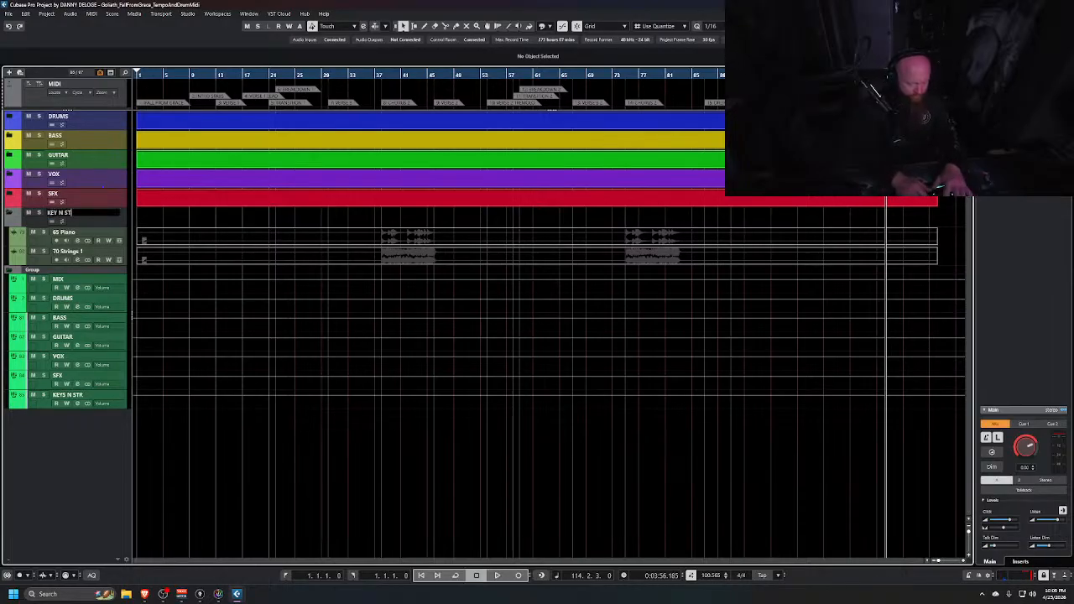
pyautogui.press('Return')
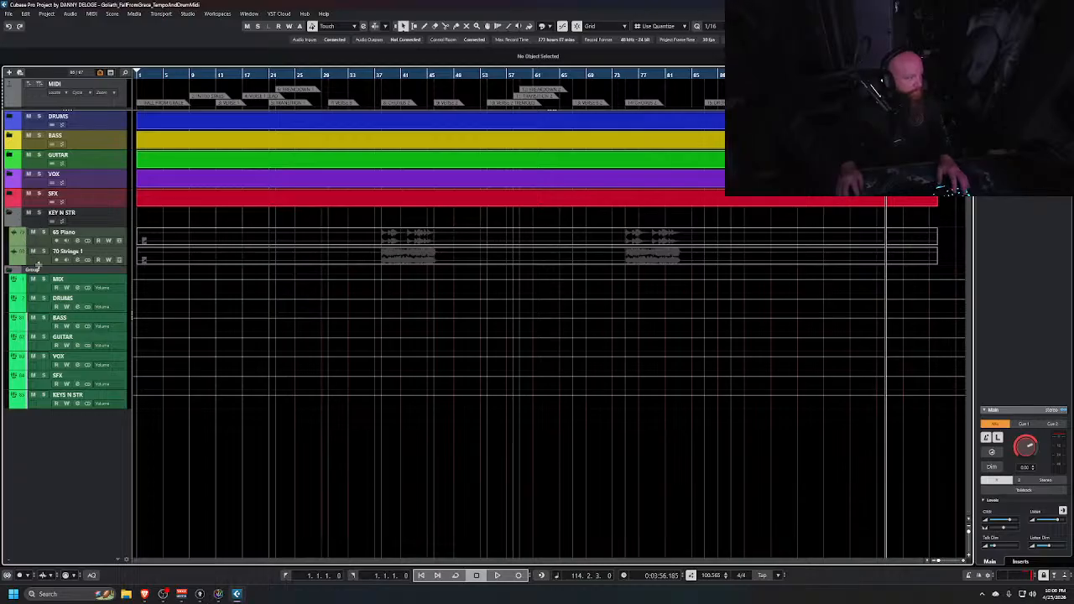
# Colour the KEY N STR folder and its tracks orange, then collapse the folder
pyautogui.press('r')
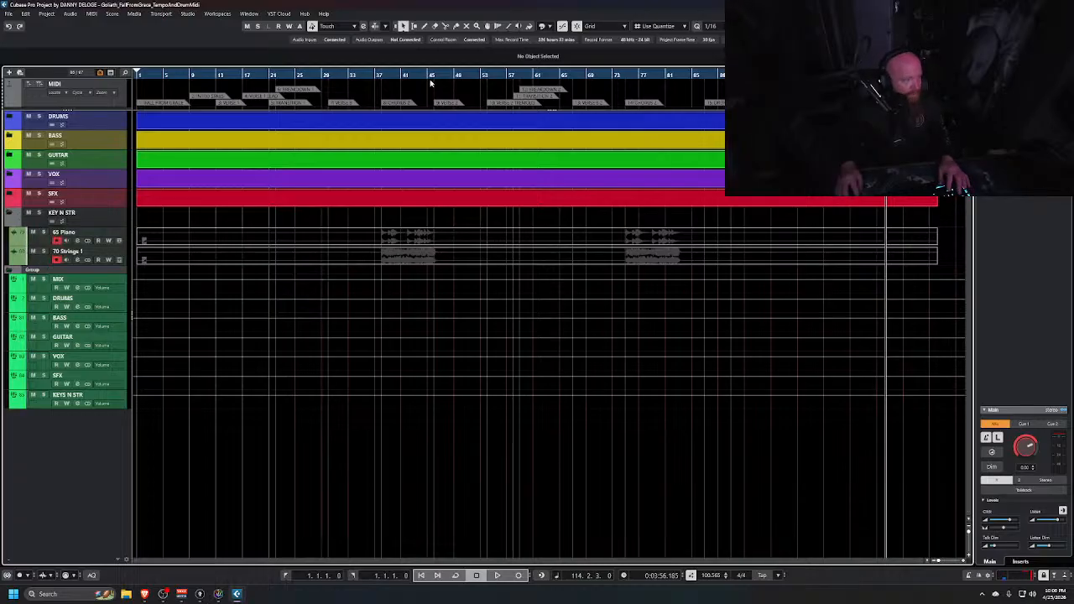
pyautogui.click(545, 26)
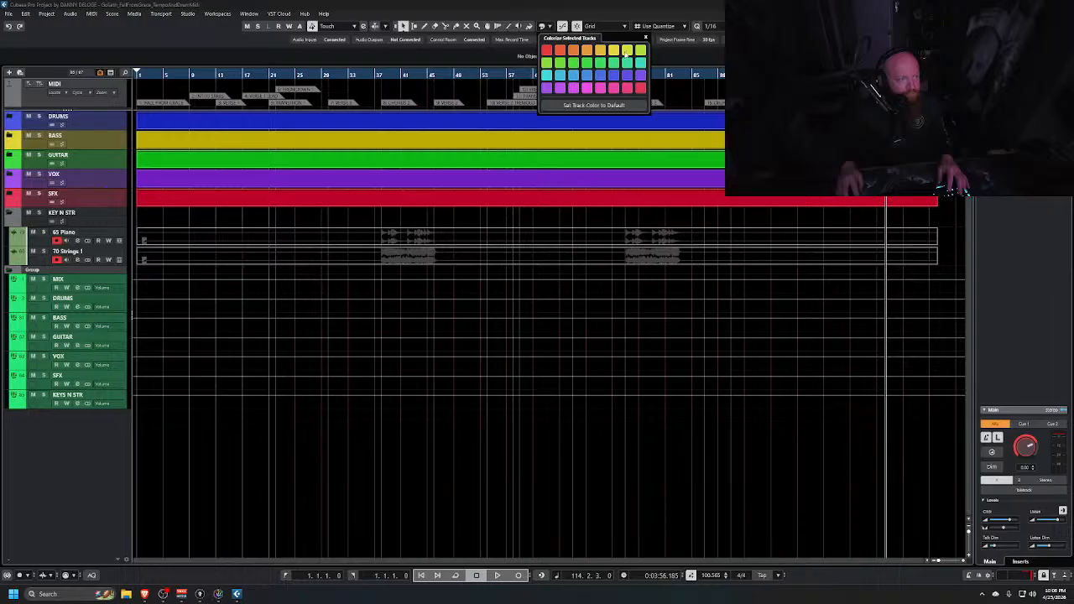
pyautogui.click(573, 51)
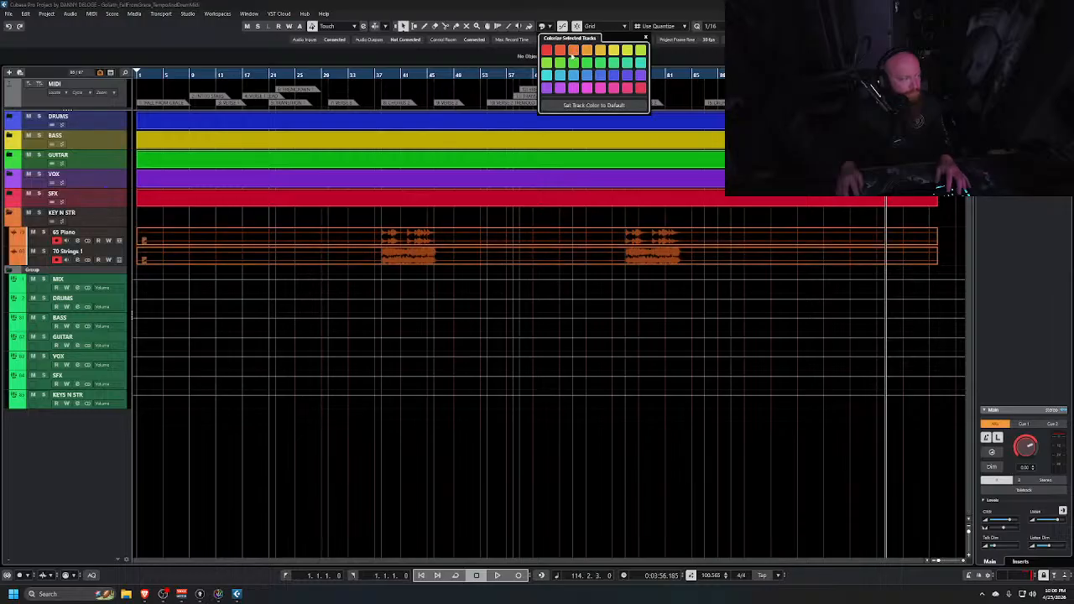
pyautogui.click(7, 214)
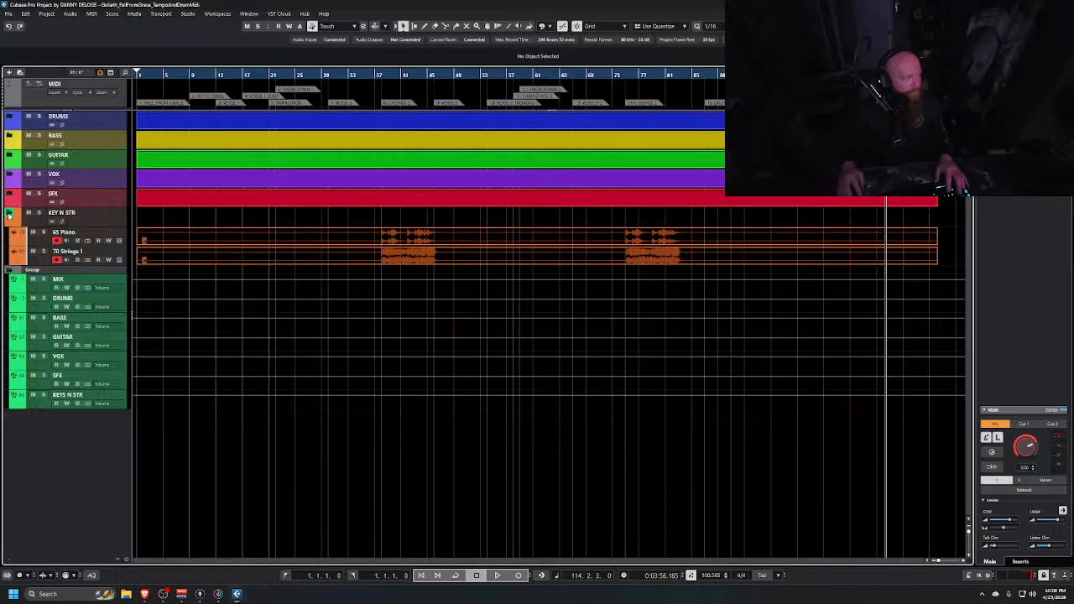
pyautogui.click(8, 214)
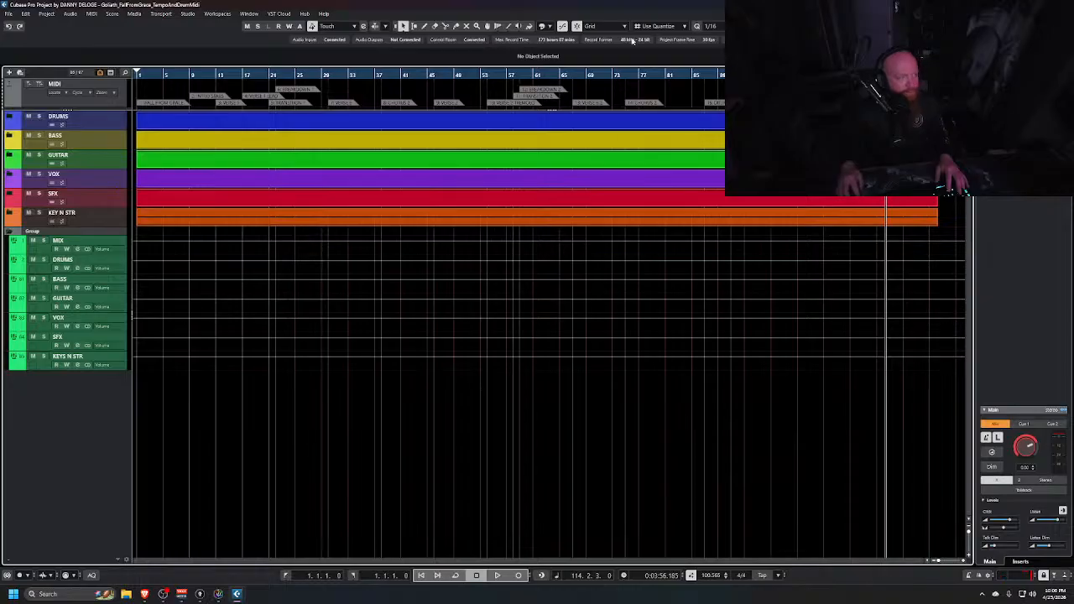
# Hide the Group tracks folder from the project window and fit the folder tracks to the window height
pyautogui.hotkey('ctrl', 'alt', 'l')
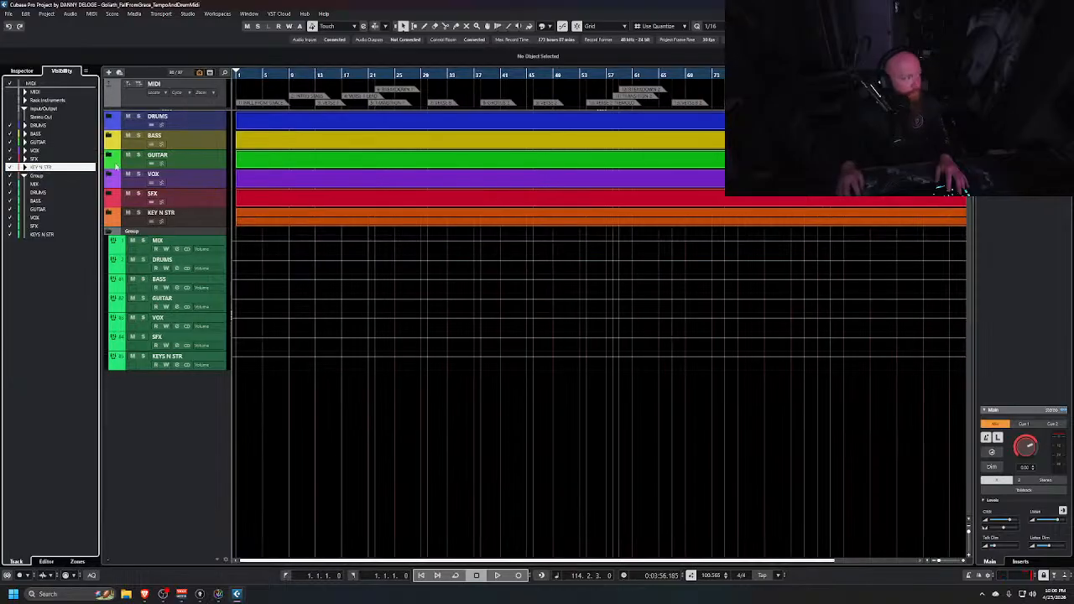
pyautogui.click(10, 176)
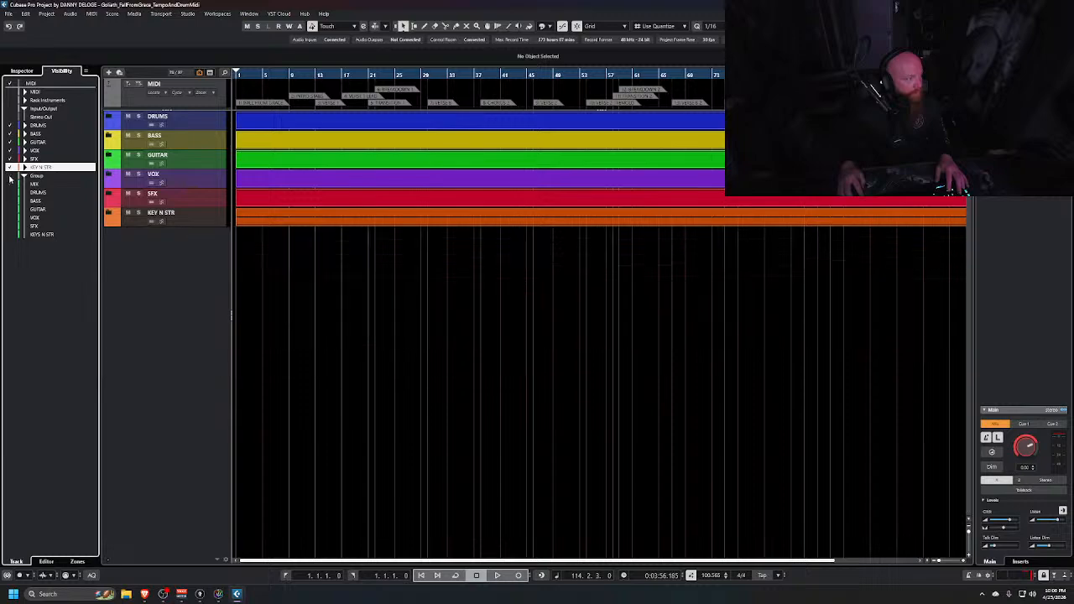
pyautogui.hotkey('ctrl', 'alt', 'l')
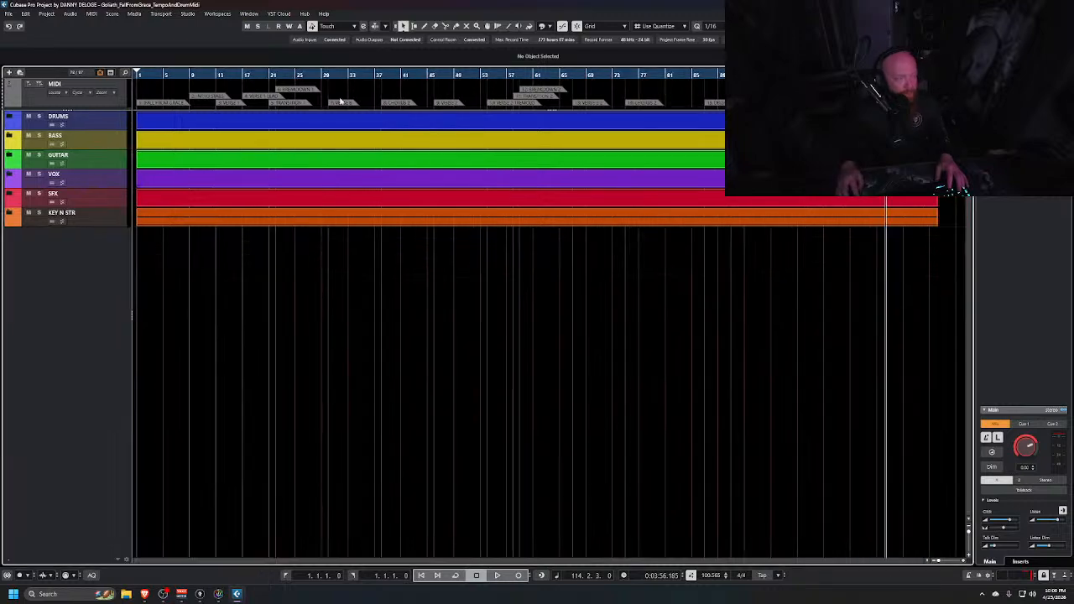
pyautogui.hotkey('shift', 'h')
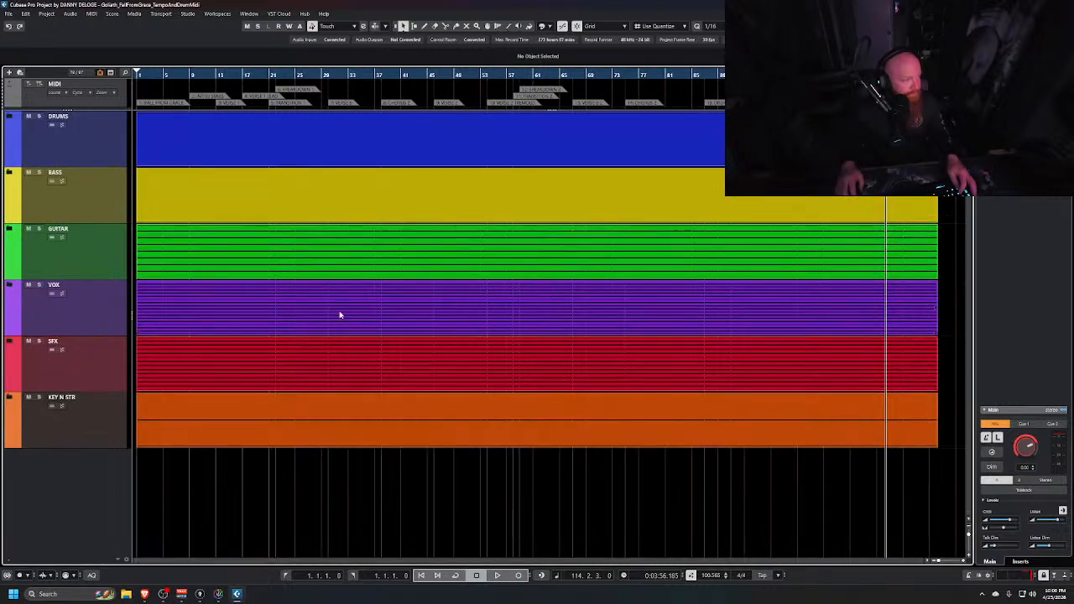
# In the second MixConsole, hide the DRUMS, BASS, GUITAR, VOX, SFX and KEY N STR folder channels
pyautogui.hotkey('alt', 'Tab')
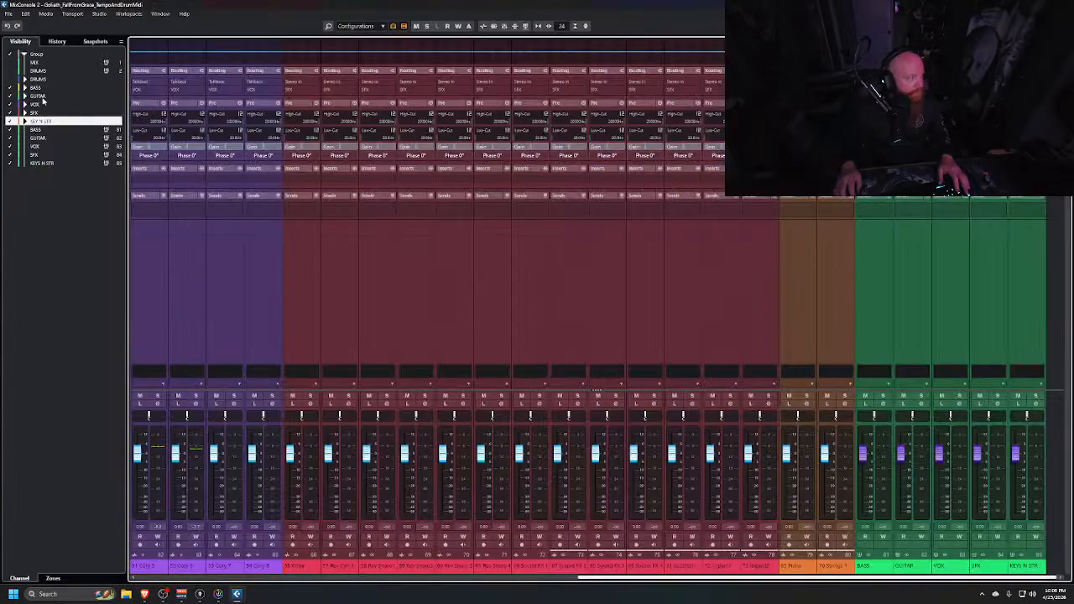
pyautogui.click(9, 88)
pyautogui.click(10, 95)
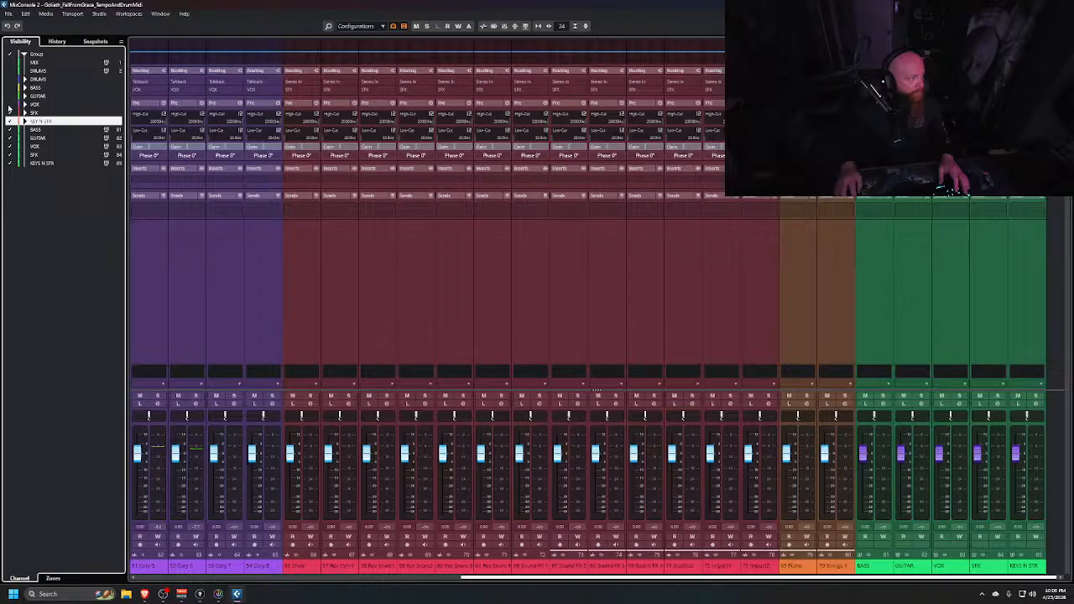
pyautogui.click(10, 104)
pyautogui.click(10, 113)
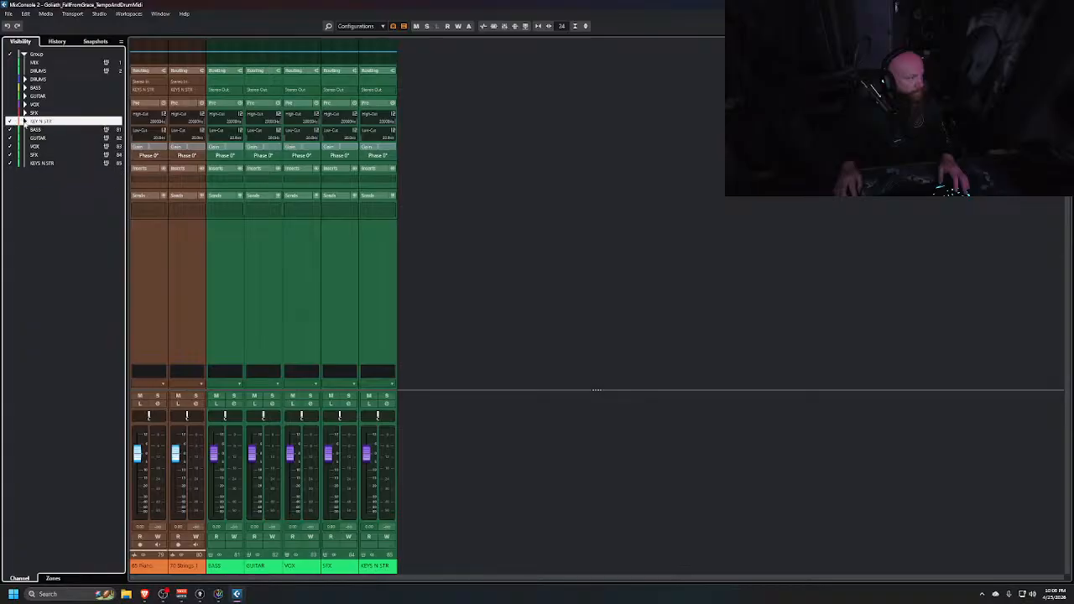
pyautogui.click(9, 121)
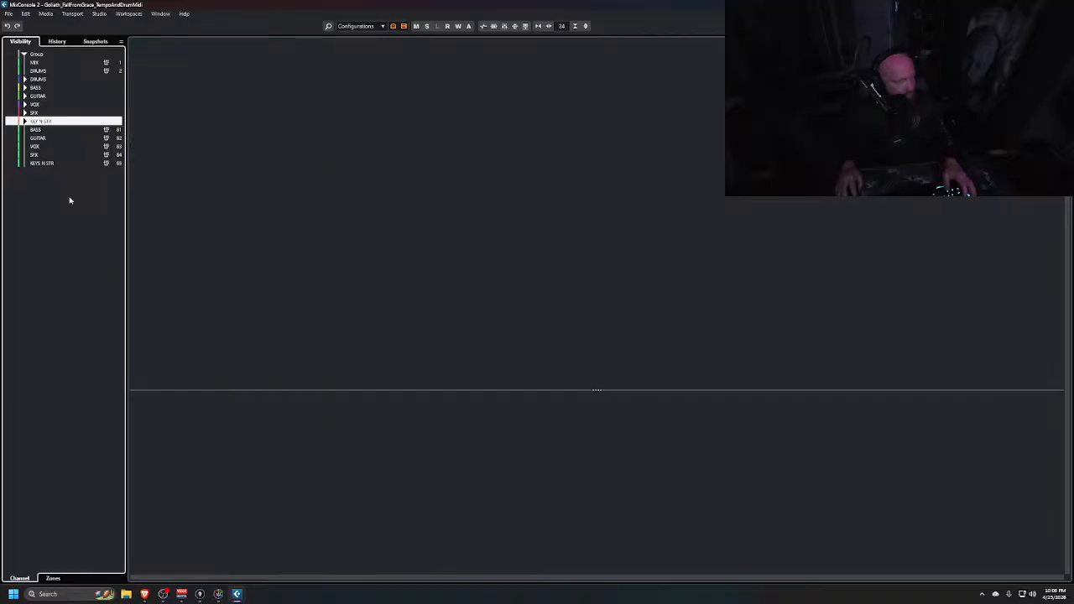
# Switch to the main MixConsole, collapse the Group folder in the visibility list and hide the left zone
pyautogui.hotkey('alt', 'Tab')
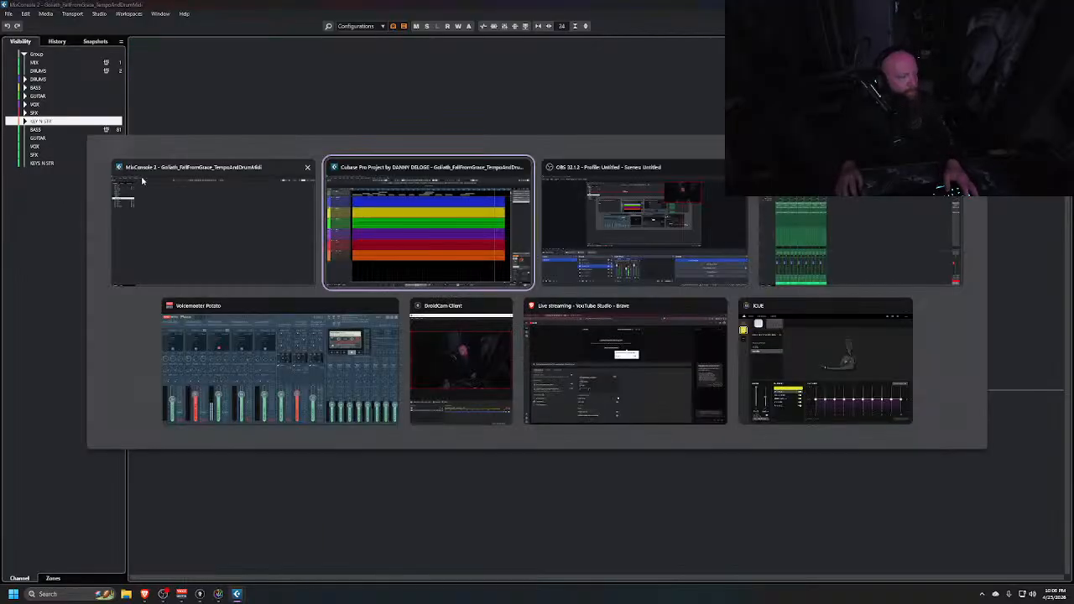
pyautogui.hotkey('alt', 'Tab')
pyautogui.hotkey('alt', 'Tab')
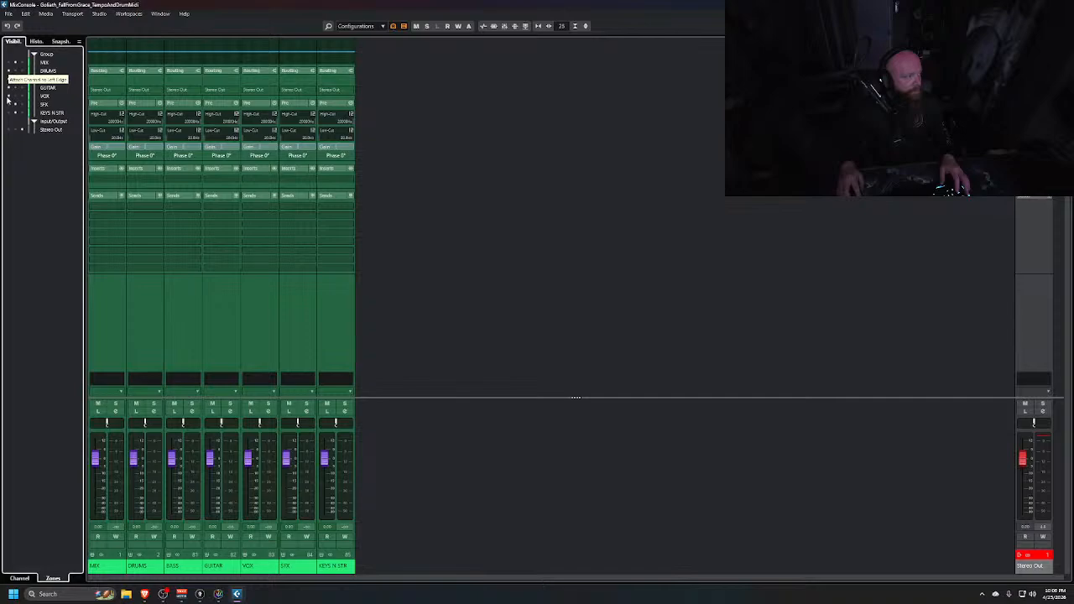
pyautogui.moveTo(6, 113); pyautogui.dragTo(7, 115)
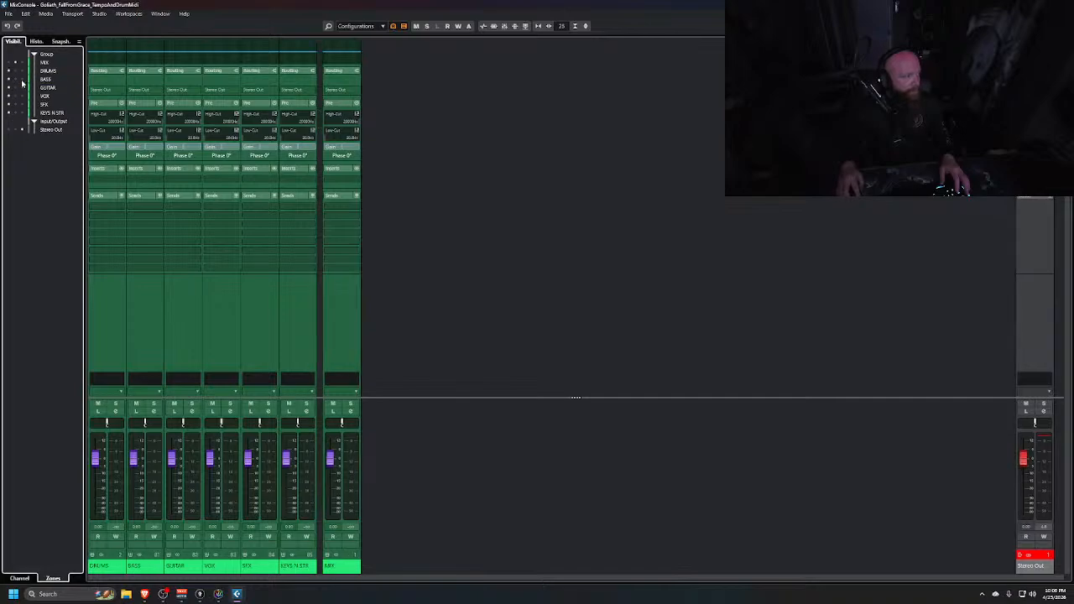
pyautogui.click(33, 54)
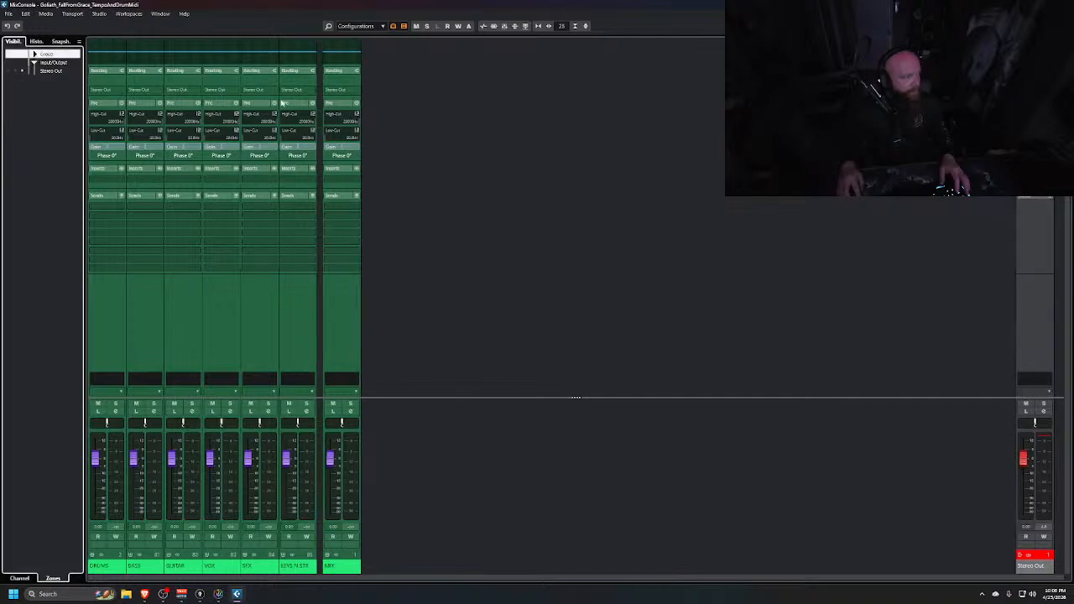
pyautogui.click(1040, 26)
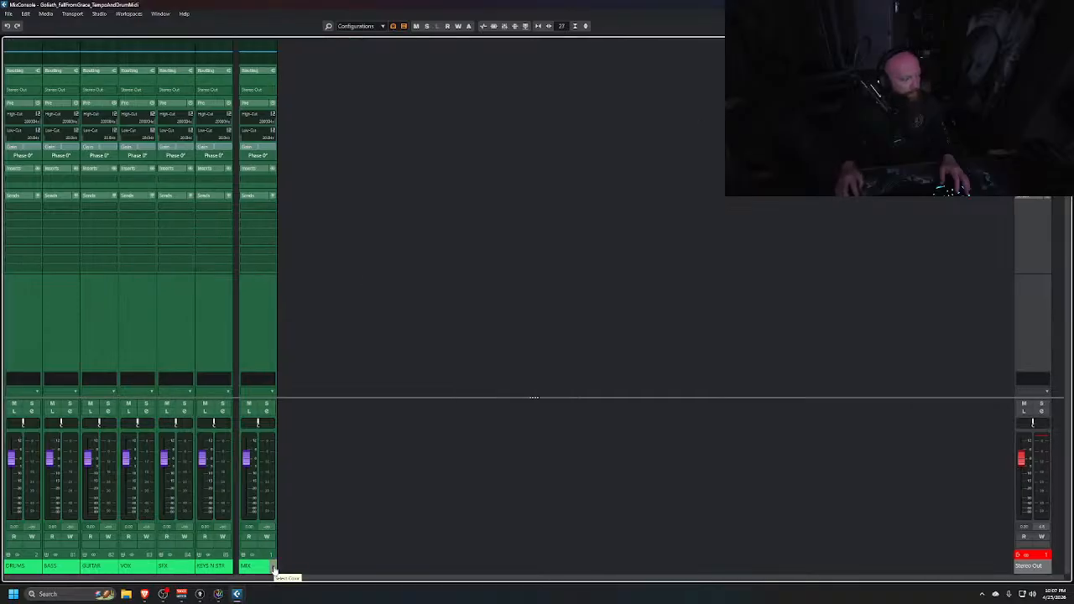
# Colour the MIX group channel pink
pyautogui.click(273, 569)
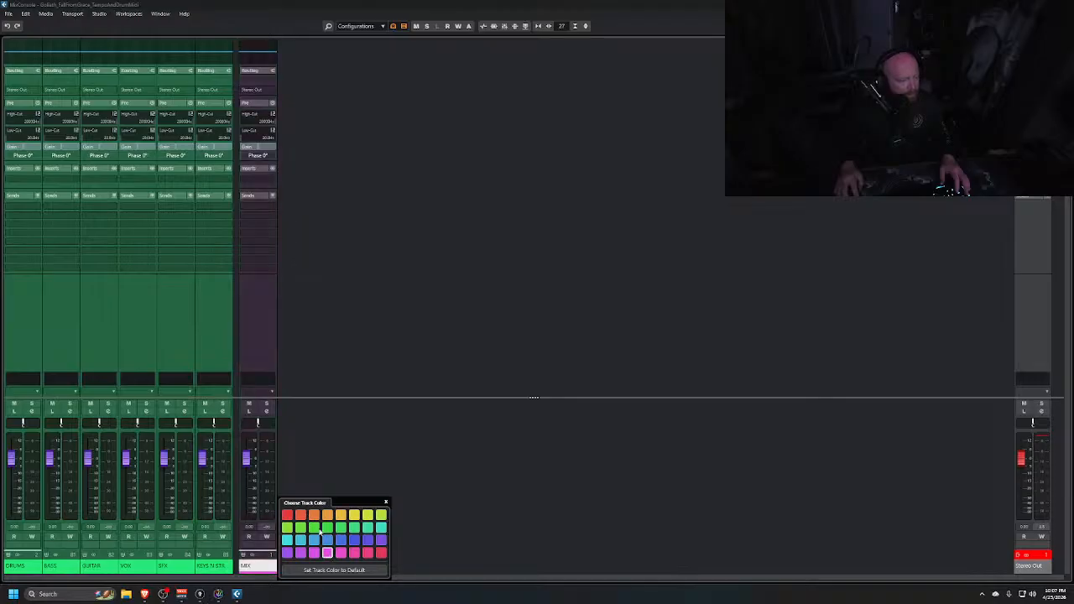
pyautogui.click(328, 554)
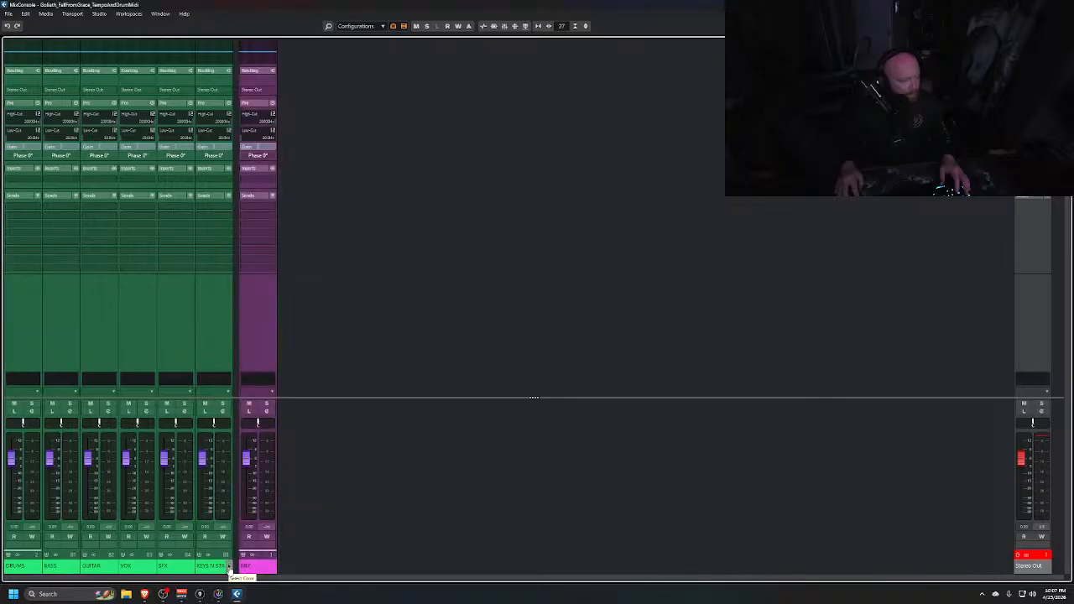
# Colour the KEYS N STR group channel orange and the SFX group channel red
pyautogui.click(229, 569)
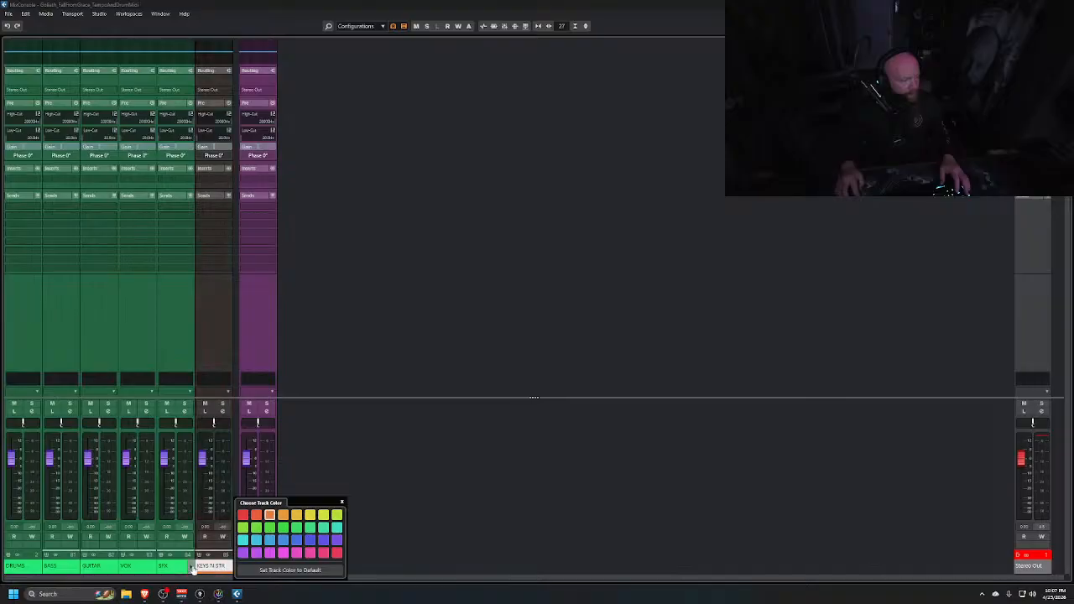
pyautogui.click(191, 569)
pyautogui.click(281, 553)
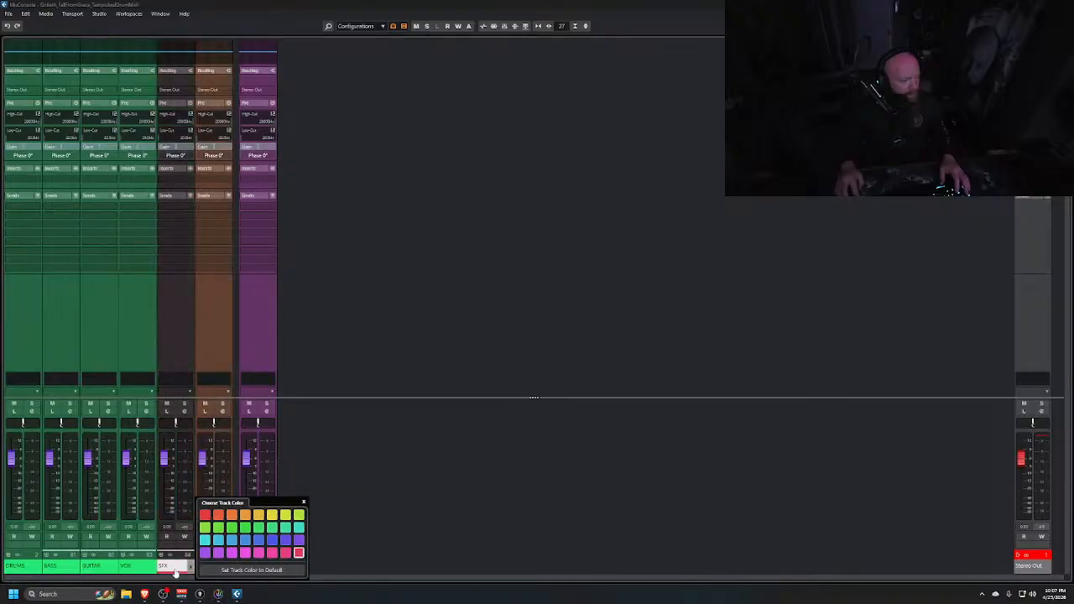
# Colour the VOX group channel purple and the GUITAR group channel green
pyautogui.click(152, 568)
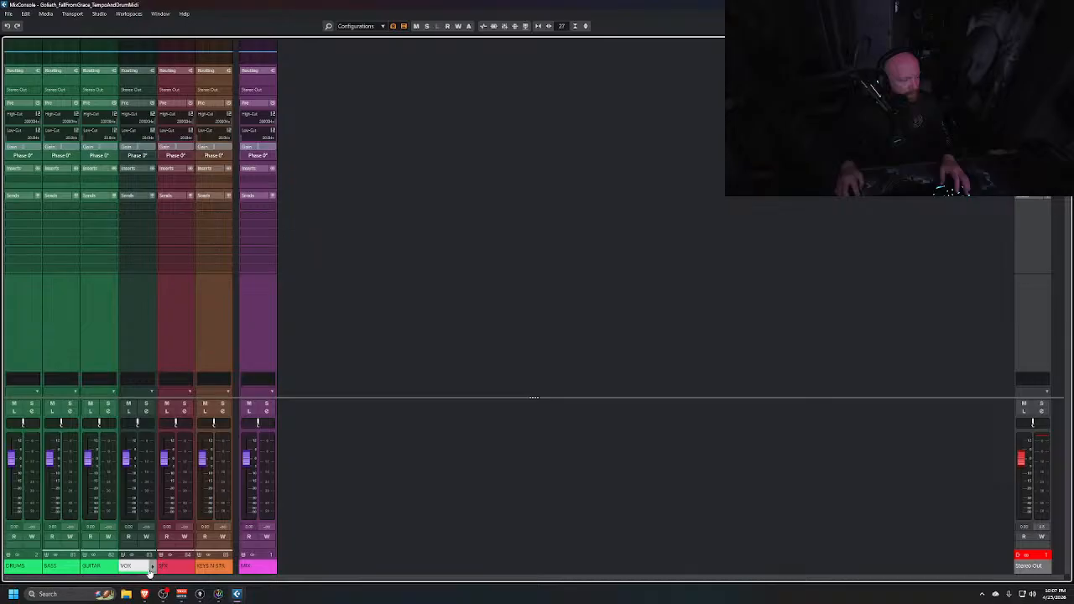
pyautogui.click(153, 568)
pyautogui.click(166, 555)
pyautogui.click(115, 568)
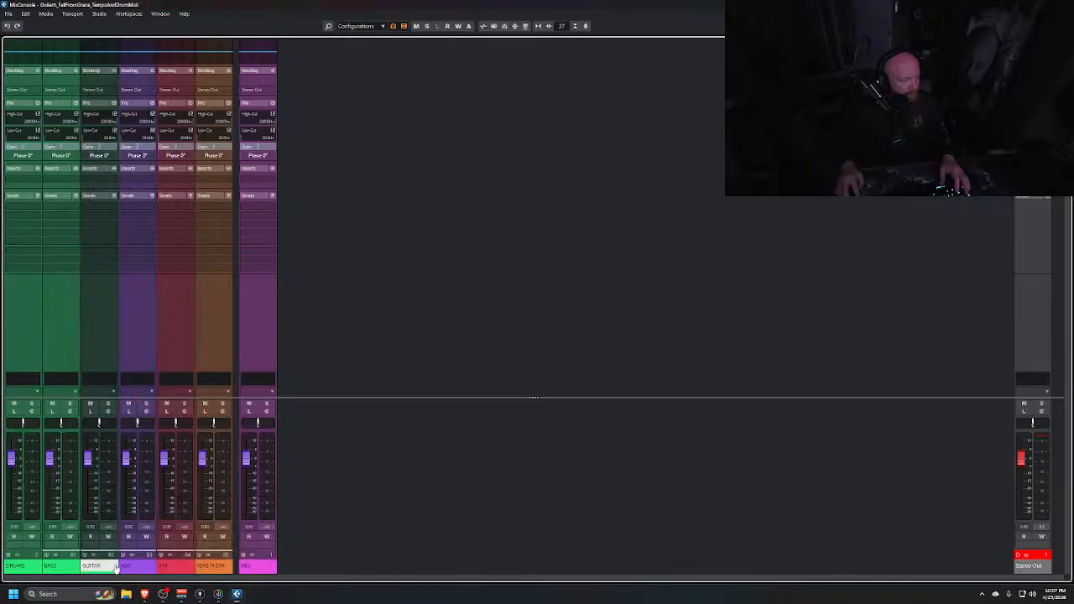
pyautogui.click(115, 568)
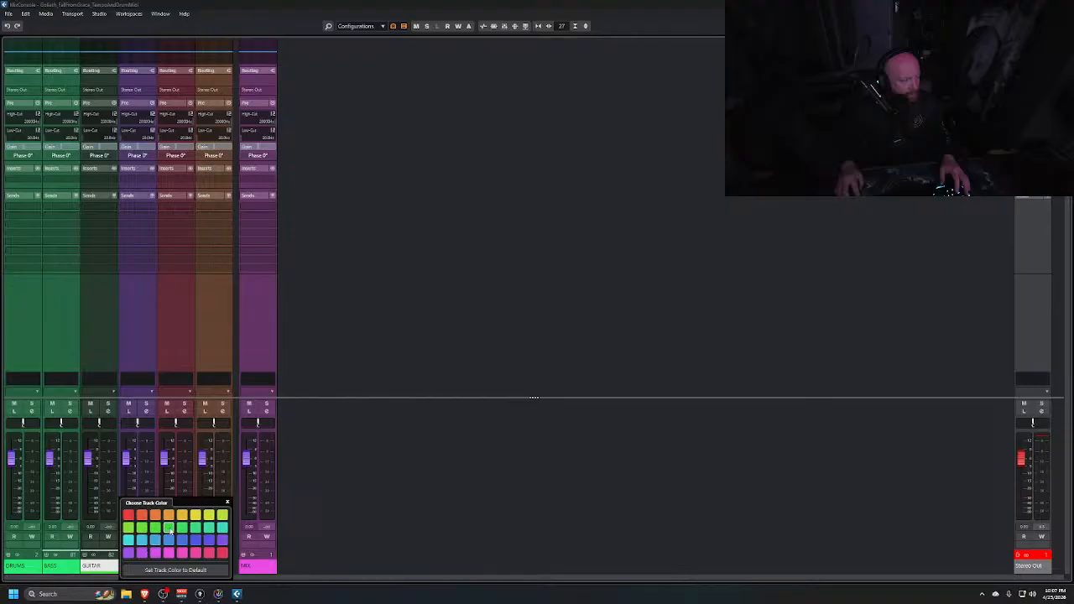
# Colour the BASS group channel yellow and the DRUMS group channel blue
pyautogui.click(76, 567)
pyautogui.click(157, 514)
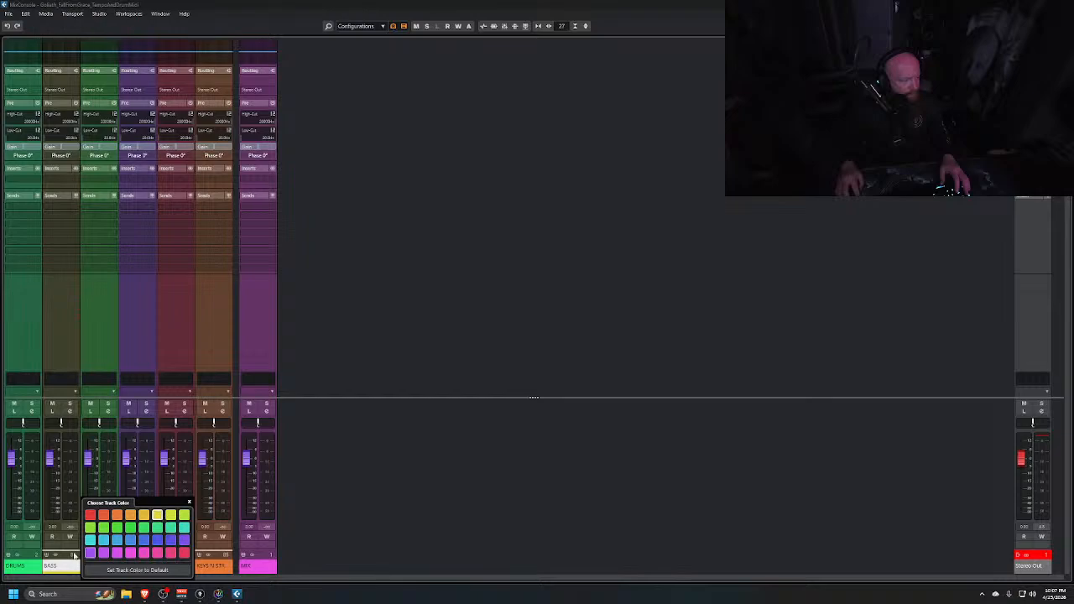
pyautogui.click(37, 567)
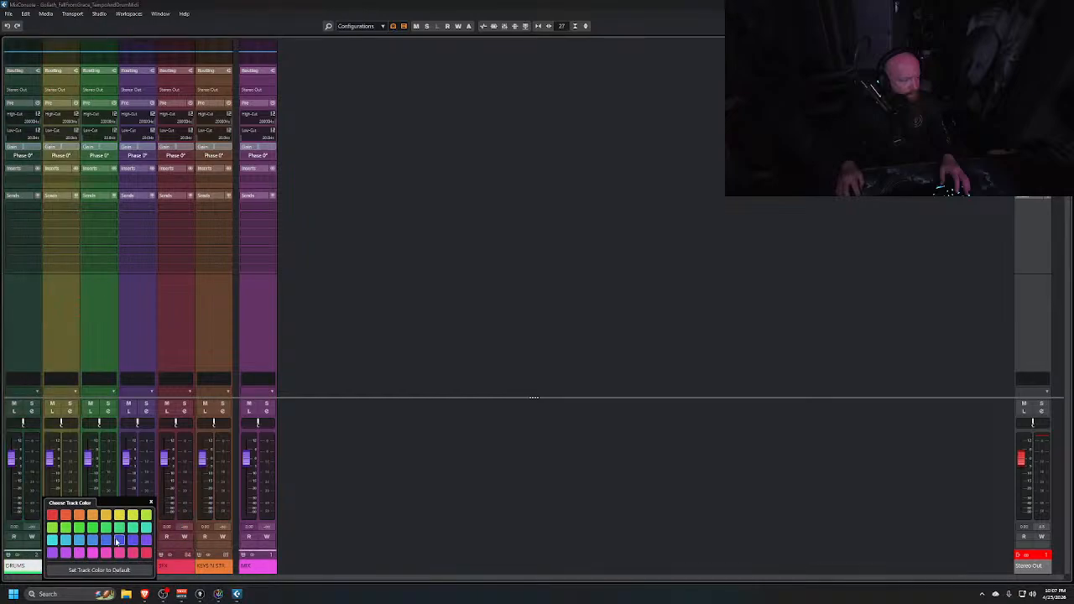
pyautogui.click(118, 541)
pyautogui.click(381, 361)
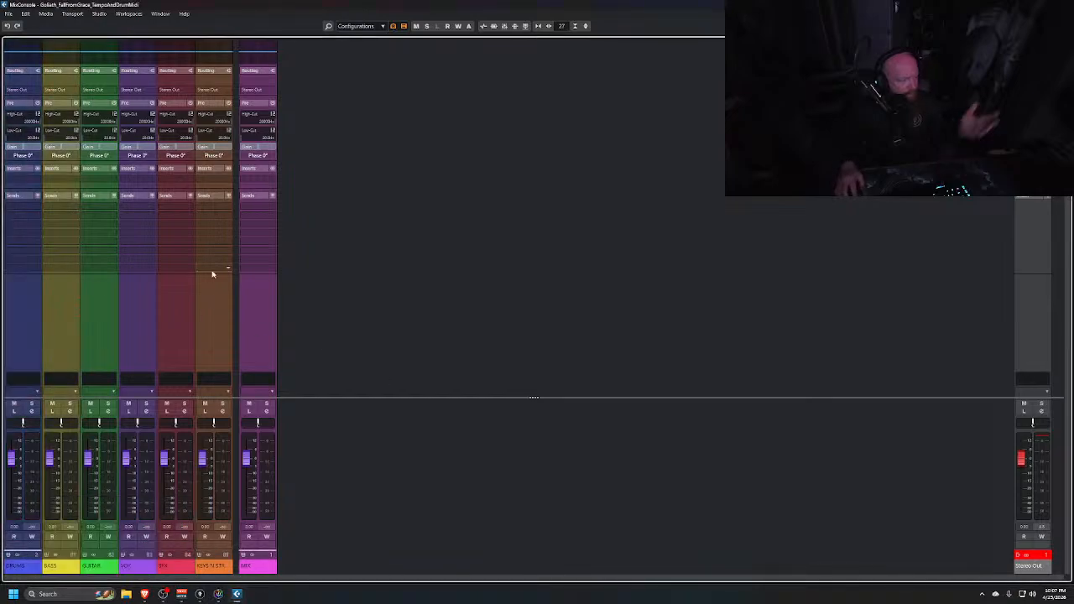
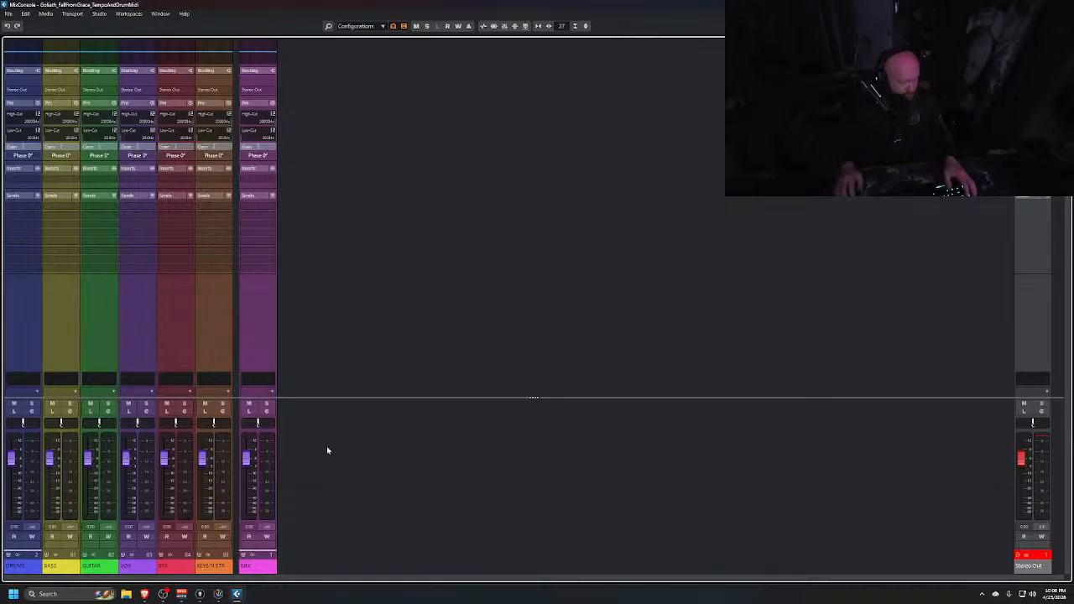
# In the second MixConsole, toggle the visibility of the DRUMS, GUITAR and VOX folder channels
pyautogui.hotkey('alt', 'Tab')
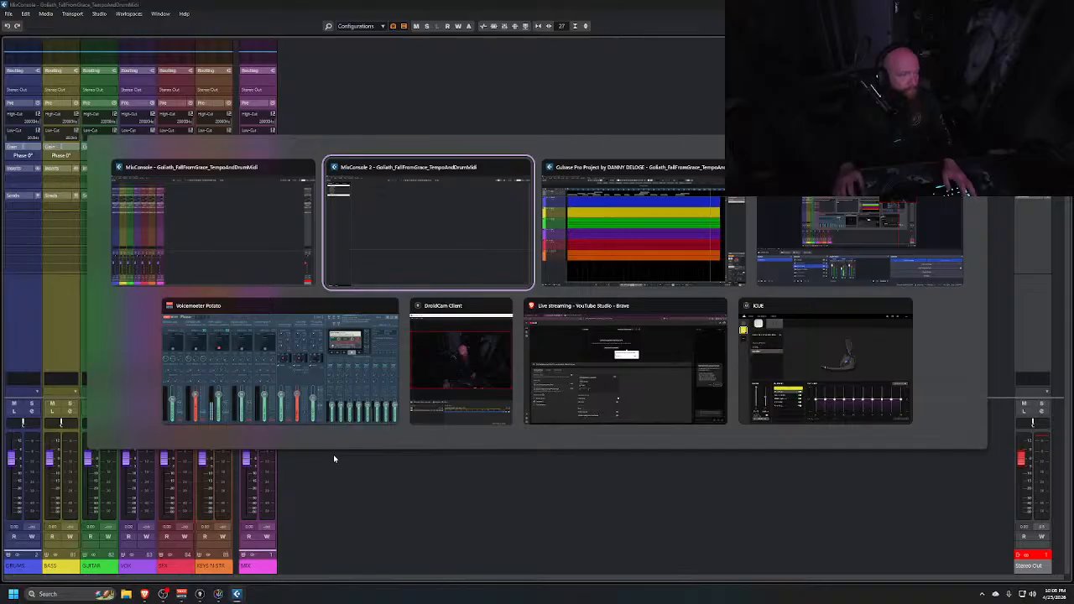
pyautogui.click(417, 221)
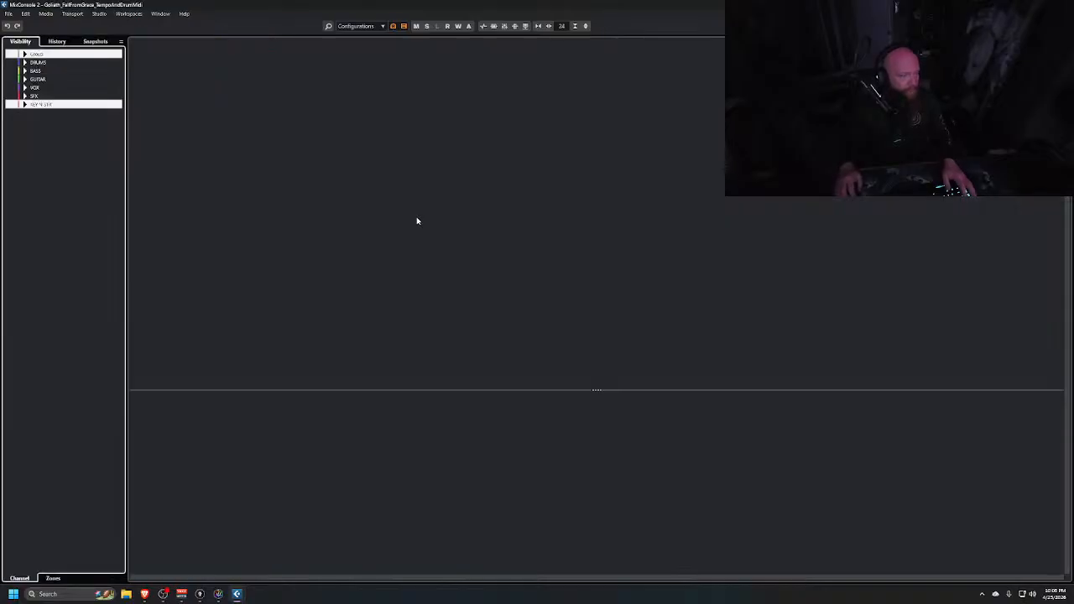
pyautogui.click(12, 63)
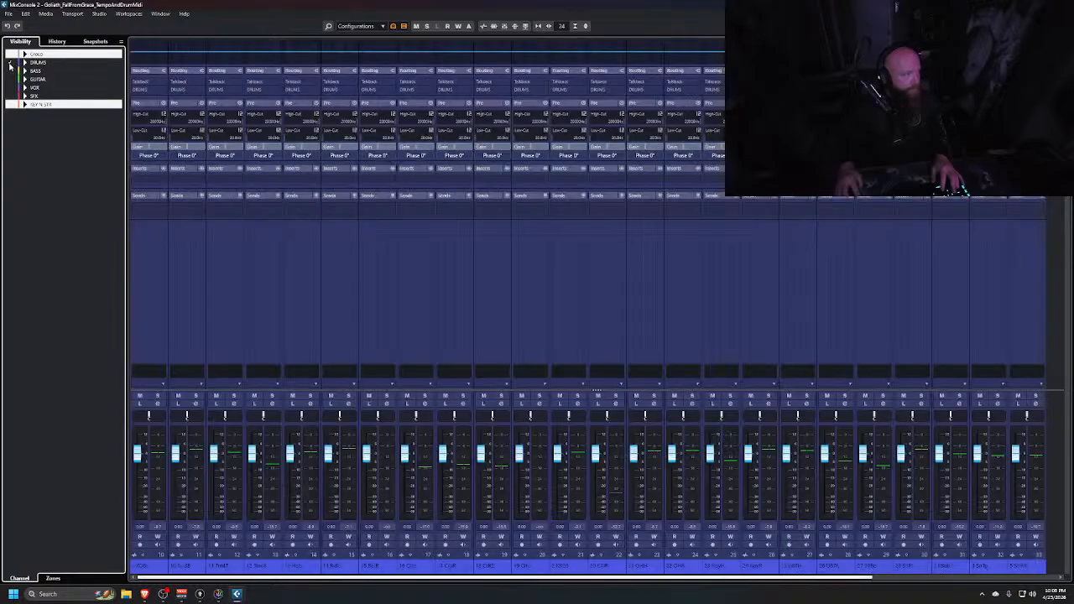
pyautogui.click(11, 64)
pyautogui.click(11, 88)
pyautogui.click(11, 80)
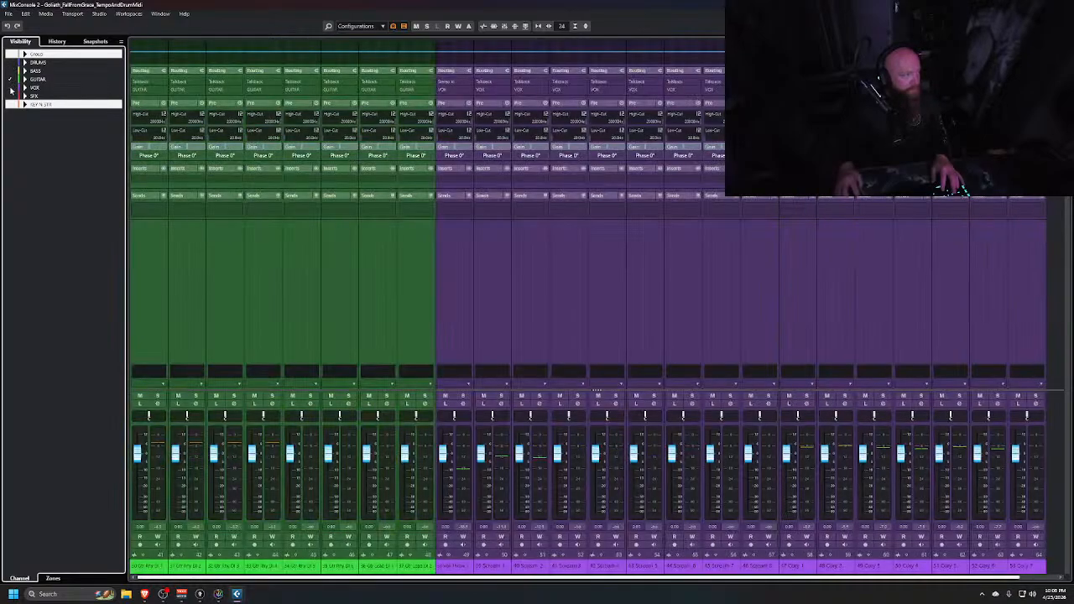
pyautogui.click(11, 88)
# Expand the GUITAR folder track in the project window and enlarge its track heights
pyautogui.hotkey('alt', 'Tab')
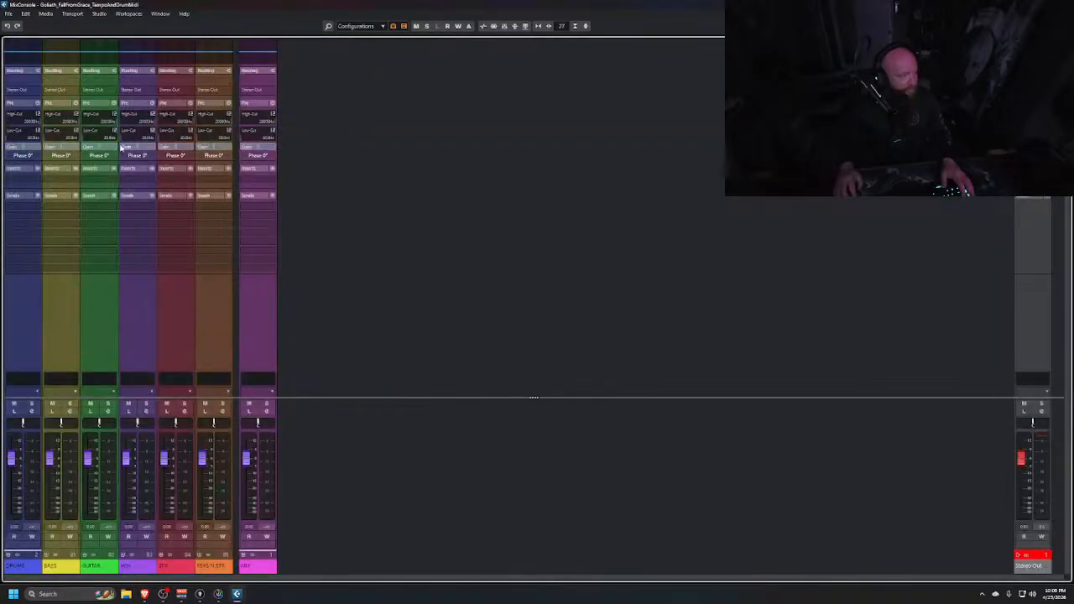
pyautogui.hotkey('alt', 'Tab')
pyautogui.hotkey('alt', 'Tab')
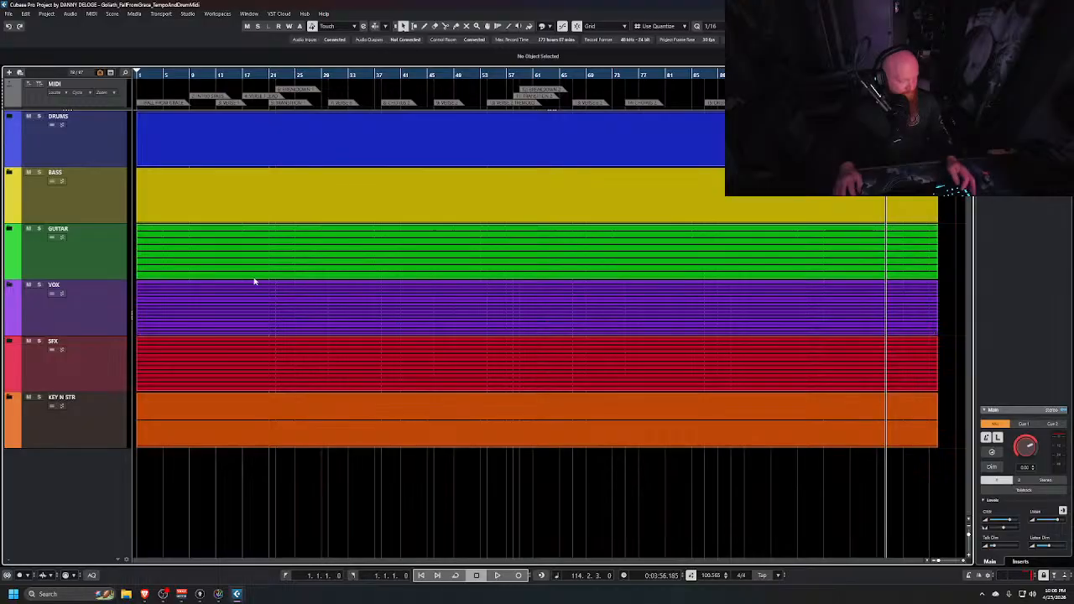
pyautogui.scroll(-3, 224, 272)
pyautogui.click(8, 126)
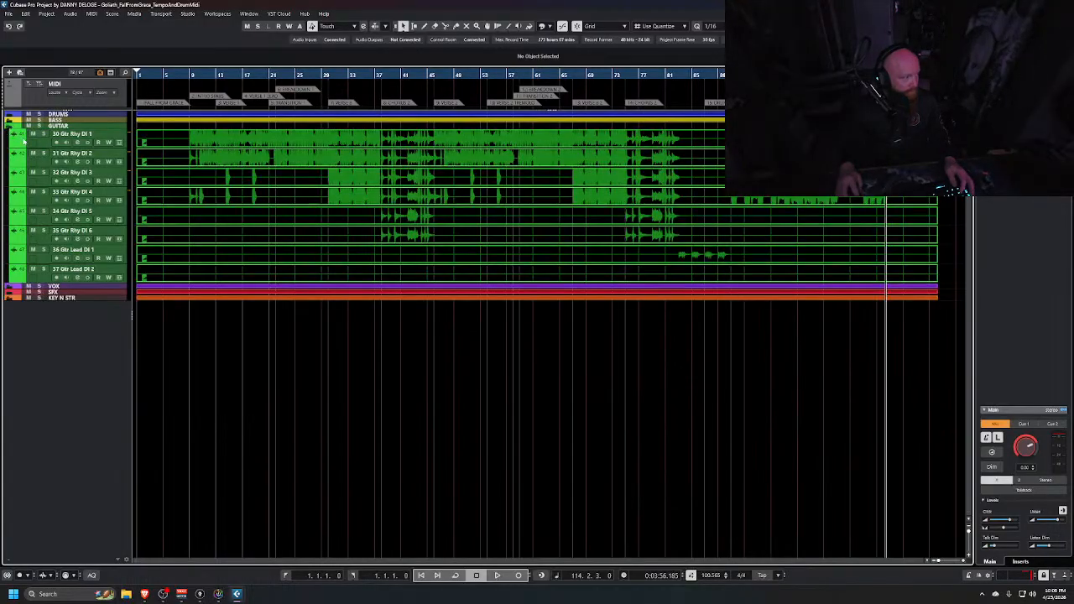
pyautogui.scroll(3, 223, 321)
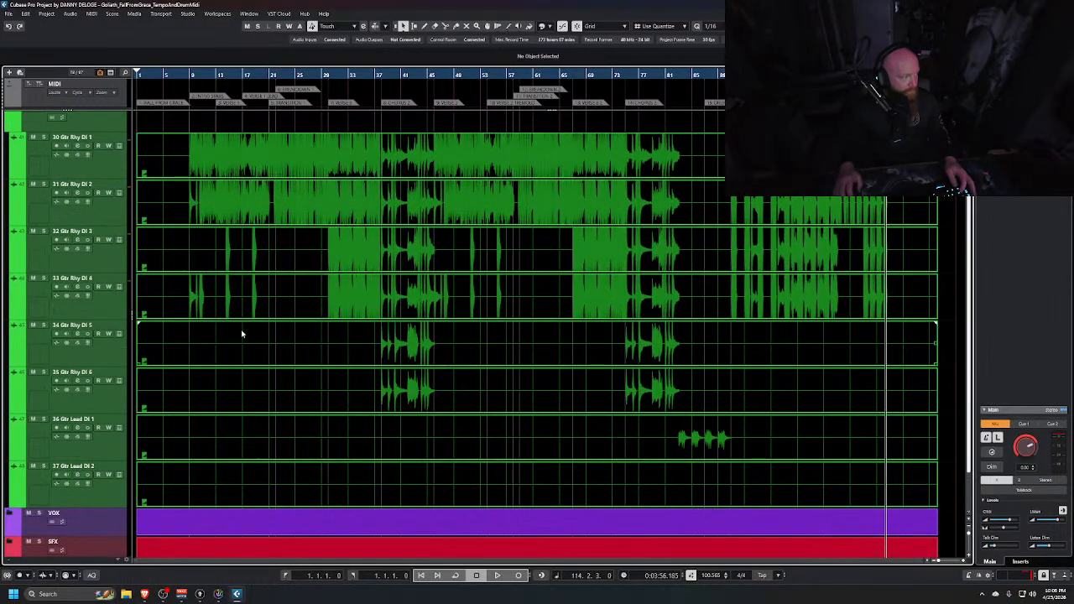
pyautogui.scroll(2, 277, 331)
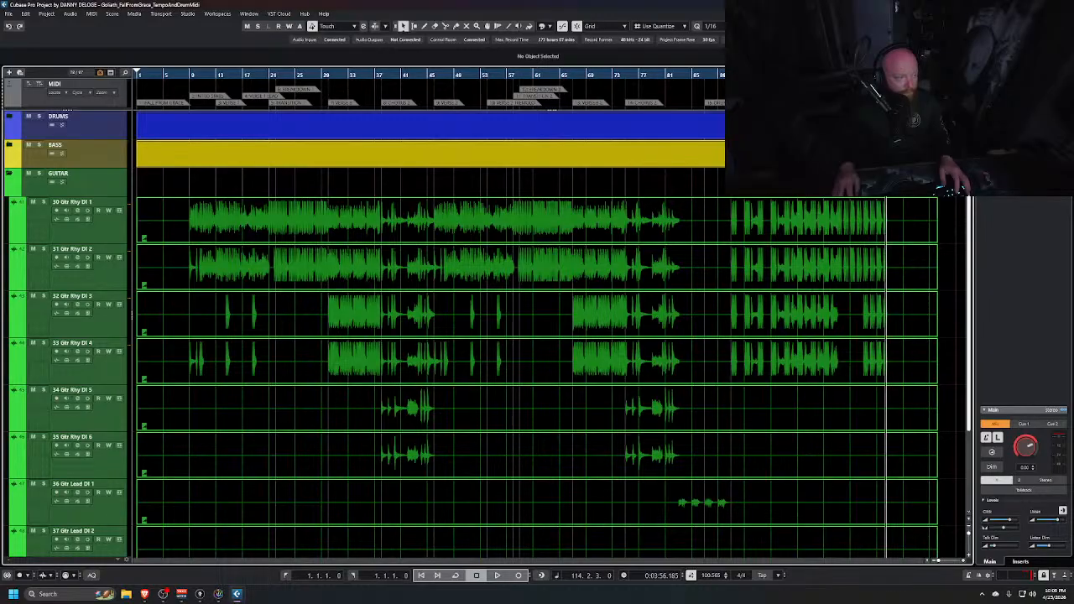
pyautogui.scroll(5, 319, 242)
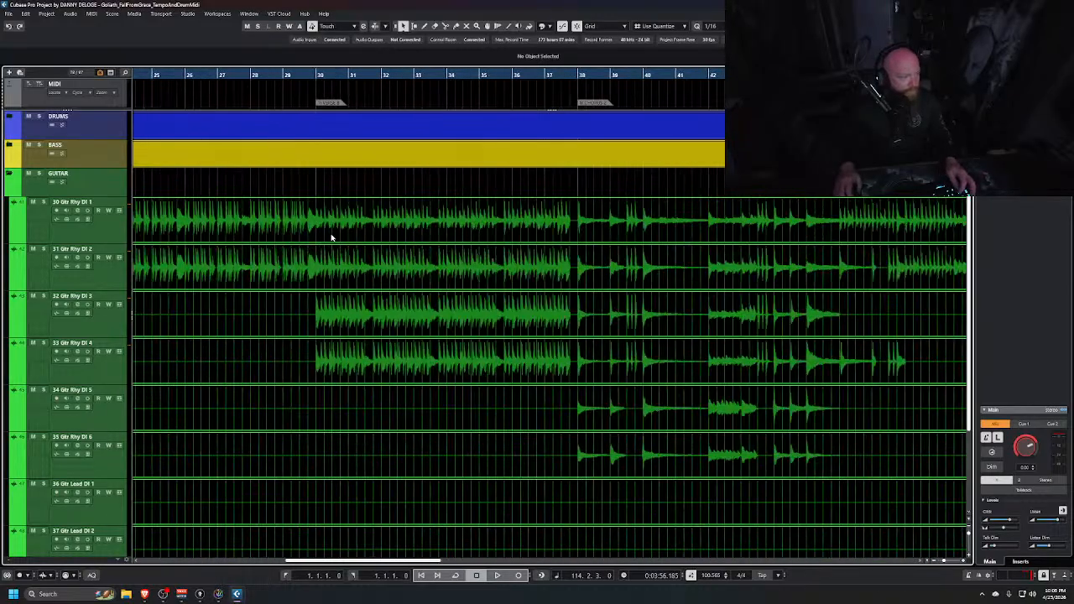
# Zoom and scroll through the guitar DI tracks to inspect their waveforms
pyautogui.hscroll(-4, 331, 238)
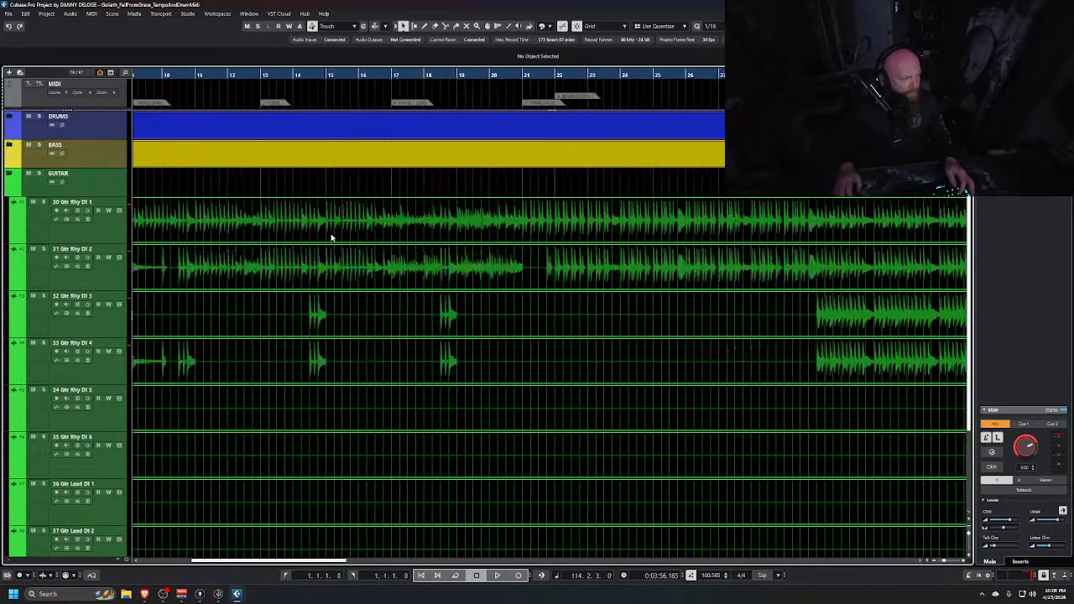
pyautogui.scroll(-5, 331, 239)
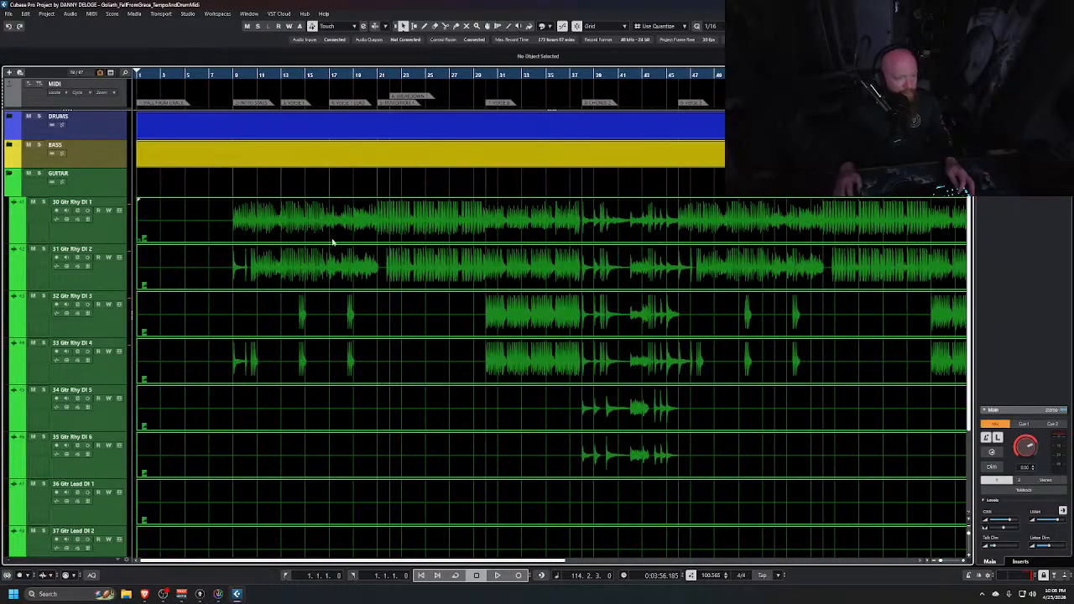
pyautogui.scroll(10, 450, 286)
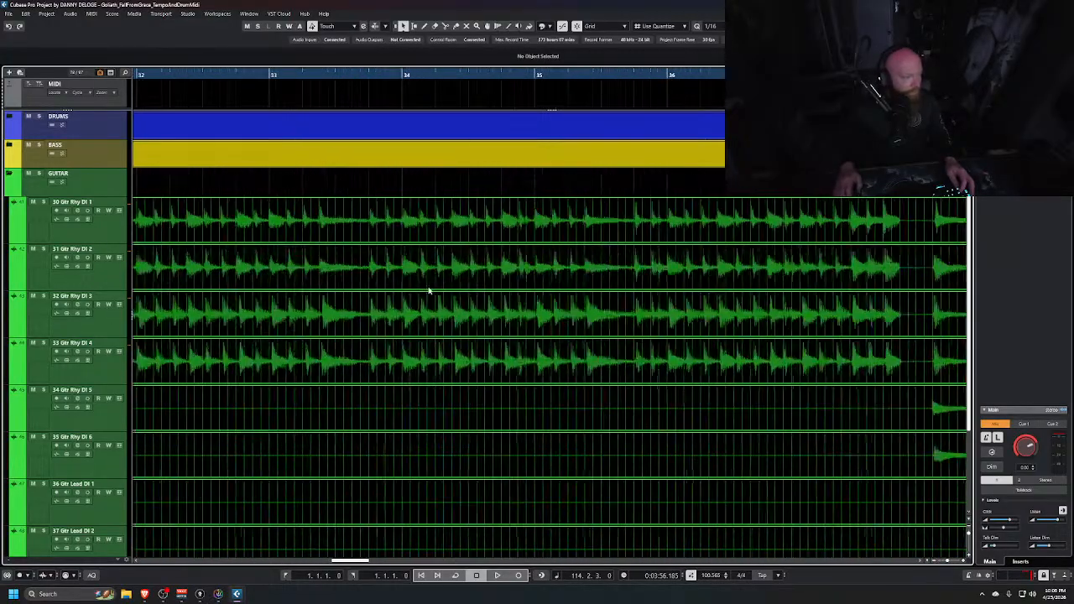
pyautogui.scroll(-3, 411, 273)
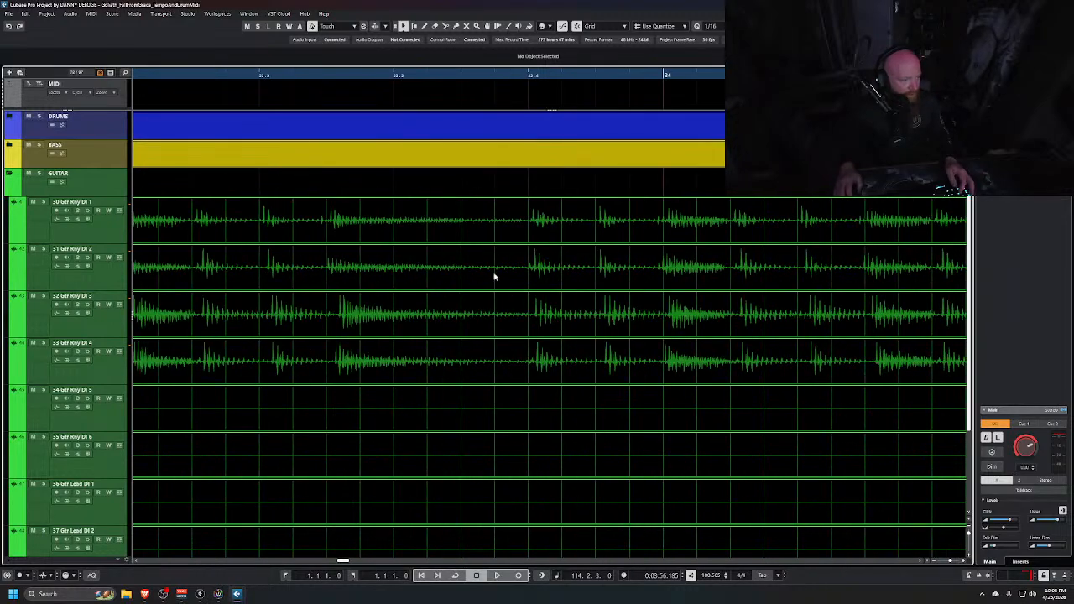
pyautogui.hscroll(-3, 406, 315)
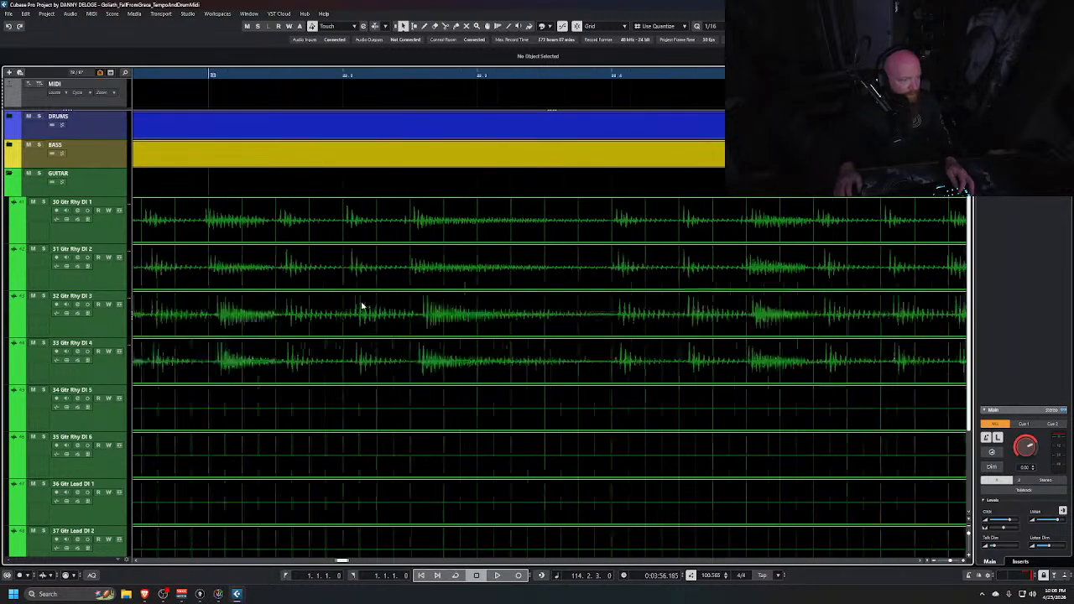
pyautogui.scroll(5, 494, 248)
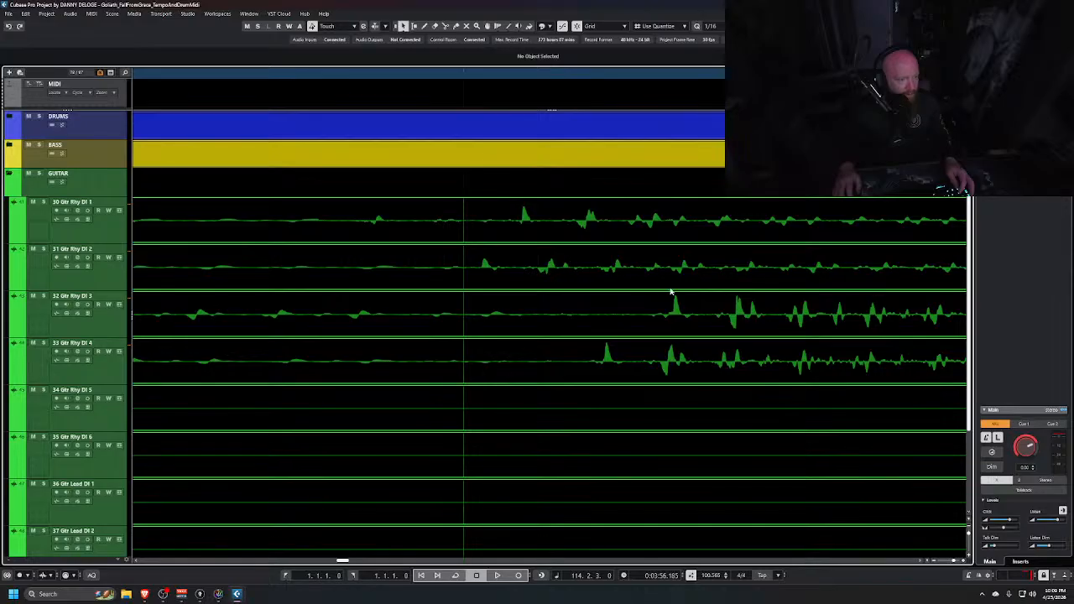
pyautogui.scroll(-8, 628, 359)
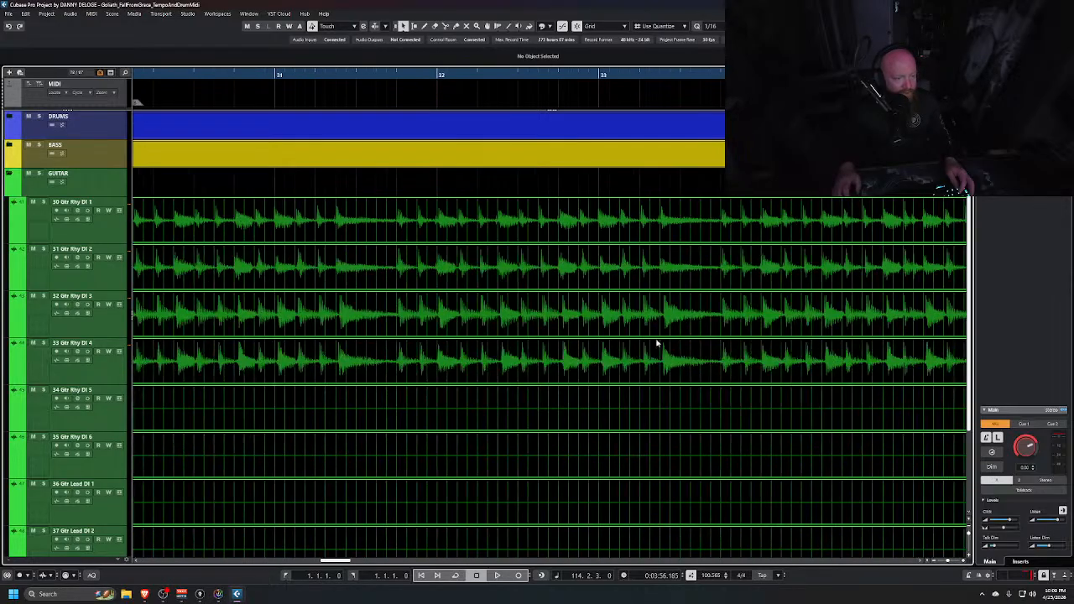
pyautogui.scroll(-5, 650, 334)
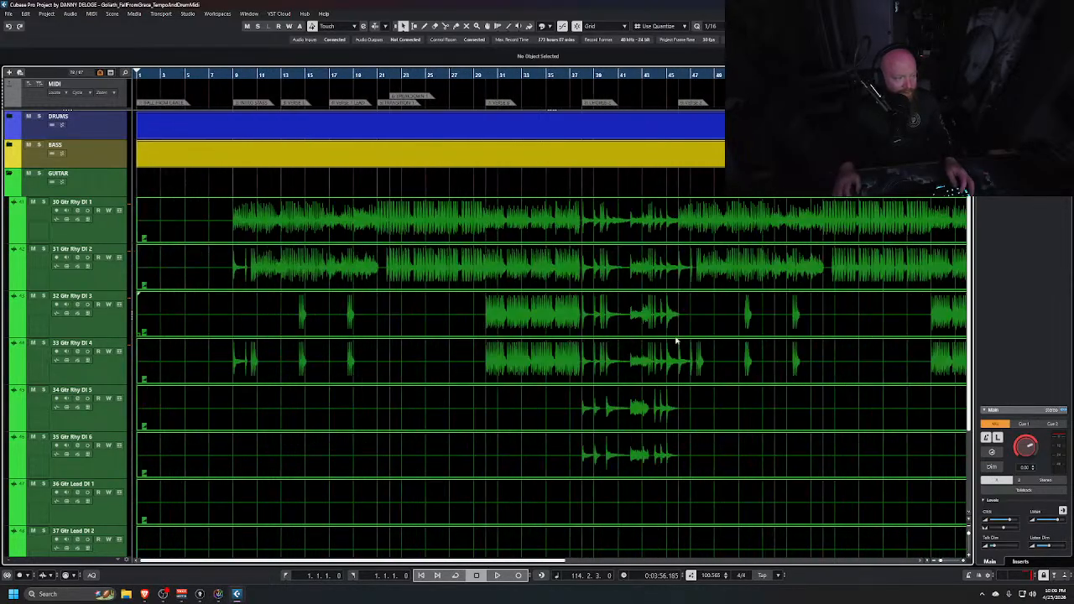
pyautogui.hscroll(5, 681, 343)
pyautogui.hscroll(-5, 682, 342)
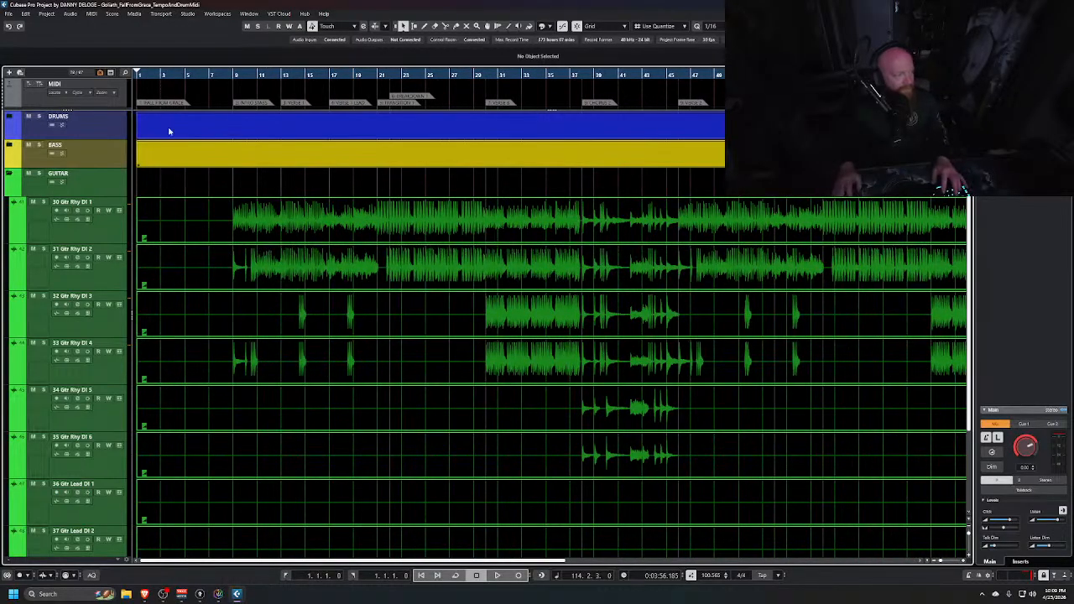
# Set the project cursor to bar 9 and audition the guitar tracks from there
pyautogui.click(232, 73)
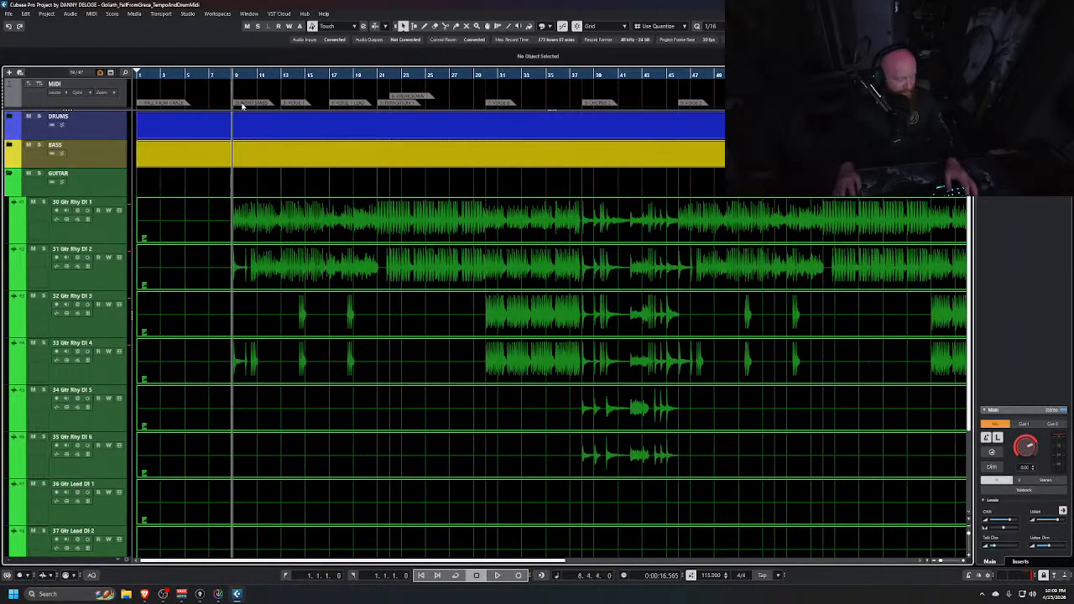
pyautogui.hotkey('alt', 'Tab')
pyautogui.click(345, 208)
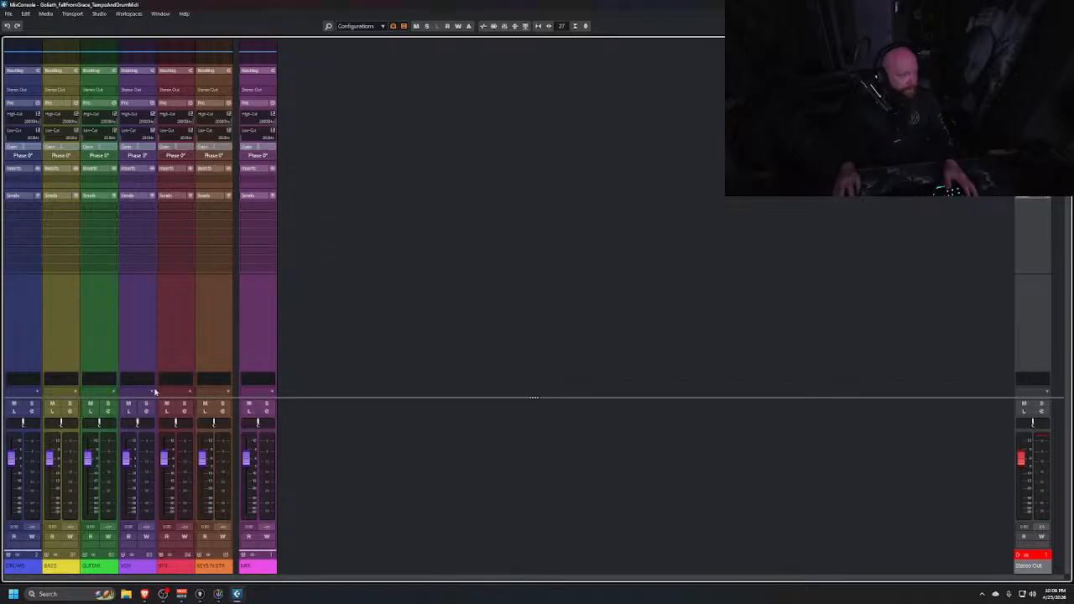
pyautogui.hotkey('alt', 'Tab')
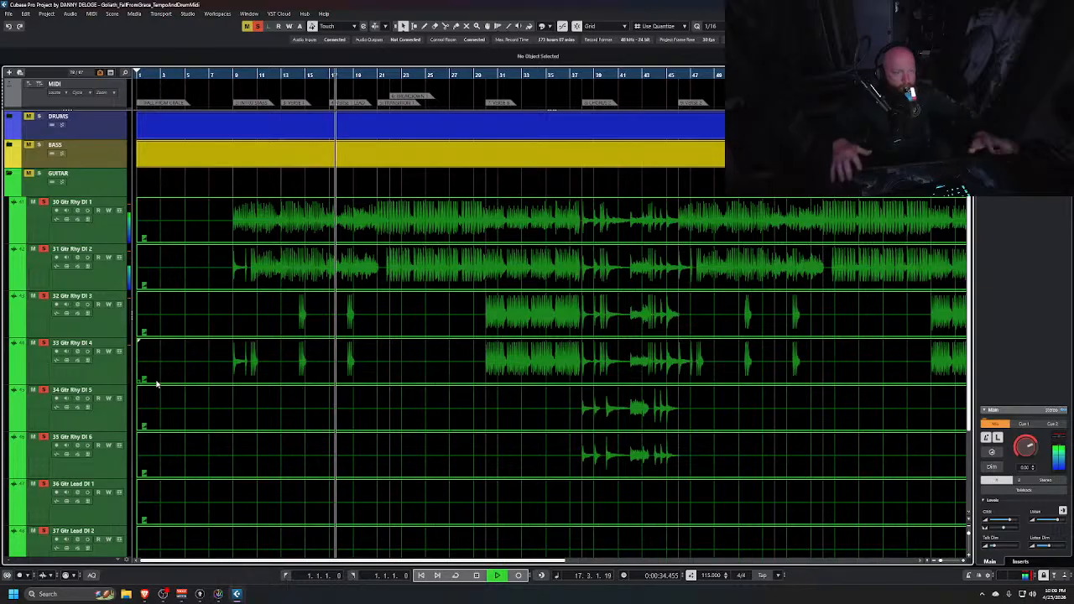
pyautogui.press('space')
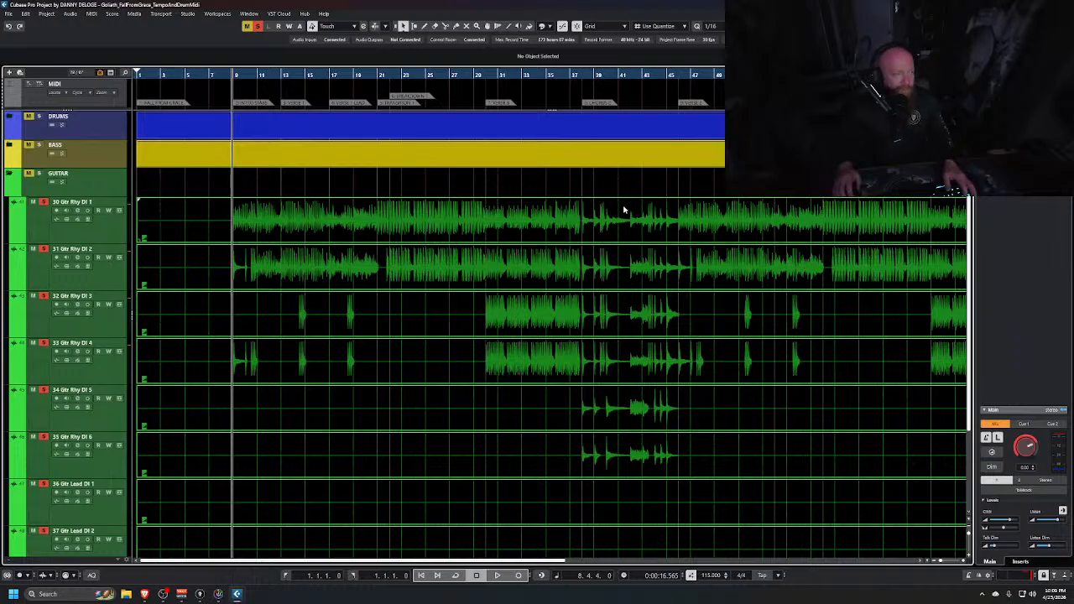
# Open the Channel inspector for 30 Gtr Rhy DI 1 and insert Fortin Nameless Suite X
pyautogui.click(1022, 26)
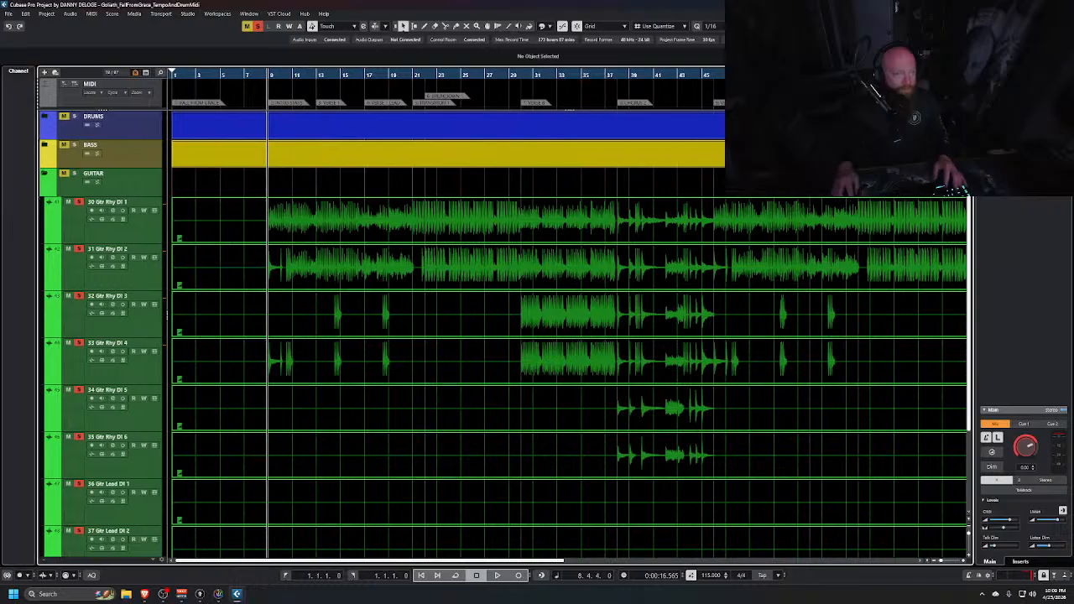
pyautogui.click(121, 235)
pyautogui.click(28, 138)
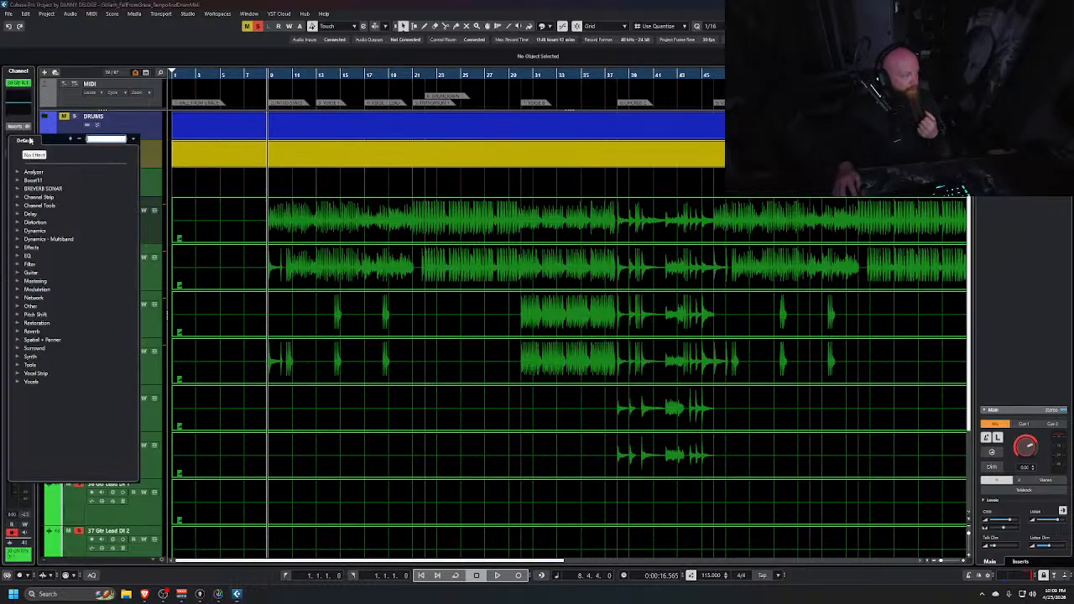
pyautogui.click(25, 306)
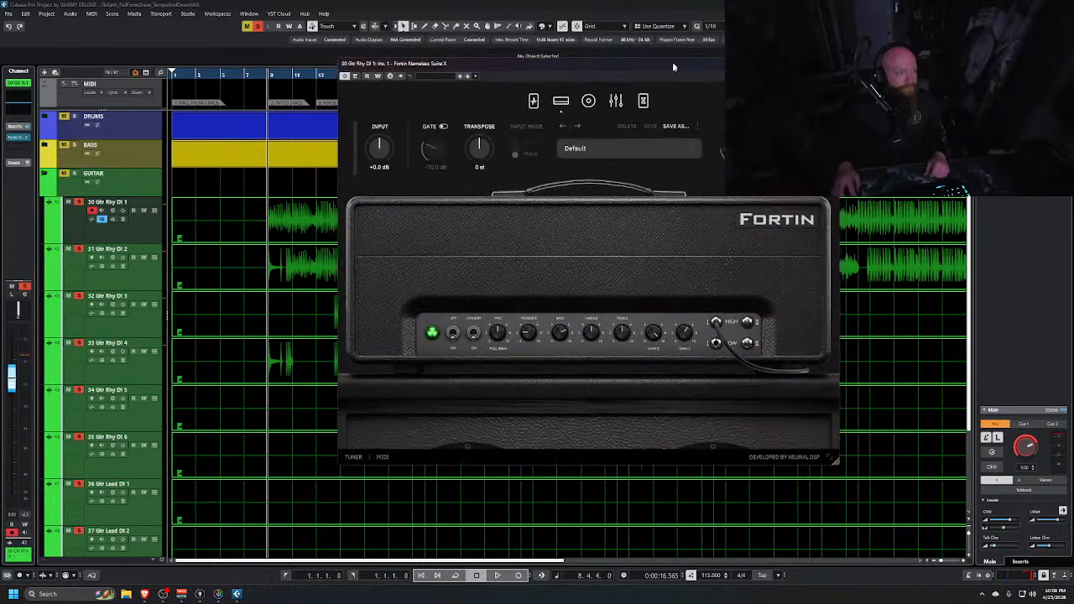
# Load the artist preset Thick Riff - Focused in the Fortin Nameless Suite X plugin
pyautogui.click(665, 196)
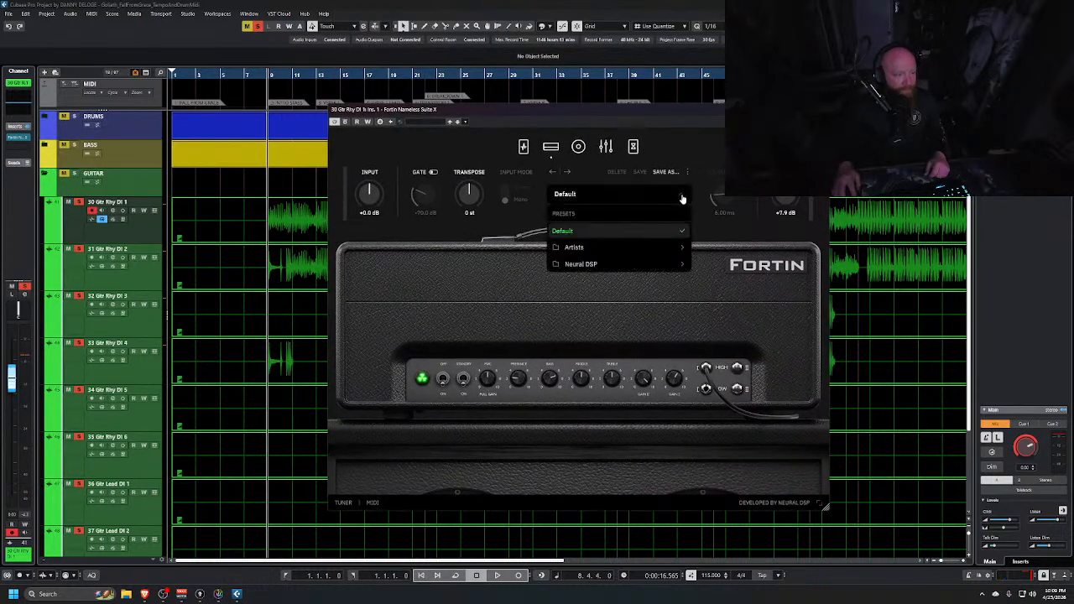
pyautogui.moveTo(628, 248)
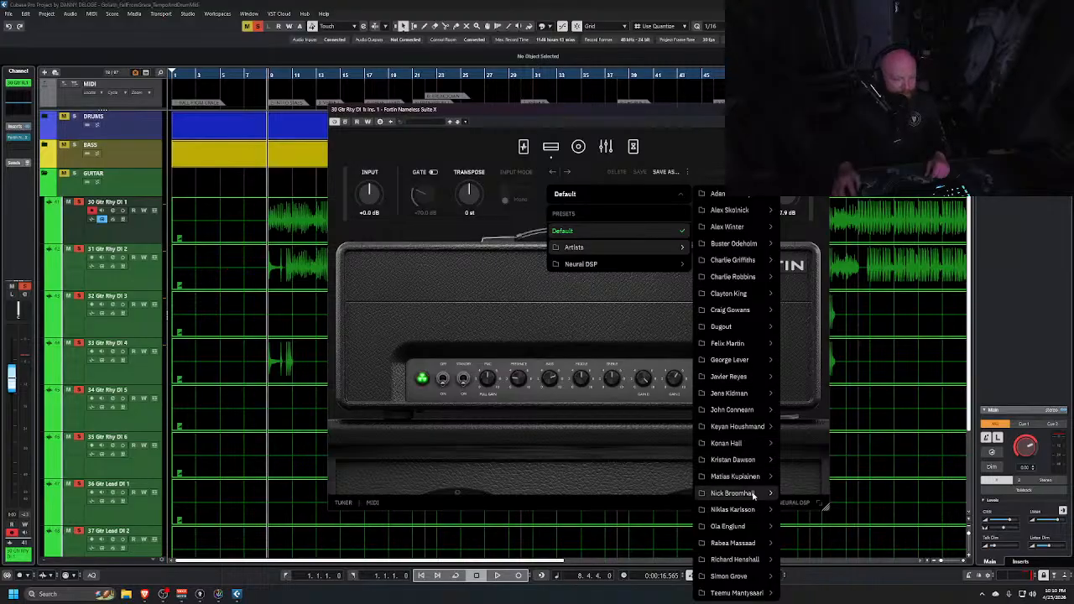
pyautogui.moveTo(732, 493)
pyautogui.click(814, 477)
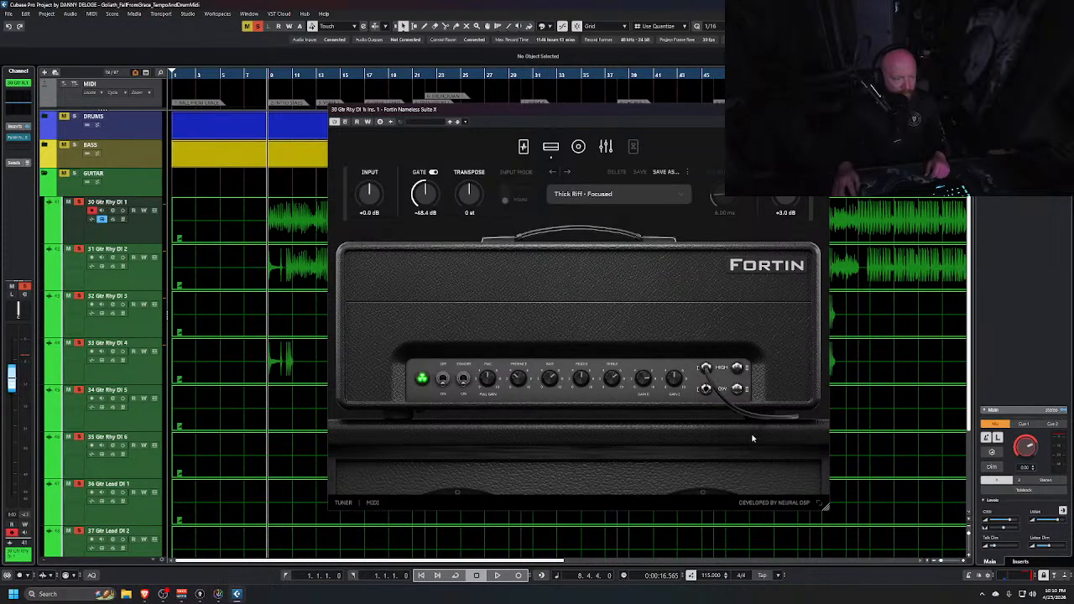
# Solo 30 Gtr Rhy DI 1, tweak an amp knob, and set the plugin output to -1.5 dB
pyautogui.moveTo(654, 383); pyautogui.dragTo(645, 393)
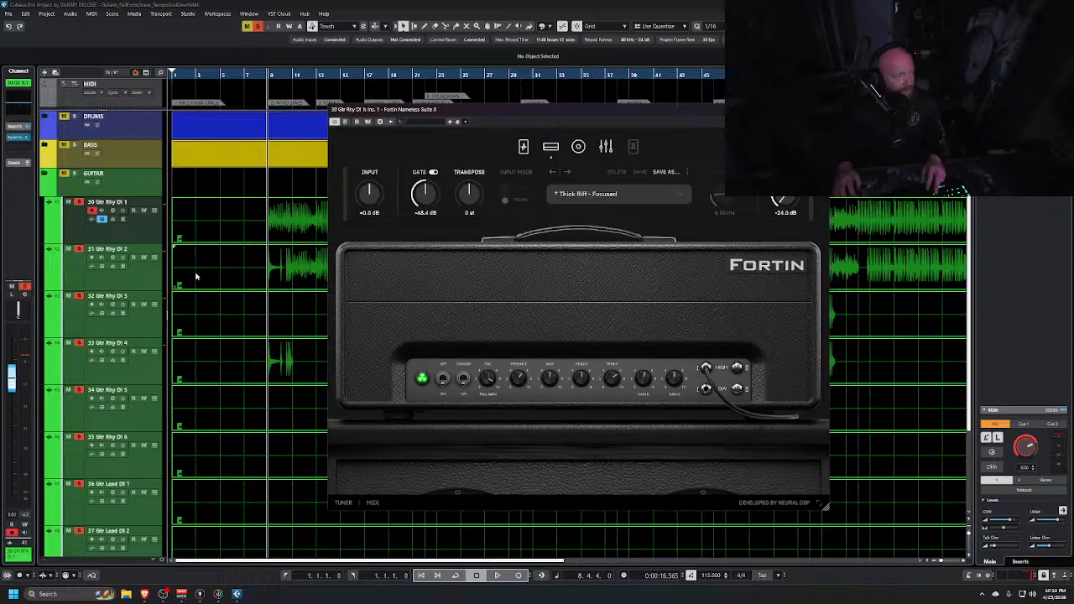
pyautogui.press('s')
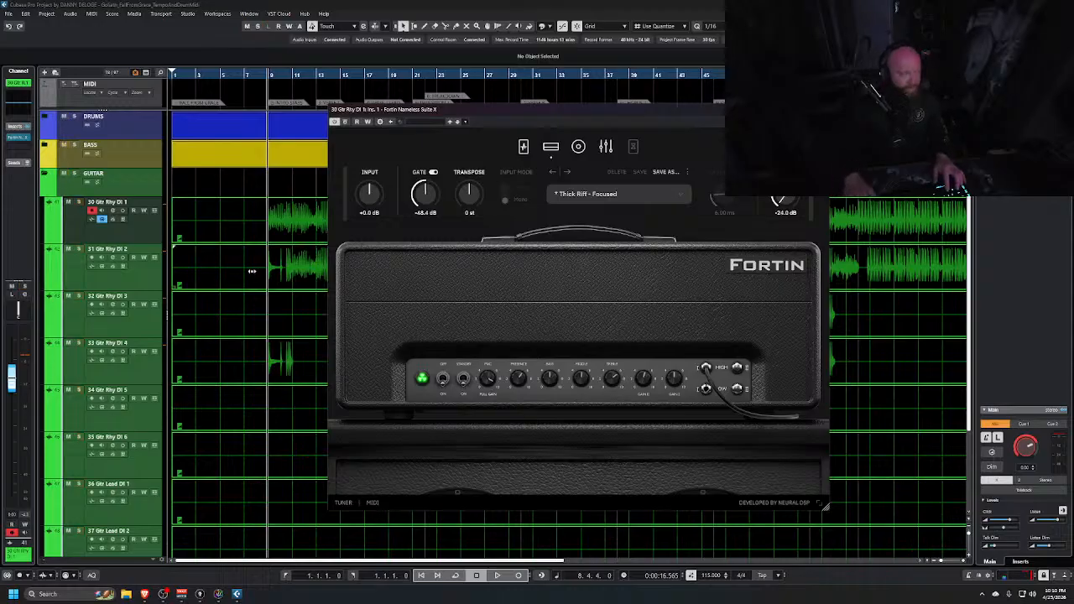
pyautogui.click(78, 203)
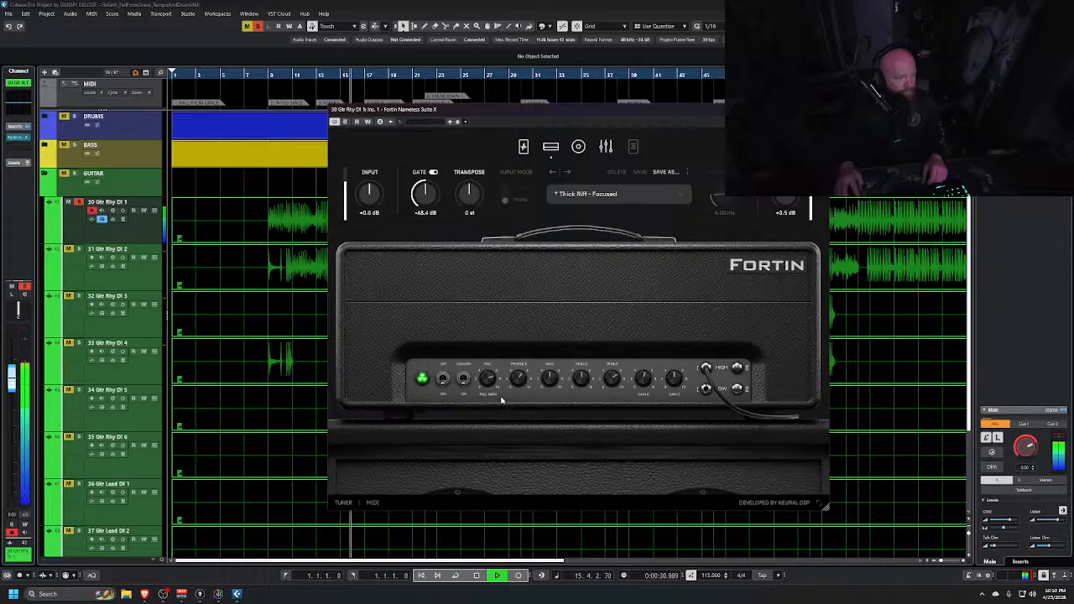
pyautogui.moveTo(788, 191); pyautogui.dragTo(789, 203)
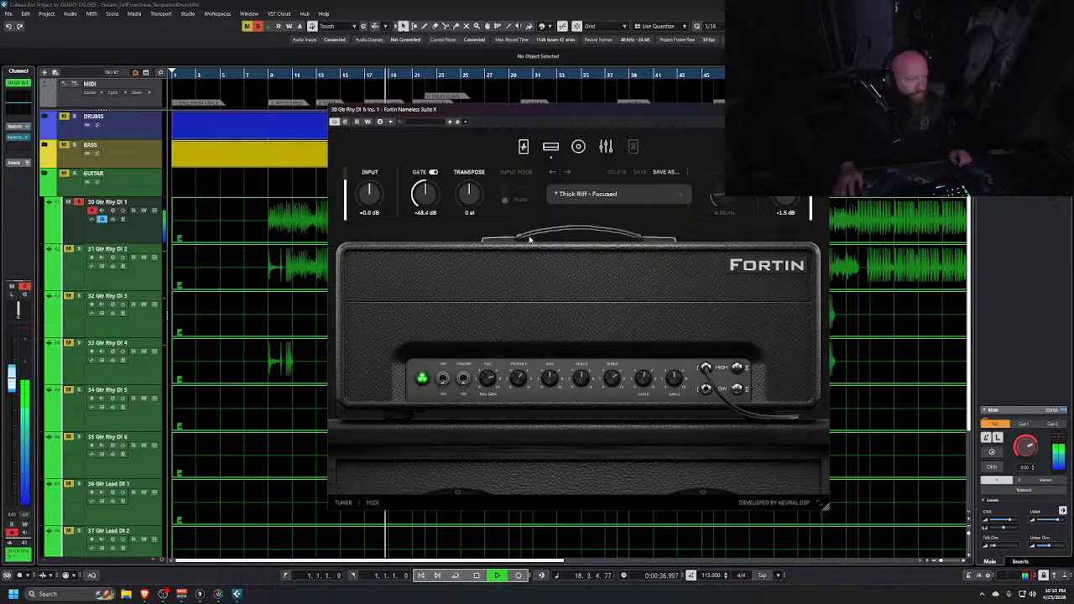
# Open the cabinet page of the amp plugin and set the second microphone to Dynamic 906
pyautogui.click(574, 146)
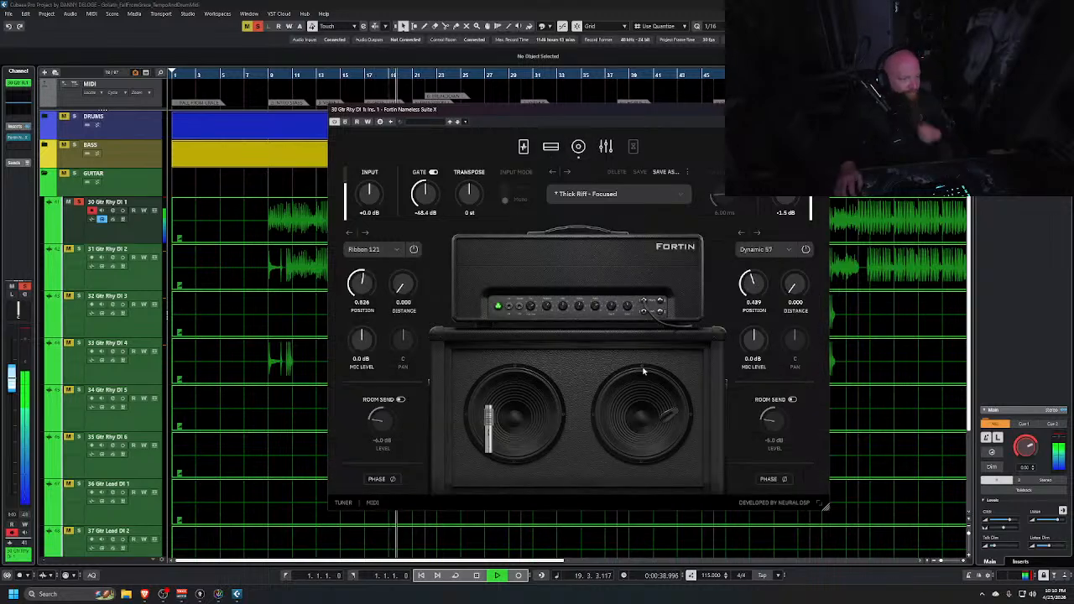
pyautogui.click(759, 249)
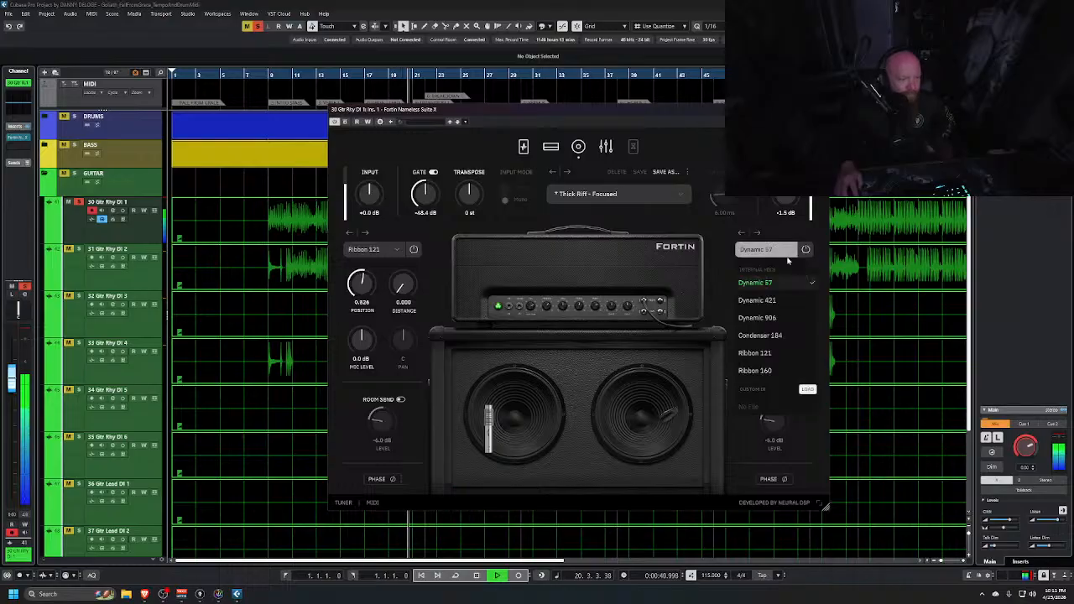
pyautogui.click(772, 338)
pyautogui.click(759, 250)
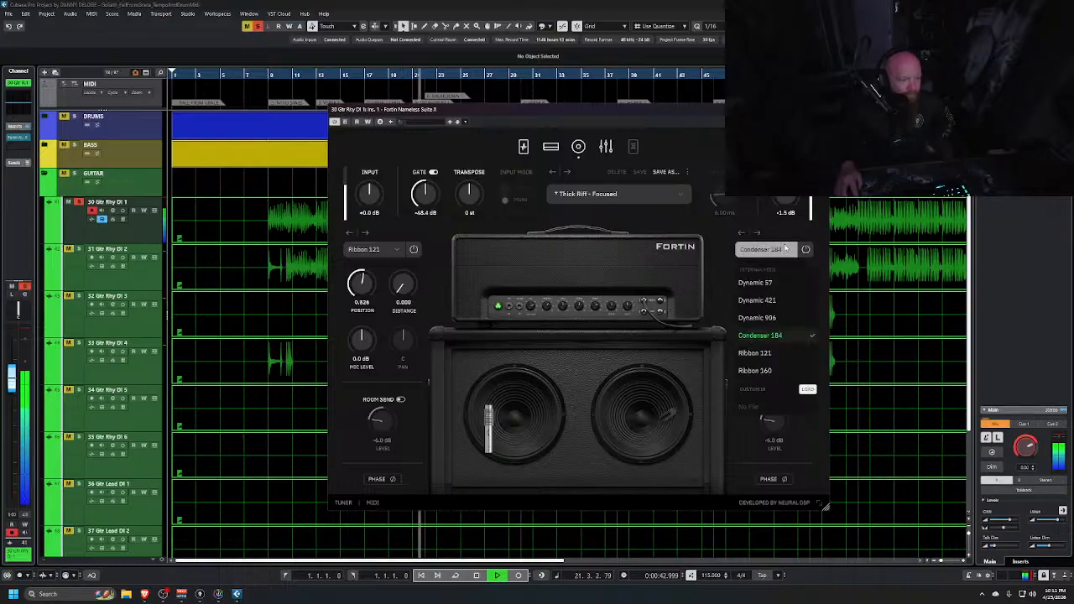
pyautogui.click(762, 354)
pyautogui.click(760, 250)
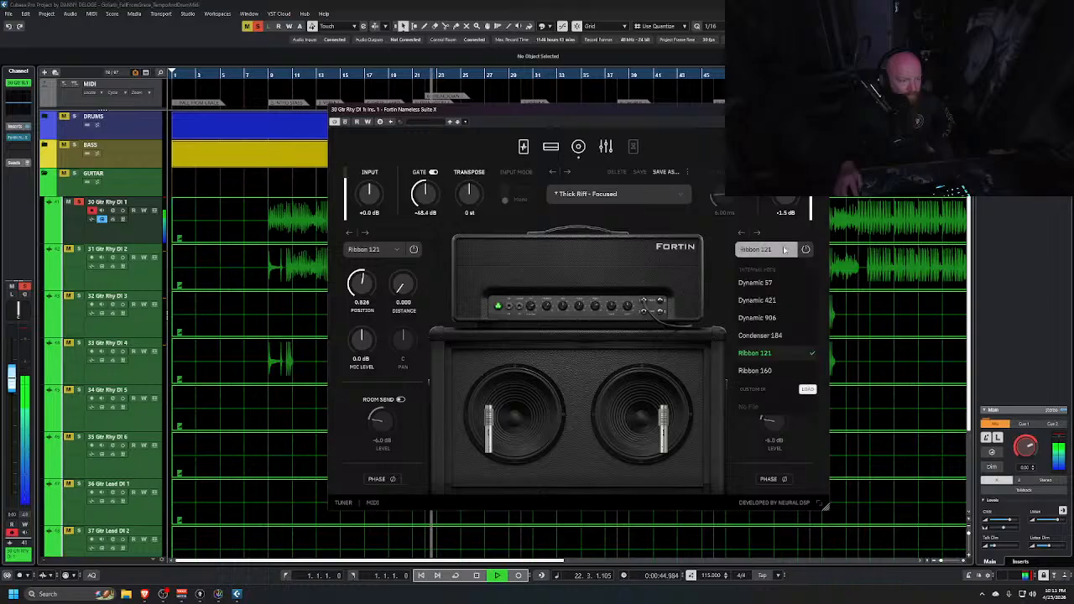
pyautogui.click(763, 323)
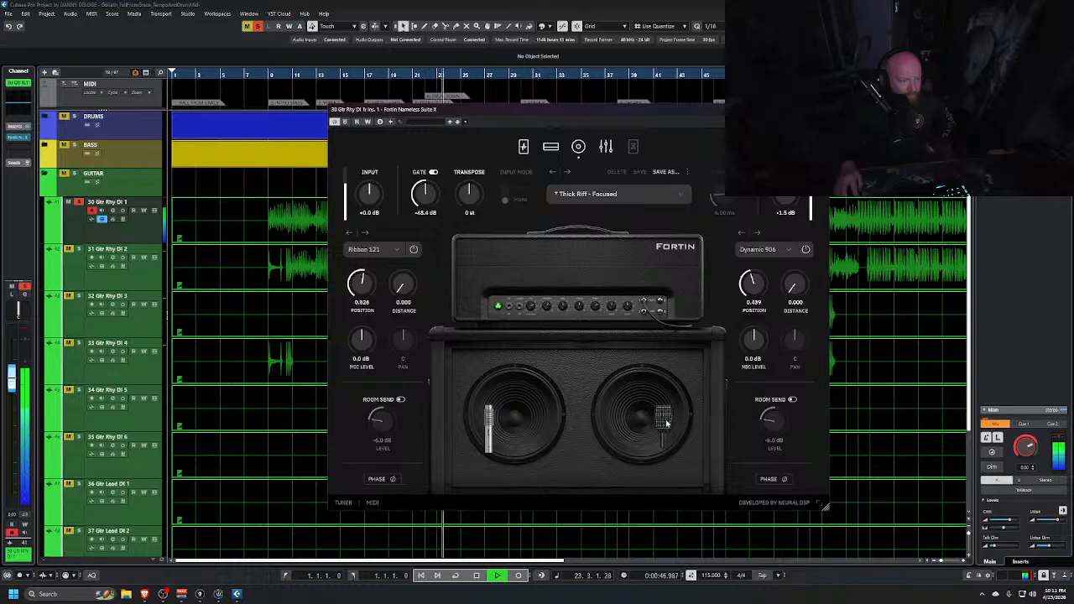
# Reposition the Dynamic 906 and Ribbon 121 microphones on their speaker cones
pyautogui.moveTo(667, 424)
pyautogui.mouseDown()
pyautogui.moveTo(644, 424)
pyautogui.moveTo(679, 426)
pyautogui.moveTo(666, 457)
pyautogui.moveTo(646, 424)
pyautogui.moveTo(686, 417)
pyautogui.moveTo(644, 423)
pyautogui.moveTo(671, 427)
pyautogui.moveTo(667, 438)
pyautogui.mouseUp()
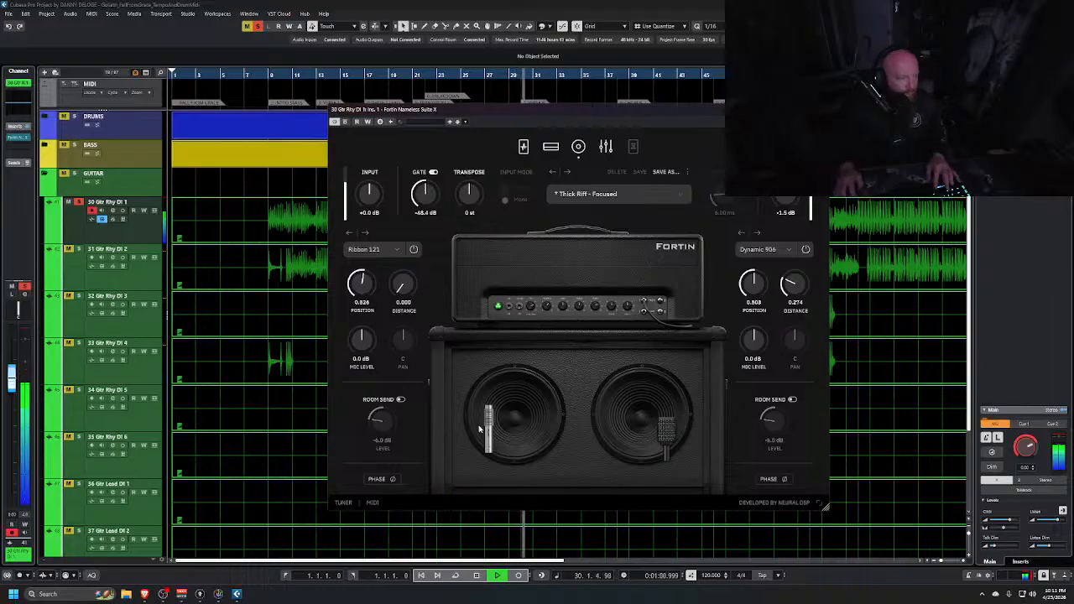
pyautogui.moveTo(486, 429); pyautogui.dragTo(509, 429)
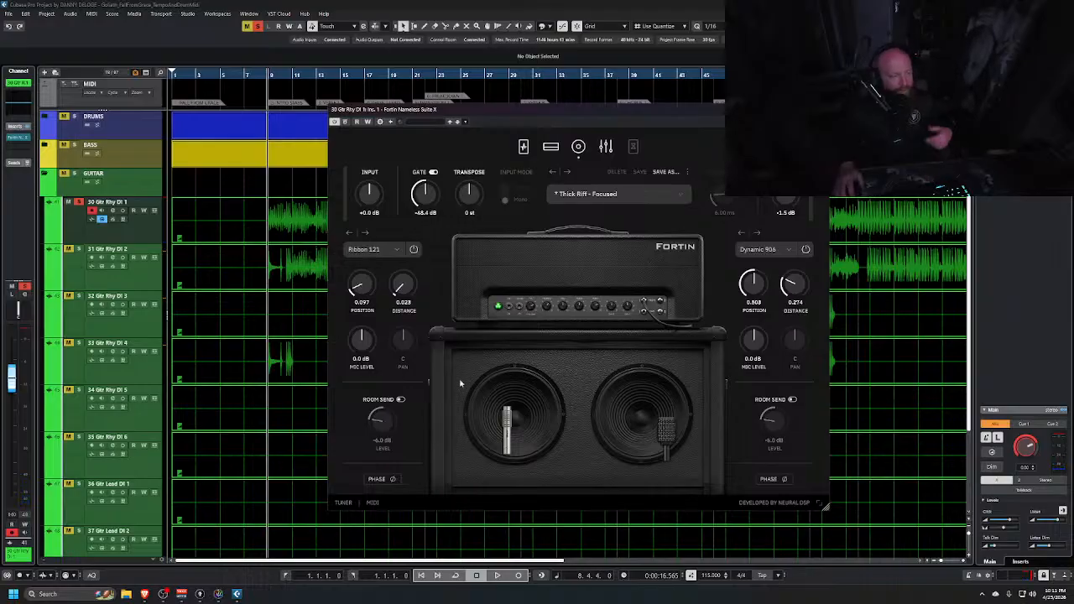
# In the pedal section, switch off the Grind pedal, engage the Hexdrive, and start playback
pyautogui.moveTo(552, 115); pyautogui.dragTo(672, 115)
pyautogui.moveTo(774, 236); pyautogui.dragTo(770, 132)
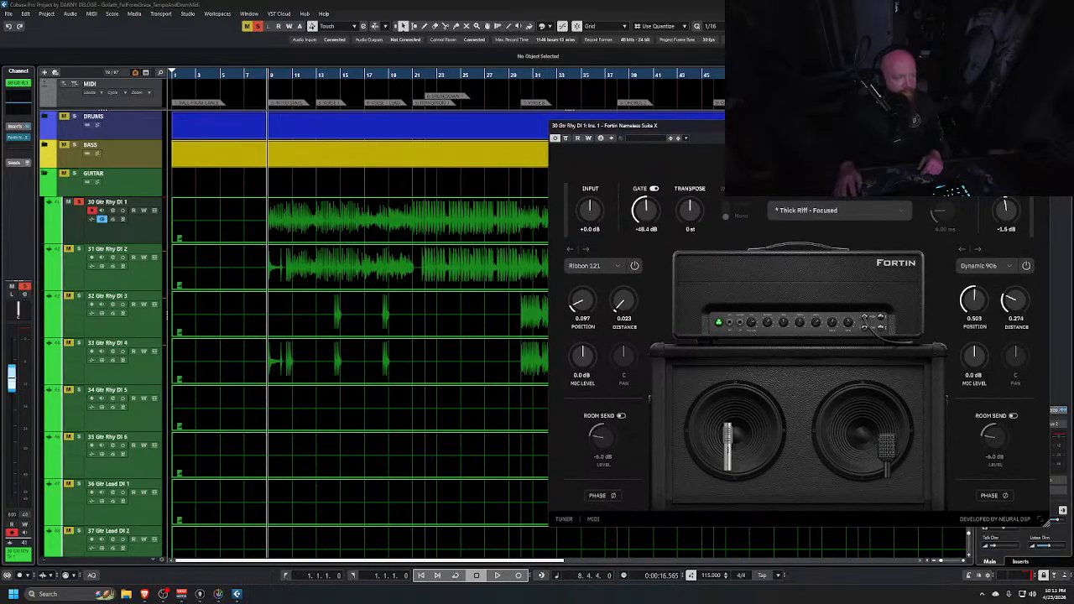
pyautogui.moveTo(771, 130); pyautogui.dragTo(588, 74)
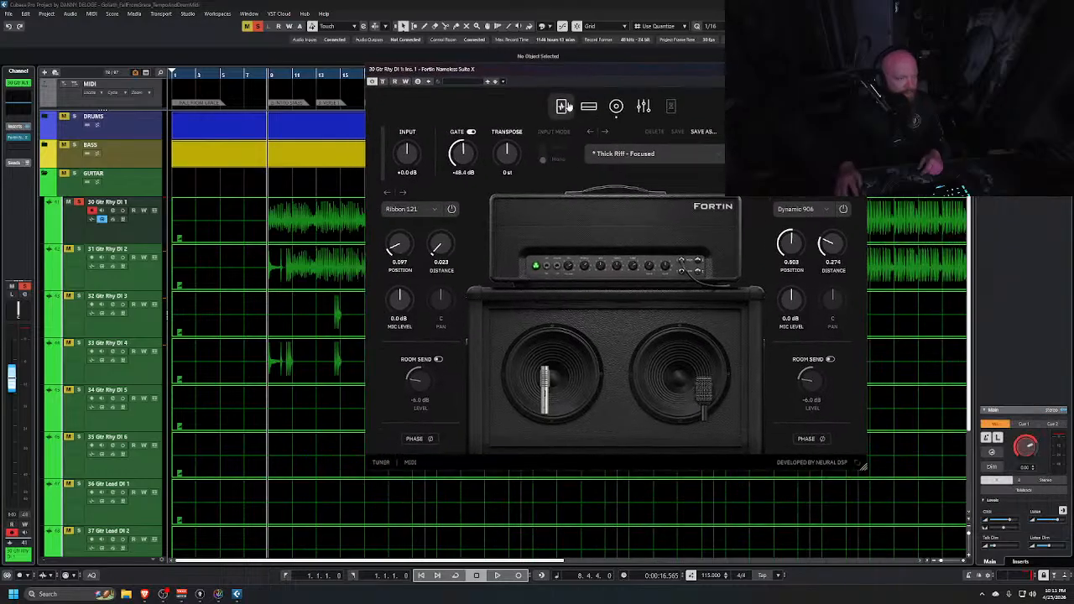
pyautogui.click(563, 107)
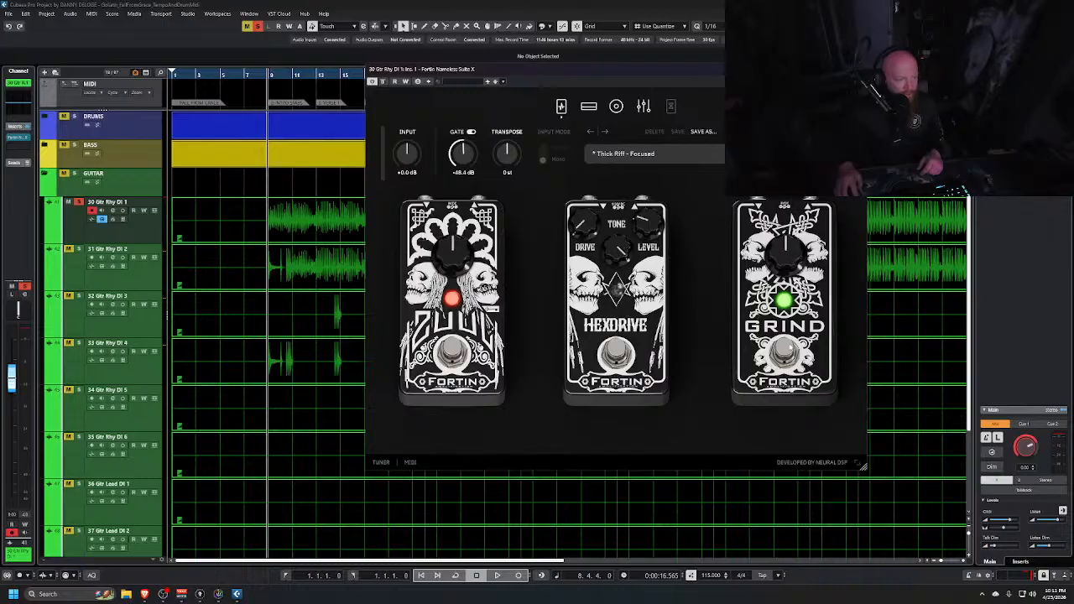
pyautogui.click(790, 350)
pyautogui.click(616, 355)
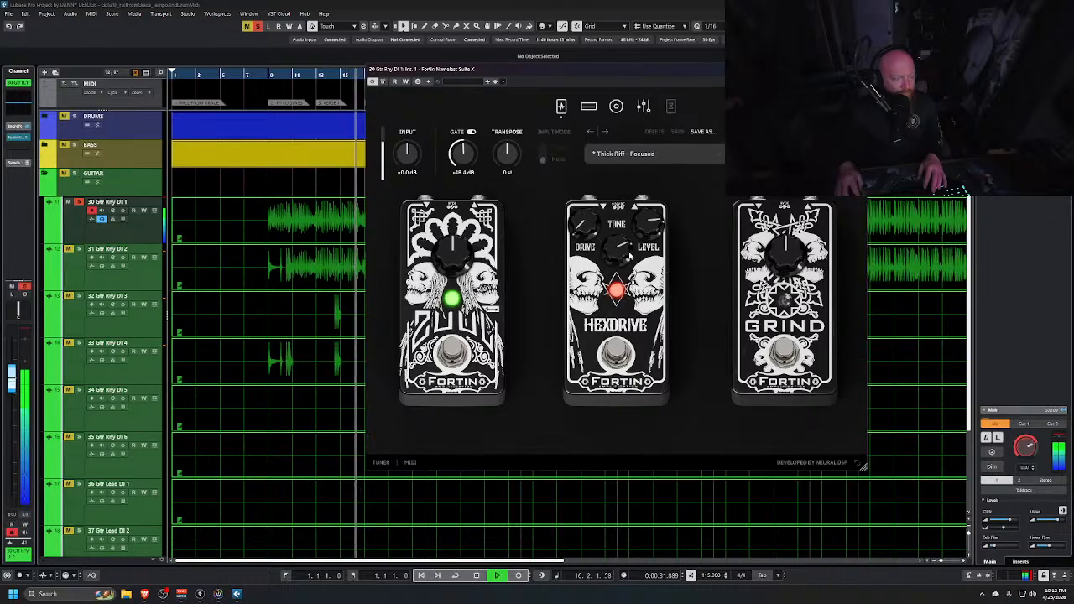
pyautogui.press('space')
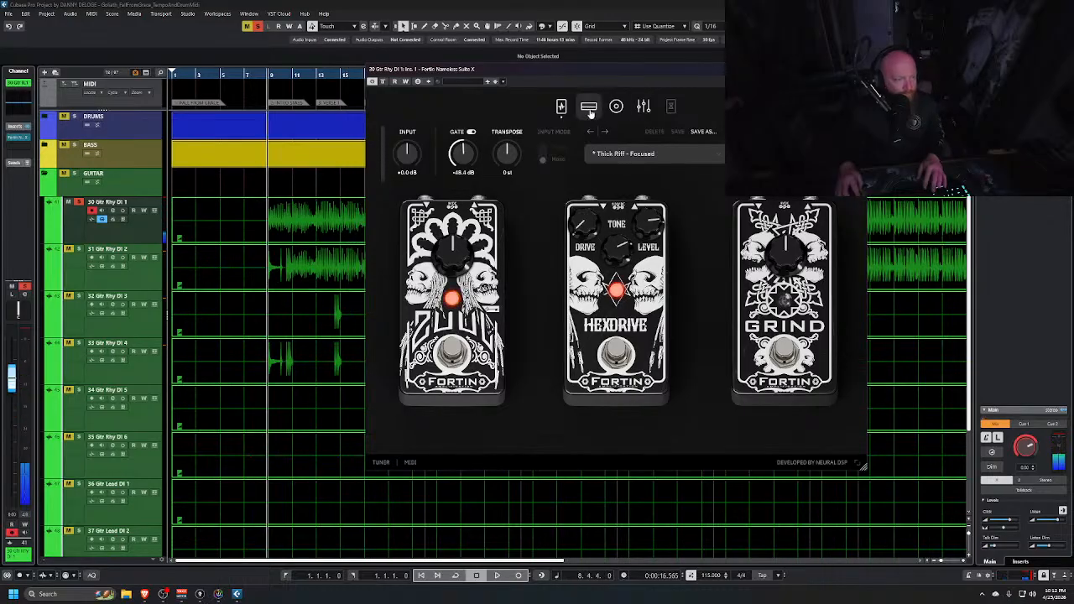
# Return to the amp view, set a cycle range from about bar 9 to bar 13, and start playback
pyautogui.click(589, 106)
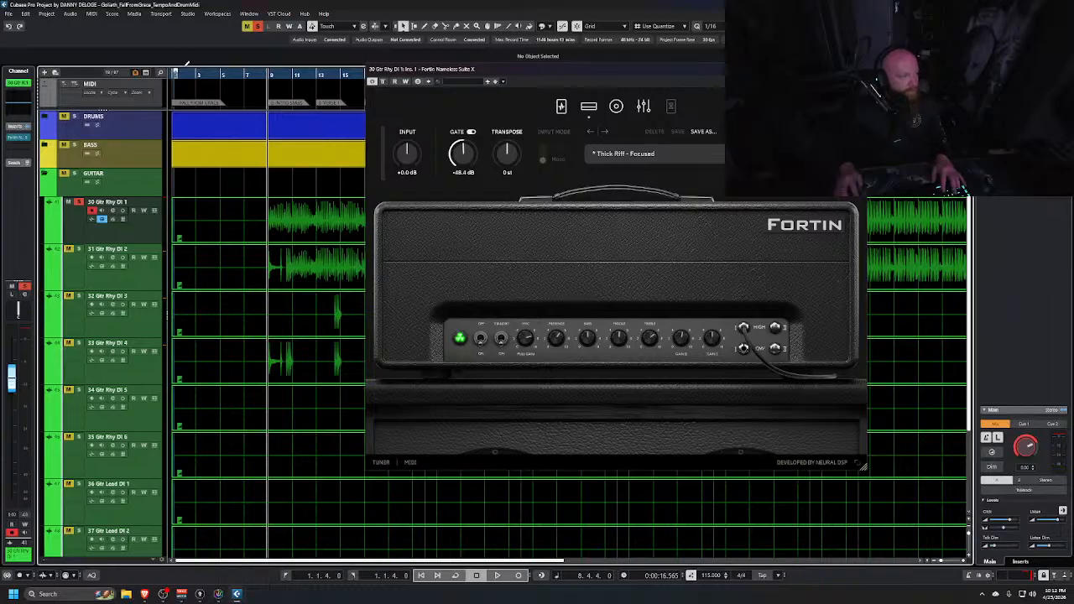
pyautogui.moveTo(174, 69); pyautogui.dragTo(319, 74)
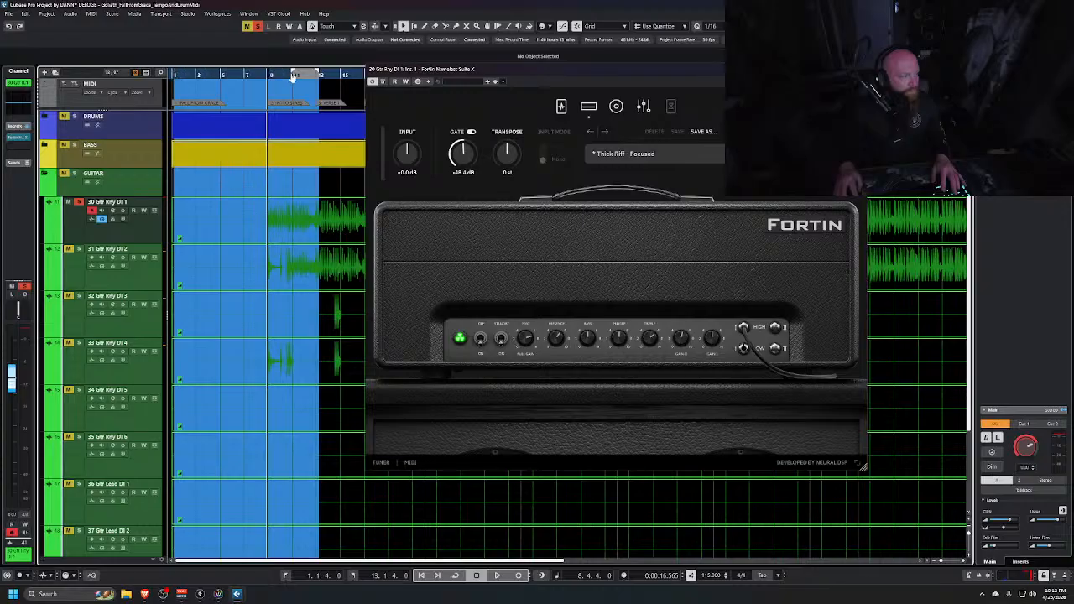
pyautogui.keyDown('ctrl'); pyautogui.click(275, 74); pyautogui.keyUp('ctrl')
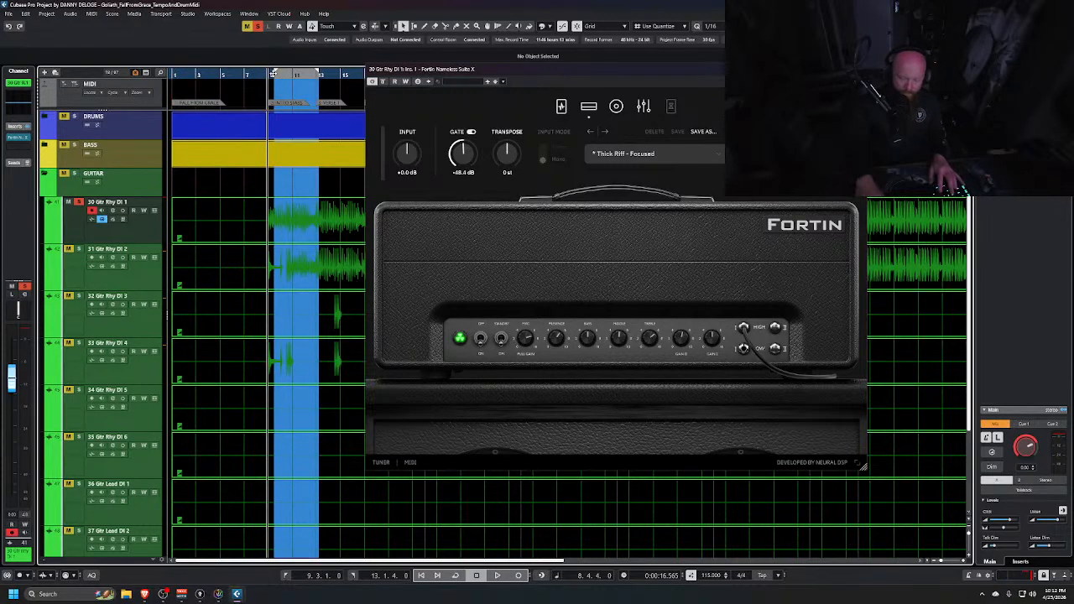
pyautogui.press('space')
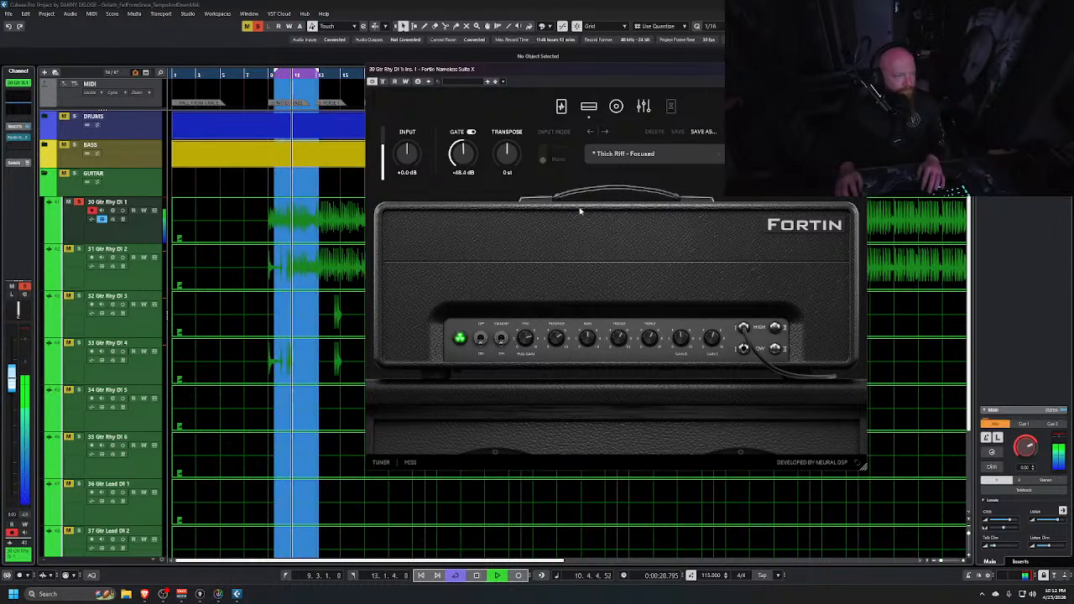
# Lower the noise gate threshold to -62.9 dB and open the plugin's graphic EQ
pyautogui.moveTo(463, 152); pyautogui.dragTo(465, 172)
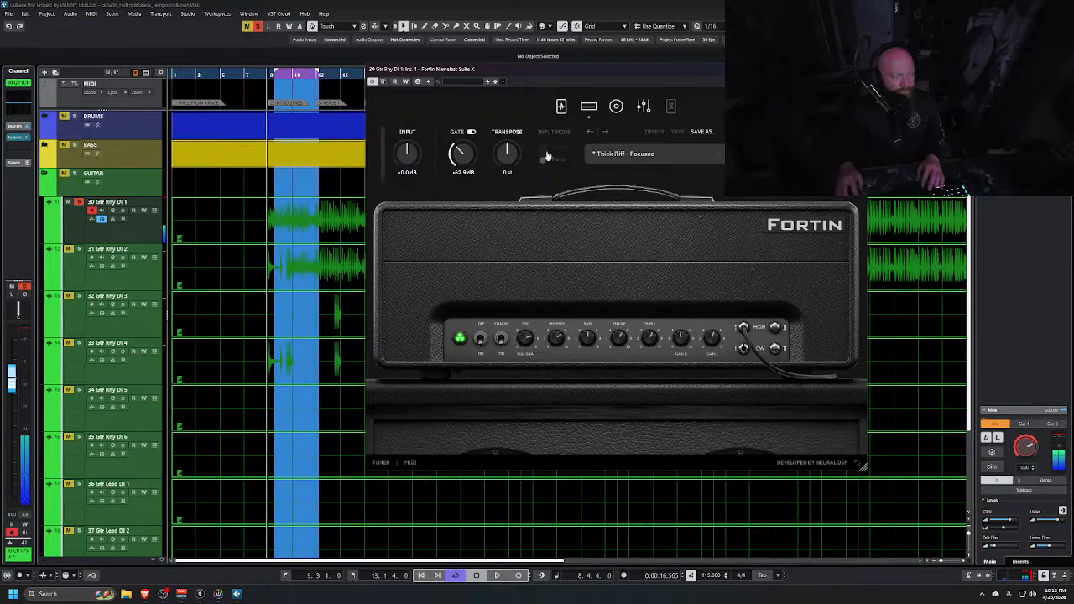
pyautogui.click(642, 106)
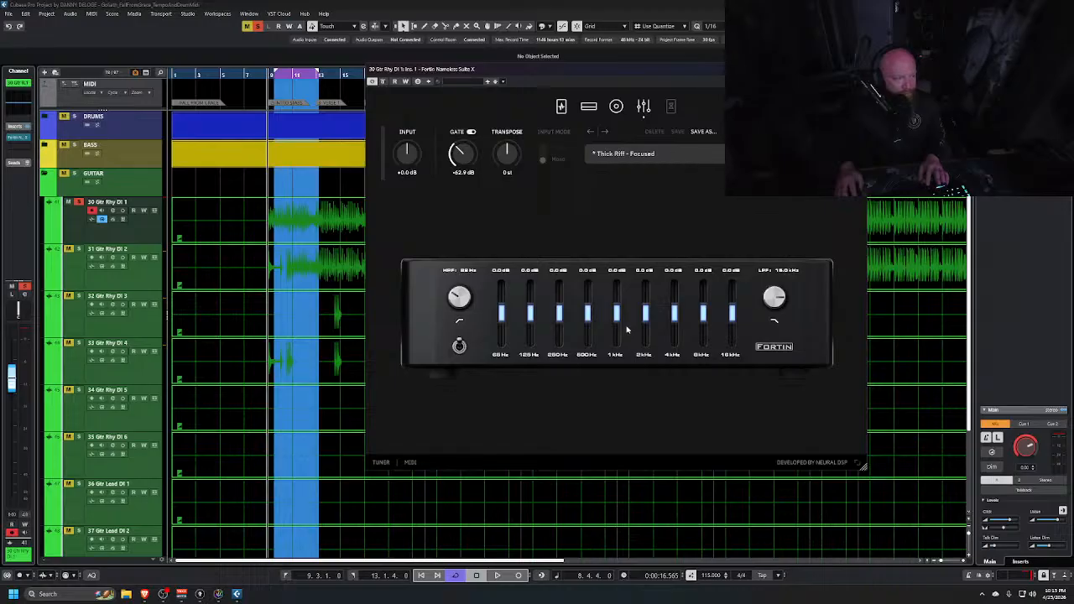
pyautogui.press('space')
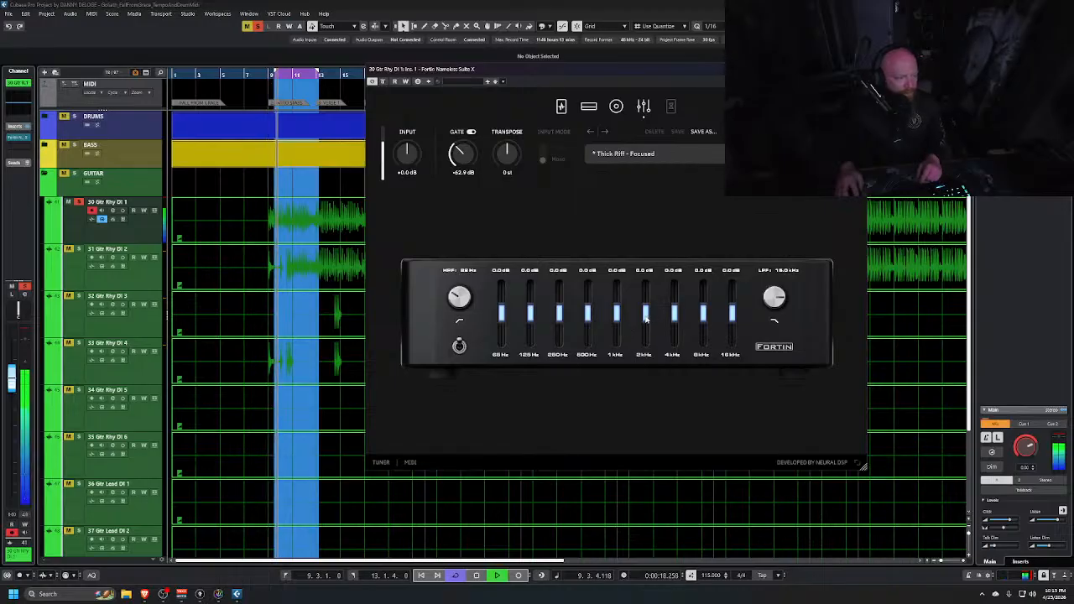
# Boost the 2 kHz EQ band by 1.1 dB and reset the 500 Hz band to 0 dB
pyautogui.moveTo(645, 317); pyautogui.dragTo(645, 315)
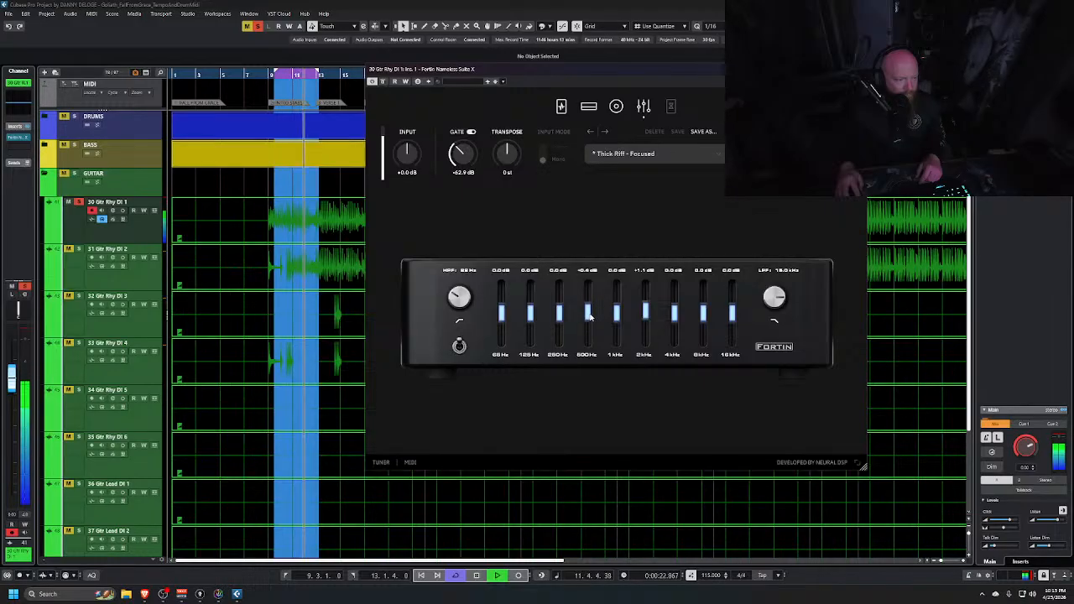
pyautogui.doubleClick(590, 316)
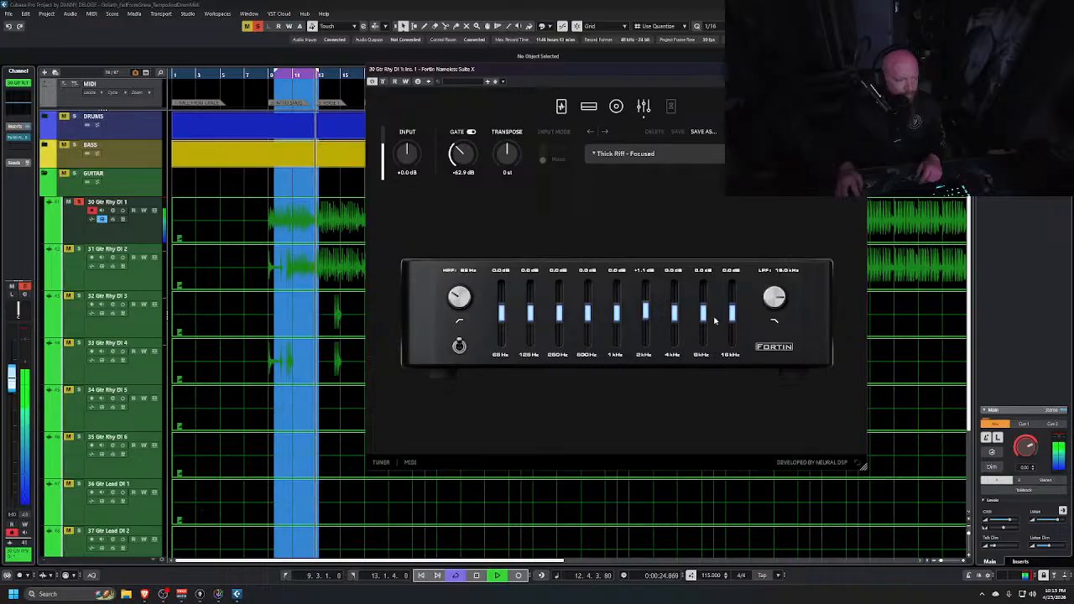
pyautogui.moveTo(679, 322); pyautogui.dragTo(617, 316)
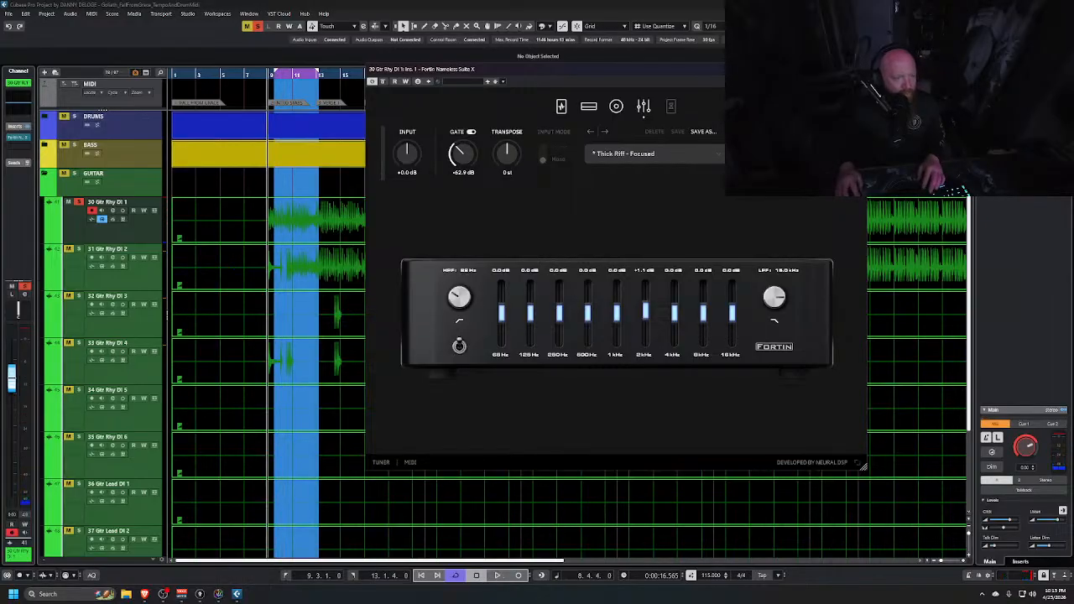
pyautogui.click(250, 297)
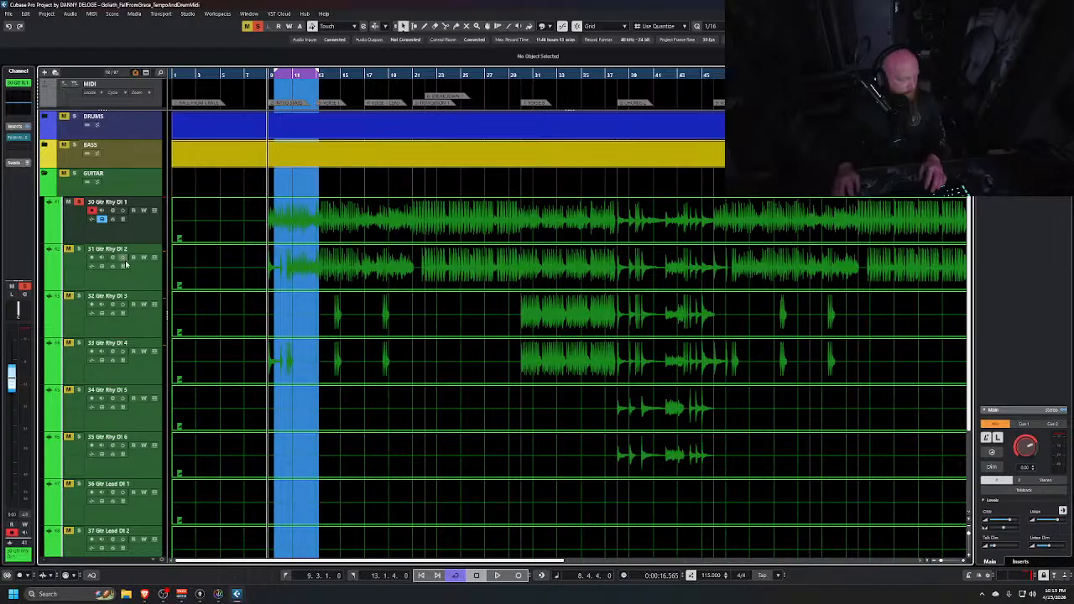
# Switch to the guitar mixer and copy the Fortin Nameless Suite X insert to 31 Gtr Rhy DI 2
pyautogui.hotkey('alt', 'Tab')
pyautogui.hotkey('alt', 'Tab')
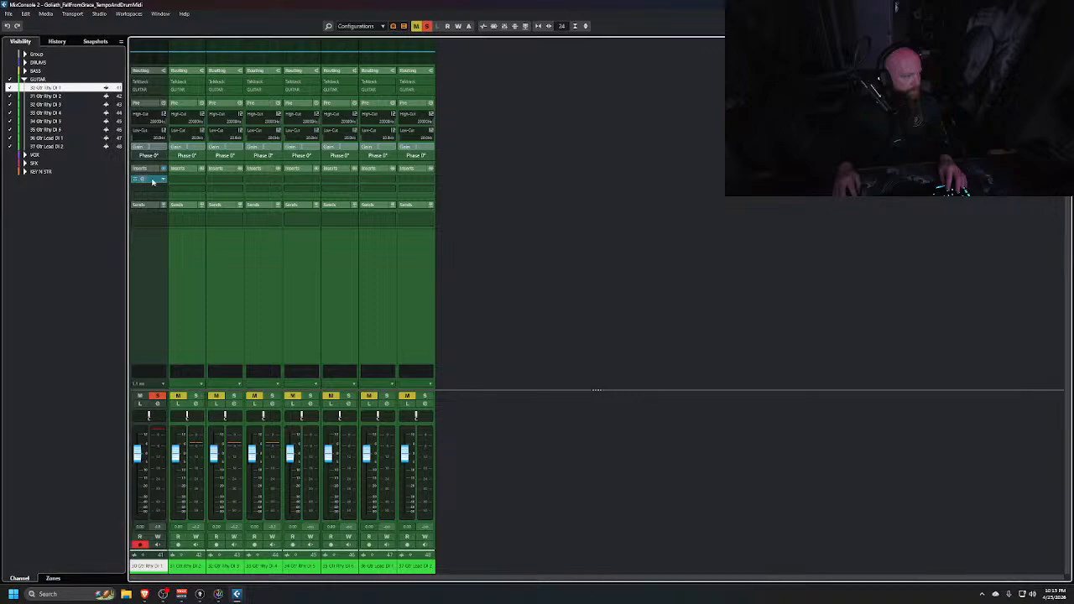
pyautogui.moveTo(152, 182); pyautogui.dragTo(179, 180)
pyautogui.moveTo(232, 250); pyautogui.dragTo(213, 268)
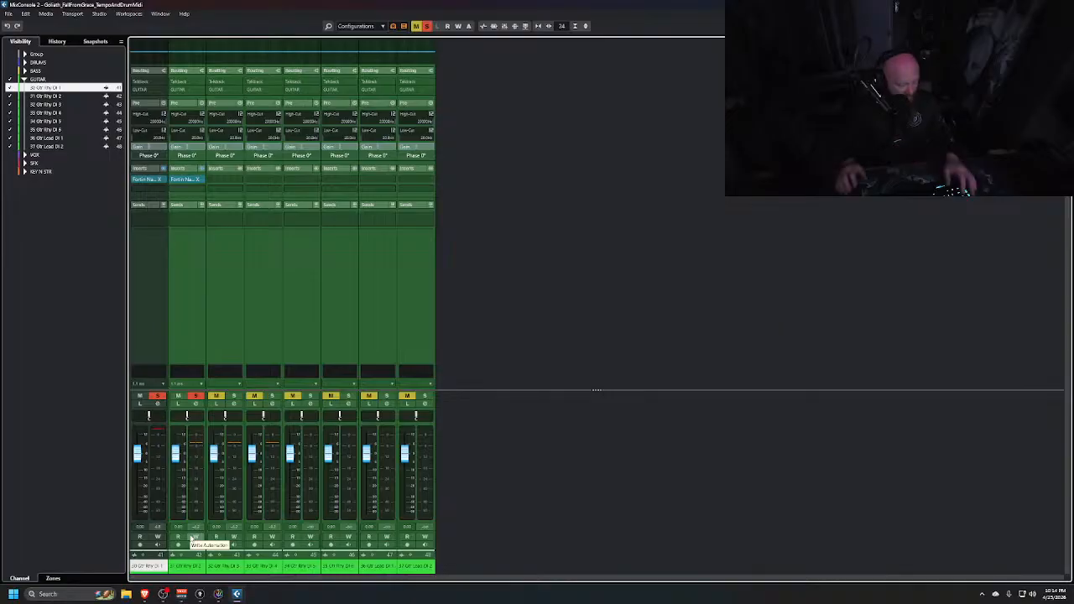
# Switch to the main mixer and load the MASTER METERING FX chain preset onto the Stereo Out inserts
pyautogui.hotkey('alt', 'Tab')
pyautogui.hotkey('alt', 'Tab')
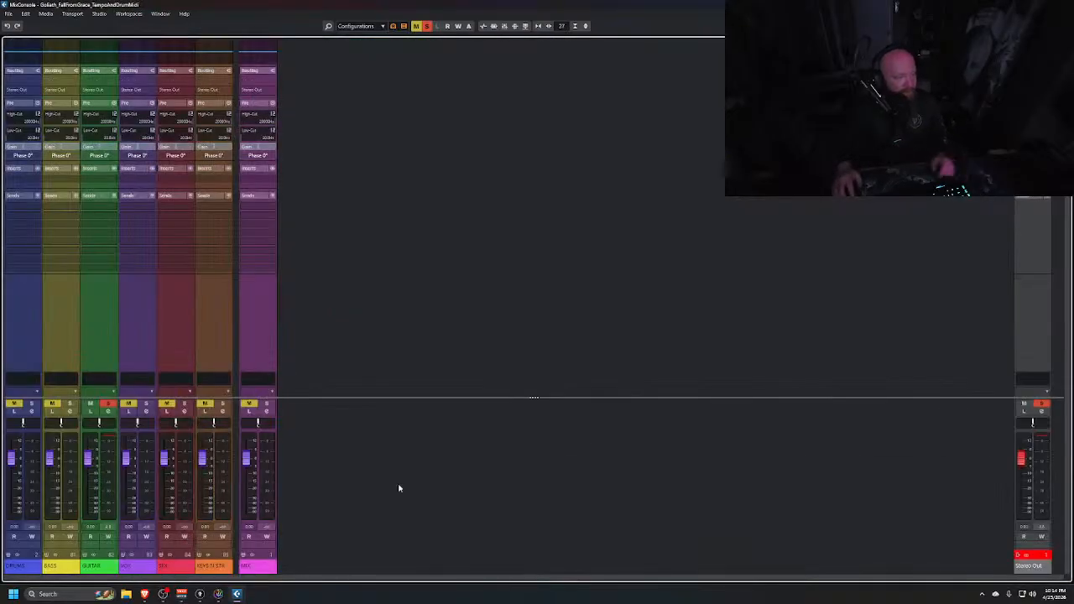
pyautogui.rightClick(951, 199)
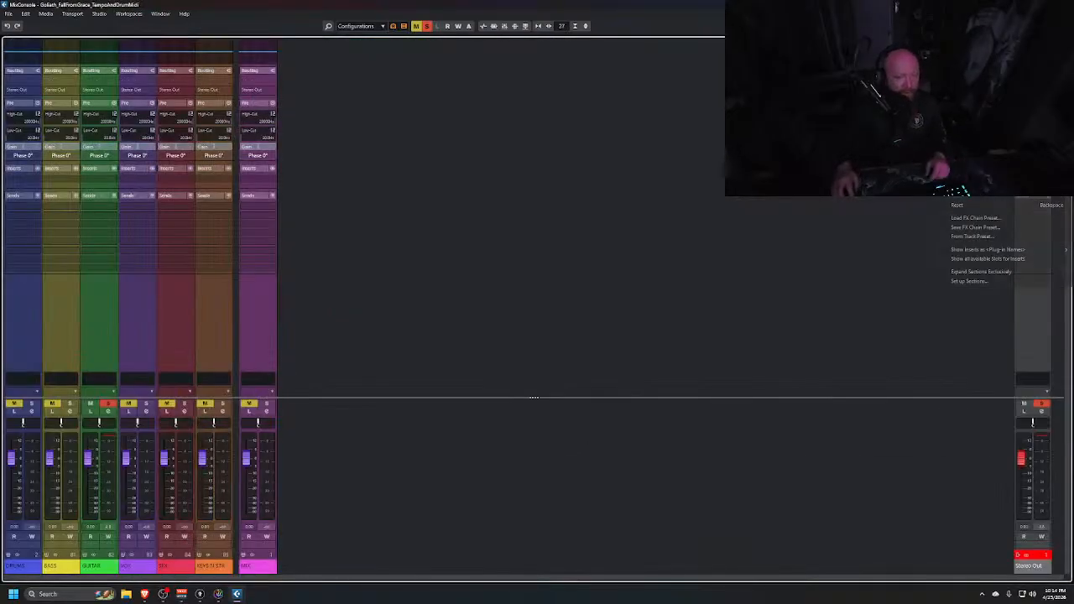
pyautogui.click(997, 228)
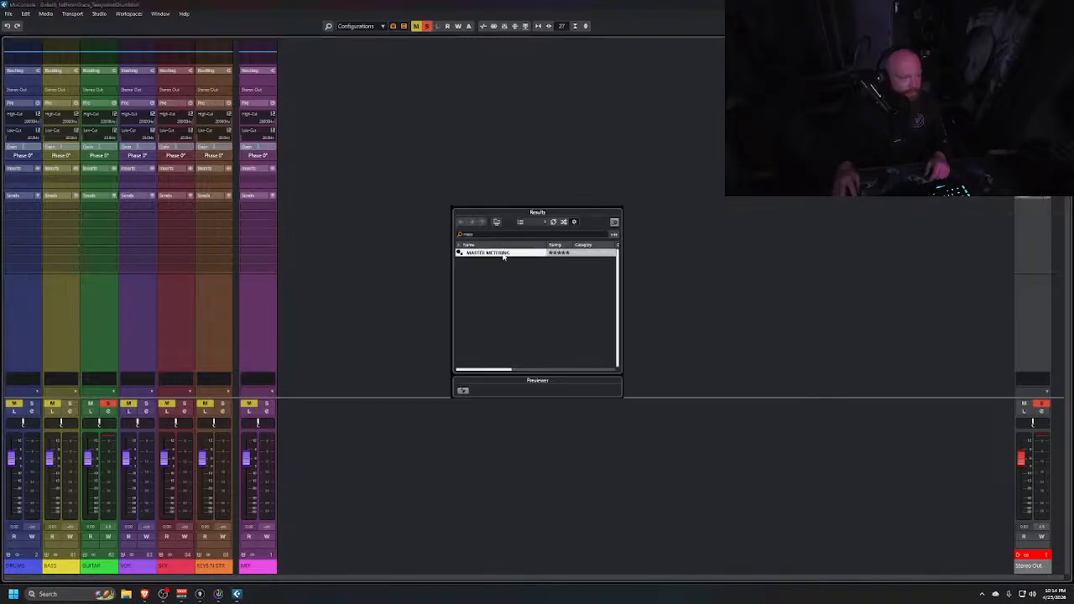
pyautogui.doubleClick(503, 254)
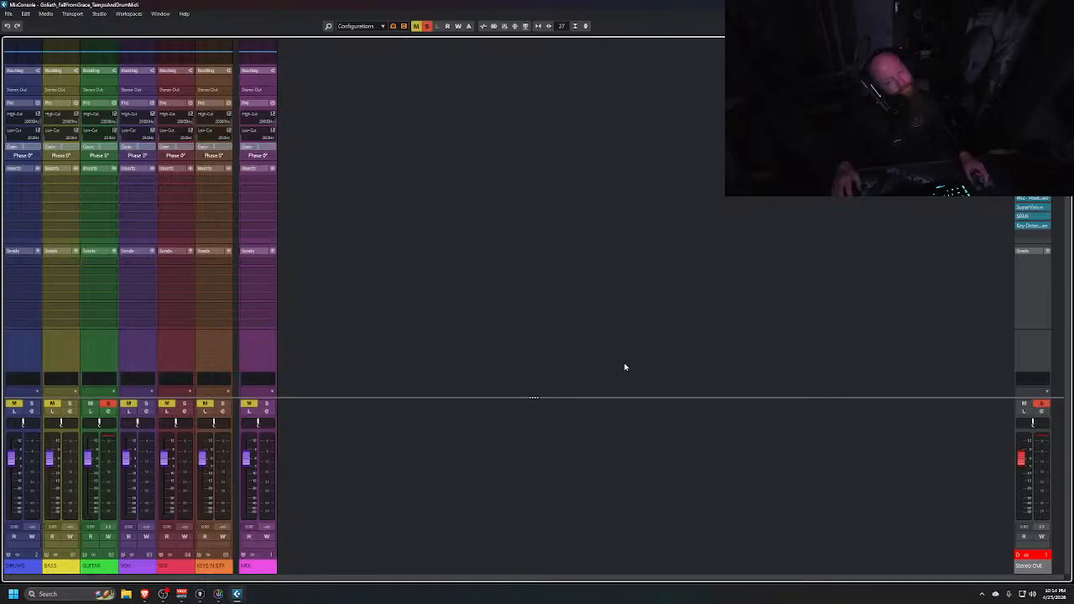
# Load the MIX BUSS FX chain preset onto the MIX group channel's inserts
pyautogui.rightClick(257, 171)
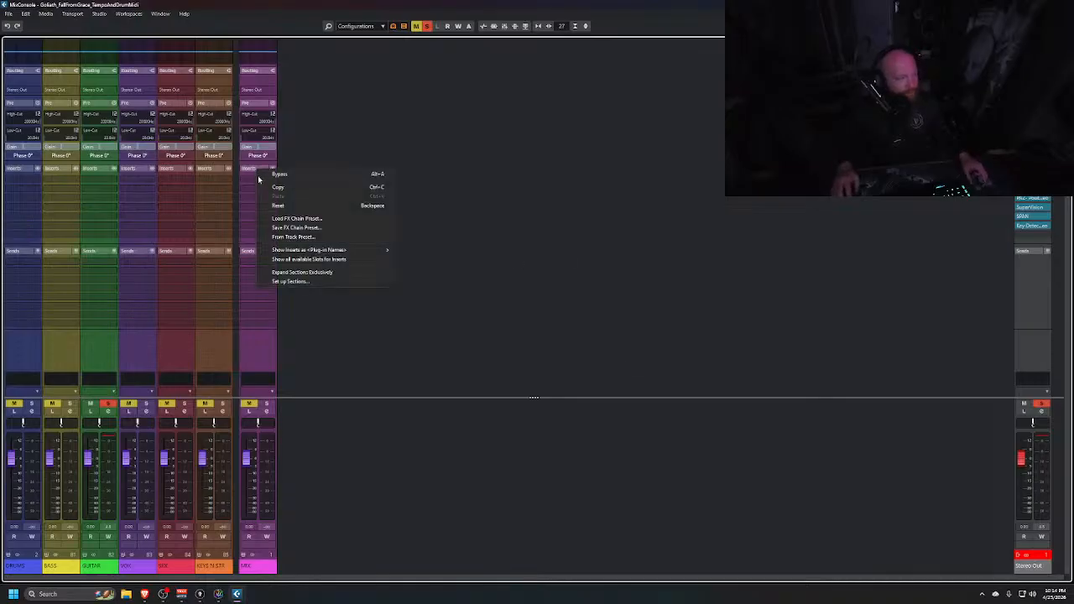
pyautogui.click(295, 218)
pyautogui.click(481, 235)
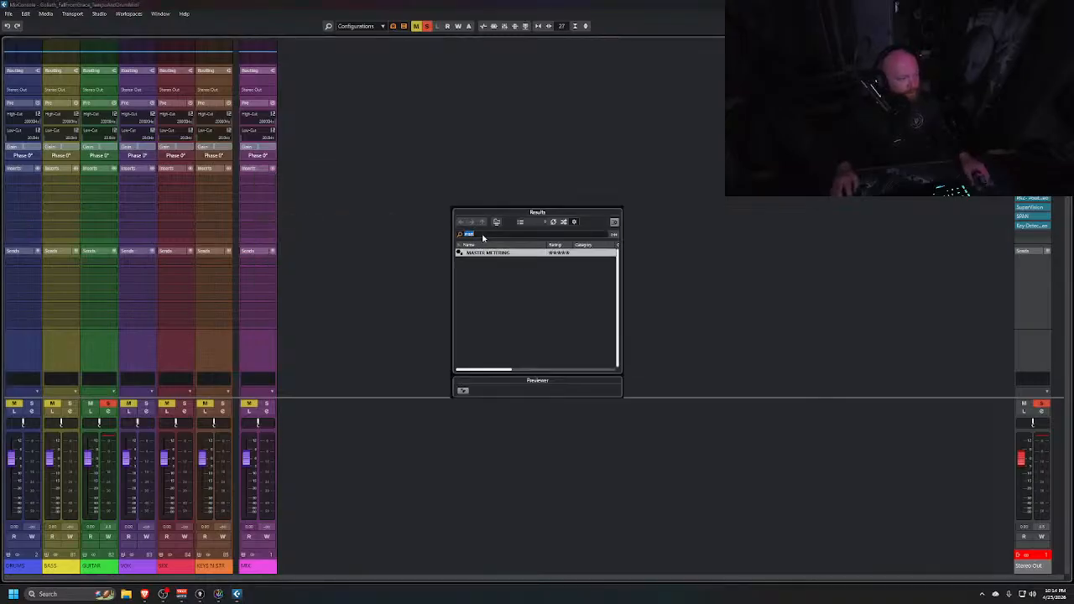
pyautogui.write('MIX')
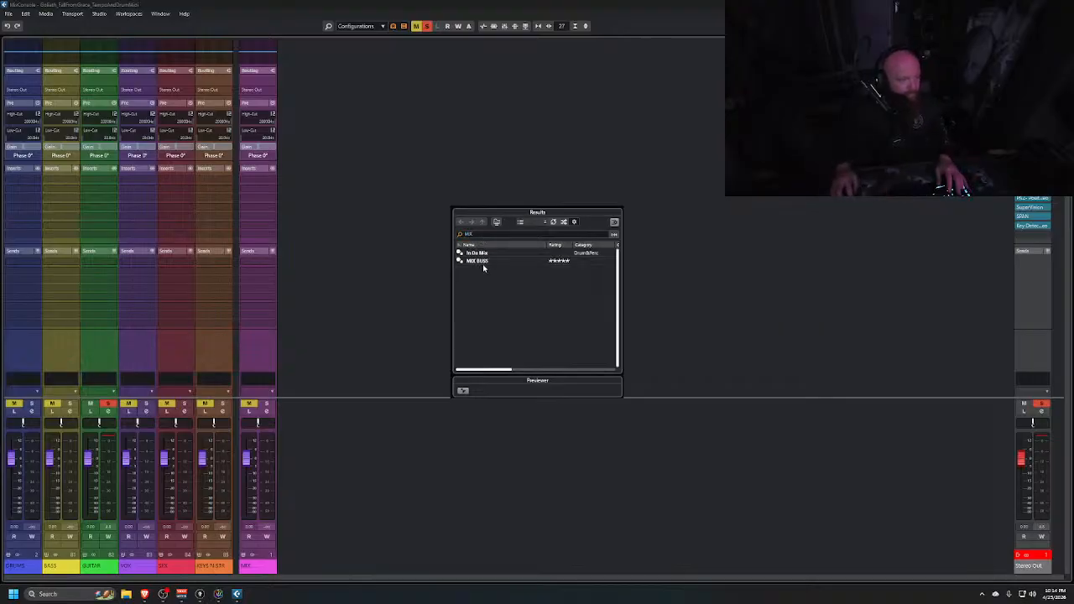
pyautogui.doubleClick(481, 262)
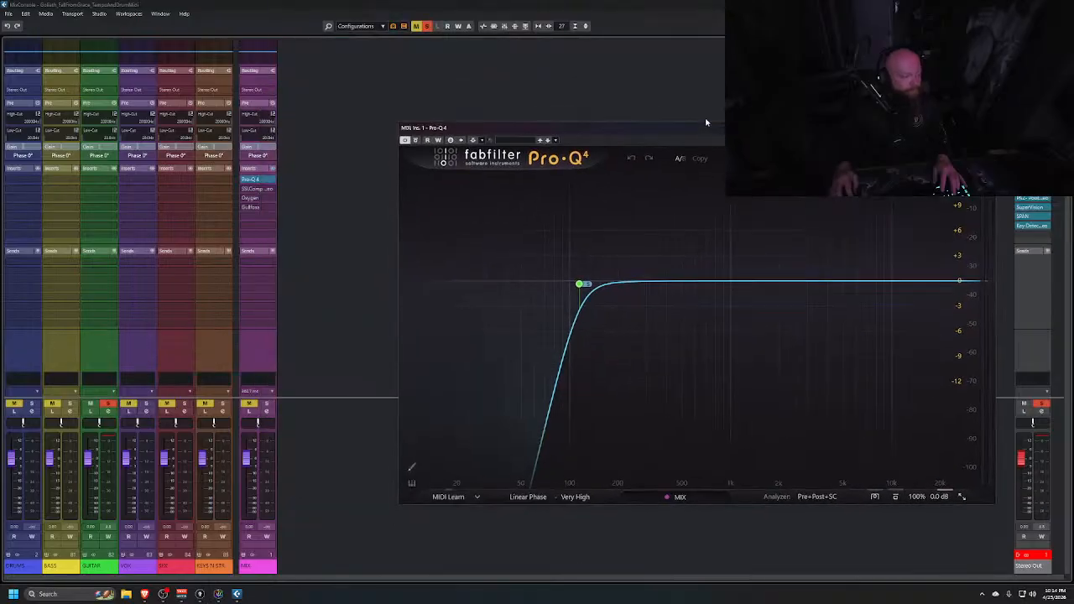
# Set the Pro-Q 4 processing mode to Zero Latency
pyautogui.click(568, 499)
pyautogui.click(586, 509)
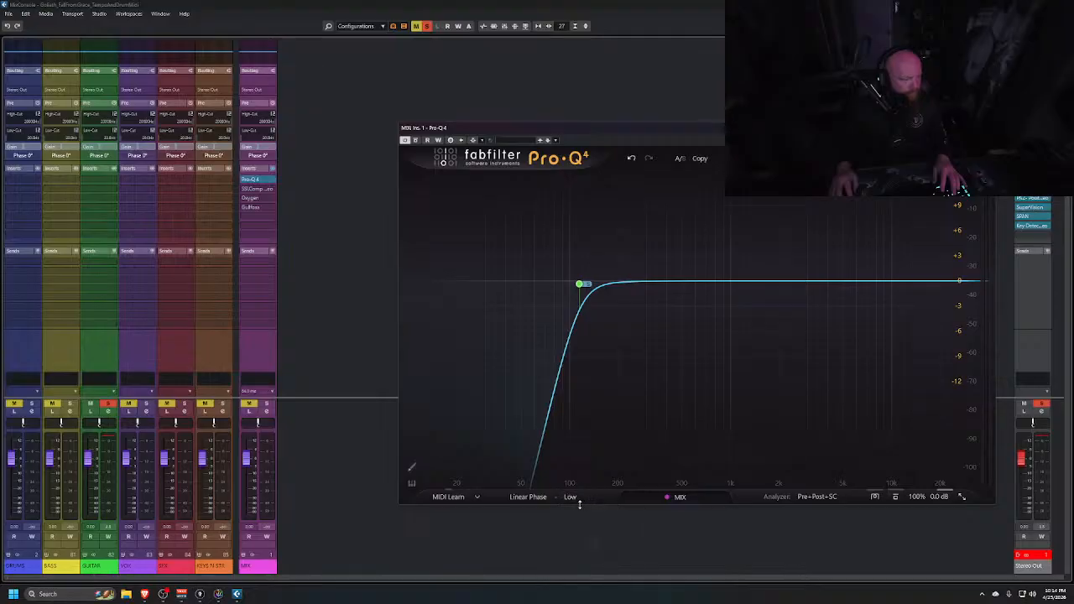
pyautogui.click(535, 499)
pyautogui.click(543, 509)
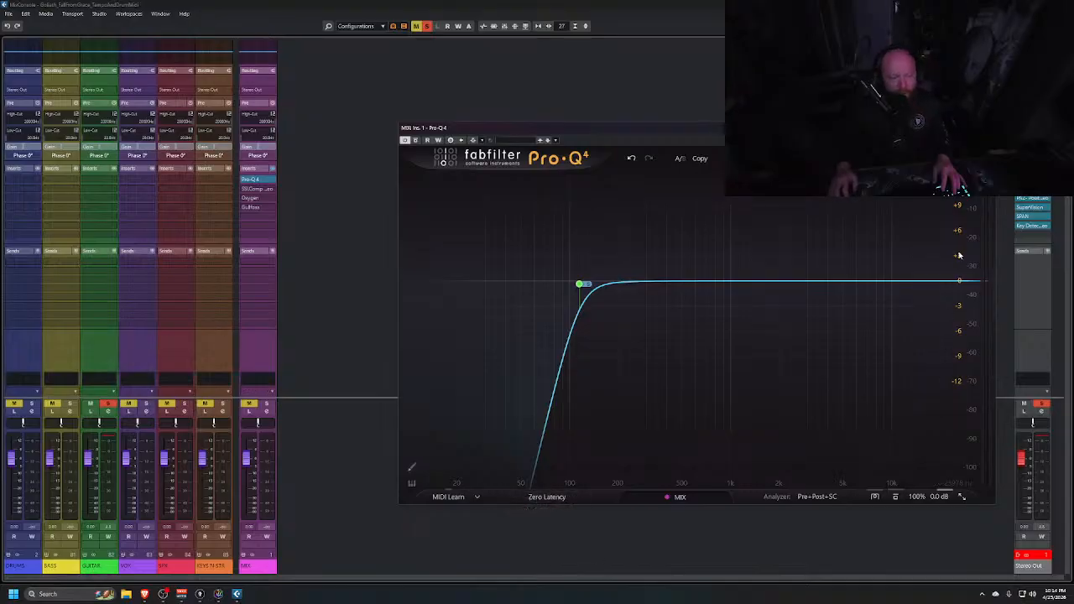
# Close Pro-Q 4, open the MIX channel's SSL G-Master Buss Compressor, and briefly audition playback
pyautogui.click(989, 128)
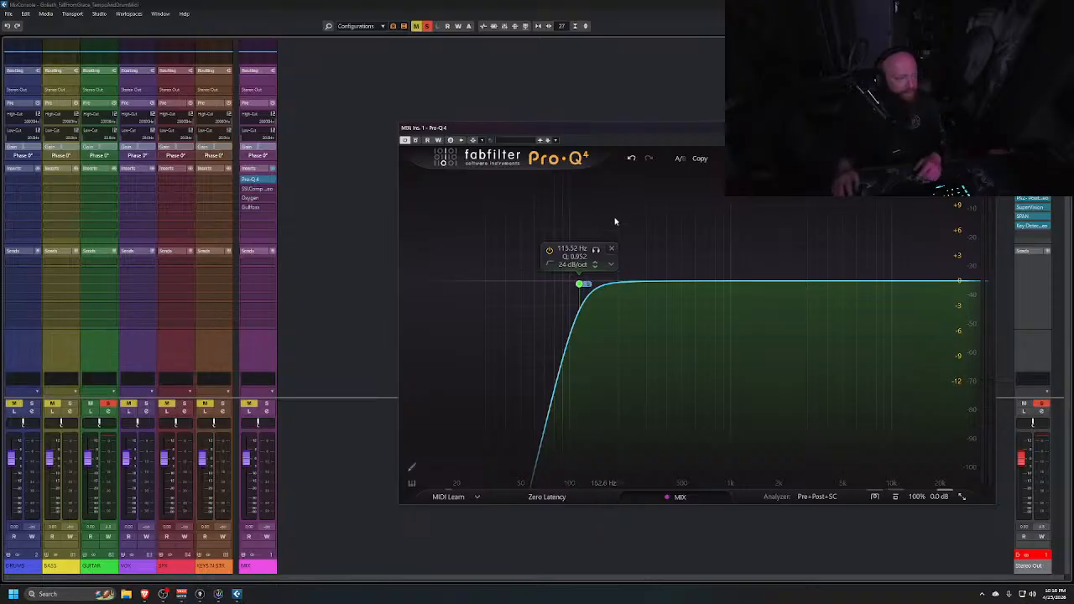
pyautogui.click(988, 129)
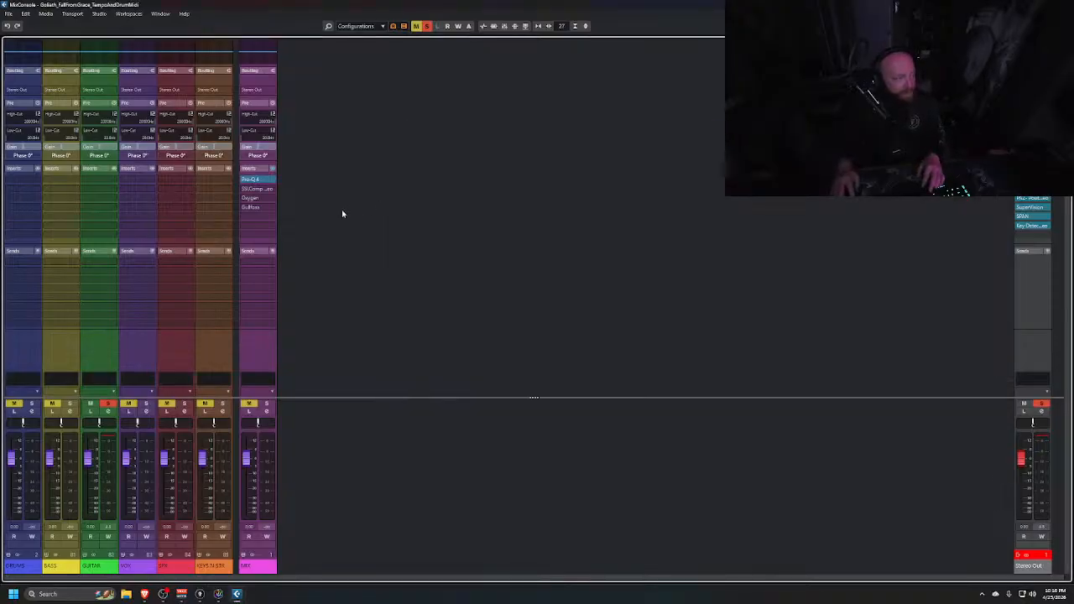
pyautogui.click(251, 190)
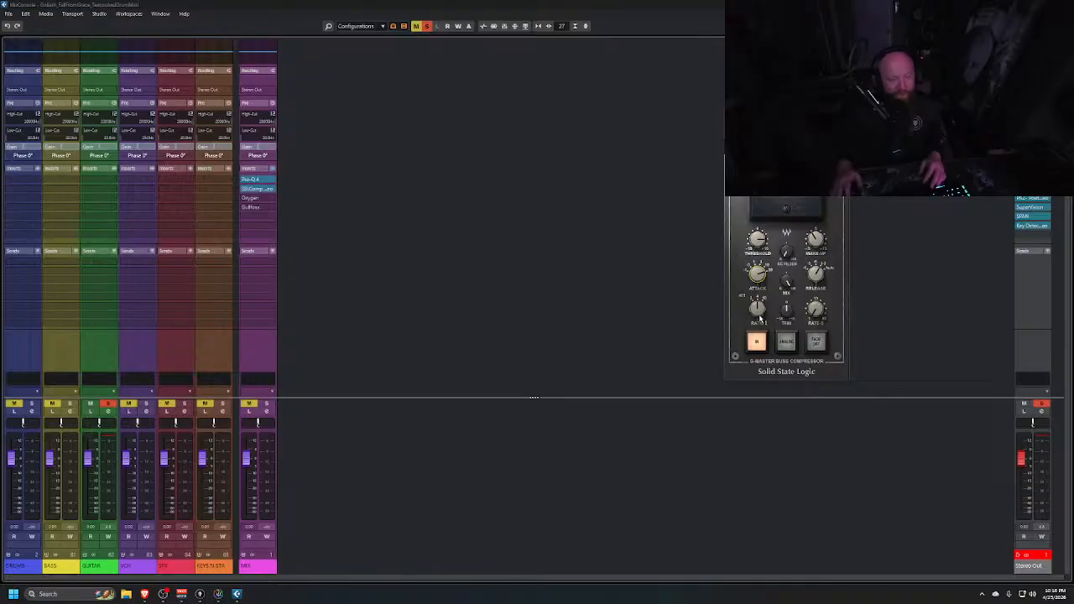
pyautogui.moveTo(760, 318)
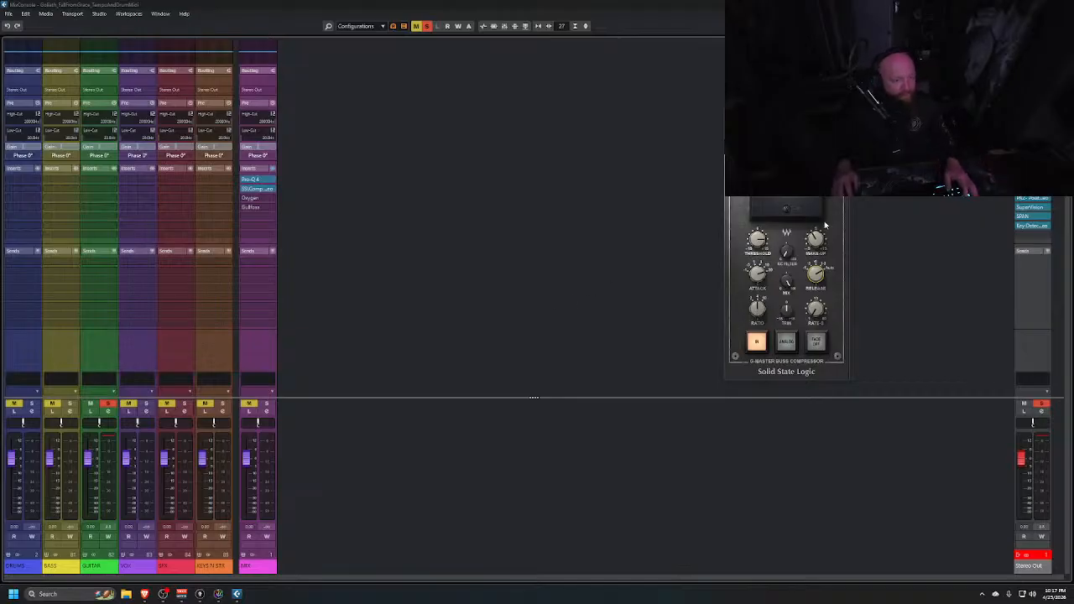
pyautogui.press('space')
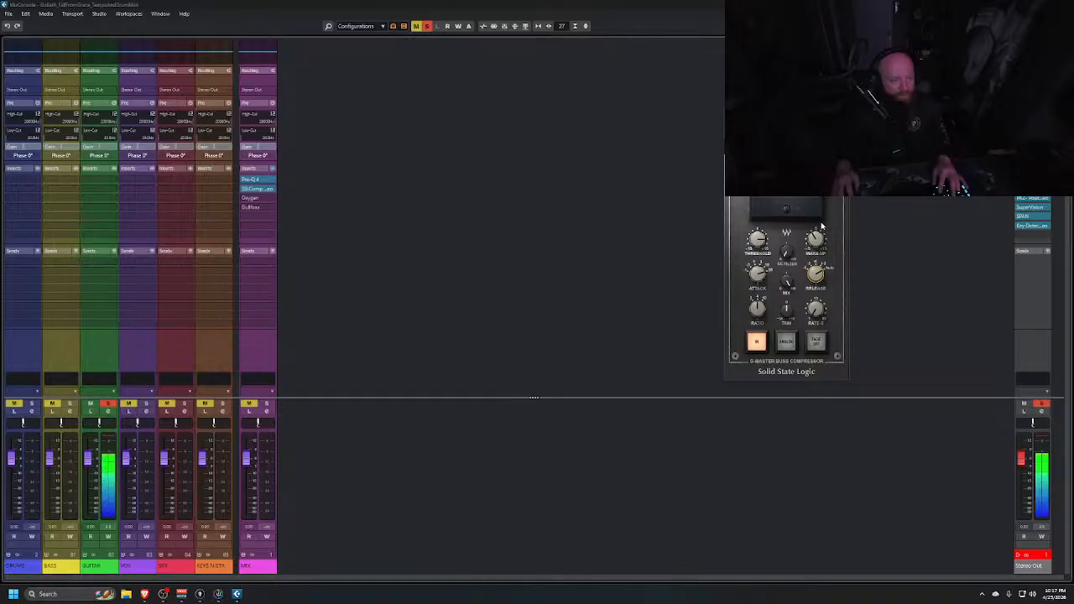
pyautogui.press('space')
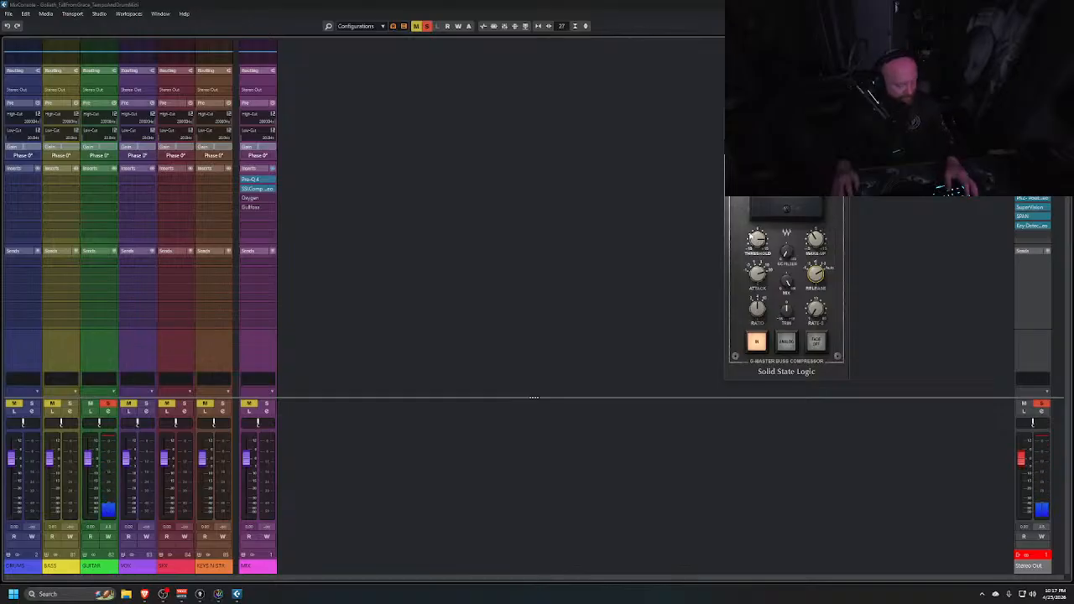
# Switch to the guitar mixer and adjust the pan of the 30 Gtr Rhy DI 1 and 31 Gtr Rhy DI 2 channels
pyautogui.hotkey('alt', 'Tab')
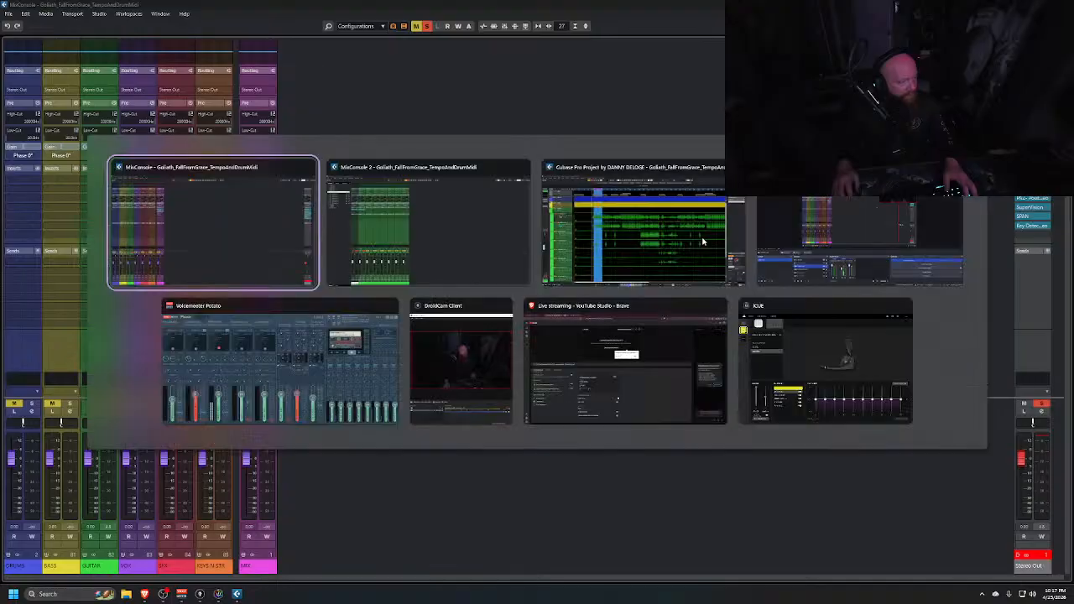
pyautogui.hotkey('alt', 'Tab')
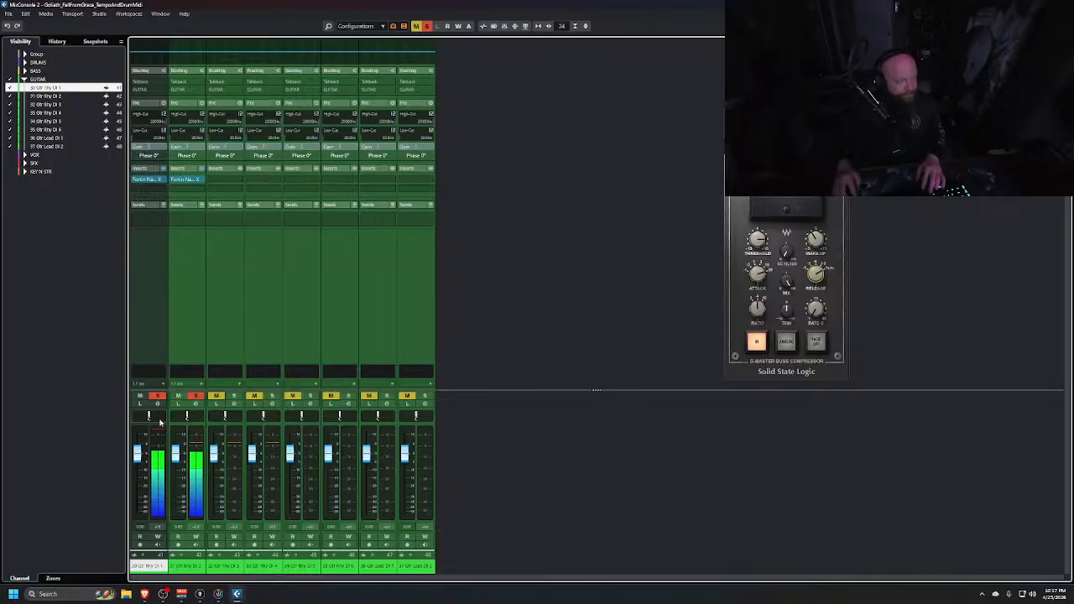
pyautogui.moveTo(155, 418); pyautogui.dragTo(214, 418)
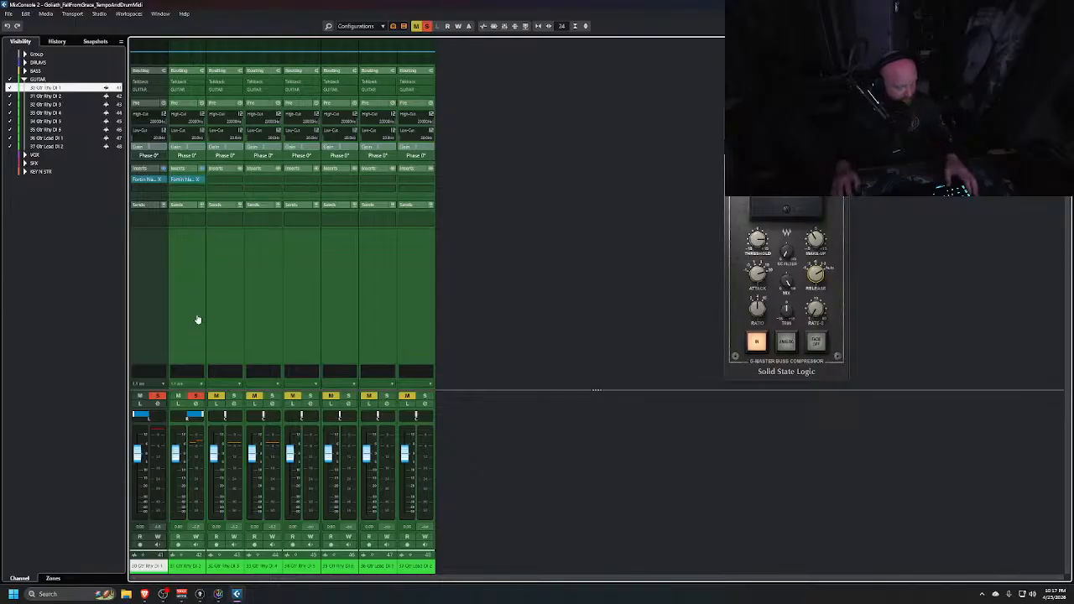
# Return to the project window and load Fortin NTS Suite X onto the first insert of track 32 Gtr Rhy DI 3
pyautogui.hotkey('alt', 'Tab')
pyautogui.hotkey('alt', 'Tab')
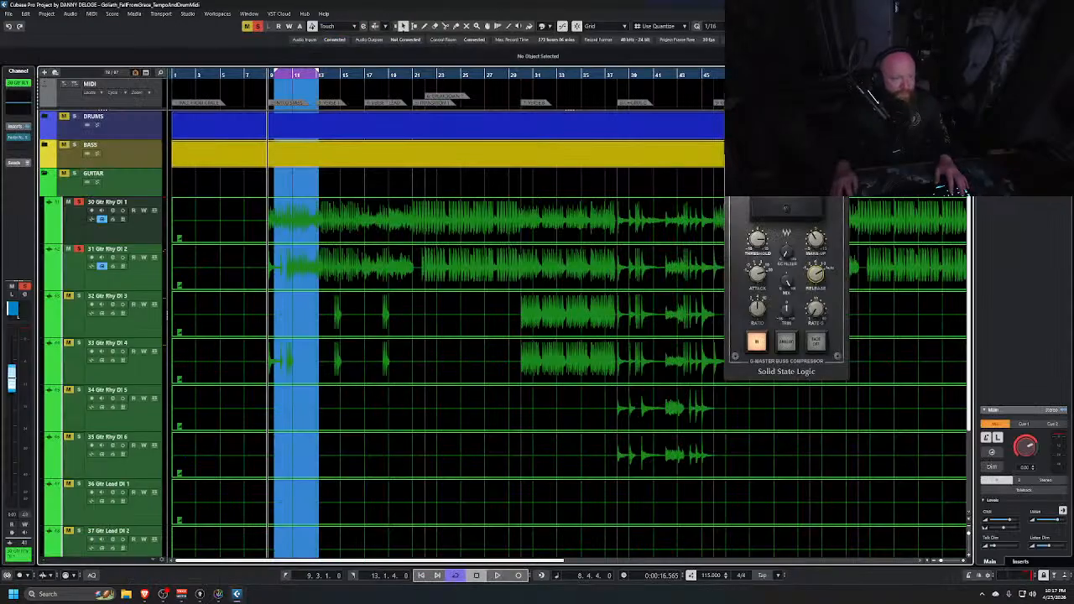
pyautogui.hotkey('ctrl', 'w')
pyautogui.click(130, 333)
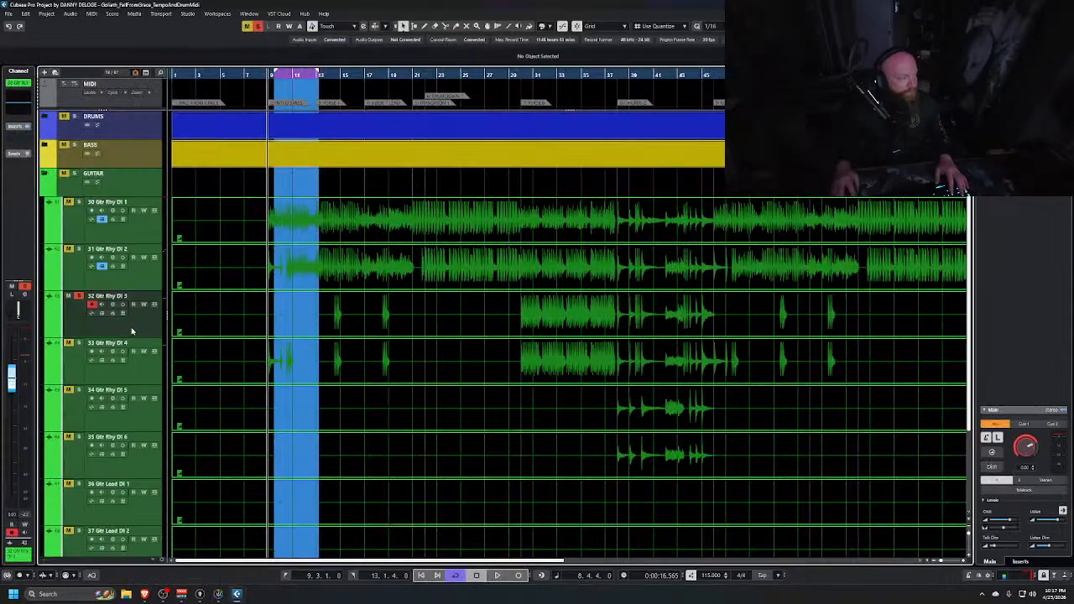
pyautogui.click(29, 139)
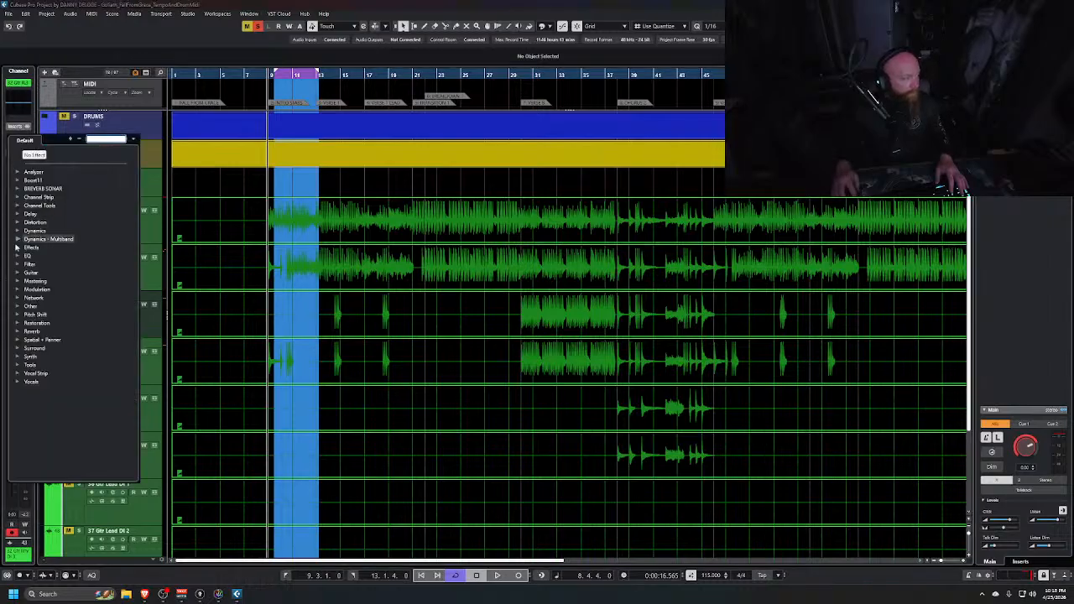
pyautogui.click(19, 307)
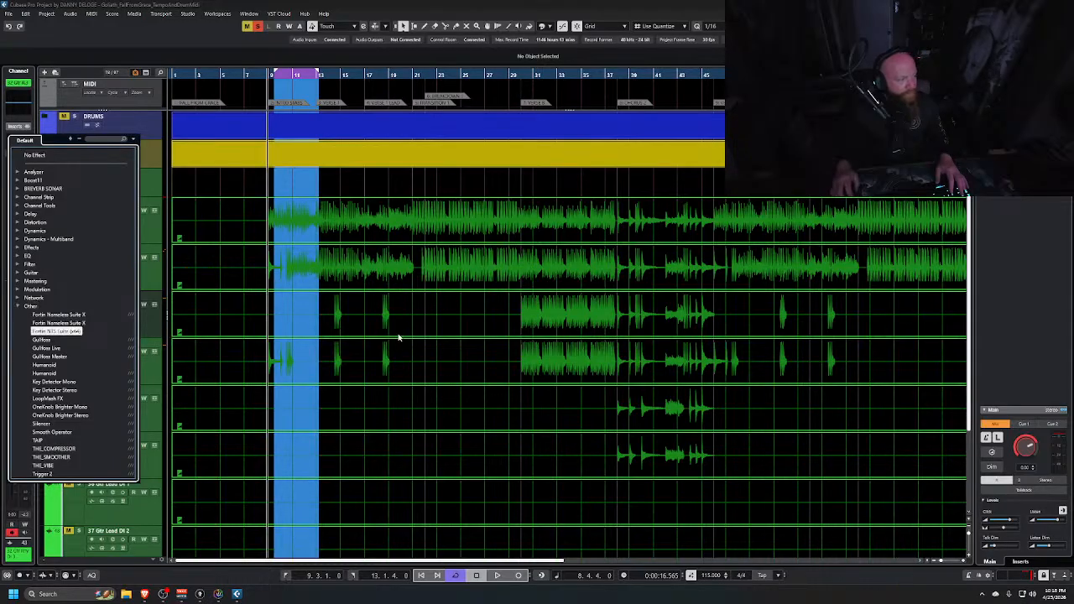
pyautogui.press('Return')
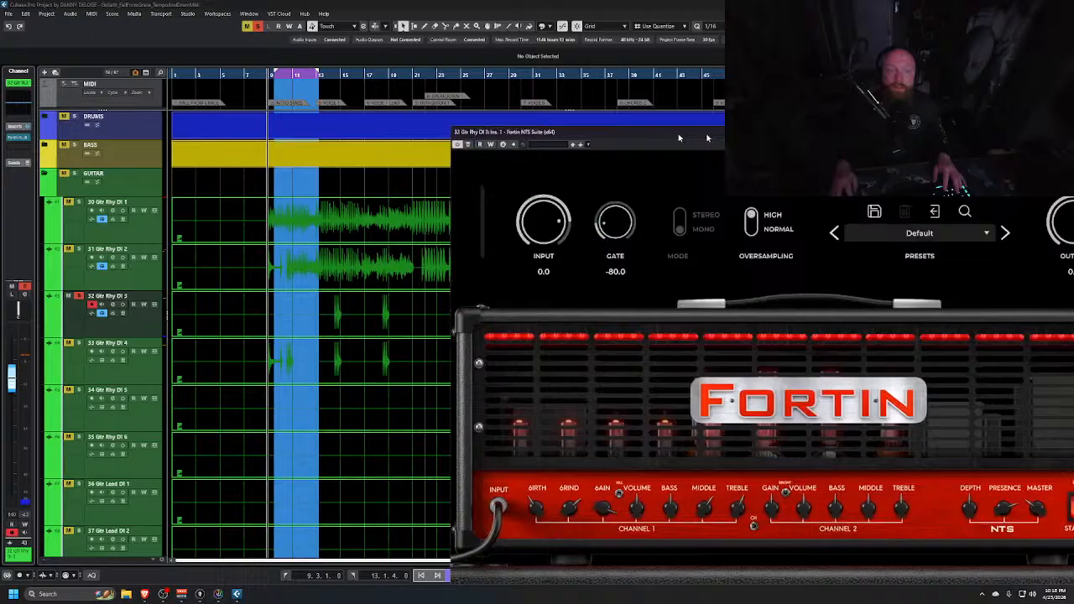
# Resize and reposition the Fortin NTS window, then load the first saved user preset
pyautogui.moveTo(715, 136); pyautogui.dragTo(440, 32)
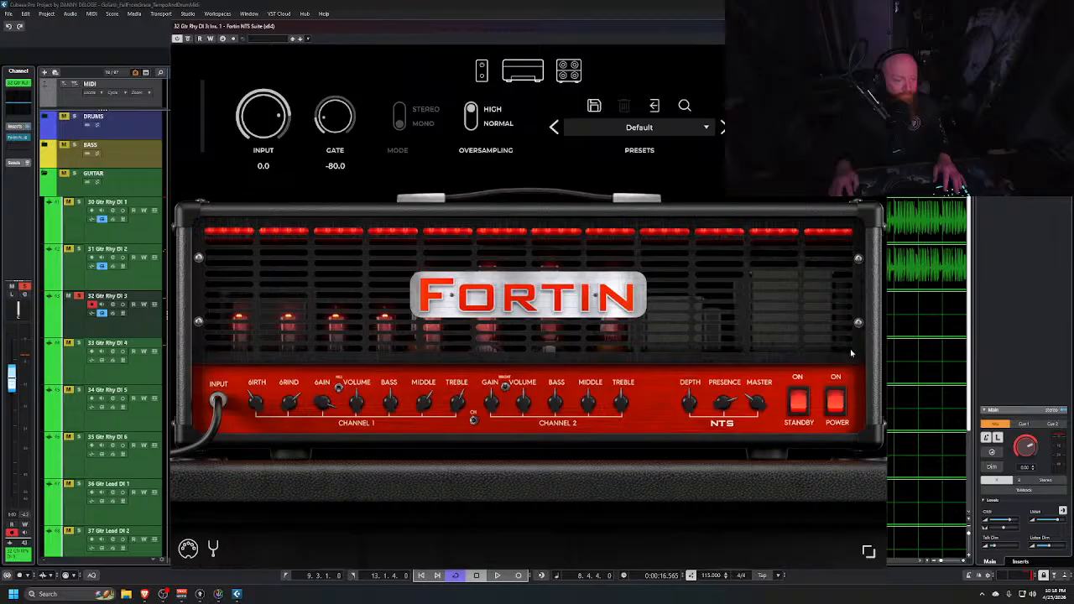
pyautogui.click(869, 554)
pyautogui.click(876, 570)
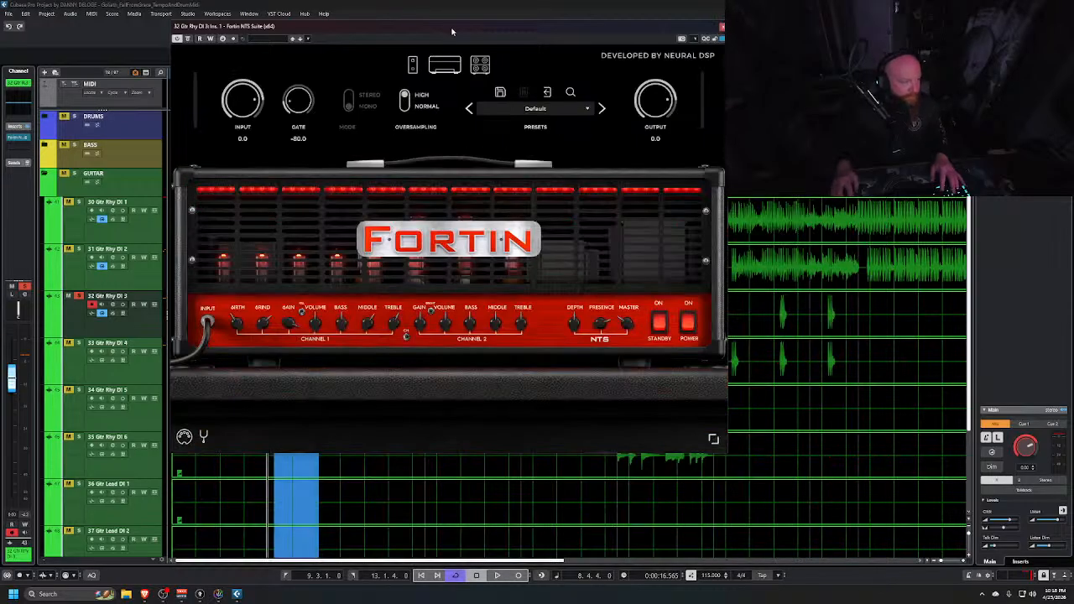
pyautogui.moveTo(451, 31); pyautogui.dragTo(694, 76)
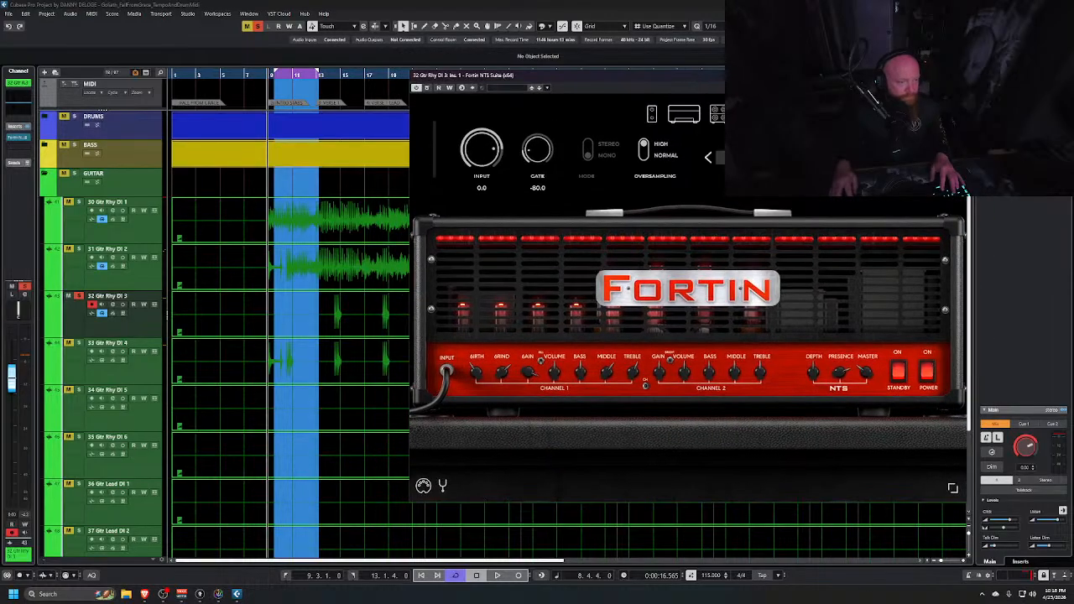
pyautogui.click(760, 157)
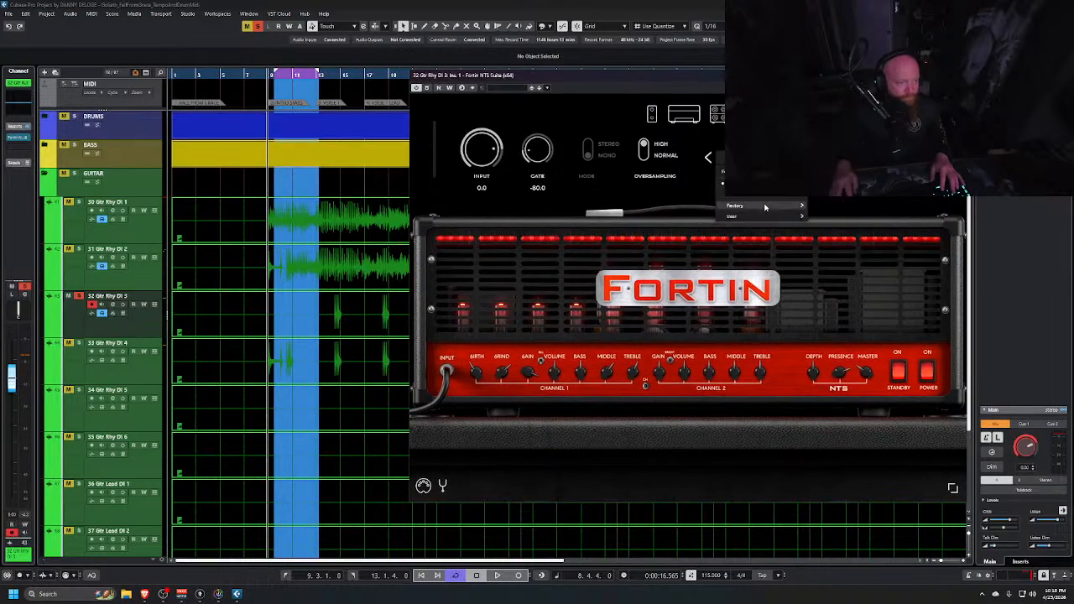
pyautogui.moveTo(772, 219)
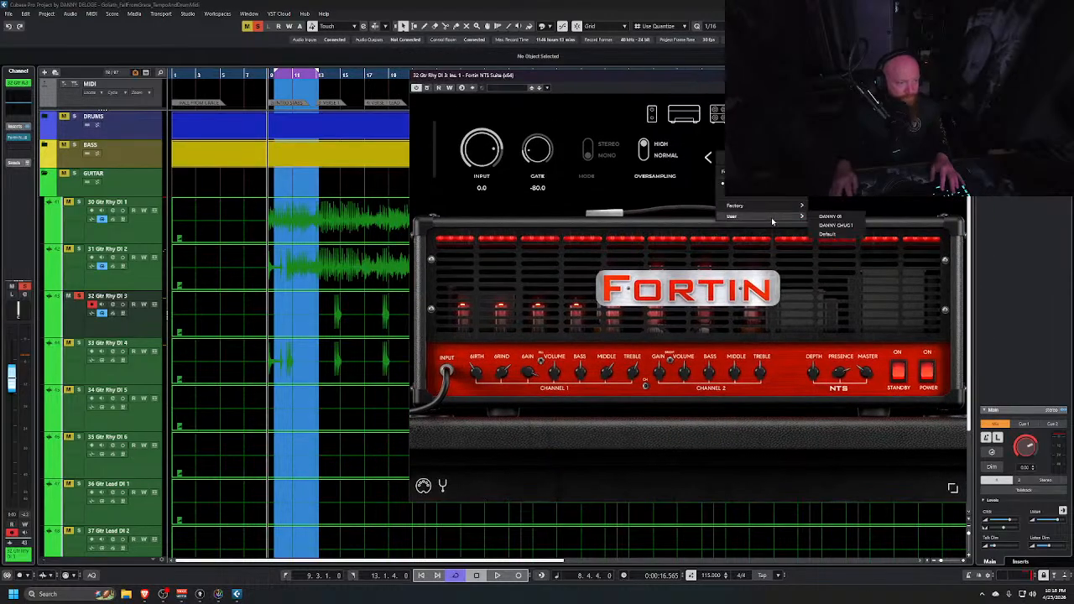
pyautogui.click(843, 217)
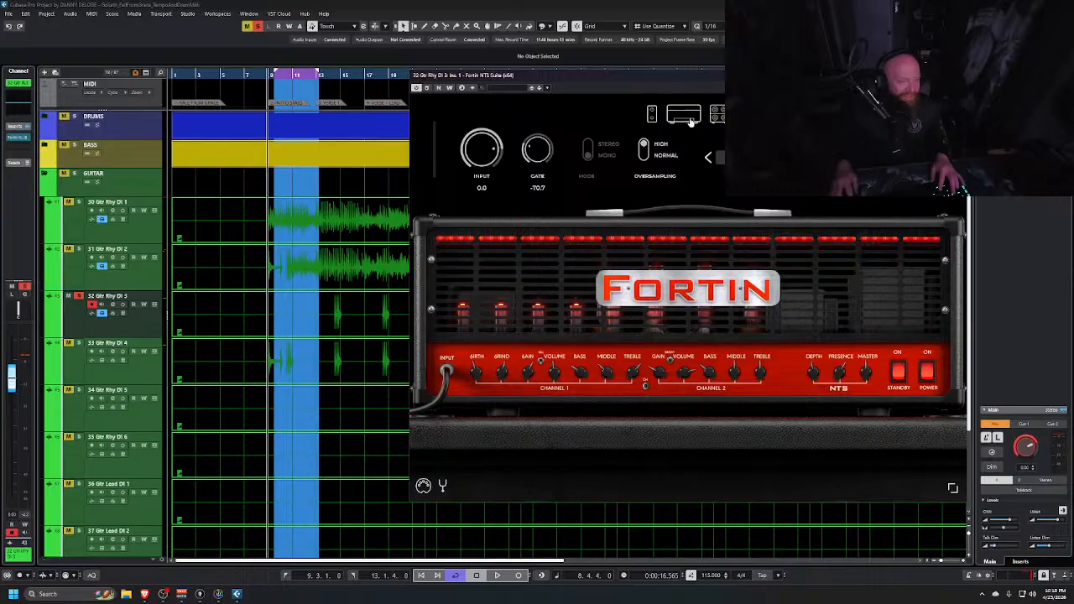
# Inspect the Fortin NTS cabinet, pedal and amp pages
pyautogui.click(716, 116)
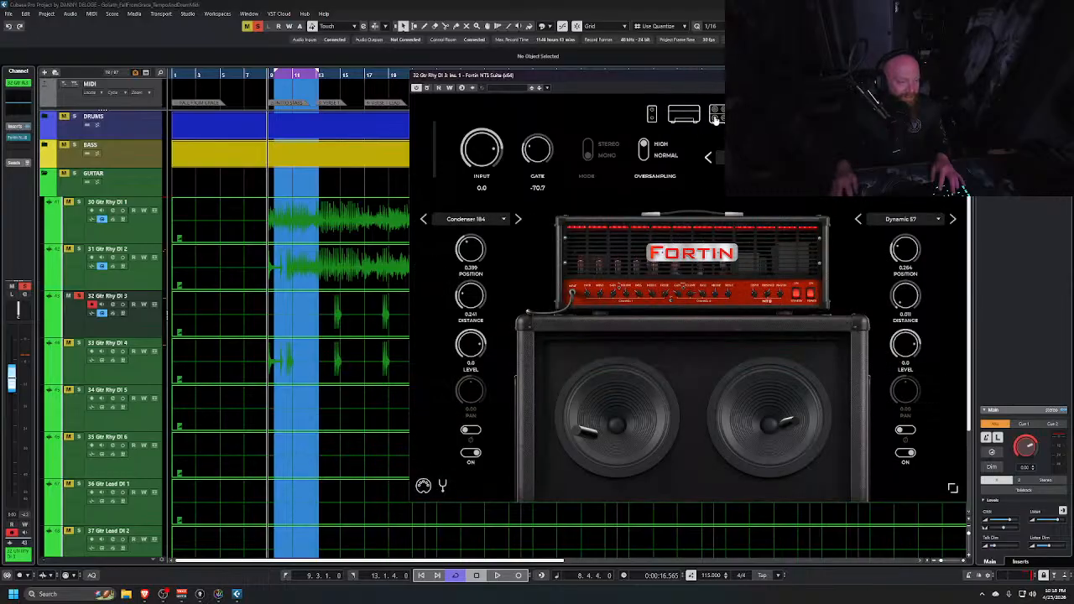
pyautogui.click(651, 116)
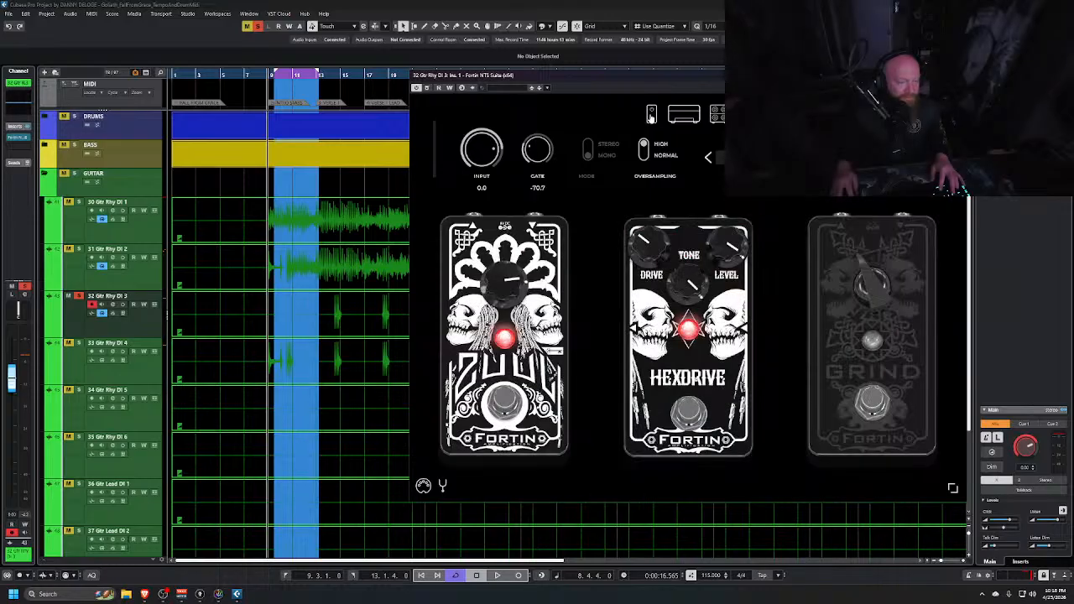
pyautogui.click(688, 115)
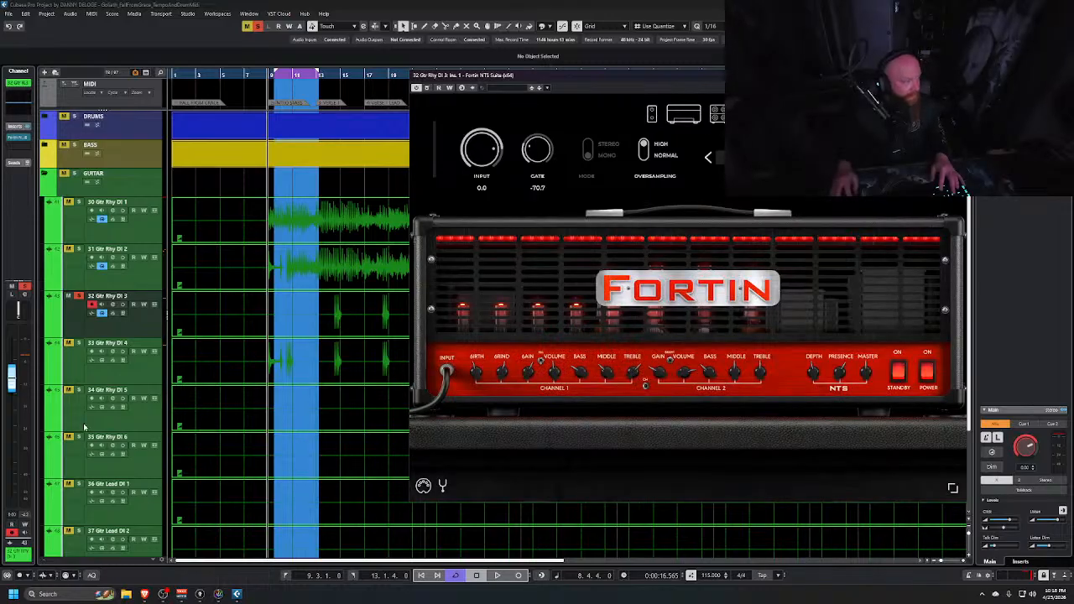
# Audition the rhythm guitar tone by repeatedly playing and stopping from around bar 14
pyautogui.click(329, 74)
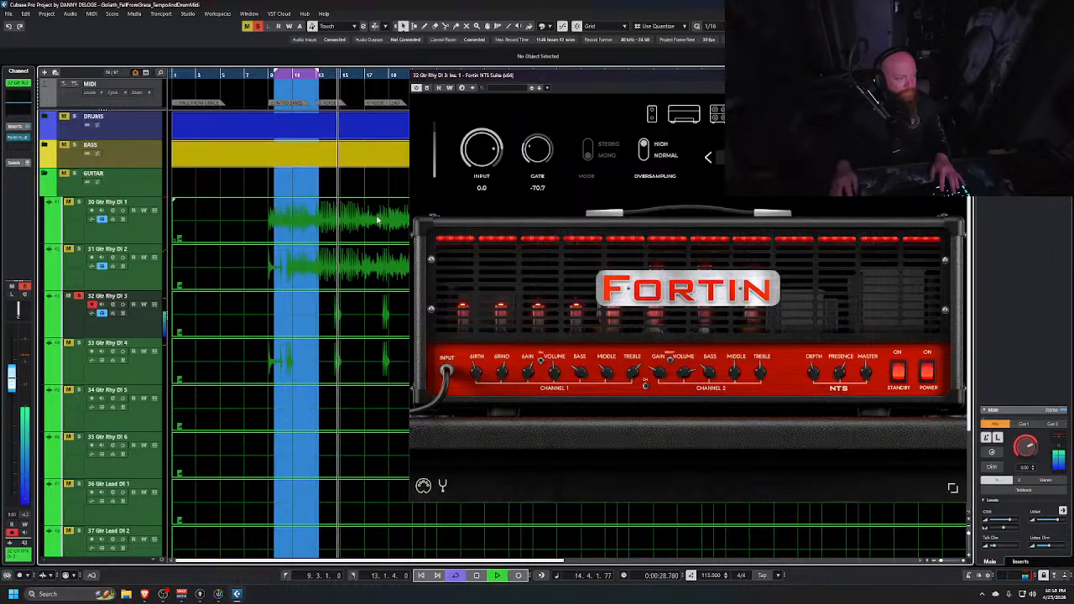
pyautogui.press('space')
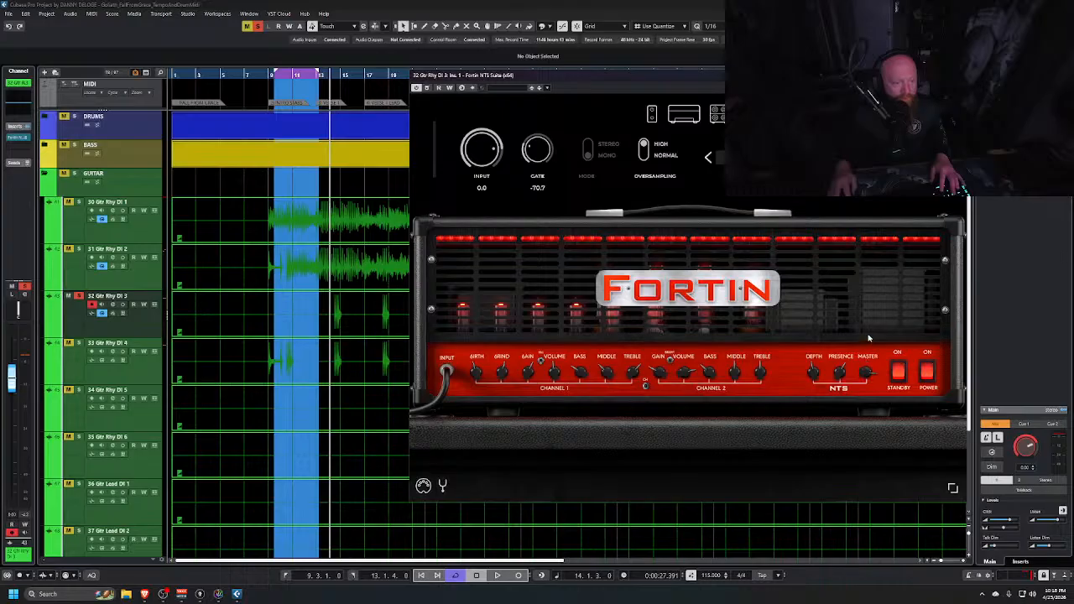
pyautogui.press('space')
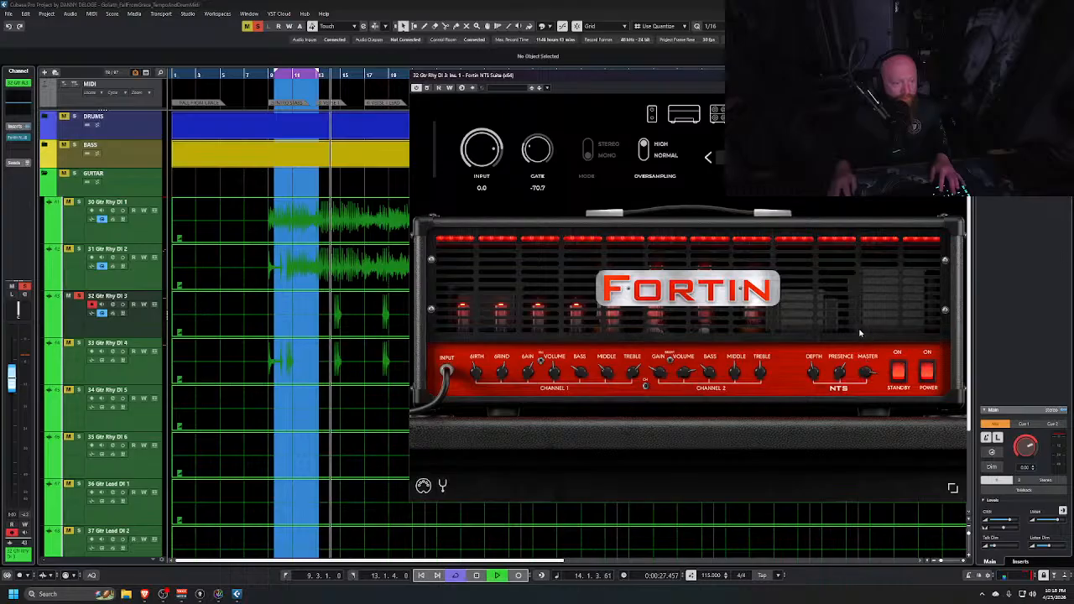
pyautogui.press('space')
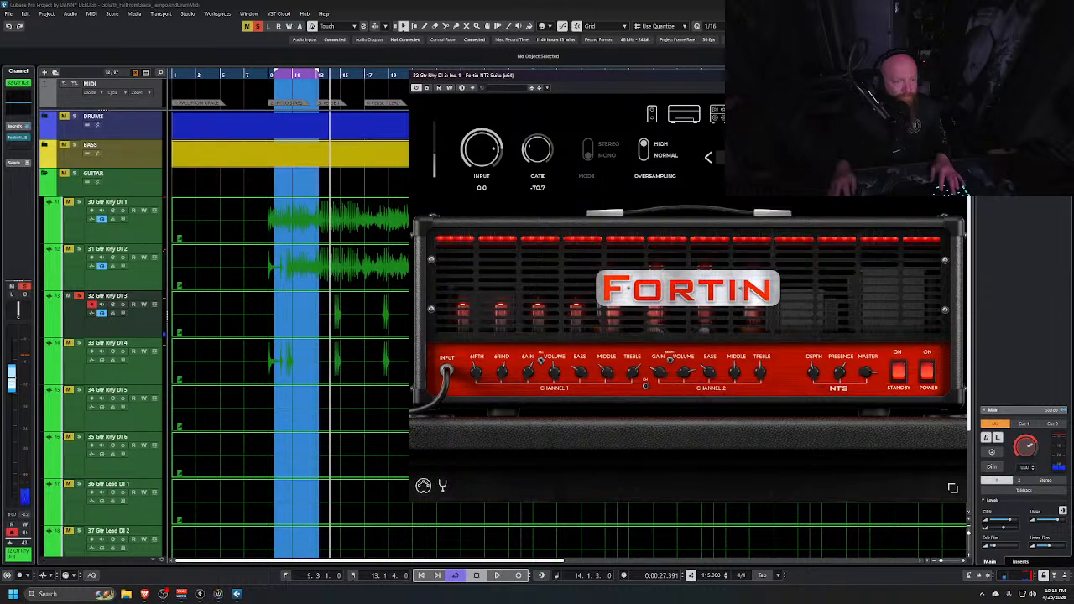
pyautogui.press('space')
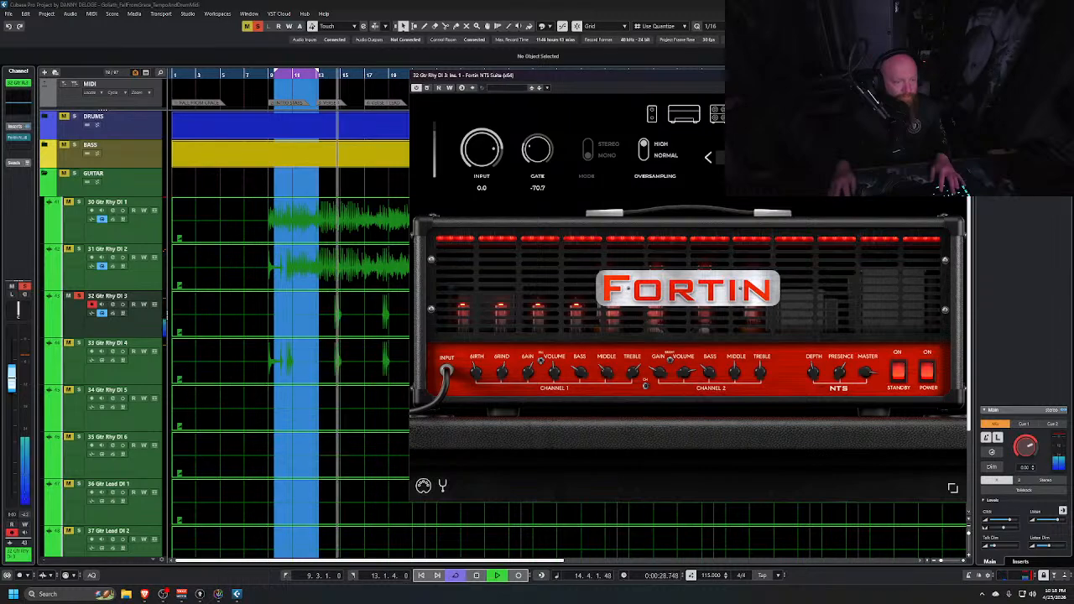
pyautogui.press('space')
pyautogui.press('space')
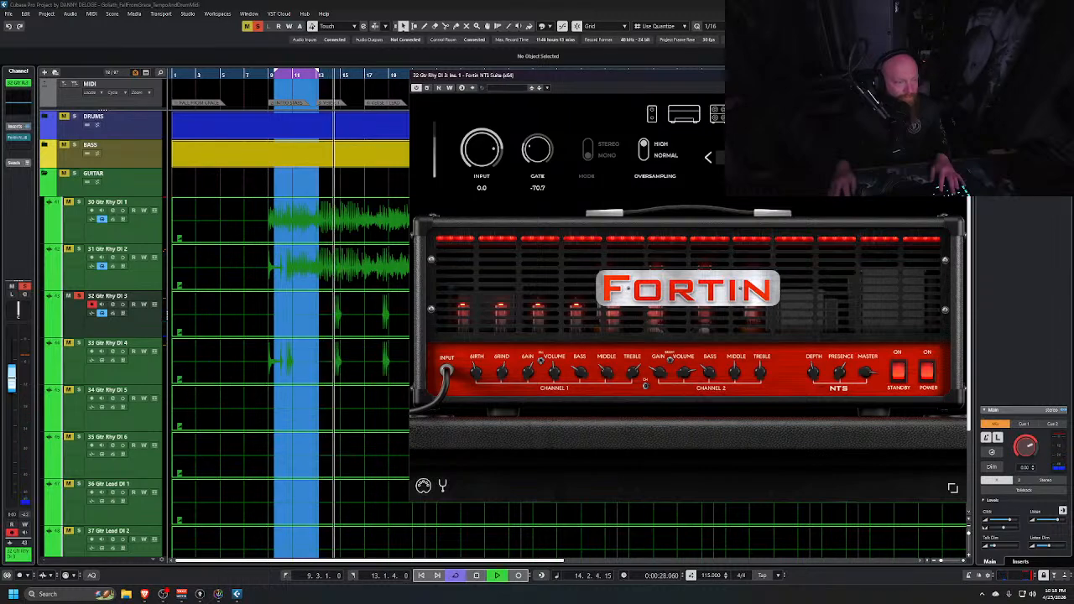
pyautogui.press('space')
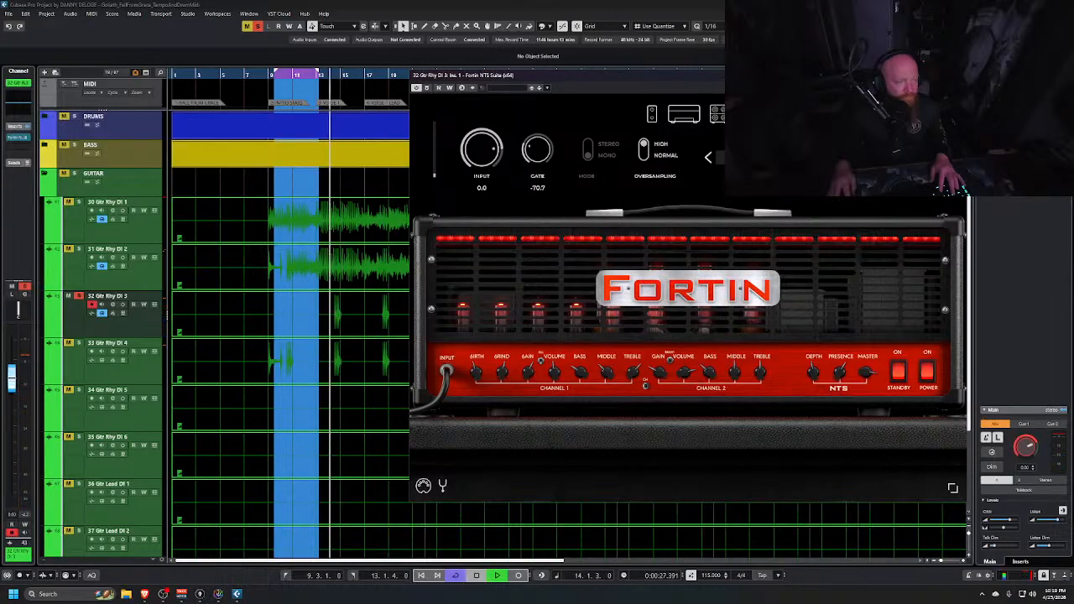
pyautogui.press('space')
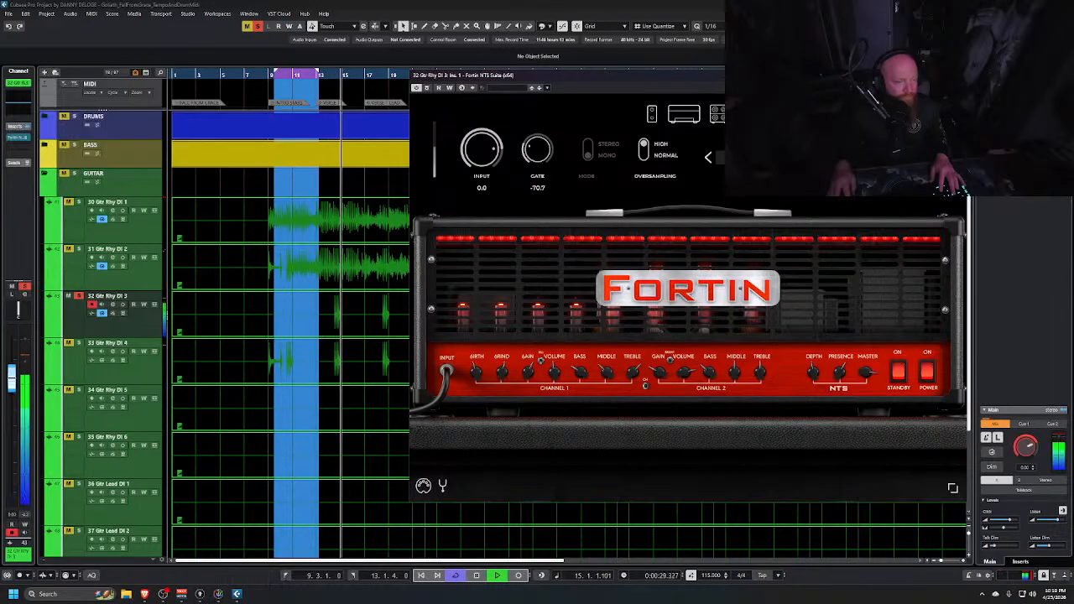
pyautogui.press('space')
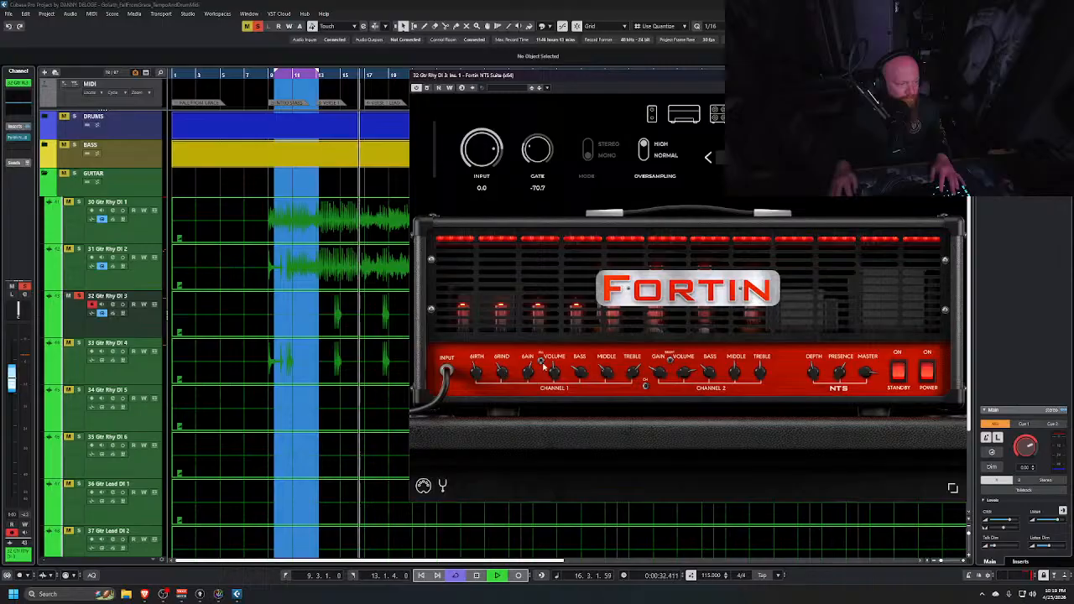
pyautogui.press('space')
pyautogui.press('space')
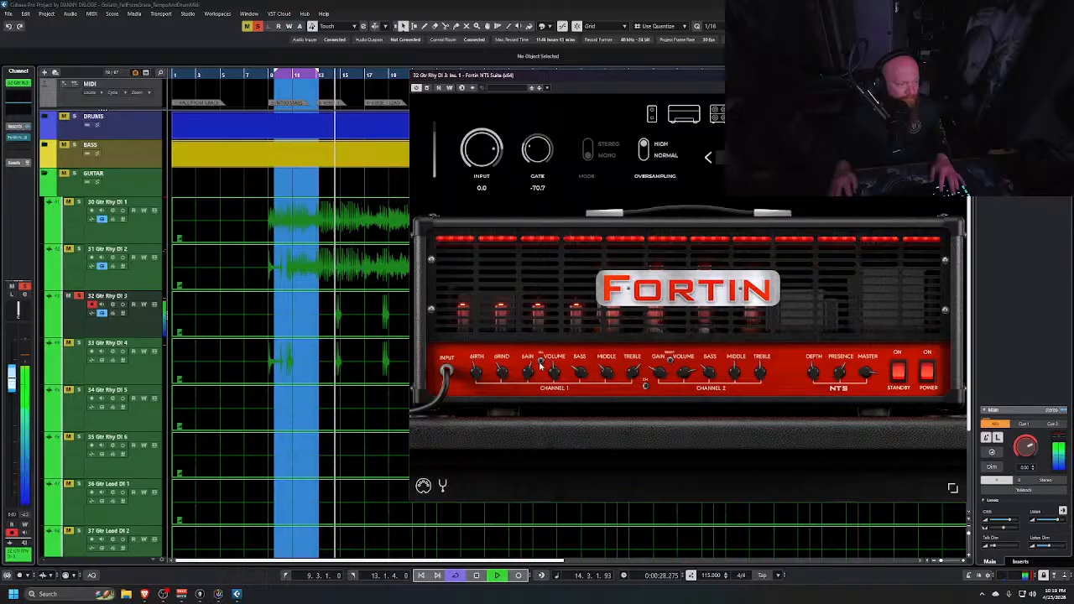
pyautogui.press('space')
pyautogui.press('space')
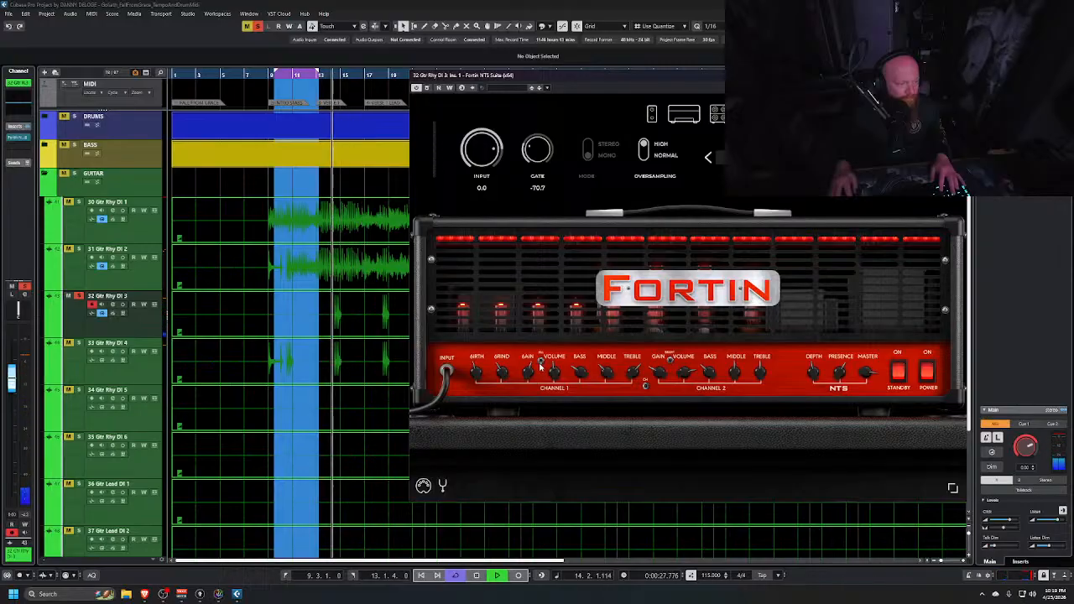
pyautogui.press('space')
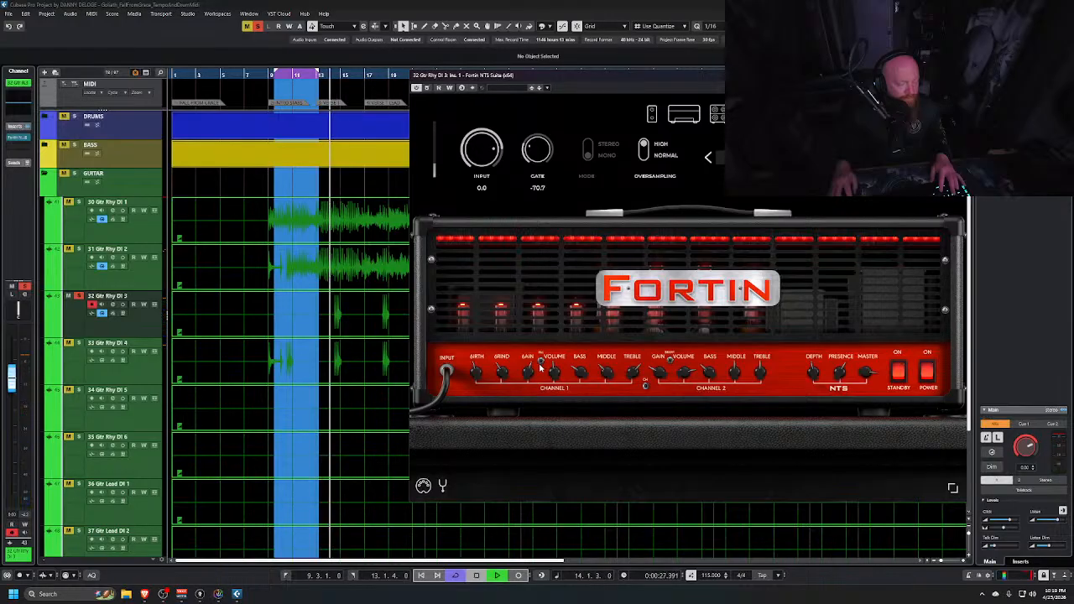
# Copy the Fortin NTS Suite X insert from Gtr Rhy DI 3 onto the first insert slot of Gtr Rhy DI 4 in the mixer
pyautogui.press('space')
pyautogui.press('space')
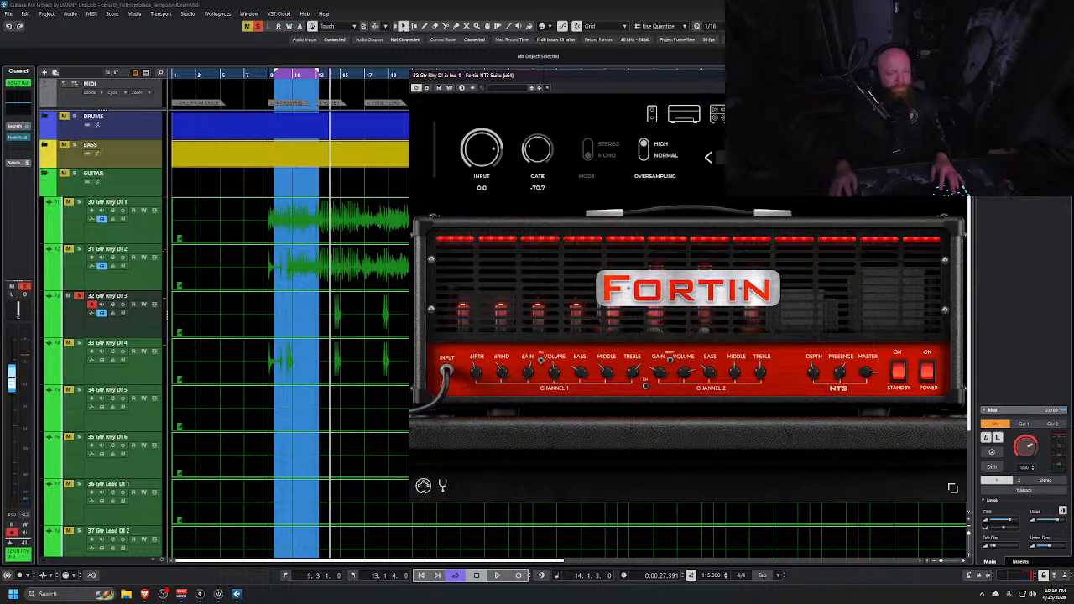
pyautogui.click(962, 75)
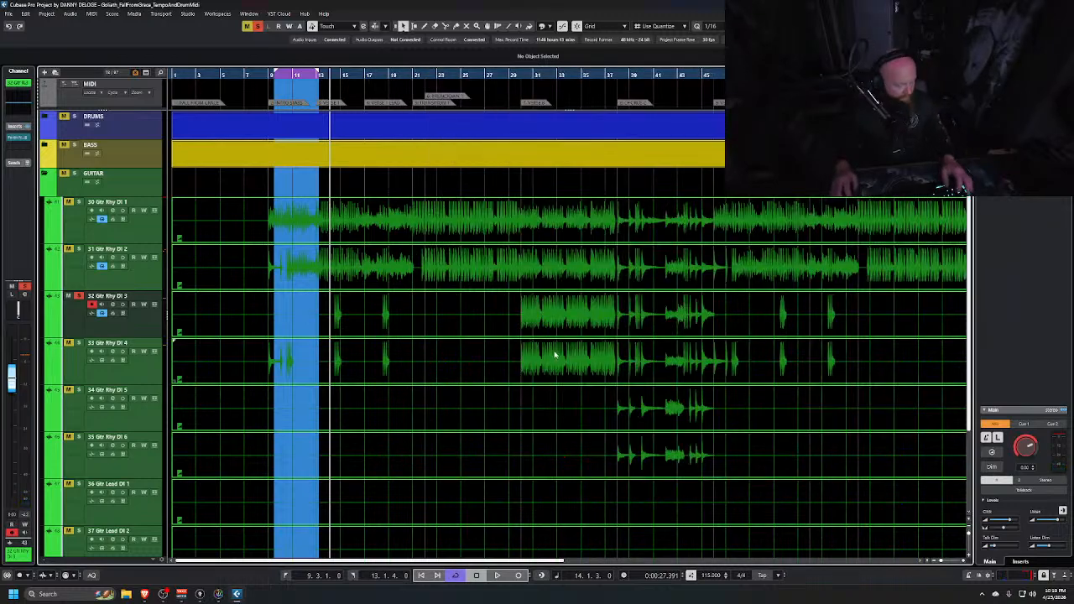
pyautogui.hotkey('alt', 'Tab')
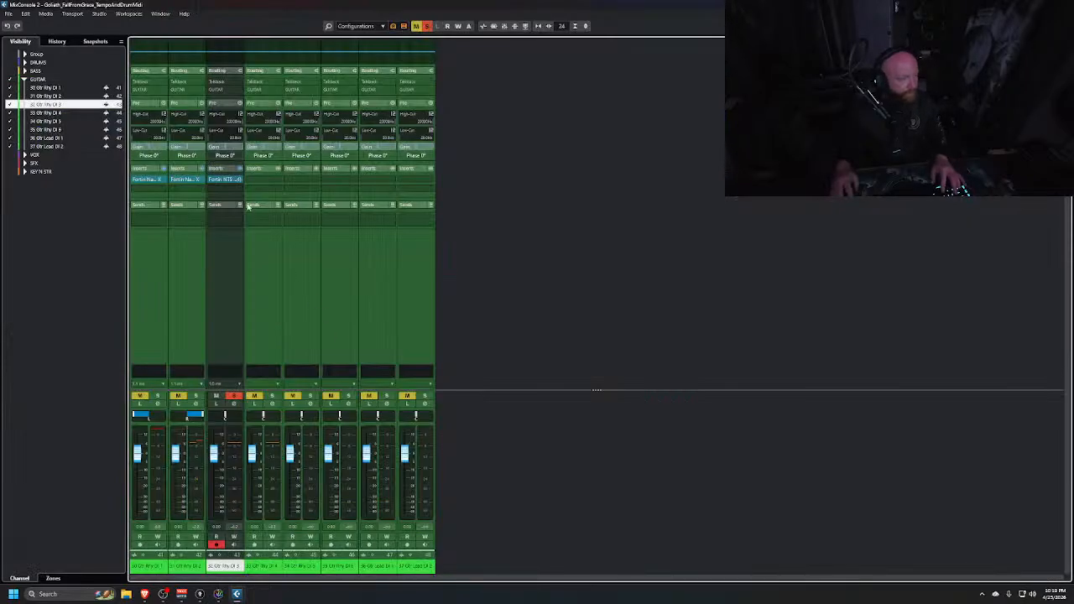
pyautogui.moveTo(227, 182); pyautogui.dragTo(262, 181)
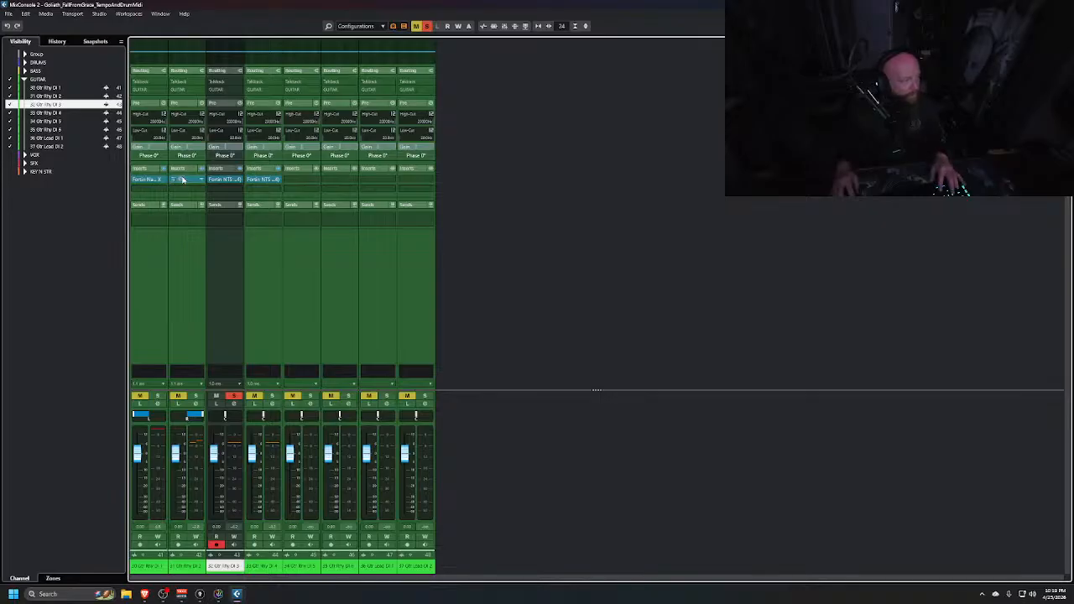
# Open Gtr Rhy DI 2's Fortin Nameless Suite X and save its settings as a new user preset with CHUG 1 after the user's name
pyautogui.click(181, 182)
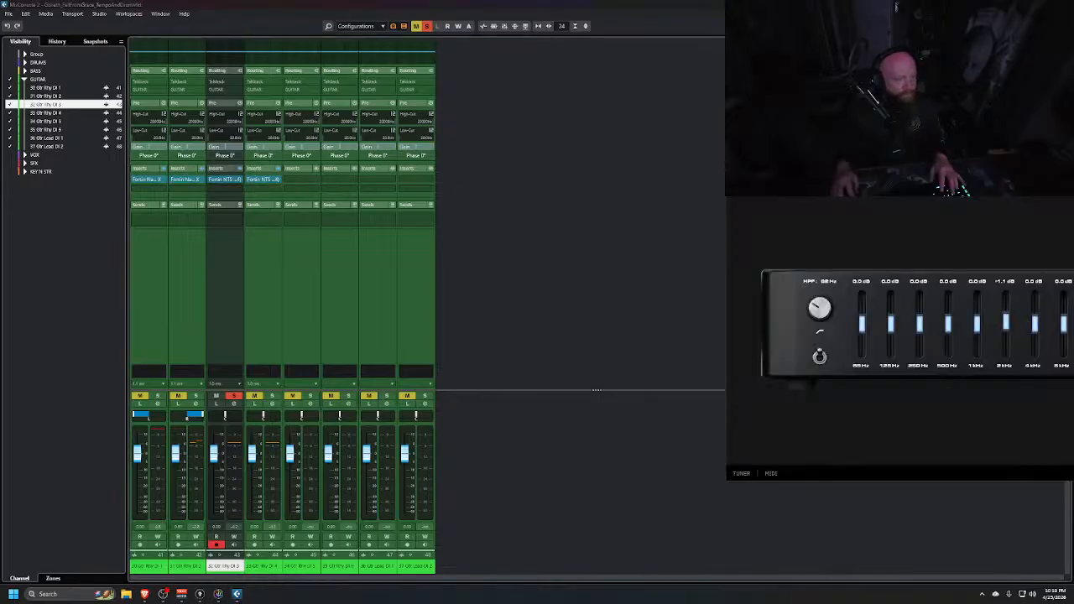
pyautogui.moveTo(965, 80); pyautogui.dragTo(785, 80)
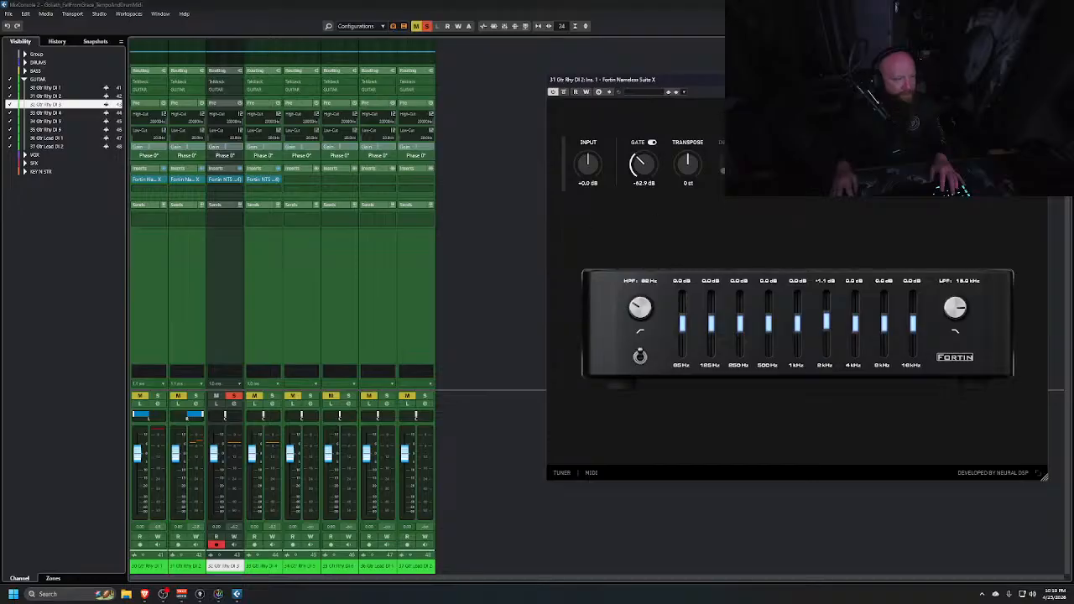
pyautogui.click(923, 168)
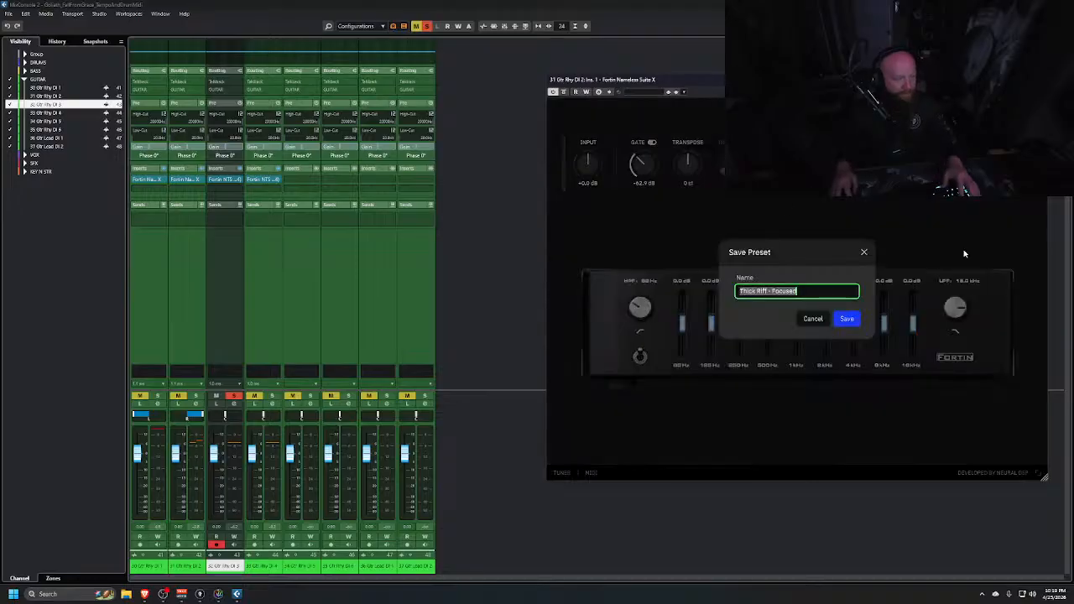
pyautogui.write('DANNY')
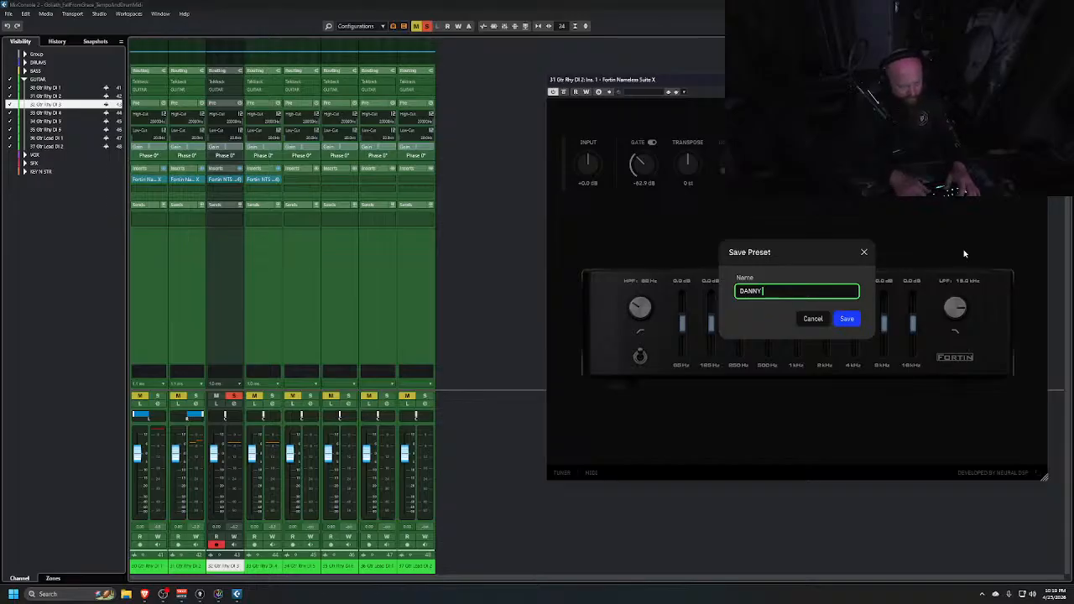
pyautogui.write('CHUG 1')
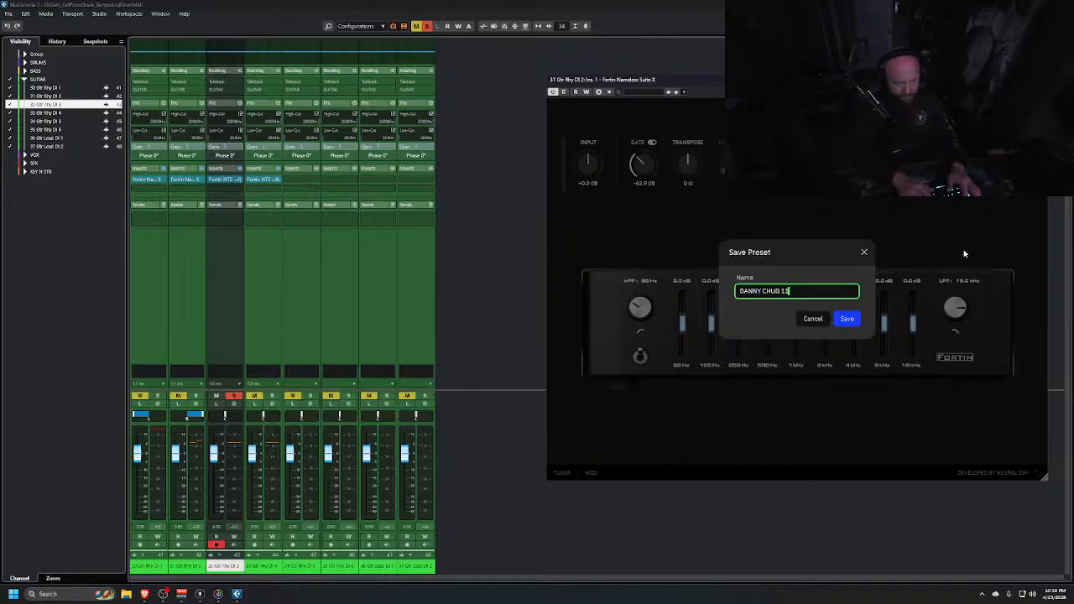
pyautogui.press('Return')
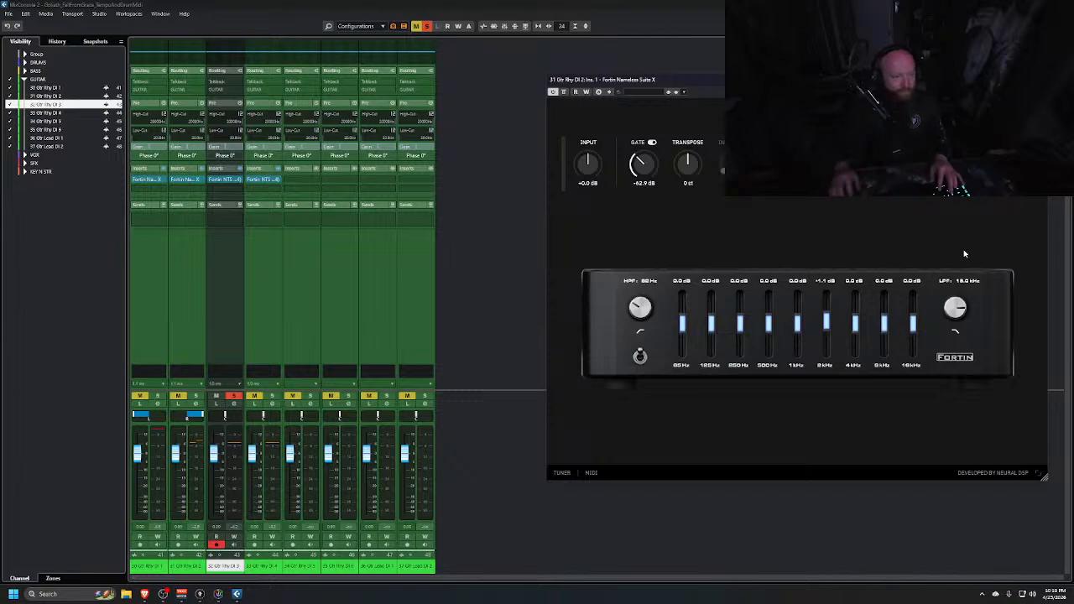
pyautogui.click(1040, 80)
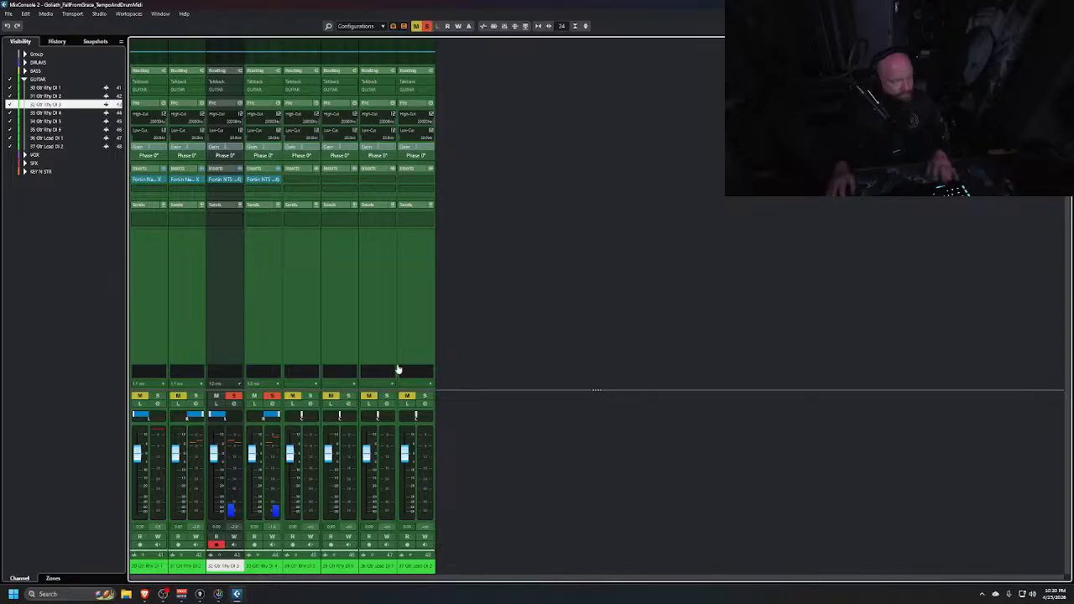
# Solo the Gtr Rhy DI 1 and 2 channels and audition the four rhythm guitars from around bar 9
pyautogui.click(194, 396)
pyautogui.click(177, 397)
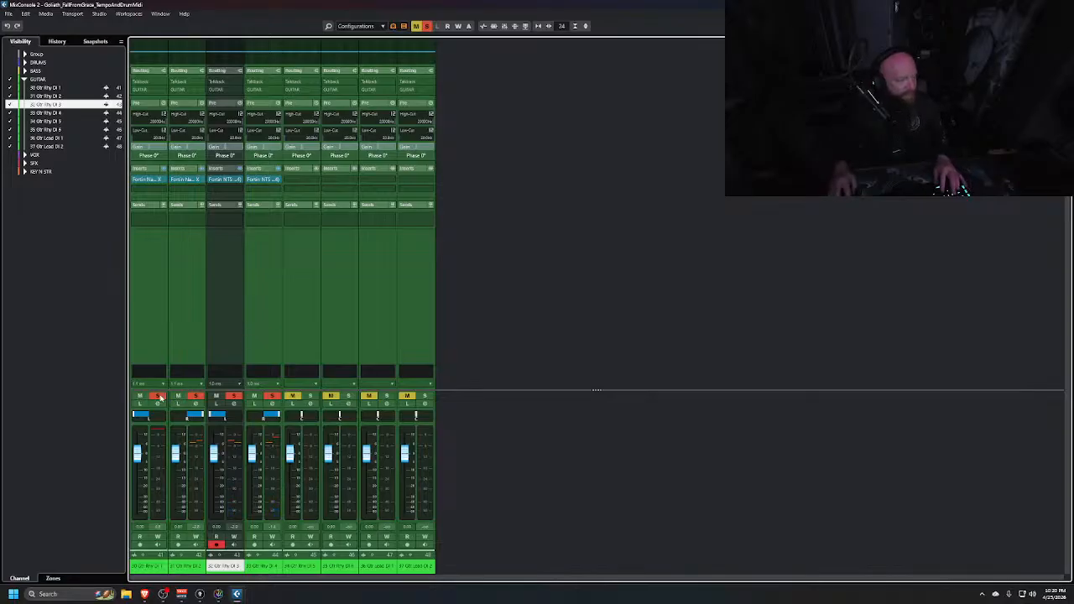
pyautogui.hotkey('alt', 'Tab')
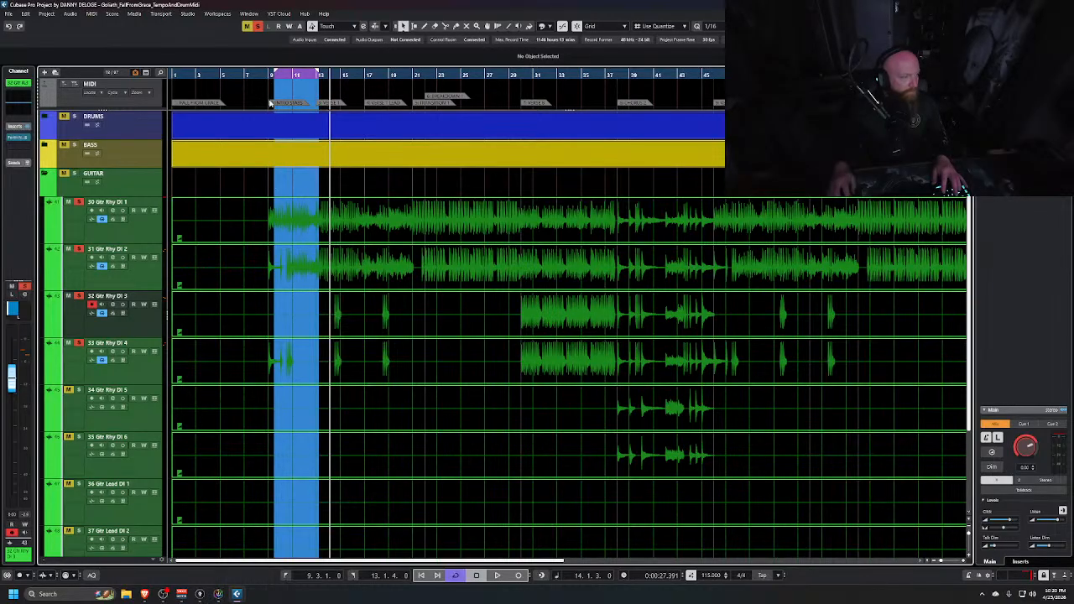
pyautogui.click(265, 73)
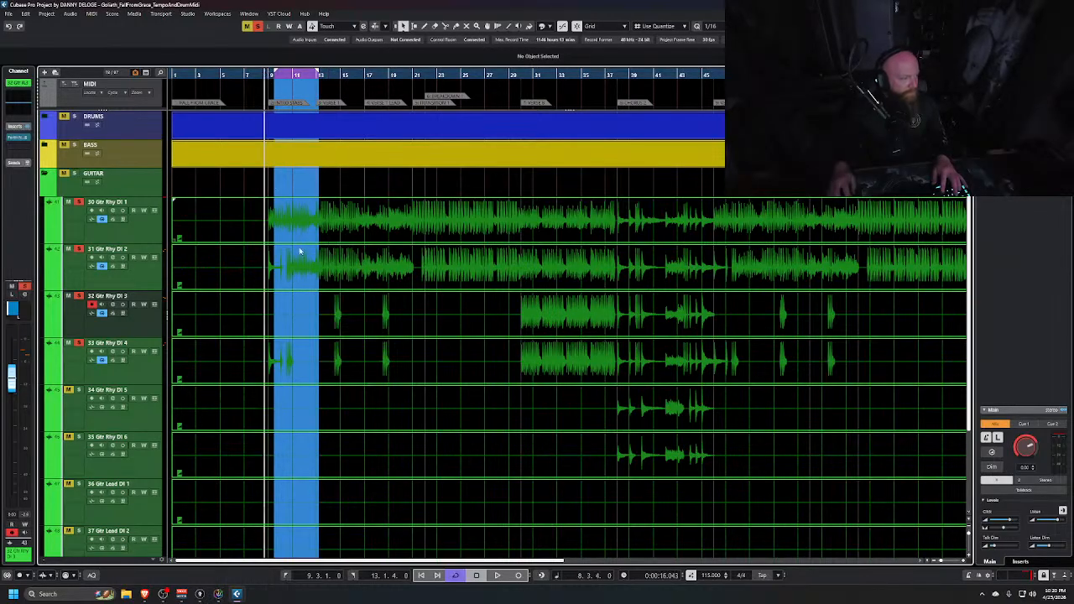
pyautogui.press('space')
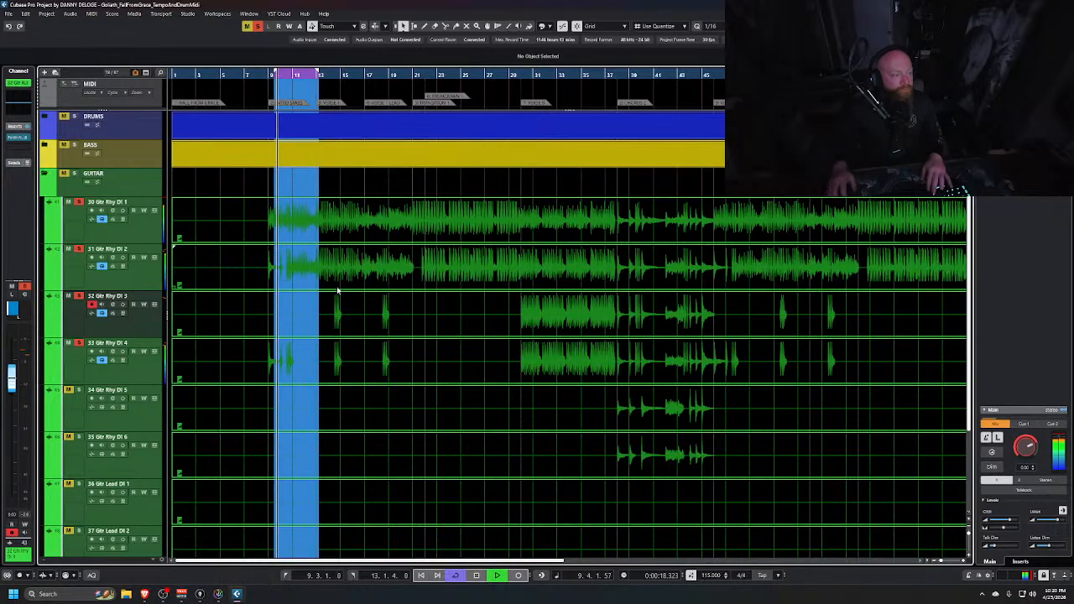
pyautogui.press('space')
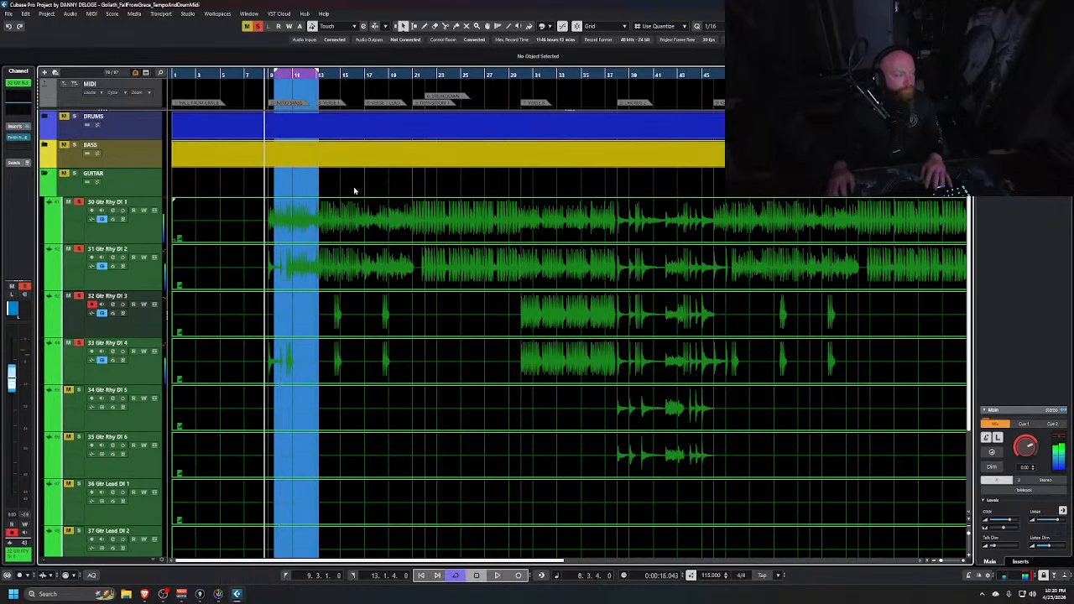
# Audition the rhythm guitars again from around bars 29 to 31
pyautogui.click(516, 75)
pyautogui.press('space')
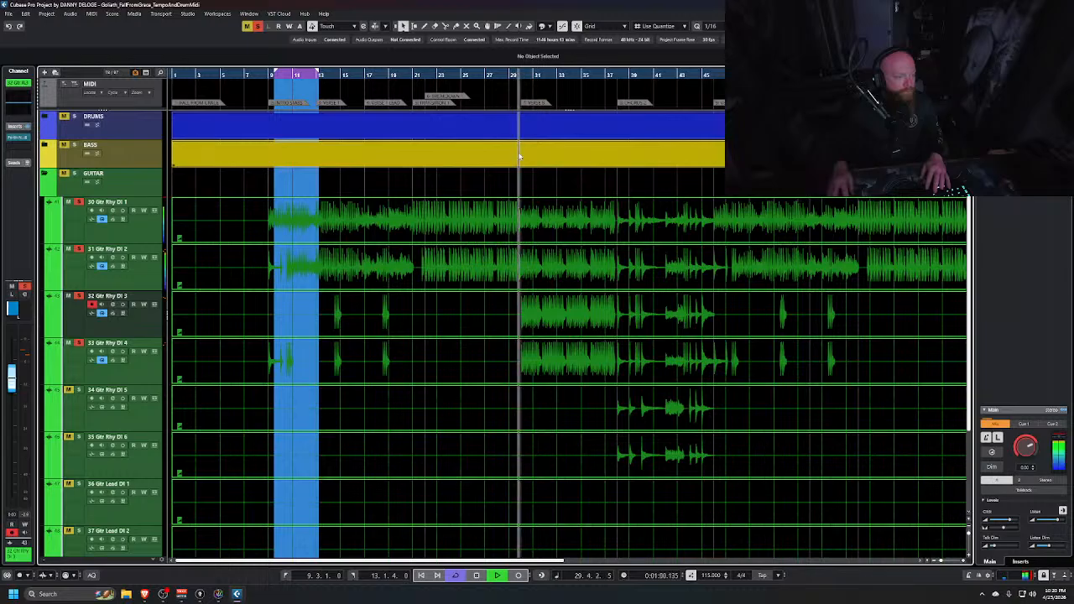
pyautogui.click(513, 74)
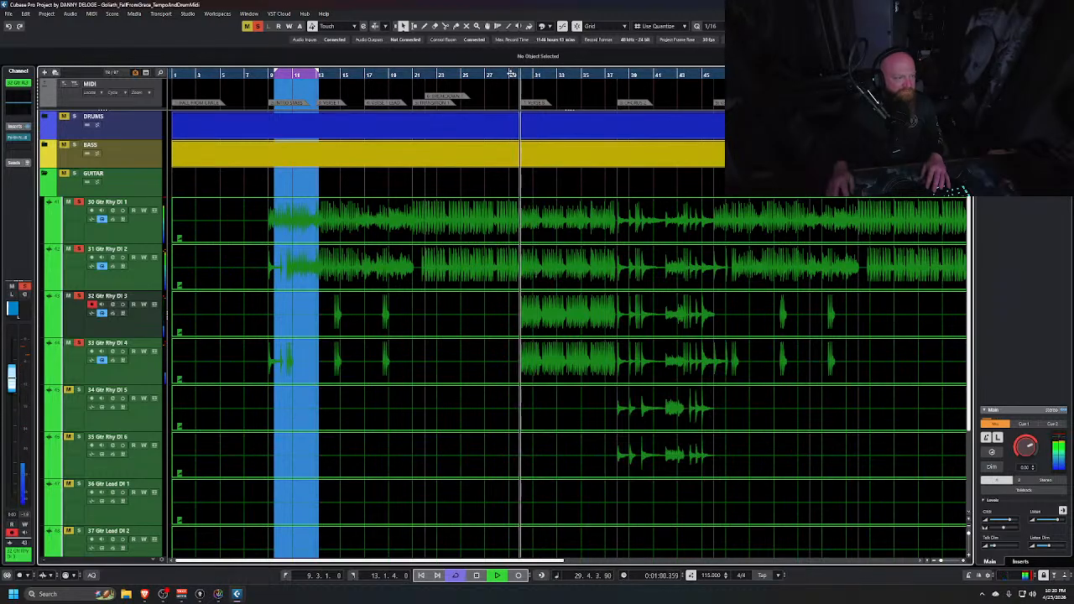
pyautogui.click(503, 74)
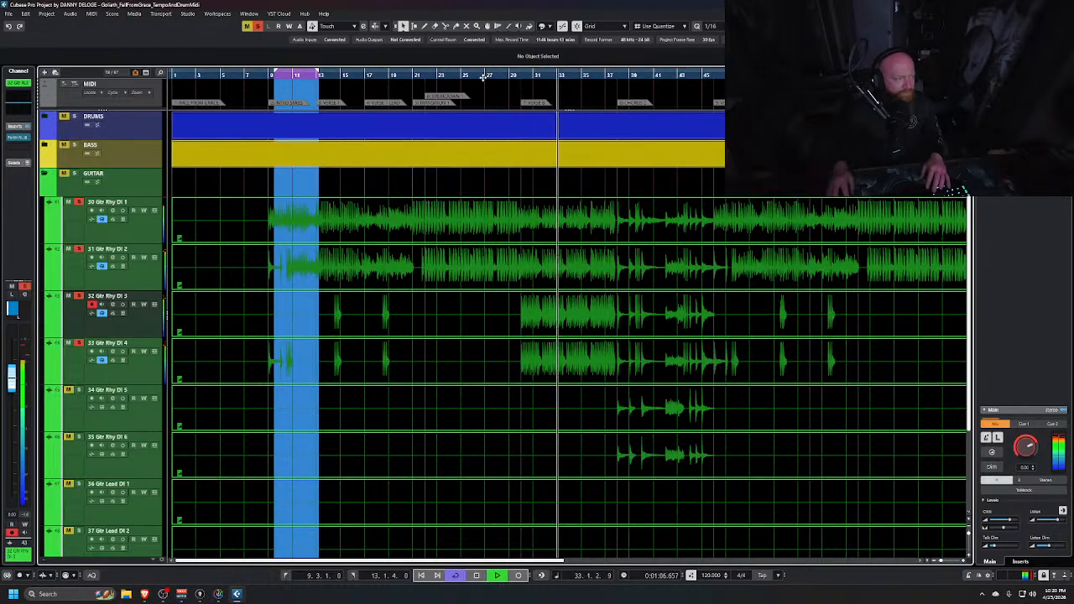
pyautogui.press('space')
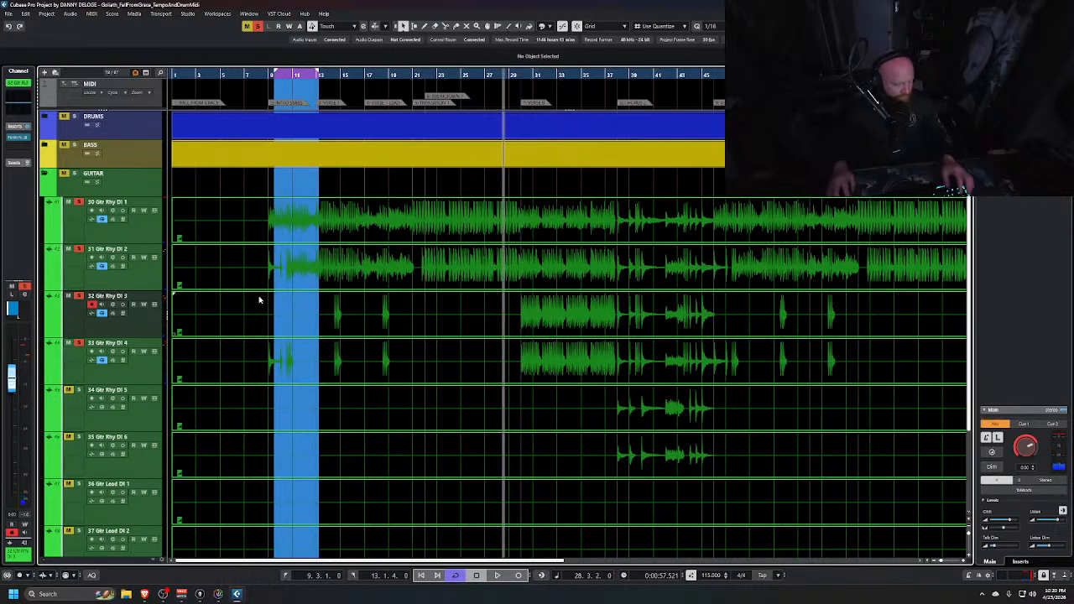
# Link the Gtr Rhy DI 3 and 4 channels into a link group named GTR 2
pyautogui.hotkey('alt', 'Tab')
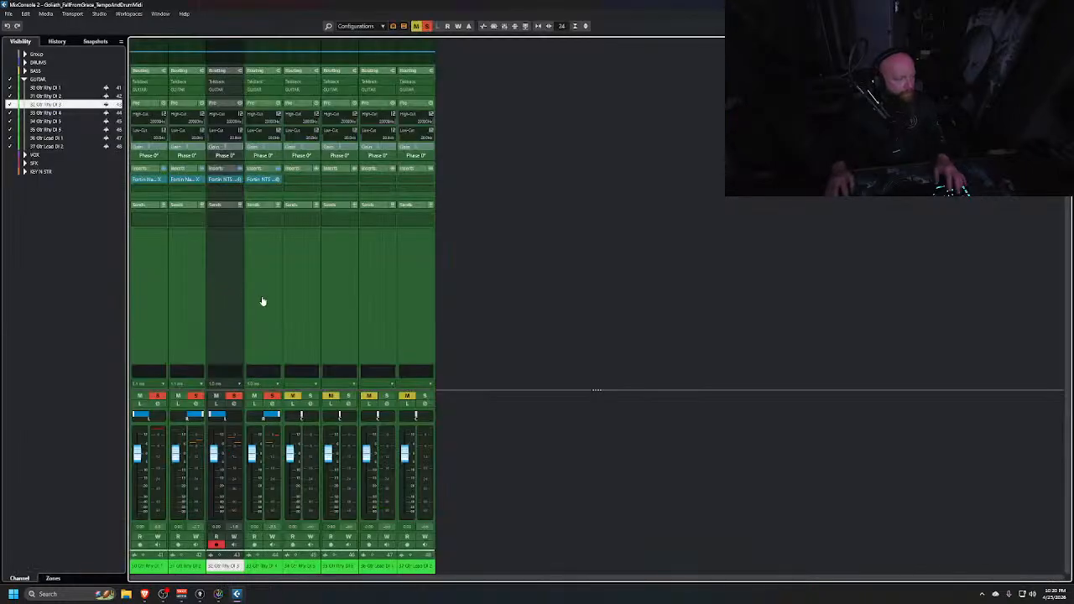
pyautogui.keyDown('ctrl'); pyautogui.click(263, 298); pyautogui.keyUp('ctrl')
pyautogui.rightClick(264, 297)
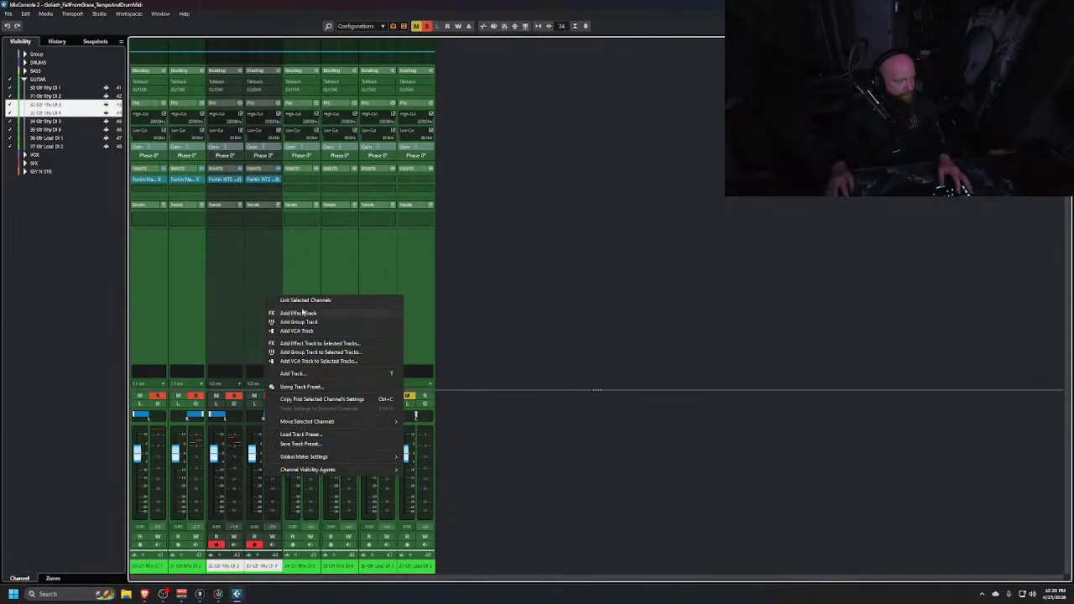
pyautogui.click(349, 300)
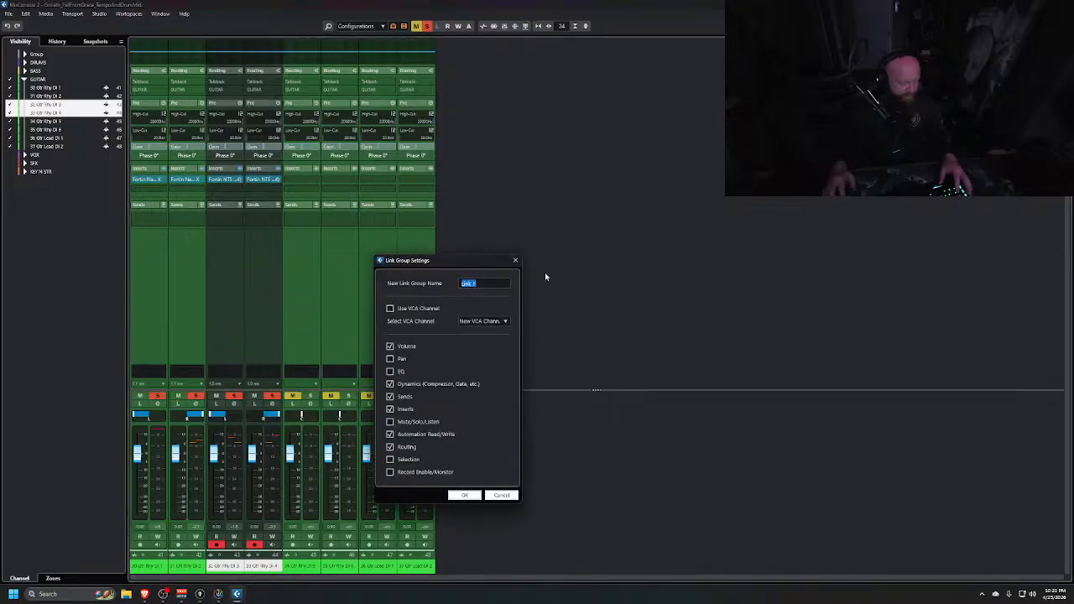
pyautogui.write('GTR 3')
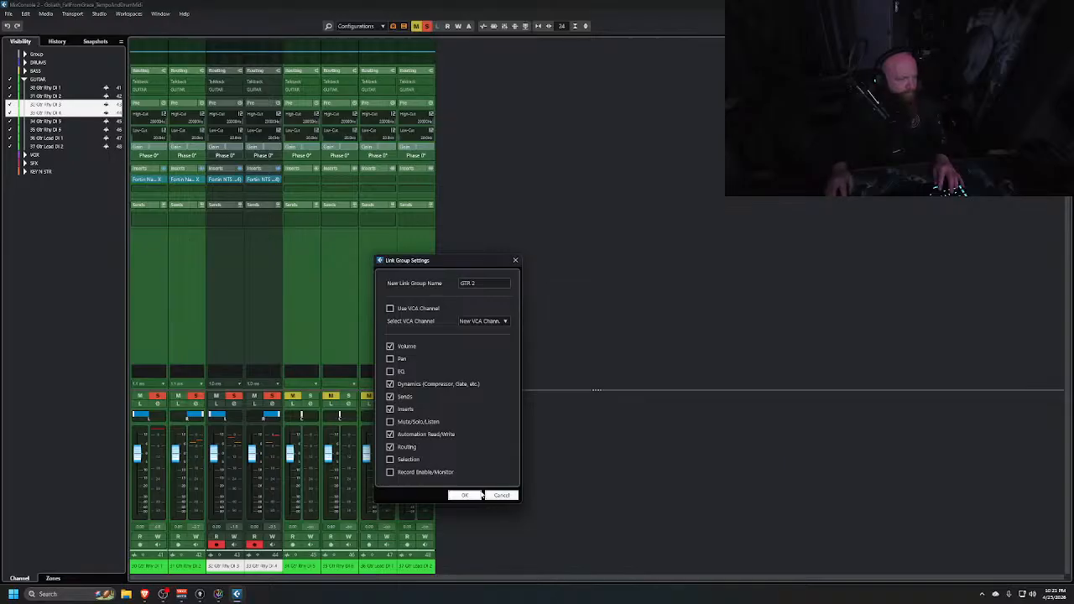
pyautogui.click(475, 495)
# Link the Gtr Rhy DI 1 and 2 channels into a second link group
pyautogui.click(158, 317)
pyautogui.keyDown('shift'); pyautogui.click(180, 311); pyautogui.keyUp('shift')
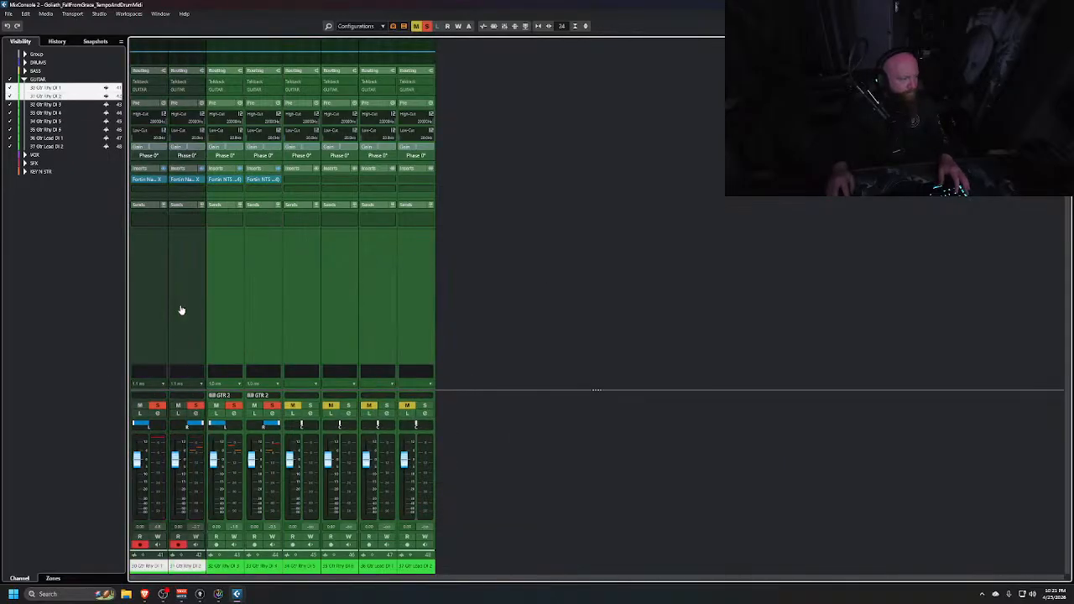
pyautogui.rightClick(181, 310)
pyautogui.click(218, 315)
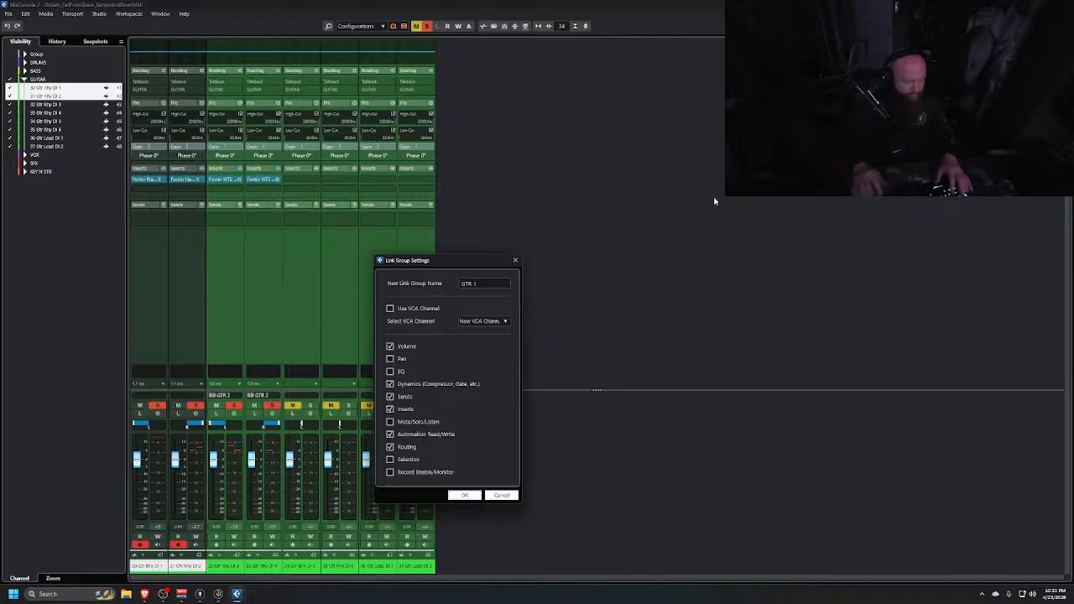
pyautogui.click(466, 494)
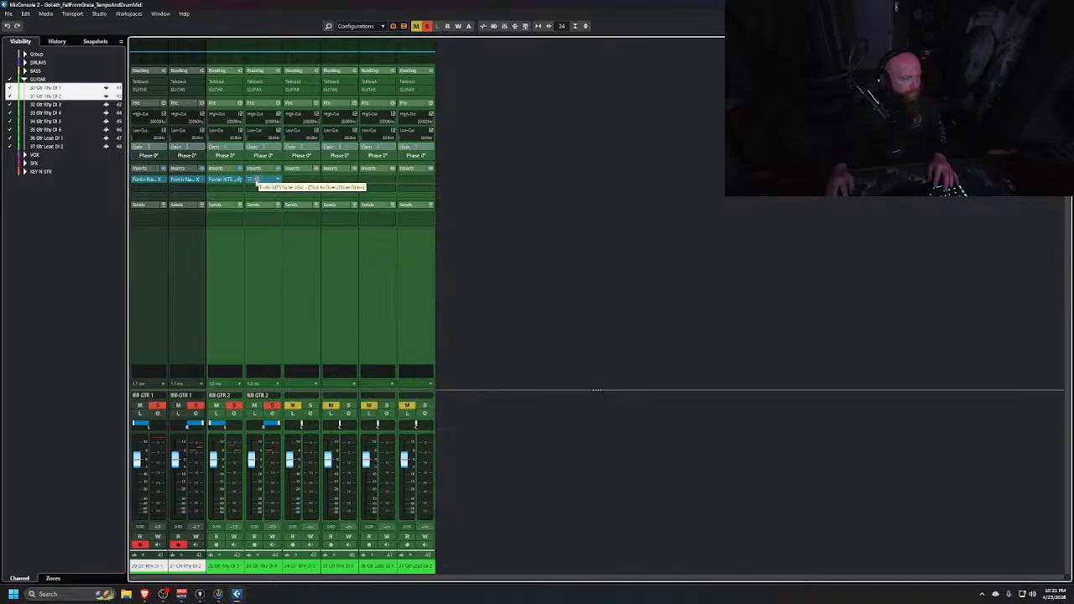
# Open Gtr Rhy DI 4's Fortin NTS and lower its output to -20.5 dB, then close the plugin
pyautogui.click(258, 181)
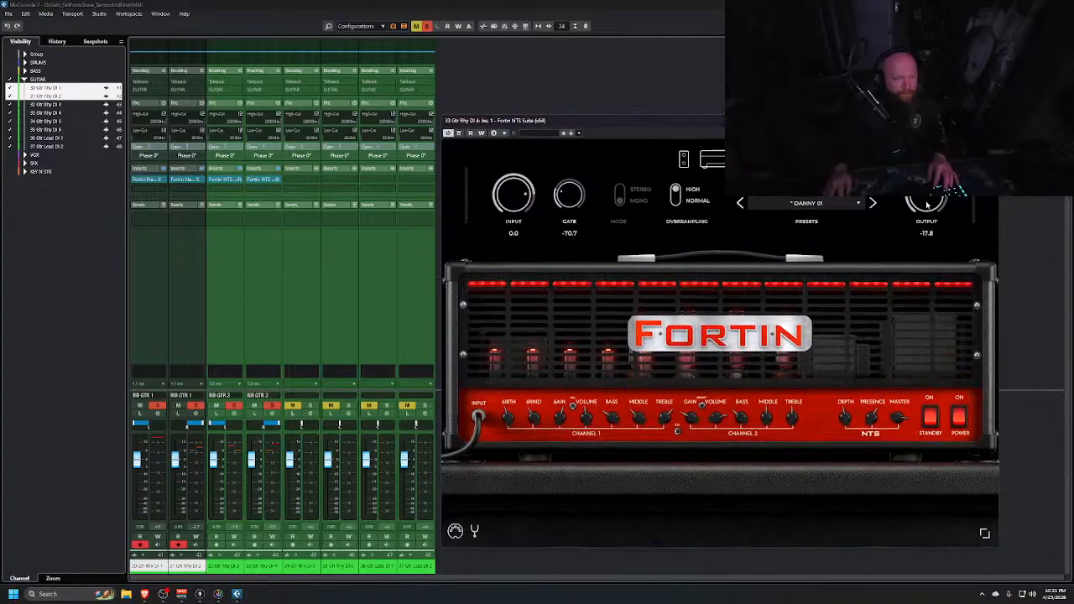
pyautogui.click(180, 181)
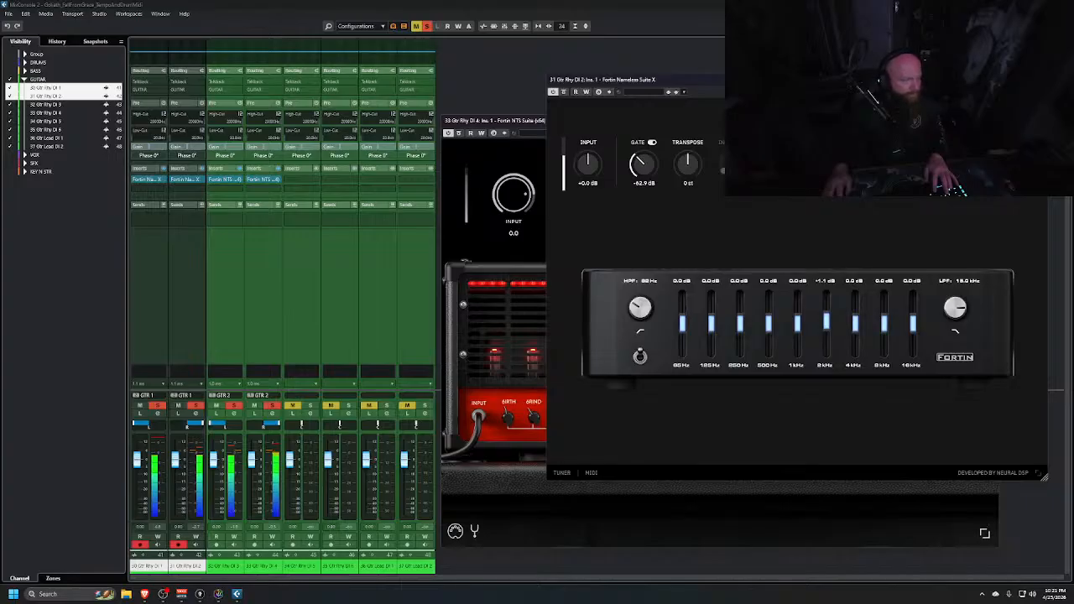
pyautogui.moveTo(930, 193); pyautogui.dragTo(930, 202)
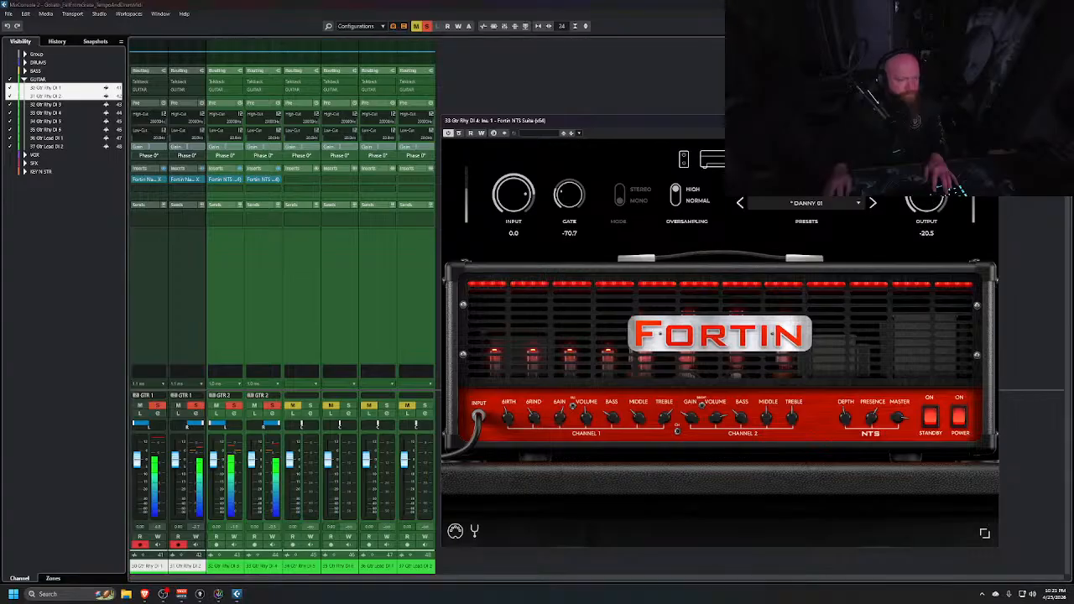
pyautogui.click(992, 121)
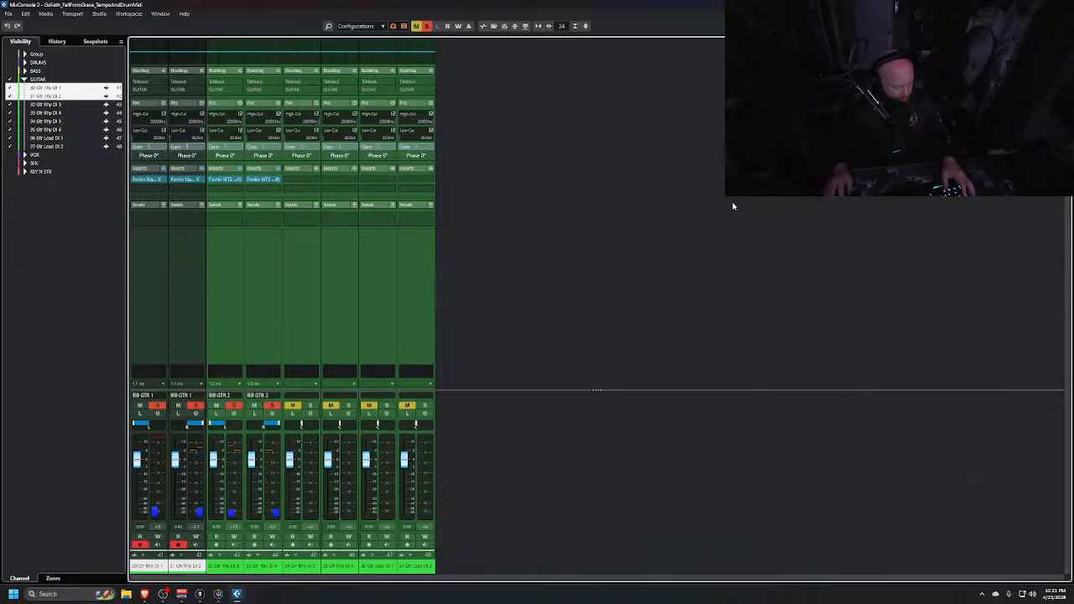
# Solo the Gtr Rhy DI 5 and 6 tracks and start playback from around bar 37
pyautogui.hotkey('alt', 'Tab')
pyautogui.scroll(-2, 538, 203)
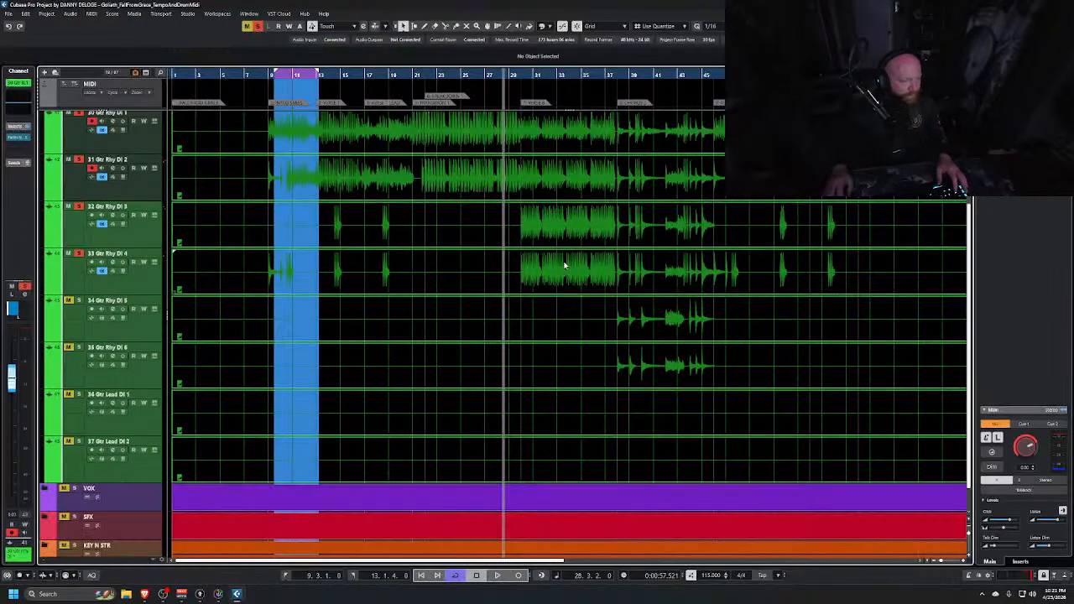
pyautogui.click(123, 336)
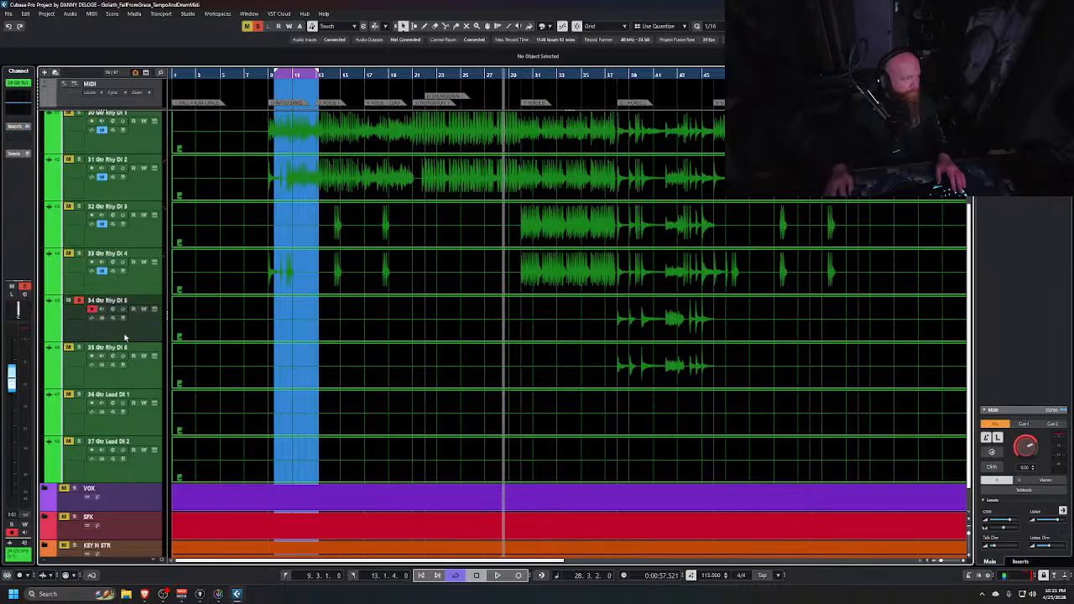
pyautogui.click(615, 77)
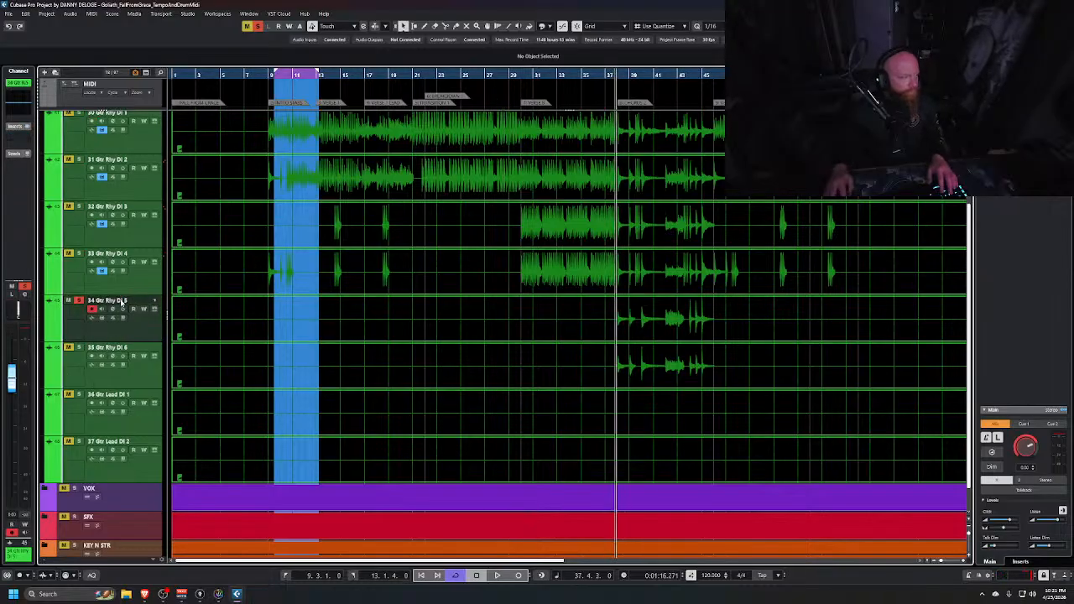
pyautogui.click(78, 347)
pyautogui.press('space')
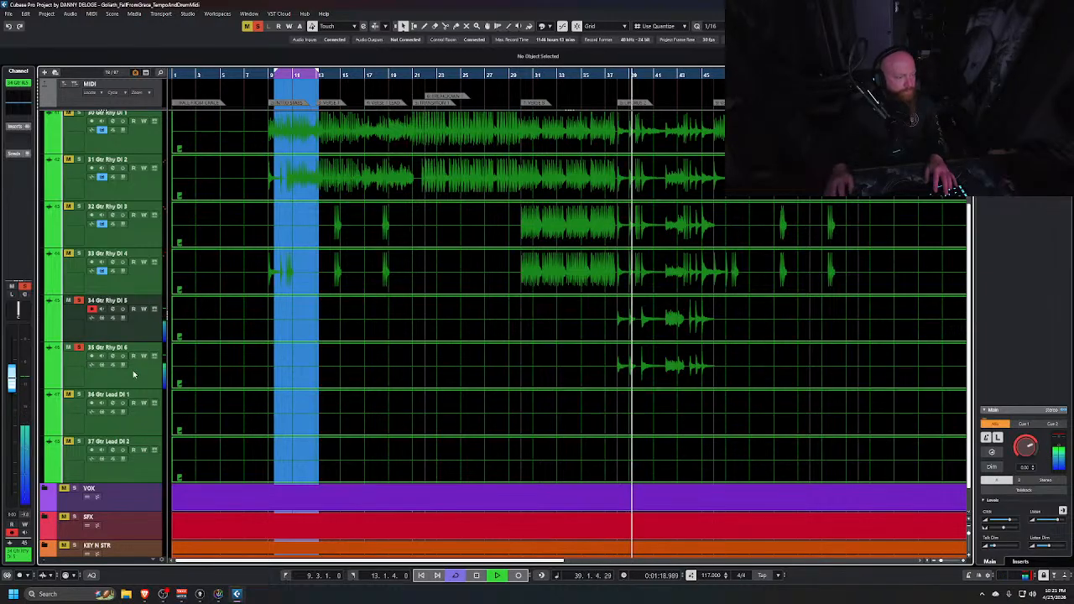
# Stop playback and copy the Fortin insert from Gtr Rhy DI 2 onto DI 5 and from DI 1 onto DI 6
pyautogui.press('space')
pyautogui.hotkey('alt', 'Tab')
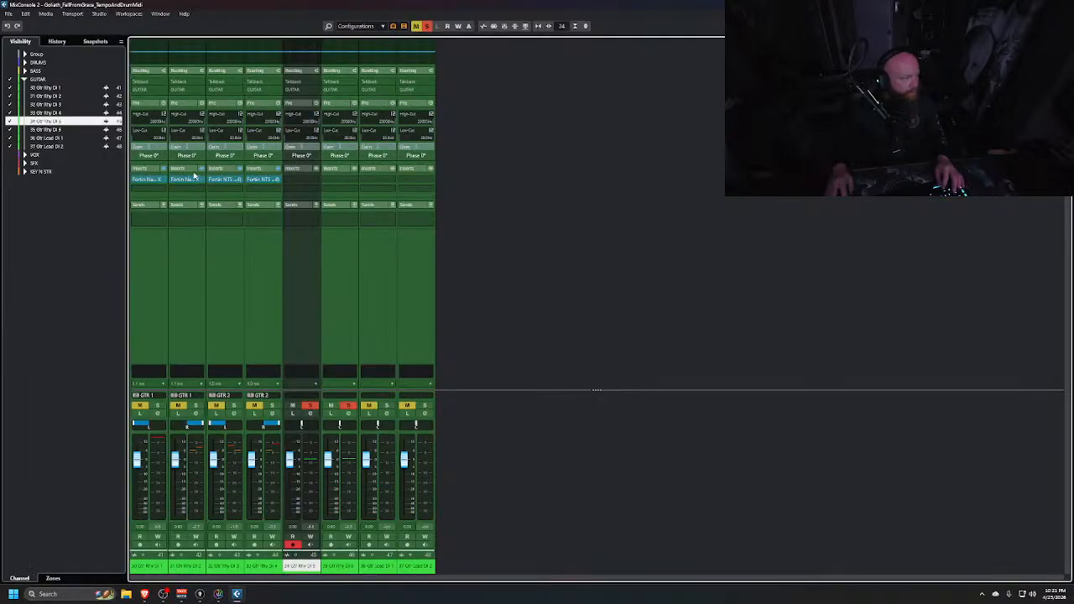
pyautogui.moveTo(190, 180); pyautogui.dragTo(302, 179)
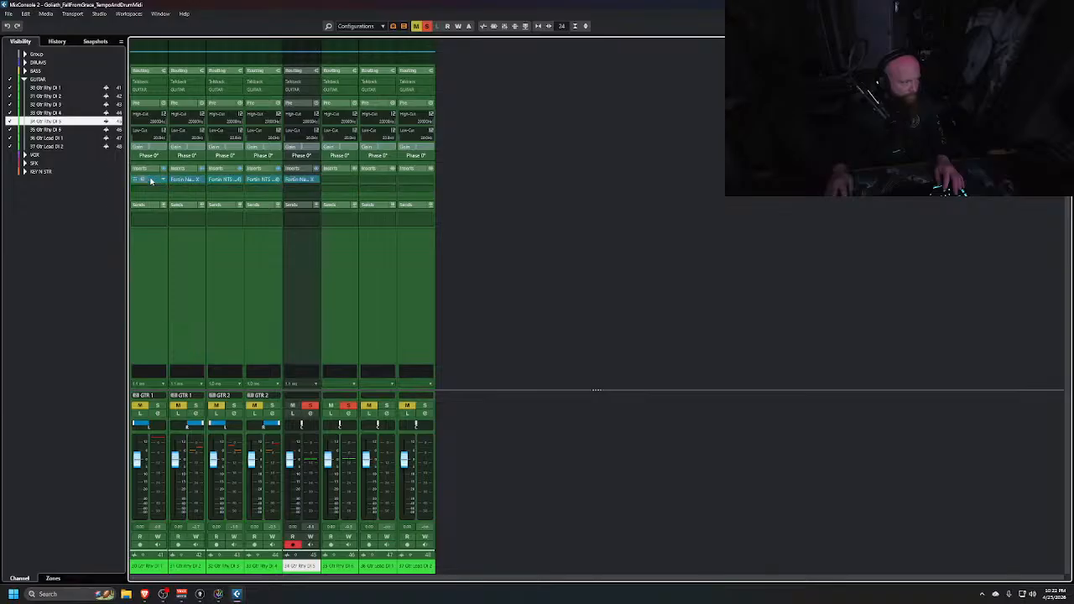
pyautogui.moveTo(151, 181); pyautogui.dragTo(333, 181)
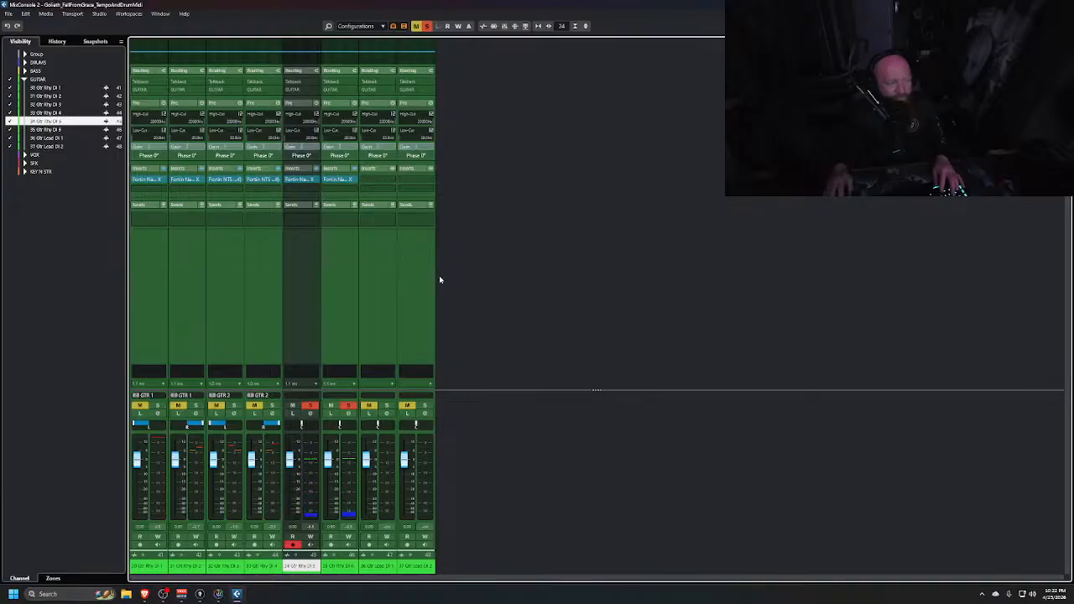
# Zoom in on the Gtr Rhy DI 5 and 6 waveforms around bar 38 to compare them with the other DIs
pyautogui.hotkey('alt', 'Tab')
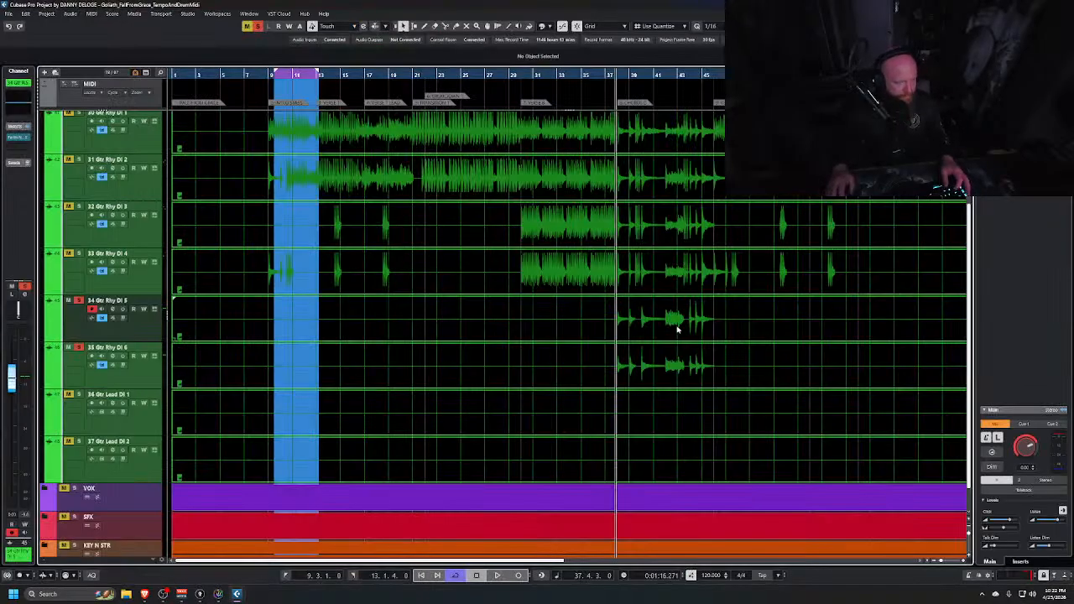
pyautogui.scroll(6, 676, 328)
pyautogui.hscroll(-2, 534, 327)
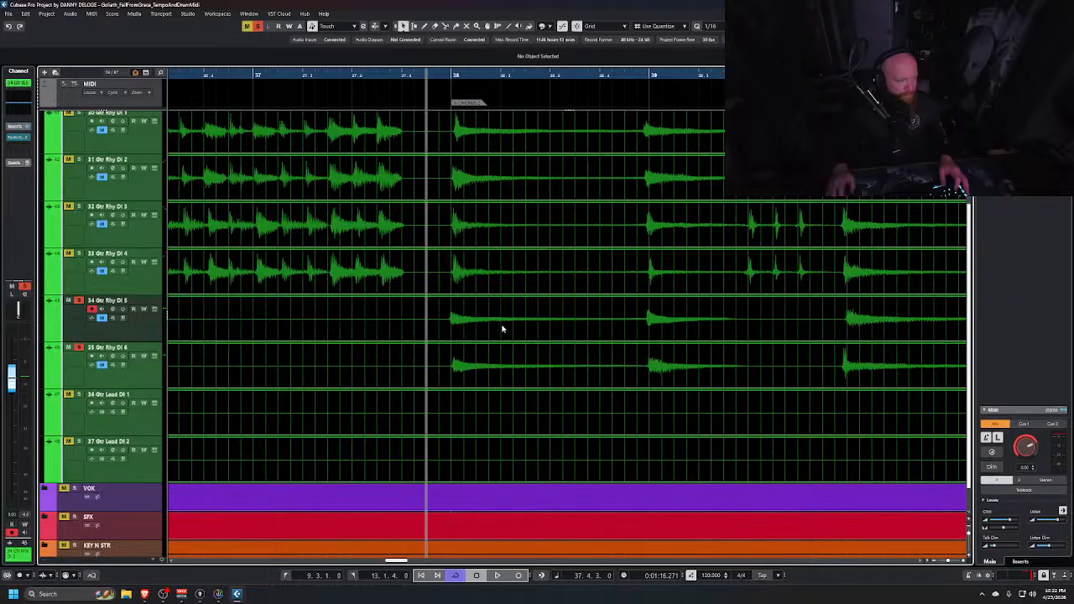
pyautogui.scroll(8, 525, 325)
pyautogui.scroll(8, 446, 321)
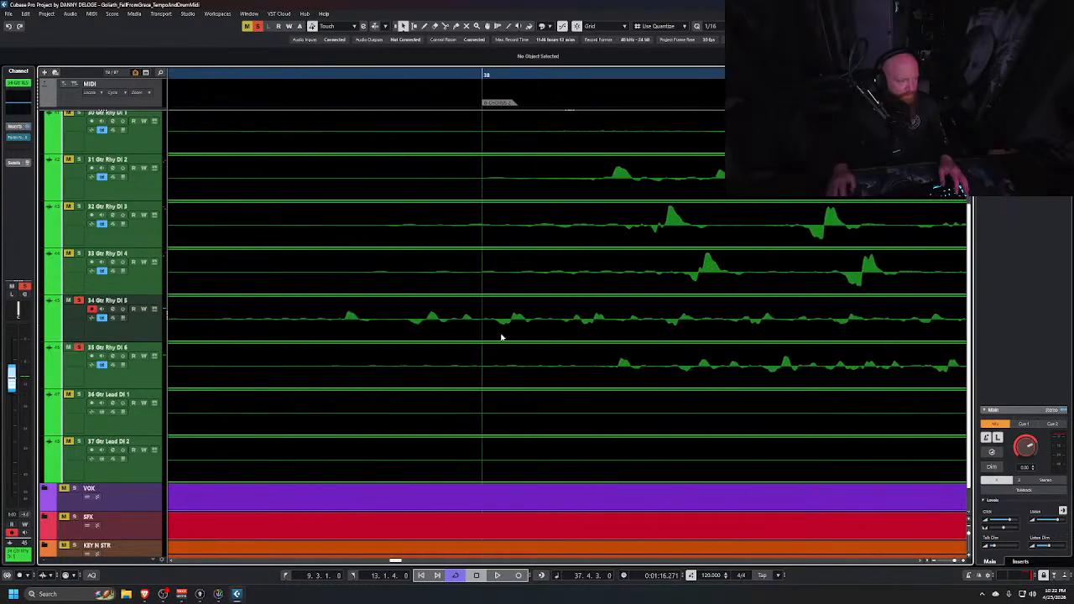
pyautogui.hscroll(2, 503, 339)
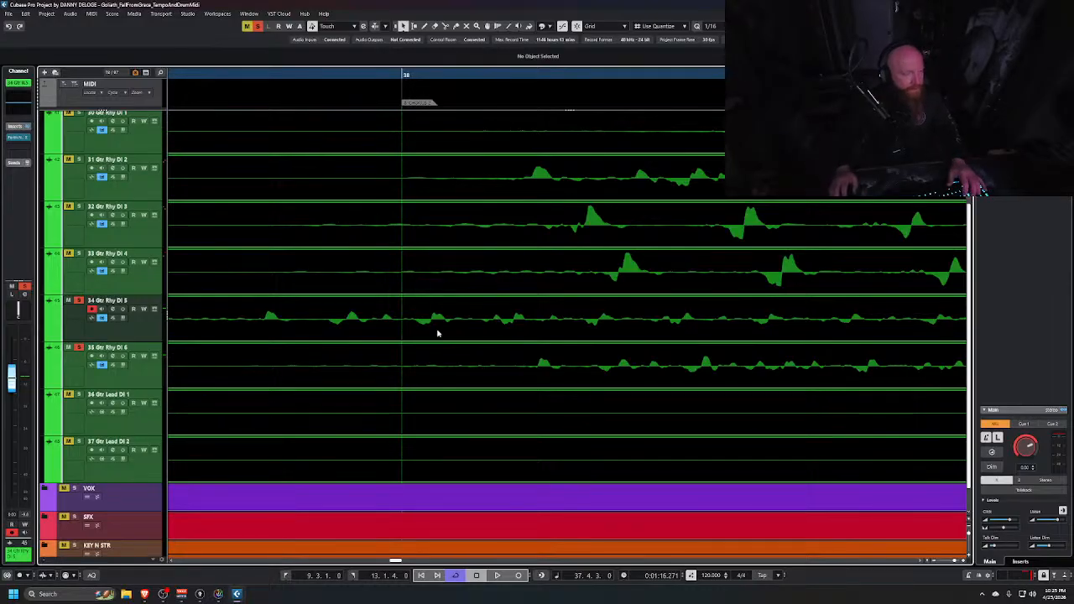
pyautogui.hotkey('alt', 'Tab')
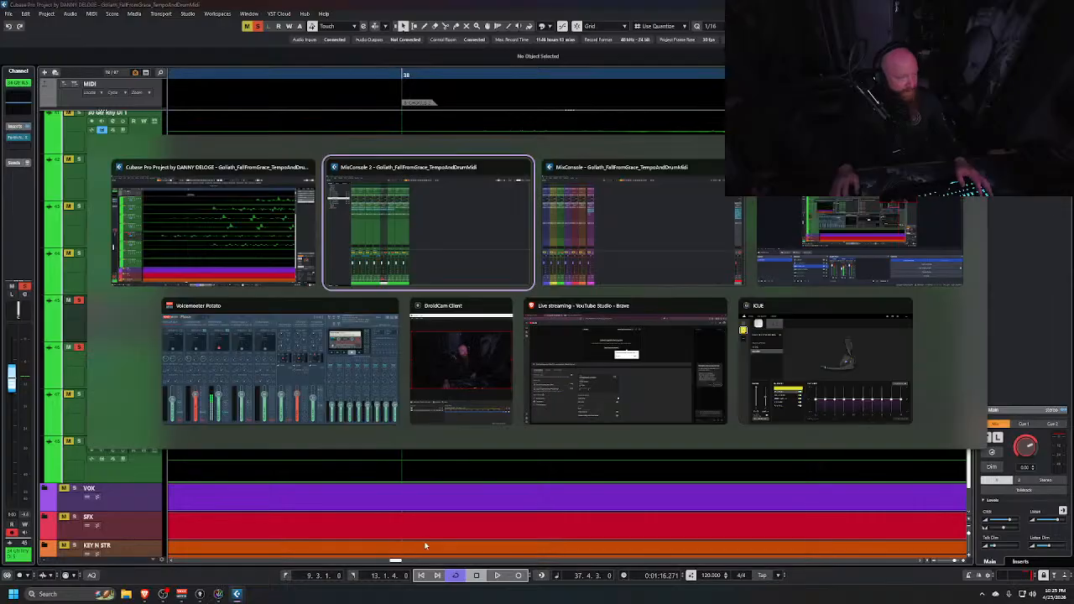
pyautogui.hotkey('alt', 'Tab')
pyautogui.hotkey('alt', 'Tab')
pyautogui.hotkey('alt', 'Tab')
pyautogui.hotkey('alt', 'Tab')
pyautogui.hotkey('alt', 'Tab')
pyautogui.hotkey('alt', 'Tab')
pyautogui.hotkey('alt', 'Tab')
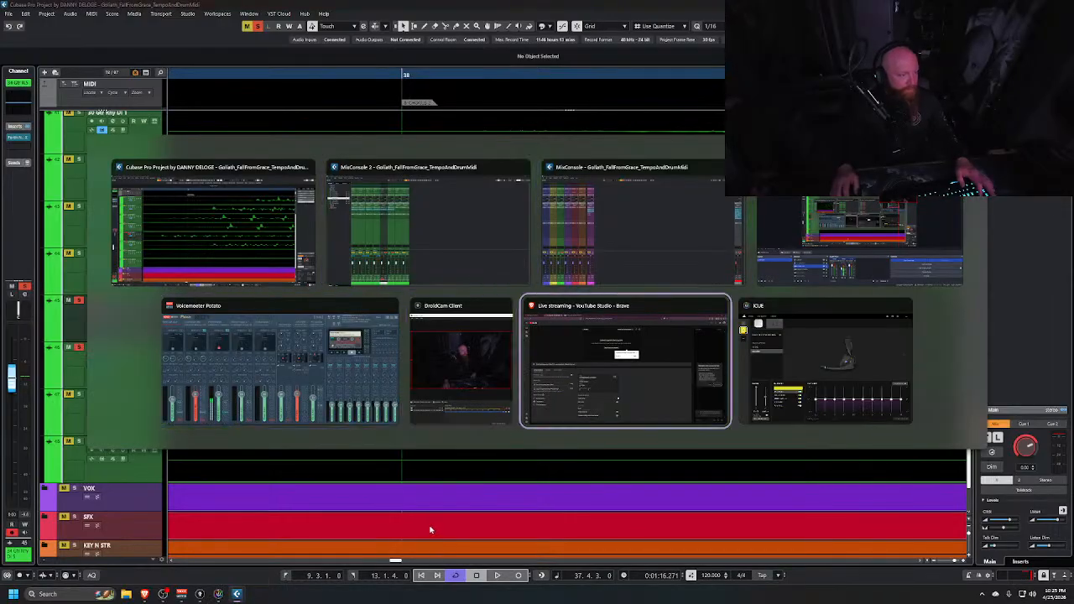
pyautogui.scroll(-6, 514, 361)
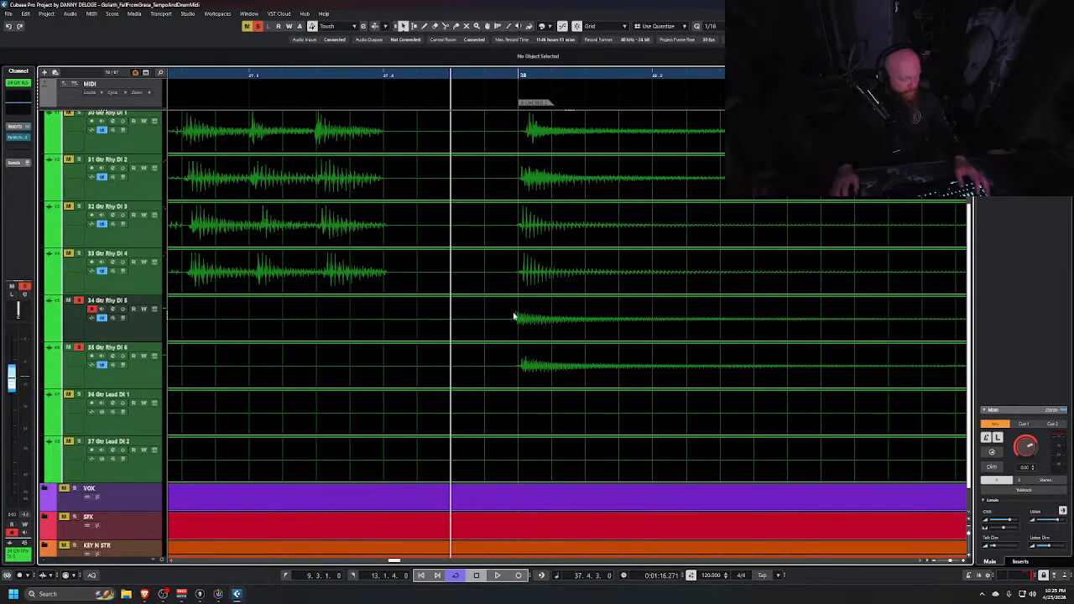
# Pan the Gtr Rhy DI 5 channel to the left in the mixer
pyautogui.hotkey('alt', 'Tab')
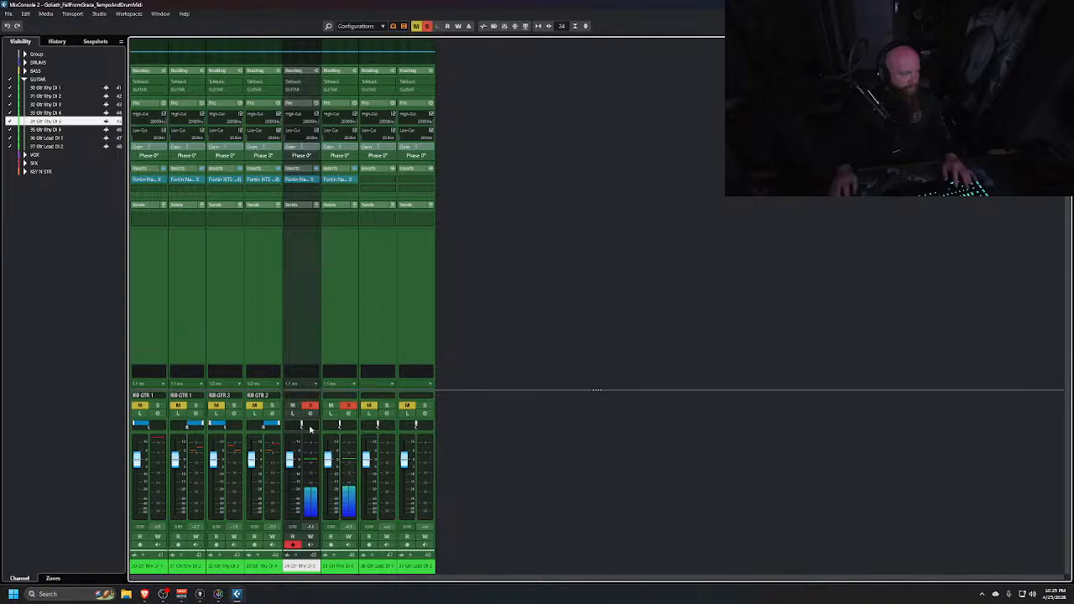
pyautogui.moveTo(307, 426); pyautogui.dragTo(232, 433)
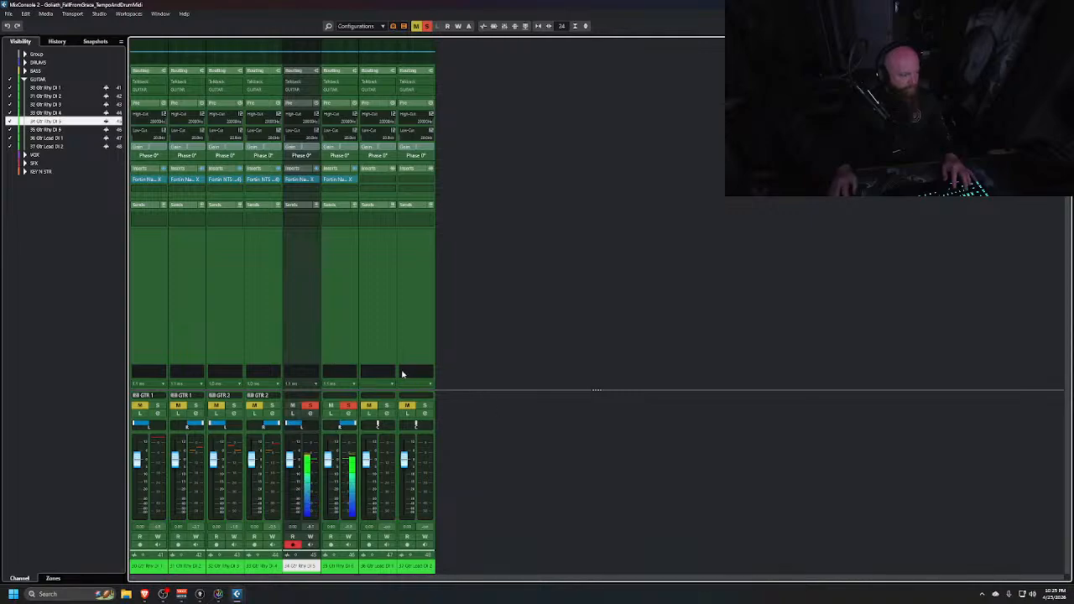
# Link the Gtr Rhy DI 5 and 6 channels into a link group named GTR 3
pyautogui.keyDown('ctrl'); pyautogui.click(338, 317); pyautogui.keyUp('ctrl')
pyautogui.rightClick(339, 317)
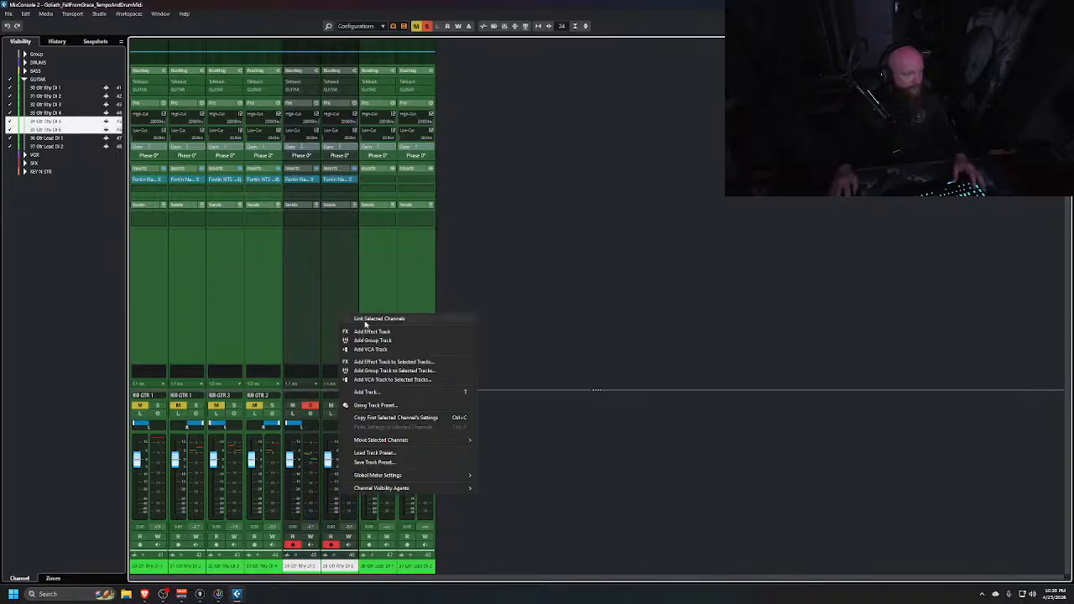
pyautogui.click(361, 318)
pyautogui.write('GTR 3')
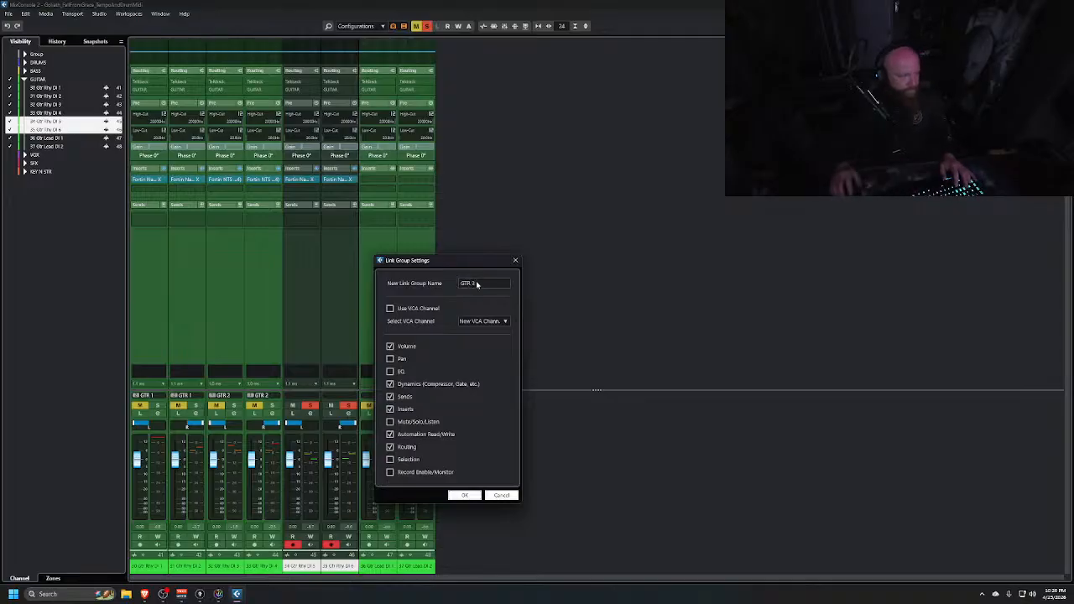
pyautogui.click(466, 496)
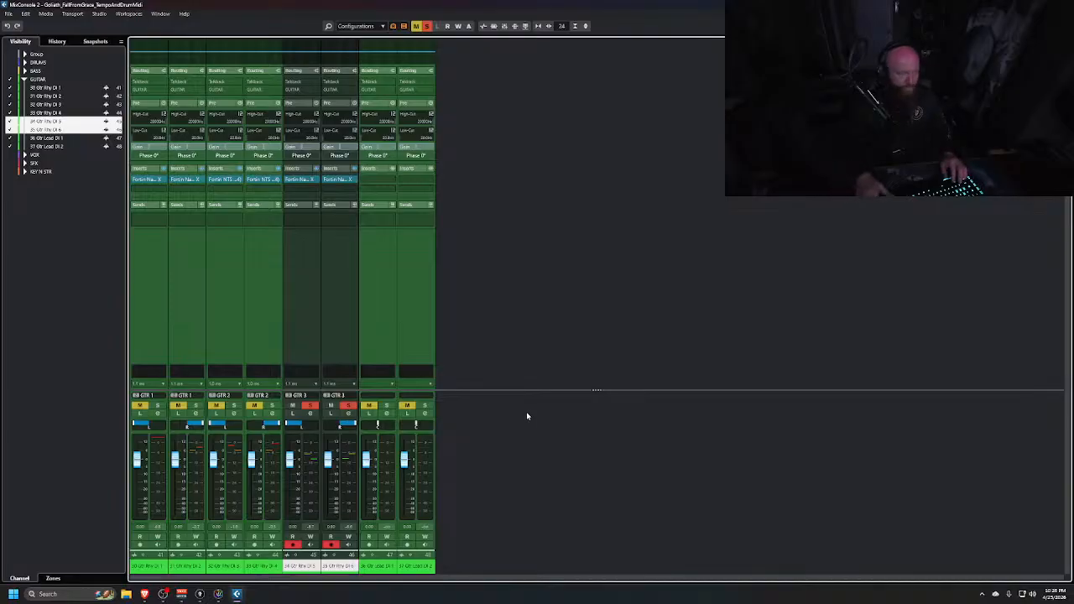
# Unsolo the Gtr Rhy DI 5 and 6 channels
pyautogui.press('s')
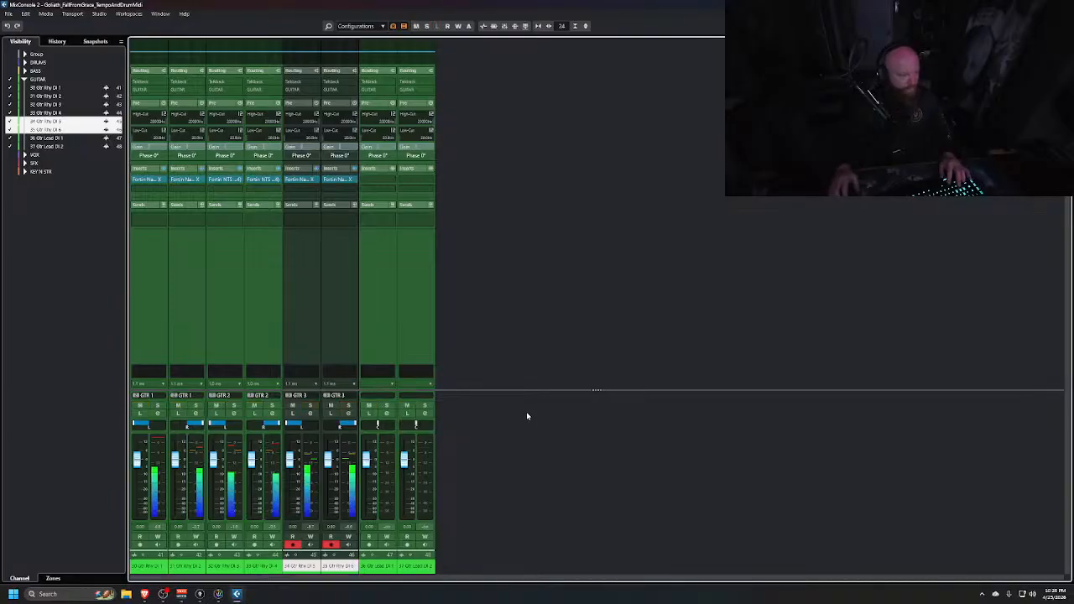
pyautogui.hotkey('alt', 'Tab')
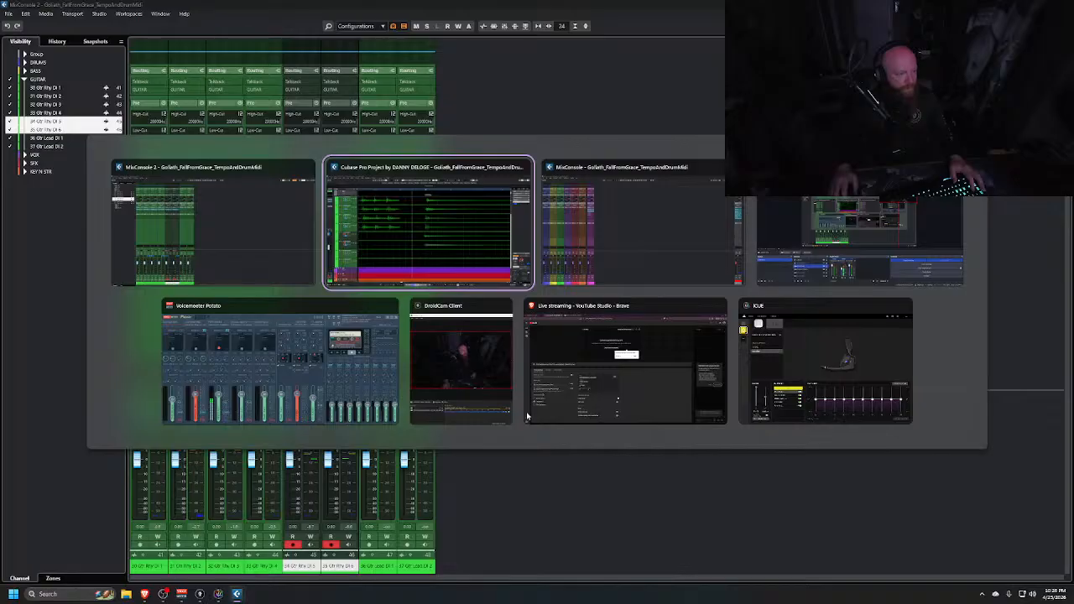
pyautogui.hotkey('alt', 'Tab')
pyautogui.hotkey('alt', 'Tab')
pyautogui.hotkey('alt', 'Tab')
pyautogui.hotkey('alt', 'Tab')
pyautogui.hotkey('alt', 'Tab')
pyautogui.hotkey('alt', 'Tab')
pyautogui.hotkey('alt', 'Tab')
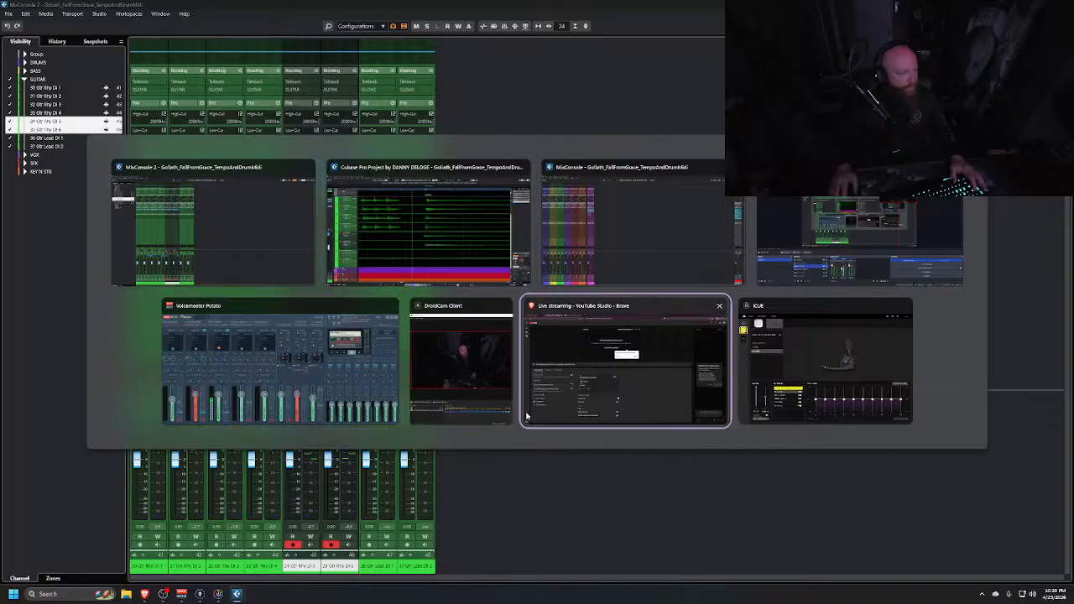
pyautogui.hotkey('alt', 'Tab')
pyautogui.hotkey('alt', 'Tab')
pyautogui.hotkey('alt', 'Tab')
pyautogui.hotkey('alt', 'Tab')
pyautogui.hotkey('alt', 'Tab')
pyautogui.hotkey('alt', 'Tab')
pyautogui.hotkey('alt', 'Tab')
pyautogui.hotkey('alt', 'Tab')
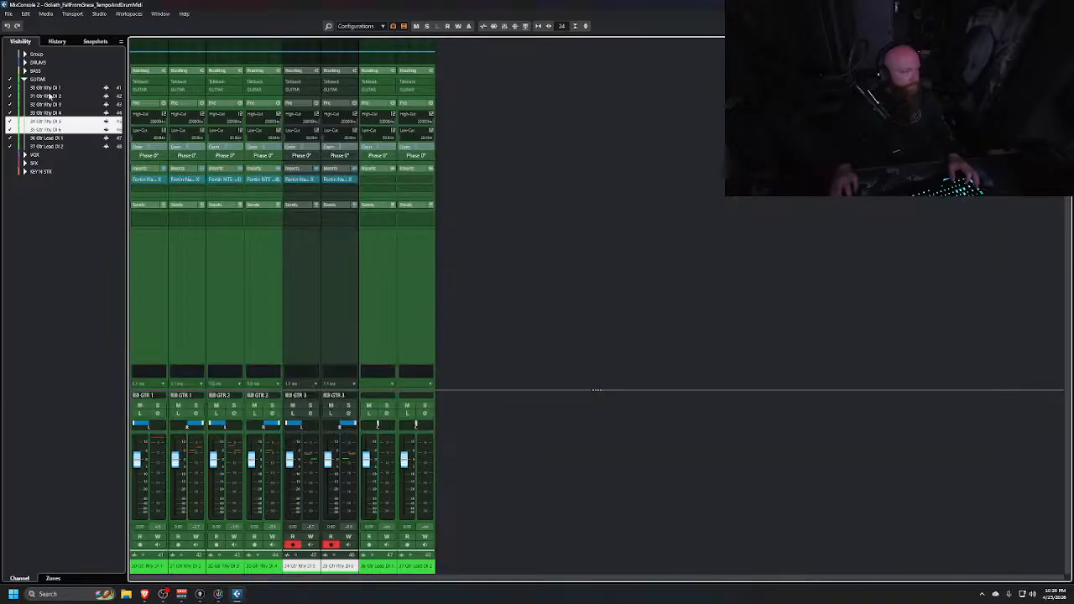
# Browse the Drums, Bass, VOX, SFX and KEY N STR channel folders in the mixer
pyautogui.click(10, 79)
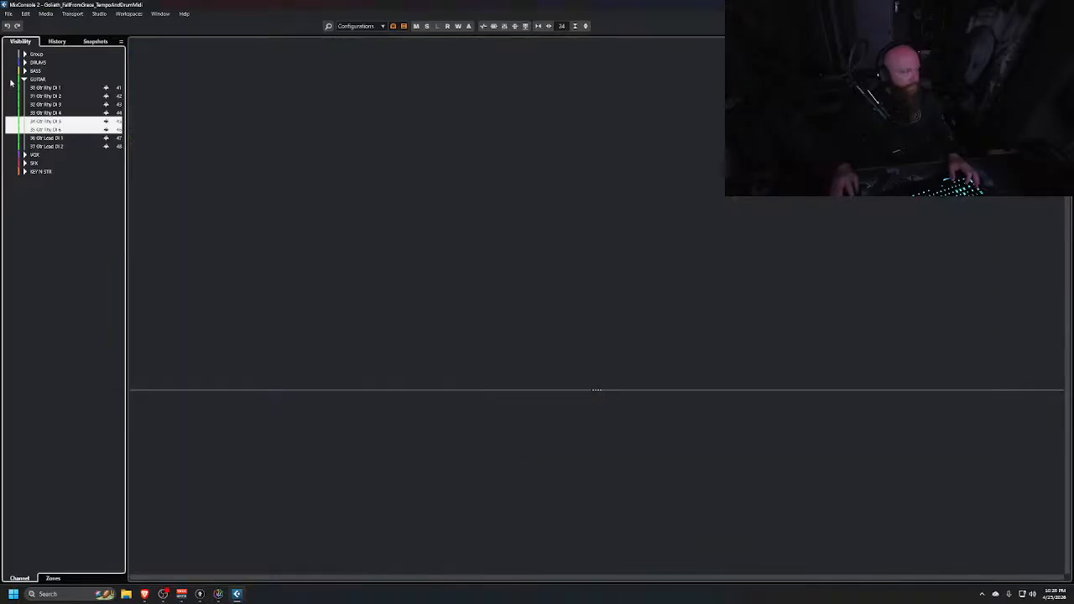
pyautogui.click(10, 63)
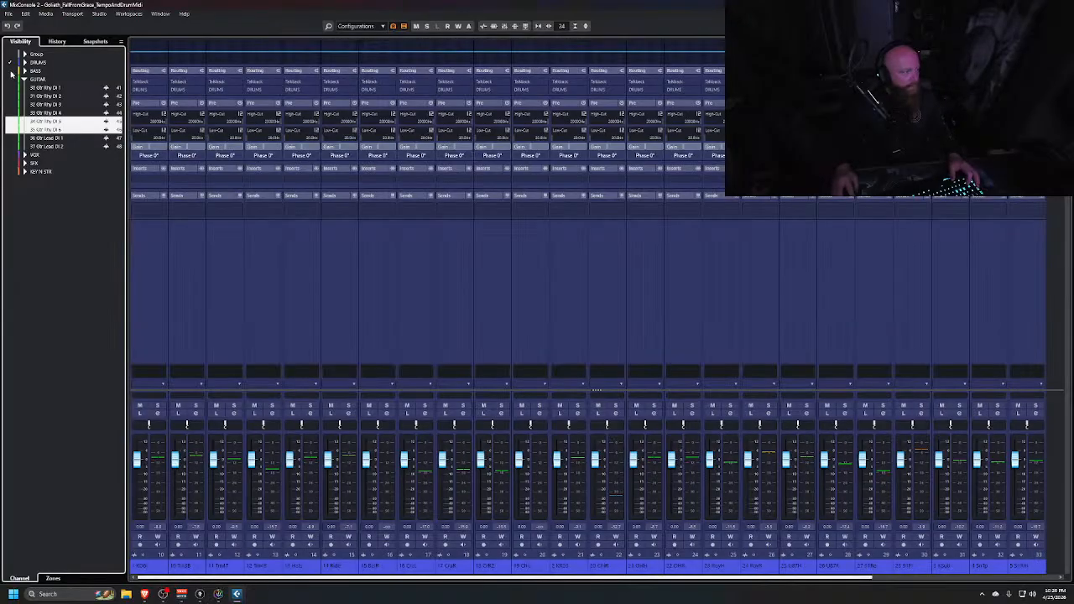
pyautogui.click(159, 288)
pyautogui.moveTo(247, 578); pyautogui.dragTo(1040, 559)
pyautogui.keyDown('shift'); pyautogui.click(1032, 300); pyautogui.keyUp('shift')
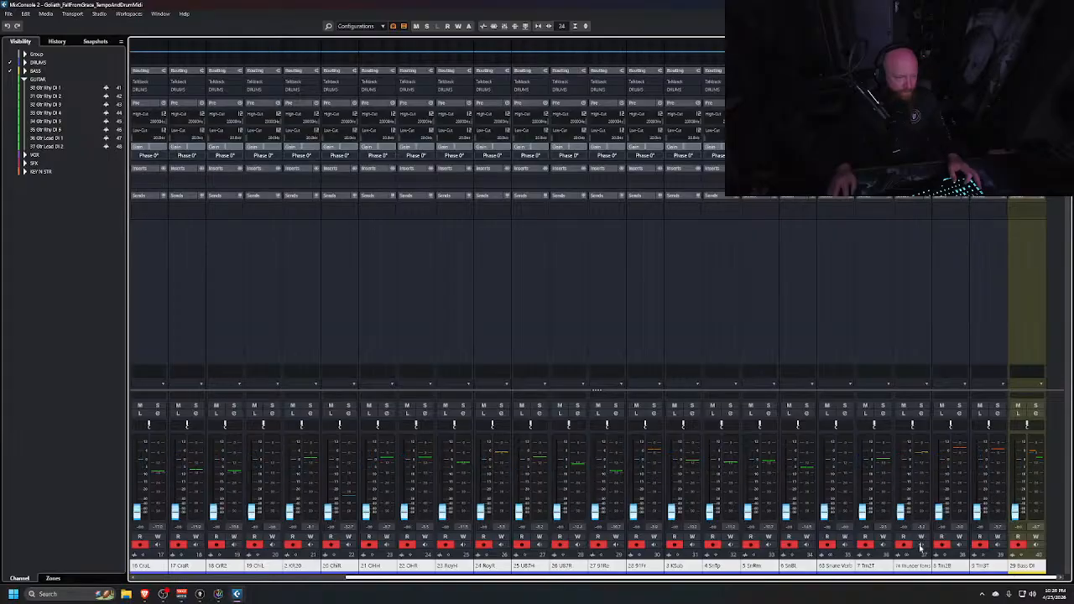
pyautogui.click(10, 71)
pyautogui.click(10, 72)
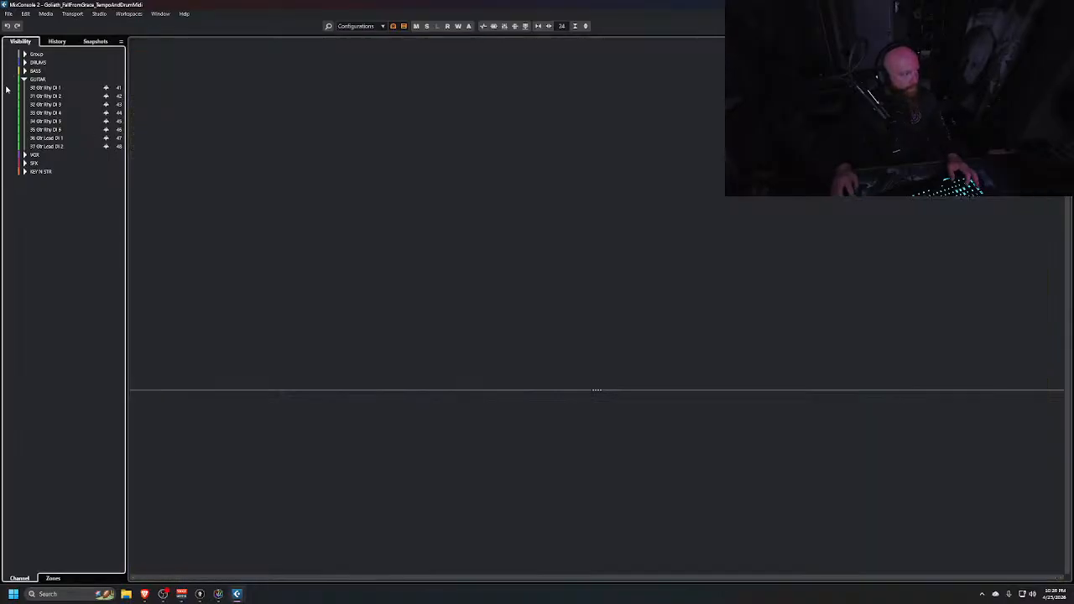
pyautogui.click(11, 156)
pyautogui.click(10, 164)
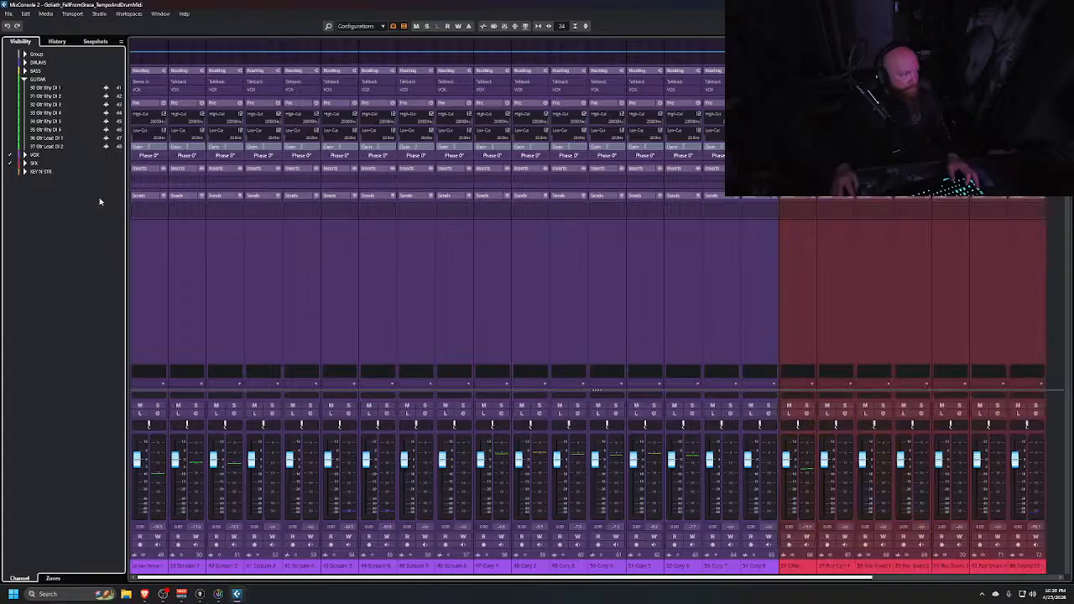
pyautogui.click(10, 172)
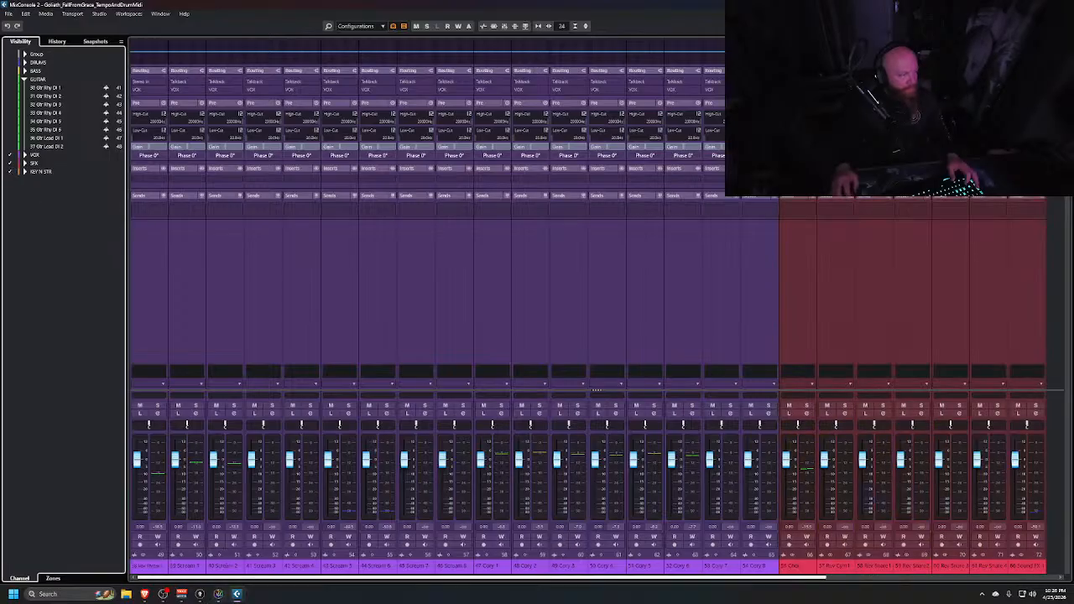
# Select all VOX, SFX and KEY N STR channels and pull their faders down together
pyautogui.click(148, 295)
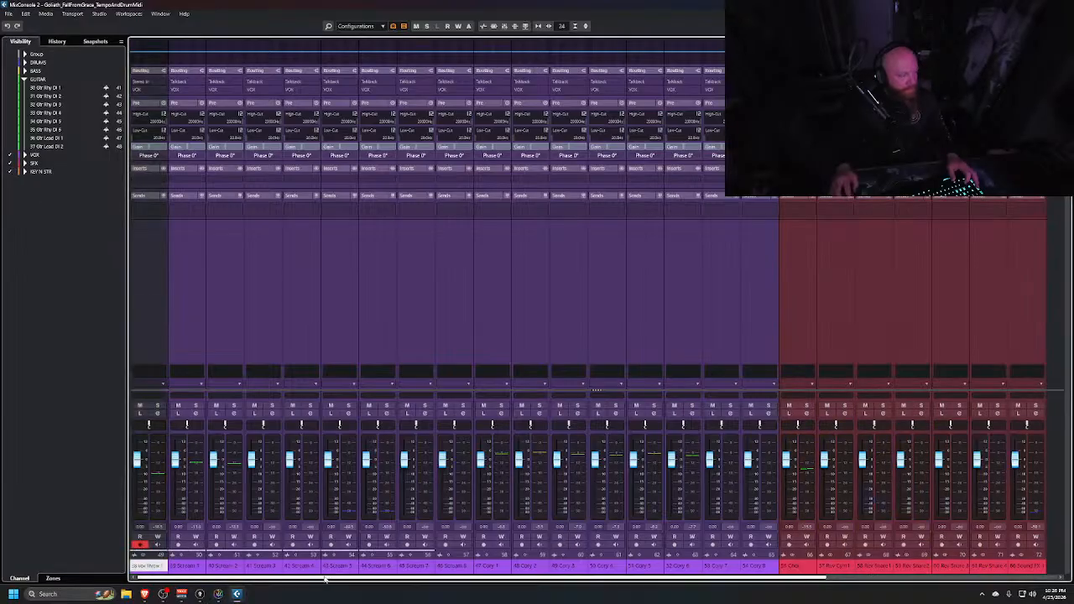
pyautogui.moveTo(327, 578); pyautogui.dragTo(853, 596)
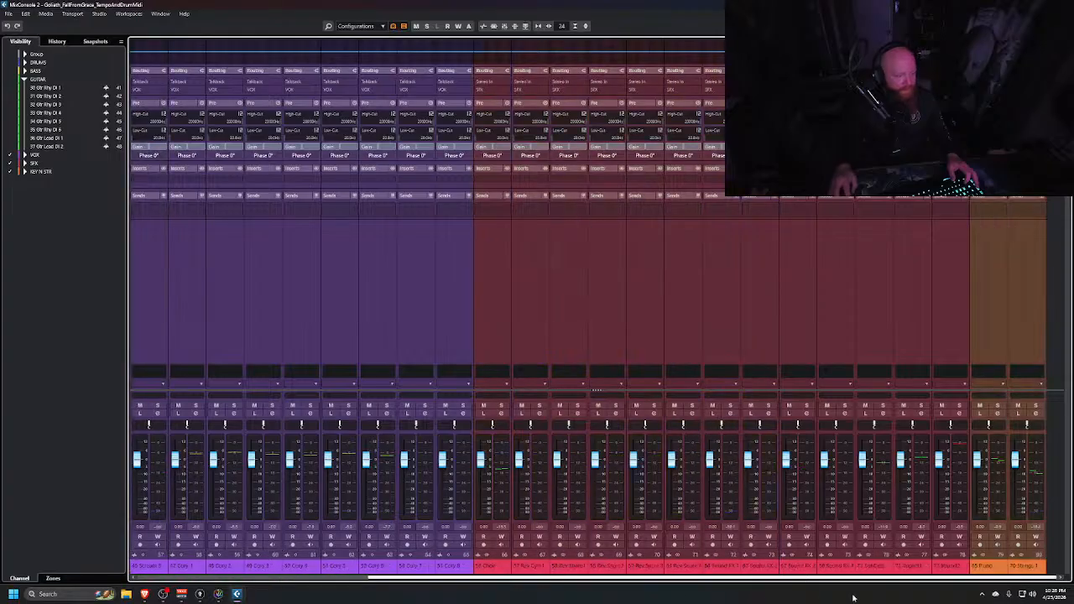
pyautogui.keyDown('shift'); pyautogui.click(1020, 330); pyautogui.keyUp('shift')
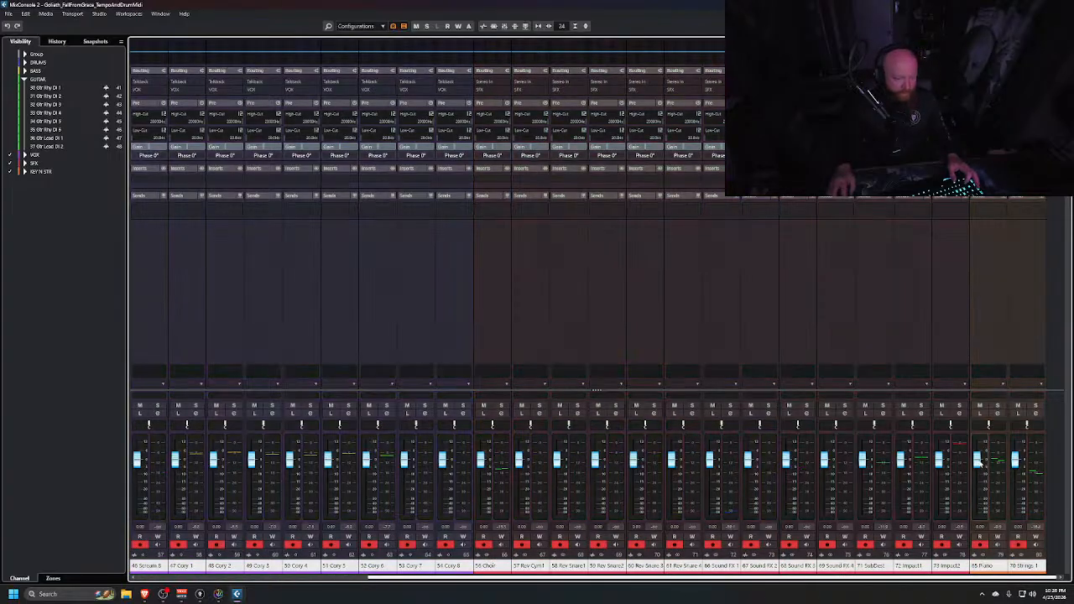
pyautogui.moveTo(979, 461); pyautogui.dragTo(979, 511)
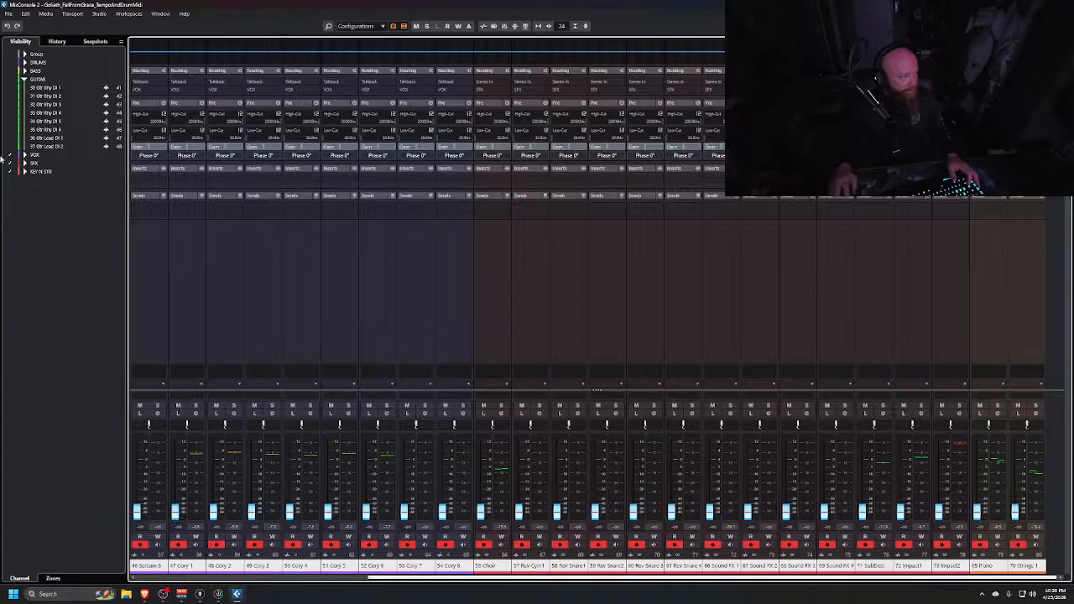
# Show only the guitar folder channels in the mixer and select Gtr Rhy DI 6
pyautogui.click(8, 156)
pyautogui.click(9, 164)
pyautogui.click(10, 171)
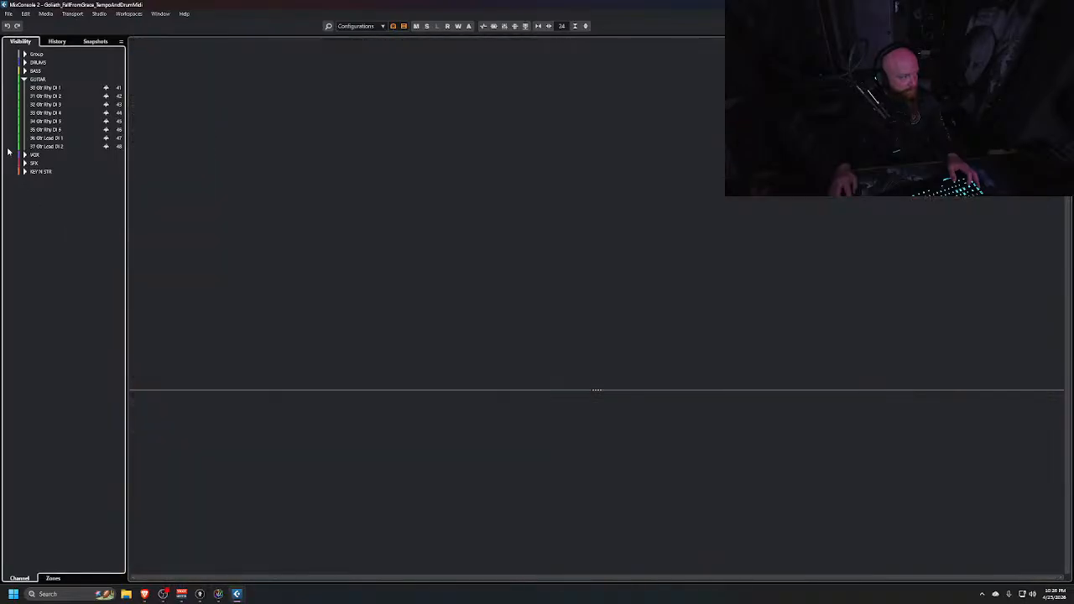
pyautogui.click(11, 79)
pyautogui.click(332, 300)
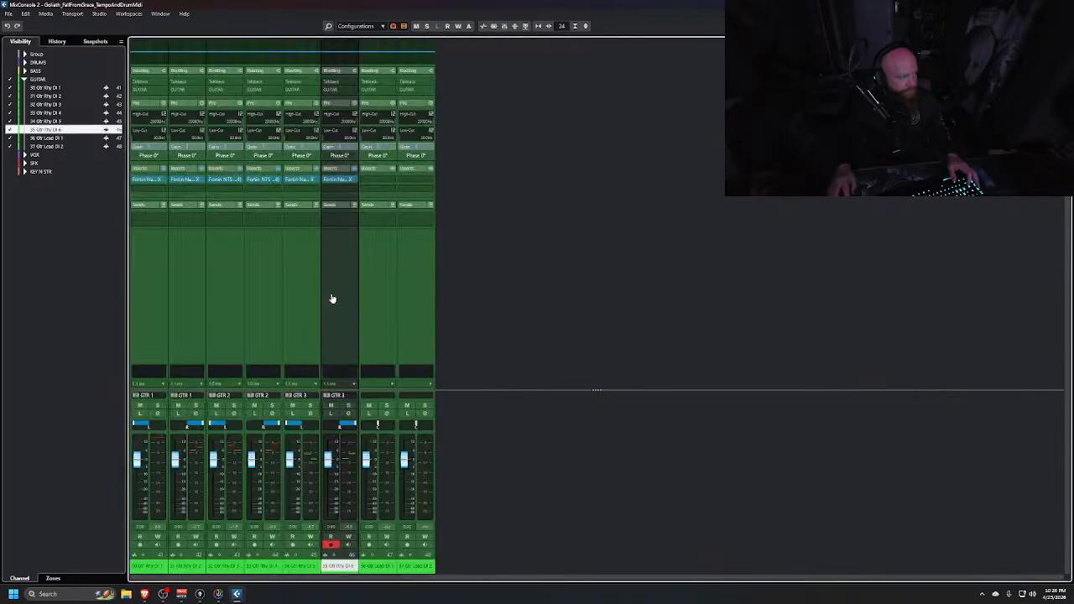
# Remove the Gtr Lead DI 2 track from the project's track list
pyautogui.hotkey('alt', 'Tab')
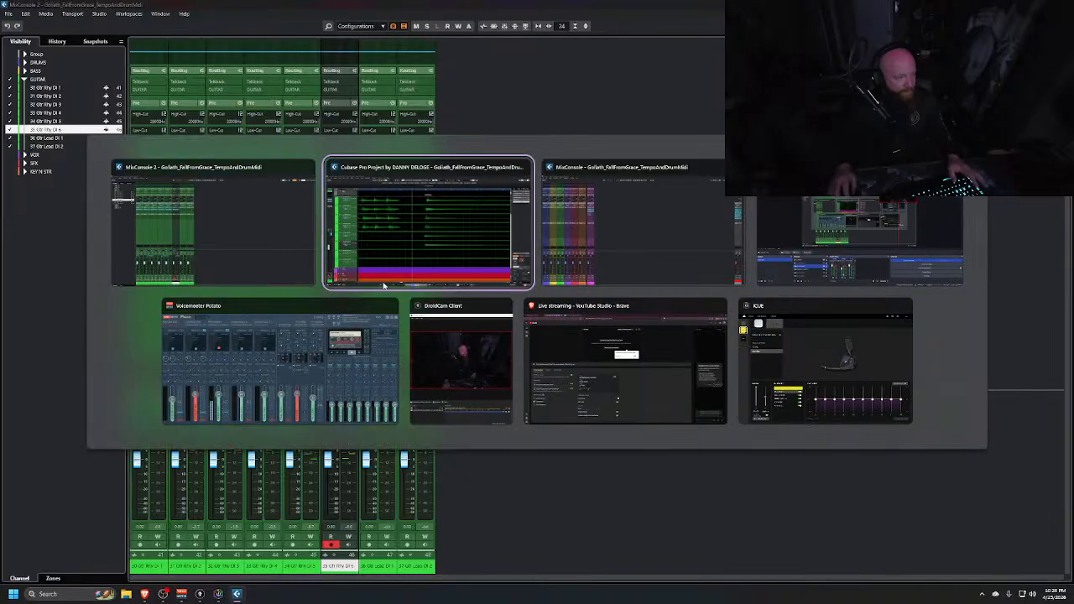
pyautogui.scroll(-10, 608, 408)
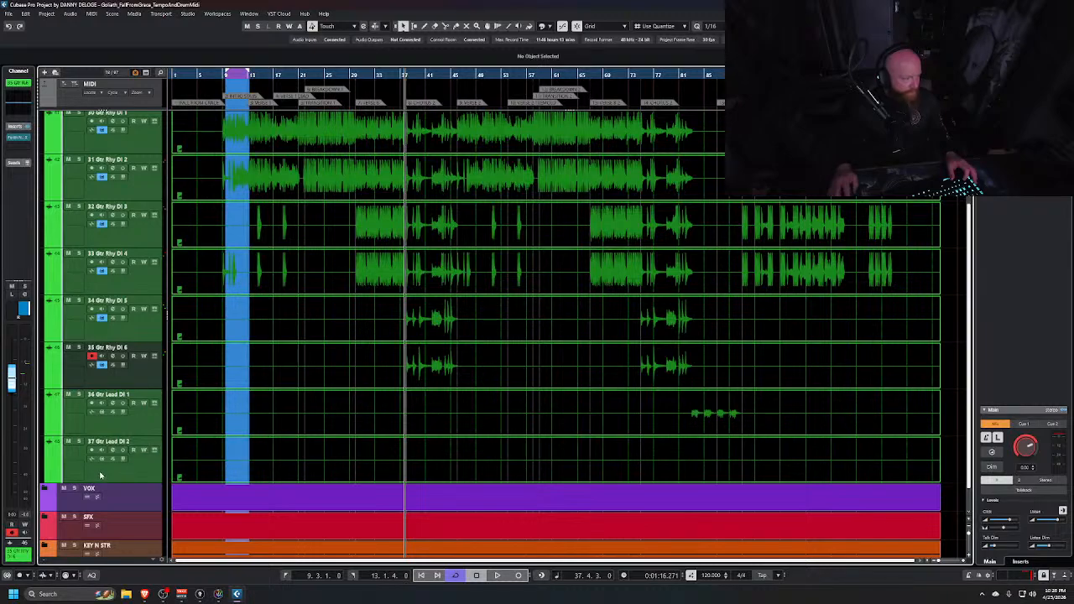
pyautogui.rightClick(104, 477)
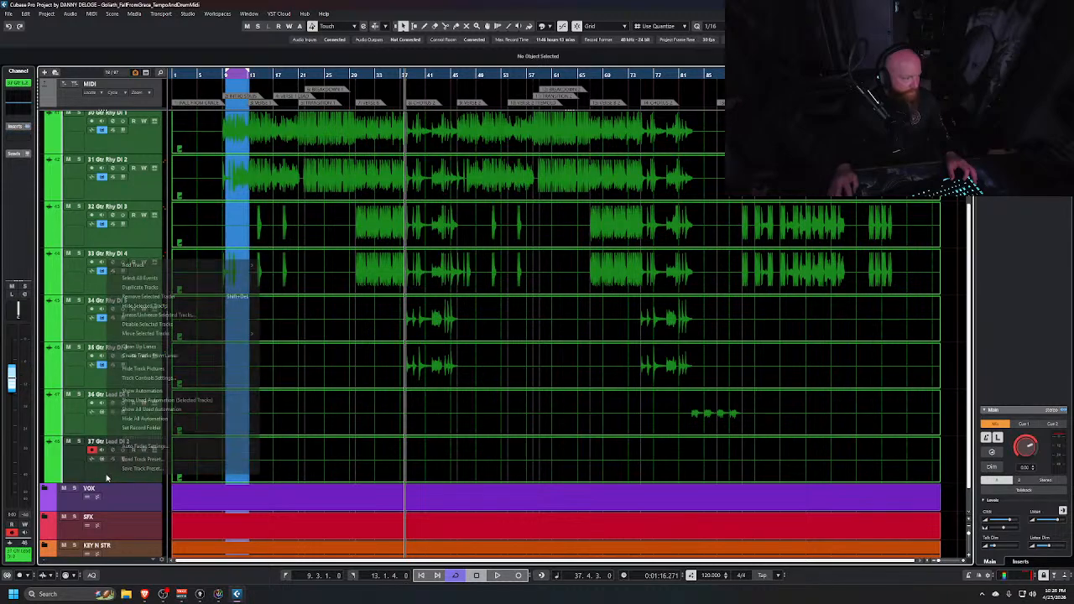
pyautogui.click(167, 300)
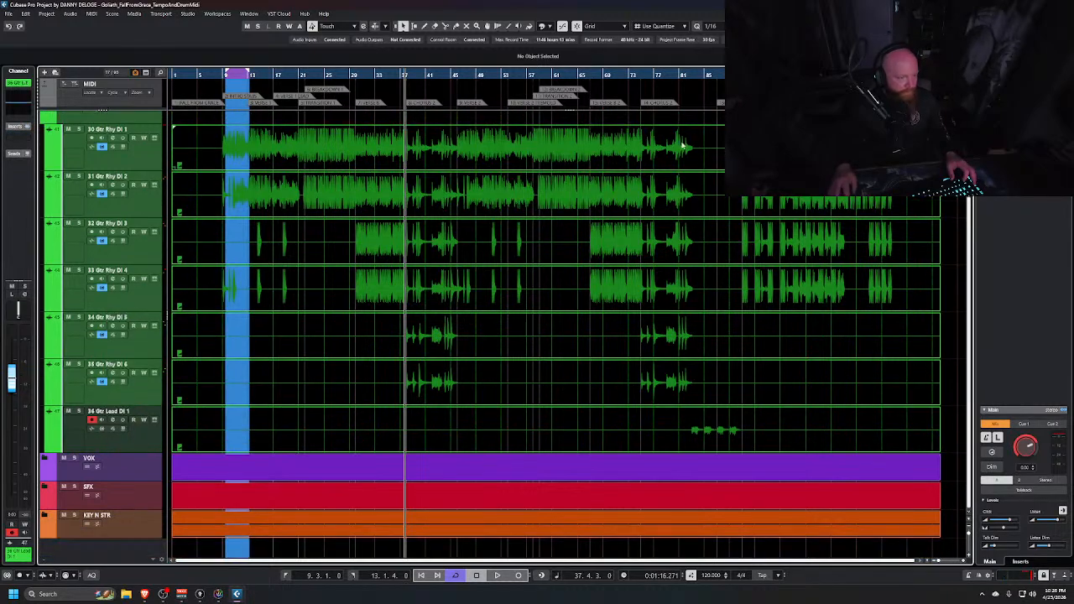
# Copy the Fortin NTS Suite insert from a rhythm guitar channel onto the Gtr Lead DI 1 channel
pyautogui.click(691, 74)
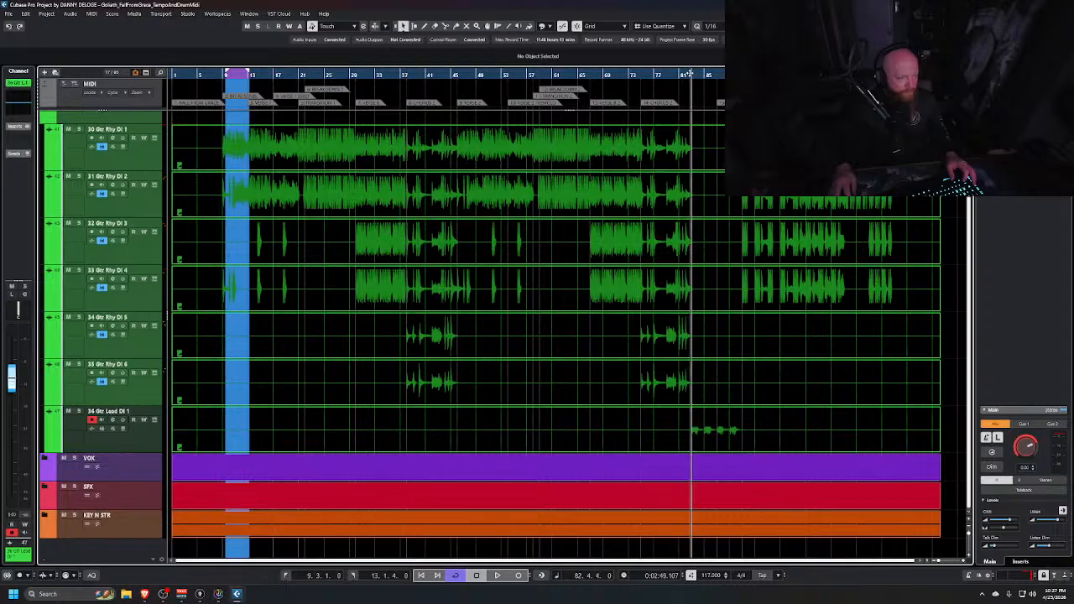
pyautogui.hotkey('alt', 'Tab')
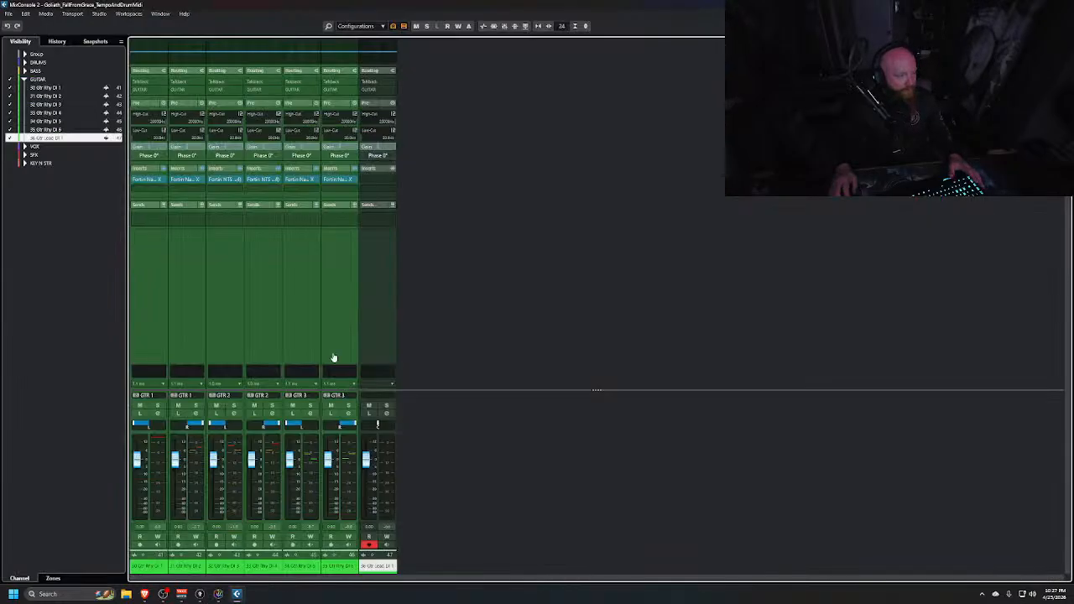
pyautogui.moveTo(264, 180); pyautogui.dragTo(380, 183)
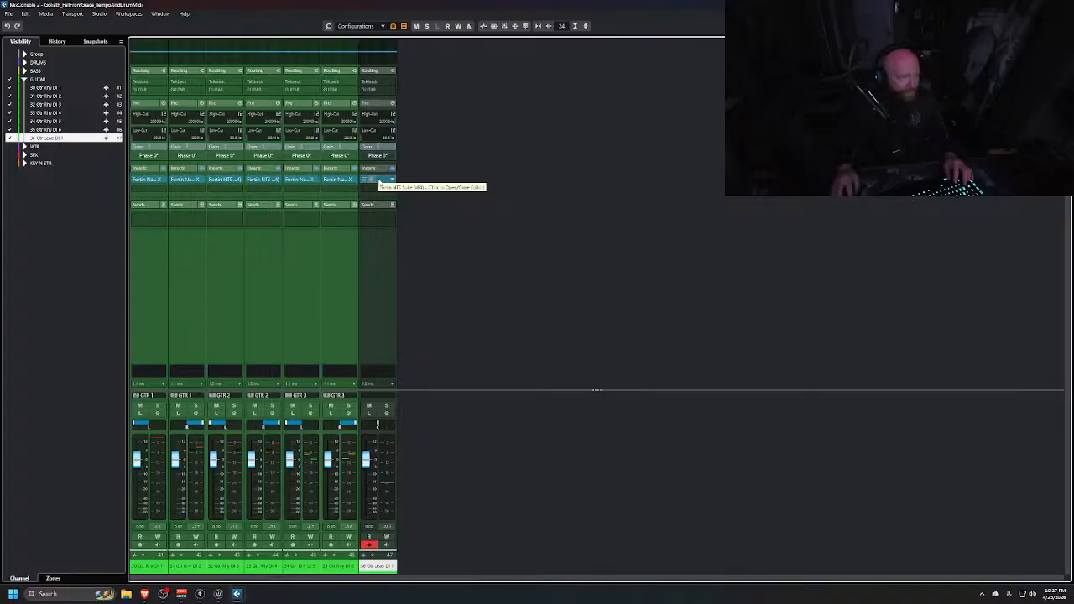
# Load the Neural DSP factory preset Plain and Simple in the lead channel's Fortin NTS Suite
pyautogui.click(373, 181)
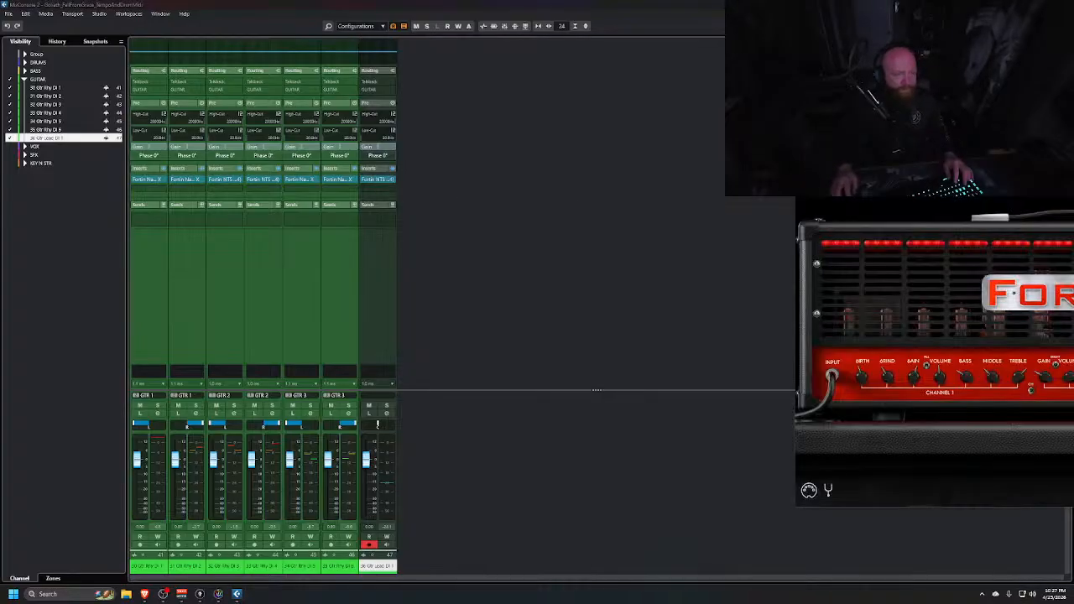
pyautogui.click(715, 167)
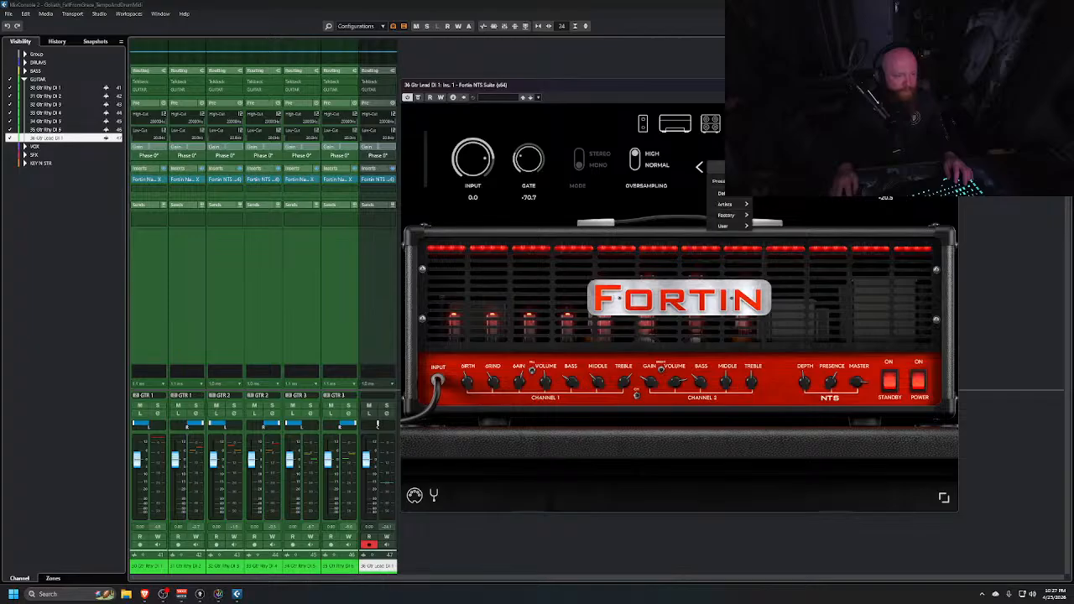
pyautogui.moveTo(726, 215)
pyautogui.moveTo(777, 216)
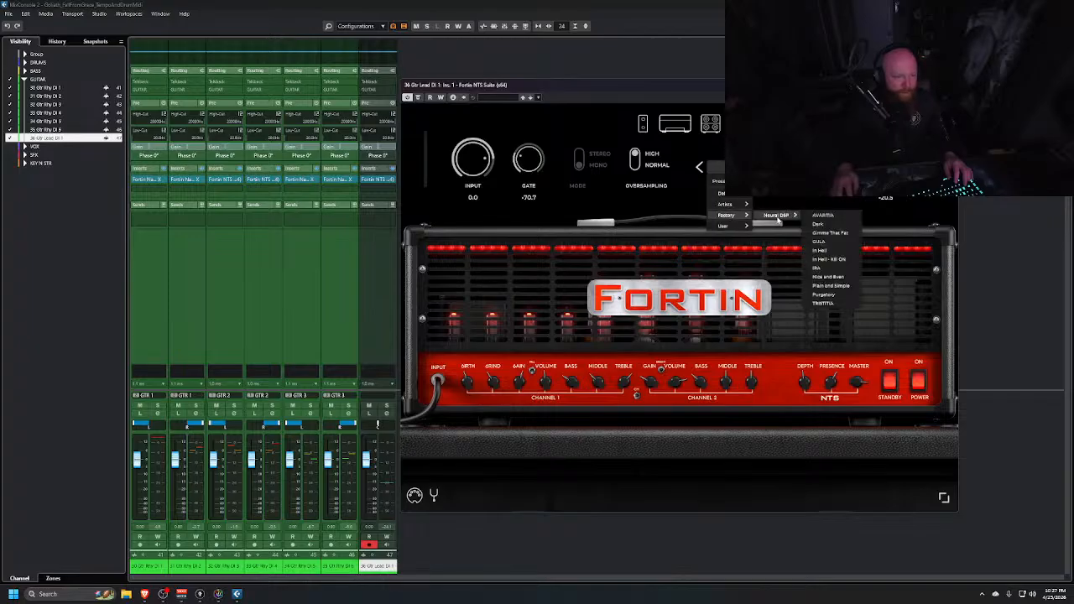
pyautogui.click(830, 285)
# Close the plugin window and play back the song to audition the lead tone
pyautogui.hotkey('alt', 'Tab')
pyautogui.hotkey('alt', 'Tab')
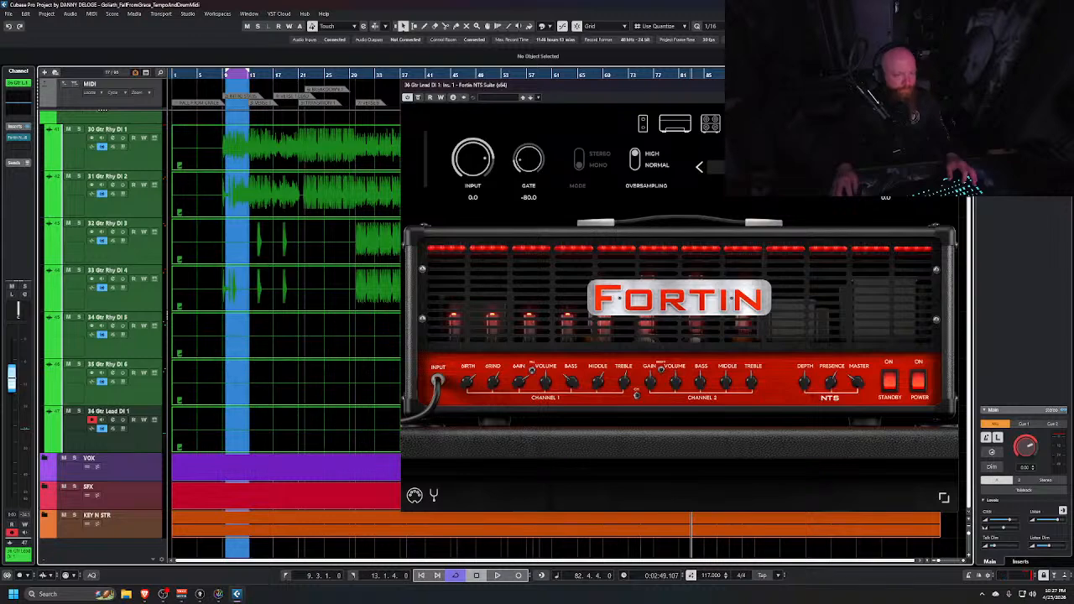
pyautogui.click(951, 85)
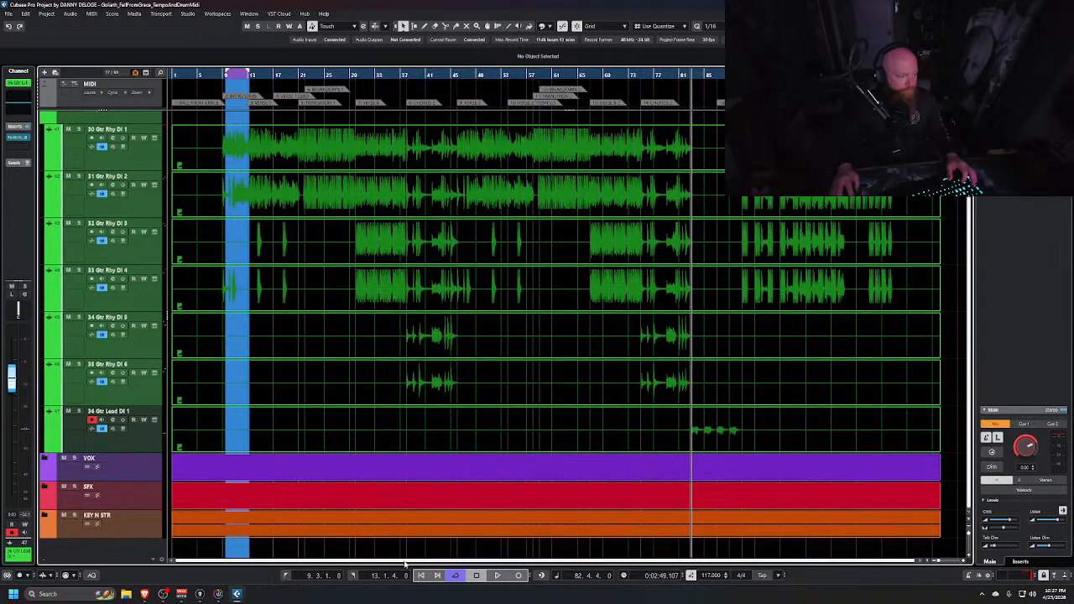
pyautogui.press('space')
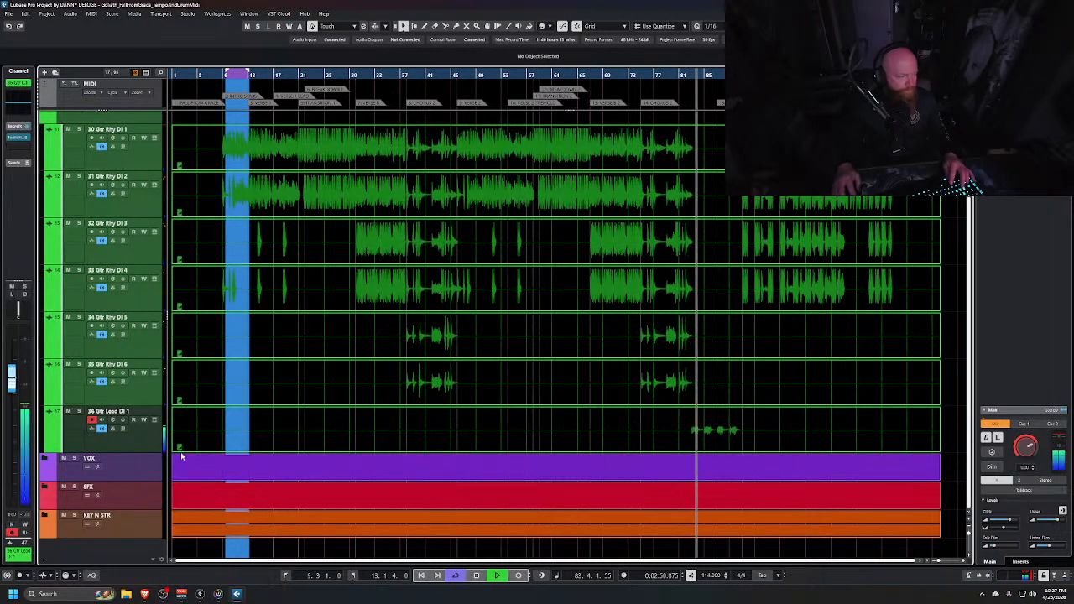
pyautogui.press('super+Tab')
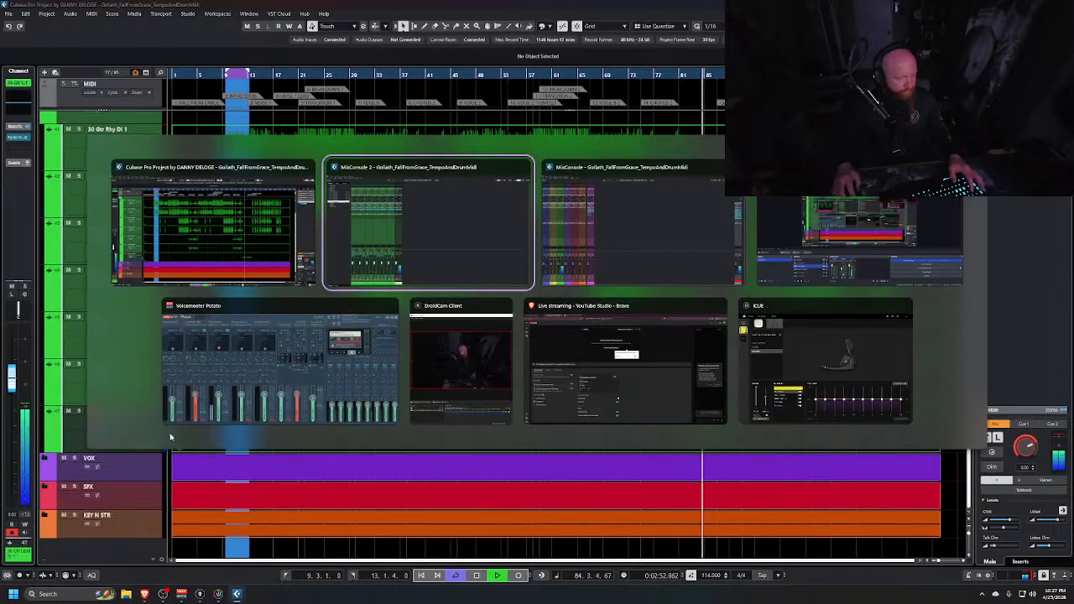
pyautogui.press('Escape')
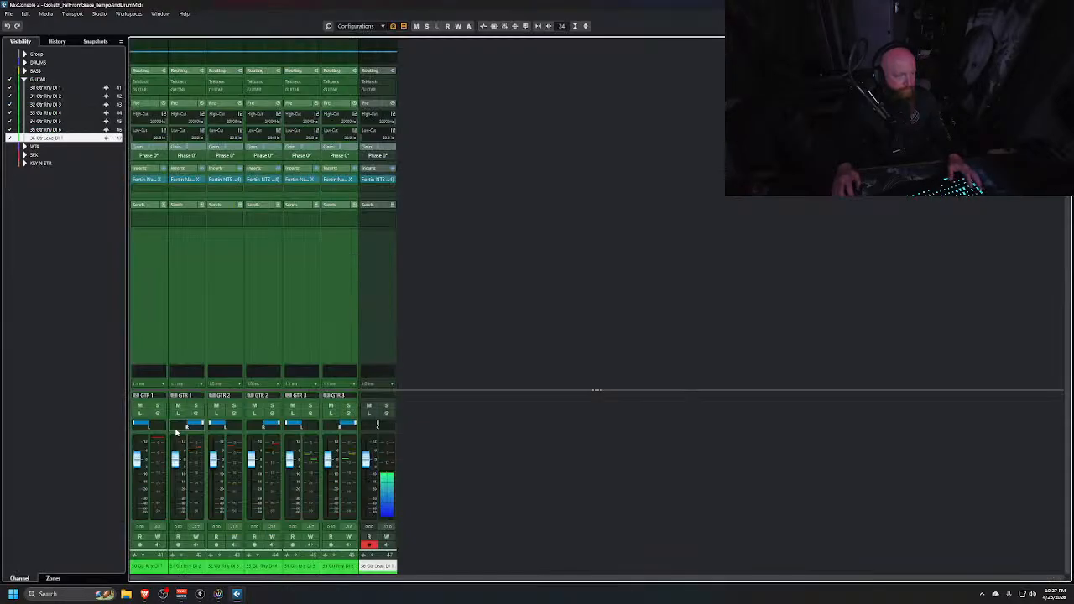
# Set the cycle range from about bar 82 to bar 90 around the lead guitar part
pyautogui.hotkey('alt', 'Tab')
pyautogui.hotkey('alt', 'Tab')
pyautogui.hotkey('alt', 'Tab')
pyautogui.hotkey('alt', 'Tab')
pyautogui.hotkey('alt', 'Tab')
pyautogui.hotkey('alt', 'Tab')
pyautogui.hotkey('alt', 'Tab')
pyautogui.hotkey('alt', 'Tab')
pyautogui.hotkey('alt', 'Tab')
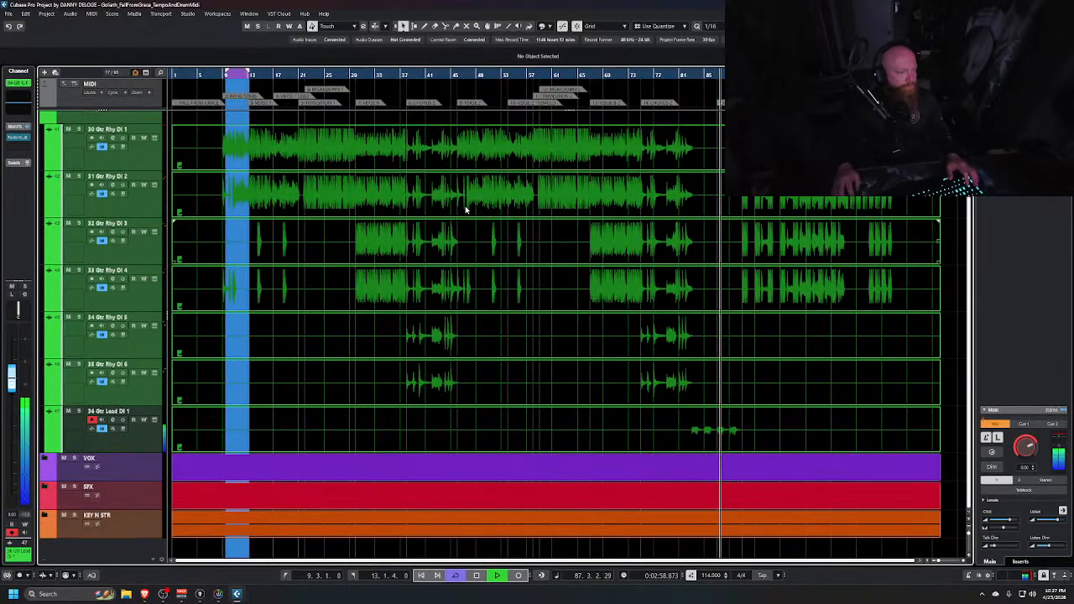
pyautogui.moveTo(249, 72); pyautogui.dragTo(725, 75)
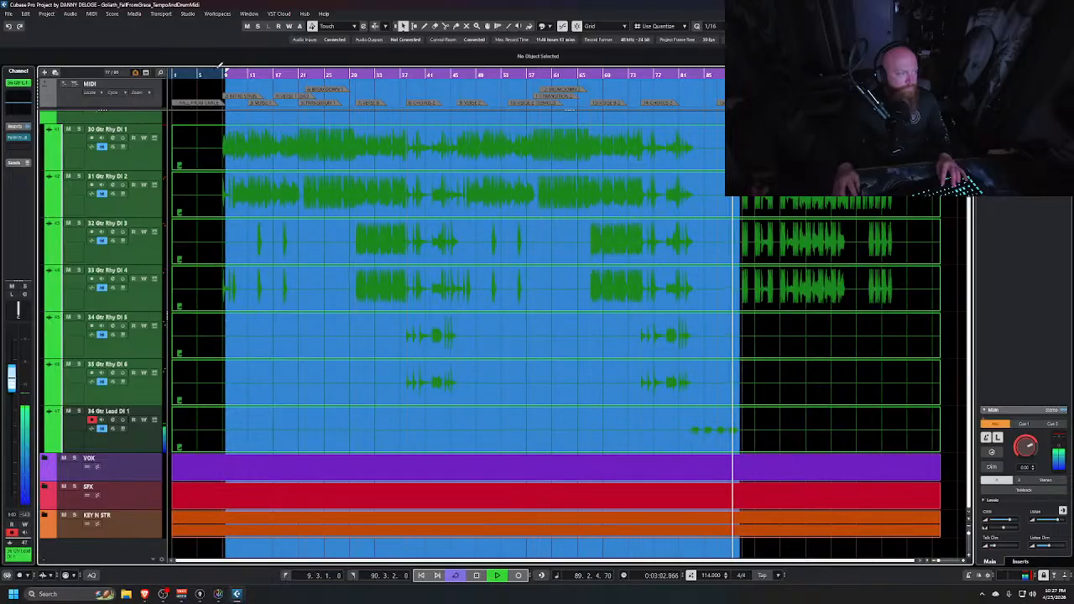
pyautogui.keyDown('ctrl'); pyautogui.click(684, 99); pyautogui.keyUp('ctrl')
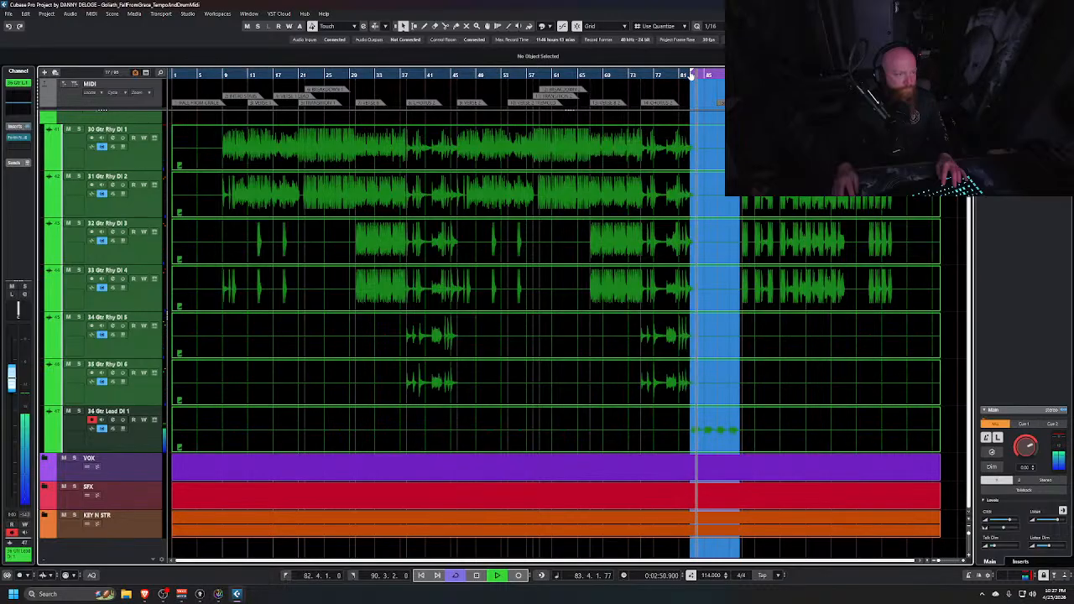
# Reopen and close the lead channel's Fortin NTS Suite window
pyautogui.hotkey('alt', 'Tab')
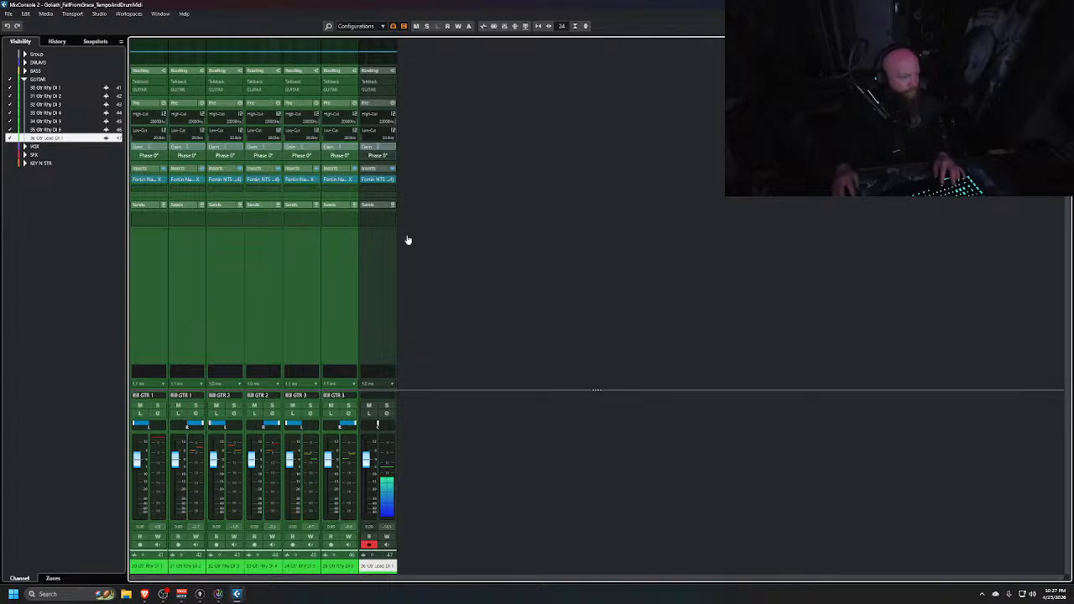
pyautogui.click(372, 180)
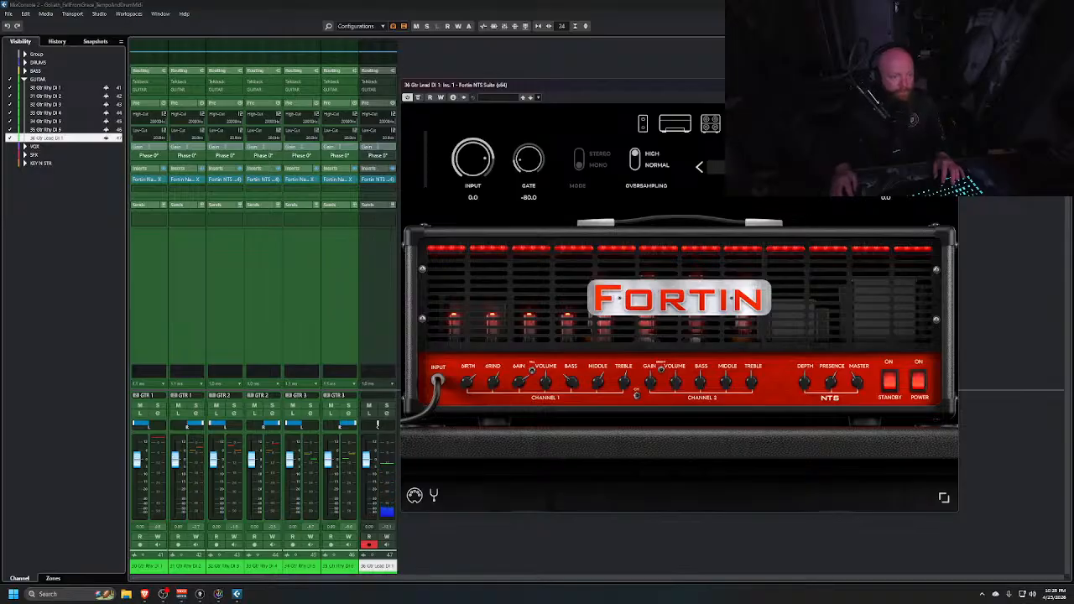
pyautogui.click(950, 85)
pyautogui.hotkey('alt', 'Tab')
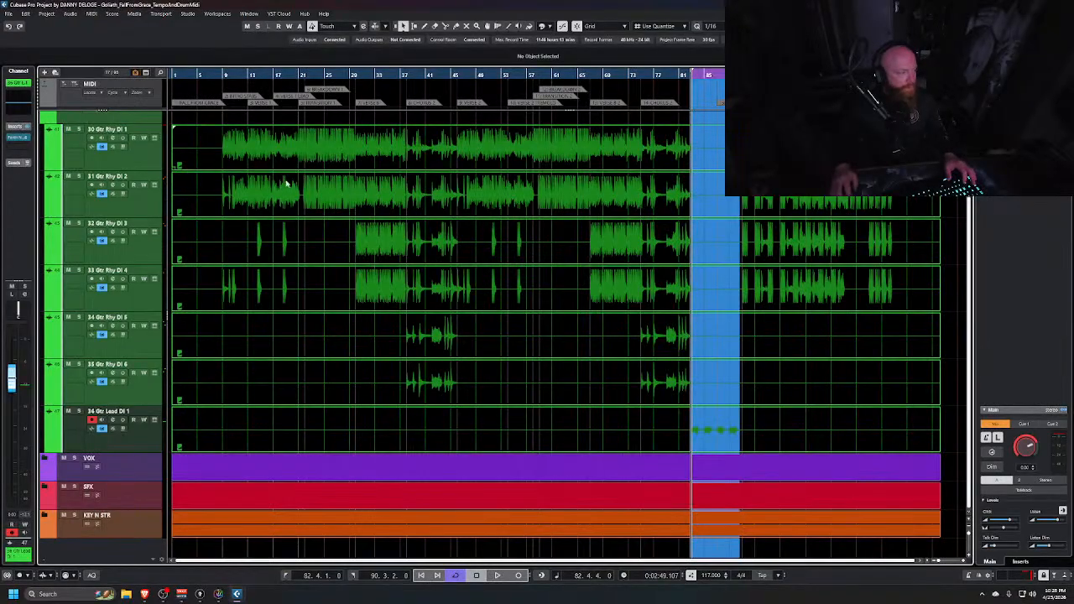
# Move the playhead to bar 9 and nudge the Gtr Rhy DI 4 fader down slightly
pyautogui.click(221, 75)
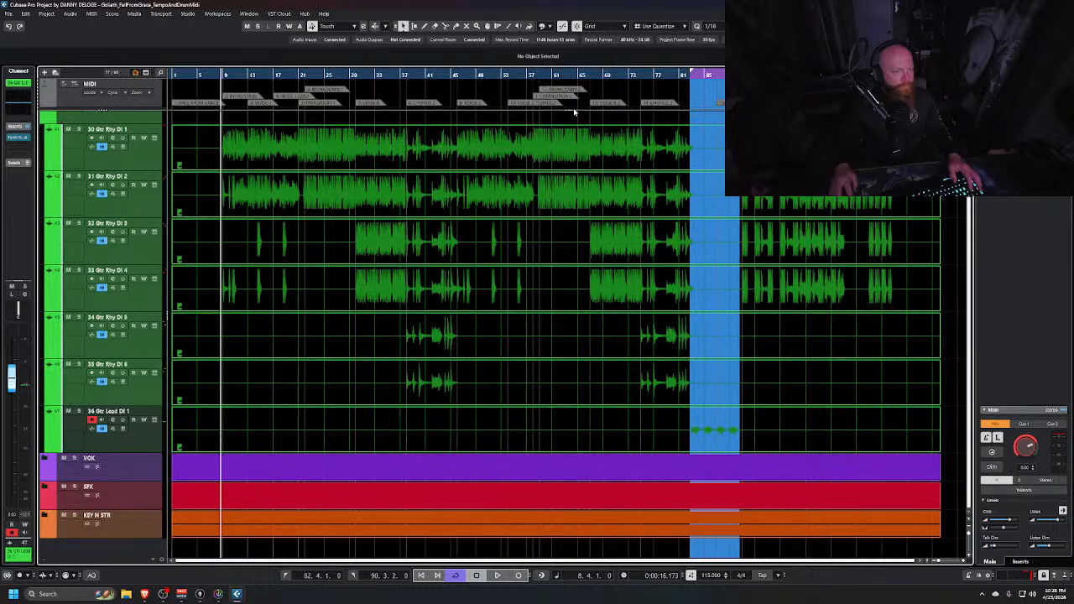
pyautogui.hotkey('alt', 'Tab')
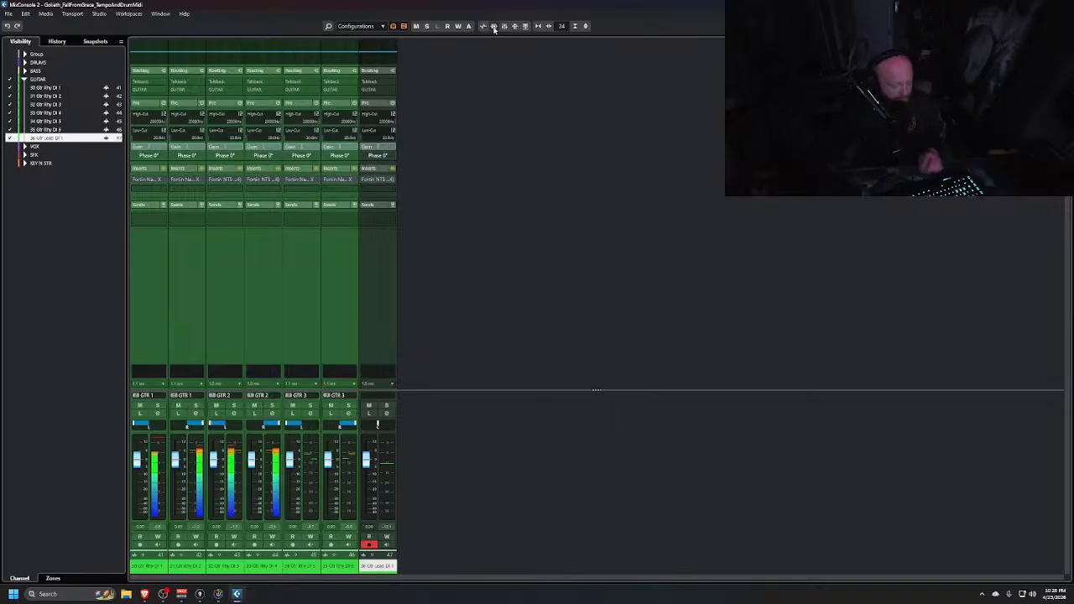
pyautogui.click(494, 30)
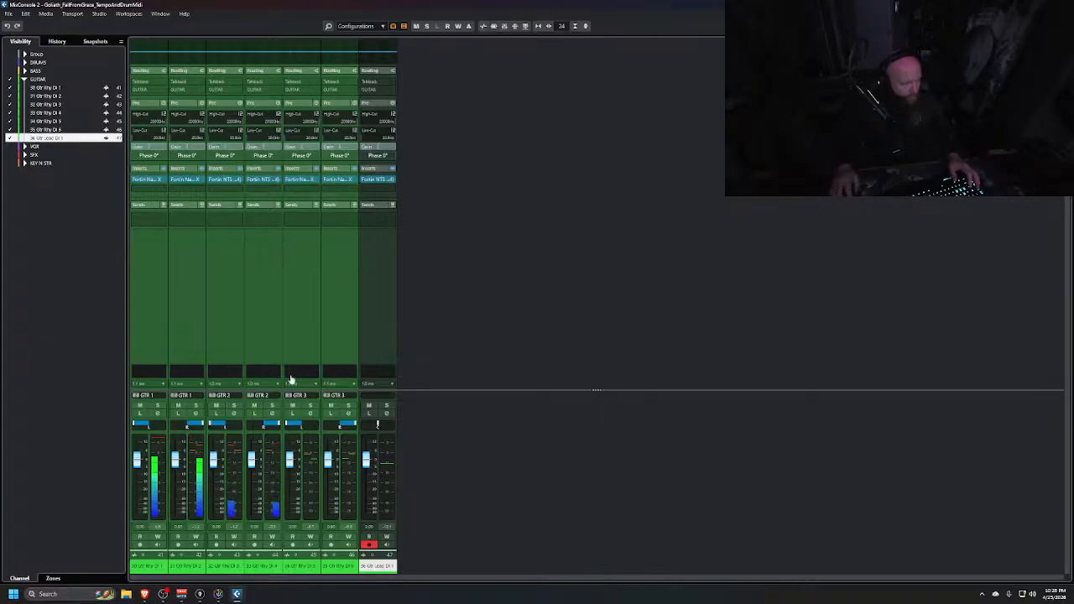
pyautogui.moveTo(250, 463); pyautogui.dragTo(249, 467)
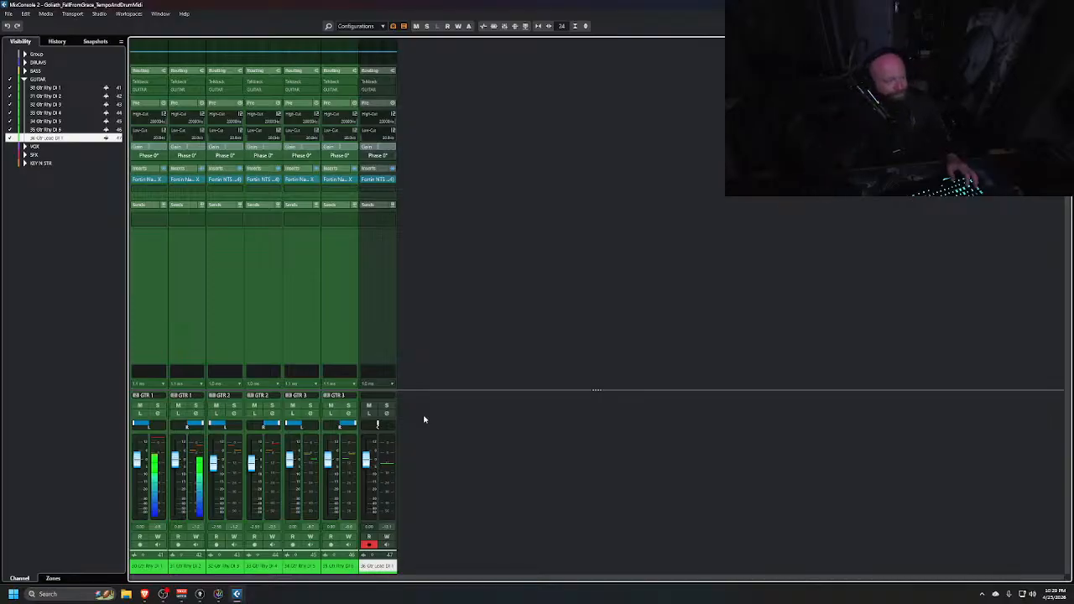
pyautogui.hotkey('alt', 'Tab')
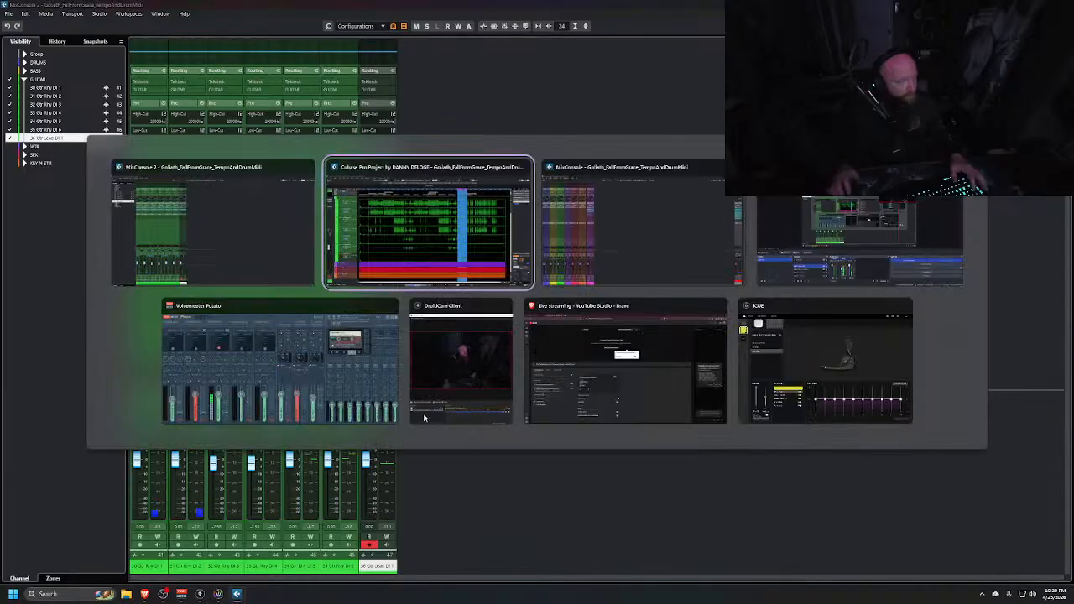
pyautogui.hotkey('alt', 'Tab')
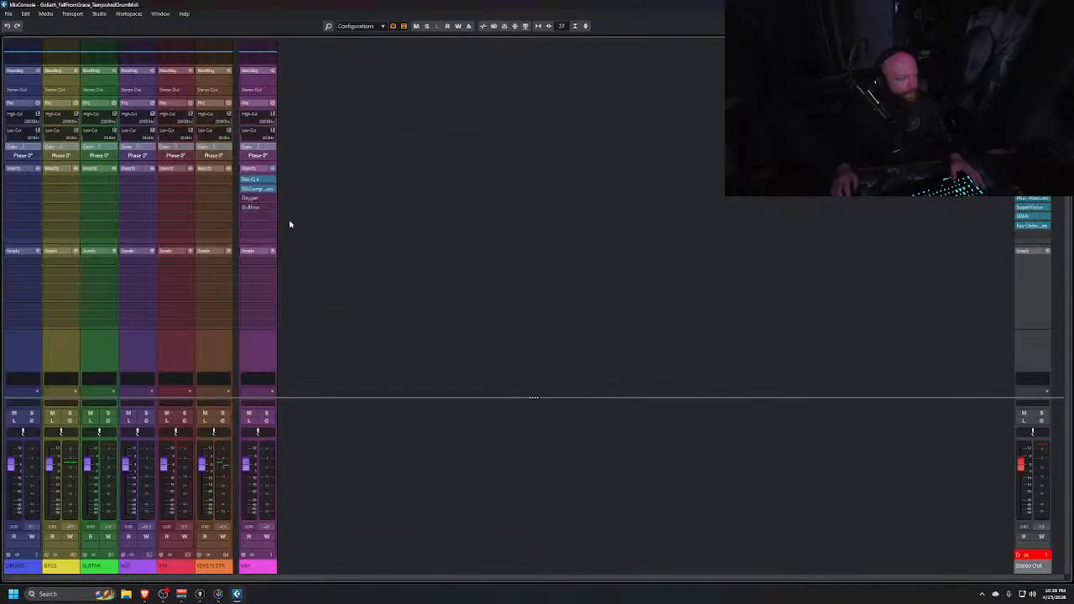
pyautogui.click(113, 181)
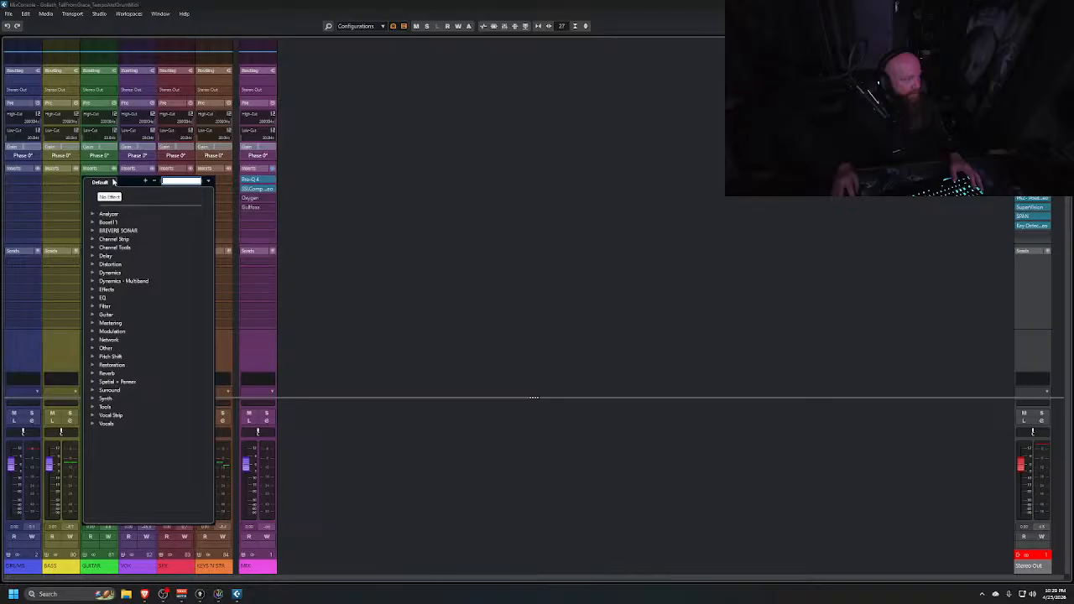
pyautogui.click(93, 272)
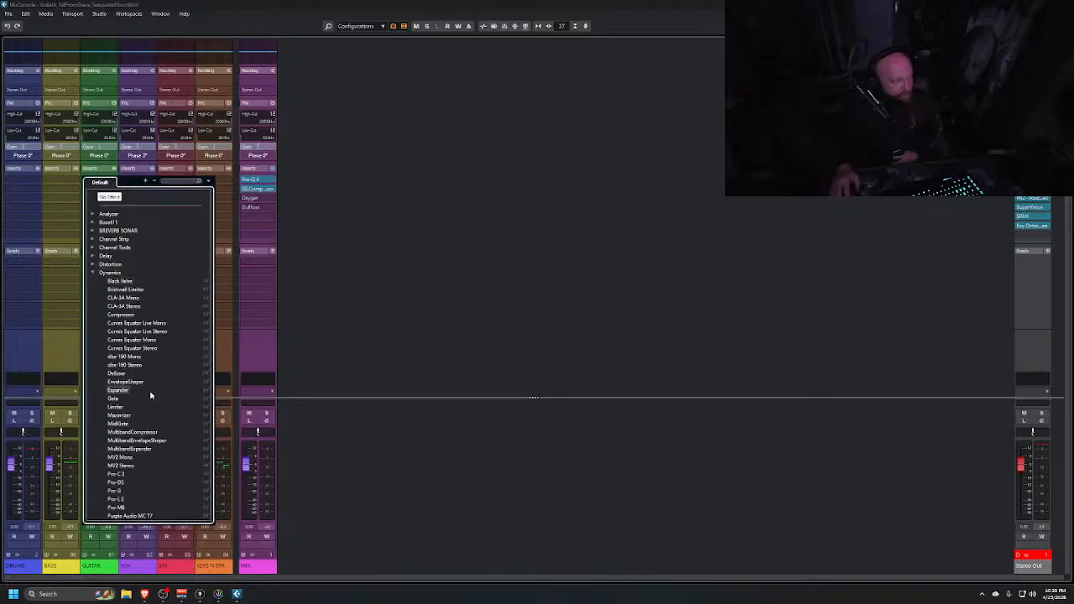
pyautogui.scroll(-3, 151, 395)
pyautogui.click(462, 244)
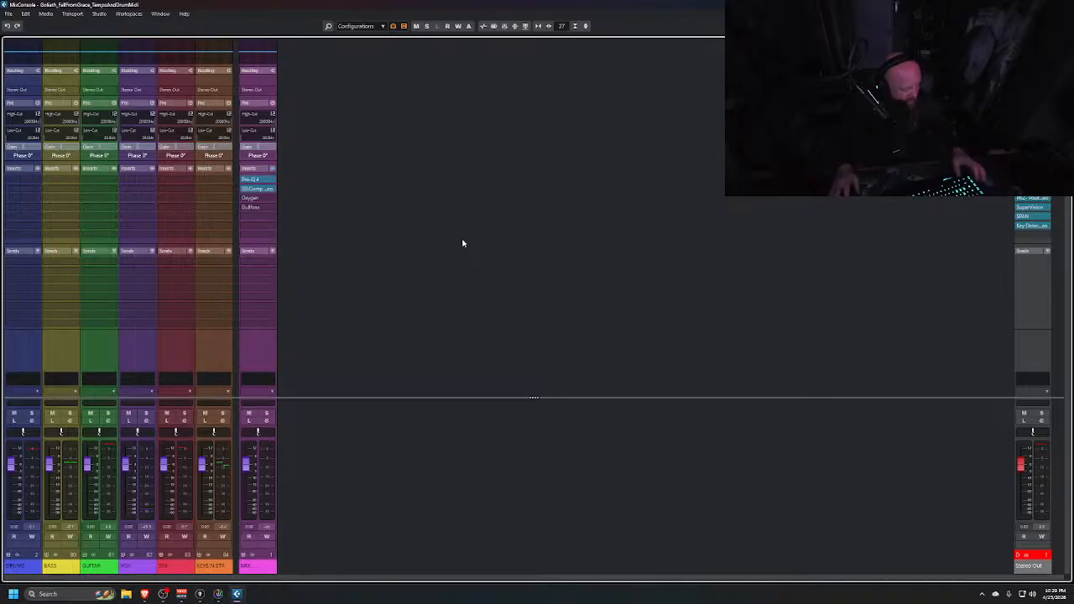
# Select all guitar channels from Gtr Rhy DI 1 through Gtr Lead DI 1 in the second mixer
pyautogui.hotkey('alt', 'Tab')
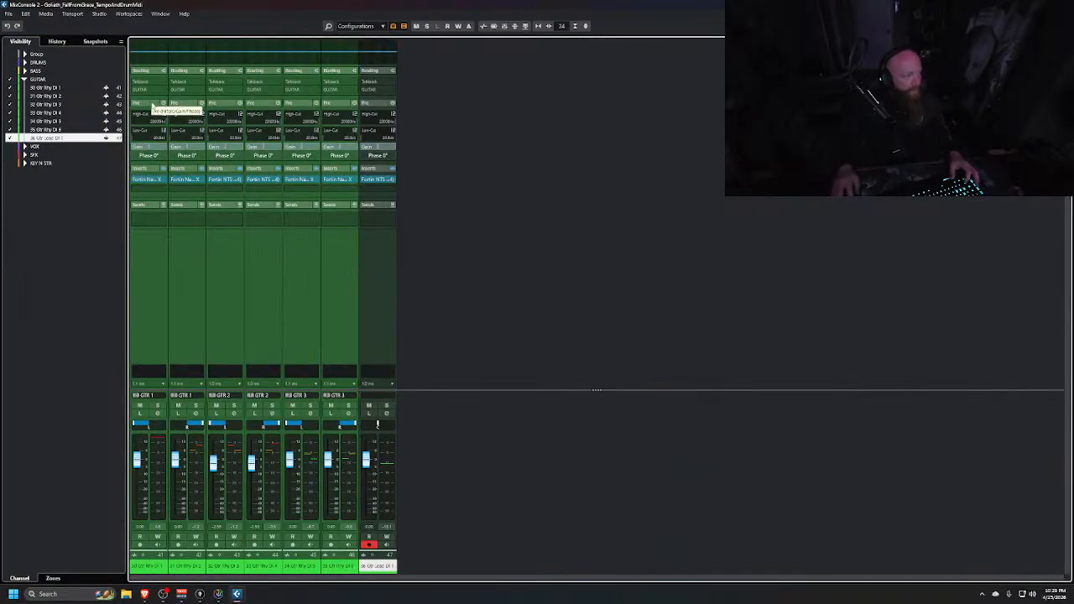
pyautogui.click(150, 300)
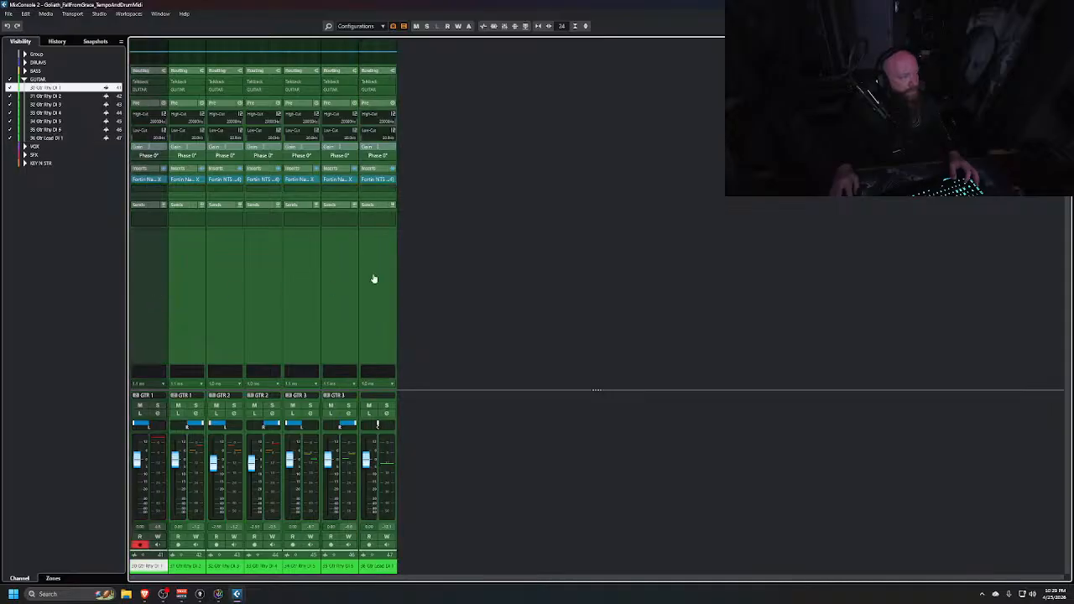
pyautogui.keyDown('shift'); pyautogui.click(369, 287); pyautogui.keyUp('shift')
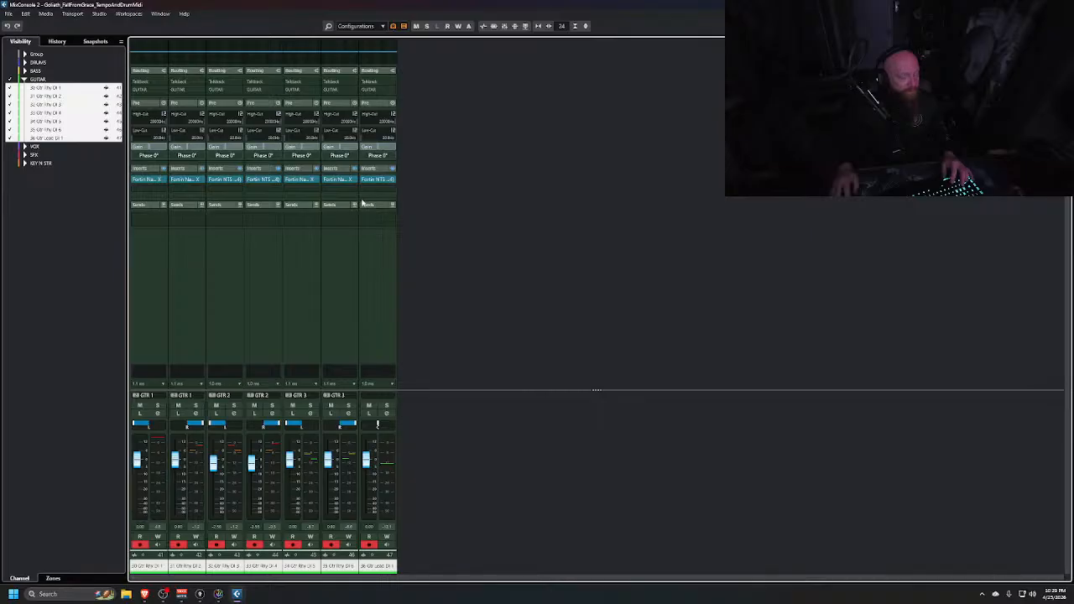
# Set the low-cut filter slope of the selected guitar channels to 36 dB/Oct
pyautogui.hotkey('alt', 'Tab')
pyautogui.hotkey('alt', 'Tab')
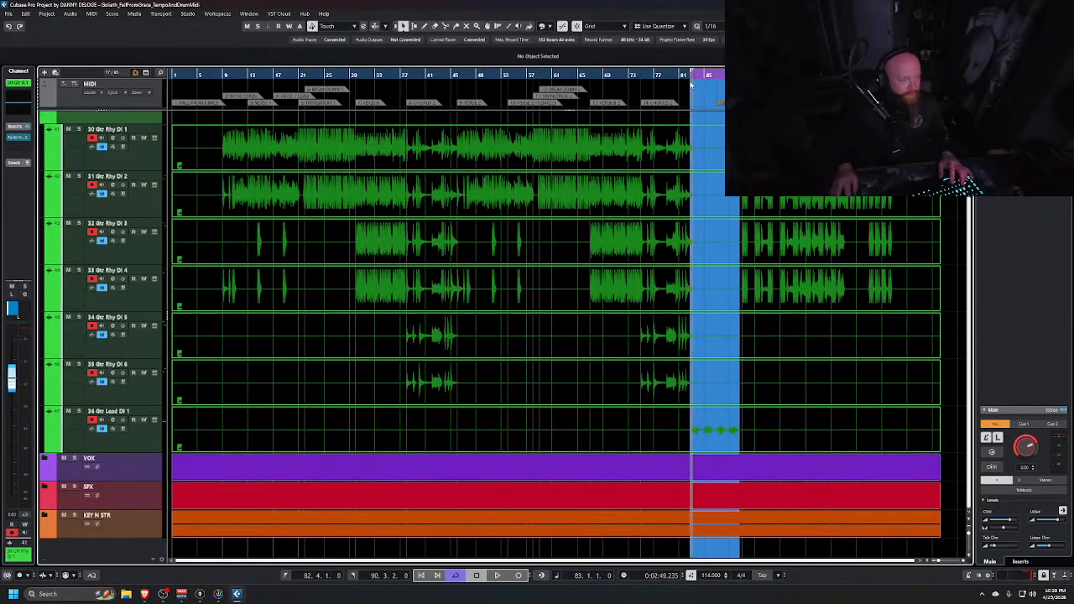
pyautogui.click(692, 76)
pyautogui.hotkey('alt', 'Tab')
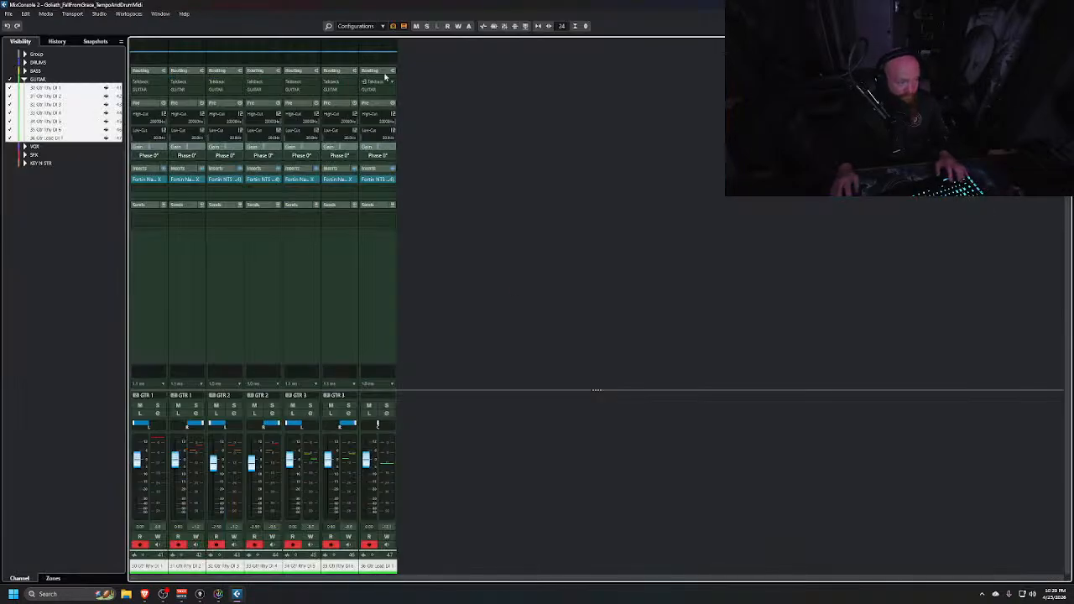
pyautogui.click(385, 76)
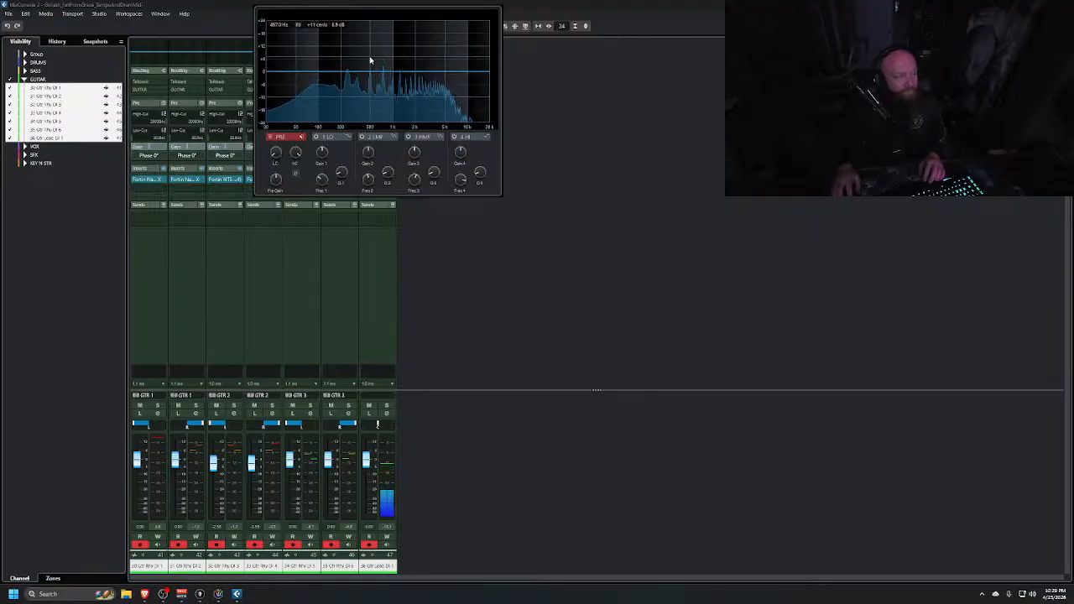
pyautogui.rightClick(271, 149)
pyautogui.moveTo(333, 213)
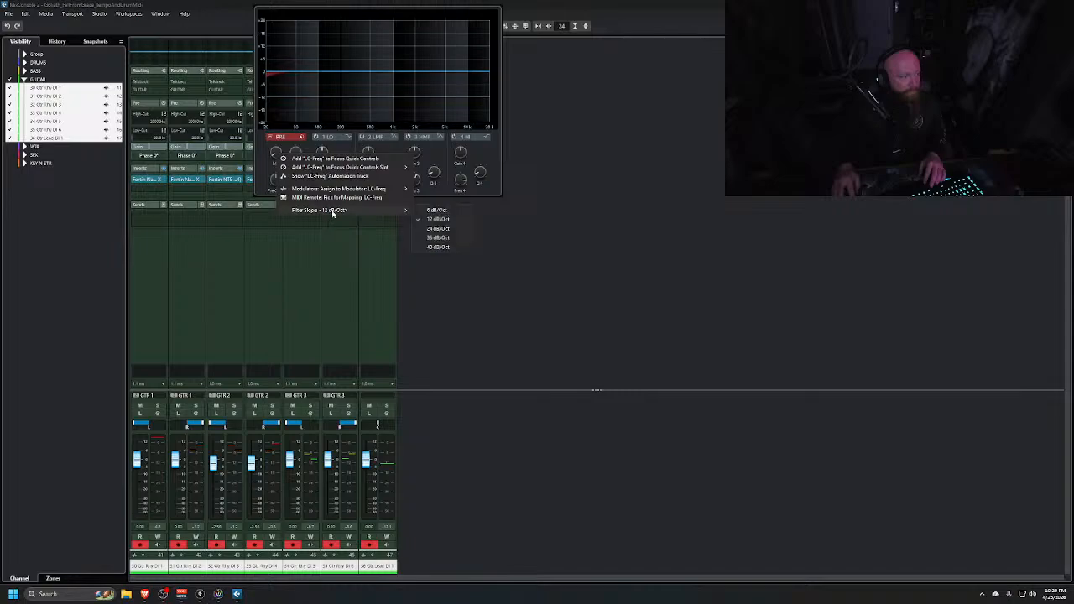
pyautogui.click(451, 237)
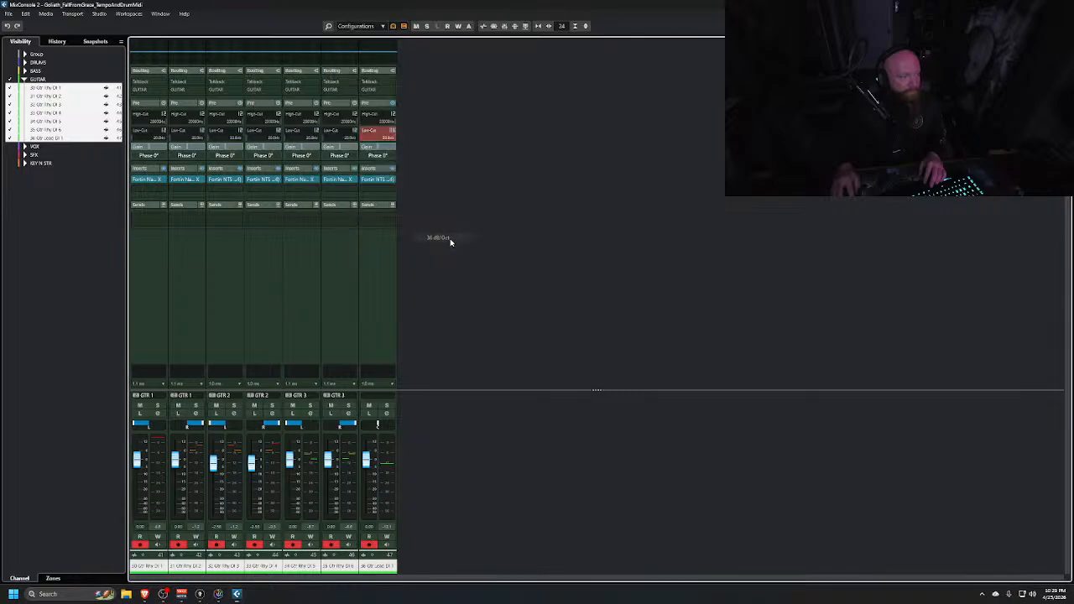
pyautogui.click(366, 131)
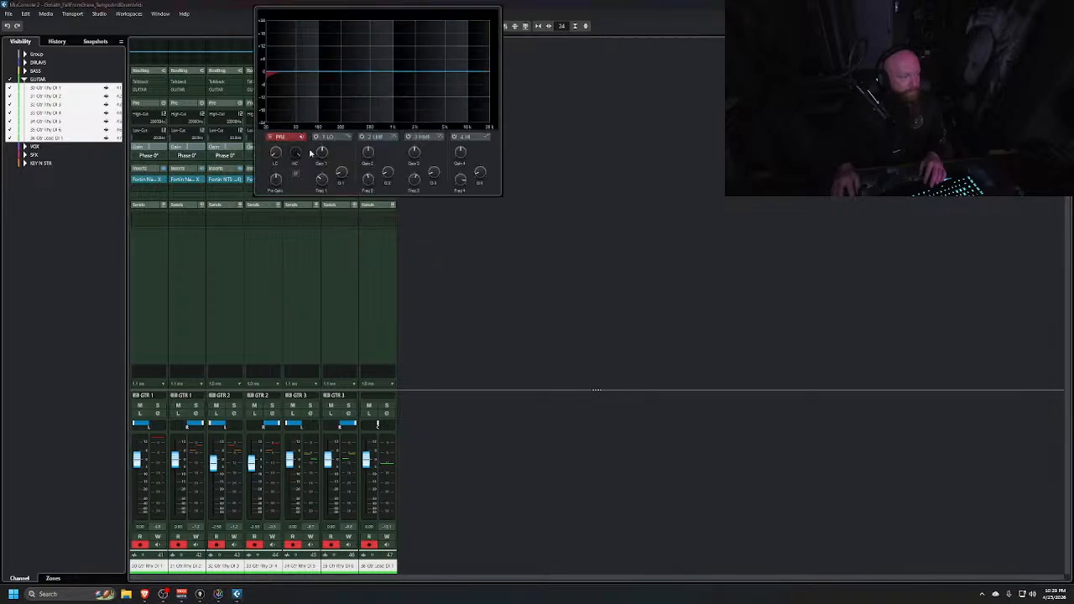
# Raise the low-cut frequency in the lead guitar channel's pre-filter and close the EQ panel
pyautogui.moveTo(281, 133); pyautogui.dragTo(283, 127)
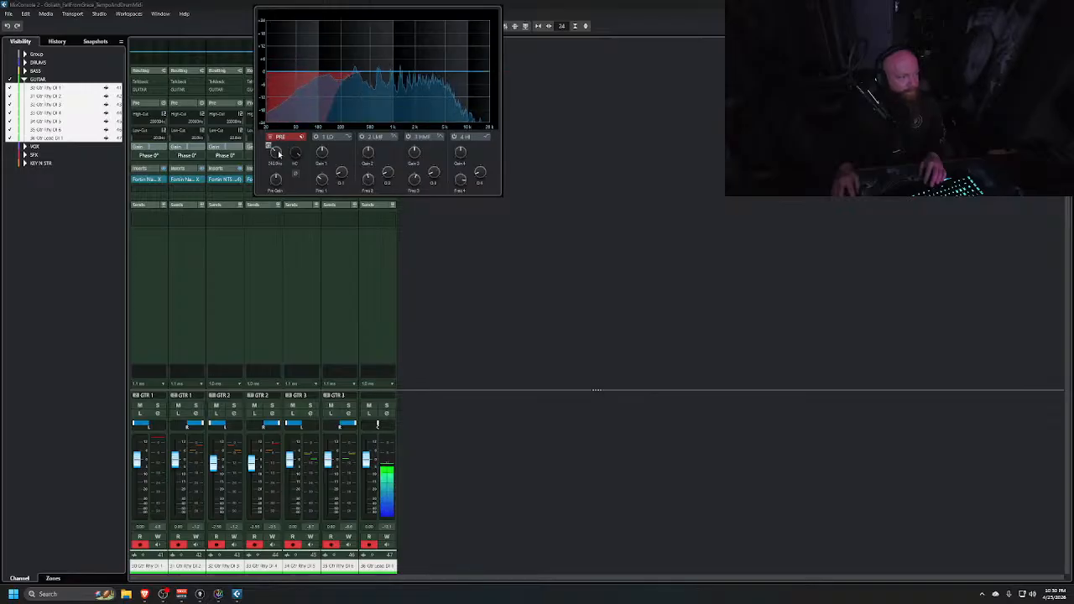
pyautogui.moveTo(279, 154); pyautogui.dragTo(275, 154)
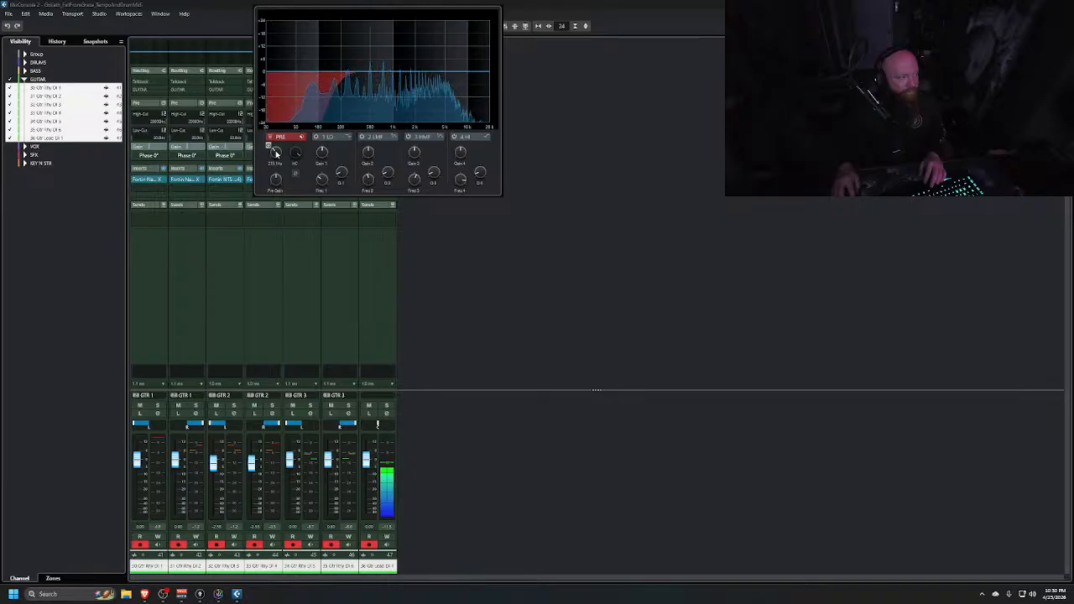
pyautogui.moveTo(276, 154); pyautogui.dragTo(274, 154)
pyautogui.click(638, 246)
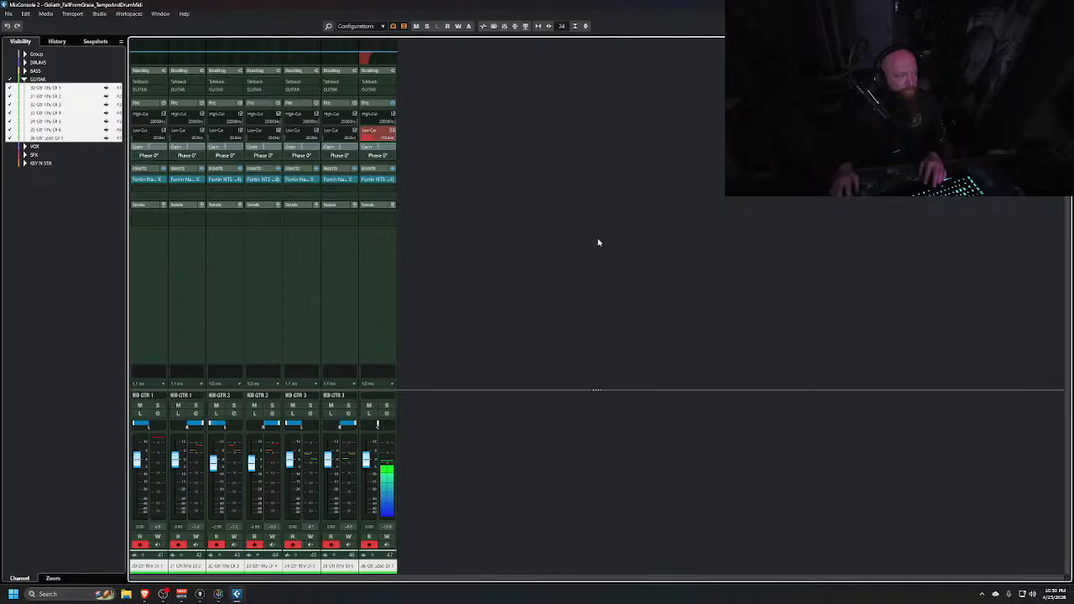
# Select channels Gtr Rhy DI 1 through 6 and set their low-cut filter slope to 36 dB/Oct
pyautogui.click(155, 290)
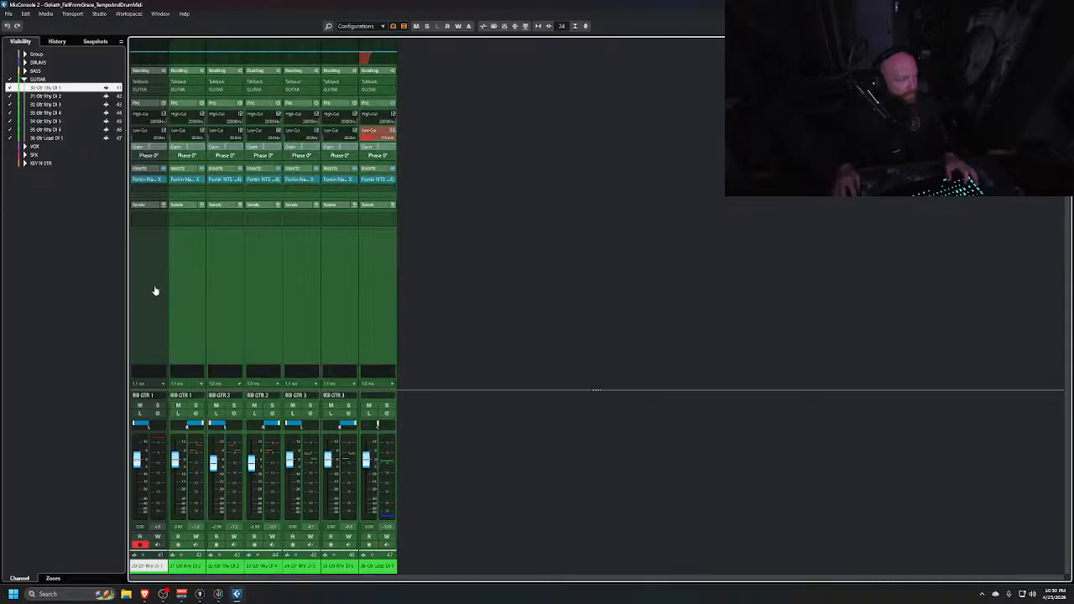
pyautogui.keyDown('shift'); pyautogui.click(334, 287); pyautogui.keyUp('shift')
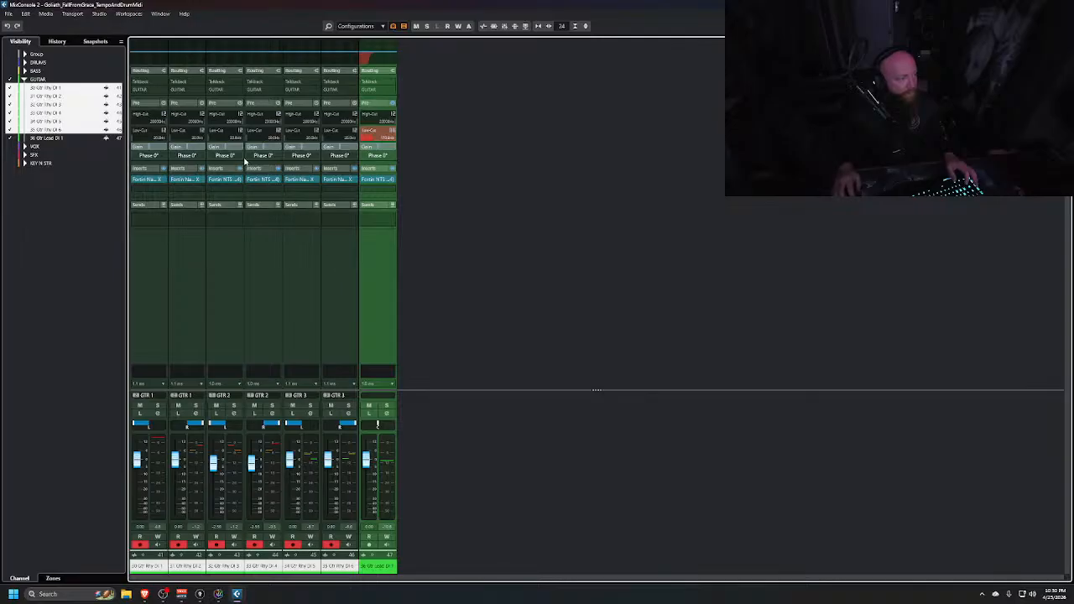
pyautogui.rightClick(166, 132)
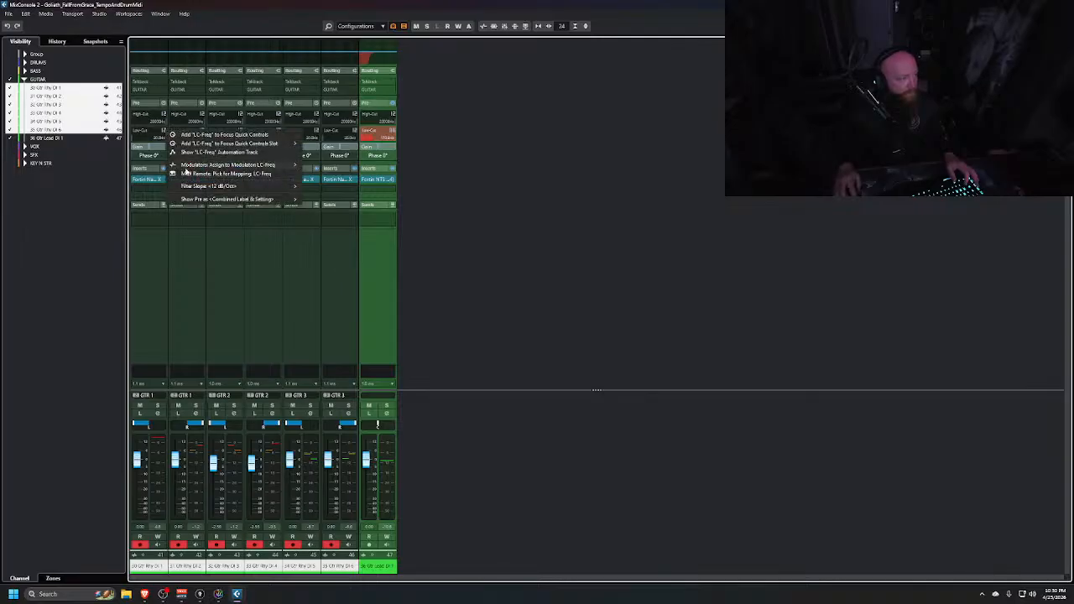
pyautogui.moveTo(243, 186)
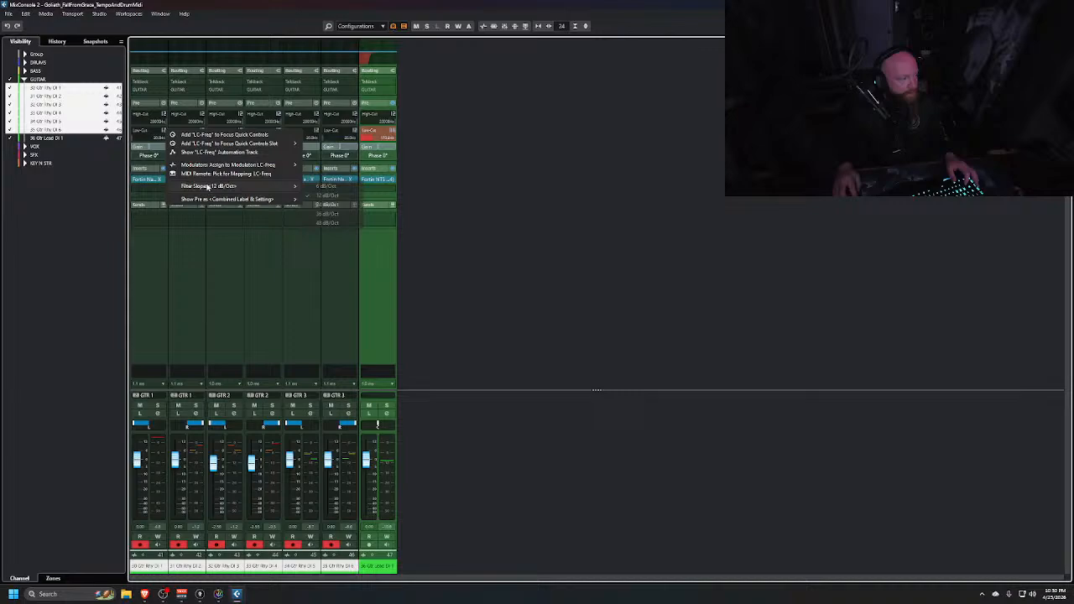
pyautogui.click(331, 214)
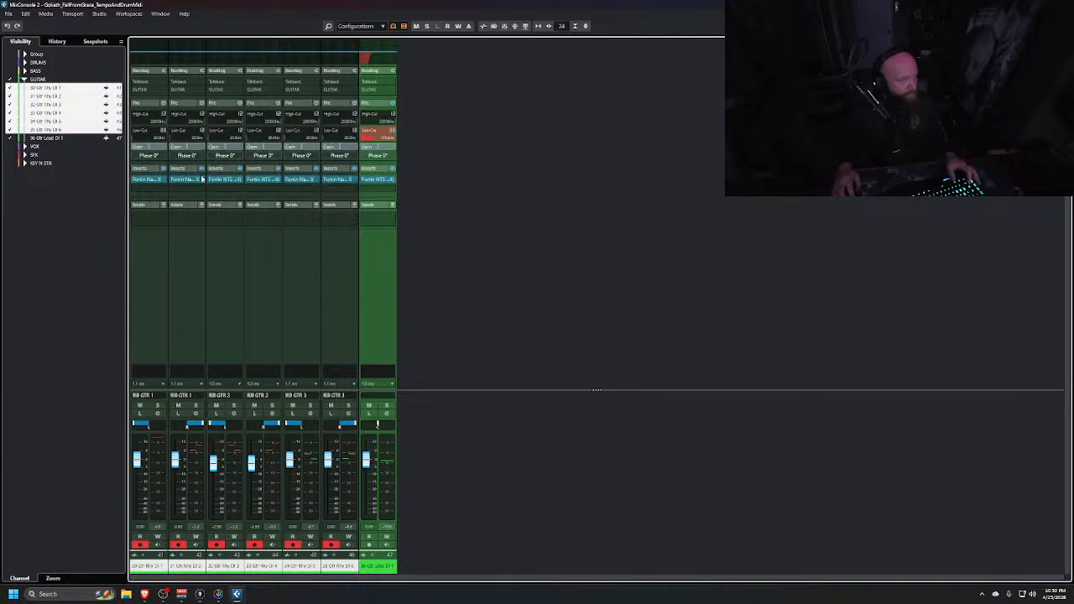
# Switch on the low-cut filters of all six rhythm guitar channels at a 36 dB/Oct slope
pyautogui.click(185, 281)
pyautogui.click(148, 274)
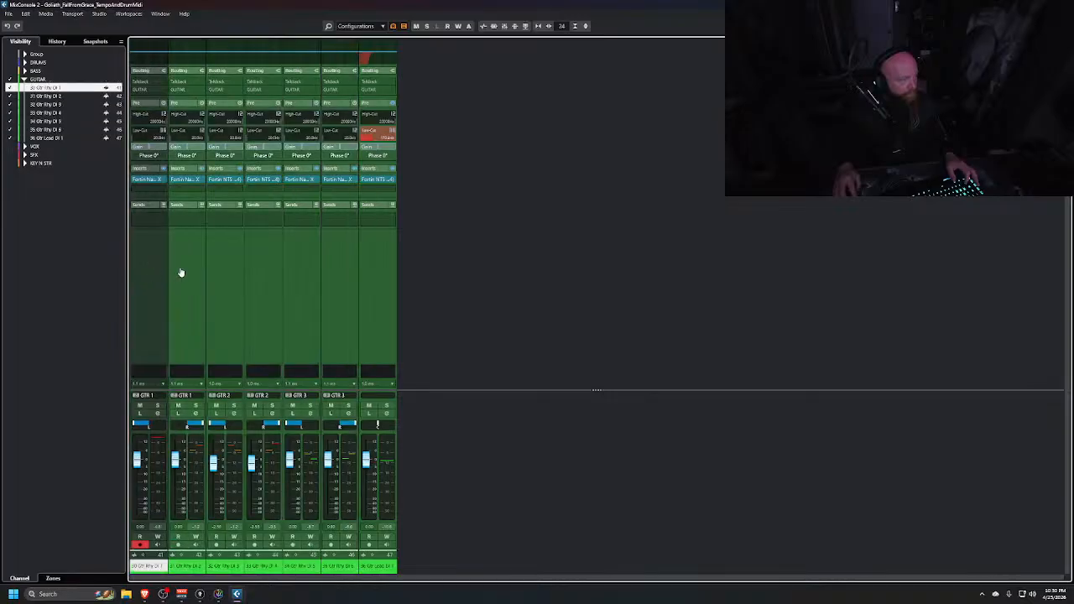
pyautogui.click(180, 272)
pyautogui.click(158, 278)
pyautogui.keyDown('shift'); pyautogui.click(339, 276); pyautogui.keyUp('shift')
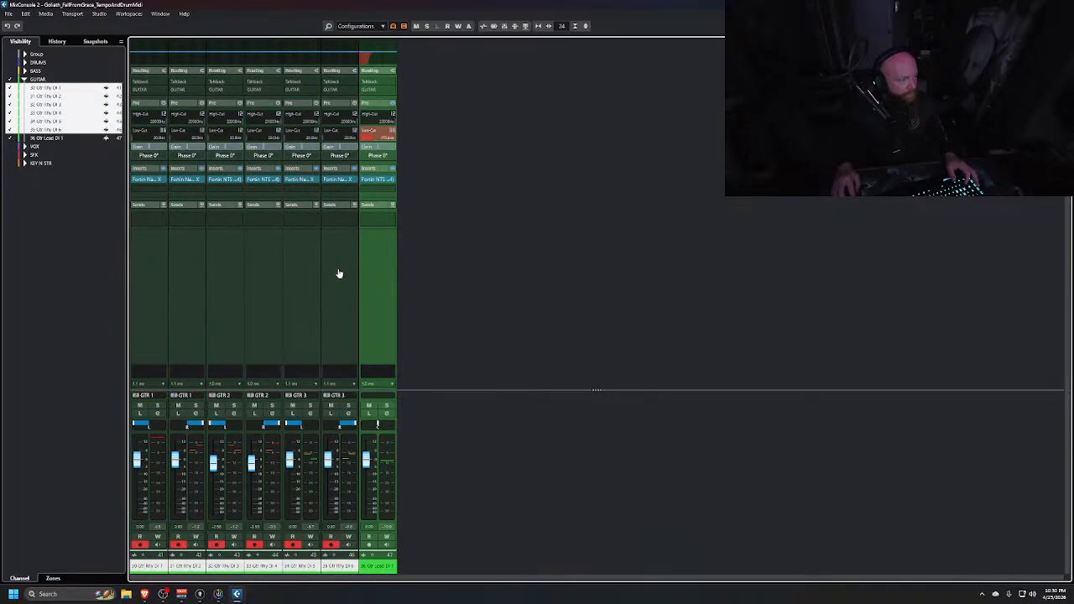
pyautogui.click(200, 132)
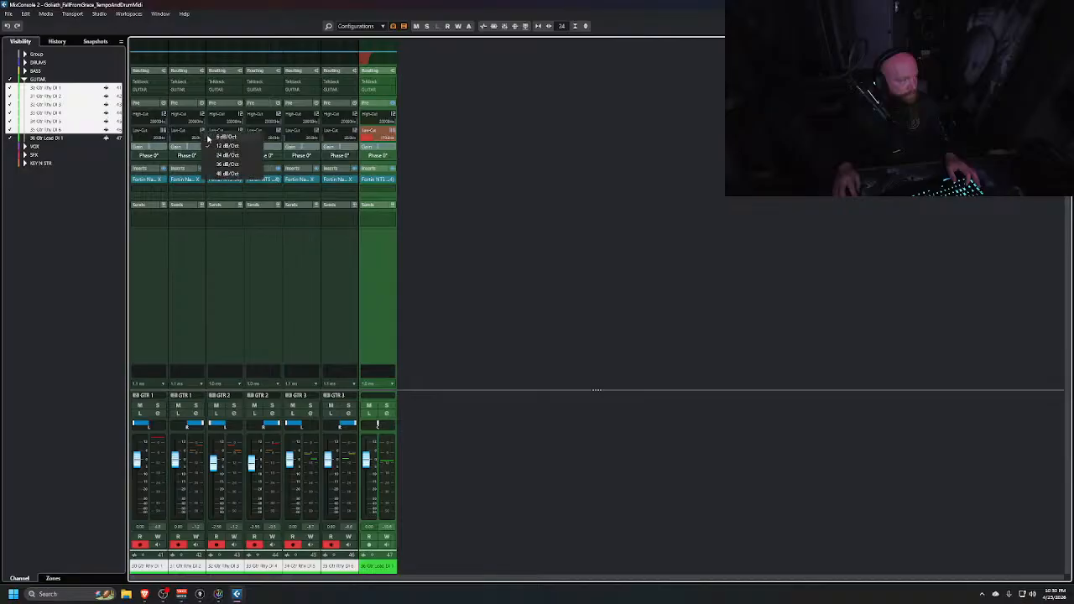
pyautogui.click(230, 165)
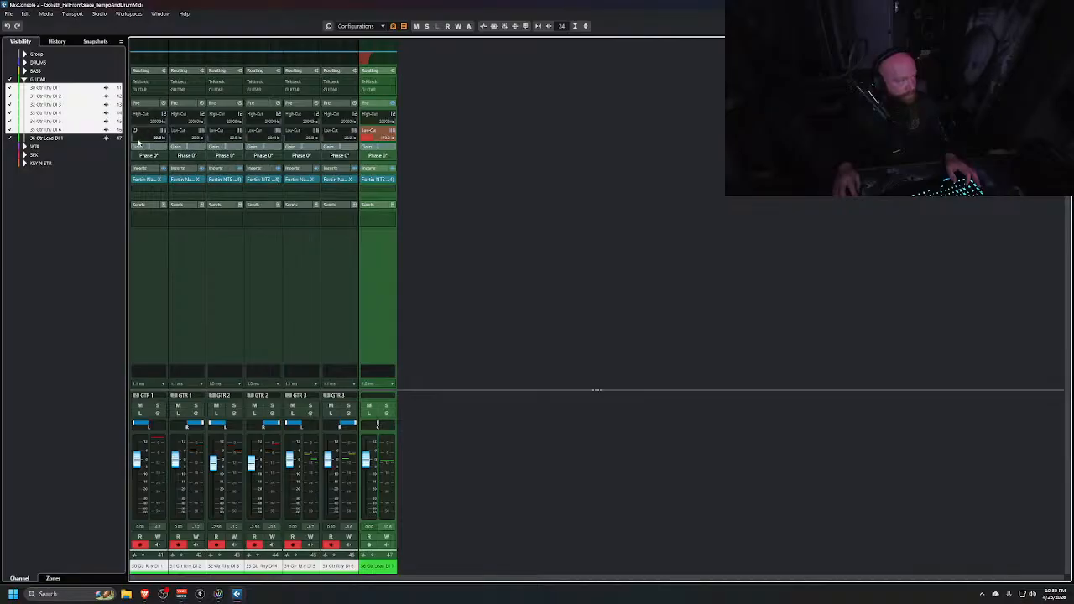
pyautogui.click(137, 136)
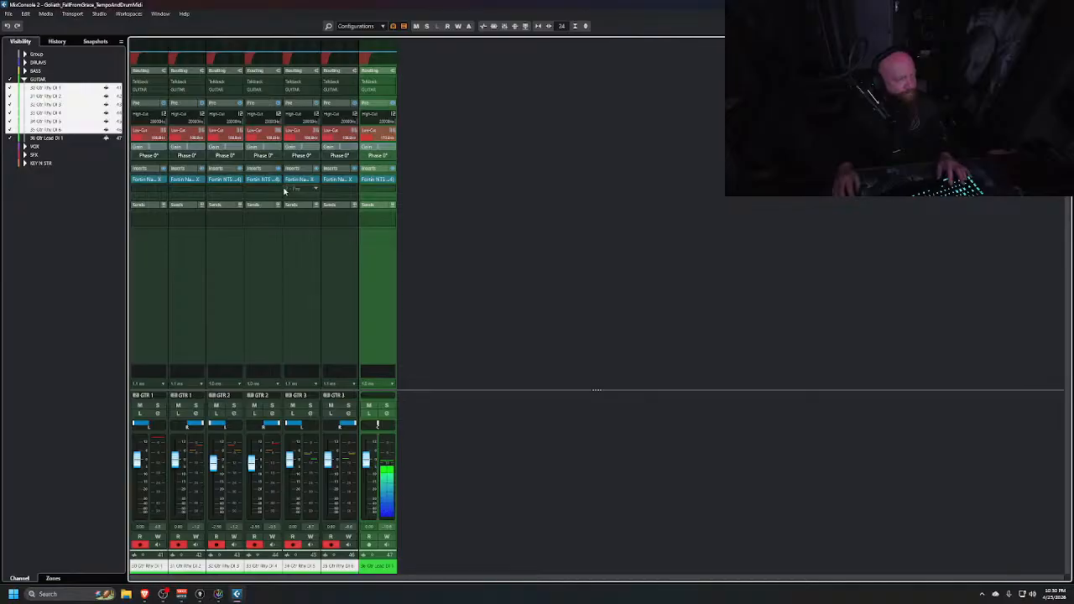
# Switch to the project window and start playback from around bar 35
pyautogui.hotkey('alt', 'Tab')
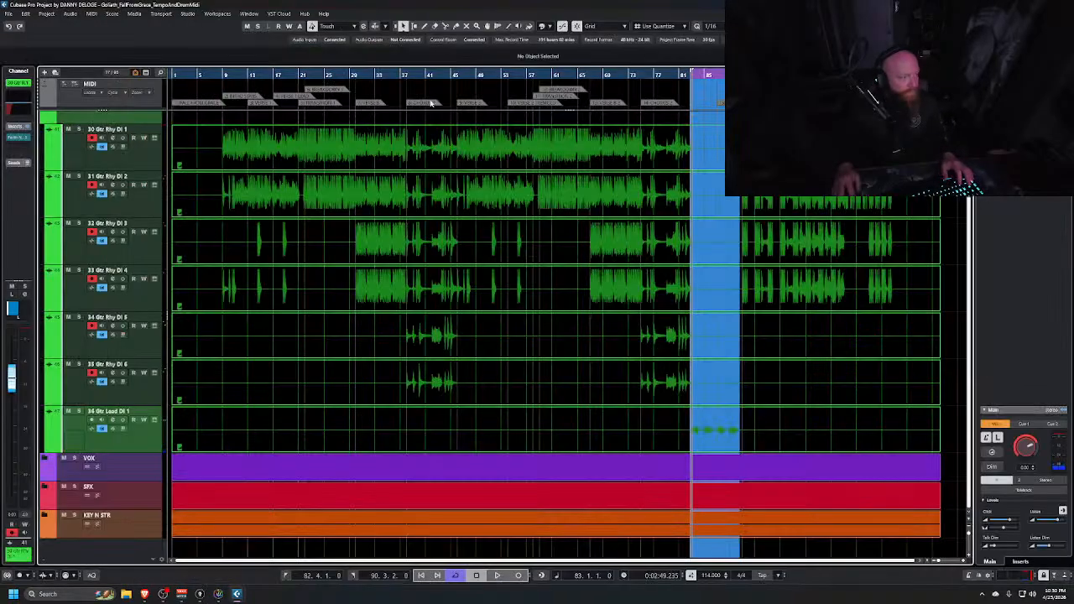
pyautogui.click(390, 73)
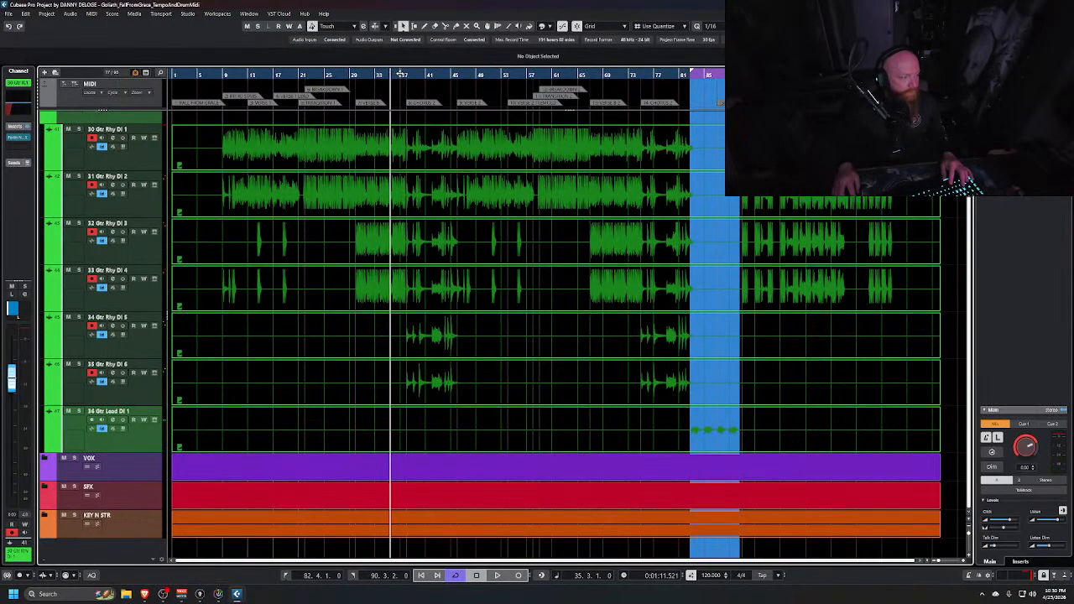
pyautogui.click(400, 74)
pyautogui.press('space')
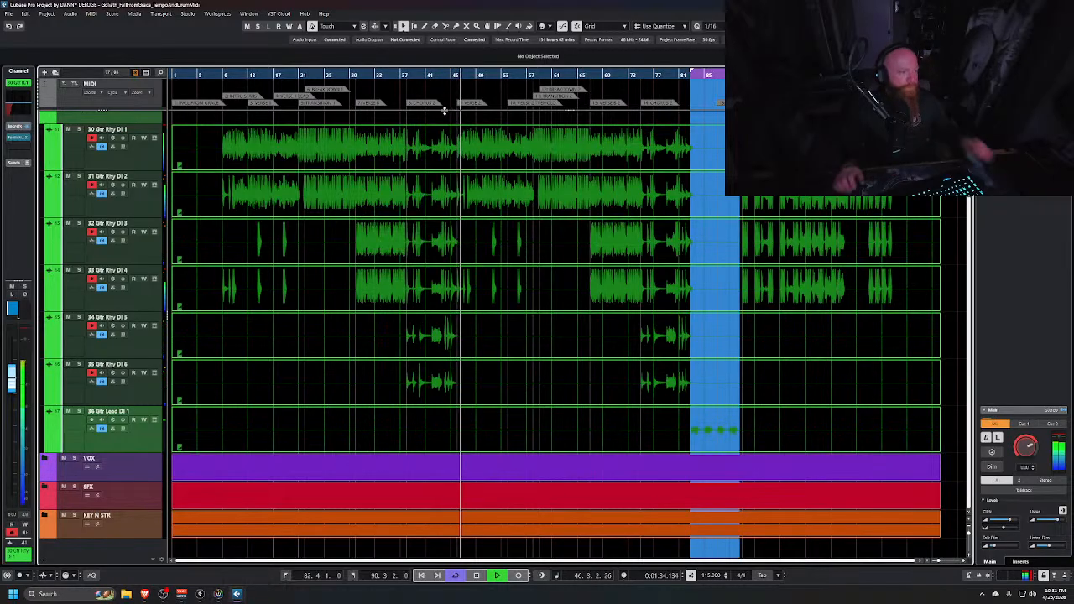
# Set the second mixer to show only the DRUMS folder's channels and hide its left zone
pyautogui.hotkey('alt', 'Tab')
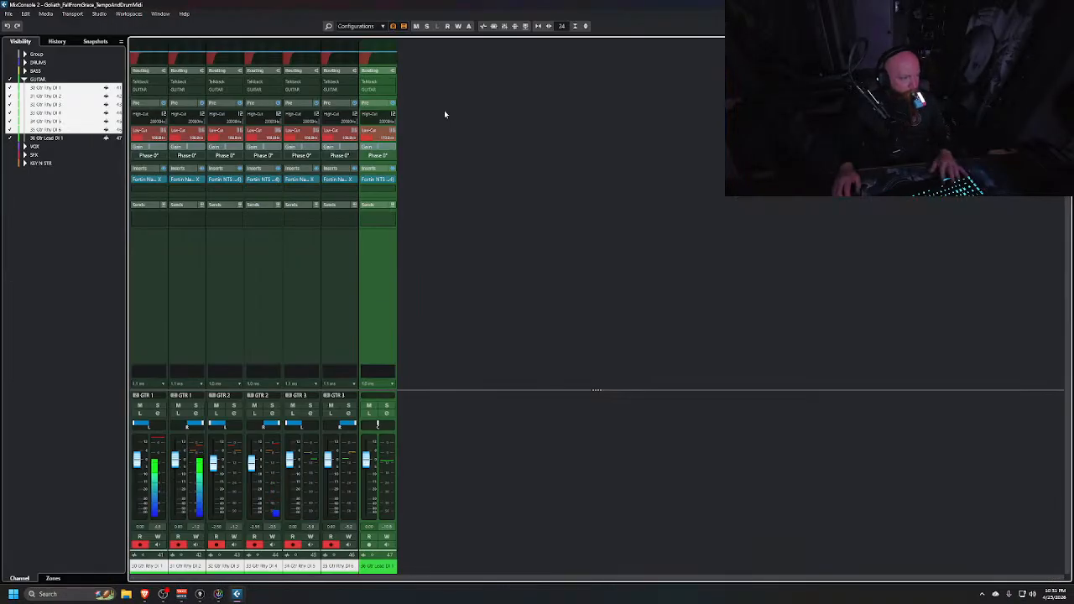
pyautogui.click(10, 79)
pyautogui.click(24, 79)
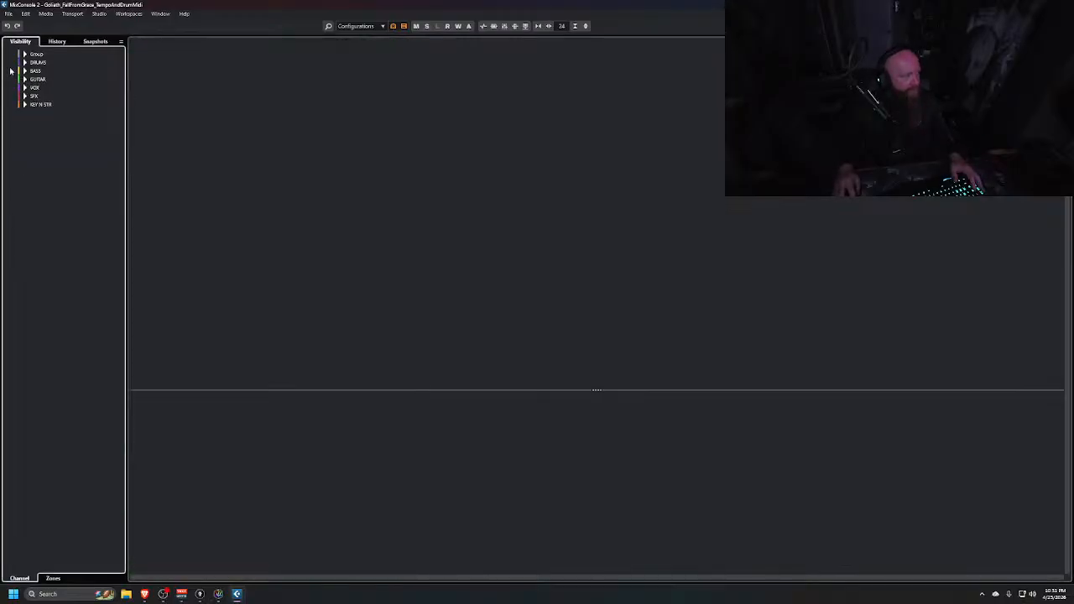
pyautogui.click(11, 63)
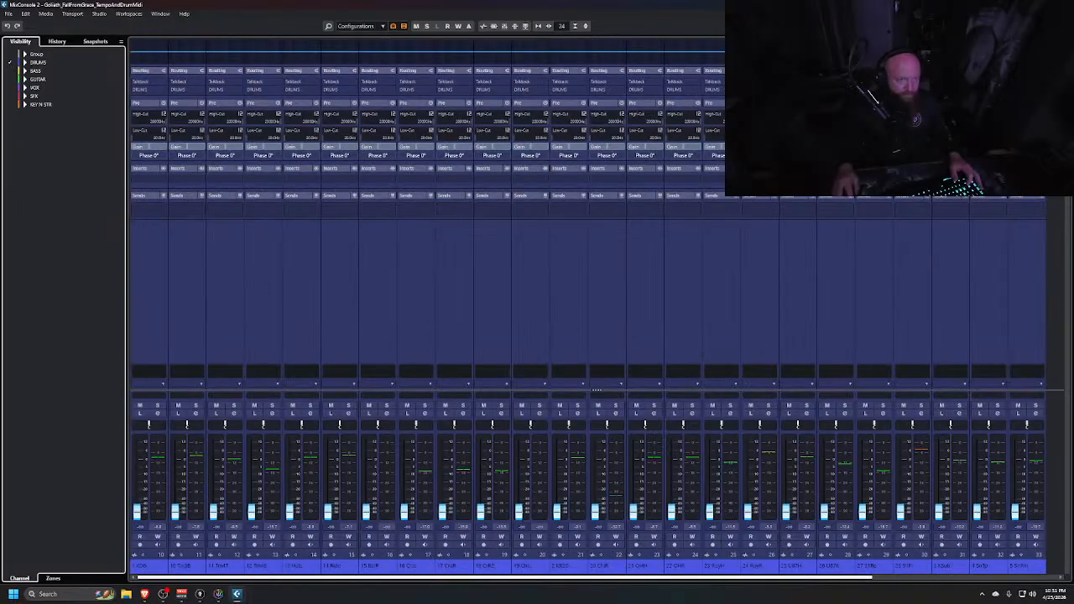
pyautogui.hotkey('ctrl', 'alt', 'l')
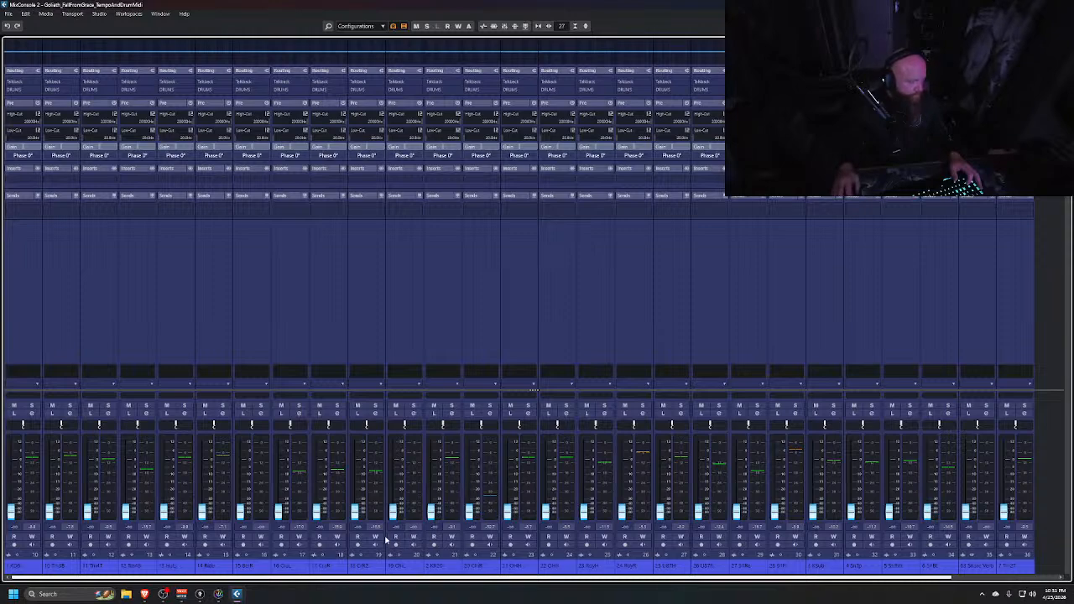
# In the first mixer, route the outputs of all six group channels to the MIX bus
pyautogui.hotkey('alt', 'Tab')
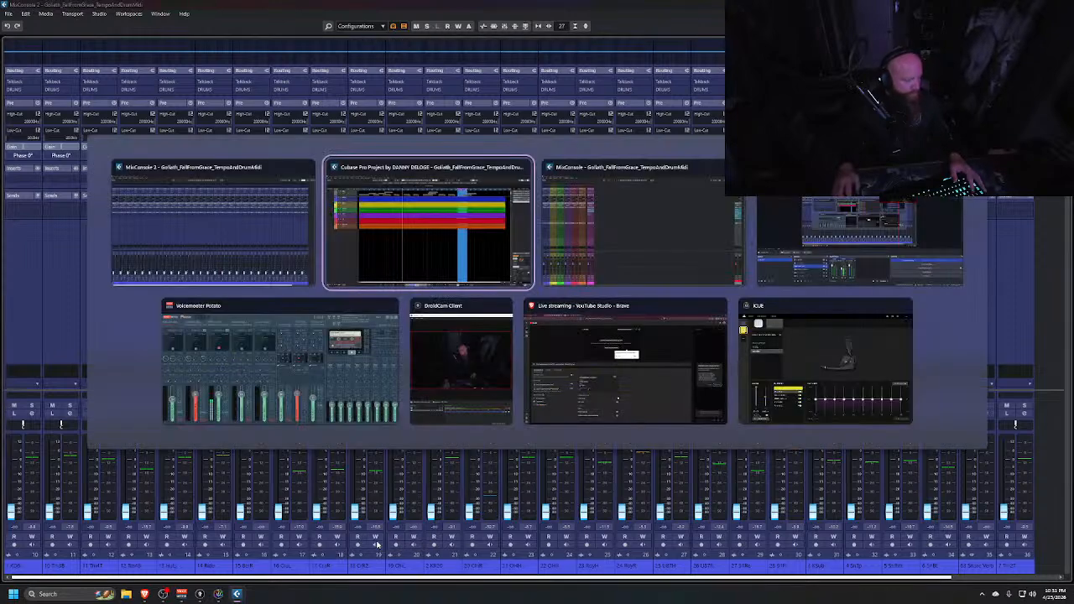
pyautogui.hotkey('alt', 'Tab')
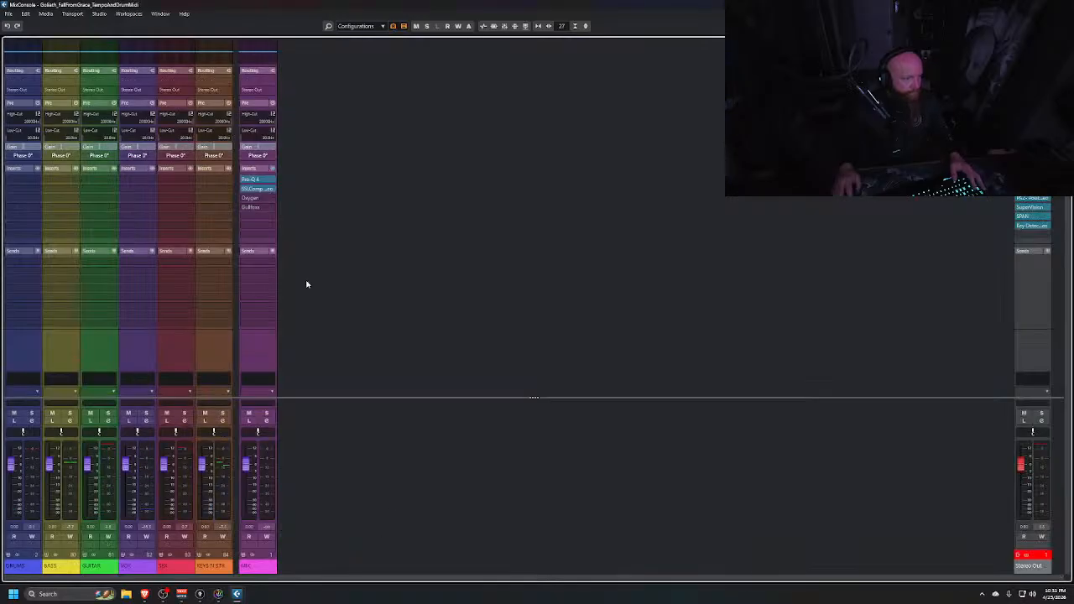
pyautogui.click(111, 91)
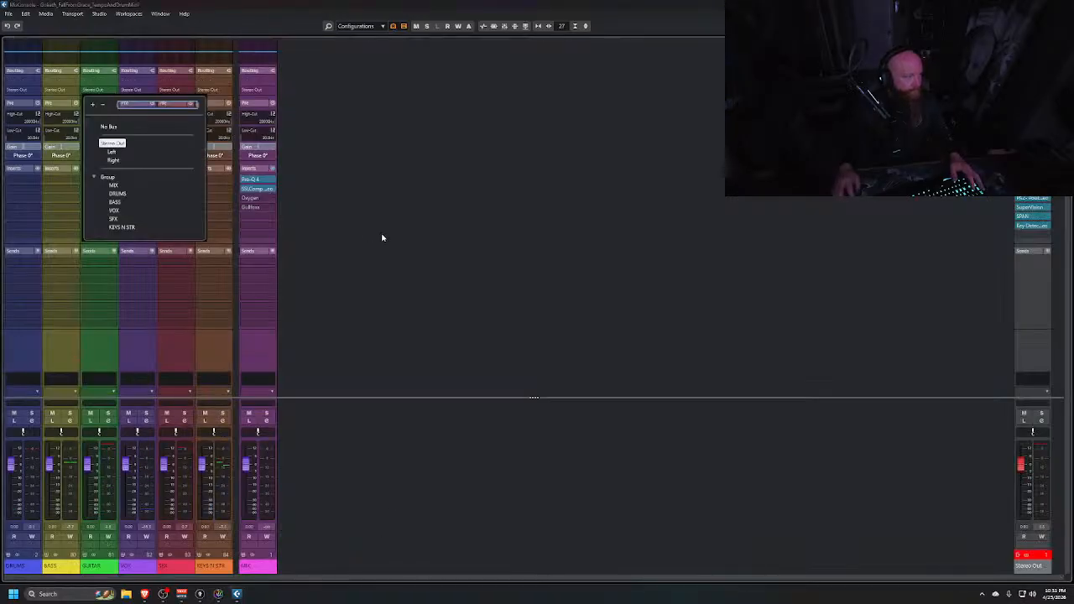
pyautogui.click(384, 234)
pyautogui.click(26, 346)
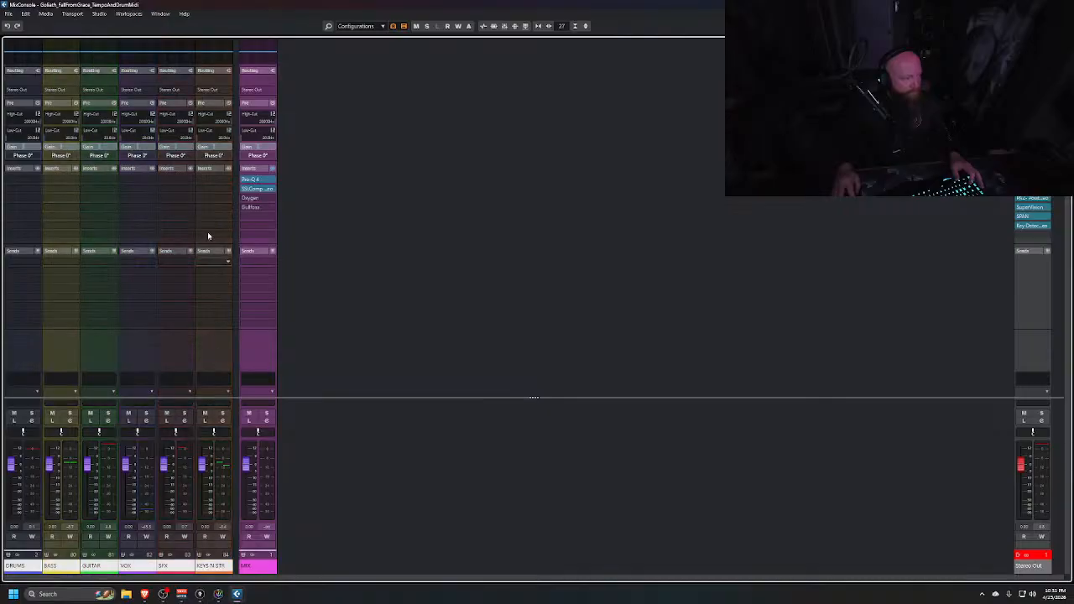
pyautogui.click(207, 89)
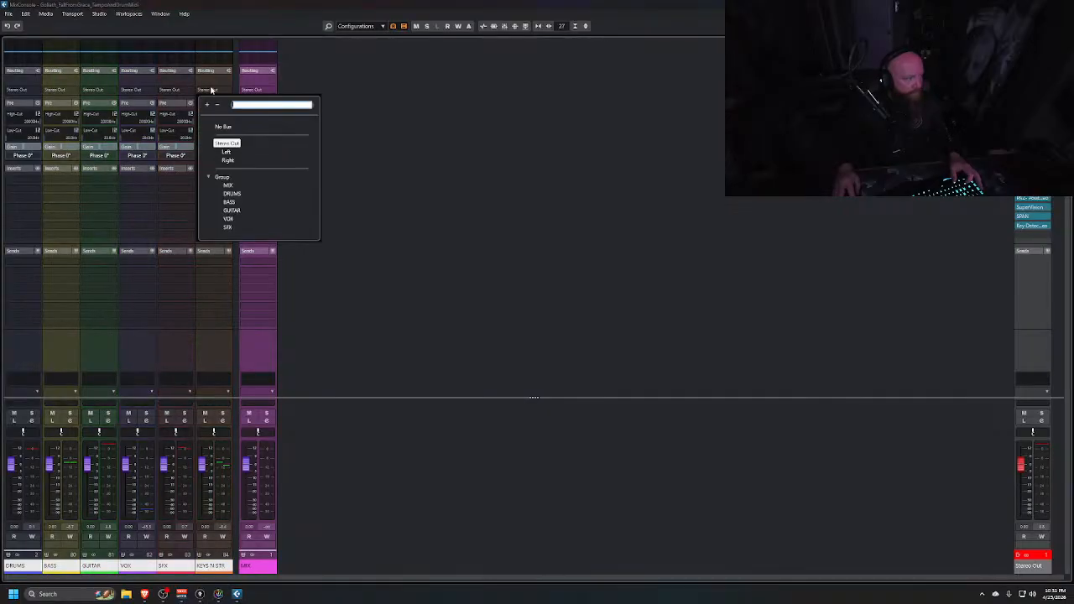
pyautogui.click(229, 185)
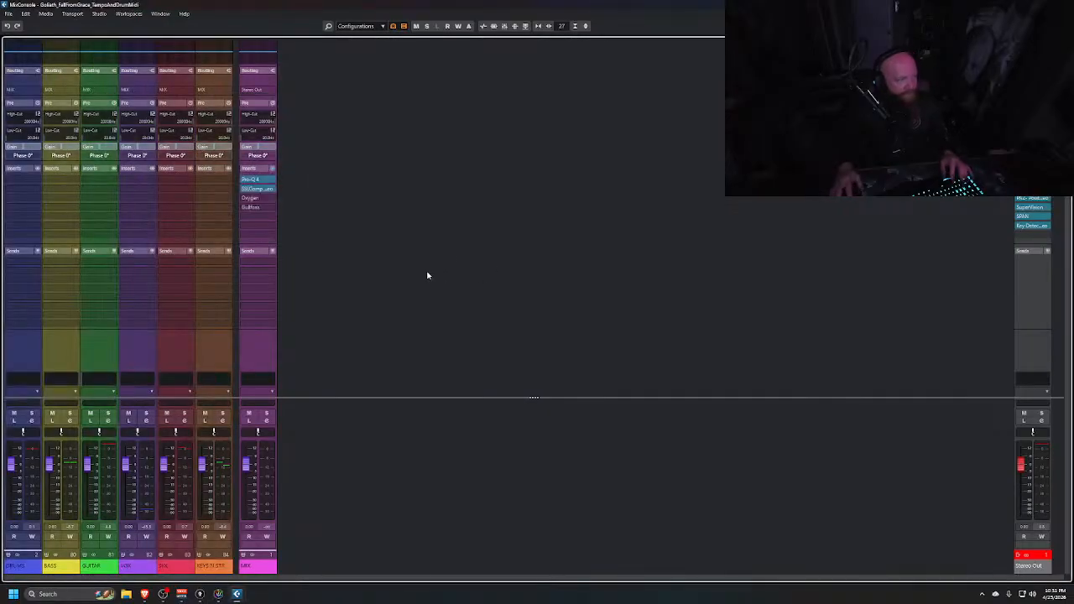
# Bypass and re-enable the MIX channel's insert chain to compare the sound
pyautogui.hotkey('alt', 'Tab')
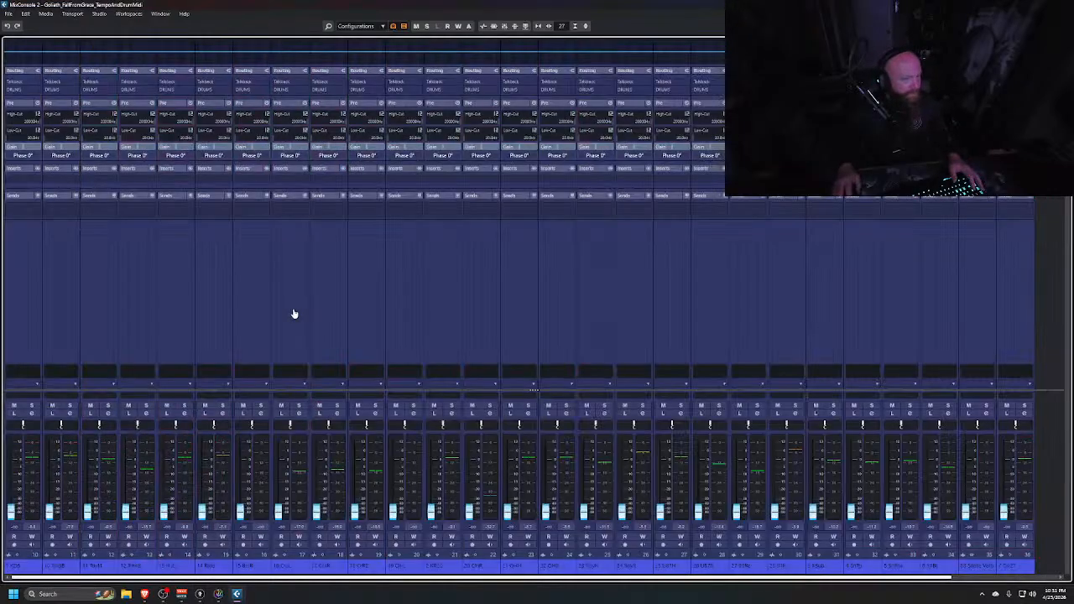
pyautogui.hotkey('alt', 'Tab')
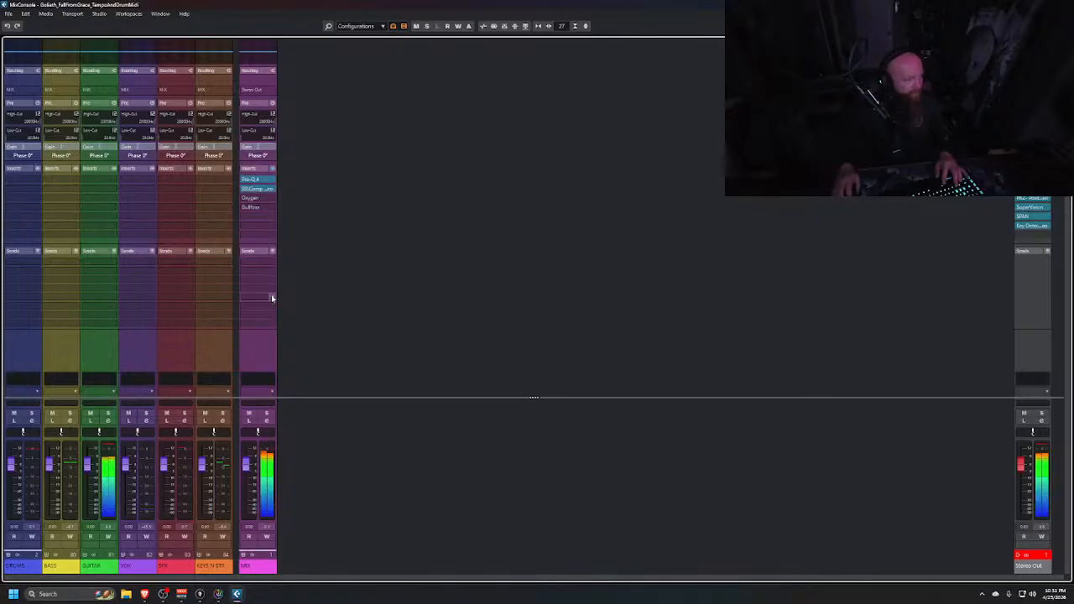
pyautogui.click(271, 170)
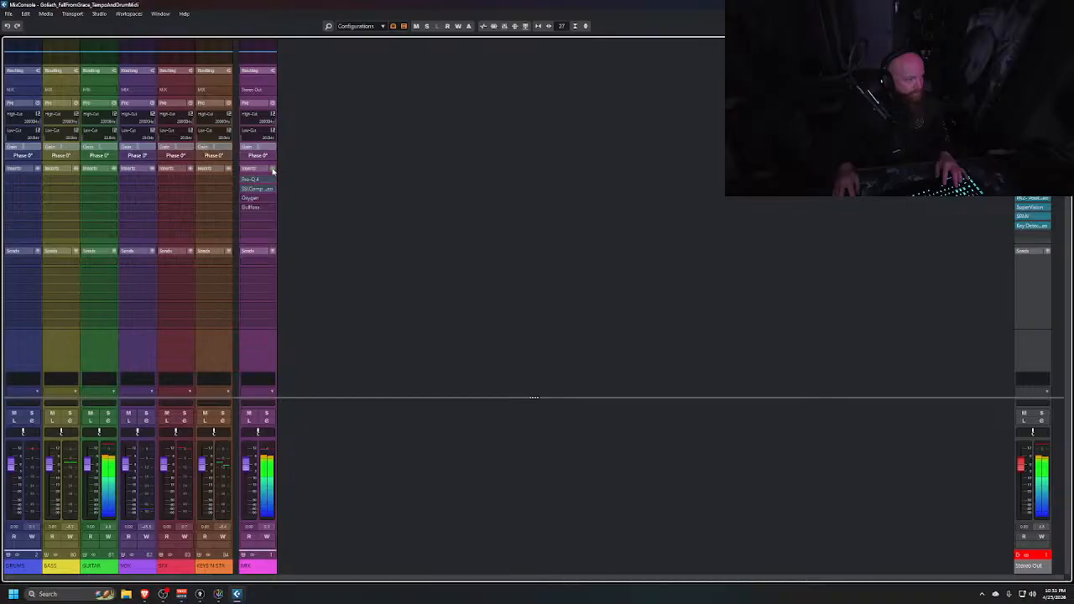
pyautogui.click(273, 171)
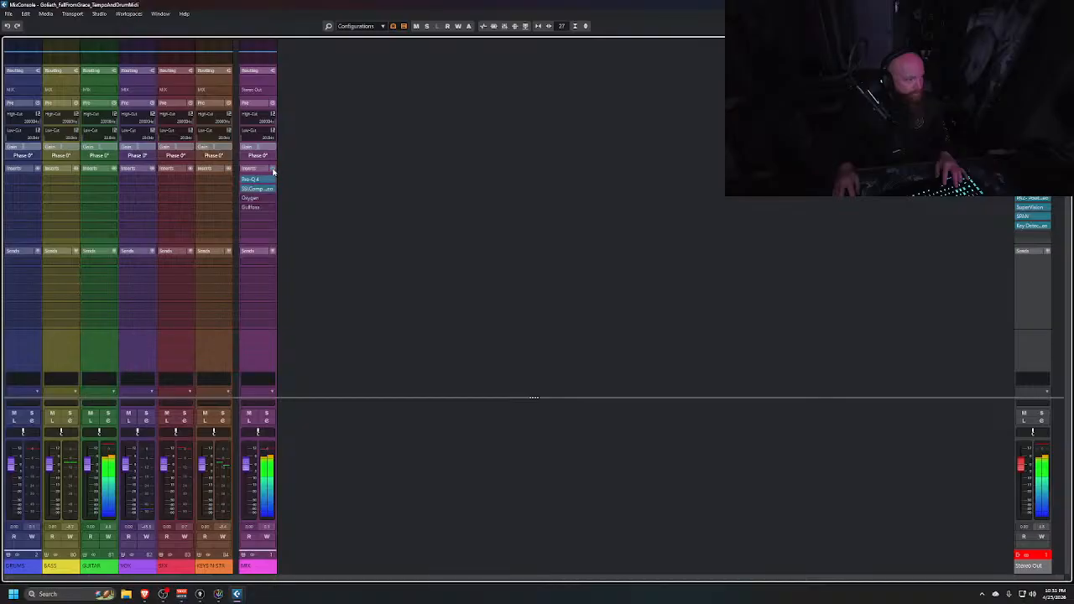
# Insert FabFilter Pro-MB in the GUITAR group channel's first insert slot
pyautogui.click(112, 170)
pyautogui.click(93, 273)
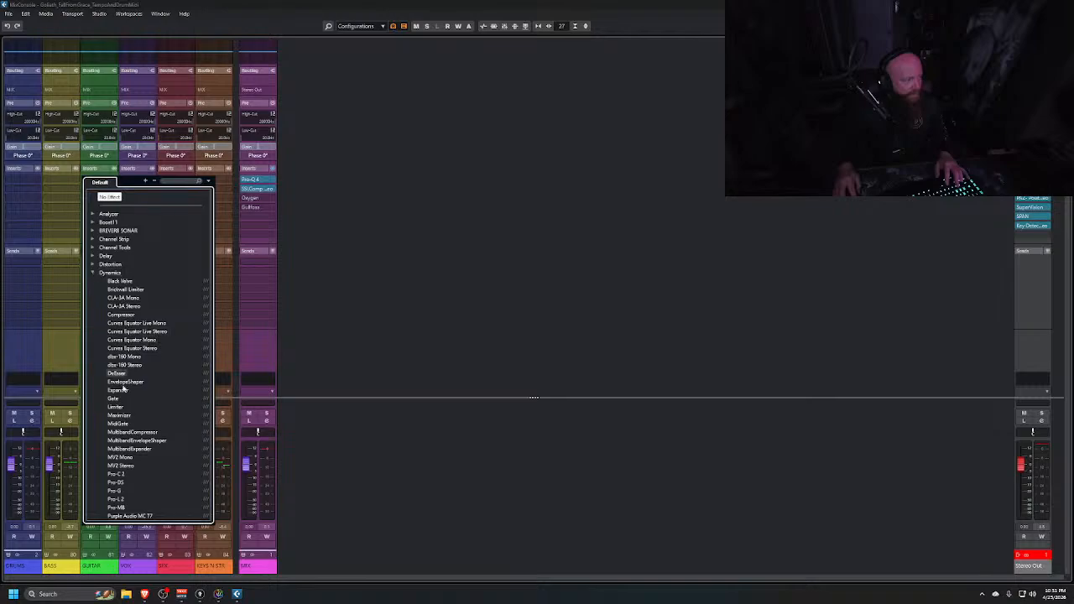
pyautogui.scroll(-2, 117, 423)
pyautogui.click(118, 465)
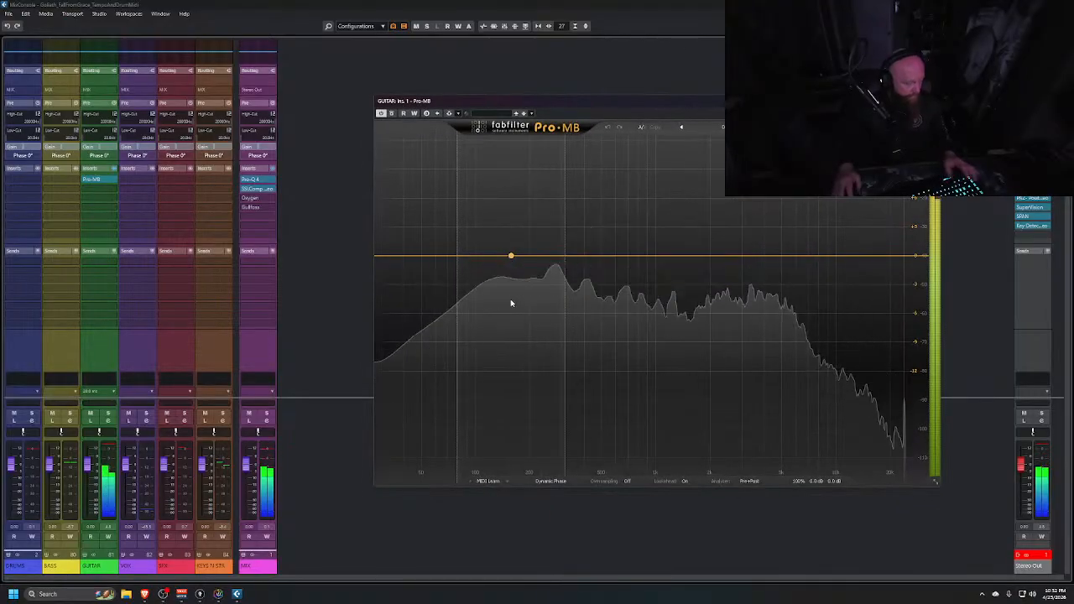
# Switch to the project window and expand the GUITAR folder track
pyautogui.hotkey('alt', 'Tab')
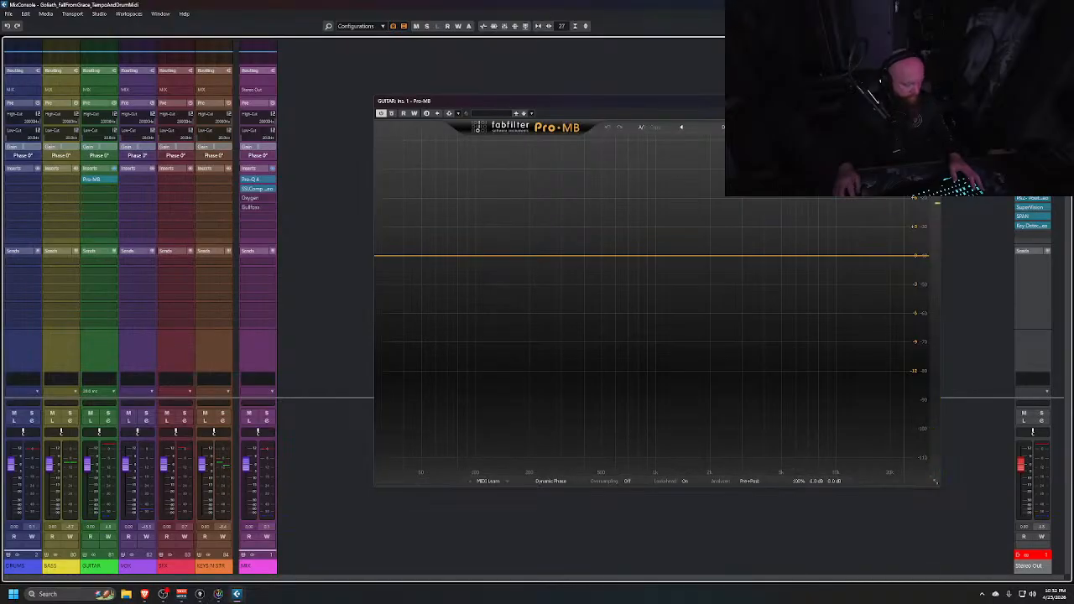
pyautogui.hotkey('alt', 'Tab')
pyautogui.hotkey('alt', 'Tab')
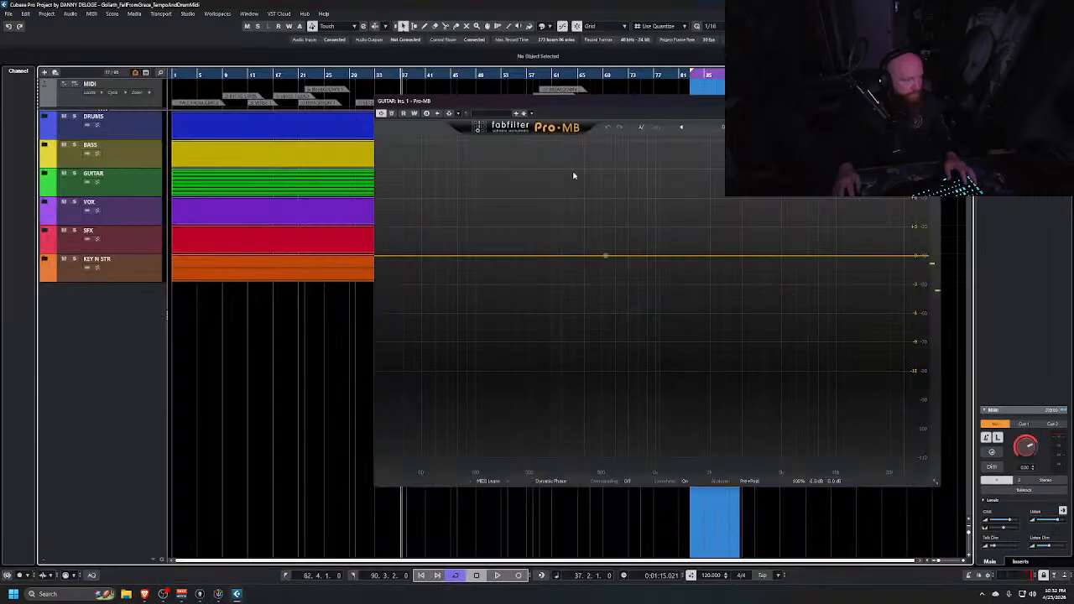
pyautogui.click(44, 173)
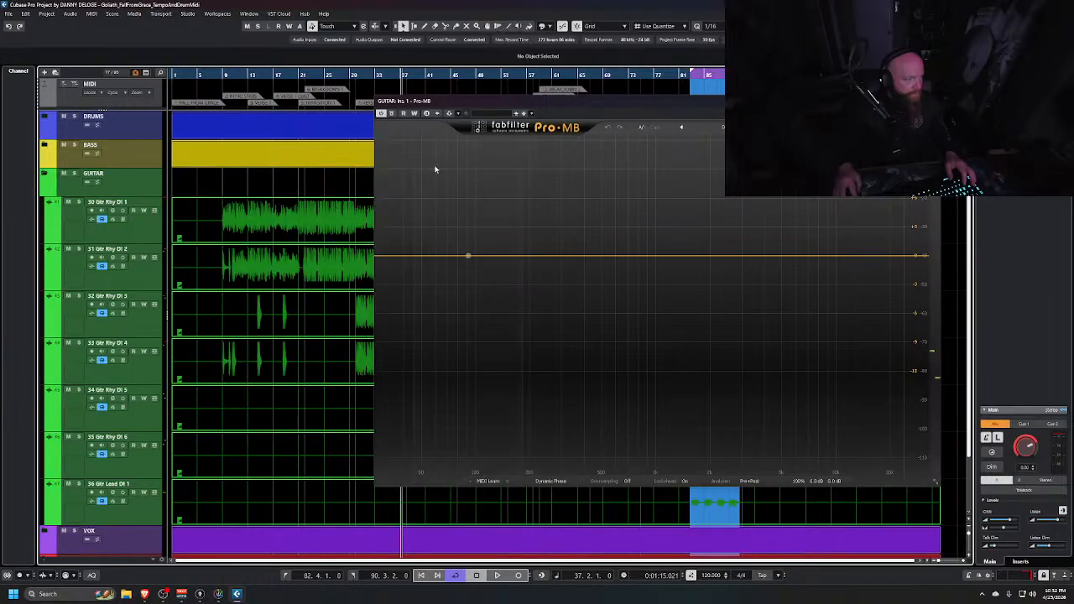
# Play from around bar 9 and add a low-mid compression band on the GUITAR group's Pro-MB, opening its side-chain settings
pyautogui.click(220, 74)
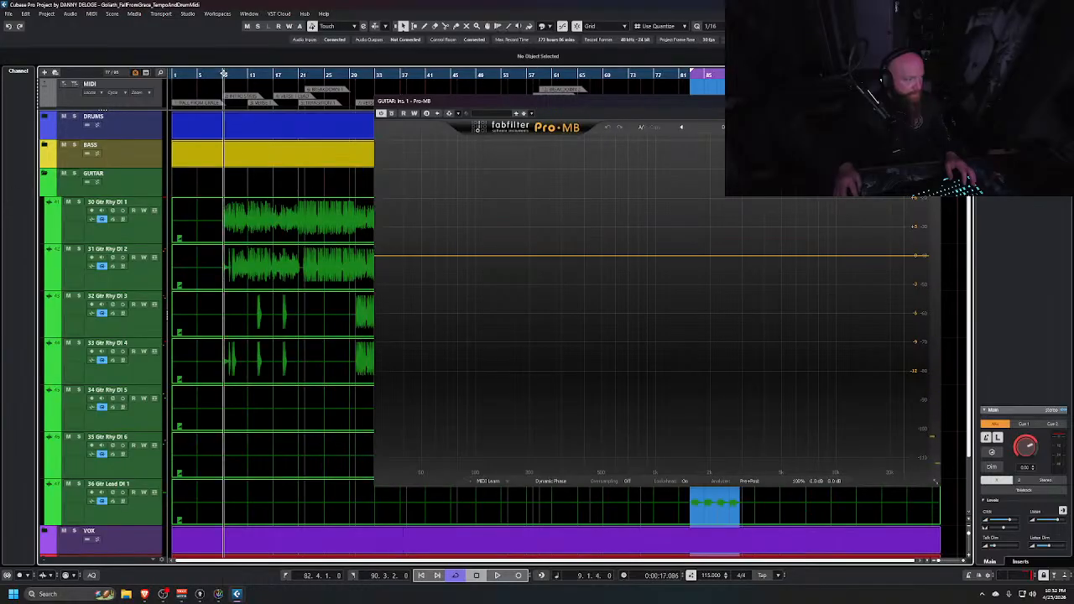
pyautogui.hotkey('alt', 'Tab')
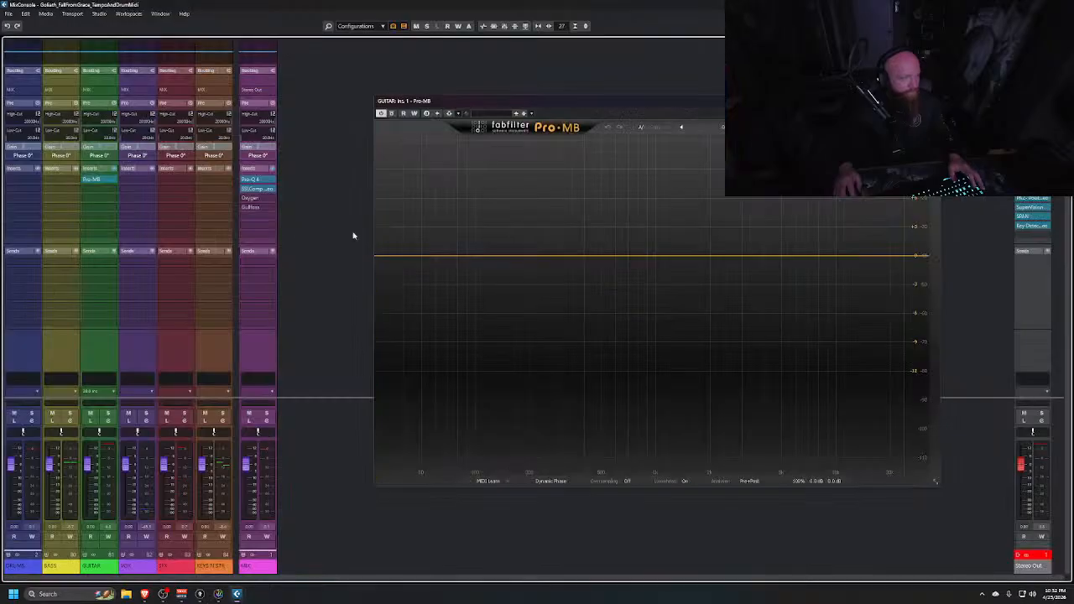
pyautogui.press('space')
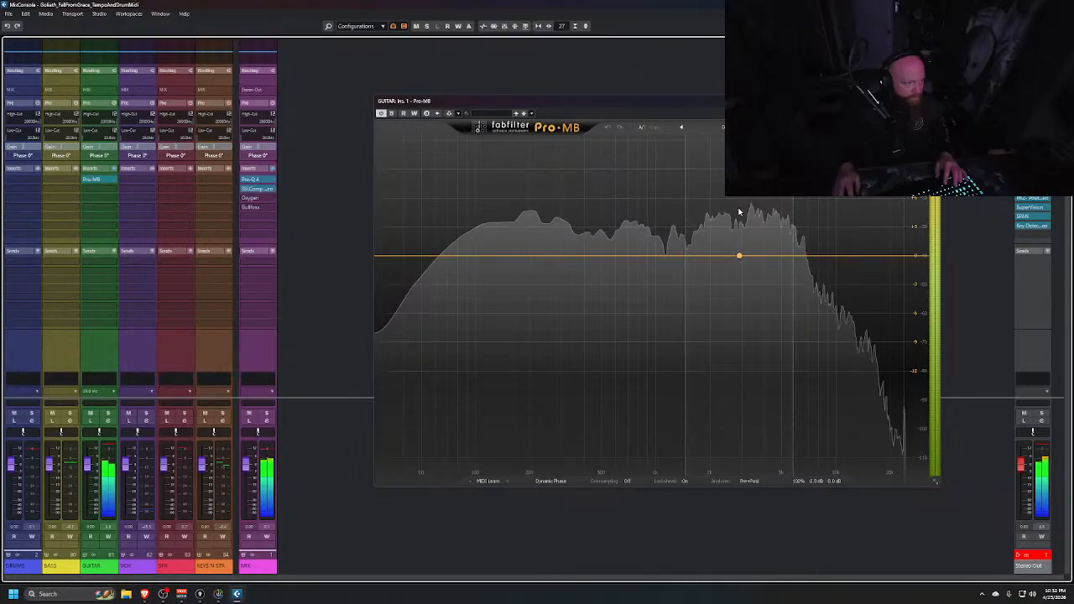
pyautogui.click(496, 236)
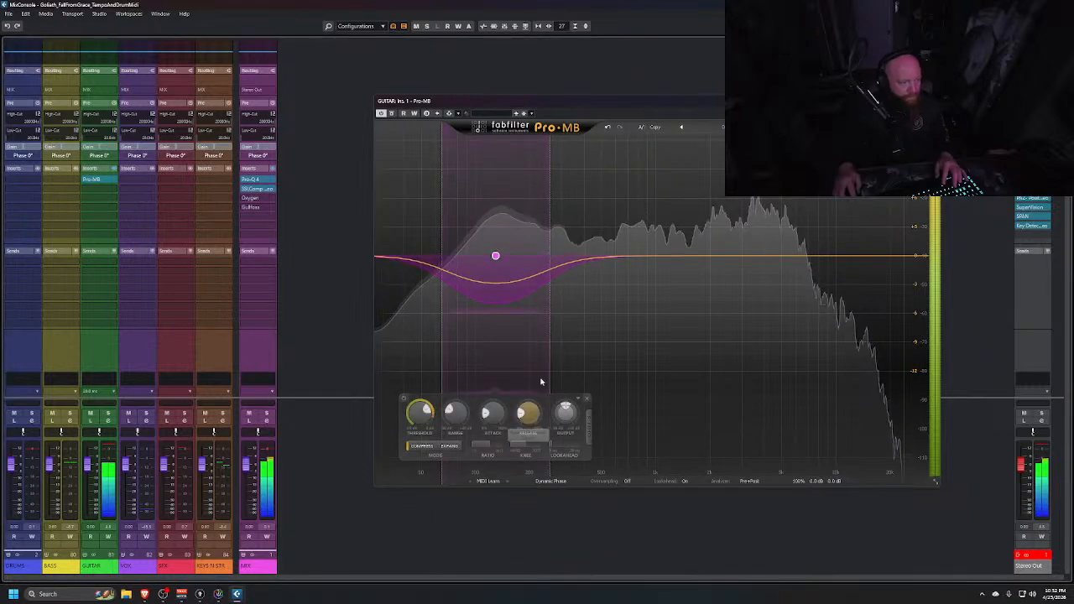
pyautogui.click(590, 427)
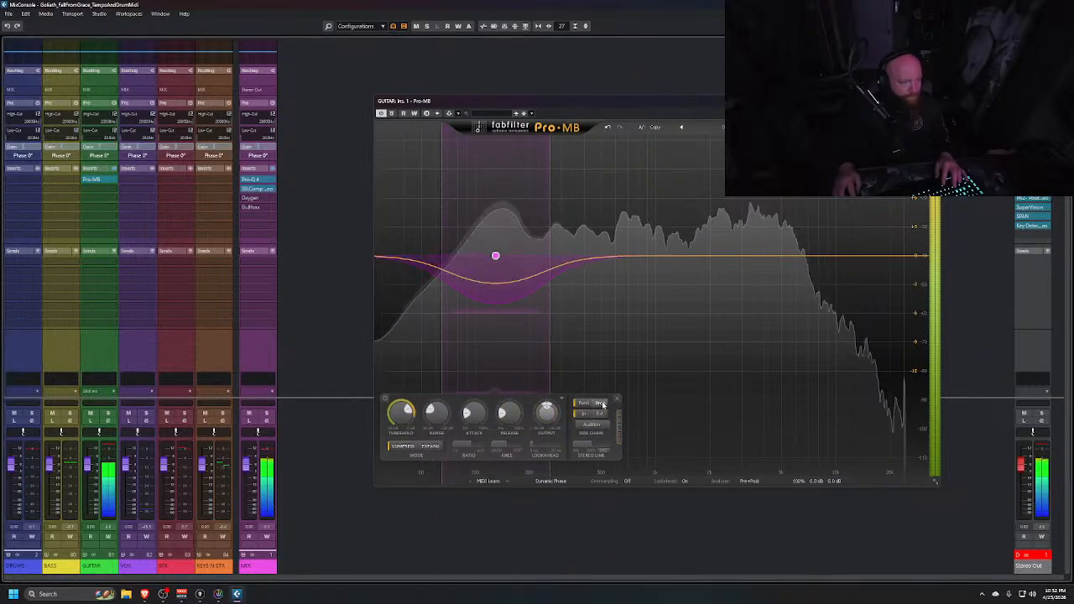
pyautogui.click(600, 404)
pyautogui.press('space')
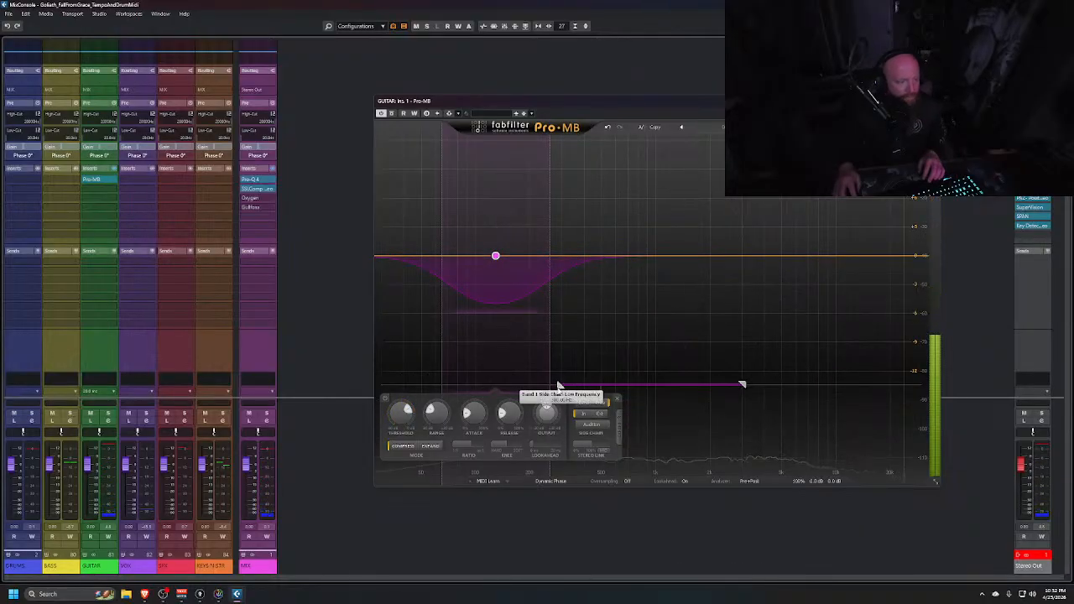
# Narrow the band's side-chain frequency range toward the low end while auditioning the guitars
pyautogui.moveTo(559, 385); pyautogui.dragTo(480, 380)
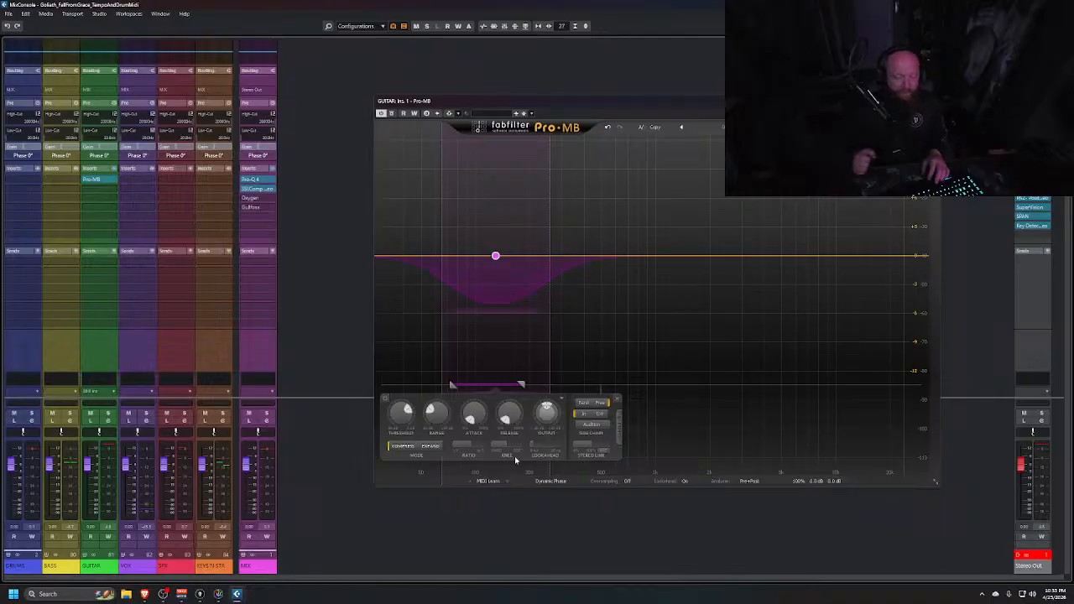
pyautogui.press('space')
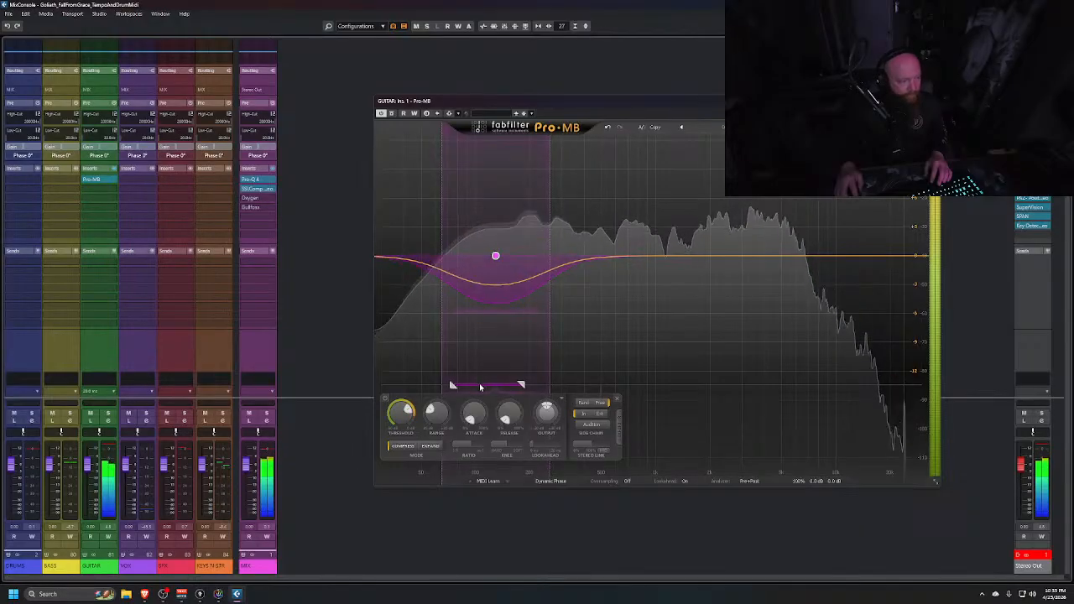
pyautogui.moveTo(484, 387); pyautogui.dragTo(486, 388)
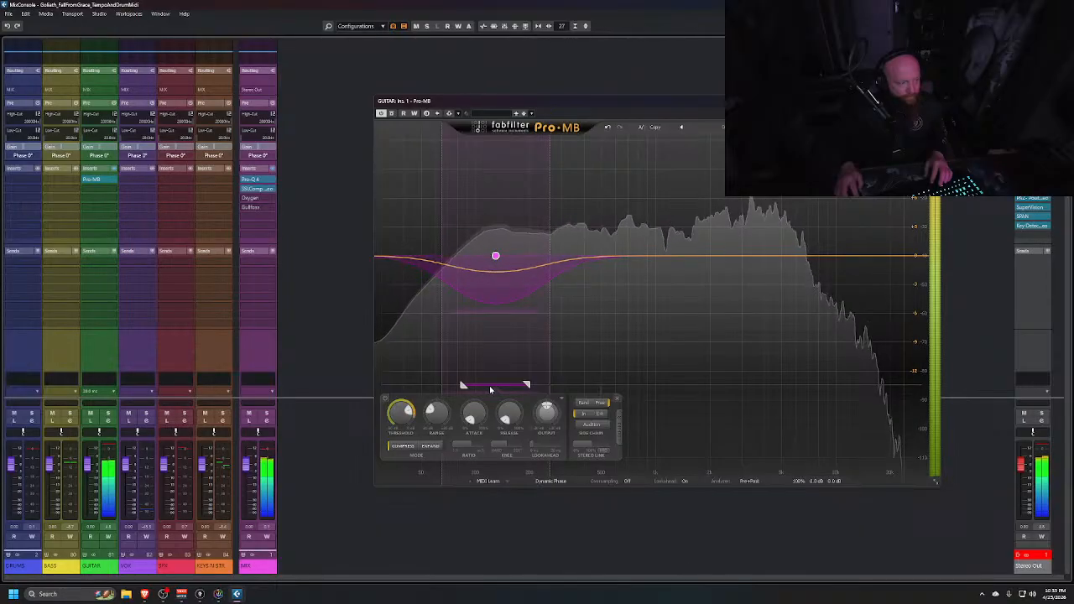
pyautogui.press('space')
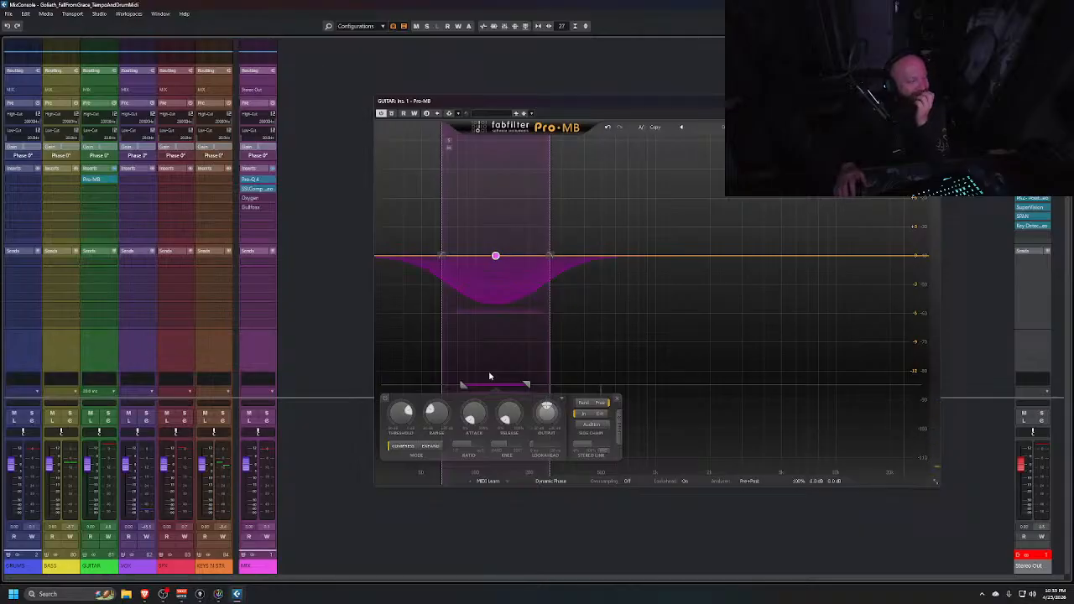
pyautogui.hotkey('alt', 'Tab')
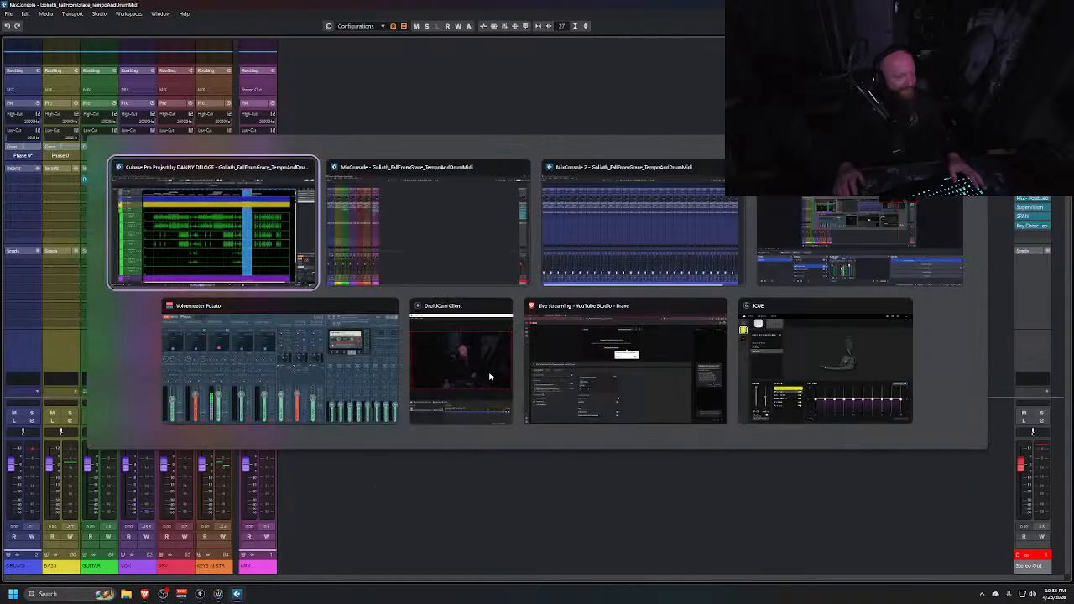
pyautogui.hotkey('alt', 'Tab')
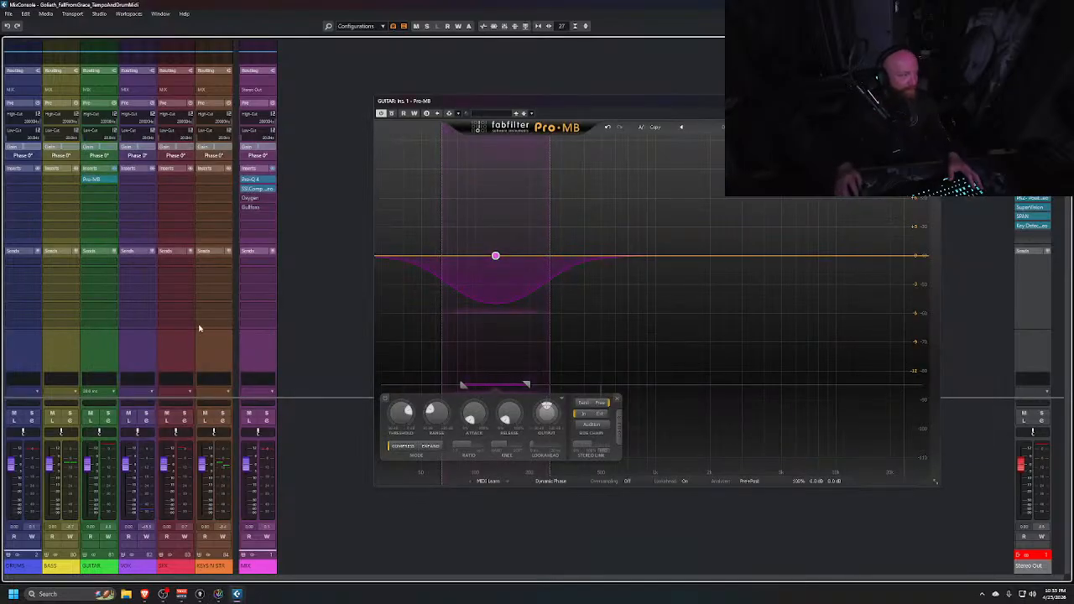
# Set the GUITAR group channel's output to No Bus and close the Pro-MB window
pyautogui.click(102, 90)
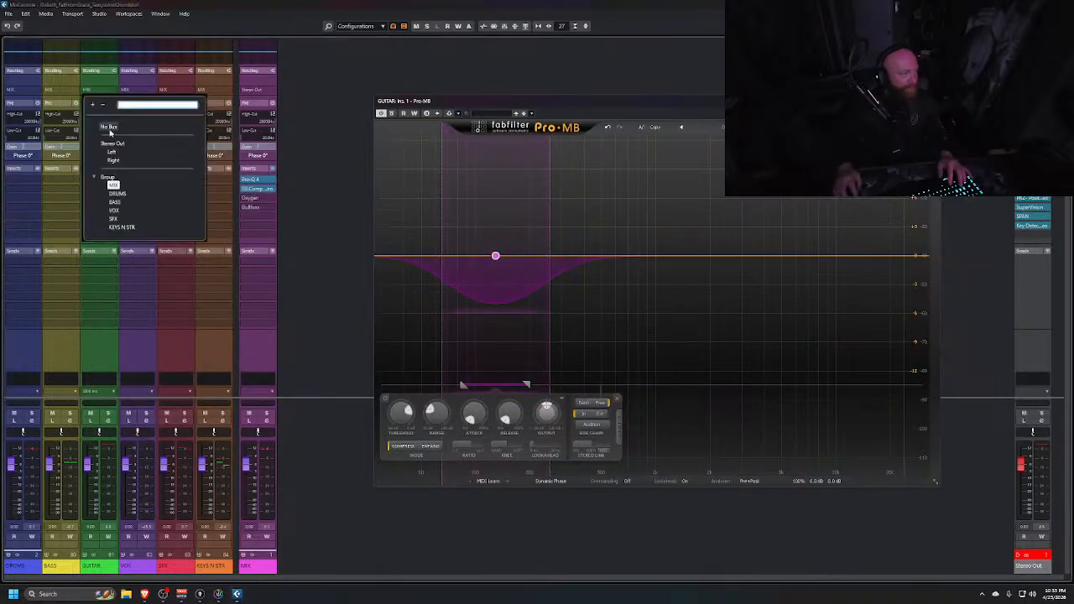
pyautogui.click(112, 129)
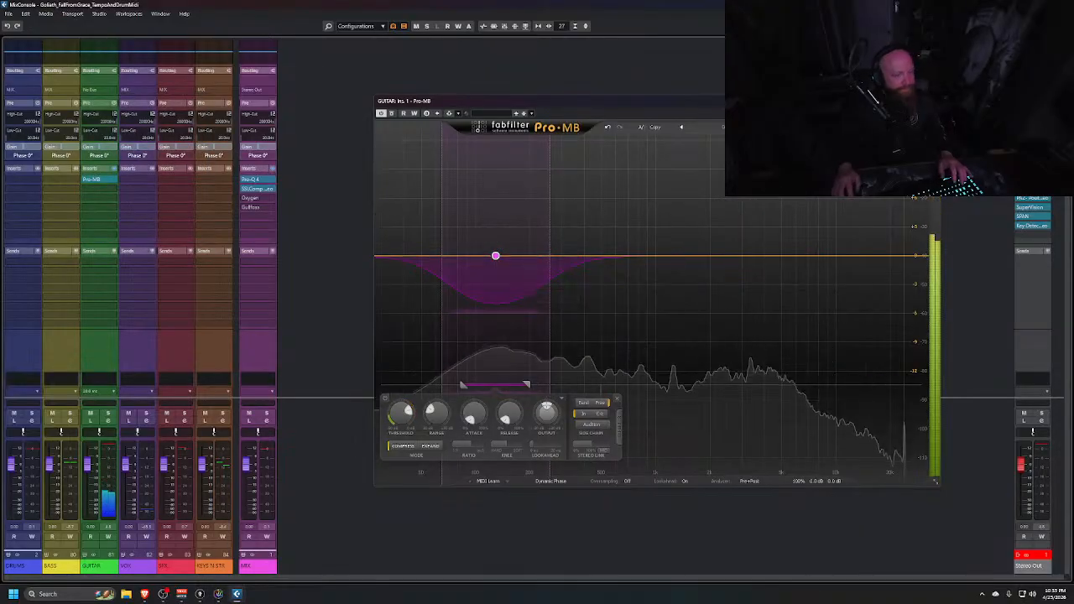
pyautogui.click(933, 101)
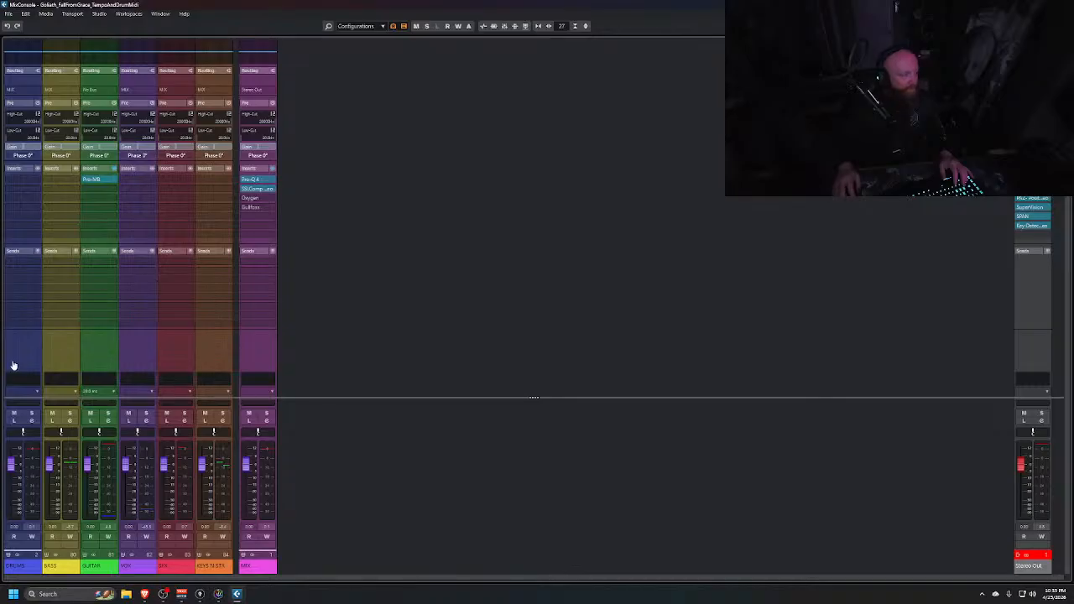
# In the second mixer, move the SnTp, SnTm, SnB and Snare Verb channels, plus another snare channel, to the start beside the kick
pyautogui.hotkey('alt', 'Tab')
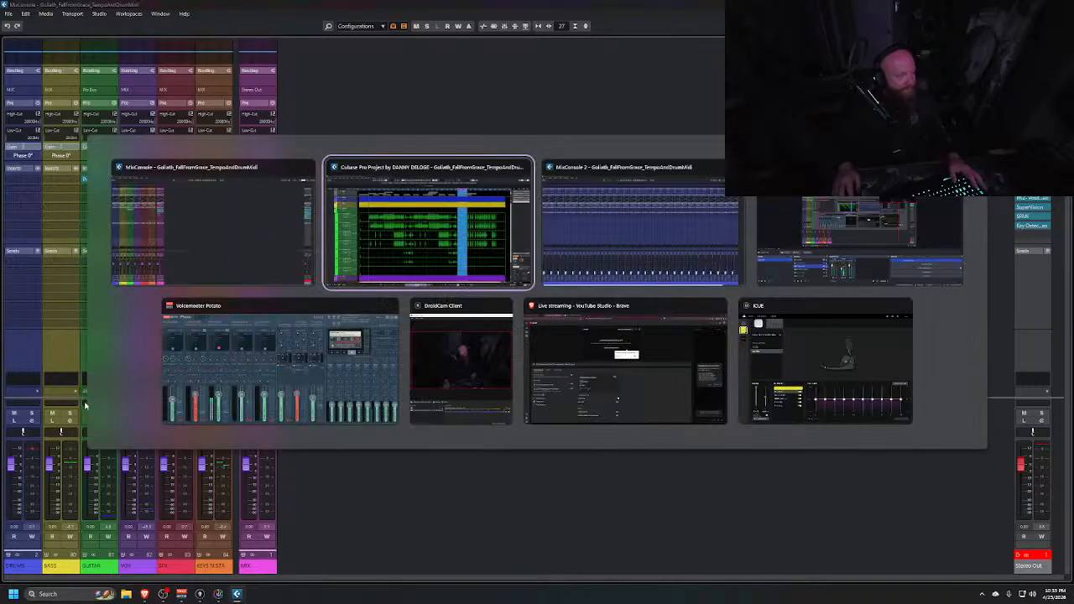
pyautogui.hotkey('alt', 'Tab')
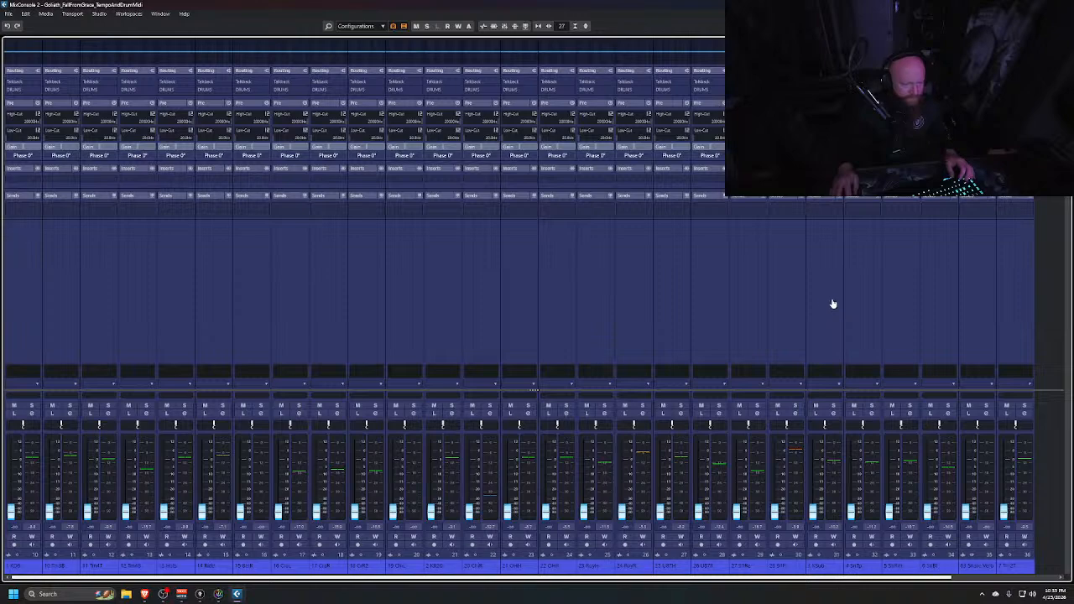
pyautogui.click(855, 289)
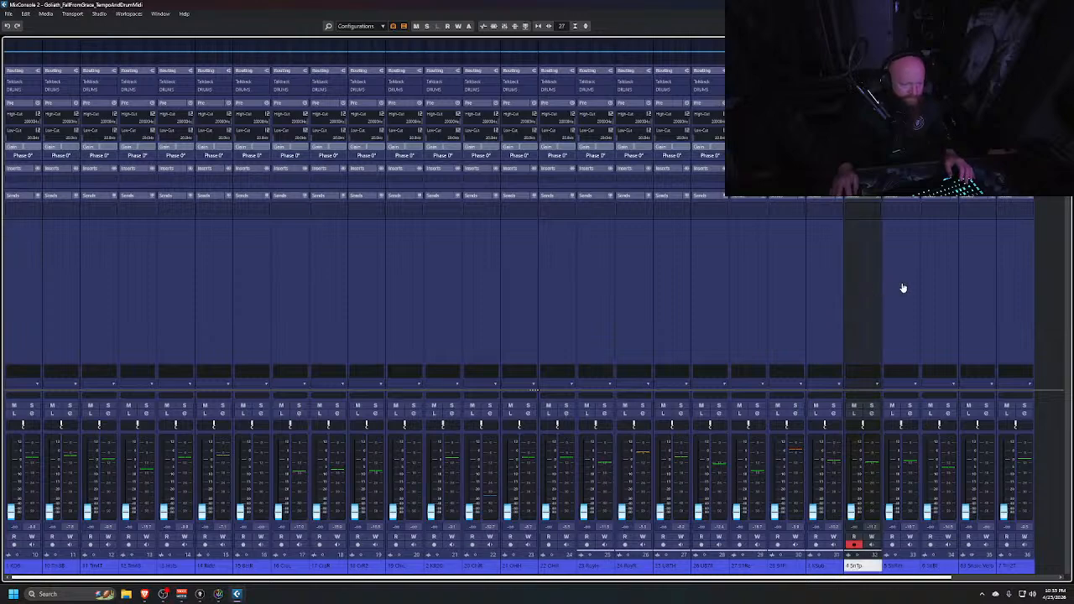
pyautogui.keyDown('shift'); pyautogui.click(935, 290); pyautogui.keyUp('shift')
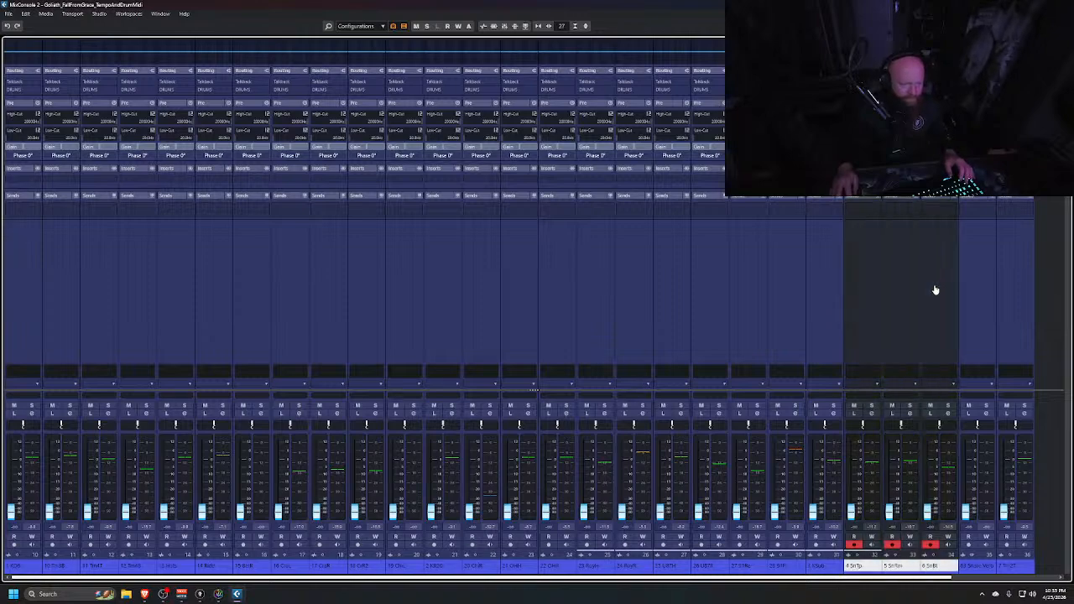
pyautogui.keyDown('shift'); pyautogui.click(967, 286); pyautogui.keyUp('shift')
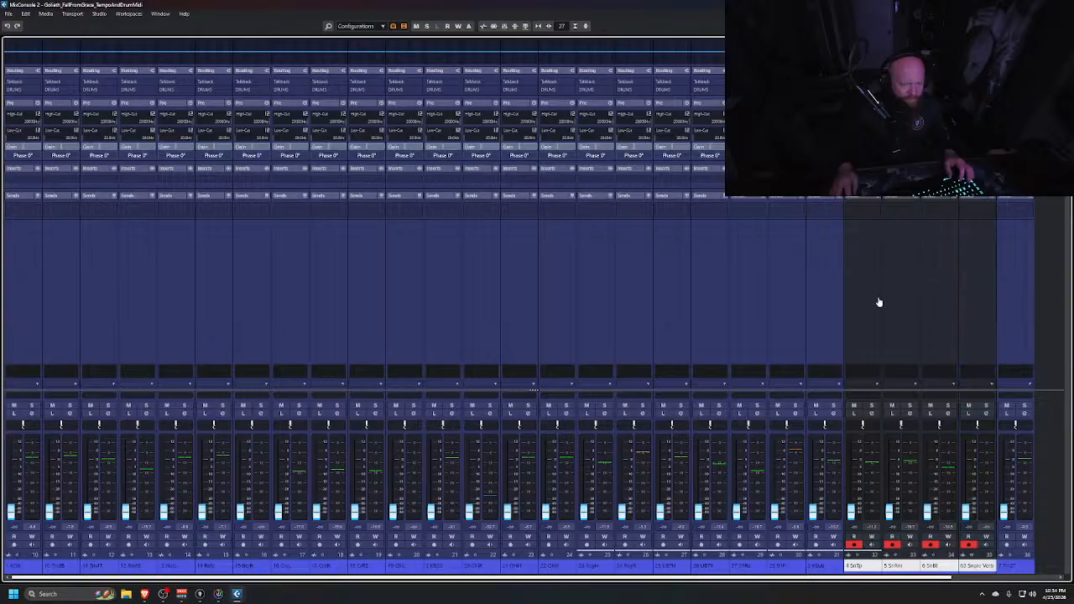
pyautogui.moveTo(860, 305); pyautogui.dragTo(59, 334)
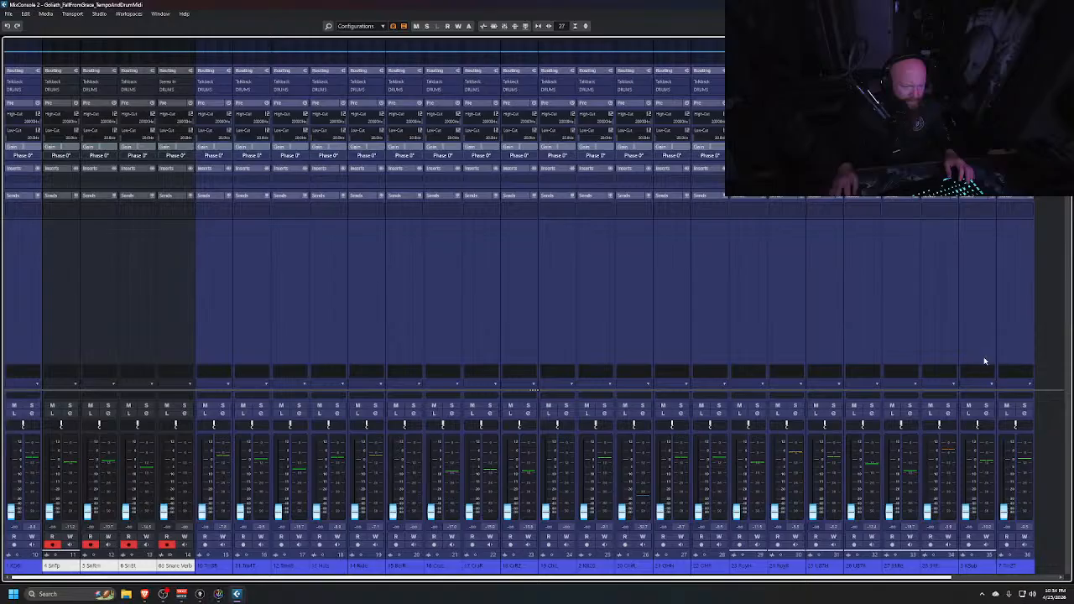
pyautogui.moveTo(980, 313); pyautogui.dragTo(34, 294)
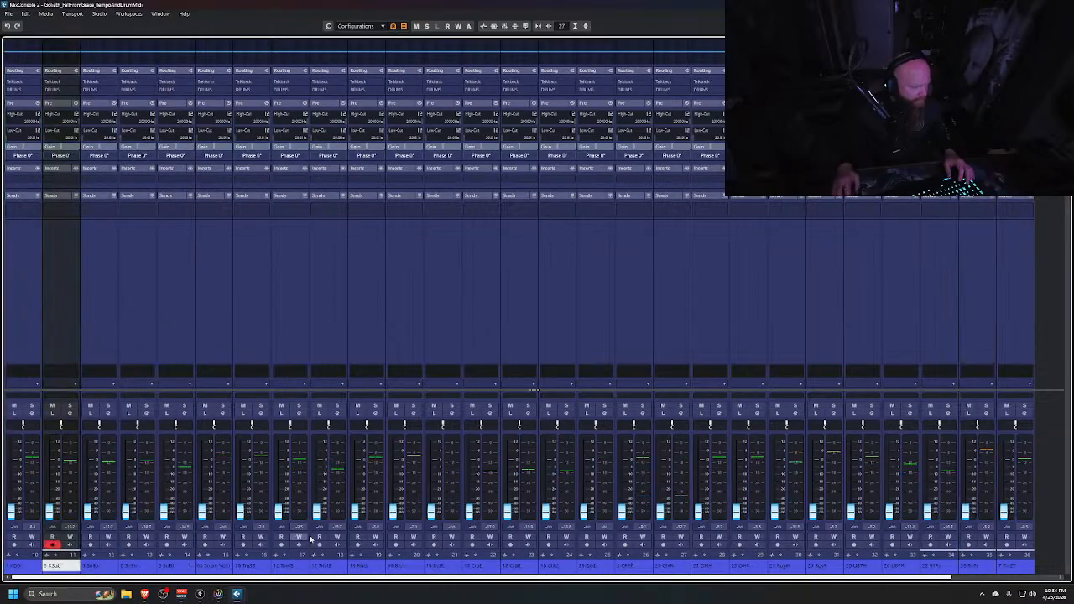
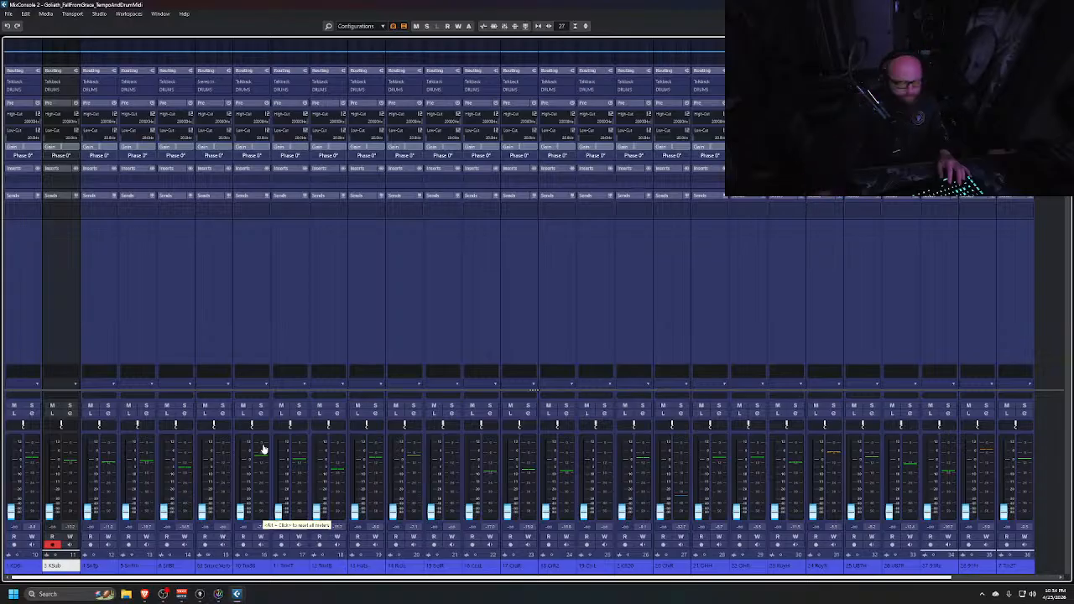
# Add a mono group track named KICK BUS for the kick channels, output to DRUMS, created outside the folder
pyautogui.click(24, 301)
pyautogui.keyDown('shift'); pyautogui.click(51, 296); pyautogui.keyUp('shift')
pyautogui.rightClick(53, 297)
pyautogui.click(97, 320)
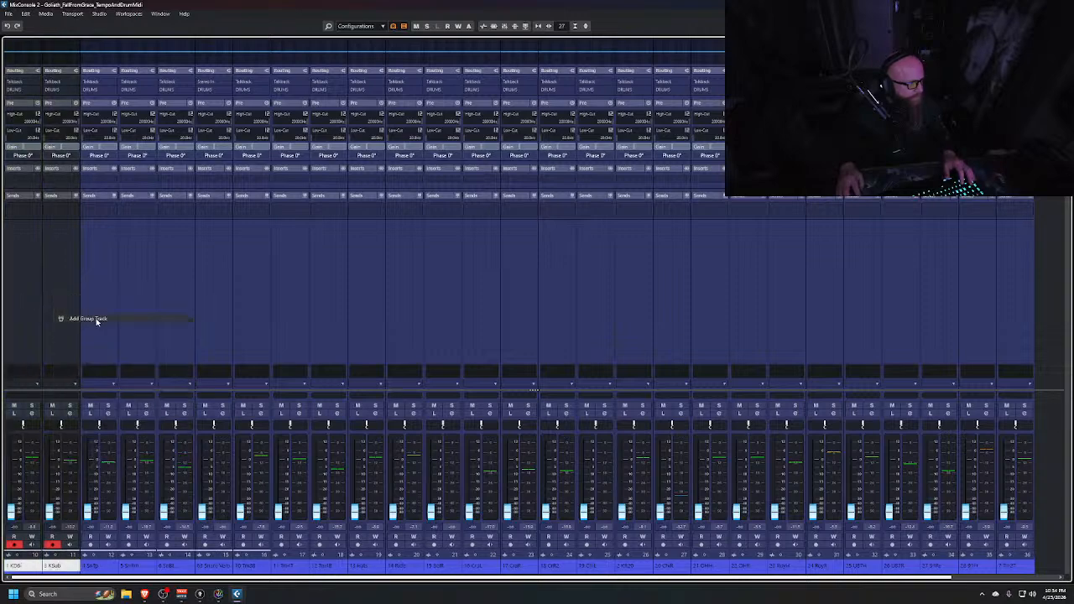
pyautogui.click(719, 355)
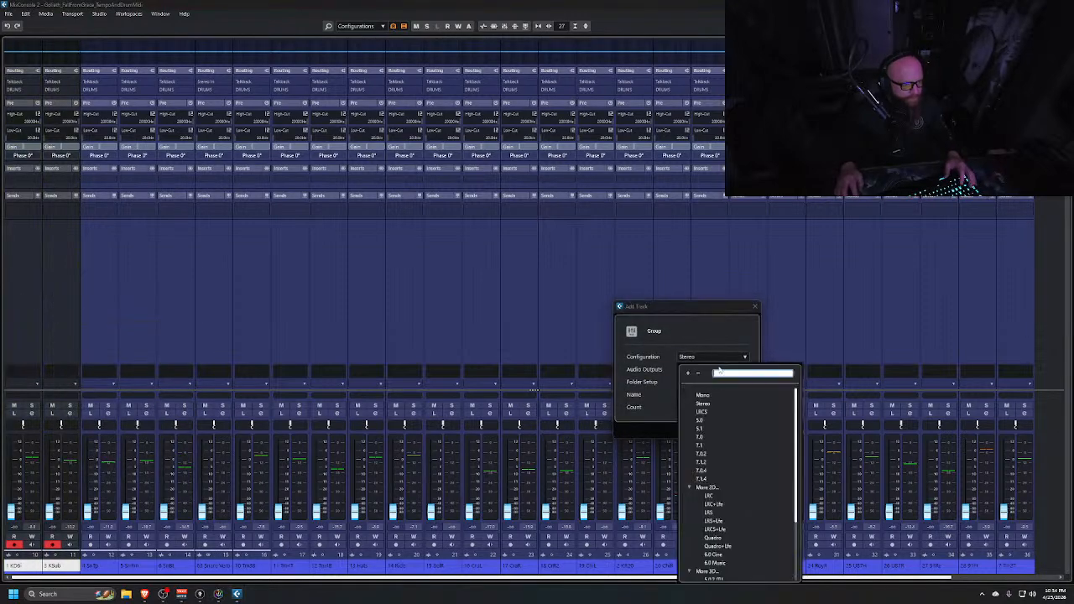
pyautogui.click(704, 396)
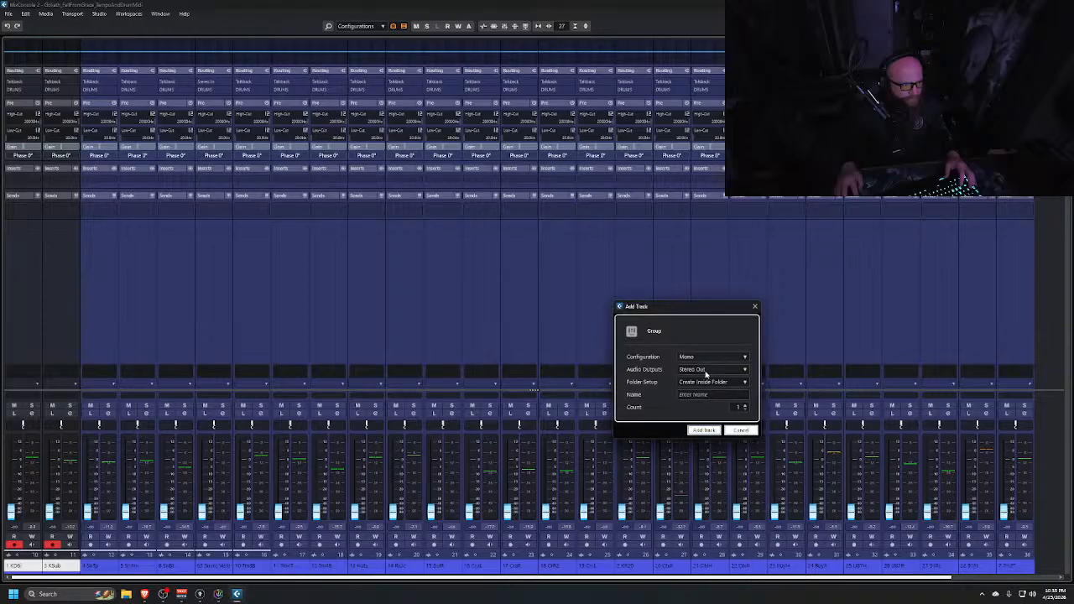
pyautogui.click(706, 370)
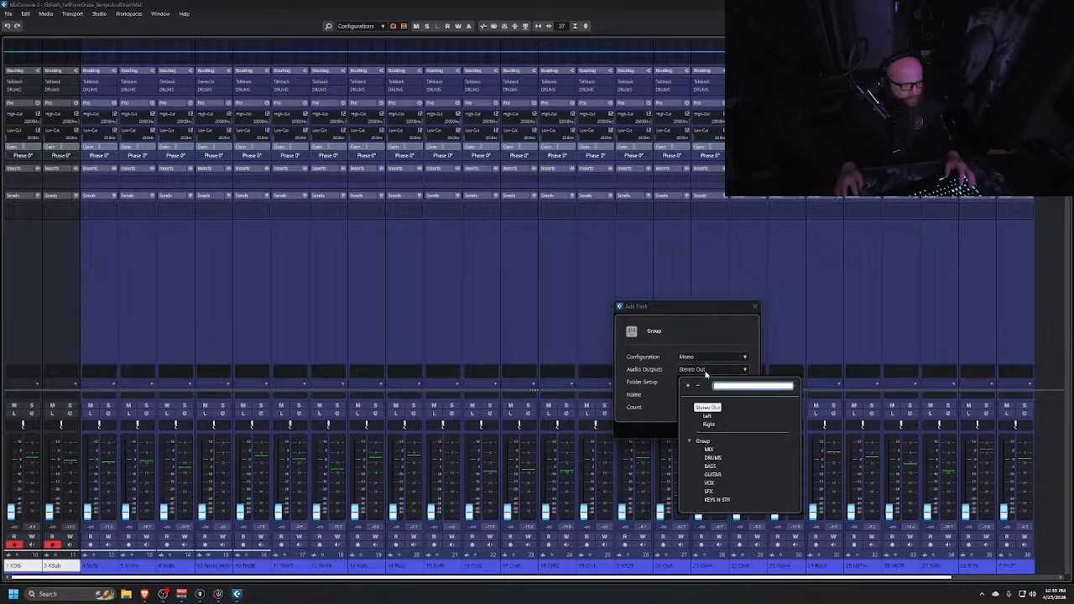
pyautogui.click(715, 459)
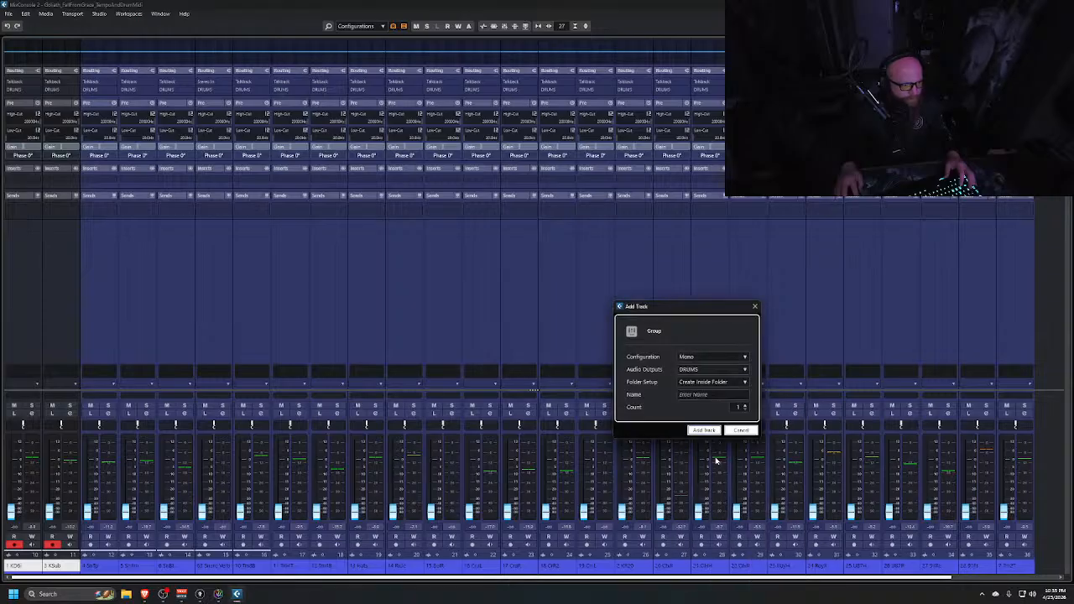
pyautogui.click(710, 382)
pyautogui.click(712, 400)
pyautogui.click(705, 395)
pyautogui.write('KICK')
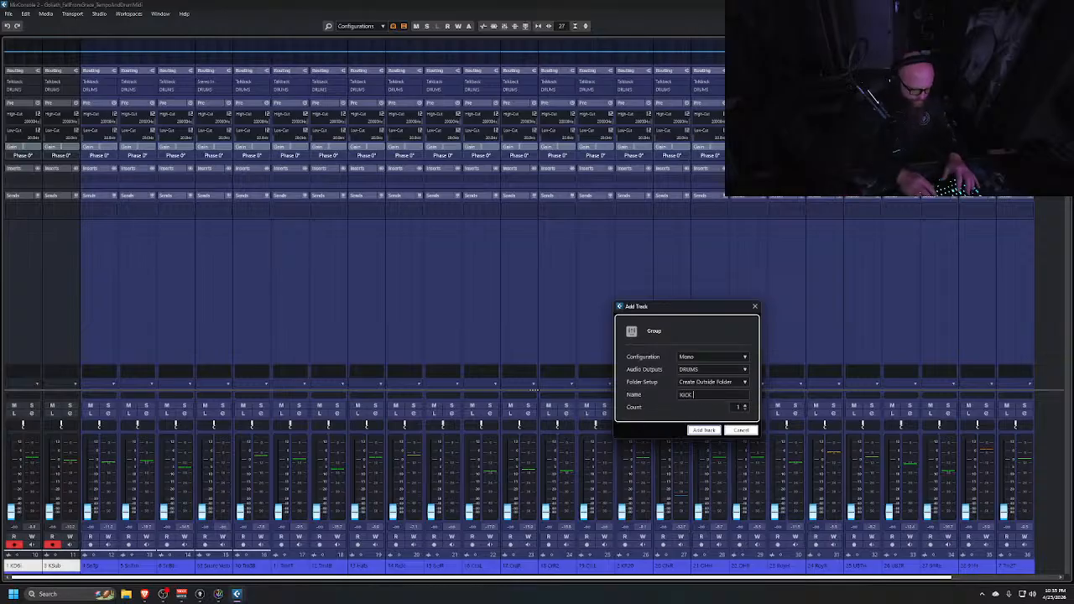
pyautogui.write(' BUS')
pyautogui.press('Return')
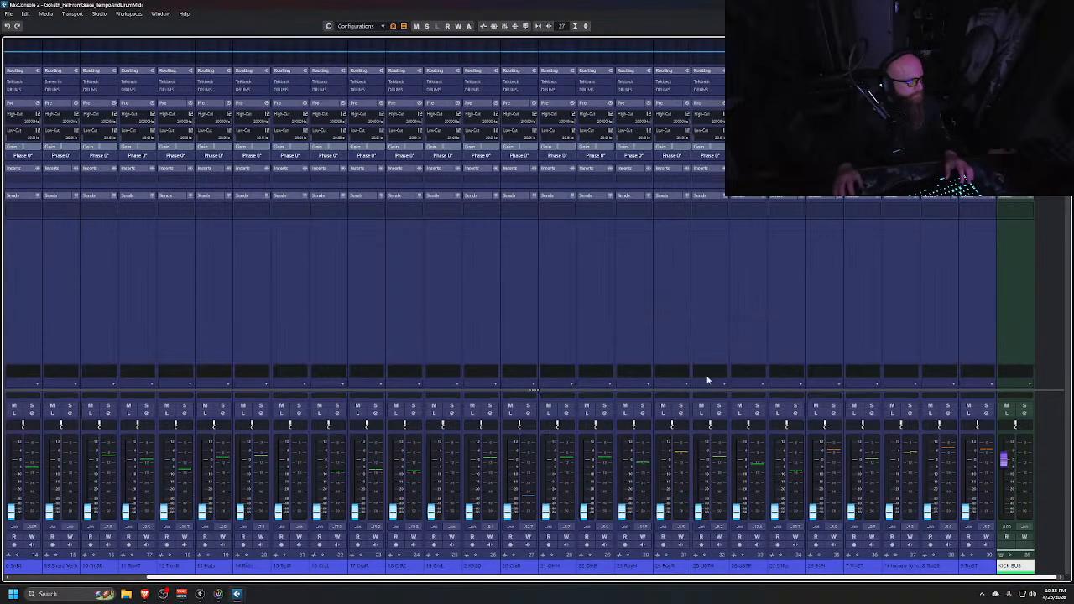
# Move the KICK BUS channel into the drum section and route the selected channel's output to KICK BUS
pyautogui.moveTo(1012, 290); pyautogui.dragTo(78, 338)
pyautogui.click(34, 295)
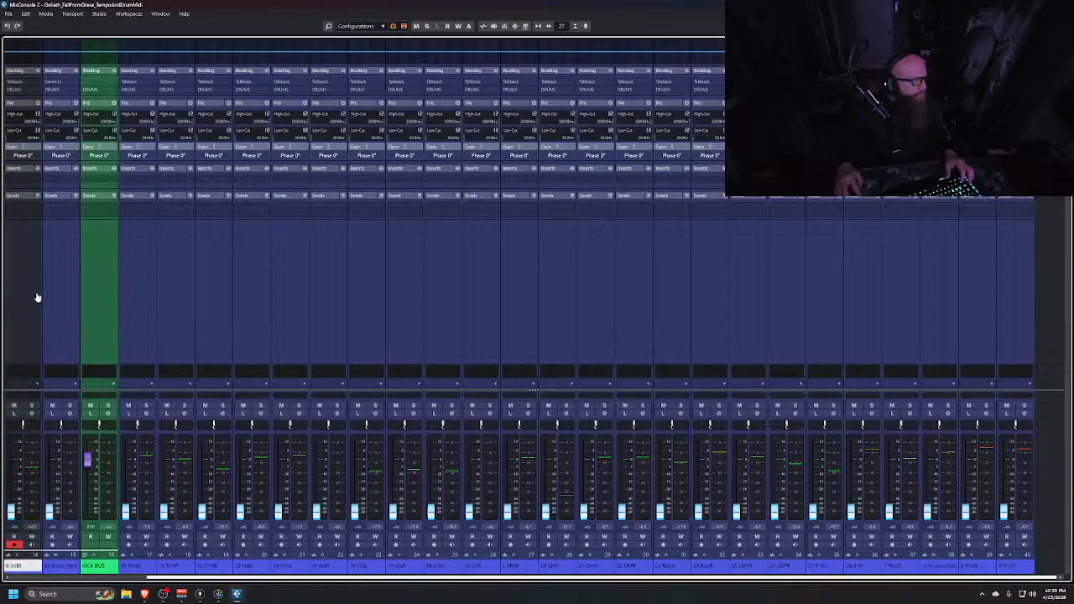
pyautogui.keyDown('shift'); pyautogui.click(55, 285); pyautogui.keyUp('shift')
pyautogui.click(55, 88)
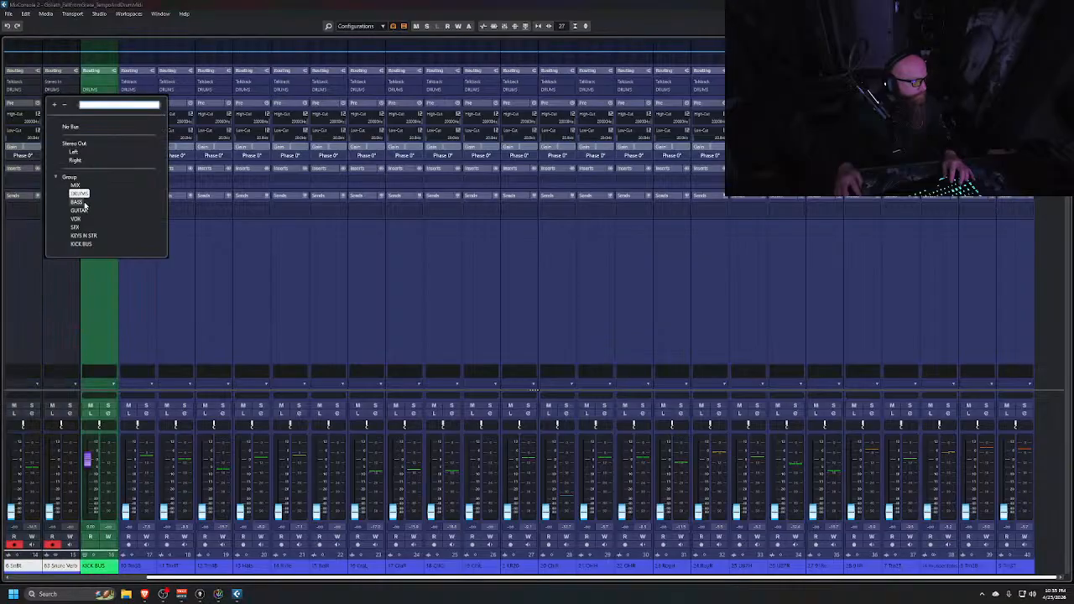
pyautogui.click(81, 244)
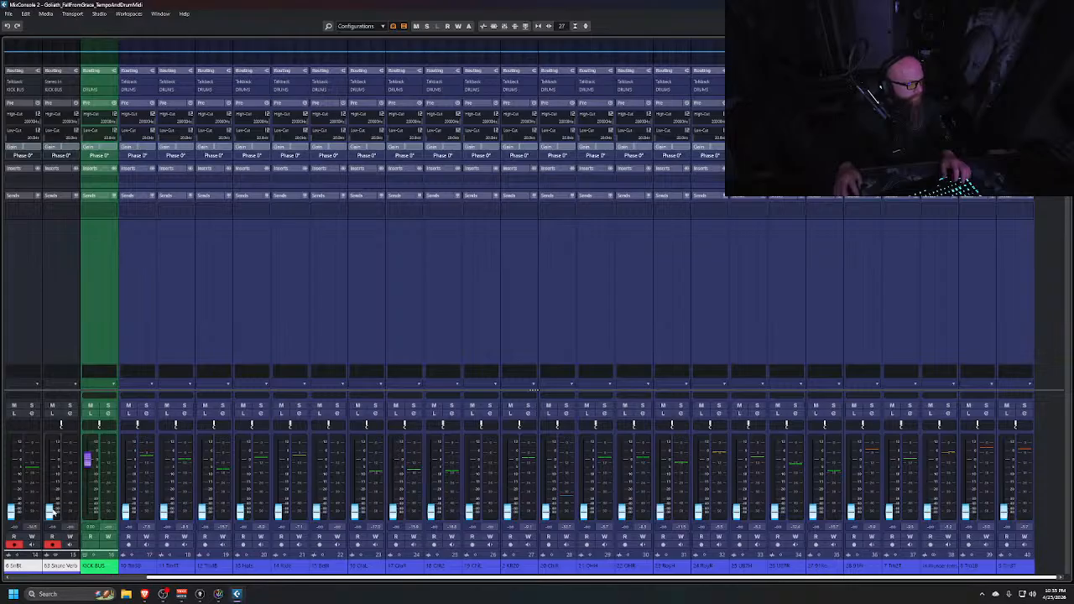
# Adjust the faders of the first two kick channels
pyautogui.press('F5')
pyautogui.press('F5')
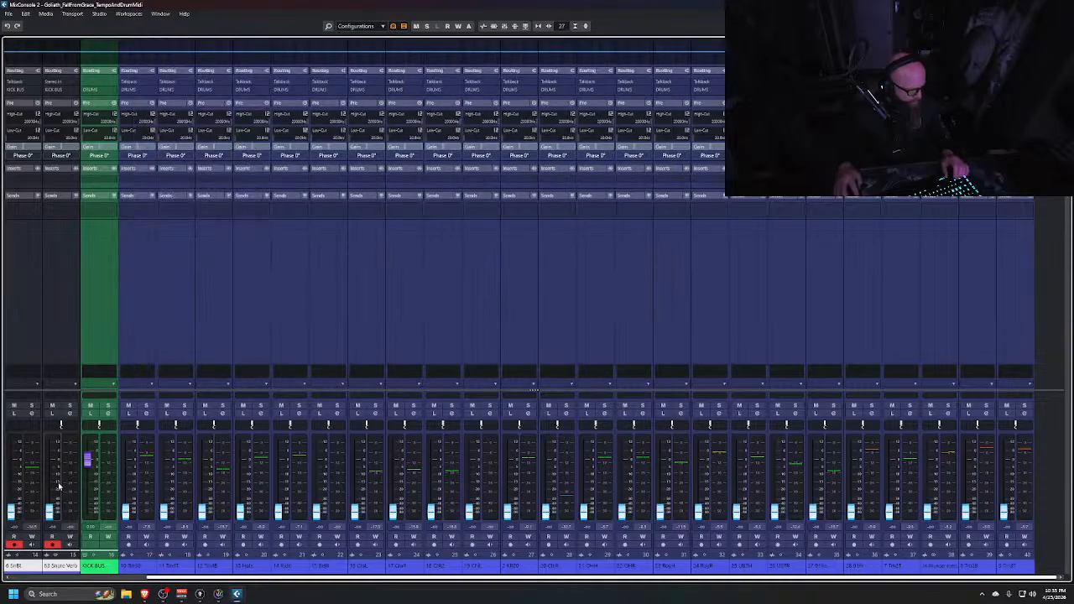
pyautogui.keyDown('ctrl'); pyautogui.click(52, 511); pyautogui.keyUp('ctrl')
pyautogui.keyDown('ctrl'); pyautogui.click(13, 512); pyautogui.keyUp('ctrl')
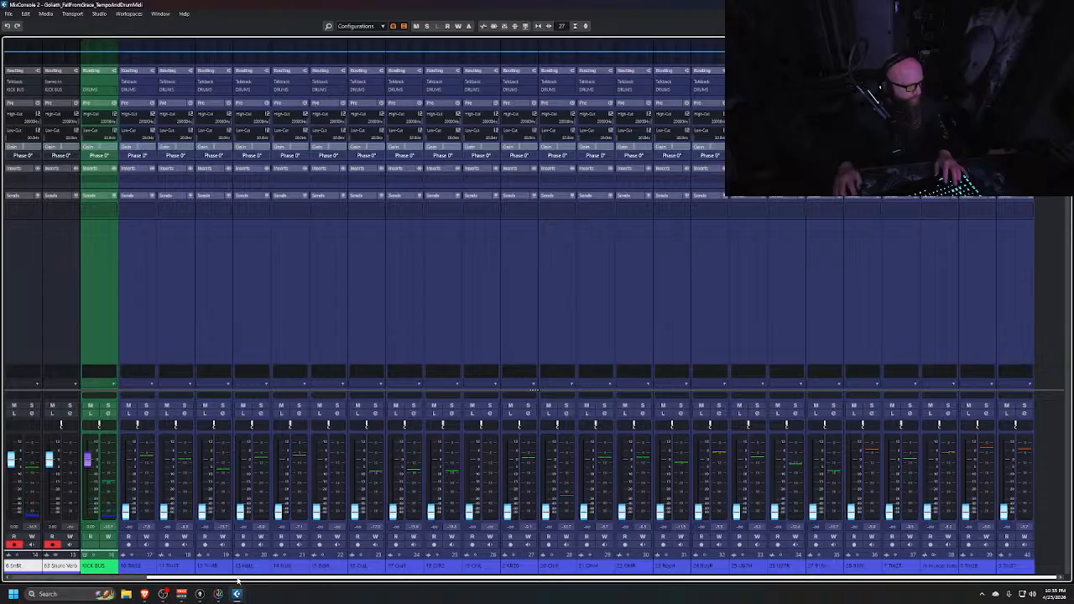
# Move the KICK BUS channel to sit directly after the KOK and KSub channels
pyautogui.hscroll(-4, 238, 580)
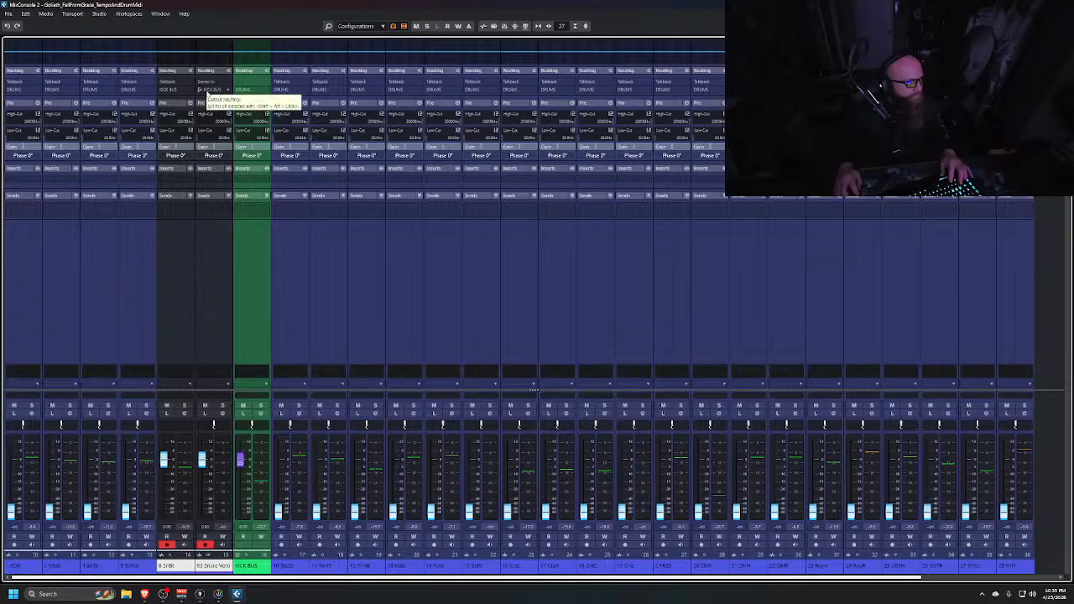
pyautogui.click(207, 90)
pyautogui.click(230, 223)
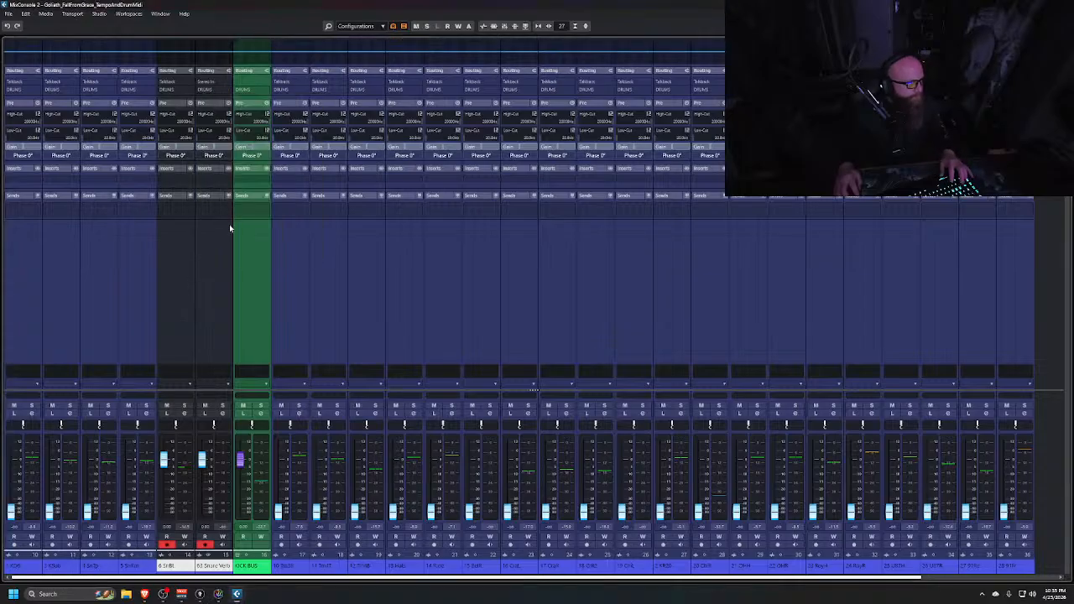
pyautogui.moveTo(258, 269)
pyautogui.mouseDown()
pyautogui.moveTo(75, 299)
pyautogui.moveTo(114, 296)
pyautogui.mouseUp()
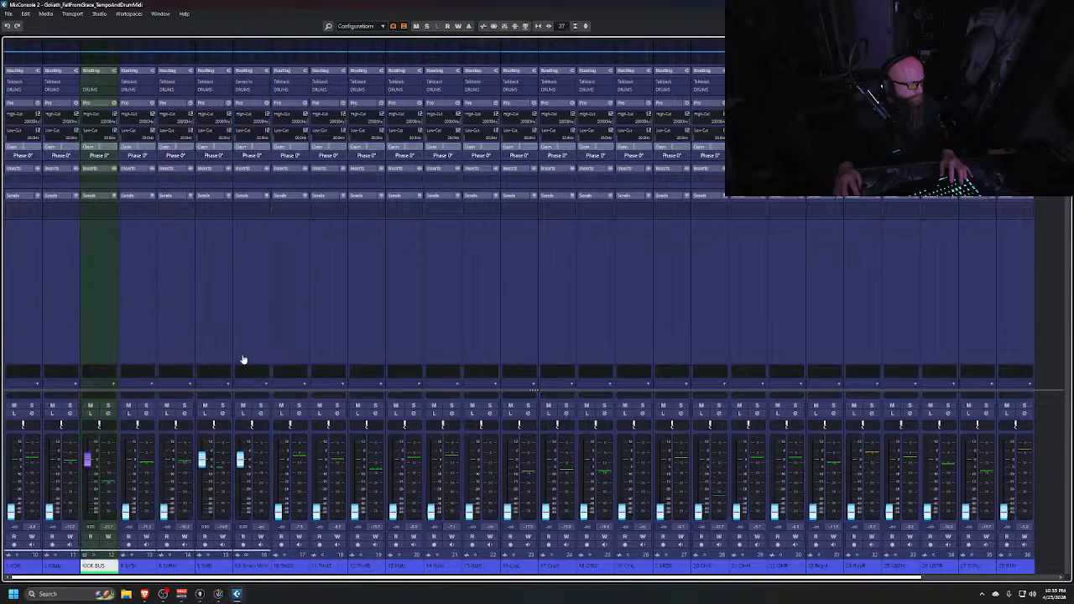
# Route the outputs of the KOK and KSub channels to KICK BUS
pyautogui.click(29, 294)
pyautogui.keyDown('ctrl'); pyautogui.click(58, 290); pyautogui.keyUp('ctrl')
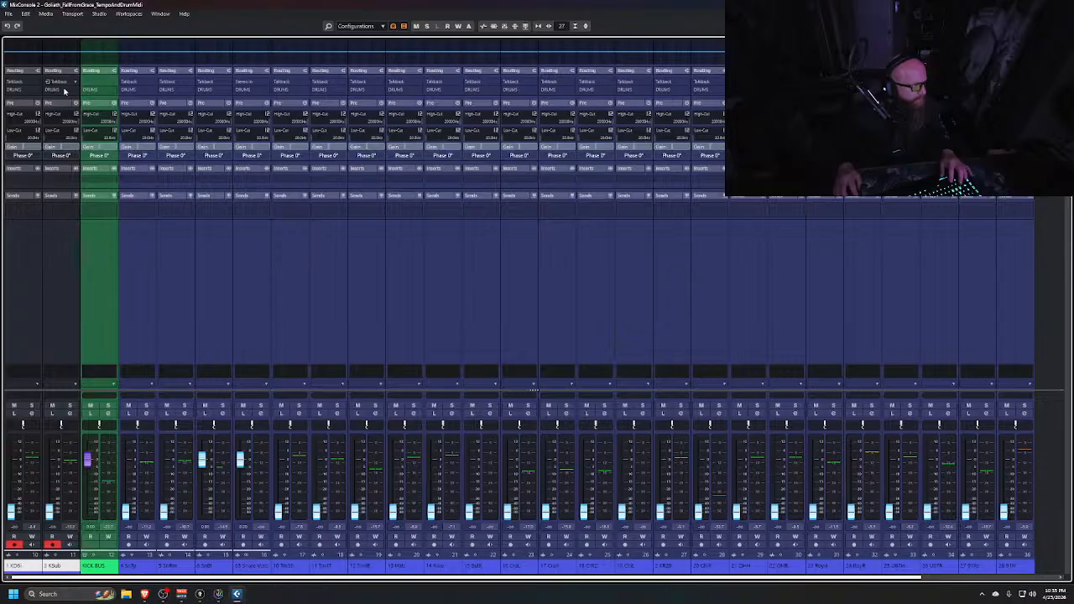
pyautogui.click(64, 90)
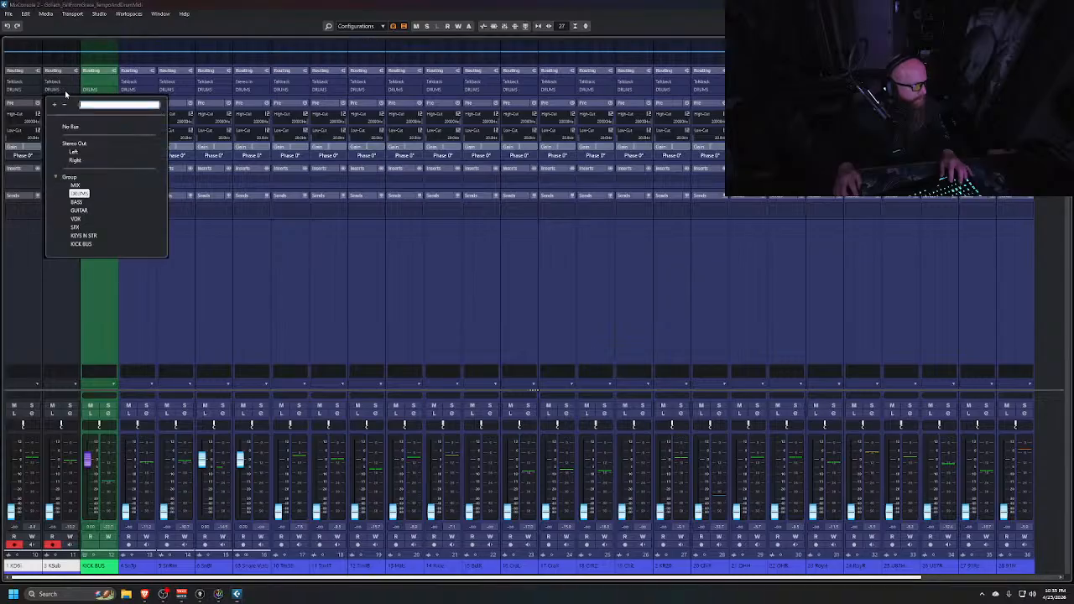
pyautogui.click(80, 244)
pyautogui.click(95, 324)
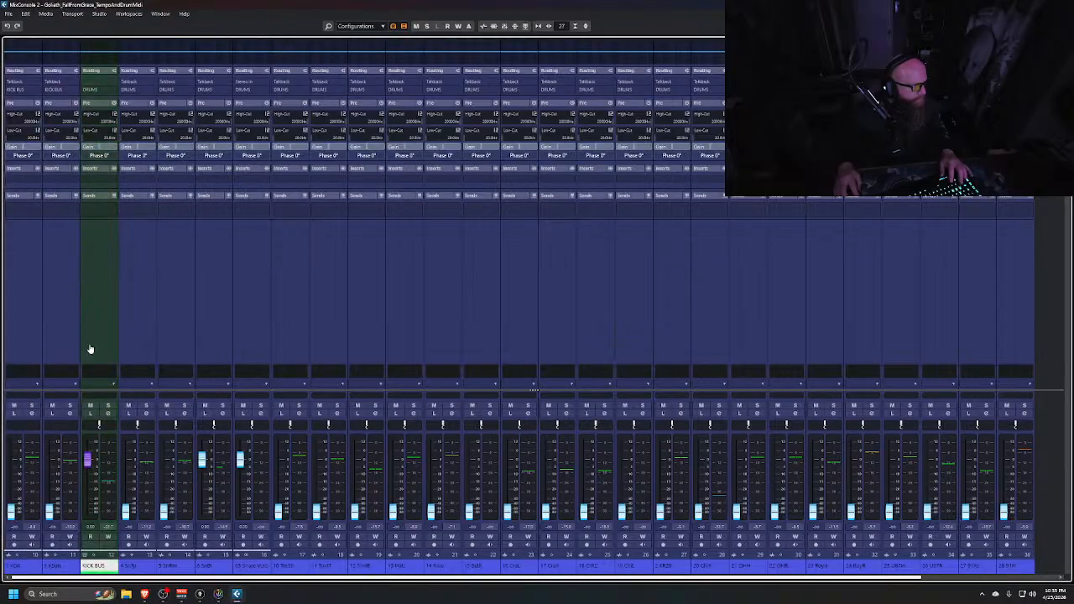
# Adjust the faders of the SnBt and Snare Verb channels and the two kick channels
pyautogui.keyDown('alt'); pyautogui.click(202, 459); pyautogui.keyUp('alt')
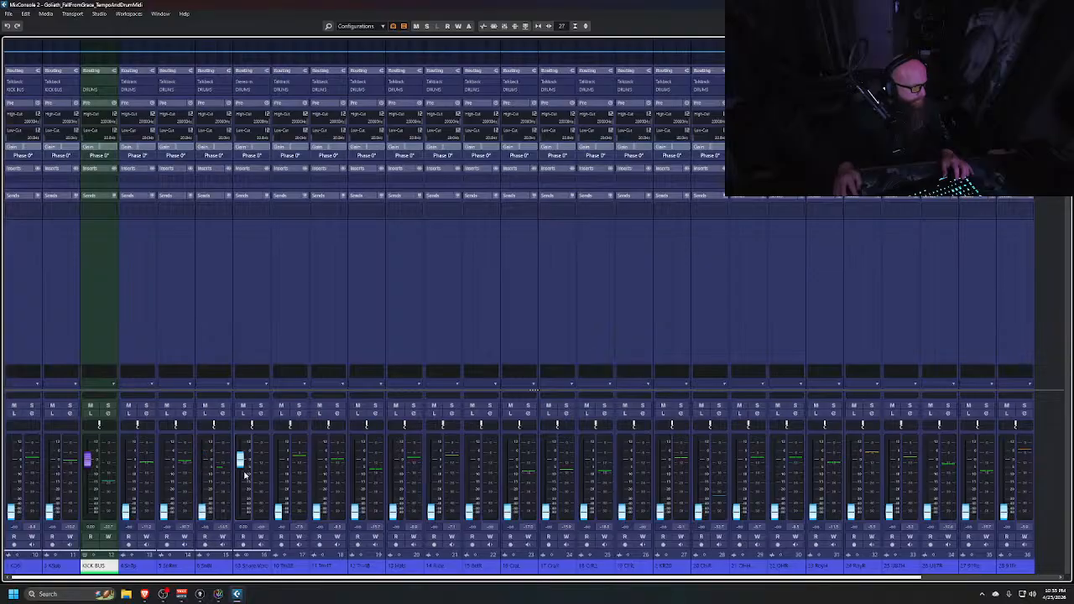
pyautogui.keyDown('alt'); pyautogui.click(240, 460); pyautogui.keyUp('alt')
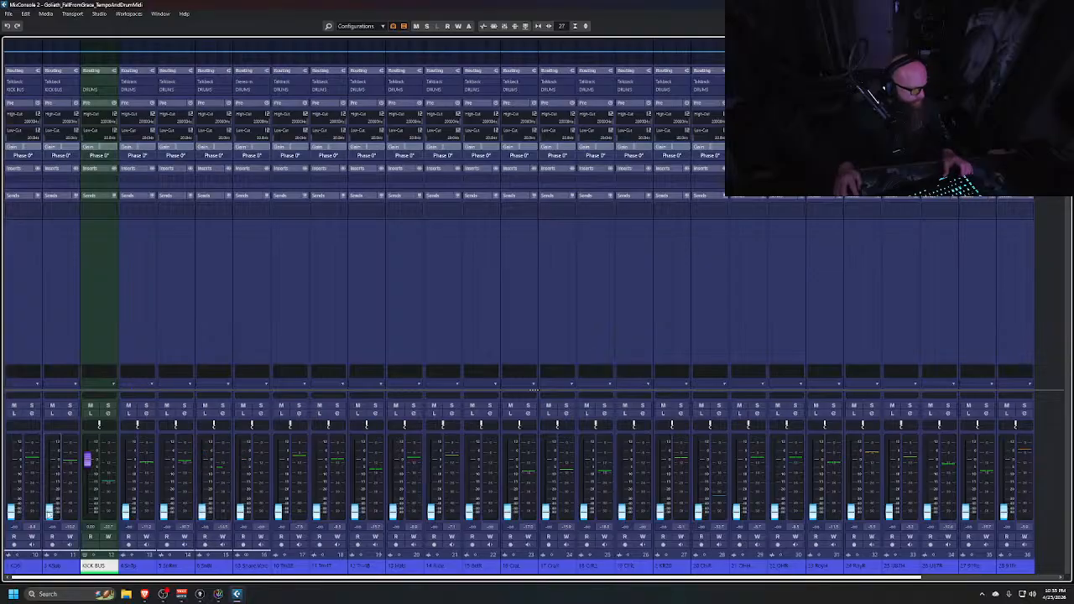
pyautogui.keyDown('alt'); pyautogui.click(49, 510); pyautogui.keyUp('alt')
pyautogui.keyDown('alt'); pyautogui.click(11, 511); pyautogui.keyUp('alt')
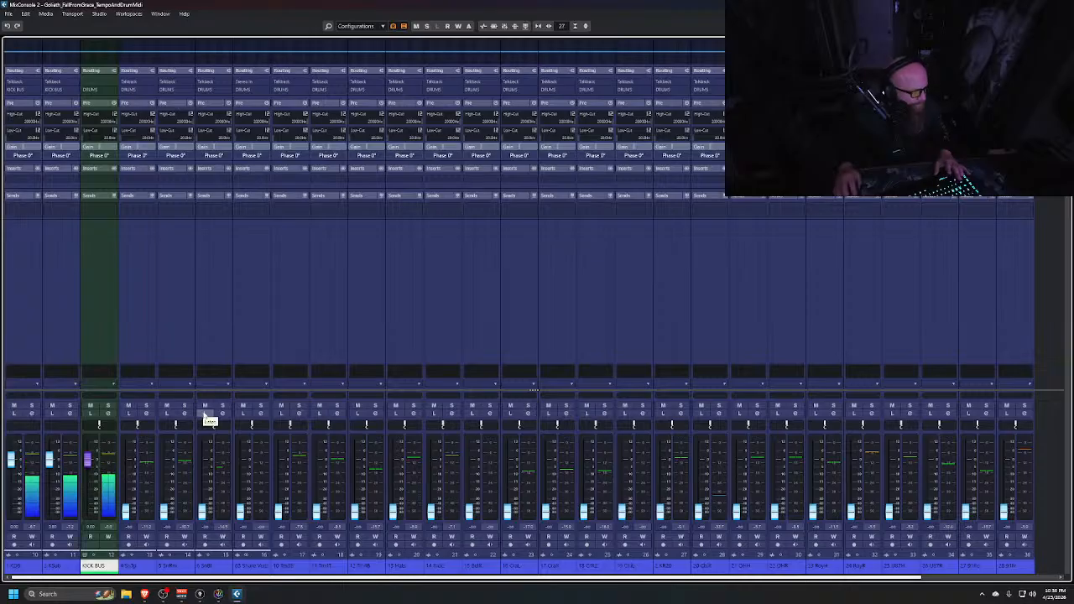
# Add a group track named SNARE BUS for the SnTp, SnBm, SnBt and Snare Verb channels
pyautogui.click(154, 311)
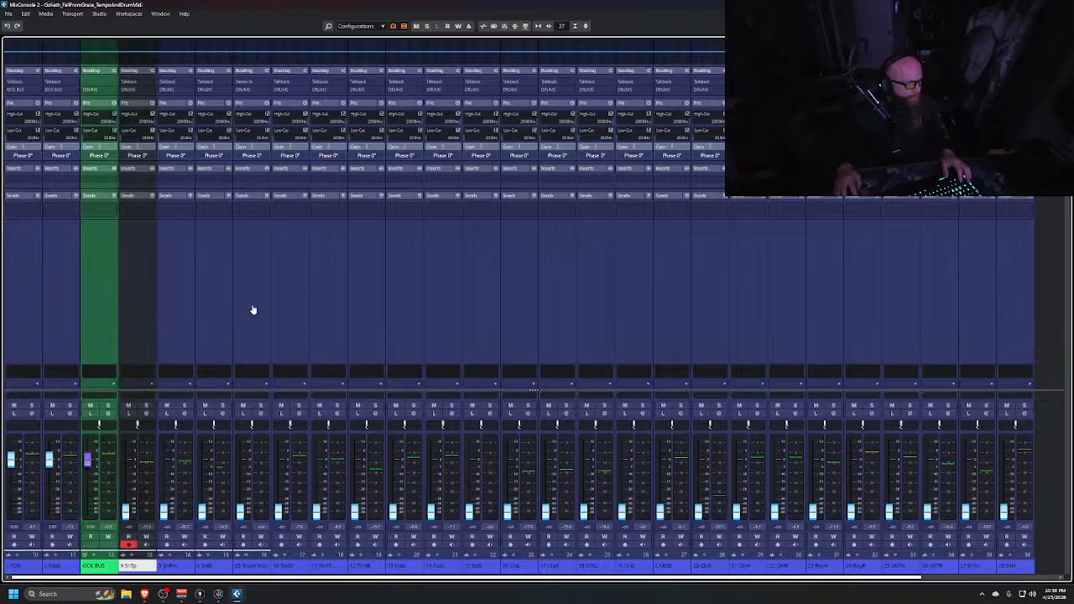
pyautogui.keyDown('shift'); pyautogui.click(252, 309); pyautogui.keyUp('shift')
pyautogui.rightClick(250, 312)
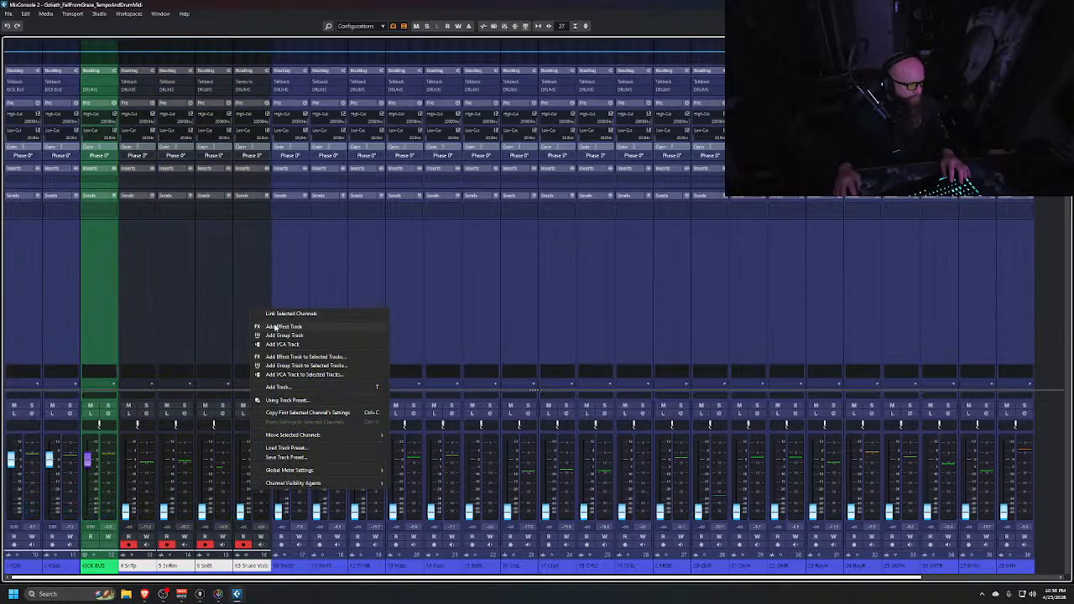
pyautogui.click(278, 334)
pyautogui.write('SNARE BUS')
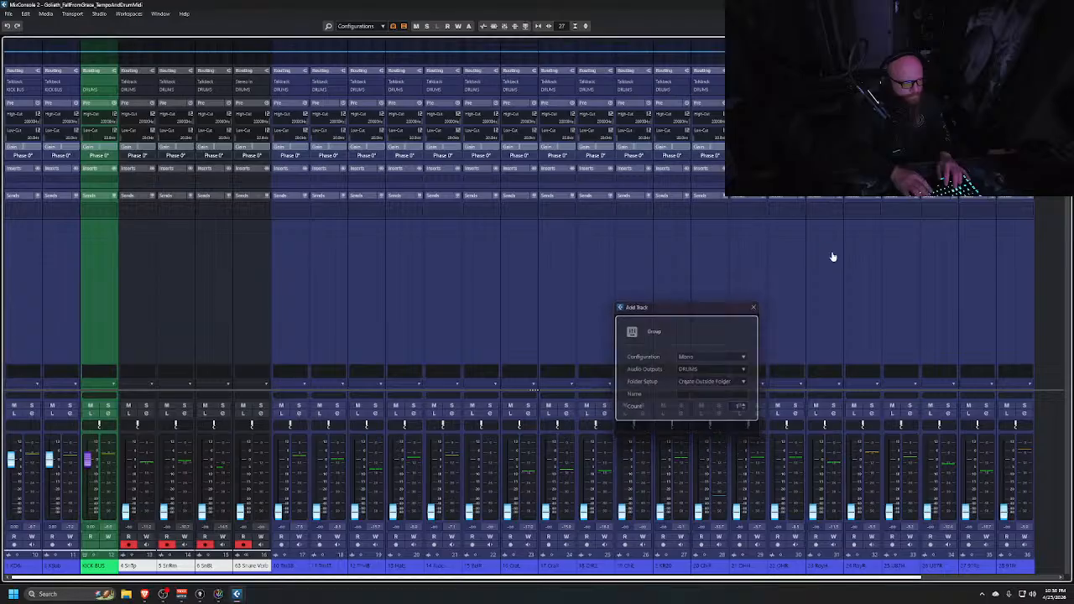
pyautogui.press('Return')
# Switch to the project window, collapse all folders and expand the DRUMS folder
pyautogui.hotkey('alt', 'Tab')
pyautogui.hotkey('alt', 'Tab')
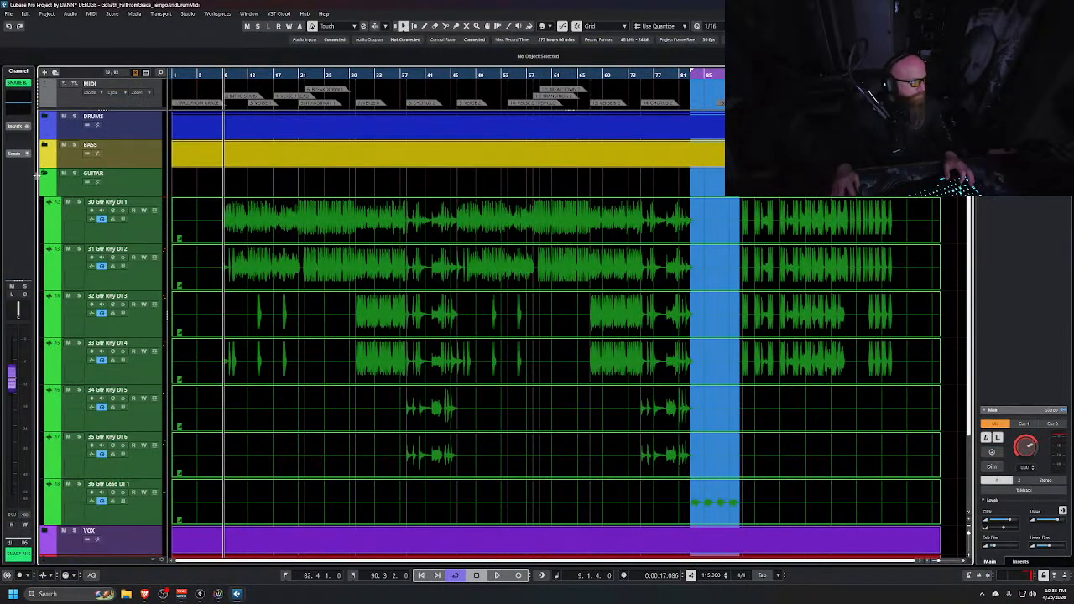
pyautogui.click(45, 173)
pyautogui.hotkey('shift', 'g')
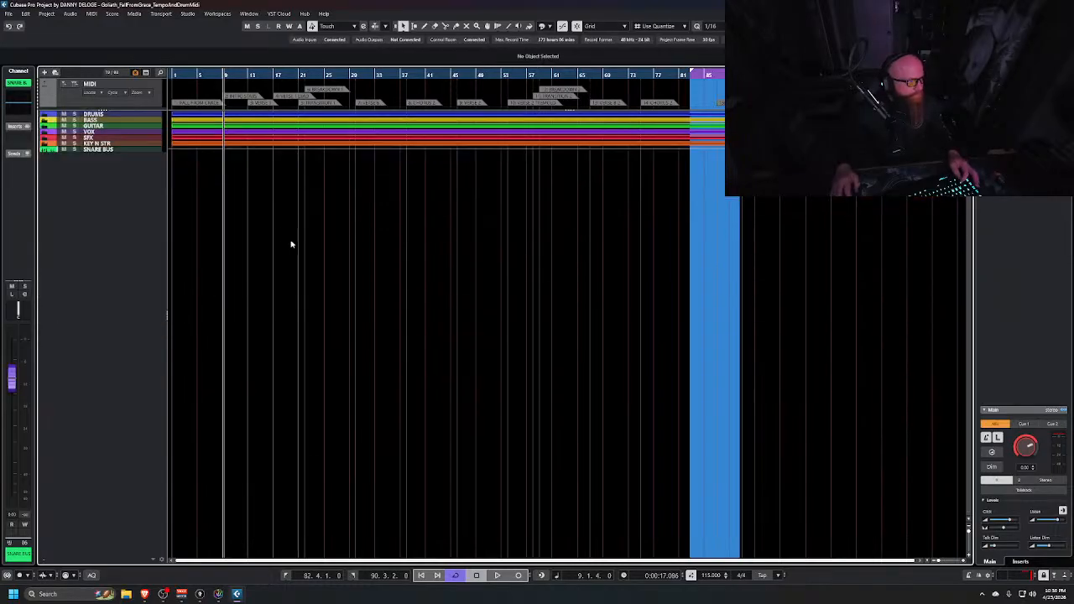
pyautogui.click(45, 114)
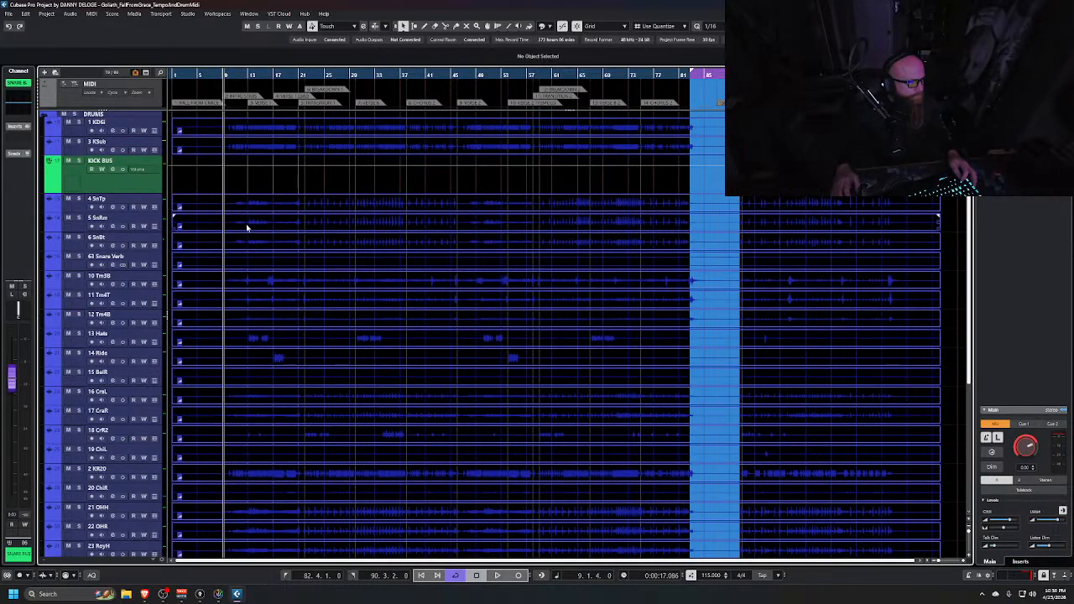
pyautogui.hotkey('shift', 'h')
pyautogui.scroll(2, 311, 276)
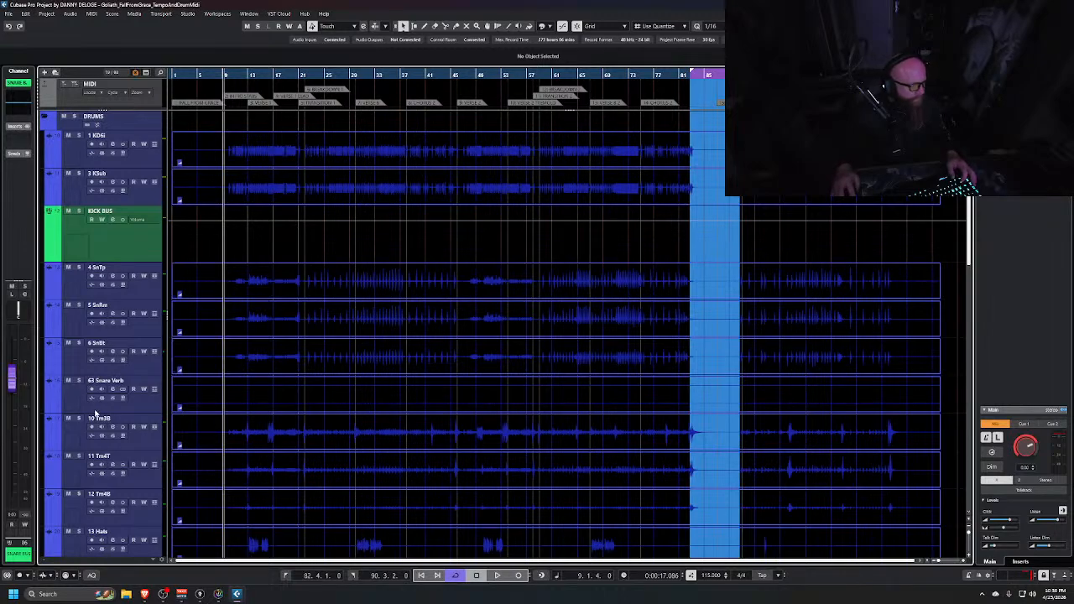
# Hide the 63 Snare Verb track from the drum track list
pyautogui.rightClick(95, 412)
pyautogui.click(129, 236)
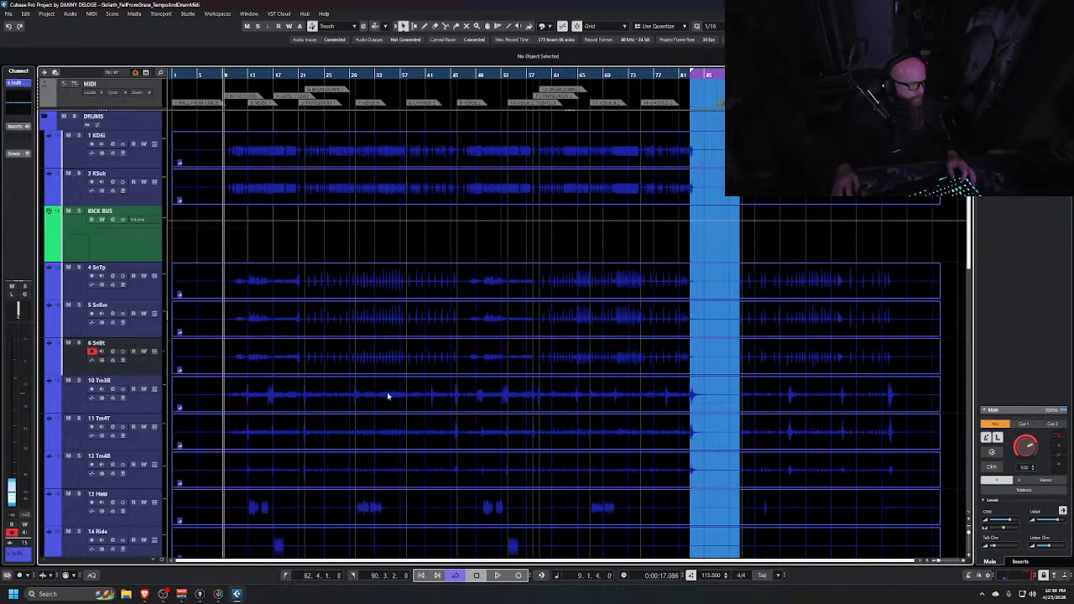
# Hide the 15 BellR track from the drum track list
pyautogui.scroll(-6, 451, 401)
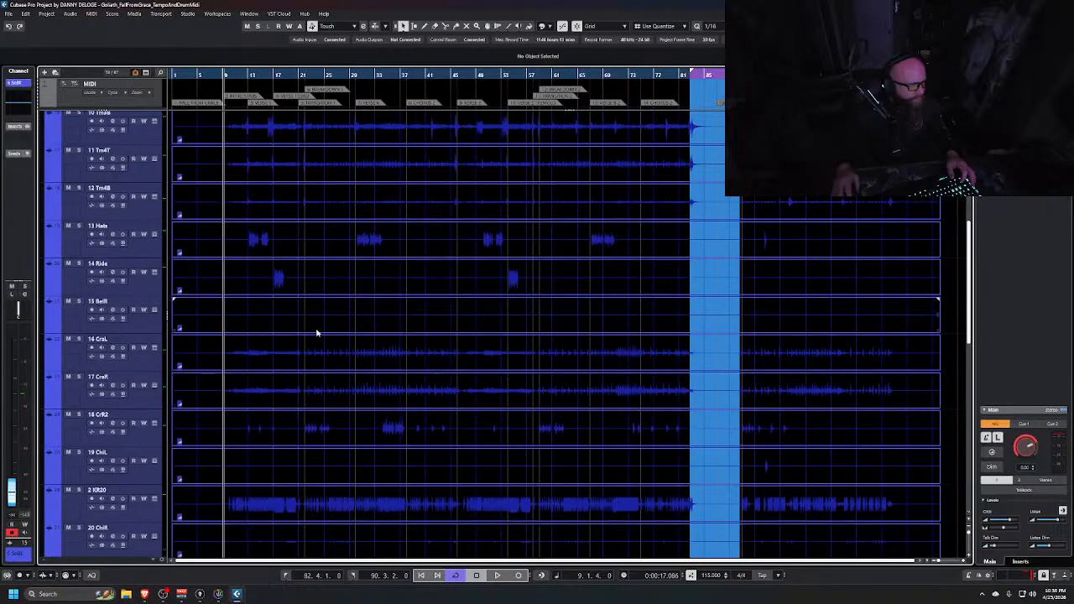
pyautogui.rightClick(125, 331)
pyautogui.click(190, 367)
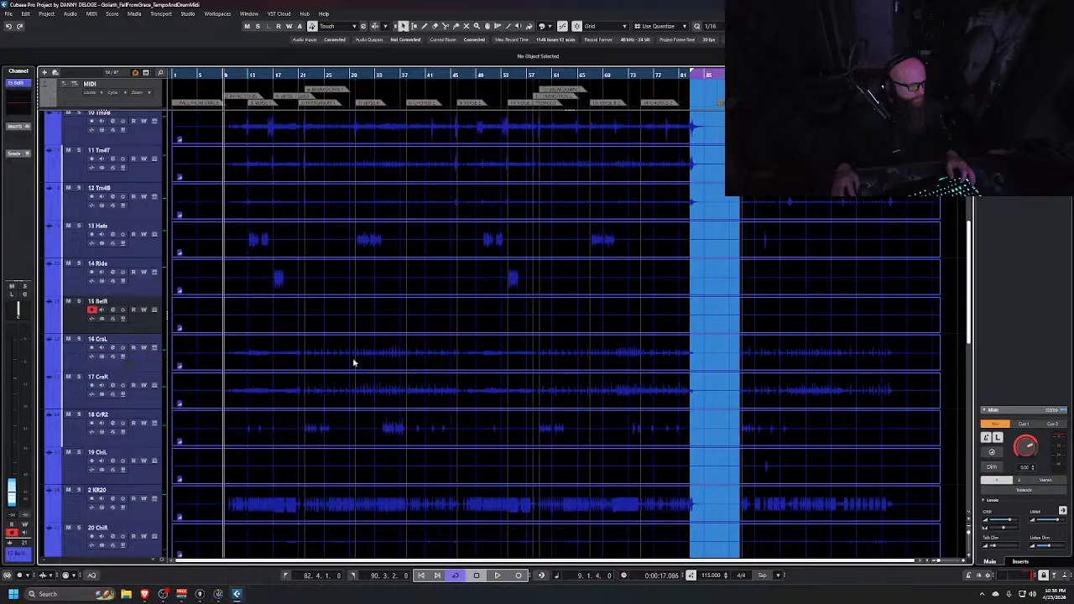
# Scroll through the expanded DRUMS folder tracks to review the drum channels
pyautogui.scroll(-2, 446, 319)
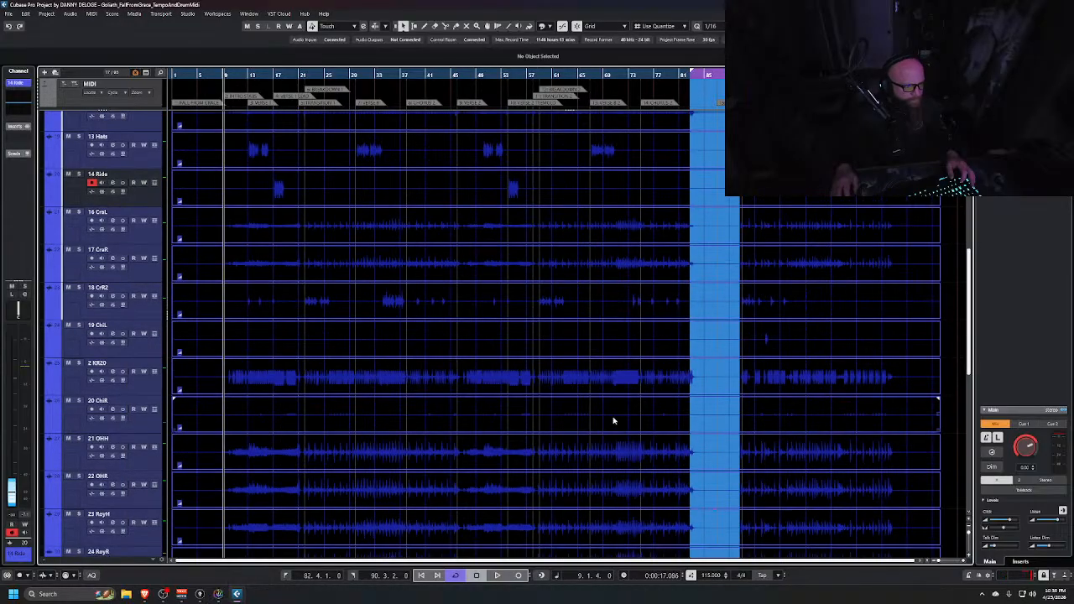
pyautogui.scroll(-3, 588, 415)
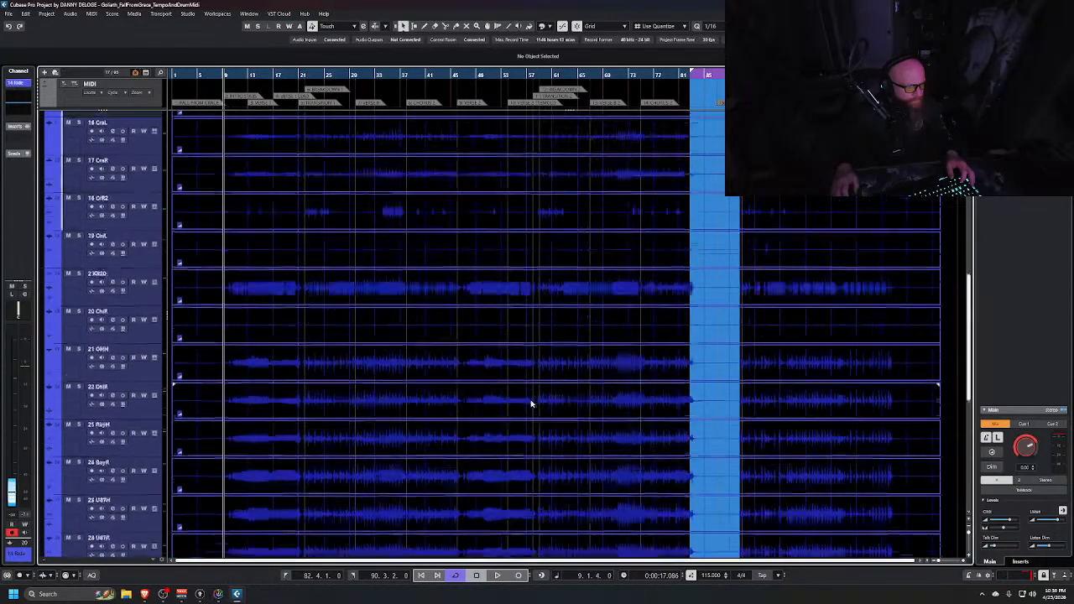
pyautogui.scroll(2, 531, 404)
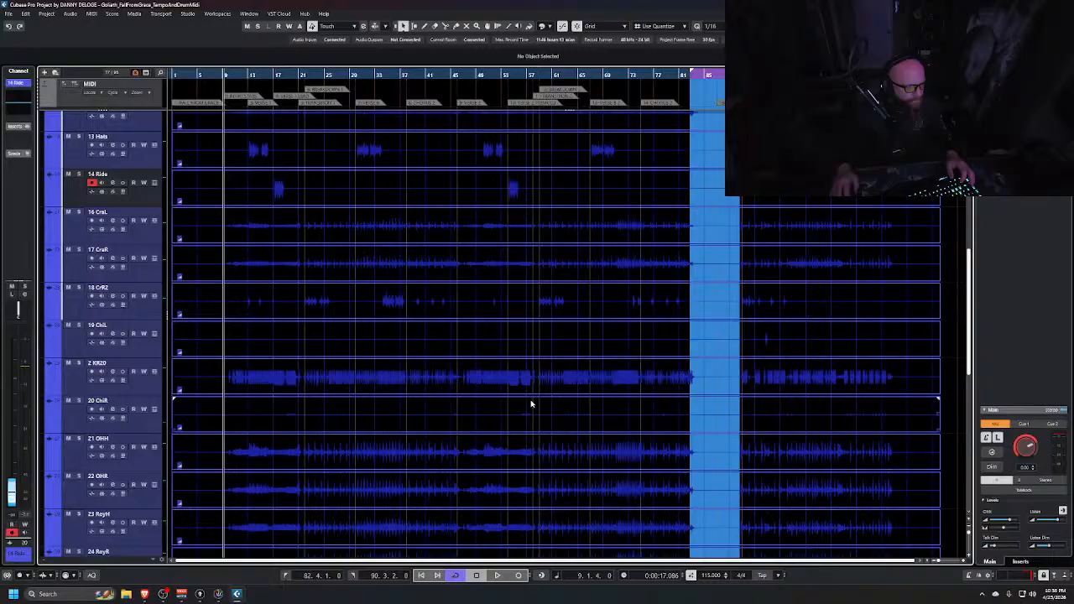
pyautogui.click(179, 431)
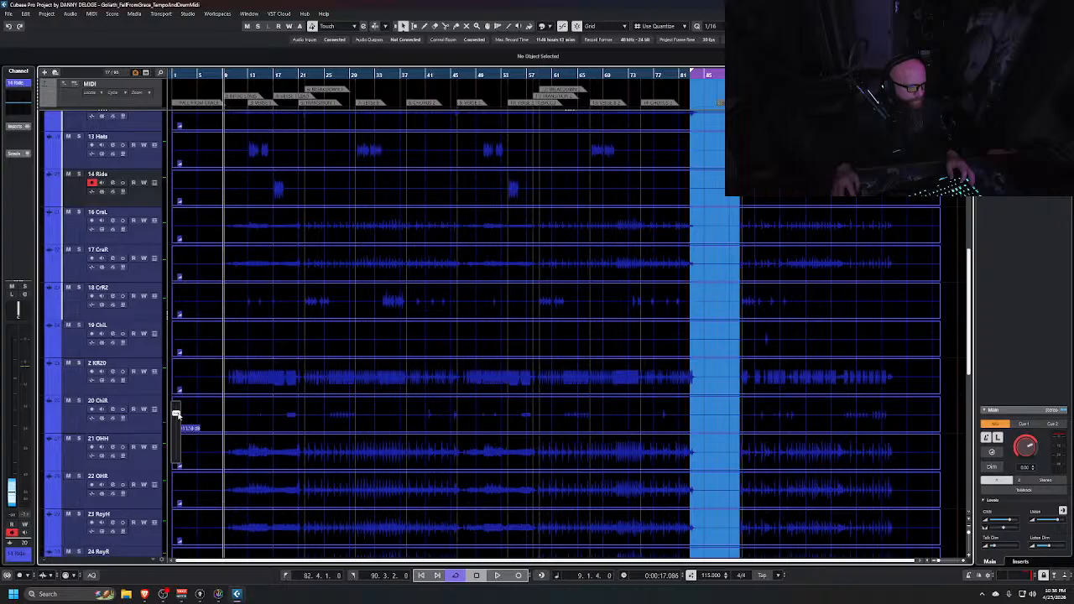
pyautogui.moveTo(176, 413); pyautogui.dragTo(180, 432)
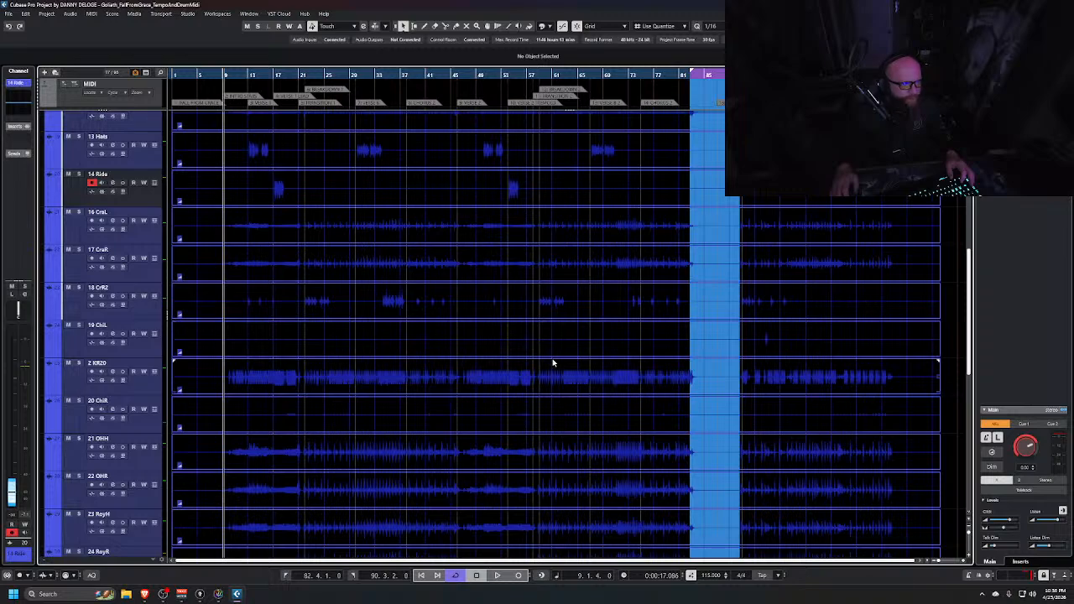
pyautogui.scroll(5, 552, 367)
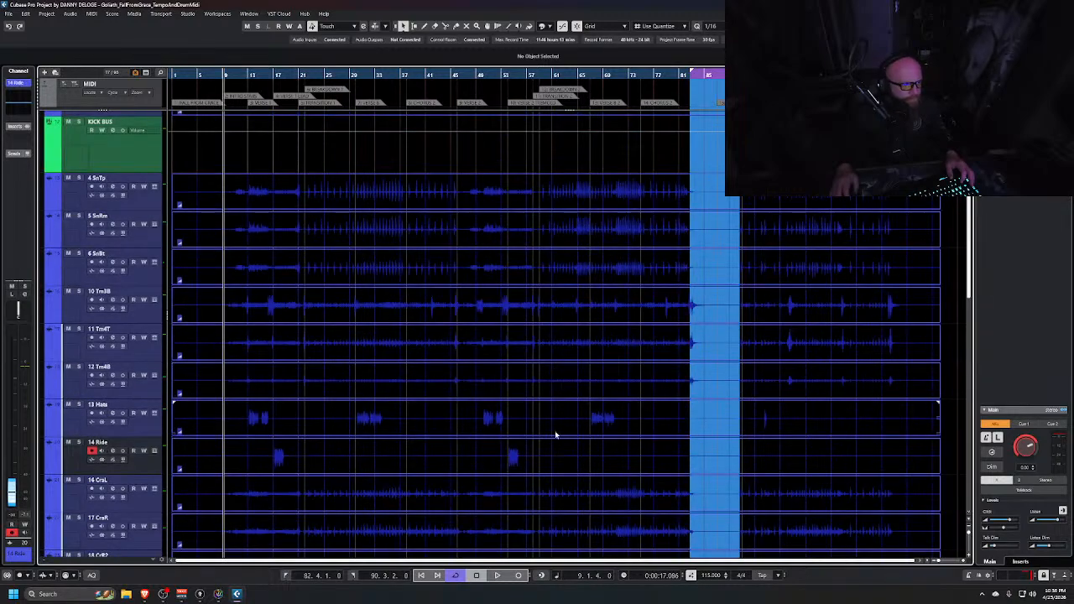
pyautogui.scroll(2, 307, 350)
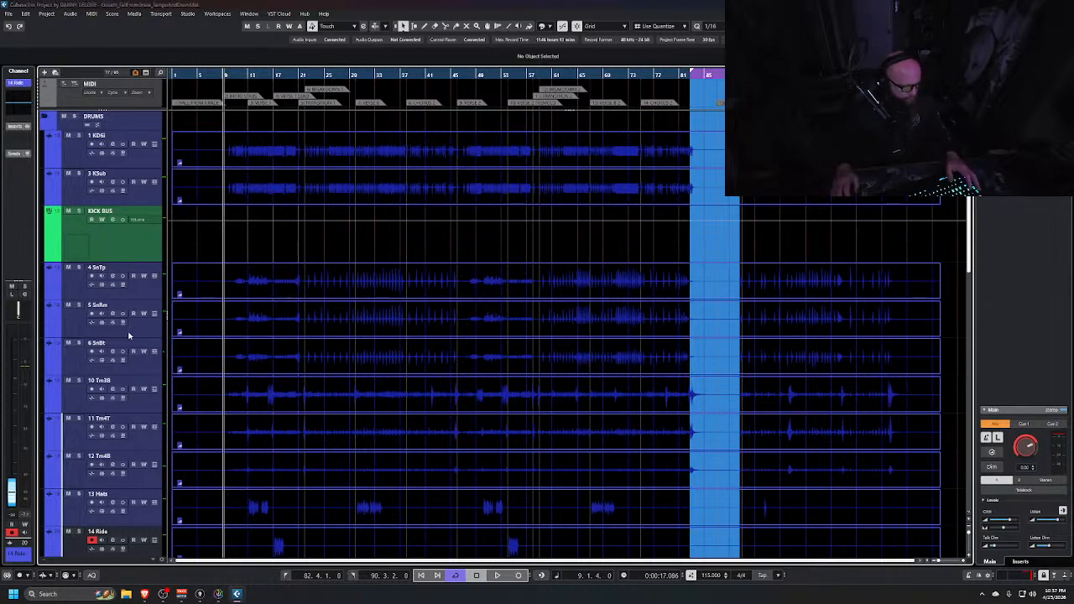
# Switch to the MixConsole and move the SNARE BUS channel next to the snare channels
pyautogui.hotkey('alt', 'Tab')
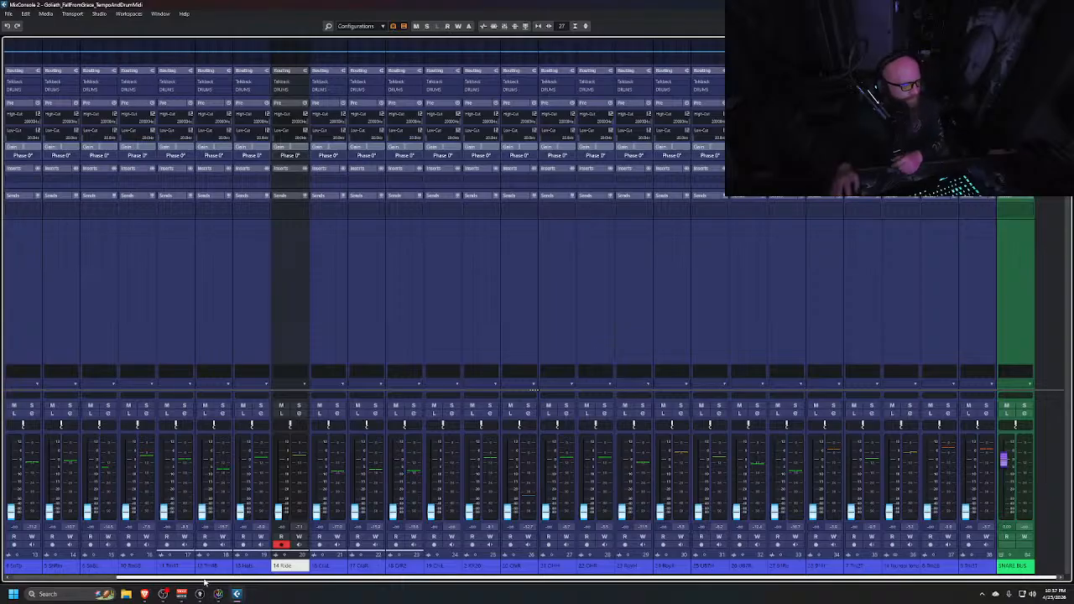
pyautogui.moveTo(159, 578); pyautogui.dragTo(26, 577)
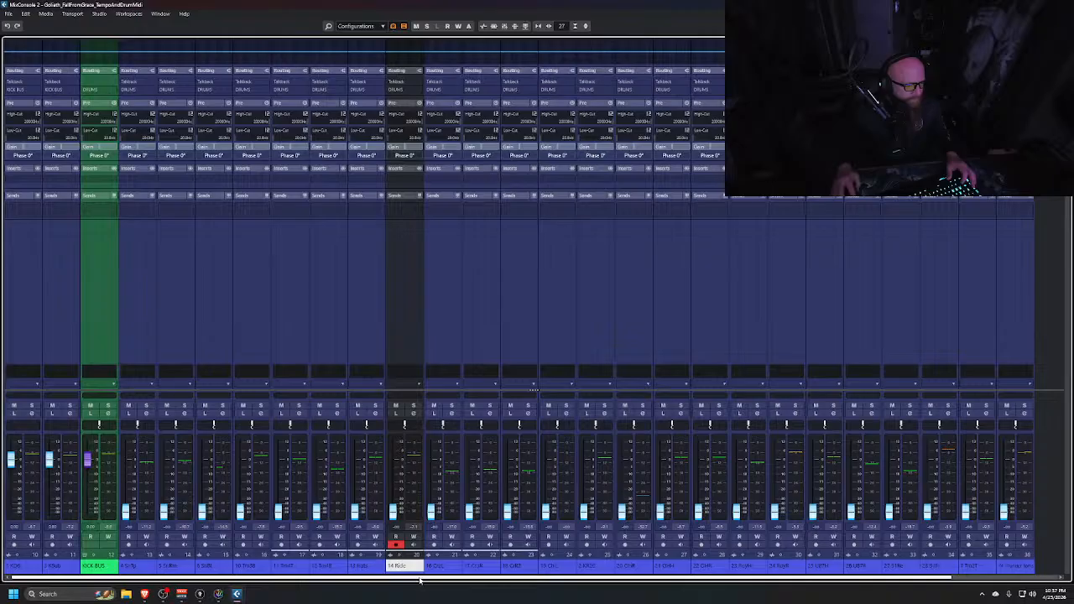
pyautogui.moveTo(420, 579); pyautogui.dragTo(683, 582)
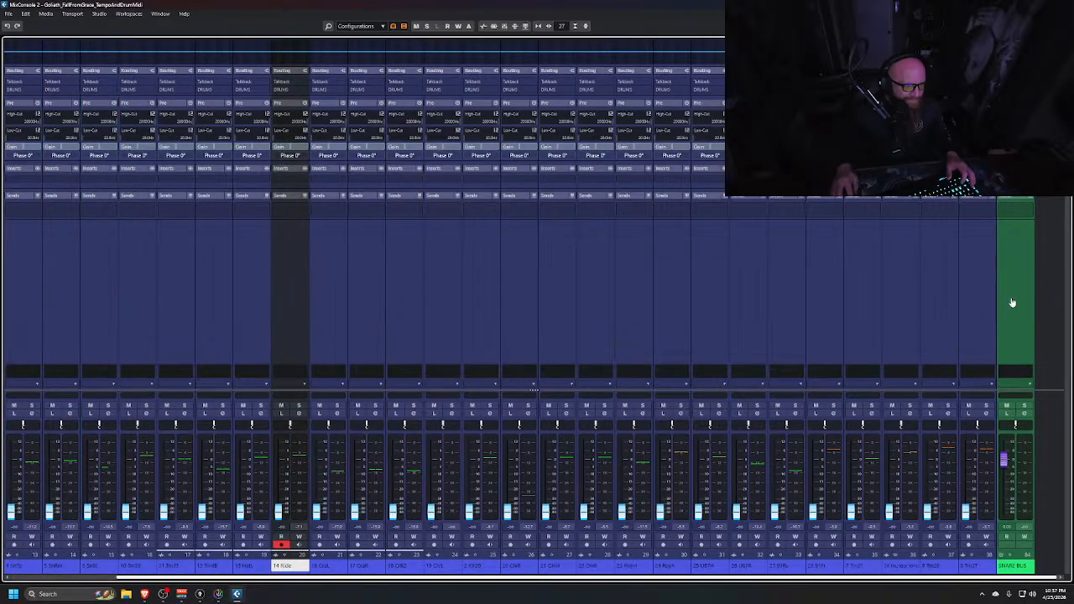
pyautogui.moveTo(1012, 302); pyautogui.dragTo(102, 353)
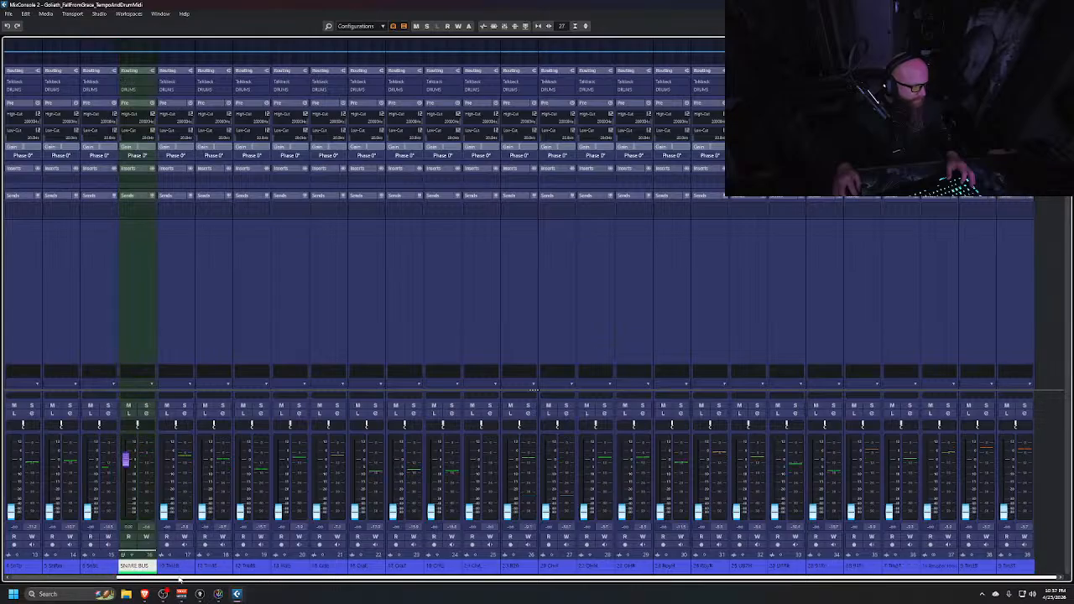
pyautogui.moveTo(181, 581); pyautogui.dragTo(83, 581)
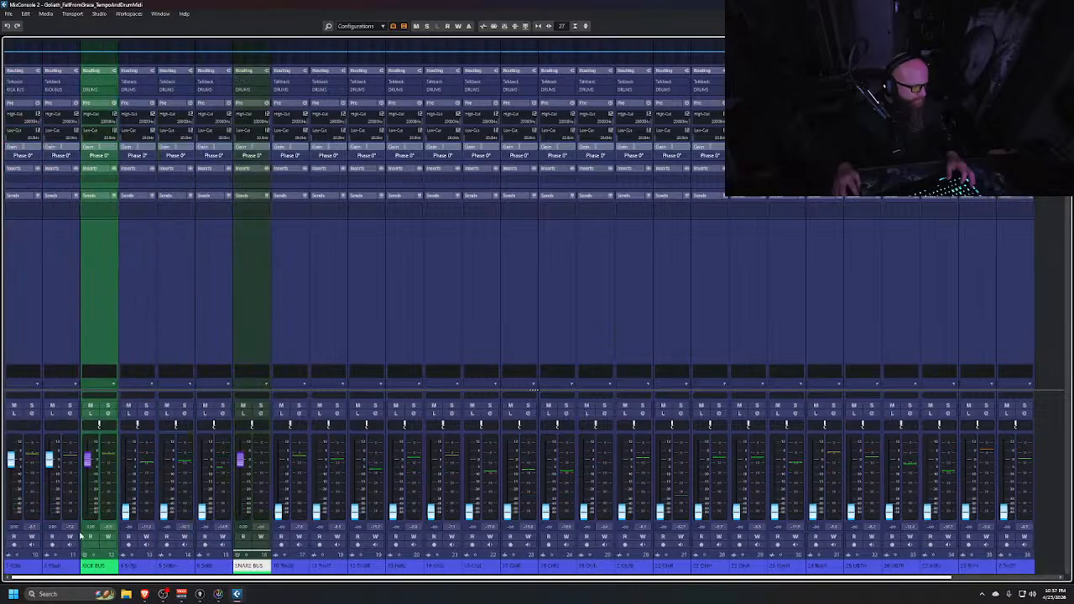
# Route the outputs of the SnTp, SnBt and SnBm channels to SNARE BUS
pyautogui.click(179, 293)
pyautogui.click(216, 301)
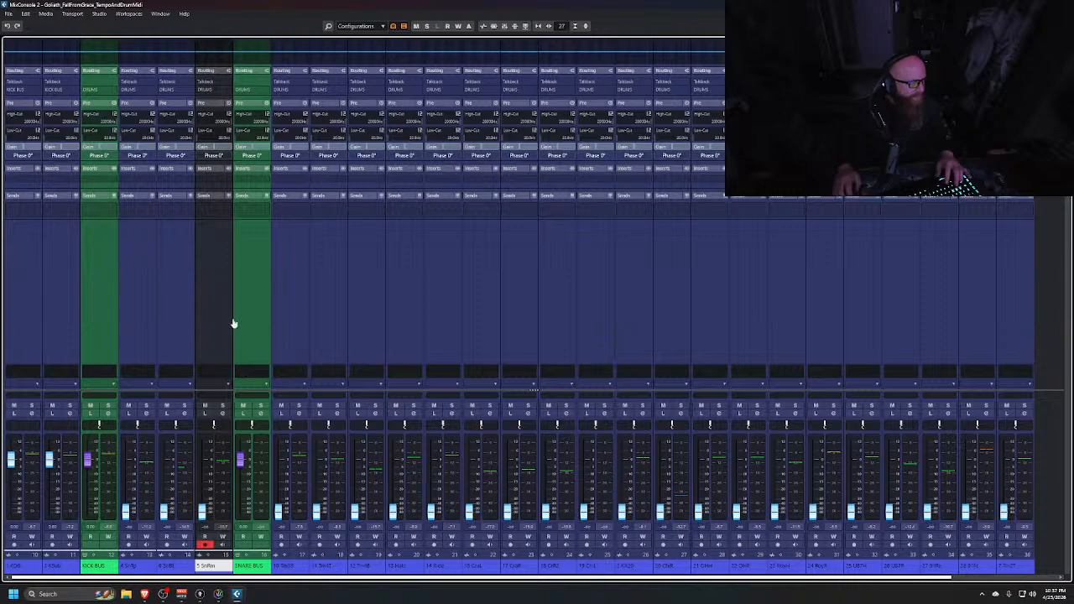
pyautogui.click(131, 279)
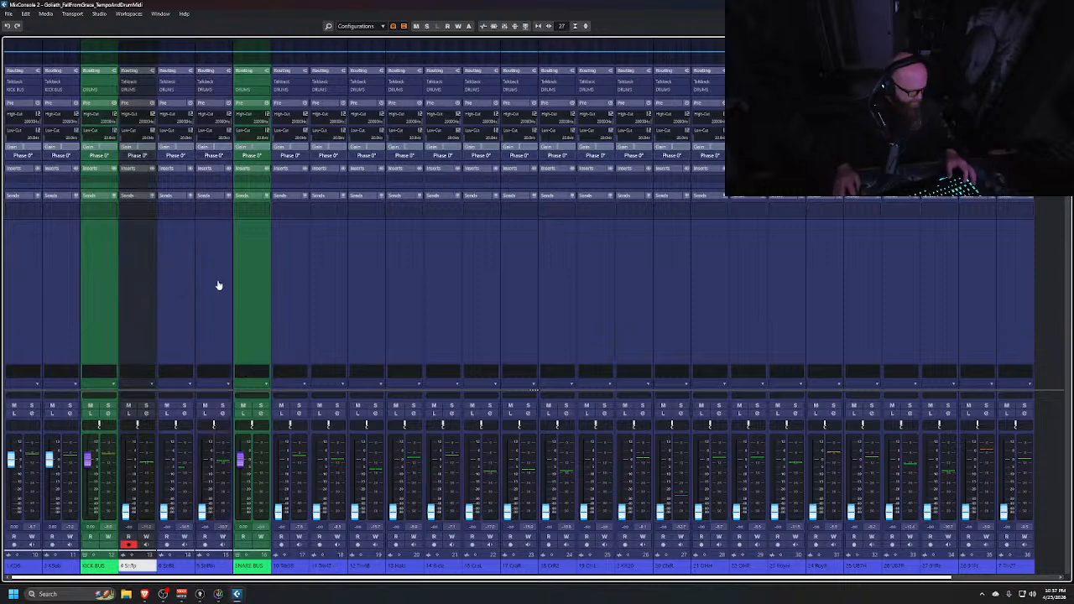
pyautogui.keyDown('shift'); pyautogui.click(217, 285); pyautogui.keyUp('shift')
pyautogui.click(210, 90)
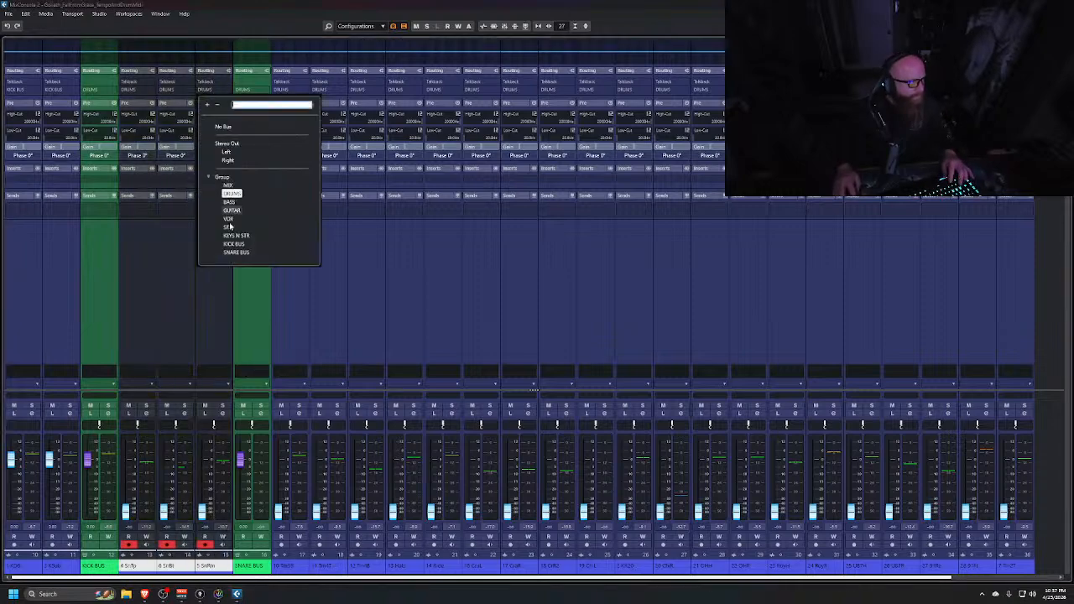
pyautogui.click(236, 252)
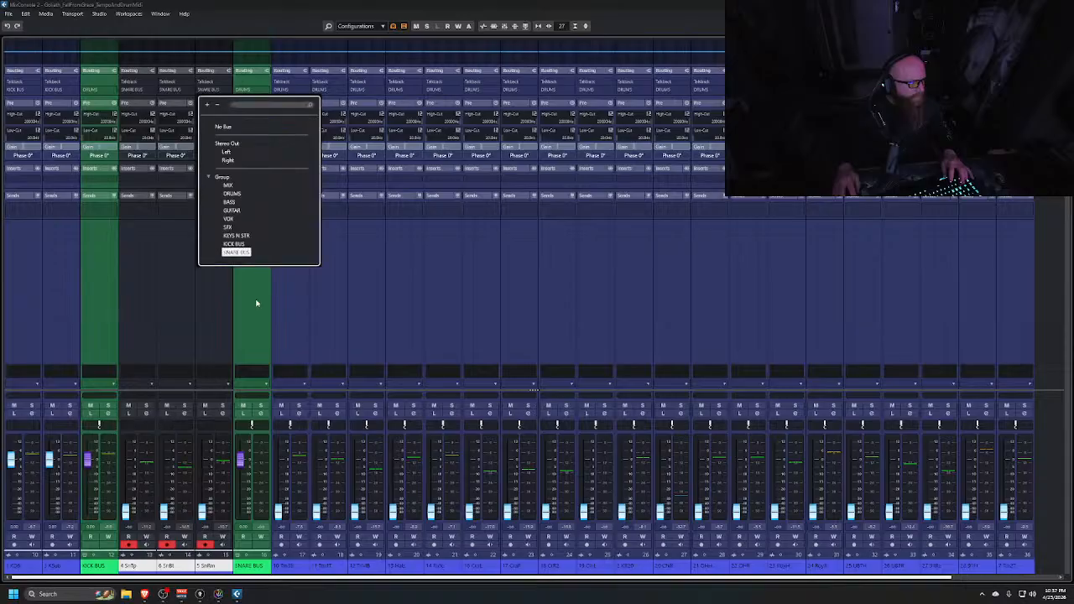
# Reset the volume faders of the SnBm, SnBt and SnTp channels
pyautogui.keyDown('ctrl'); pyautogui.click(202, 512); pyautogui.keyUp('ctrl')
pyautogui.keyDown('ctrl'); pyautogui.click(165, 511); pyautogui.keyUp('ctrl')
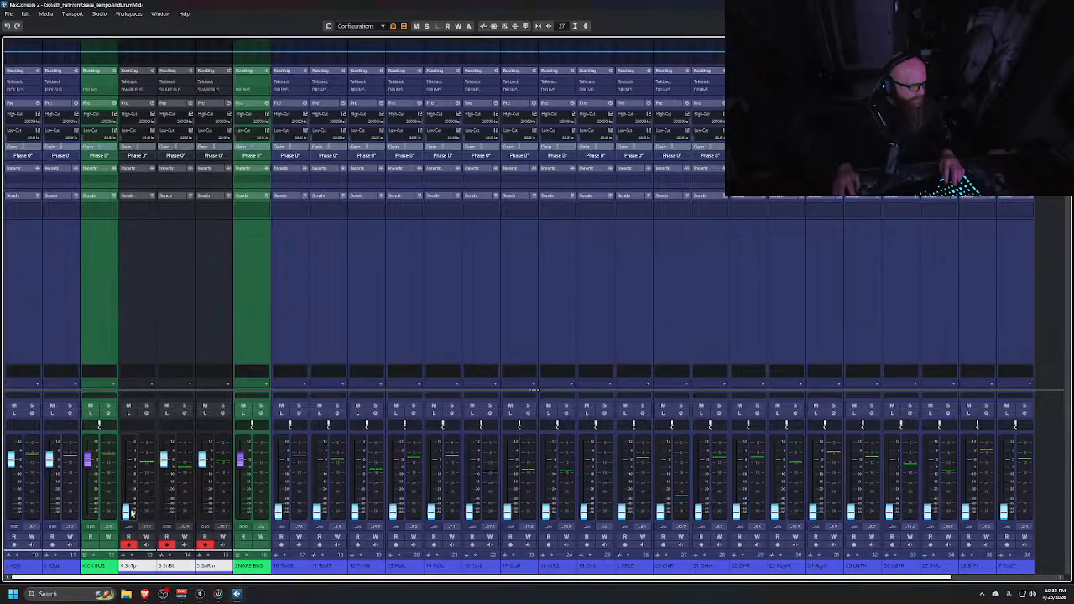
pyautogui.keyDown('ctrl'); pyautogui.click(130, 512); pyautogui.keyUp('ctrl')
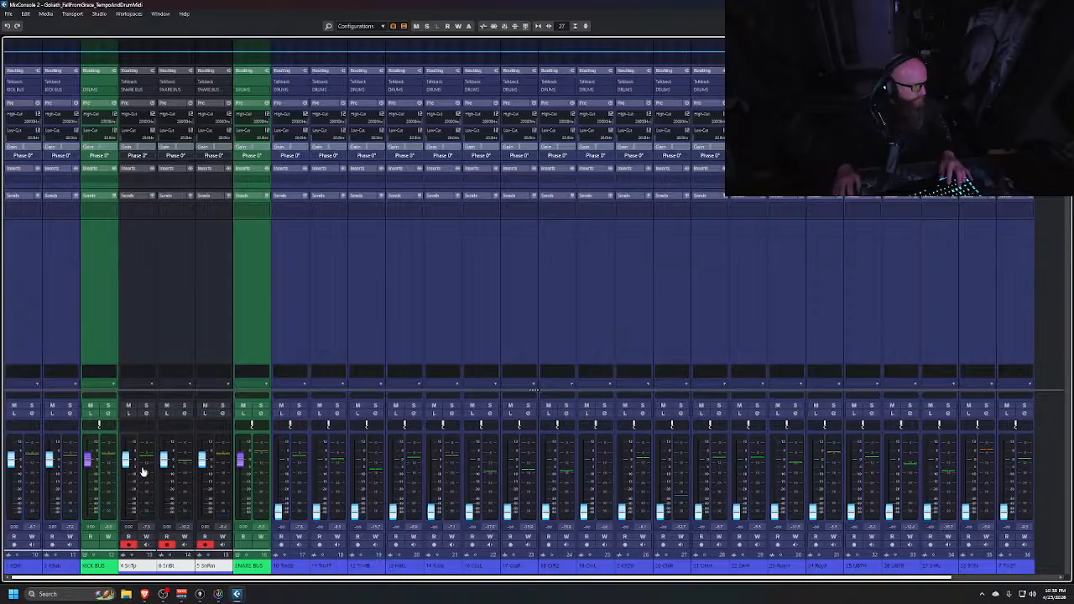
# Solo the KICK BUS and add a Silencer insert to both the KDIn and KSub channels
pyautogui.click(107, 406)
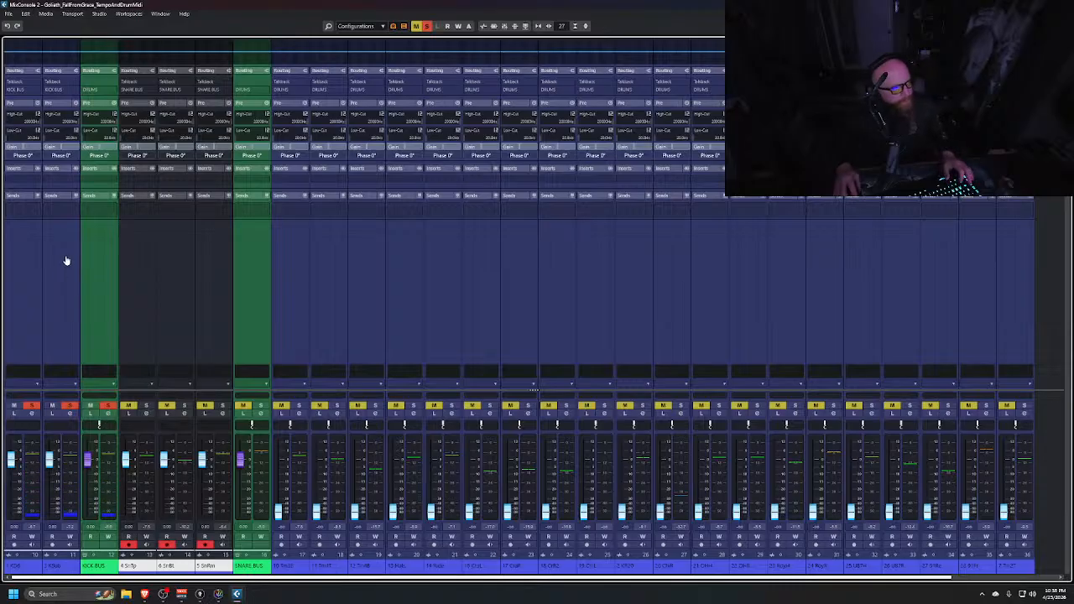
pyautogui.click(28, 299)
pyautogui.keyDown('ctrl'); pyautogui.click(70, 290); pyautogui.keyUp('ctrl')
pyautogui.click(34, 180)
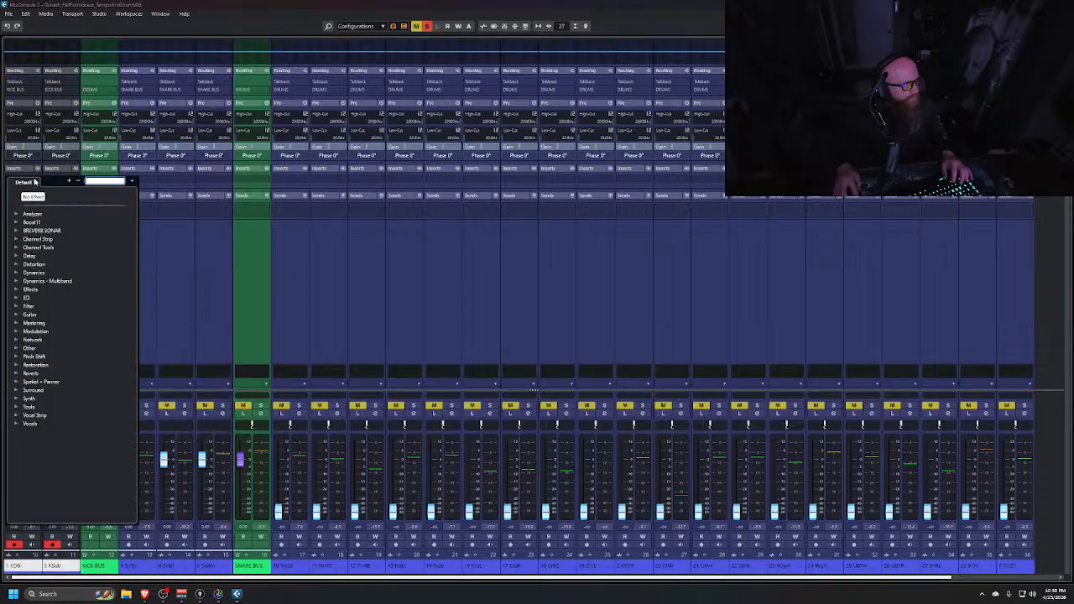
pyautogui.write('sil')
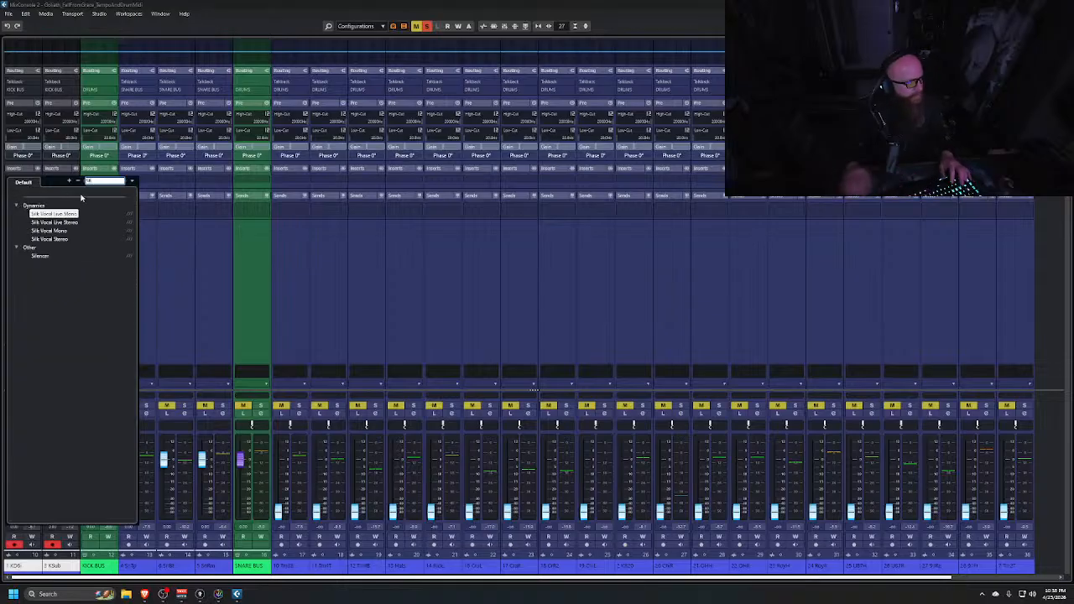
pyautogui.click(55, 256)
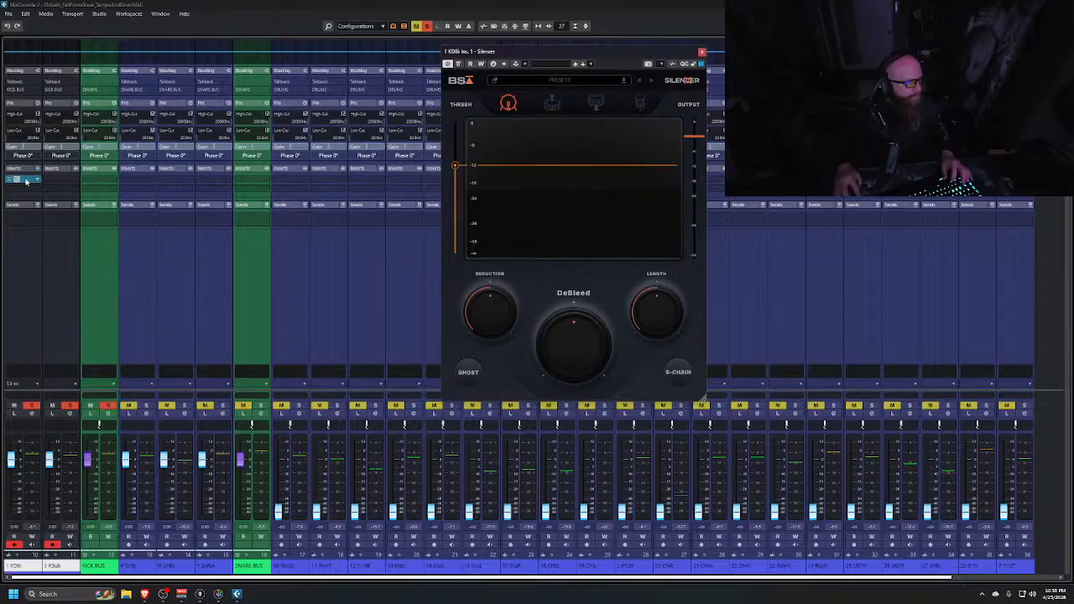
pyautogui.moveTo(26, 180); pyautogui.dragTo(60, 182)
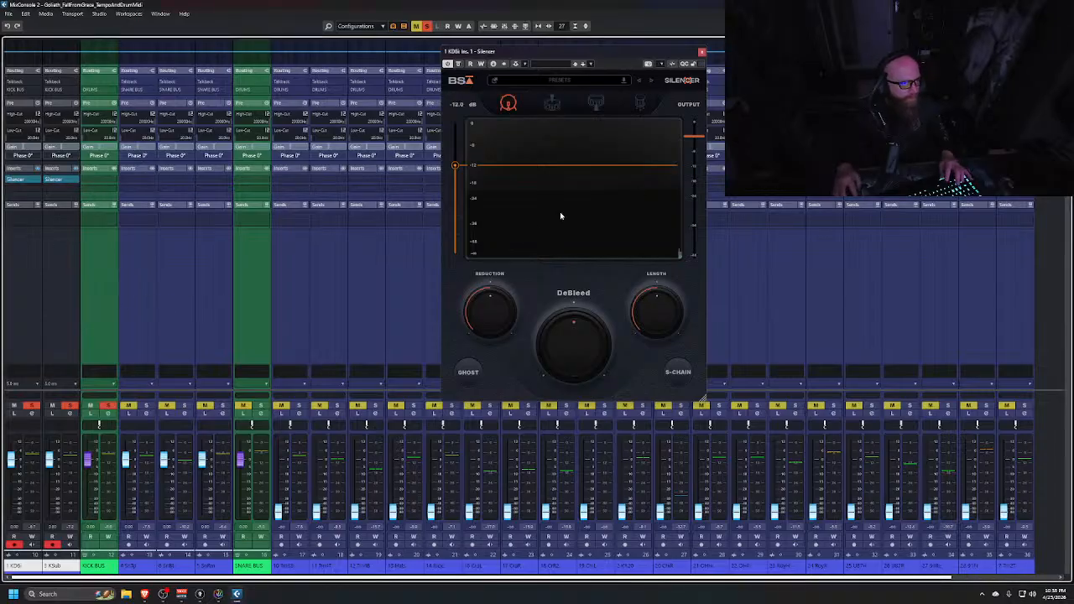
# Lower the Silencer threshold on KDIn, then open KSub's Silencer and lower its threshold as well
pyautogui.moveTo(454, 165); pyautogui.dragTo(453, 195)
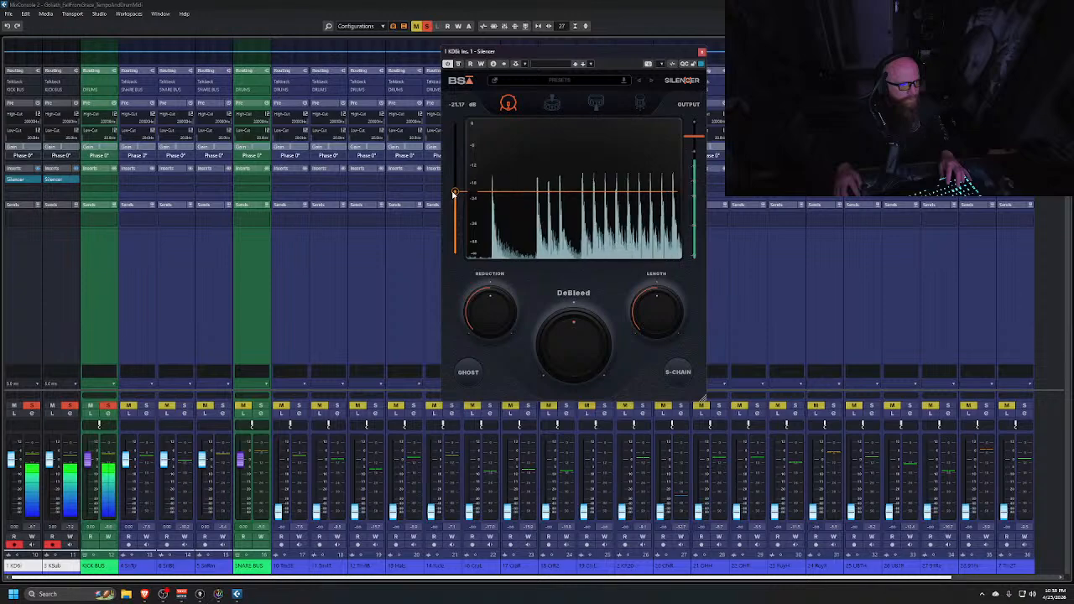
pyautogui.click(57, 179)
pyautogui.moveTo(1065, 8); pyautogui.dragTo(755, 77)
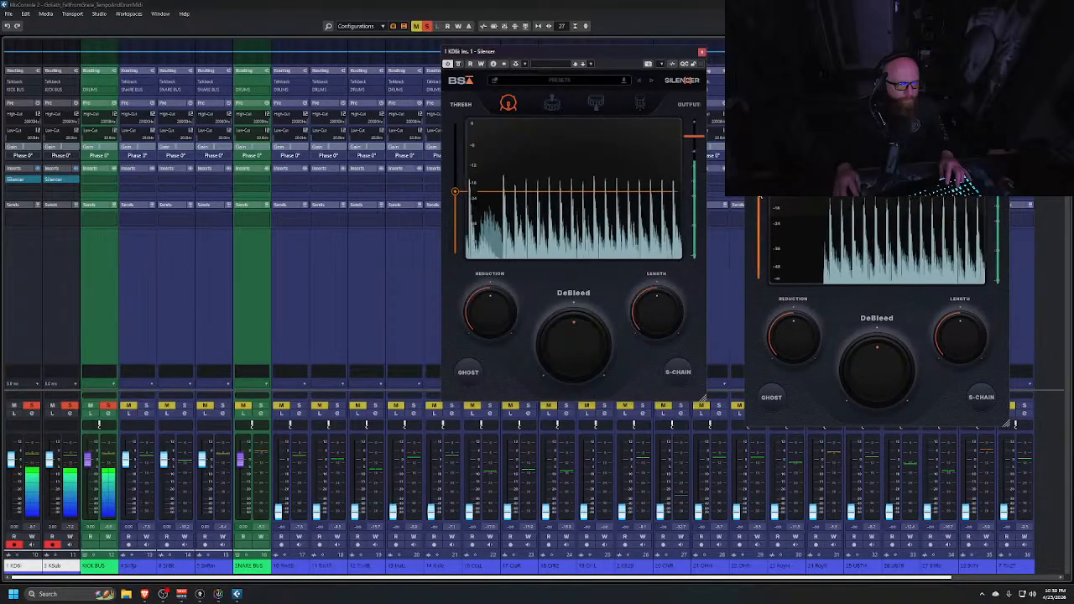
pyautogui.moveTo(758, 151); pyautogui.dragTo(760, 217)
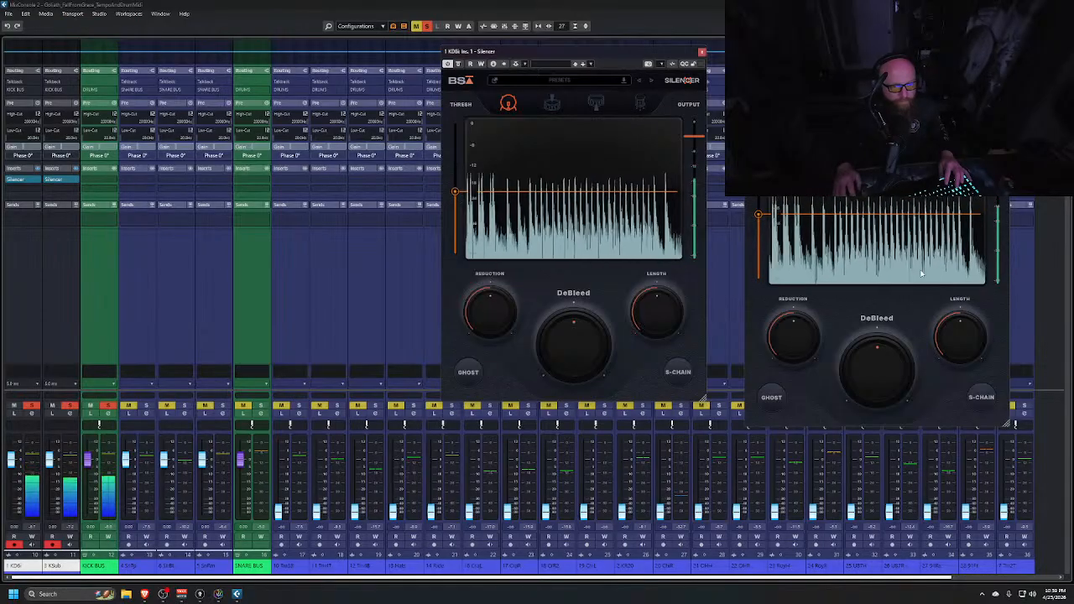
# Adjust the Silencer length on both kick channels and set DeBleed to 21% on KDIn and 9% on KSub
pyautogui.moveTo(961, 331)
pyautogui.moveTo(961, 331); pyautogui.dragTo(951, 336)
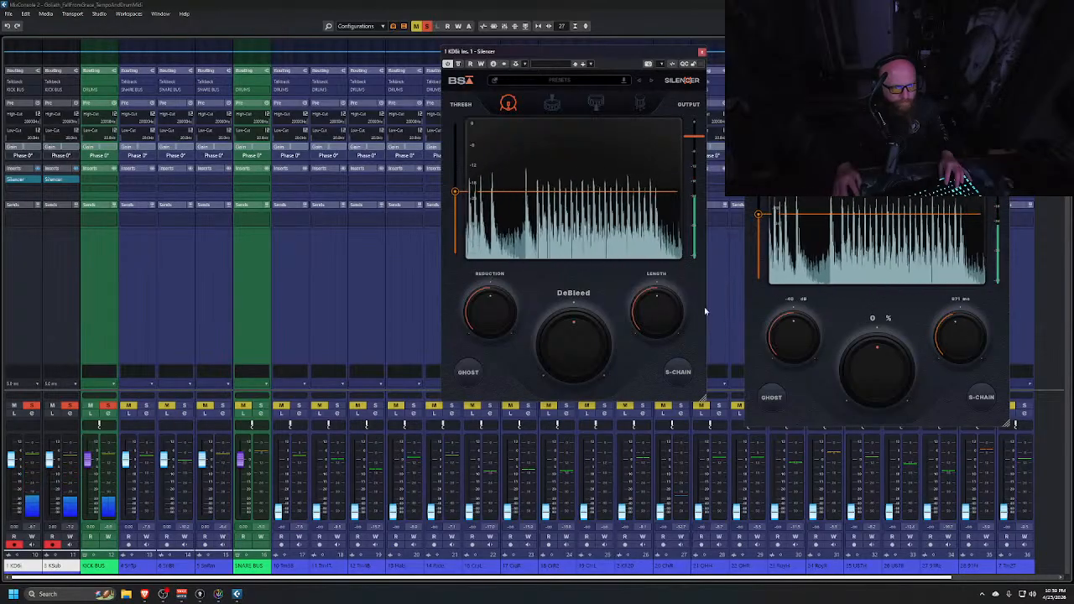
pyautogui.moveTo(663, 307); pyautogui.dragTo(668, 319)
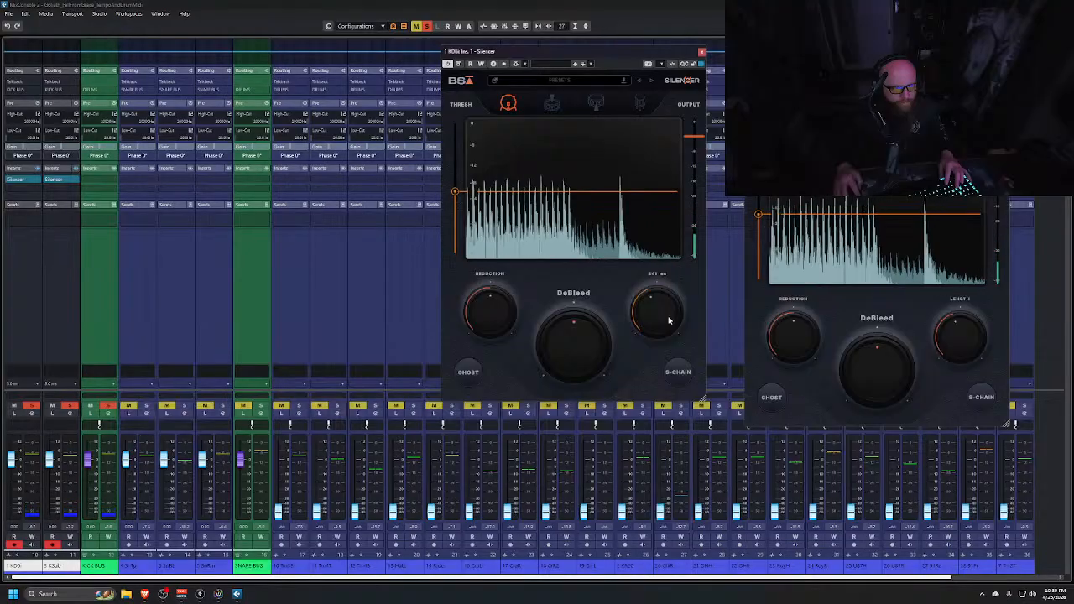
pyautogui.moveTo(570, 351)
pyautogui.moveTo(570, 350); pyautogui.dragTo(577, 344)
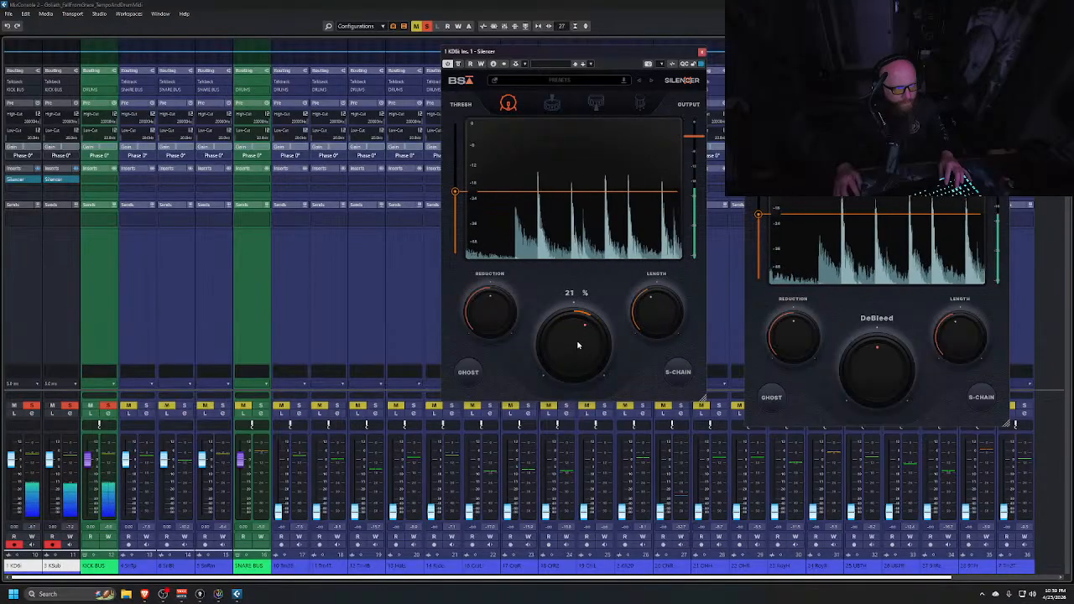
pyautogui.moveTo(909, 382)
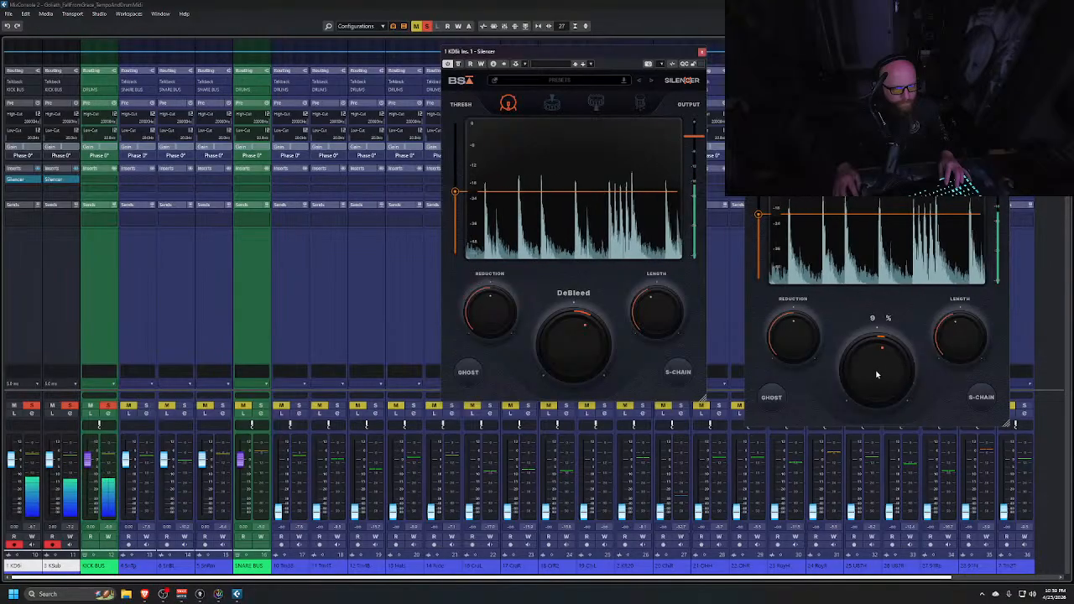
# Close the KDIn Silencer plugin window
pyautogui.press('XF86AudioRaiseVolume')
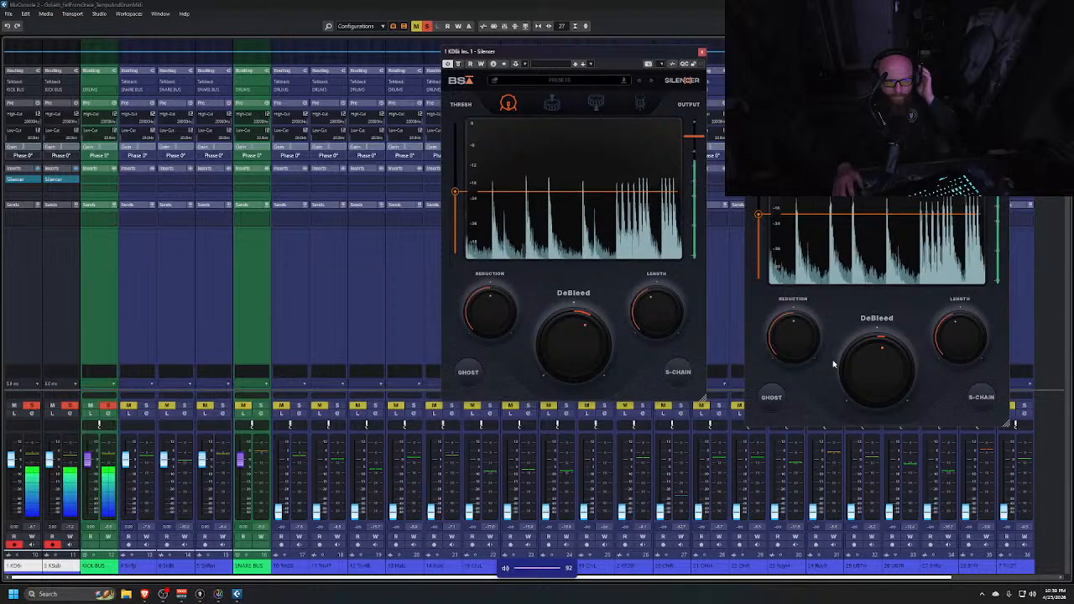
pyautogui.moveTo(835, 361)
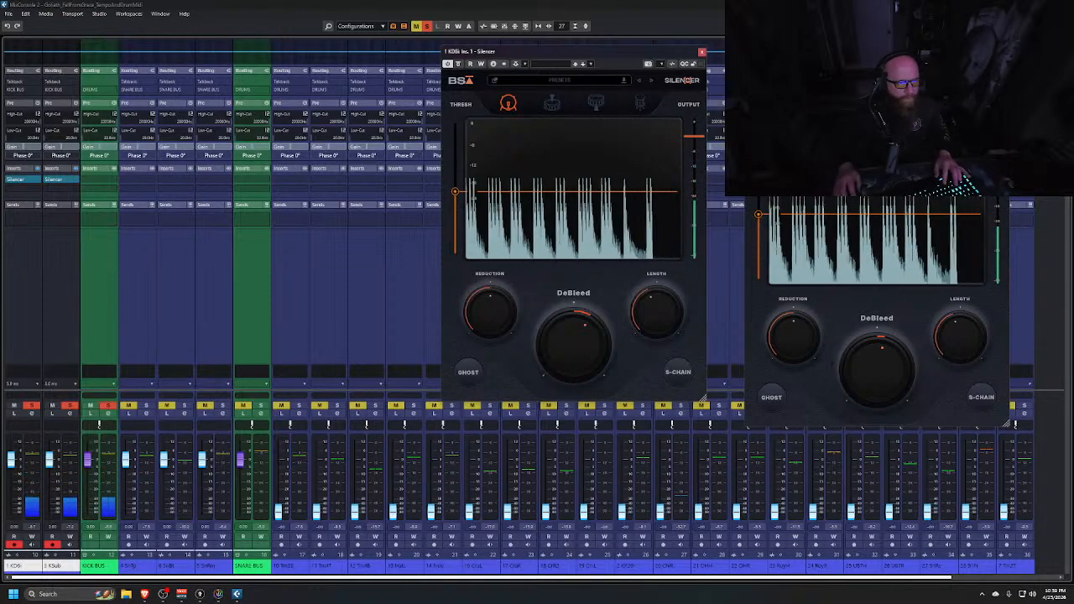
pyautogui.click(703, 52)
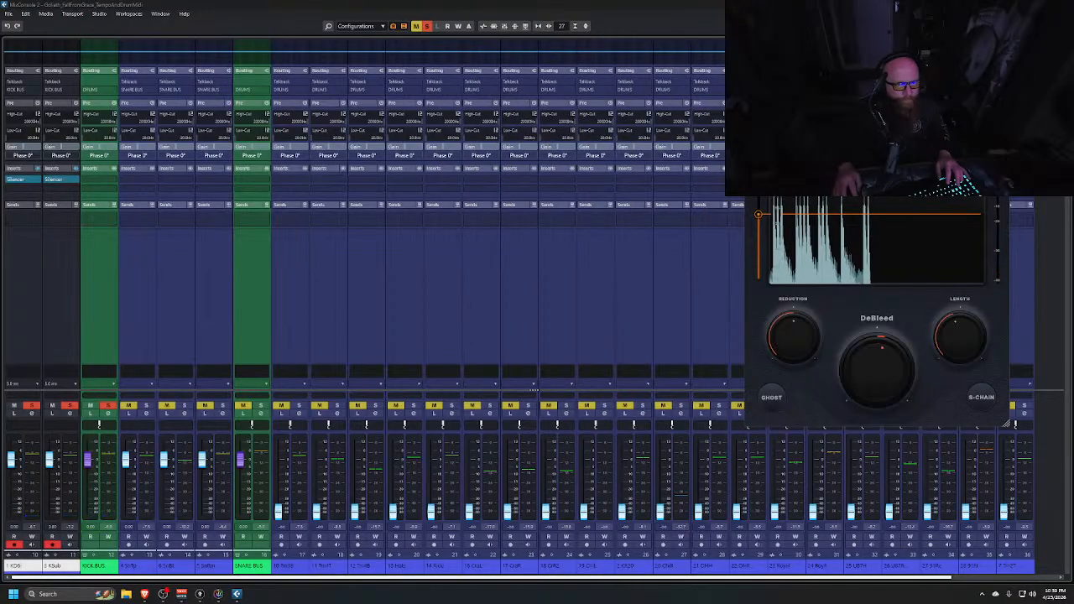
# Select and solo the SnTp, SnBt and SnBm snare channels
pyautogui.click(148, 322)
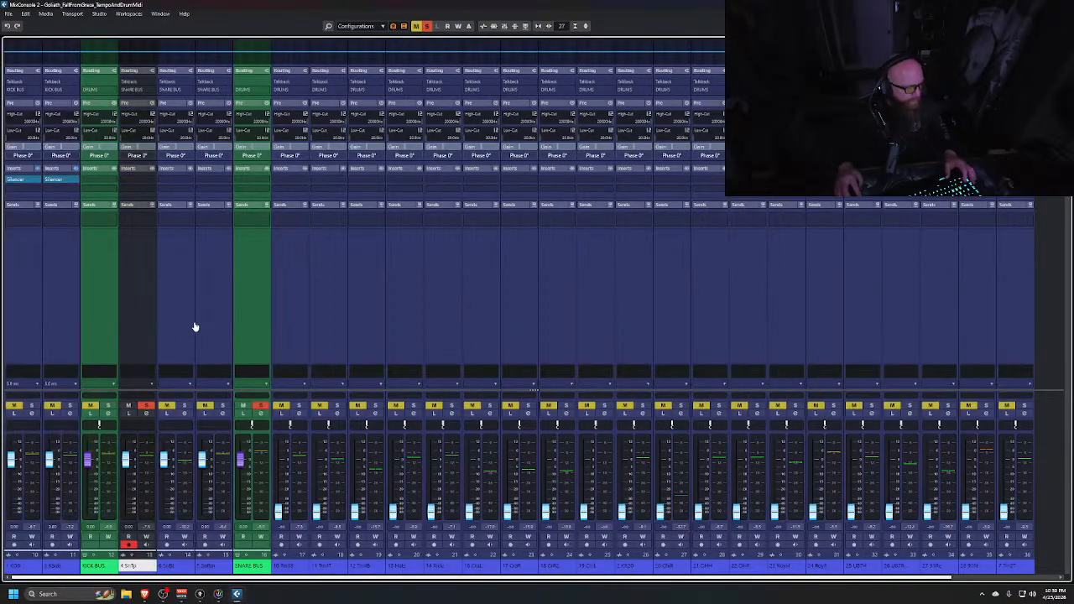
pyautogui.keyDown('shift'); pyautogui.click(203, 317); pyautogui.keyUp('shift')
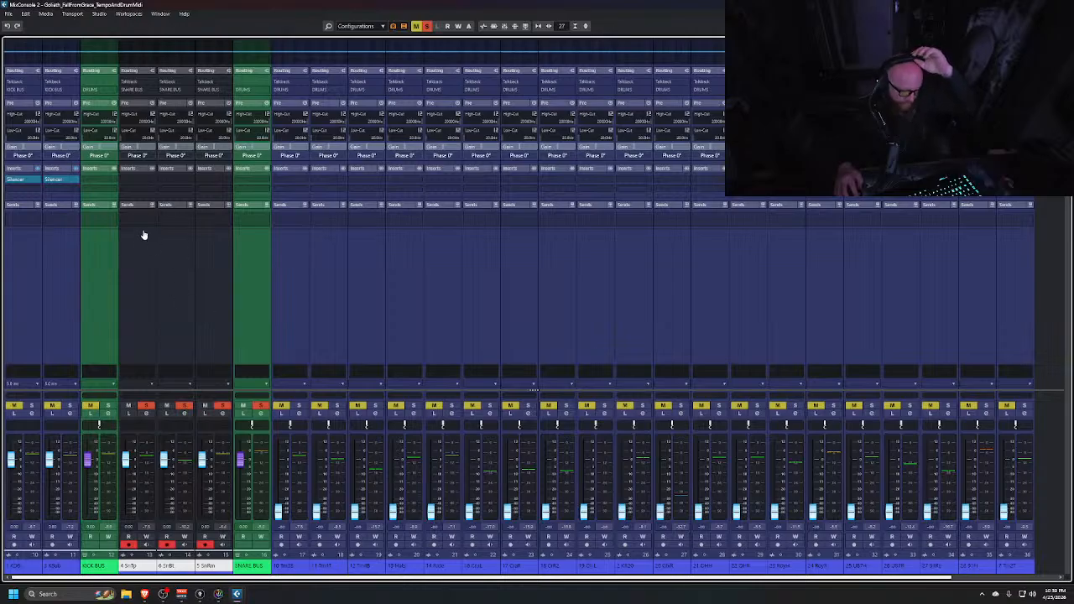
# Insert the Silencer plugin on the SnTp channel and copy it to the SnBt and SnBm channels
pyautogui.moveTo(146, 225); pyautogui.dragTo(110, 186)
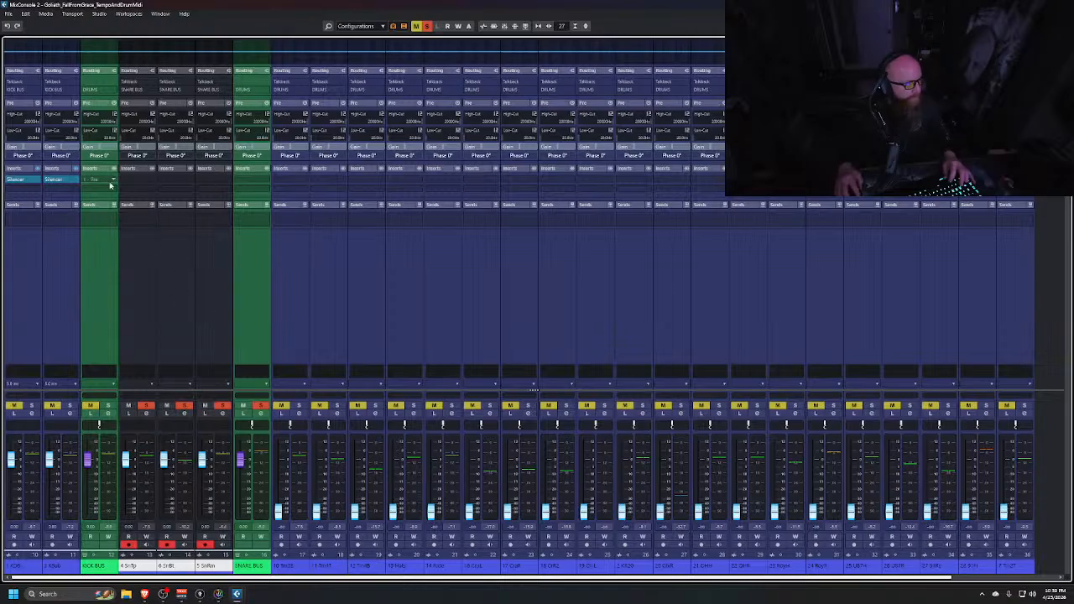
pyautogui.click(152, 182)
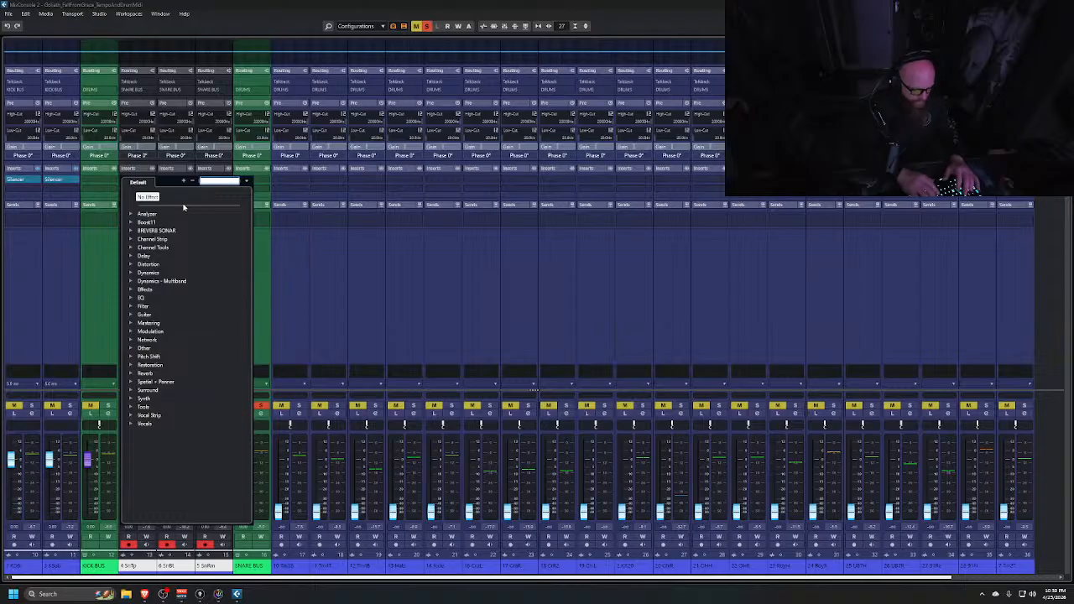
pyautogui.write('si')
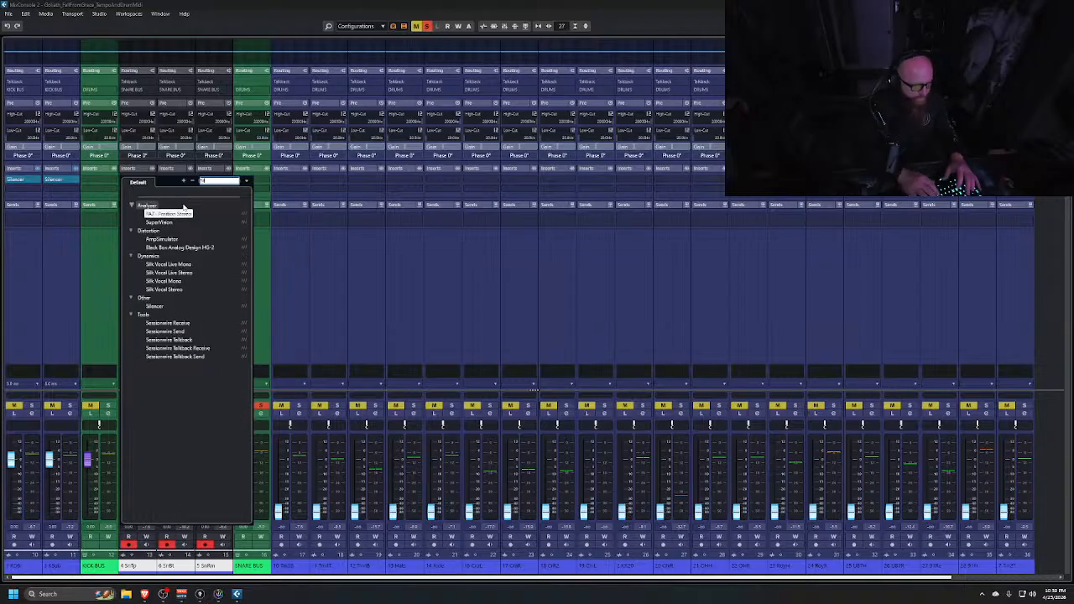
pyautogui.write('l')
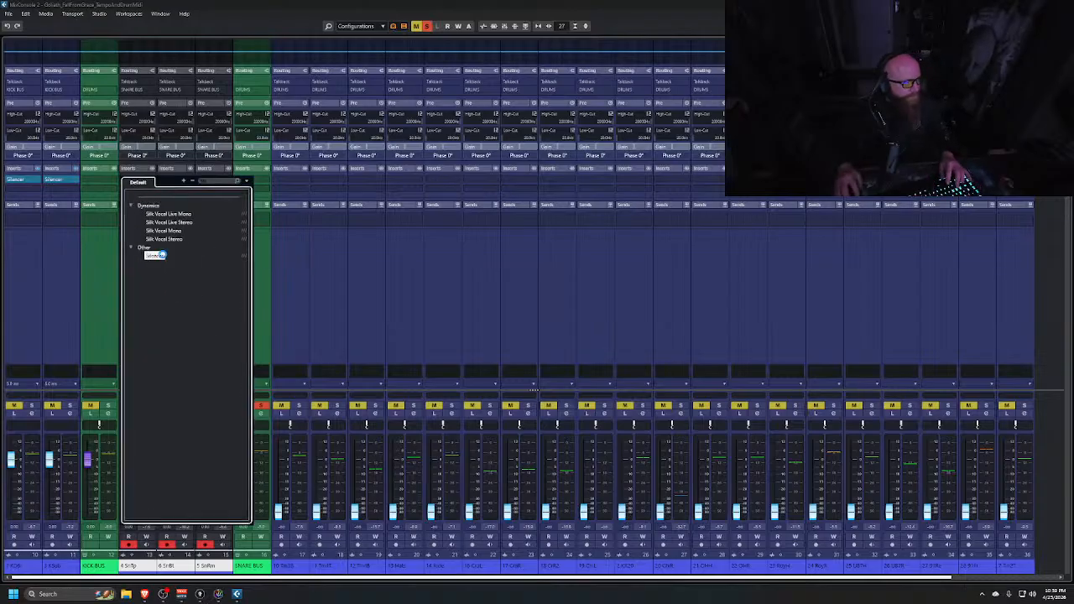
pyautogui.doubleClick(157, 255)
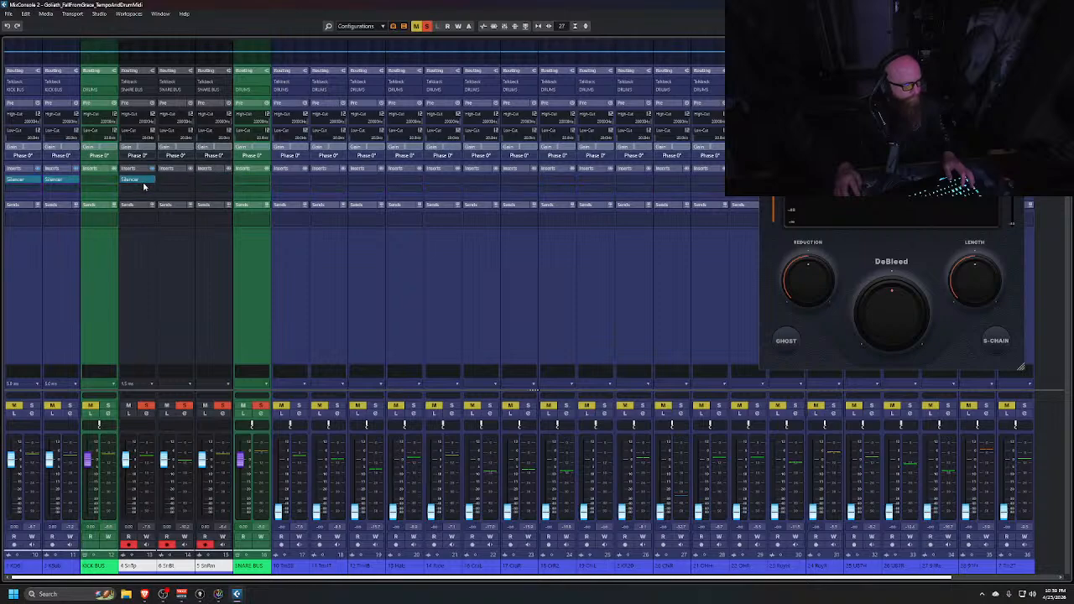
pyautogui.moveTo(145, 180); pyautogui.dragTo(210, 182)
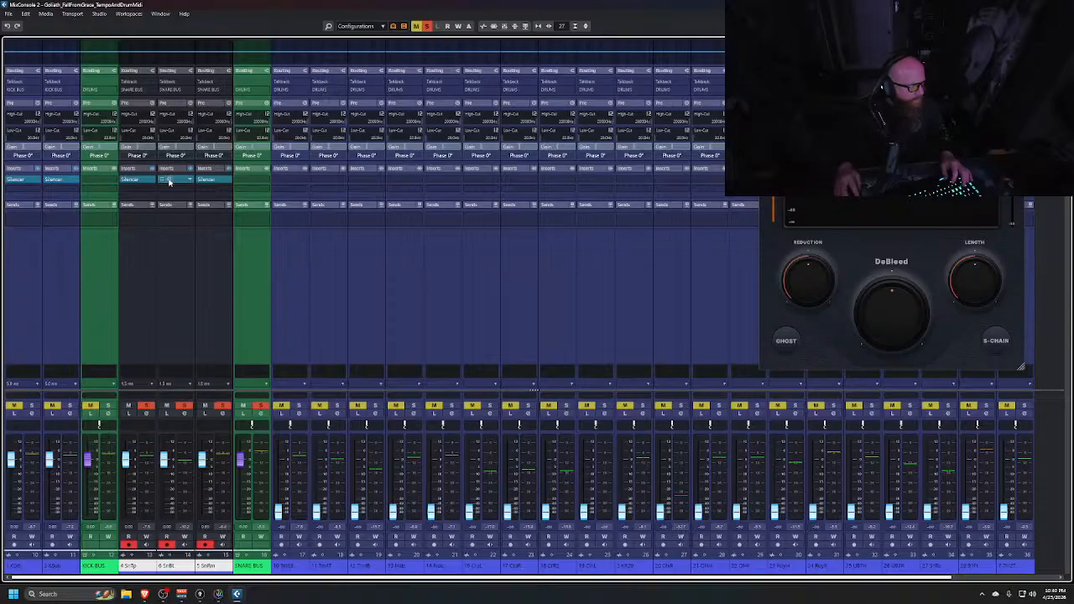
# Place the two snare Silencer windows side by side and delete the SnBm track from the project
pyautogui.moveTo(888, 25); pyautogui.dragTo(384, 100)
pyautogui.moveTo(1034, 95); pyautogui.dragTo(633, 99)
pyautogui.hotkey('alt', 'Tab')
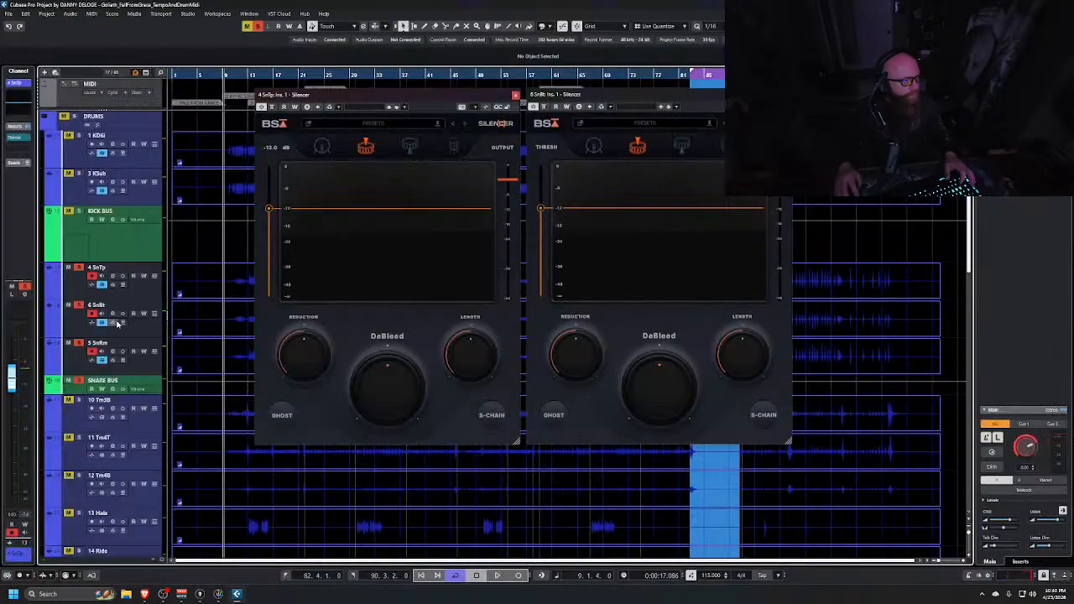
pyautogui.click(141, 371)
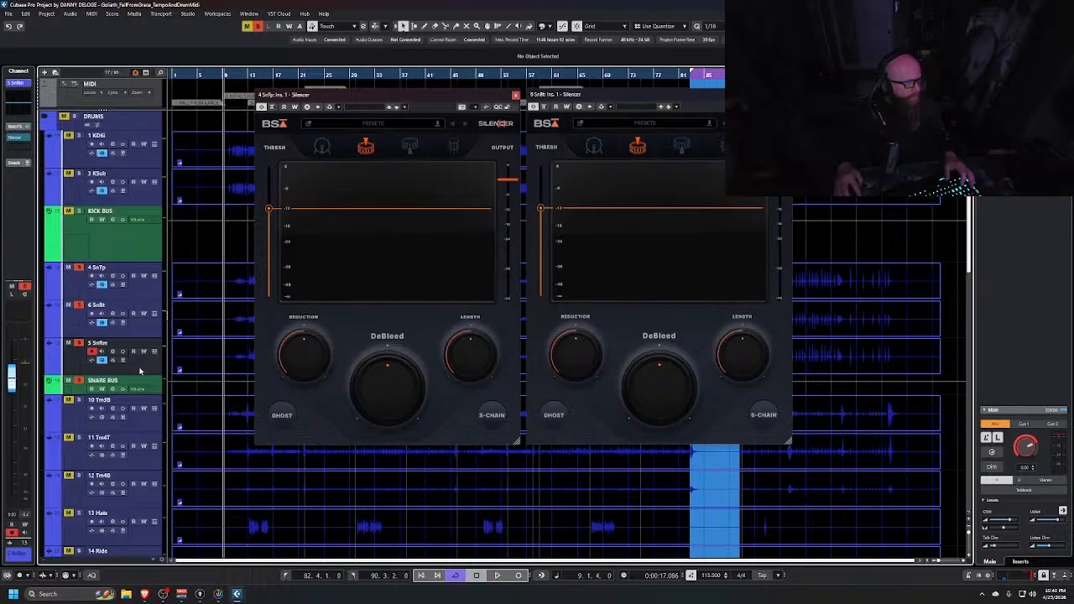
pyautogui.rightClick(141, 370)
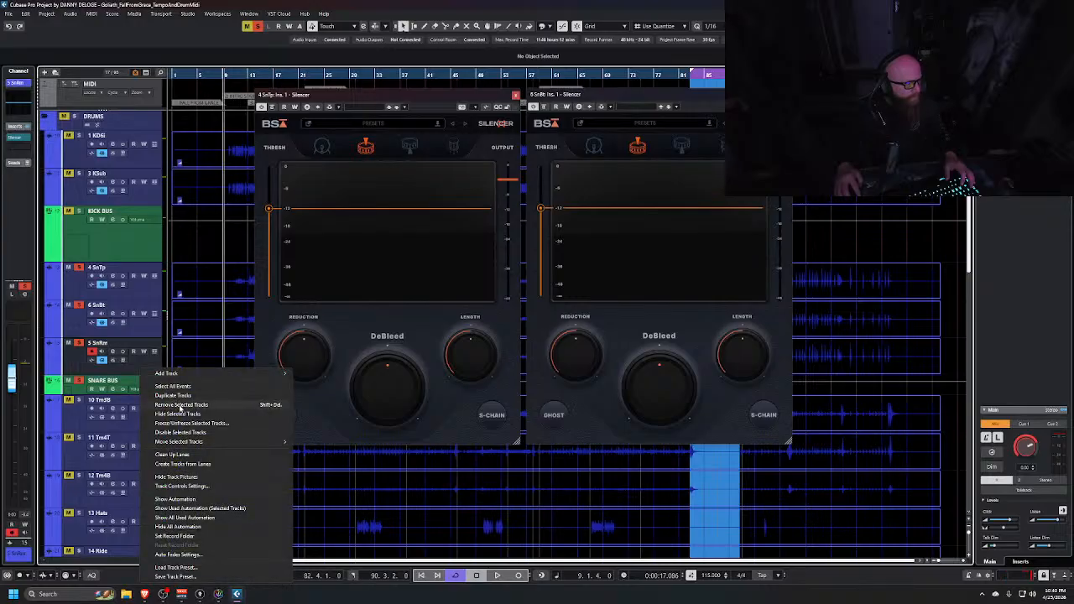
pyautogui.click(180, 405)
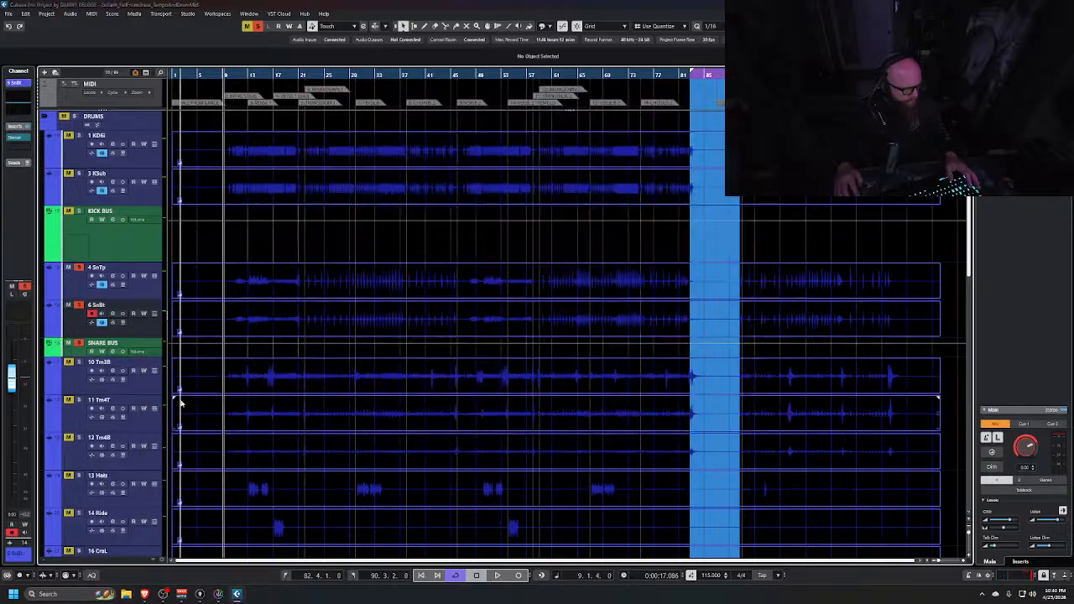
# Lower the Silencer thresholds on SnTp and SnBt, then close both Silencer windows
pyautogui.hotkey('alt', 'Tab')
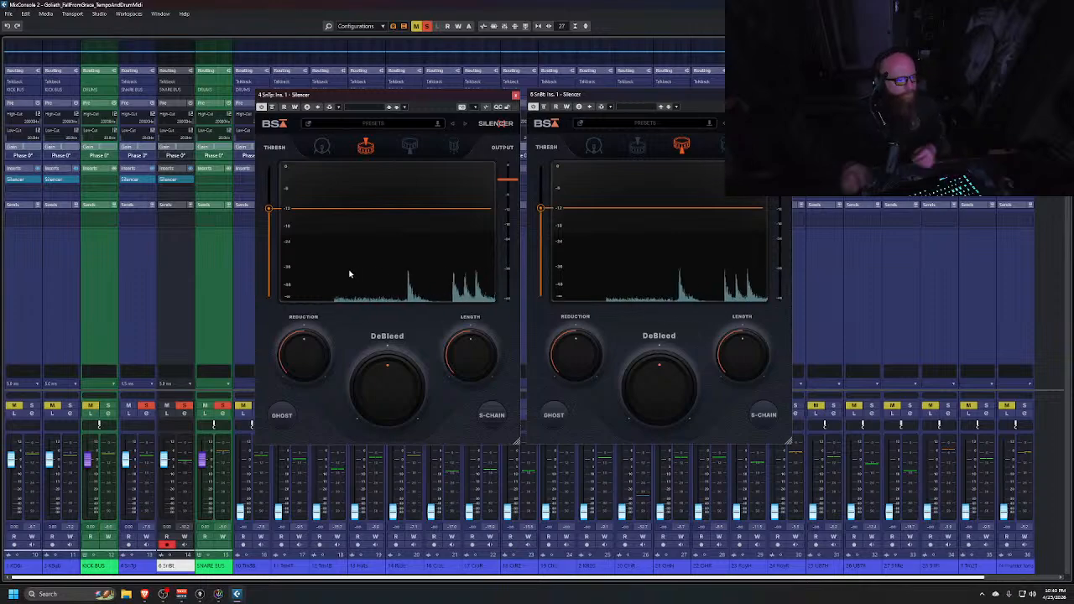
pyautogui.moveTo(269, 208); pyautogui.dragTo(268, 249)
pyautogui.moveTo(540, 208); pyautogui.dragTo(541, 250)
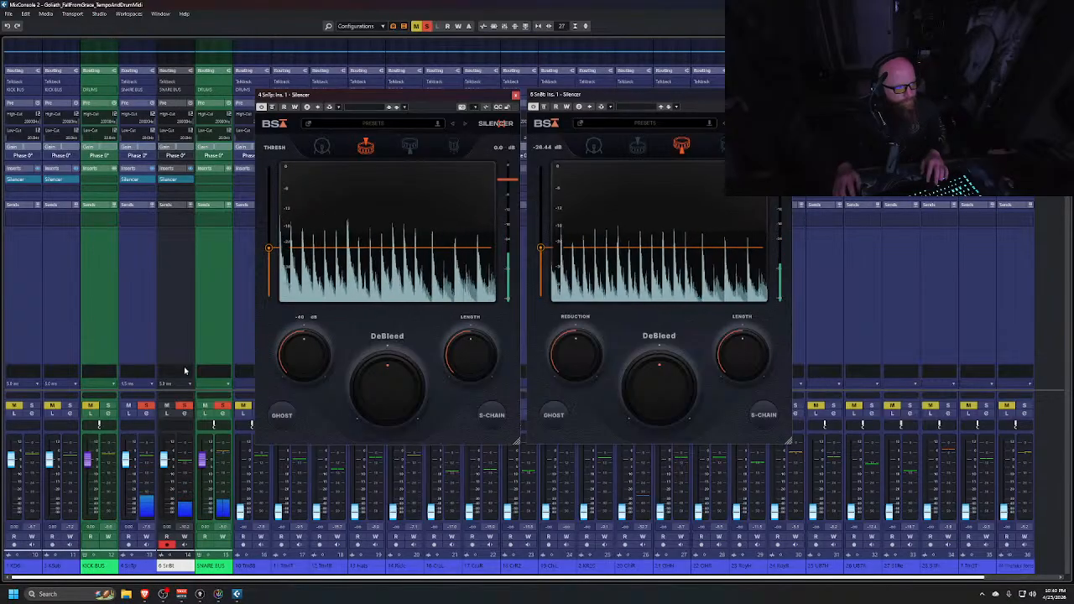
pyautogui.click(495, 26)
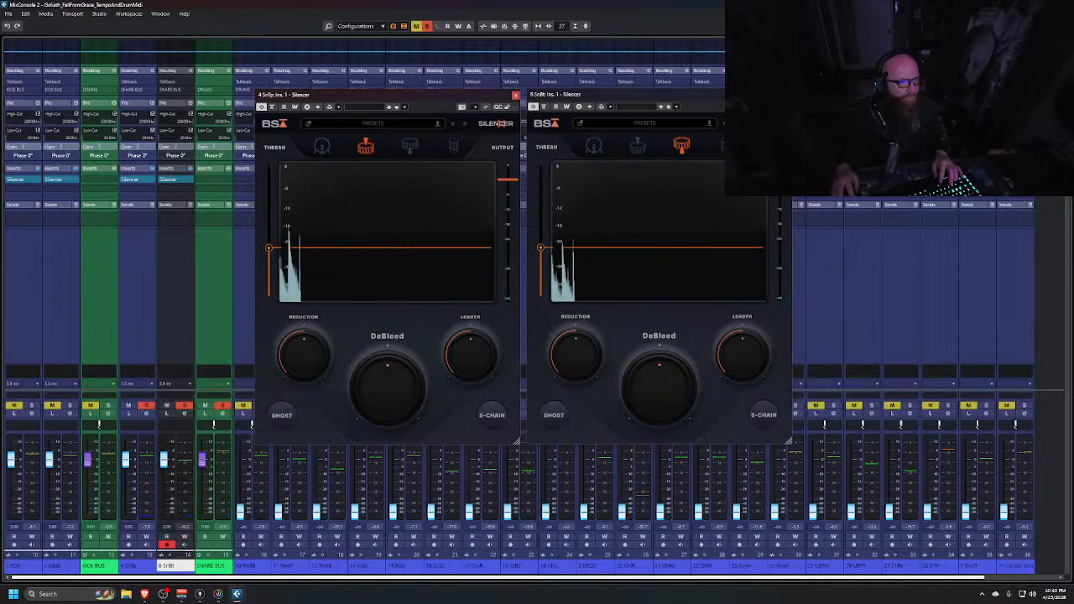
pyautogui.click(786, 95)
pyautogui.click(516, 95)
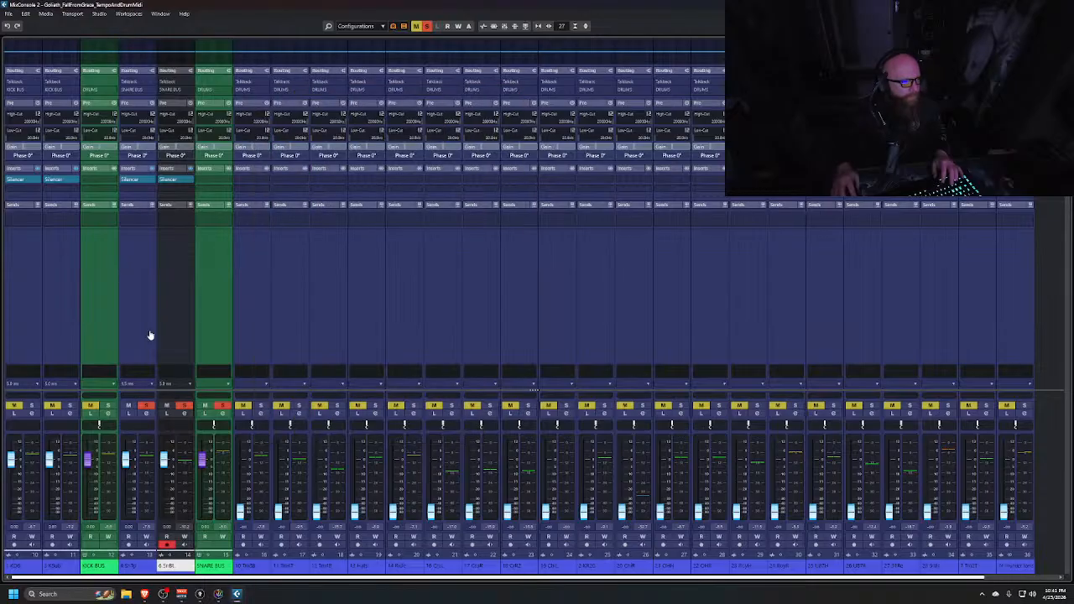
# Select KSub, open its EQ, and audition the kicks with only KSub soloed
pyautogui.click(69, 310)
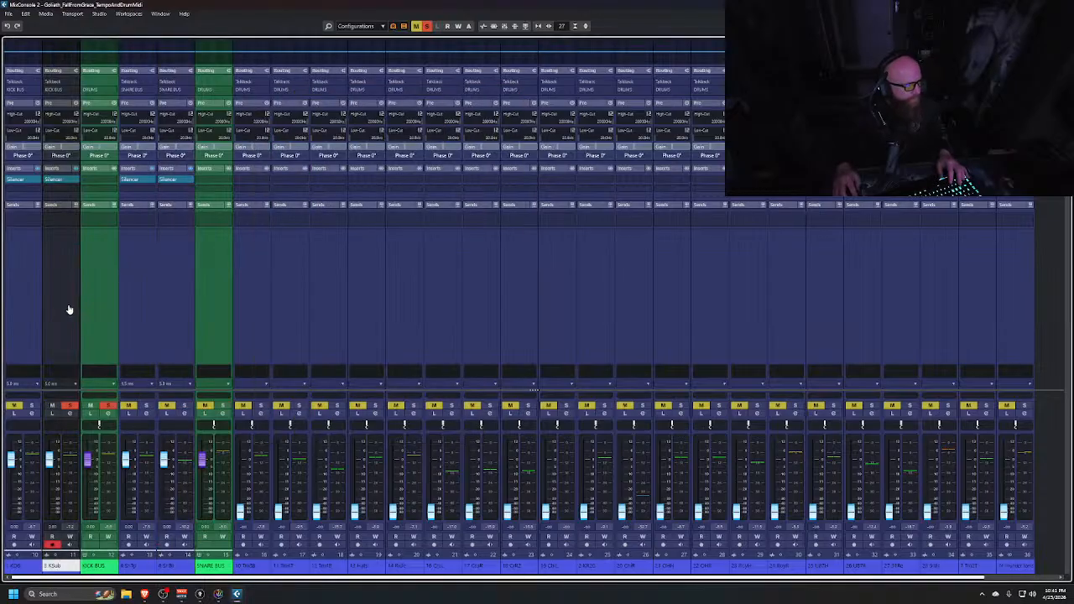
pyautogui.click(94, 303)
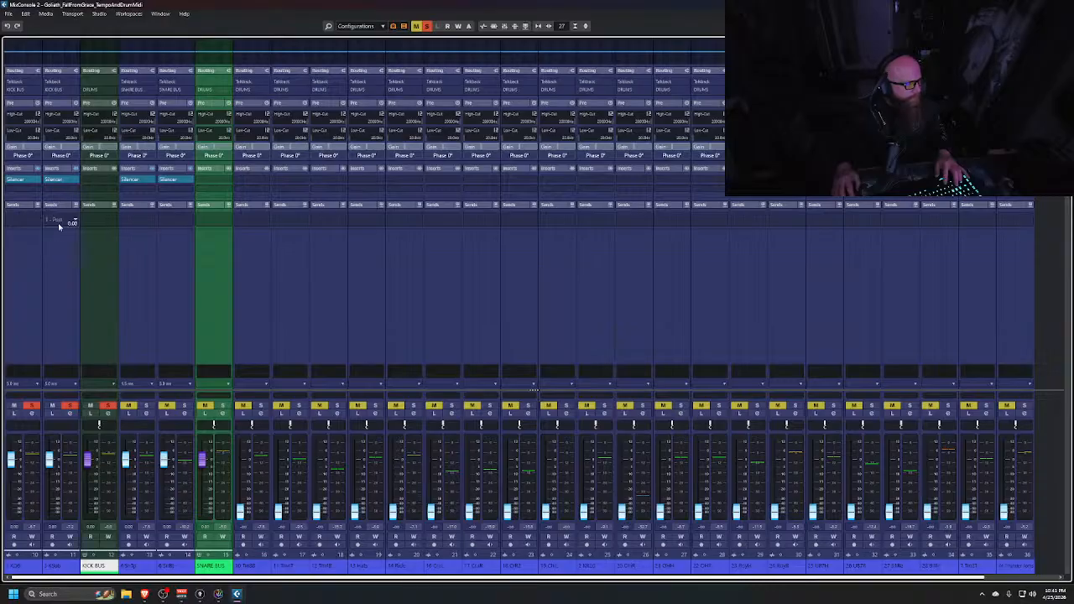
pyautogui.click(57, 63)
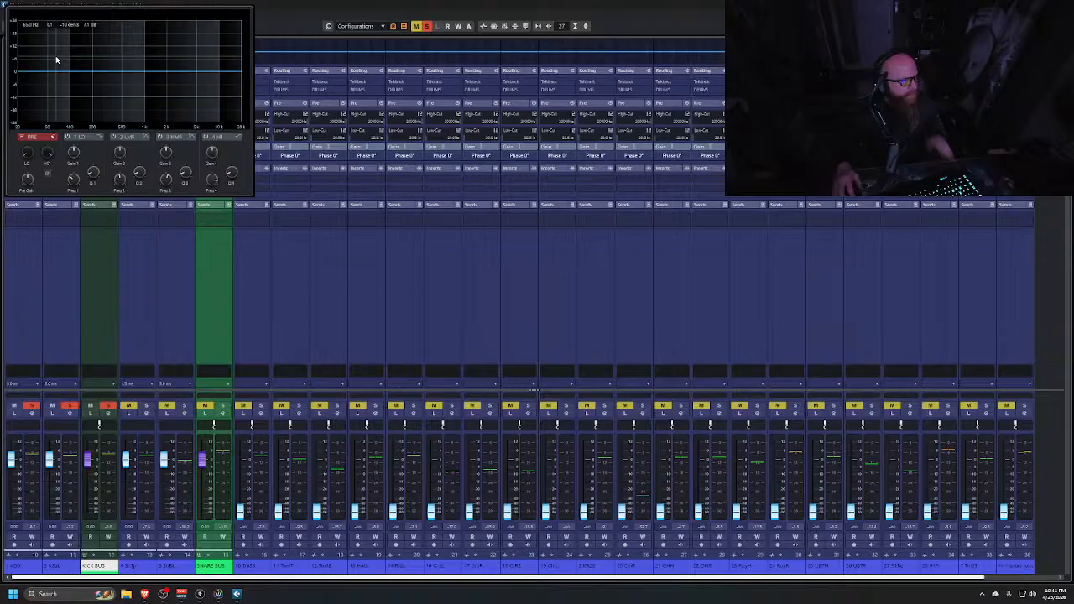
pyautogui.press('space')
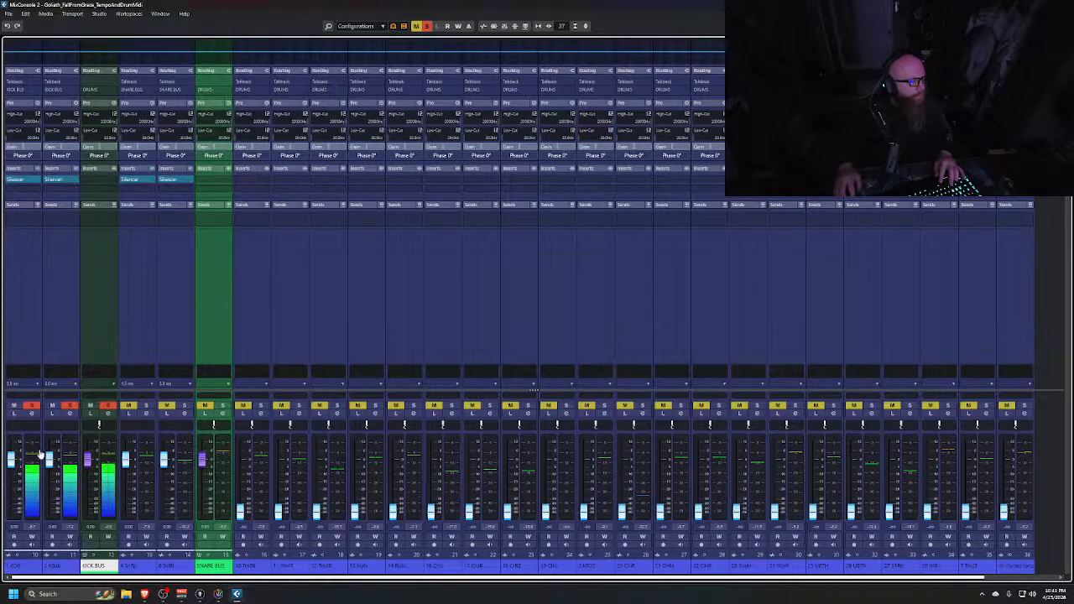
pyautogui.click(31, 406)
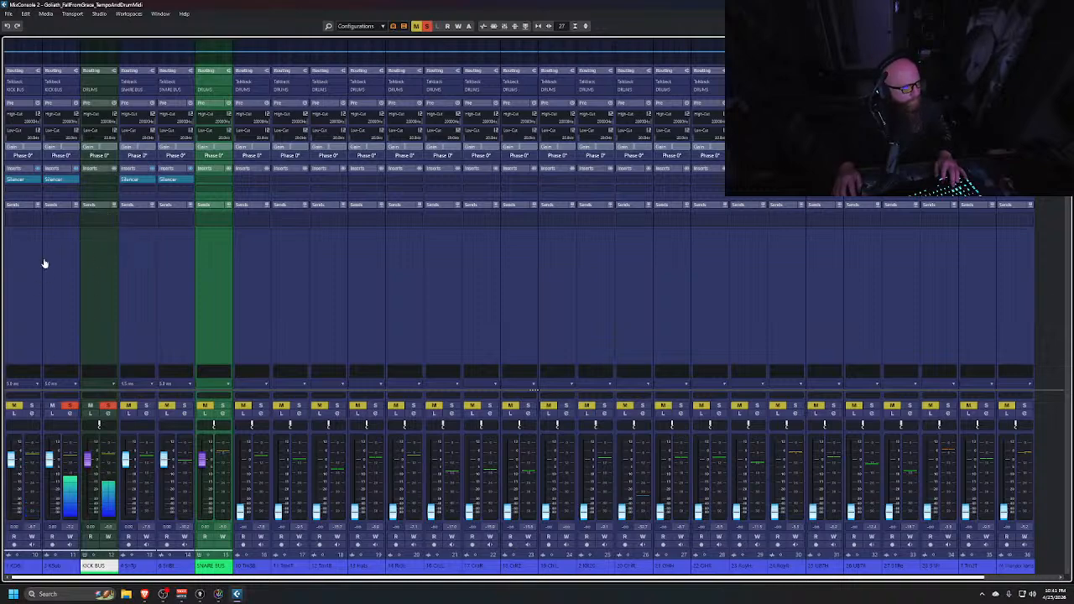
# Enable KSub's high-cut filter and set its slope to 36 dB/Oct
pyautogui.click(47, 114)
pyautogui.click(77, 115)
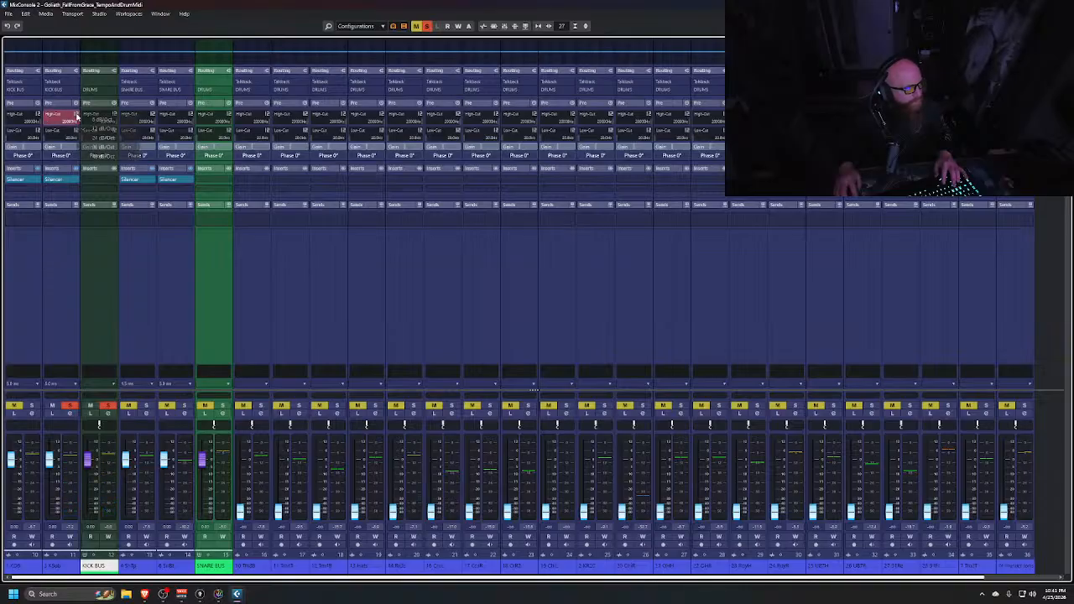
pyautogui.click(104, 149)
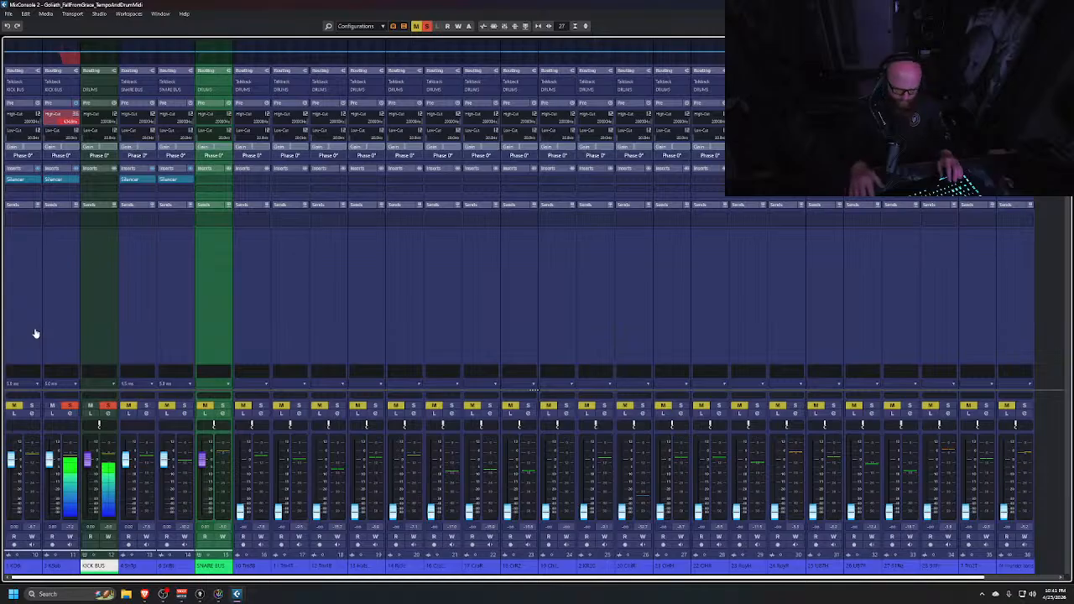
# Unsolo all channels and toggle KSub's high-cut filter off and on to compare
pyautogui.hotkey('shift', 's')
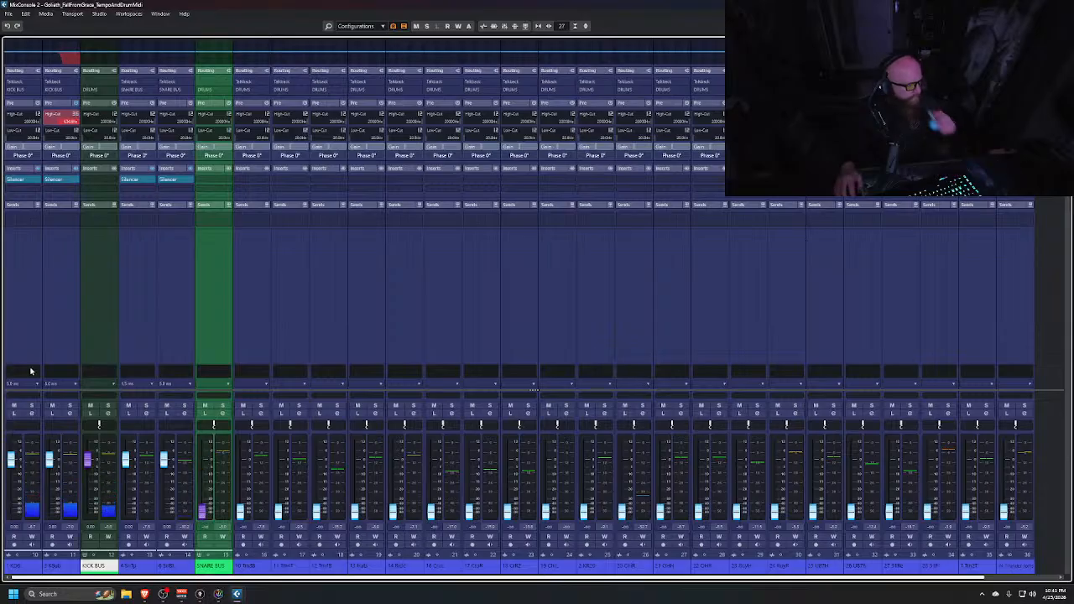
pyautogui.click(48, 115)
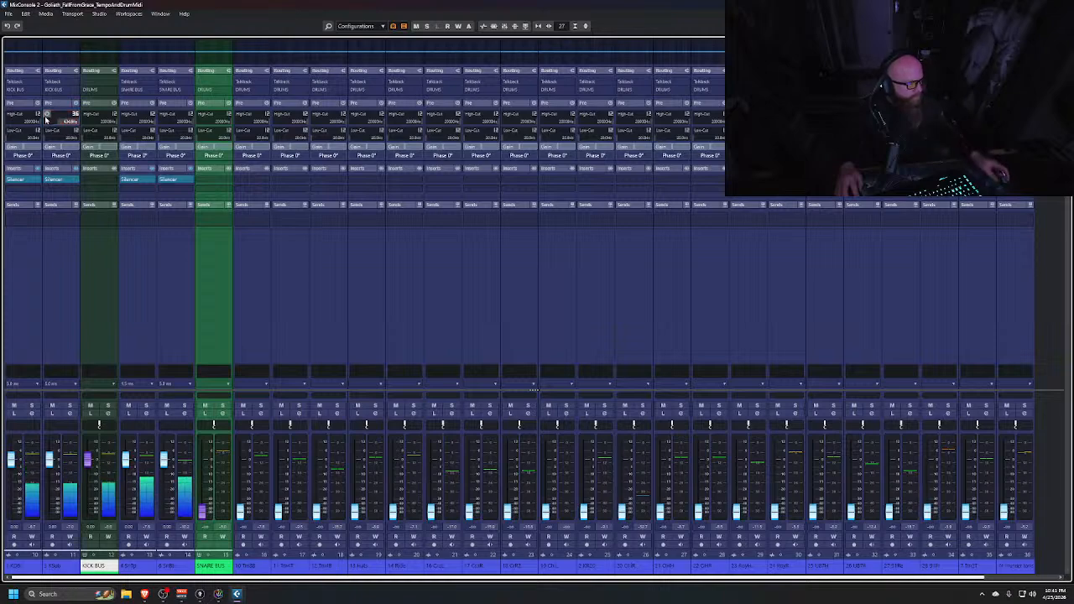
pyautogui.click(48, 115)
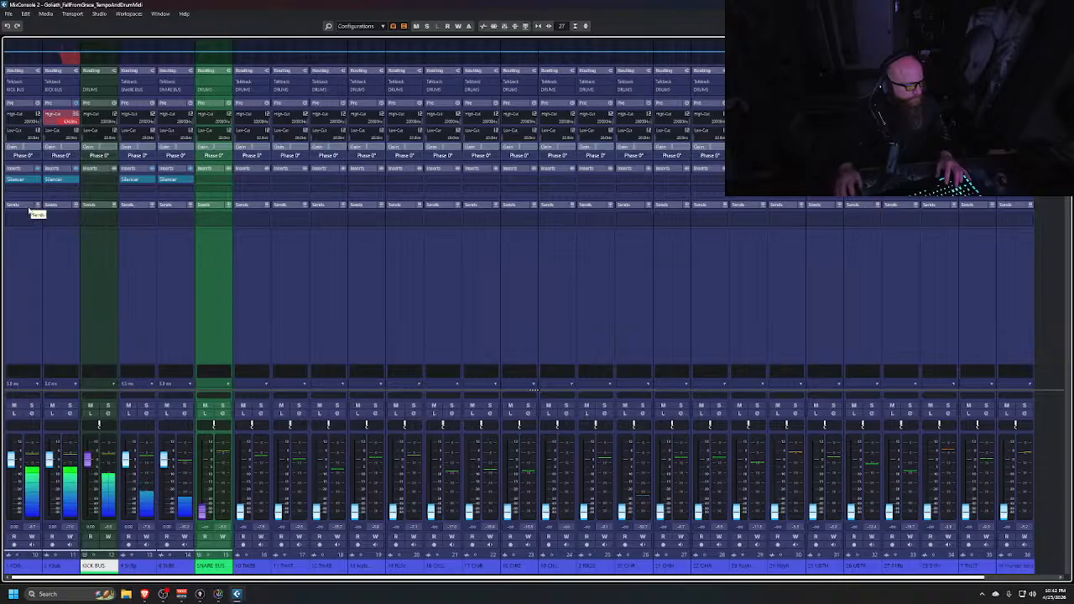
pyautogui.keyDown('ctrl'); pyautogui.click(200, 512); pyautogui.keyUp('ctrl')
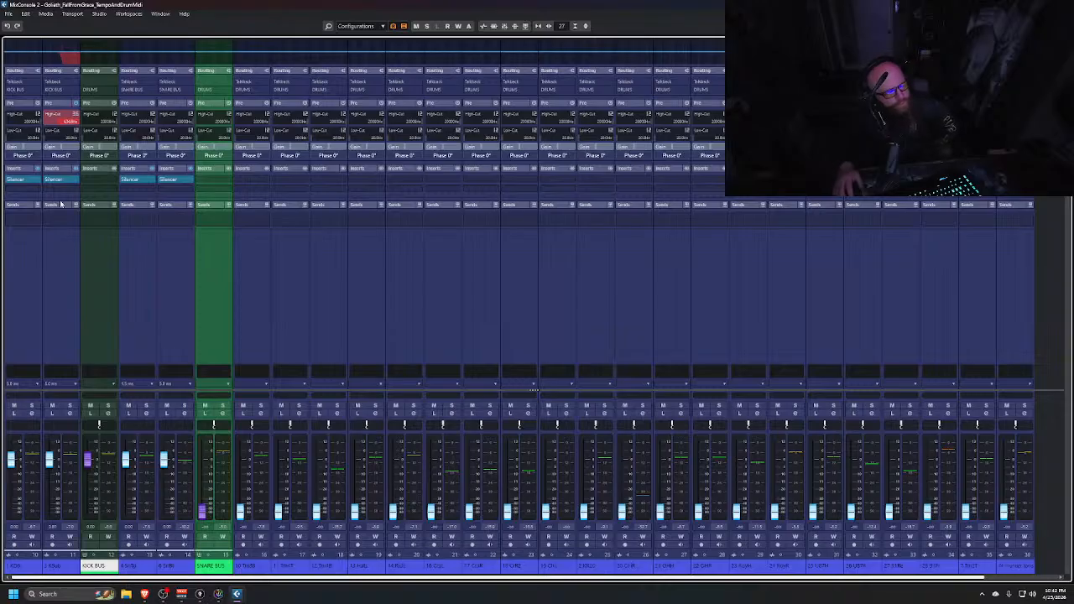
# Insert SSL EV2 Channel Mono on the KICK BUS channel
pyautogui.click(124, 183)
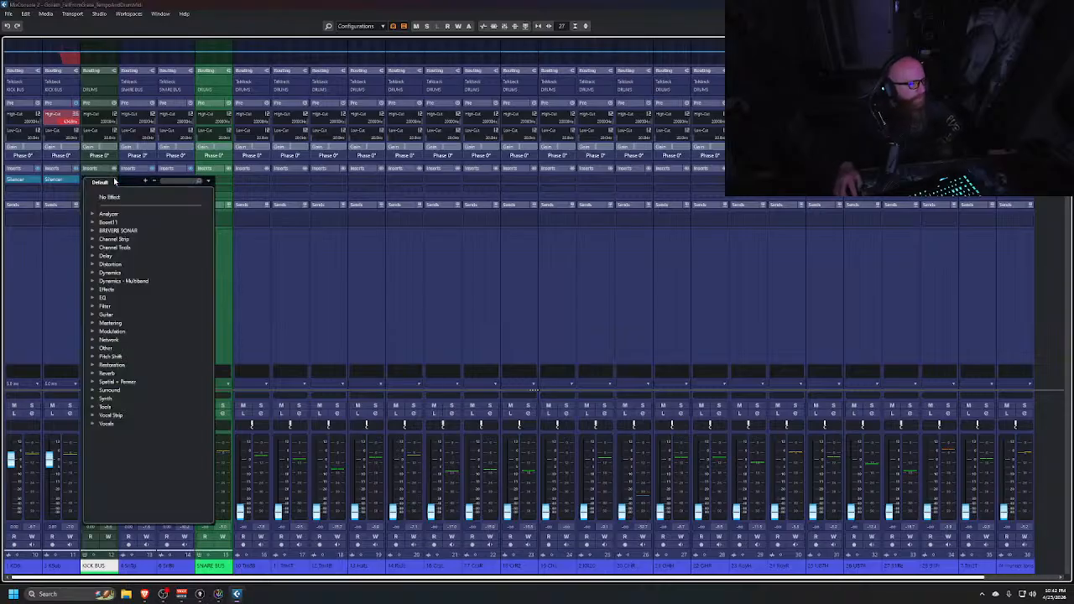
pyautogui.click(94, 239)
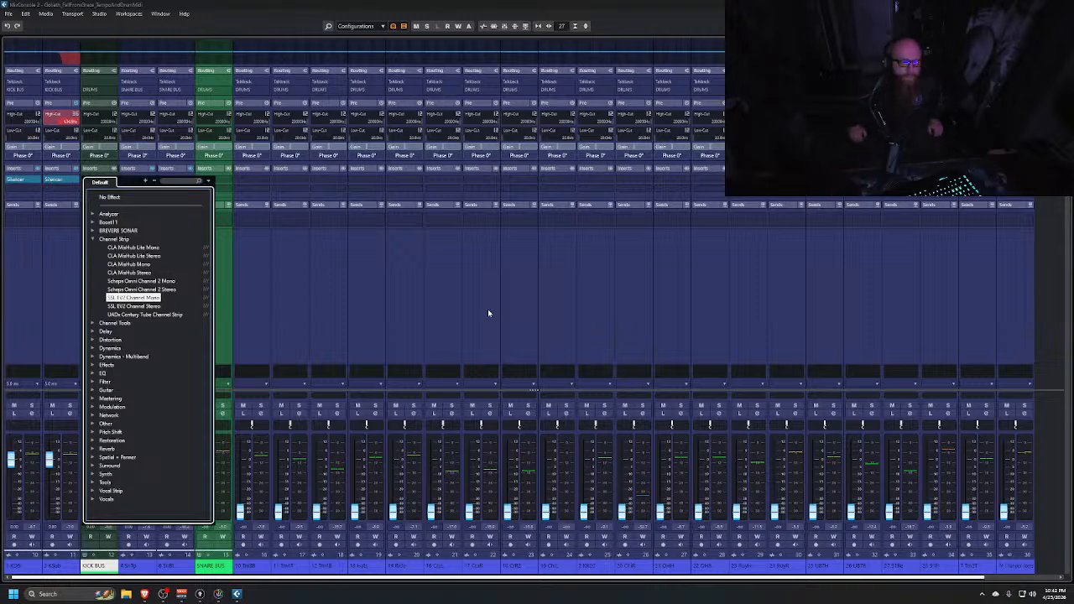
pyautogui.press('Return')
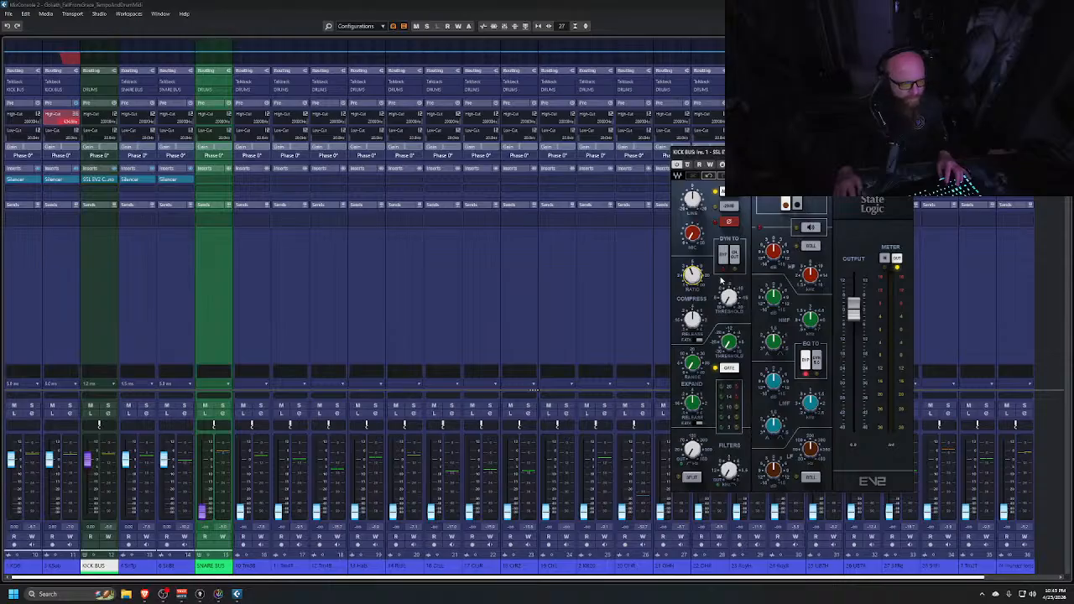
# Play the song while toggling the SSL EV2 plugin's bypass to compare, then close its window
pyautogui.press('space')
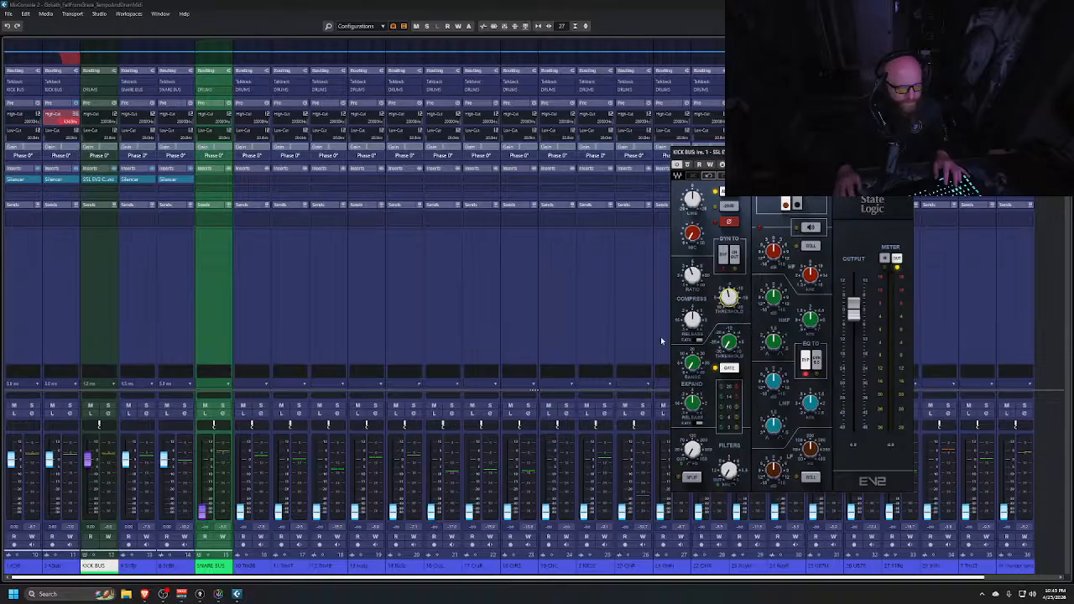
pyautogui.click(688, 164)
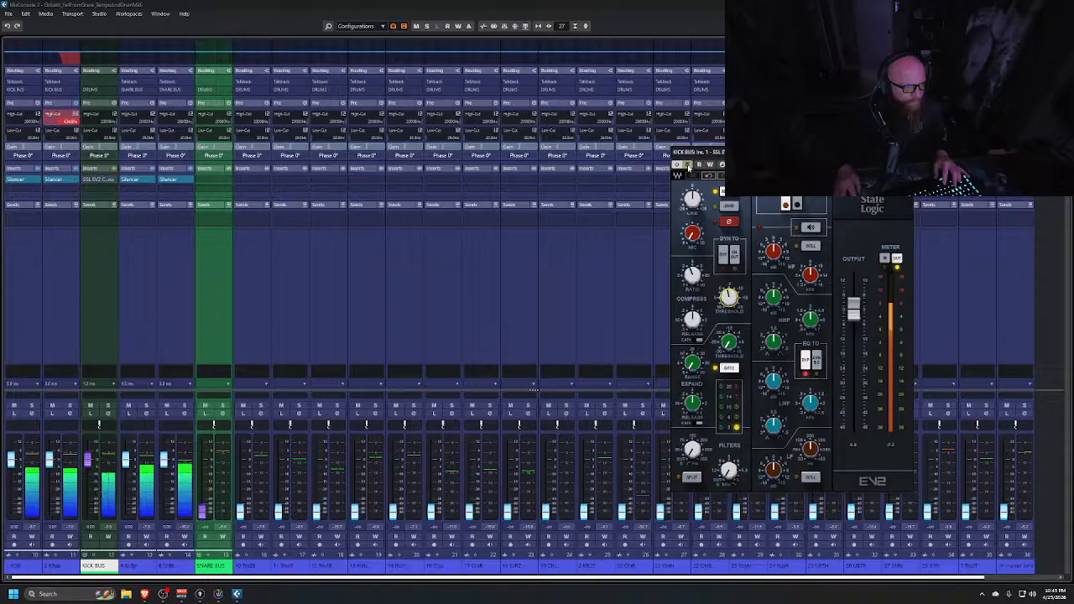
pyautogui.click(688, 164)
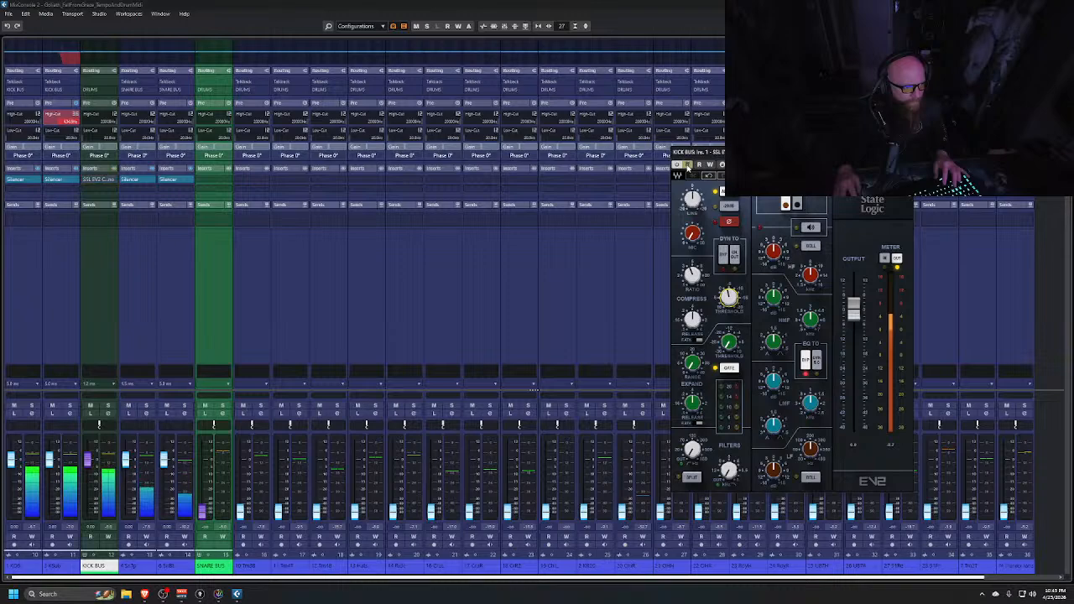
pyautogui.click(688, 164)
pyautogui.click(688, 165)
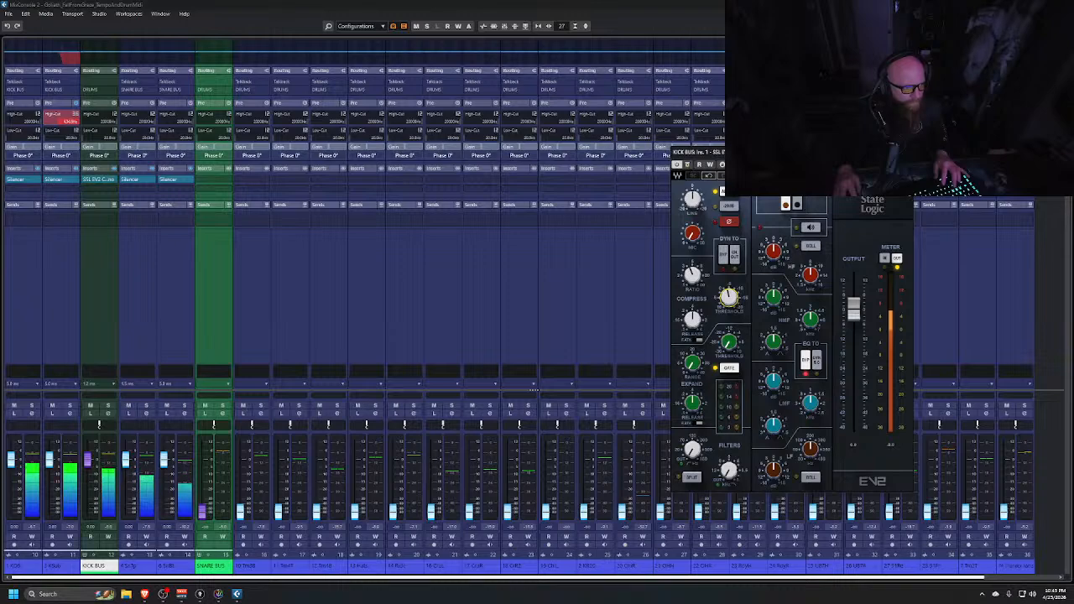
pyautogui.press('space')
pyautogui.click(906, 152)
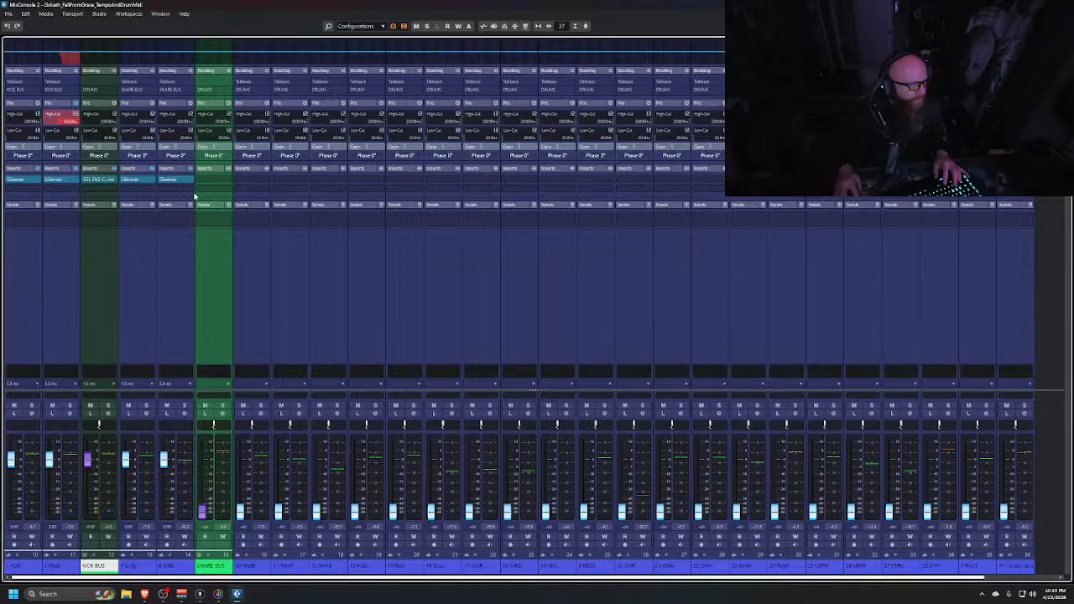
# Replace the KICK BUS's first insert with the UADx Pultec EQP-1A EQ and move its window aside
pyautogui.click(114, 182)
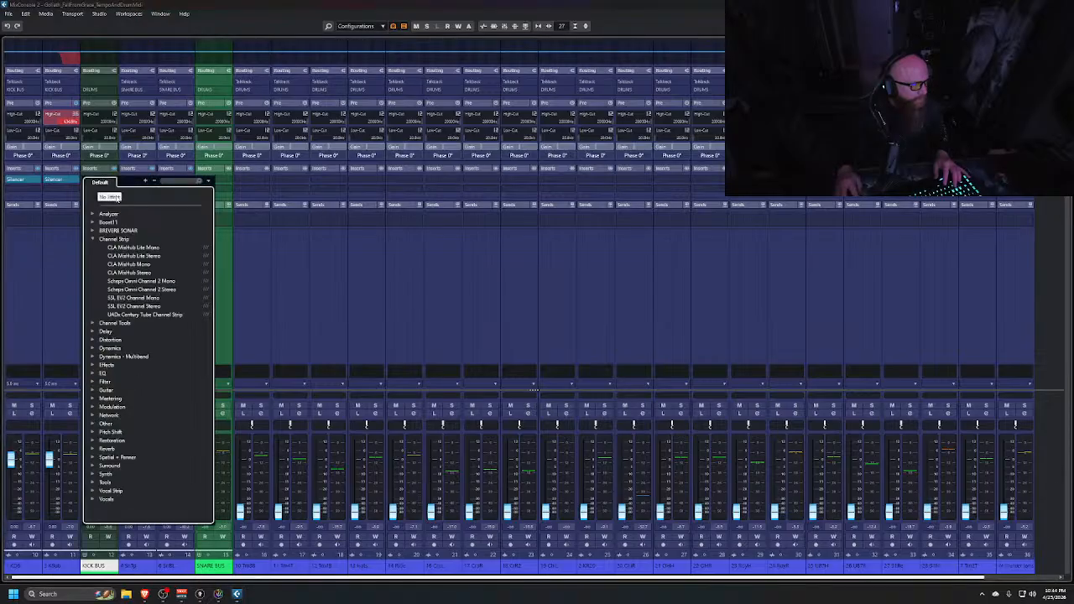
pyautogui.click(112, 240)
pyautogui.click(114, 182)
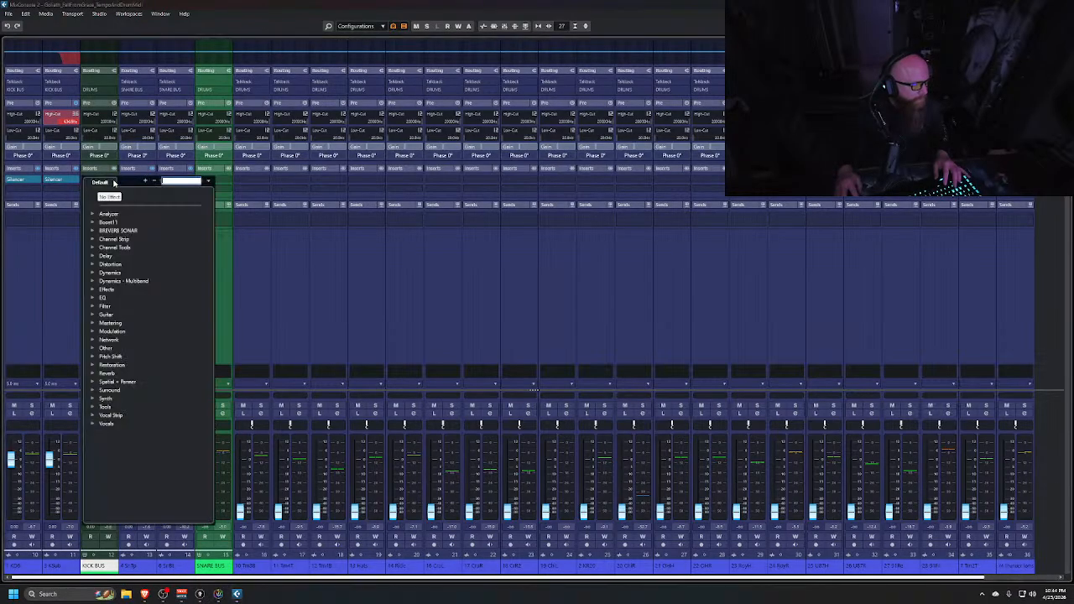
pyautogui.click(93, 297)
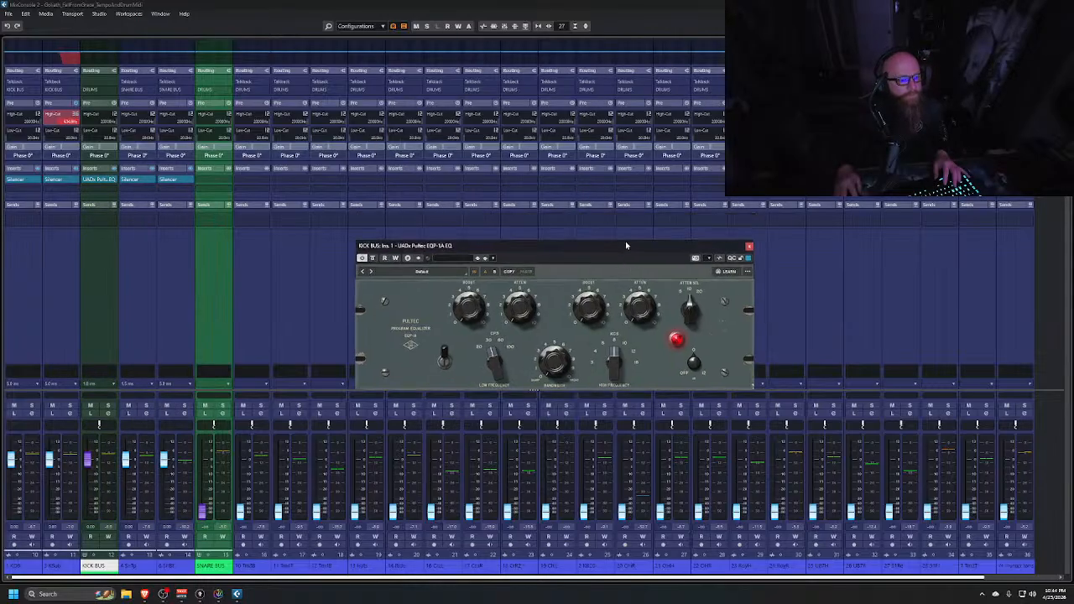
pyautogui.moveTo(625, 241); pyautogui.dragTo(771, 242)
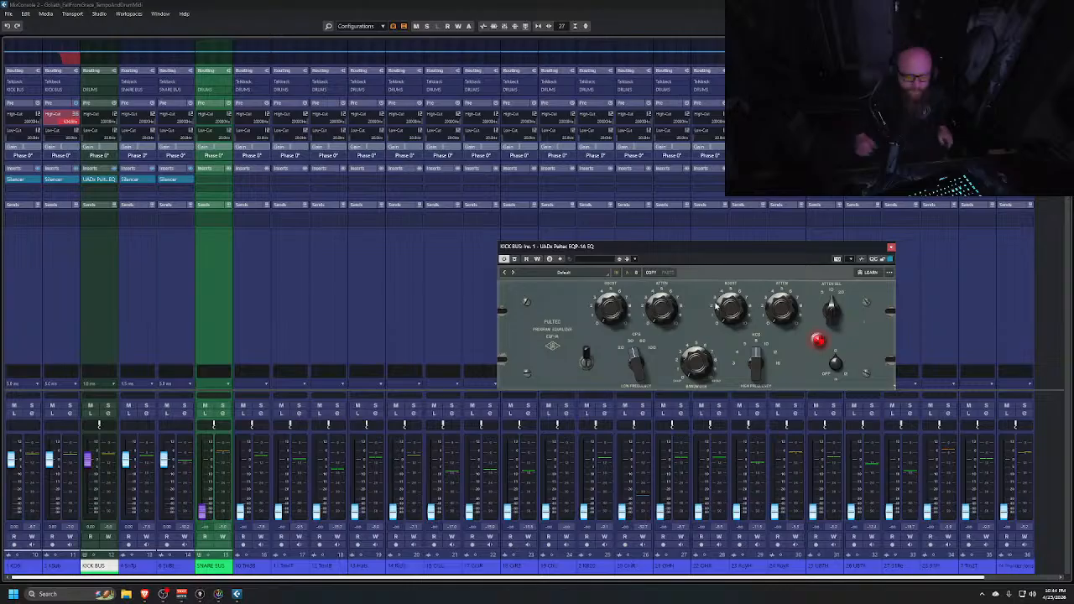
# Insert FabFilter Pro-Q 4 in the KICK BUS's second insert slot, open it, and arrange both plugin windows
pyautogui.click(115, 189)
pyautogui.click(94, 307)
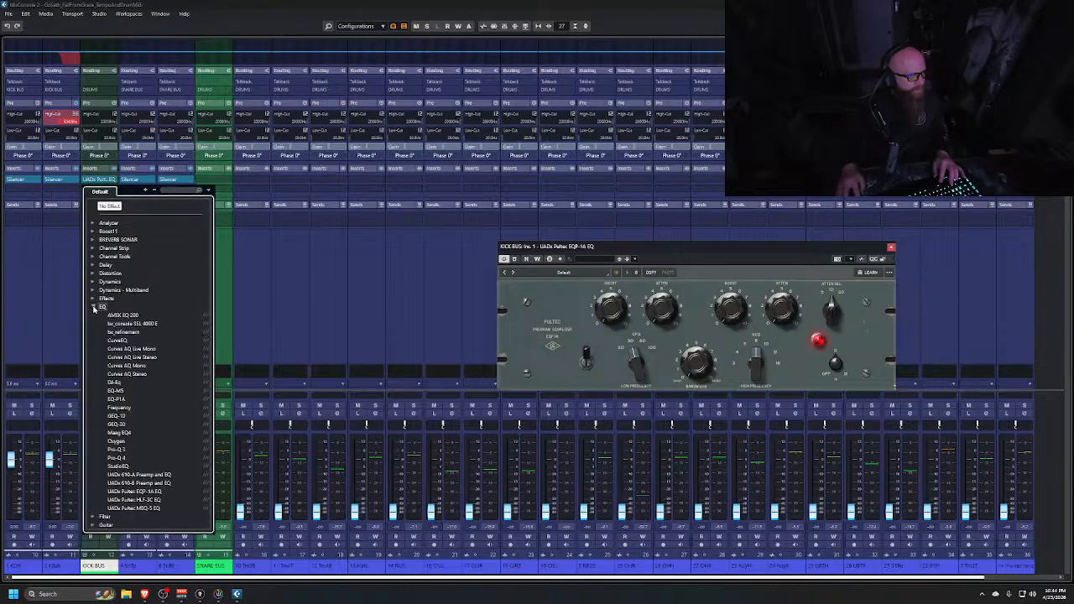
pyautogui.click(117, 458)
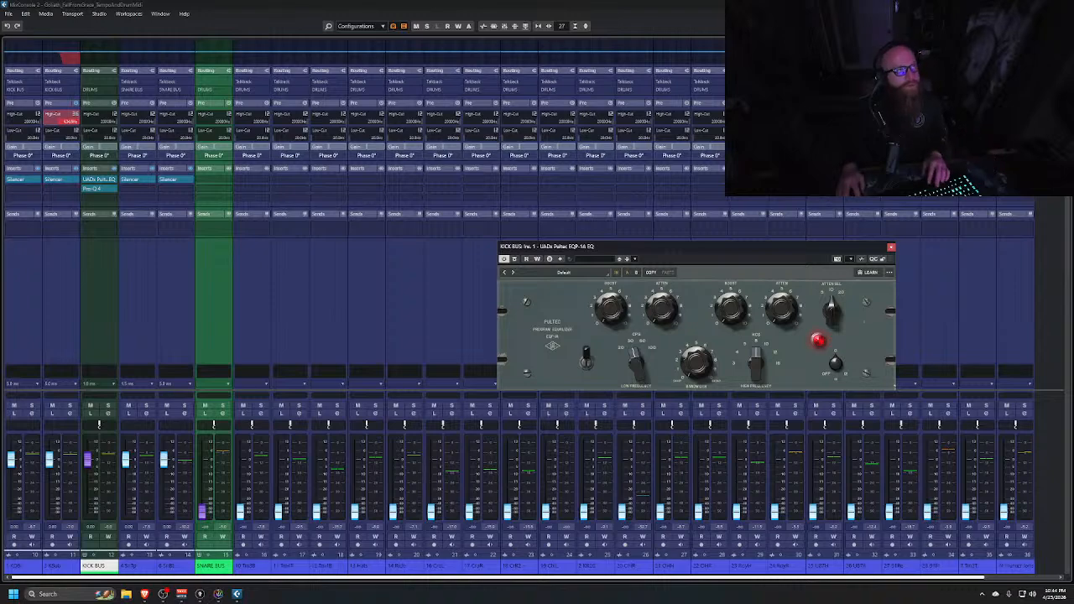
pyautogui.click(98, 189)
pyautogui.moveTo(492, 55); pyautogui.dragTo(530, 177)
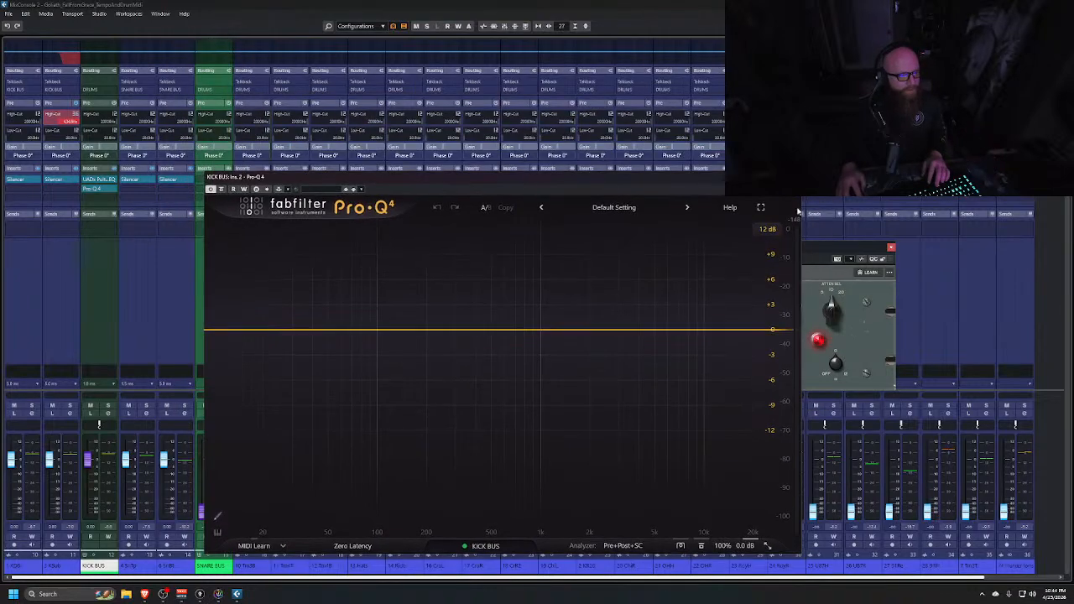
pyautogui.moveTo(702, 178); pyautogui.dragTo(560, 151)
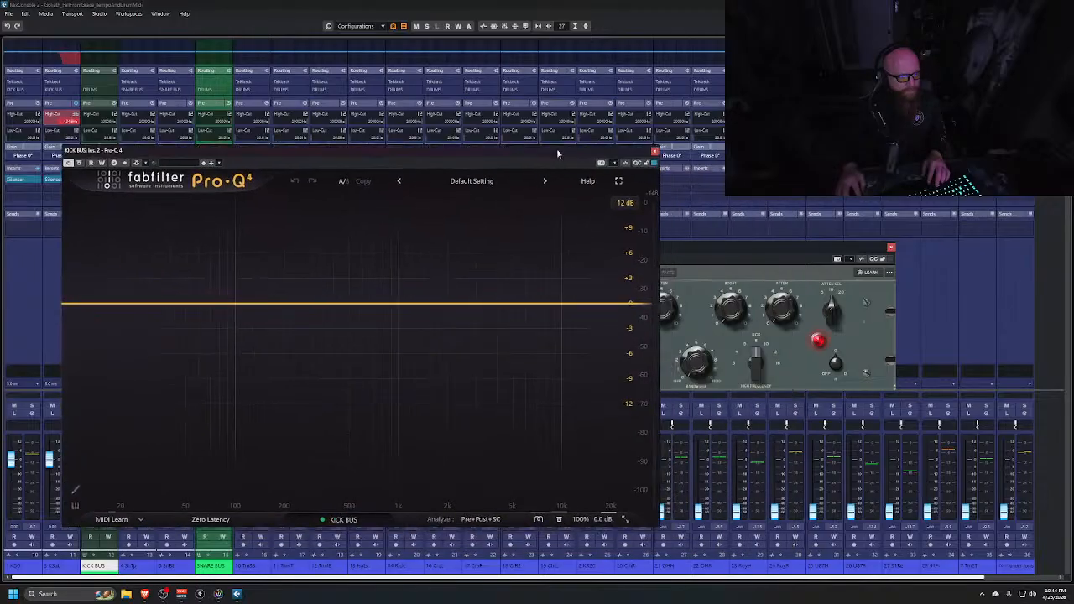
pyautogui.click(749, 241)
pyautogui.moveTo(744, 244); pyautogui.dragTo(875, 47)
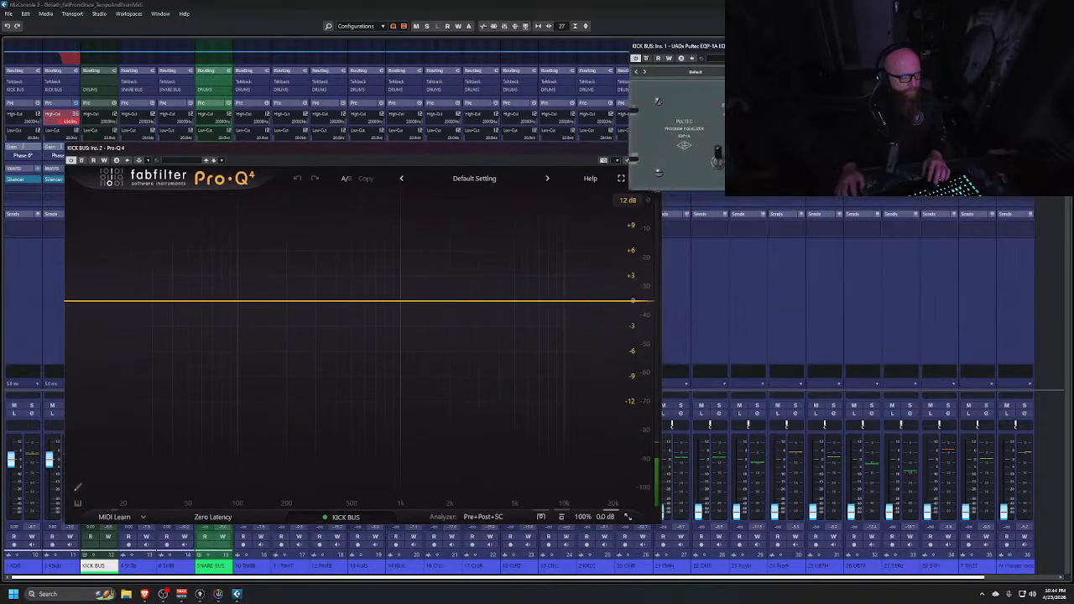
# Play the song and add a narrow Pro-Q 4 bell boost at about 61.5 Hz of about +2.8 dB
pyautogui.press('space')
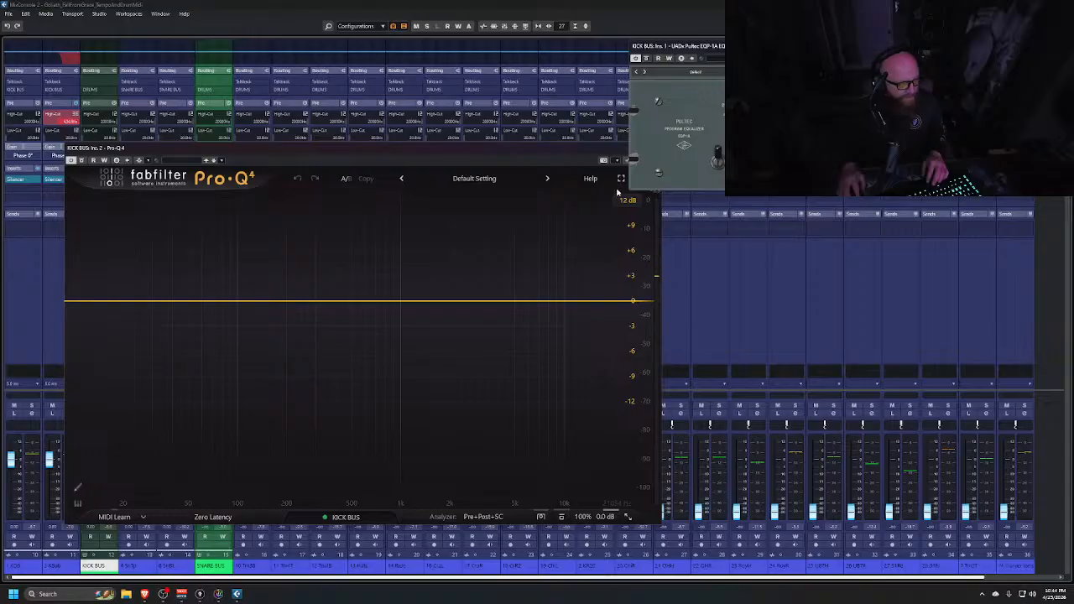
pyautogui.click(202, 302)
pyautogui.doubleClick(202, 302)
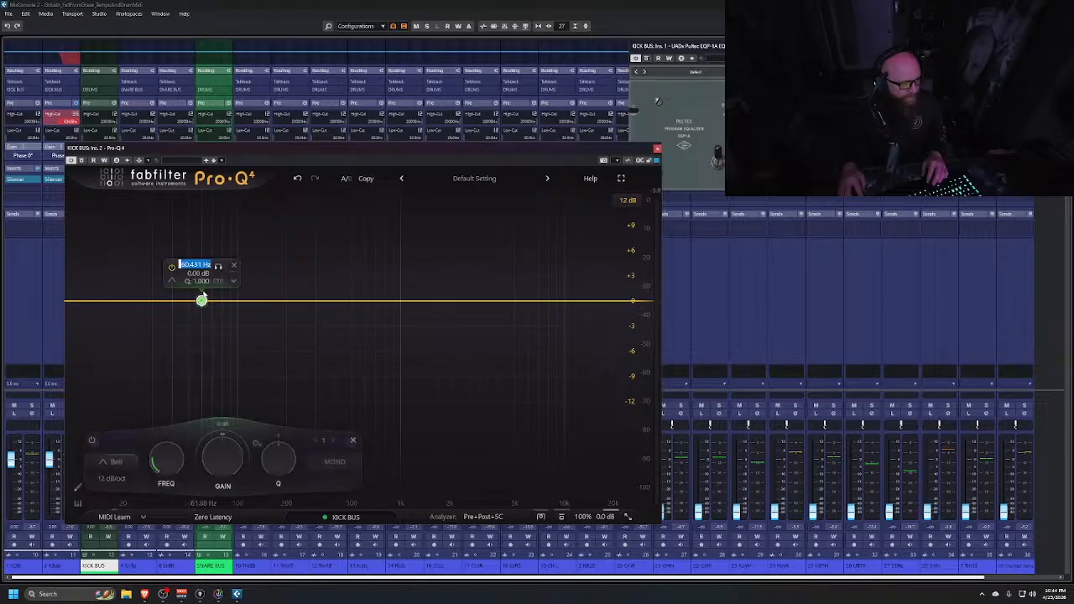
pyautogui.press('Escape')
pyautogui.moveTo(201, 300); pyautogui.dragTo(200, 283)
pyautogui.scroll(4, 202, 284)
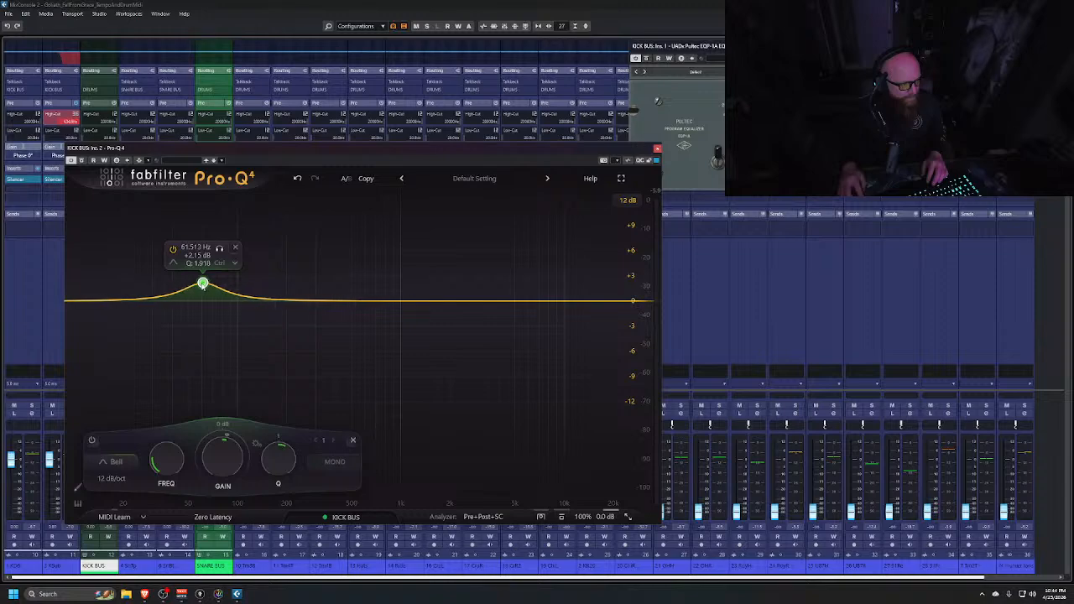
pyautogui.scroll(-2, 202, 284)
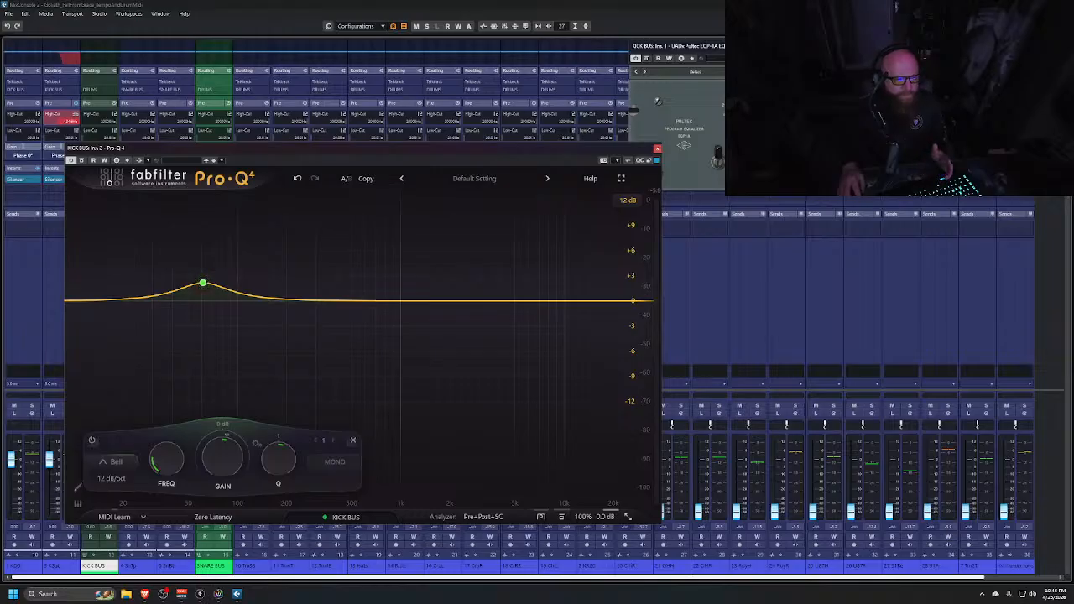
pyautogui.click(680, 46)
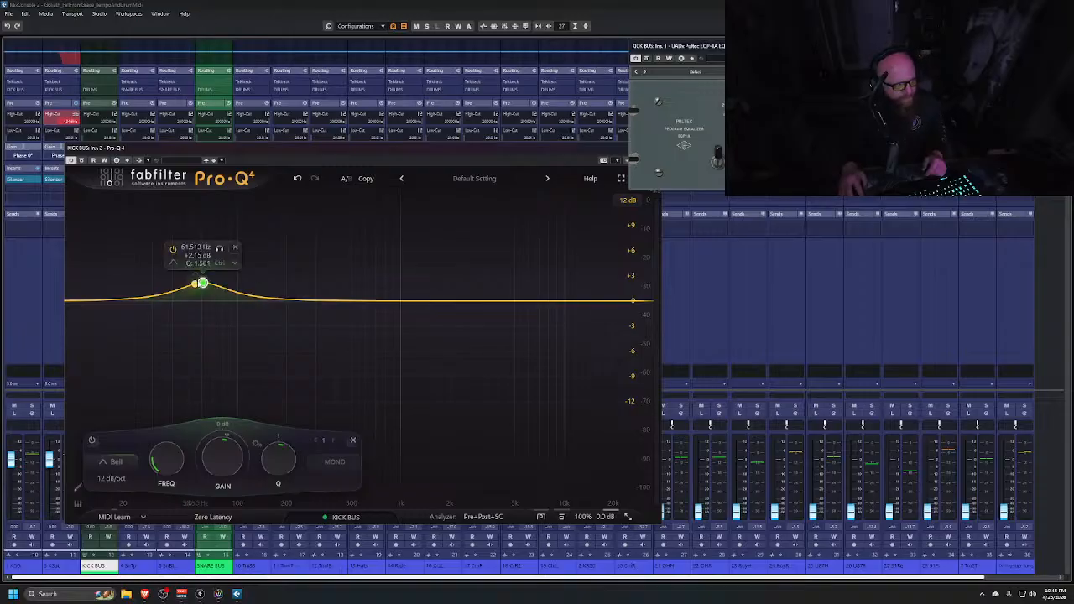
pyautogui.scroll(5, 204, 284)
pyautogui.scroll(-2, 204, 283)
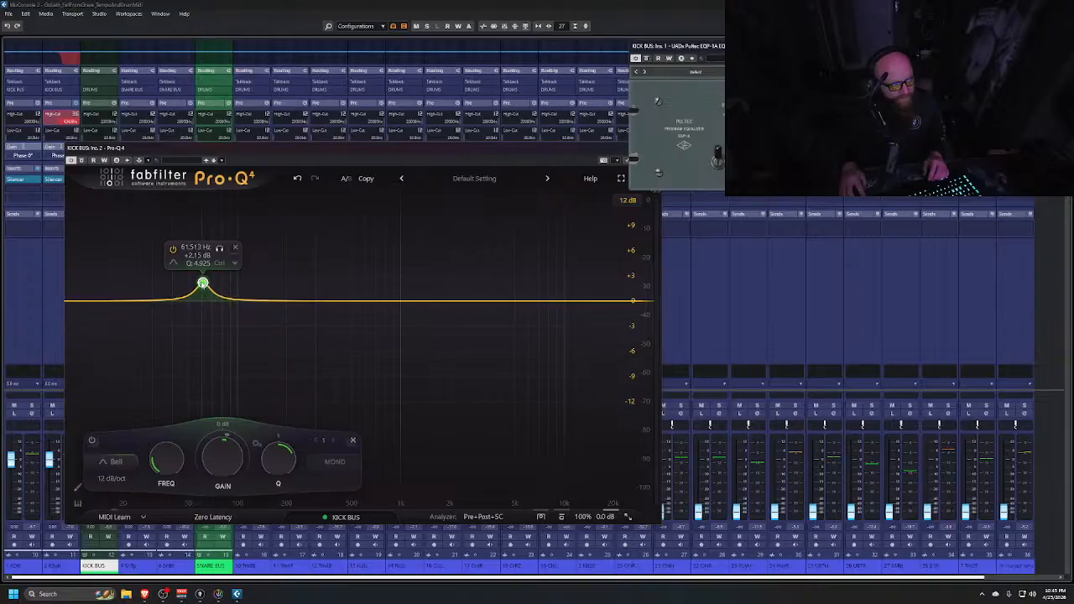
pyautogui.click(202, 286)
pyautogui.moveTo(221, 458); pyautogui.dragTo(222, 420)
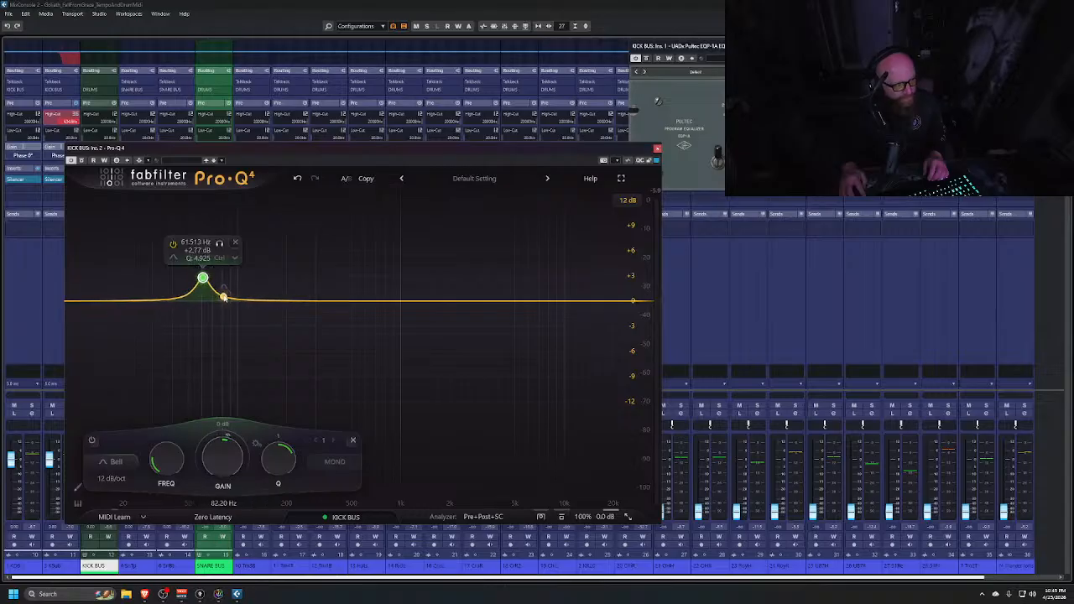
# Add a second bell band near 82 Hz and cut it by about 3 dB
pyautogui.click(222, 295)
pyautogui.scroll(6, 222, 294)
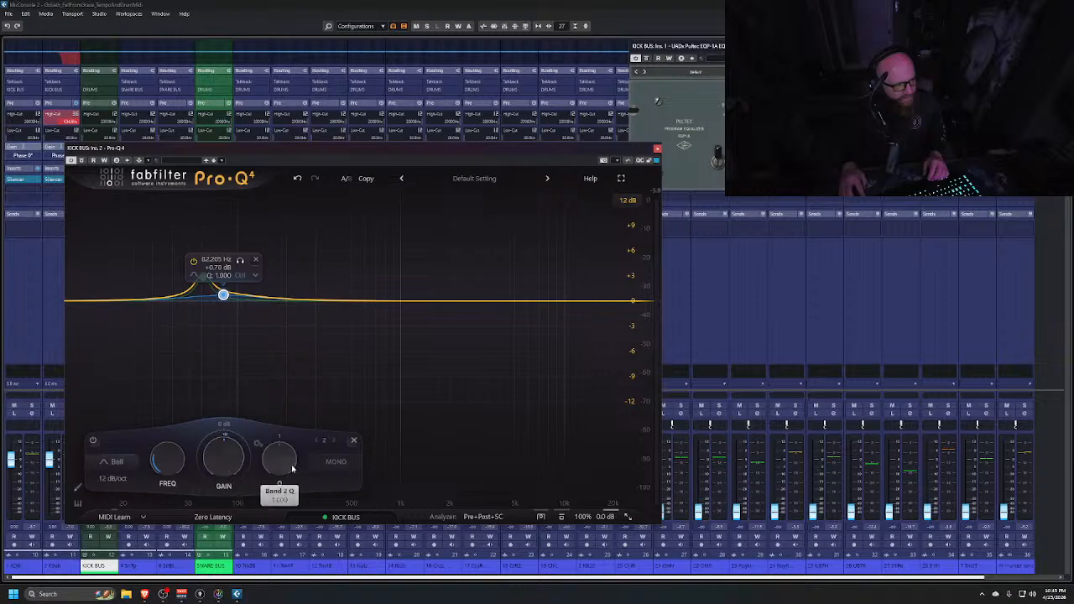
pyautogui.moveTo(223, 459); pyautogui.dragTo(223, 523)
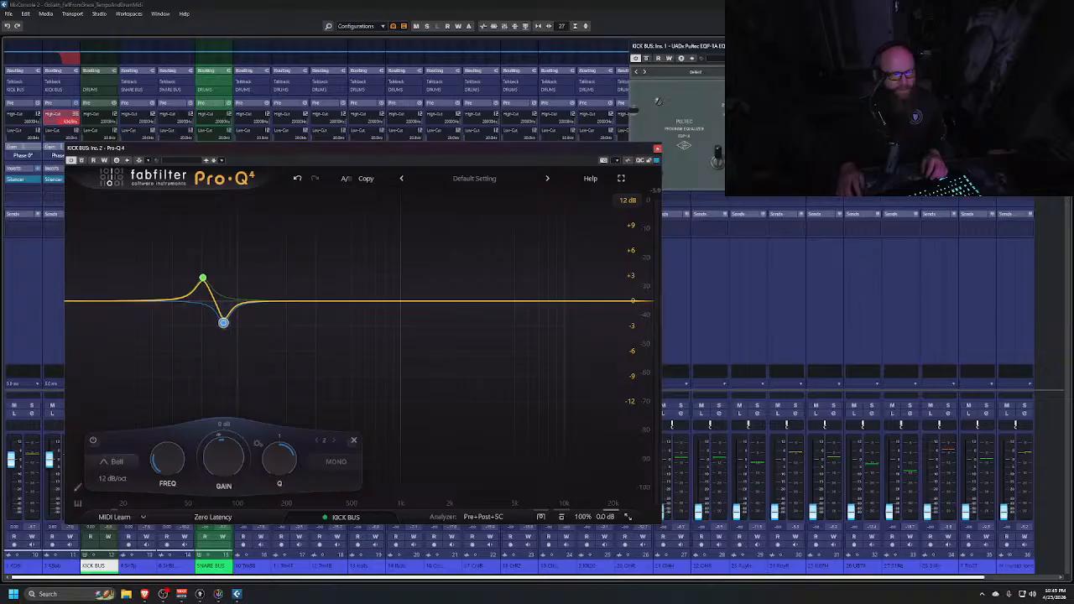
# Delete both Pro-Q 4 bands and close the Pro-Q 4 window
pyautogui.moveTo(204, 281)
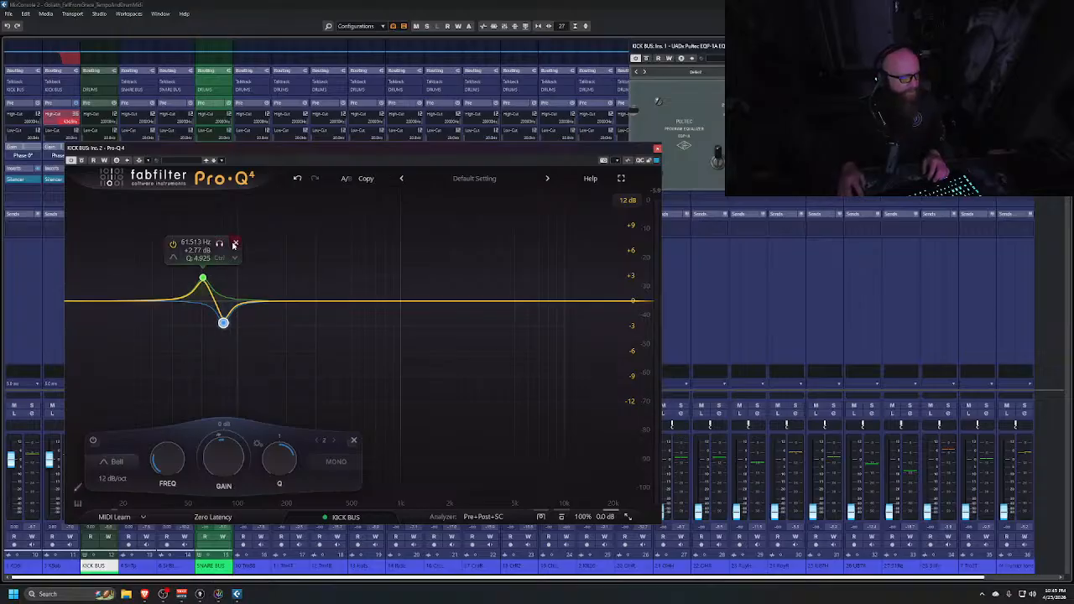
pyautogui.click(234, 243)
pyautogui.click(256, 344)
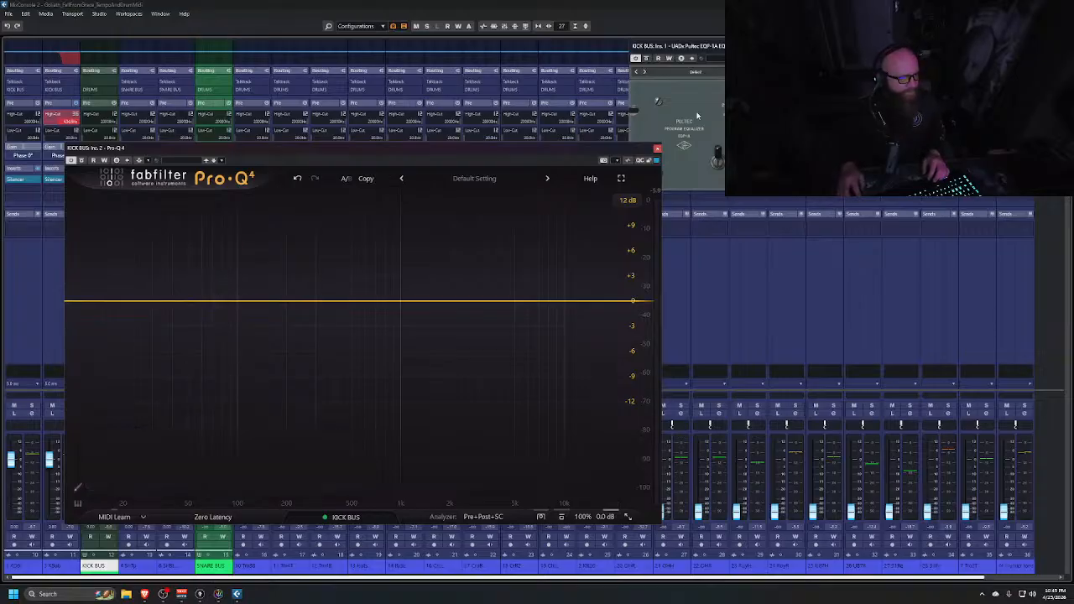
pyautogui.click(657, 149)
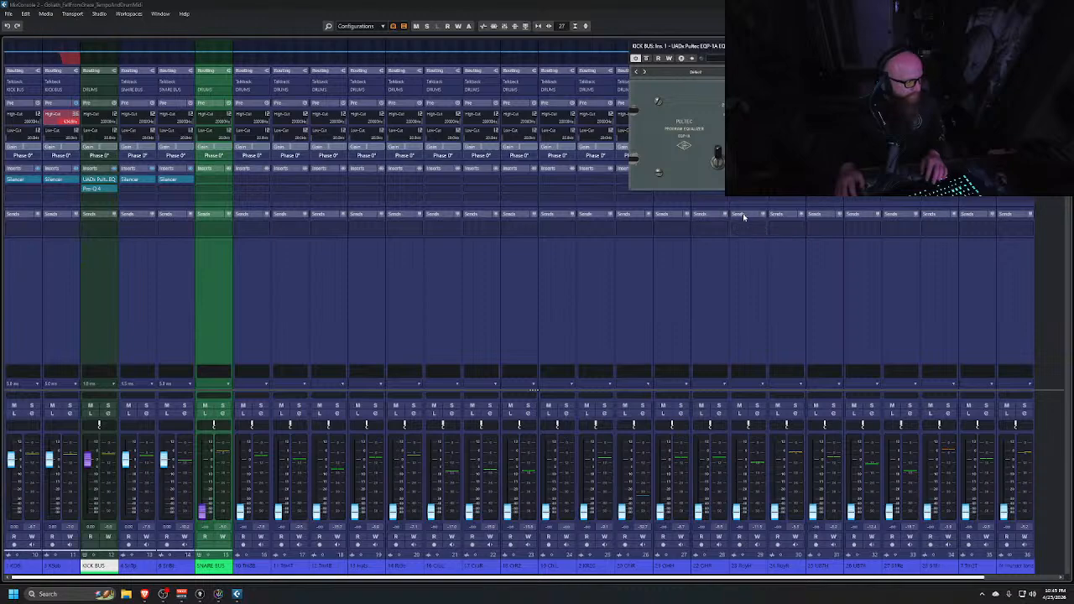
# Play the song while toggling the Pultec EQ's bypass to compare the kick bus sound
pyautogui.press('space')
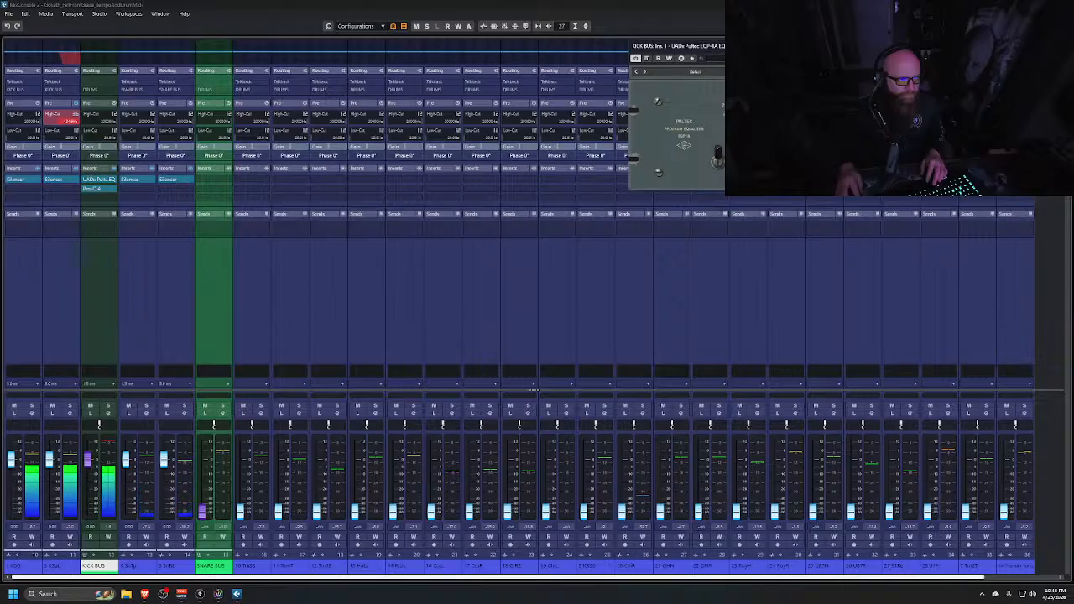
pyautogui.click(646, 58)
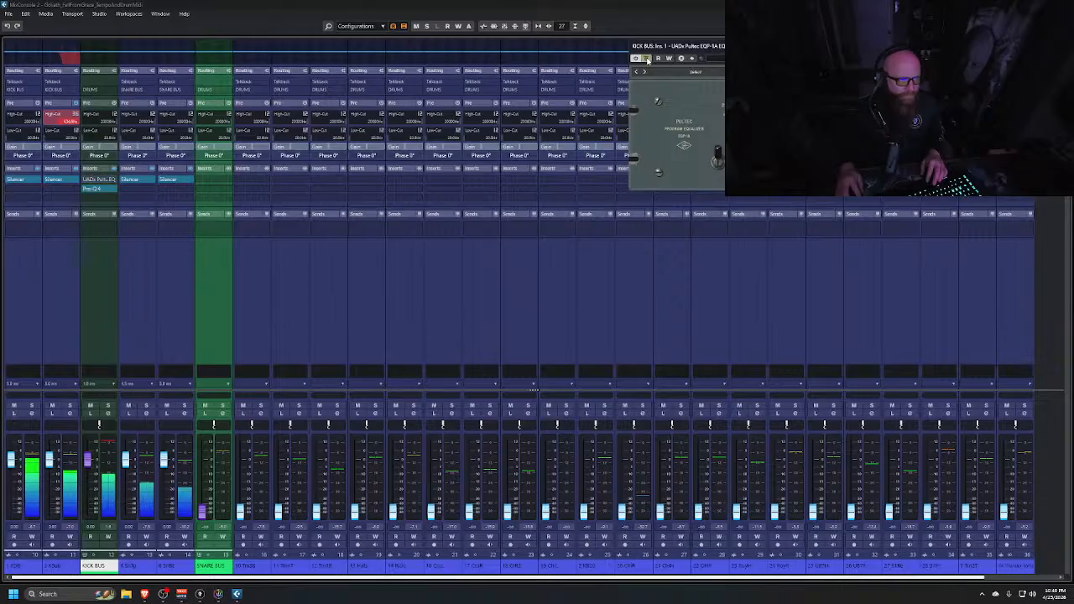
pyautogui.click(647, 60)
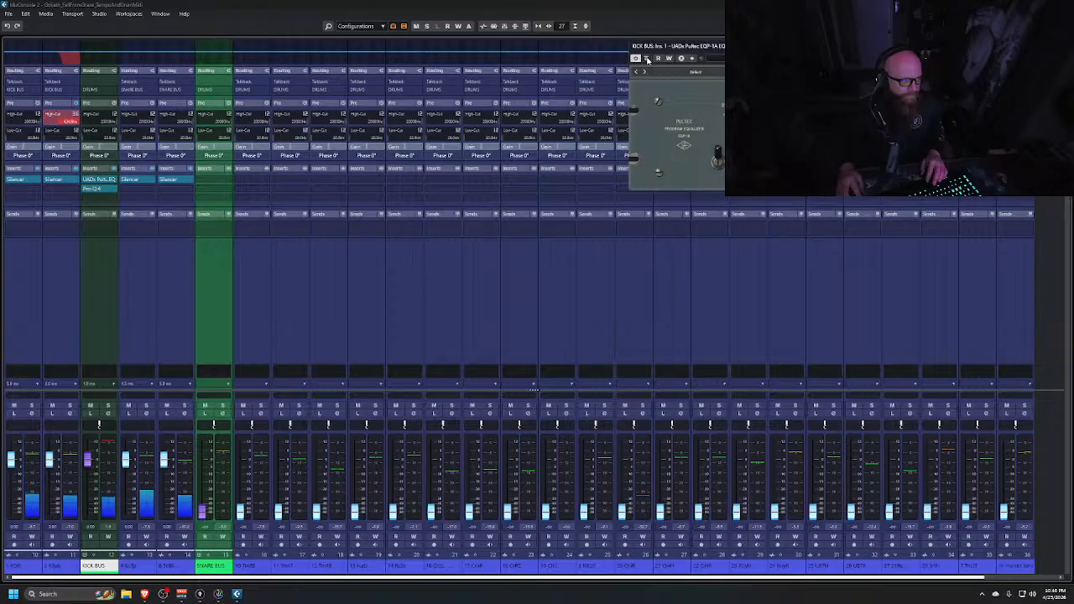
pyautogui.click(646, 60)
pyautogui.click(647, 59)
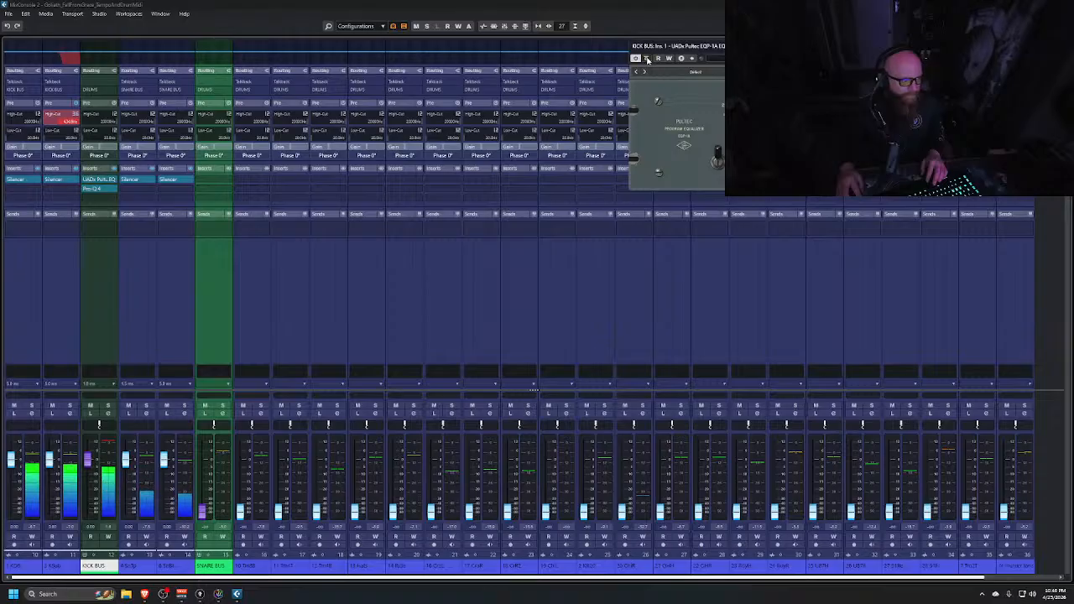
pyautogui.click(647, 60)
pyautogui.click(647, 60)
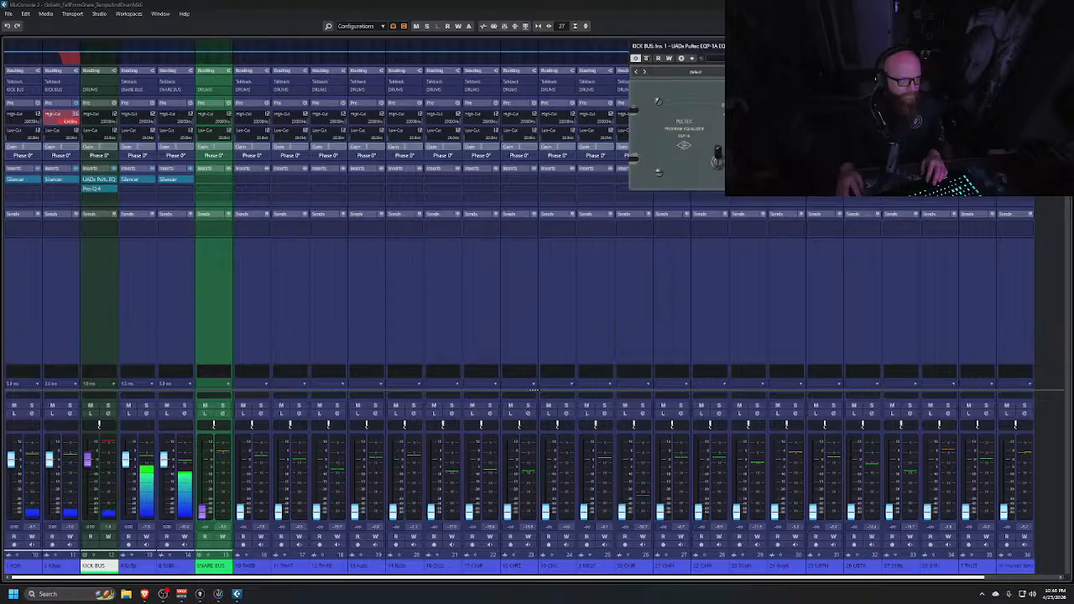
pyautogui.press('space')
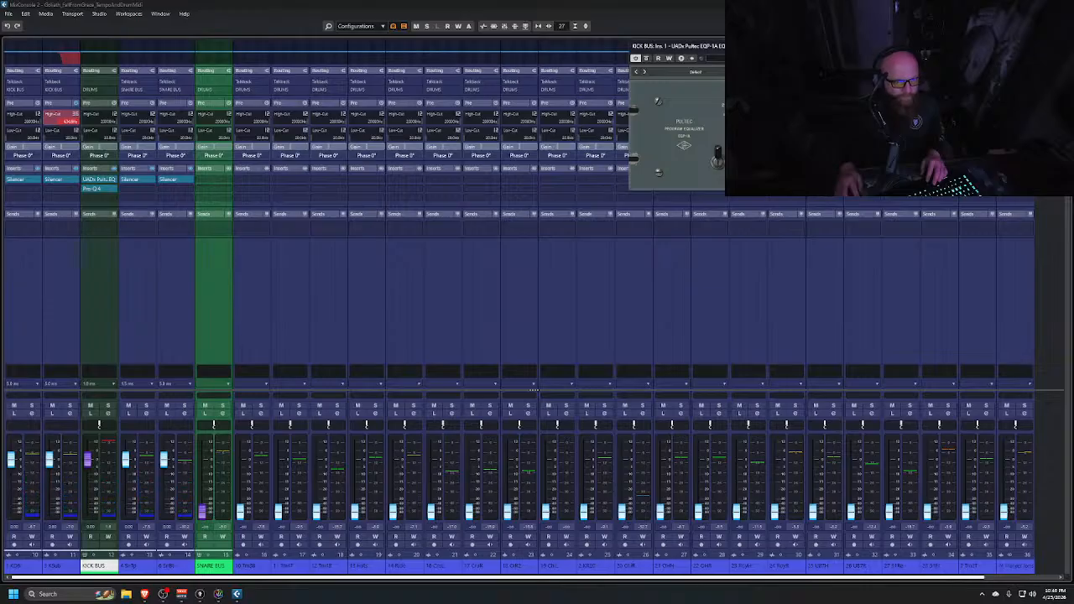
pyautogui.press('space')
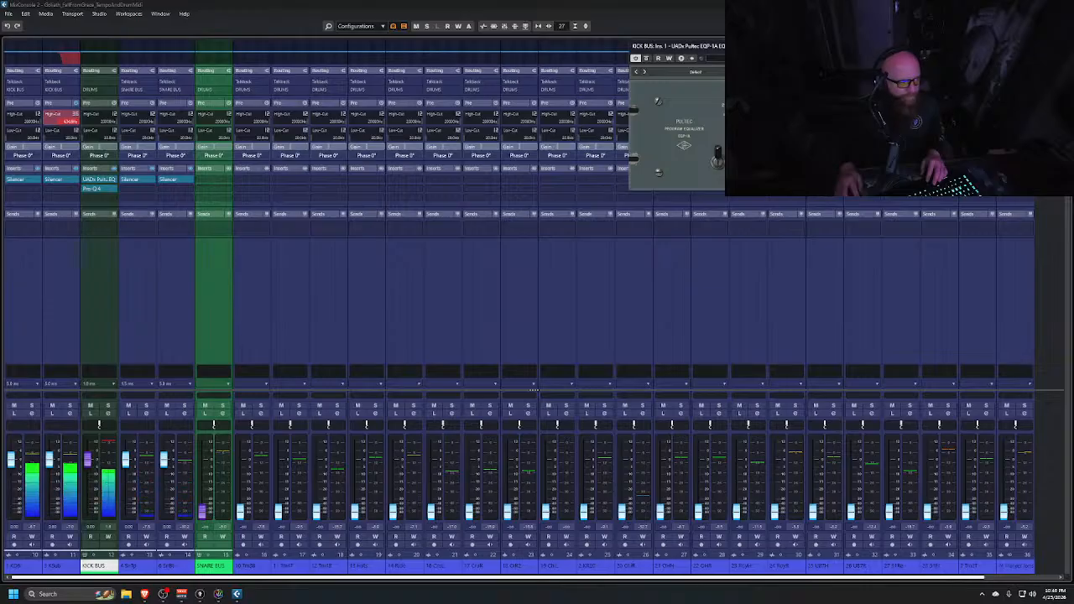
pyautogui.click(646, 60)
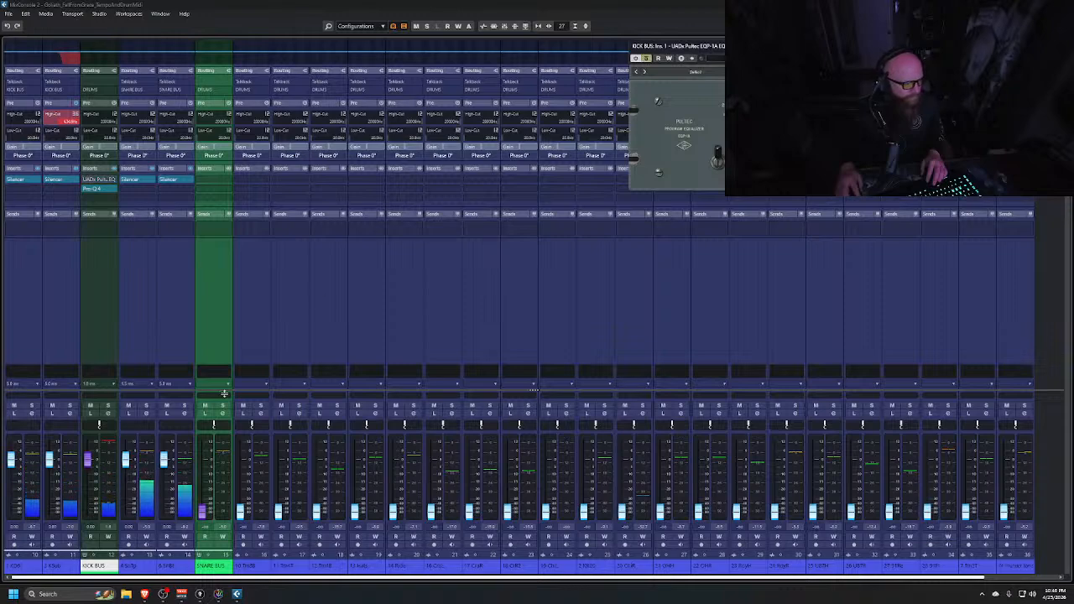
# Switch to the project window and move the loop range to start at bar 11
pyautogui.hotkey('alt', 'Tab')
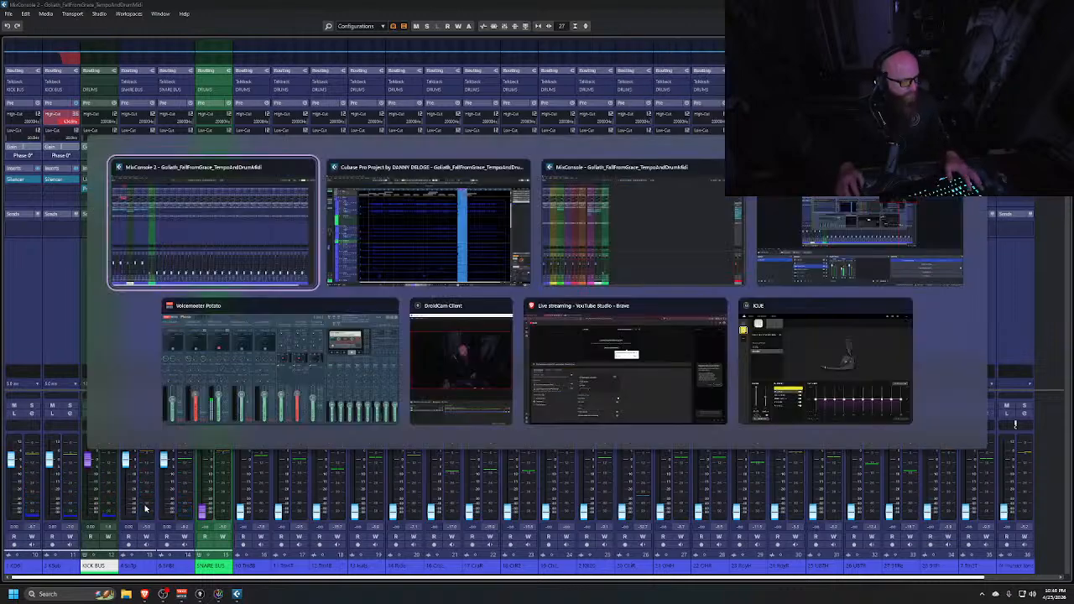
pyautogui.hotkey('alt', 'Tab')
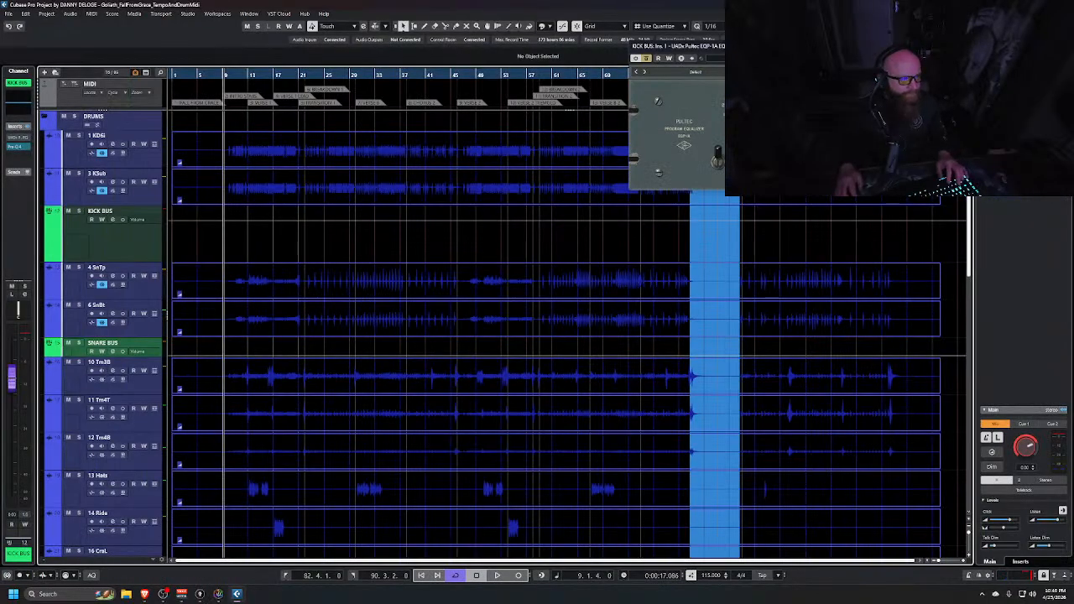
pyautogui.click(1021, 46)
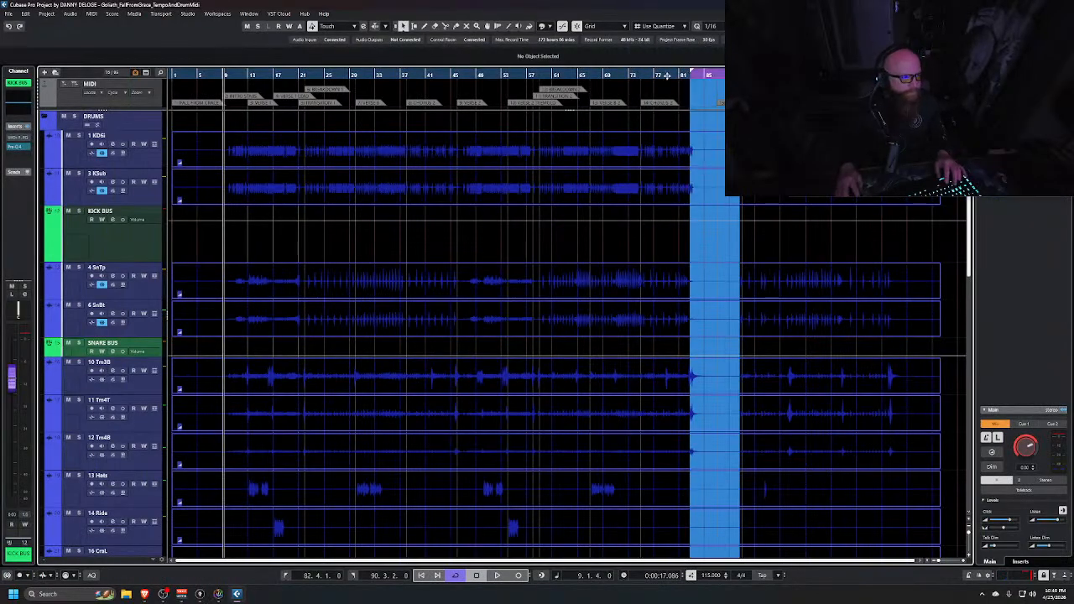
pyautogui.moveTo(690, 74); pyautogui.dragTo(253, 76)
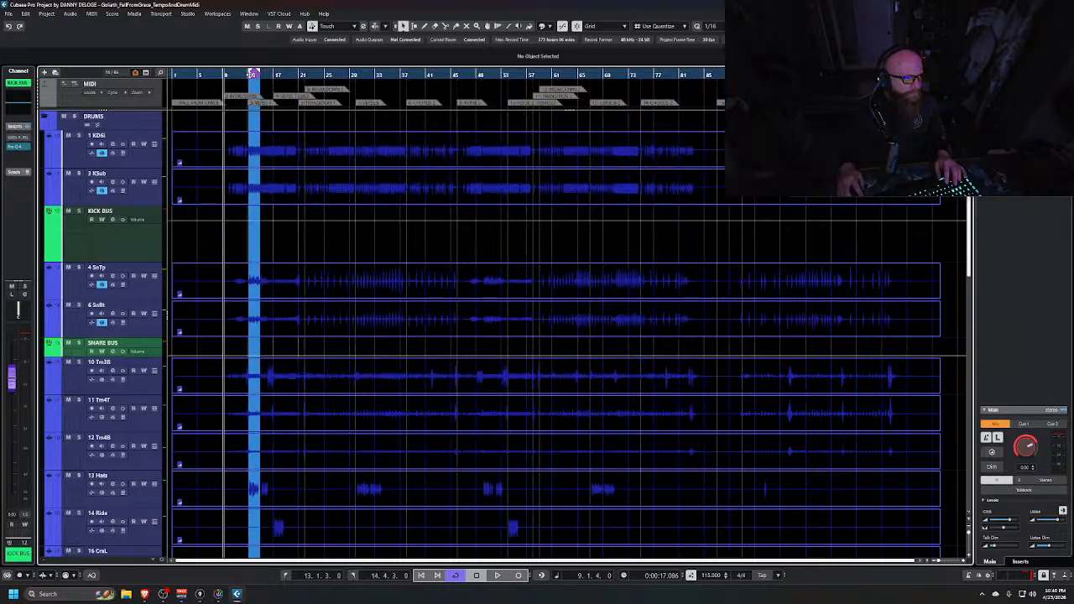
pyautogui.click(251, 74)
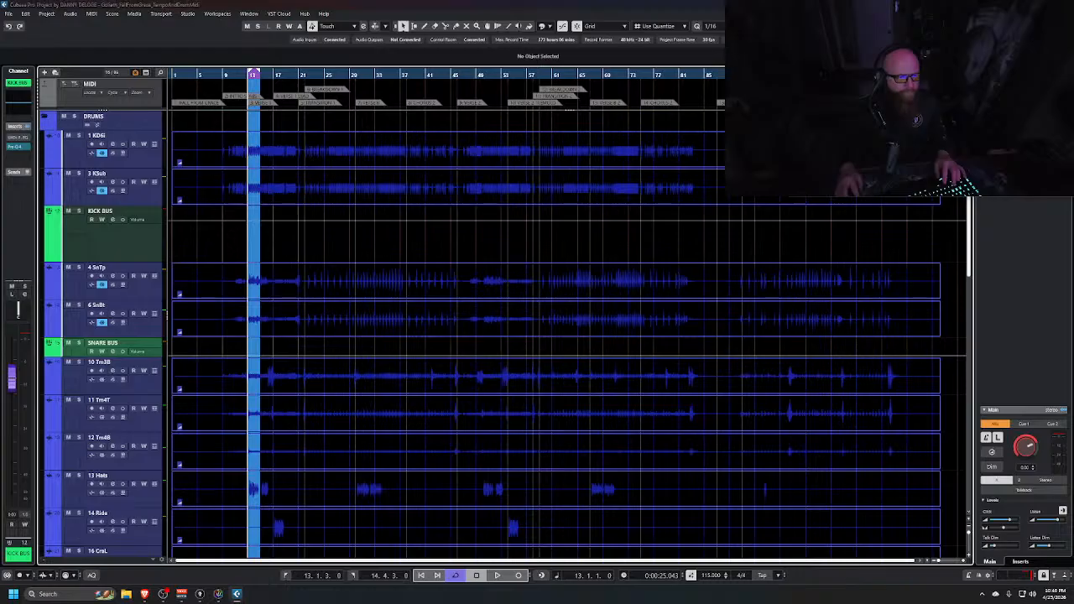
pyautogui.hotkey('alt', 'Tab')
pyautogui.hotkey('alt', 'Tab')
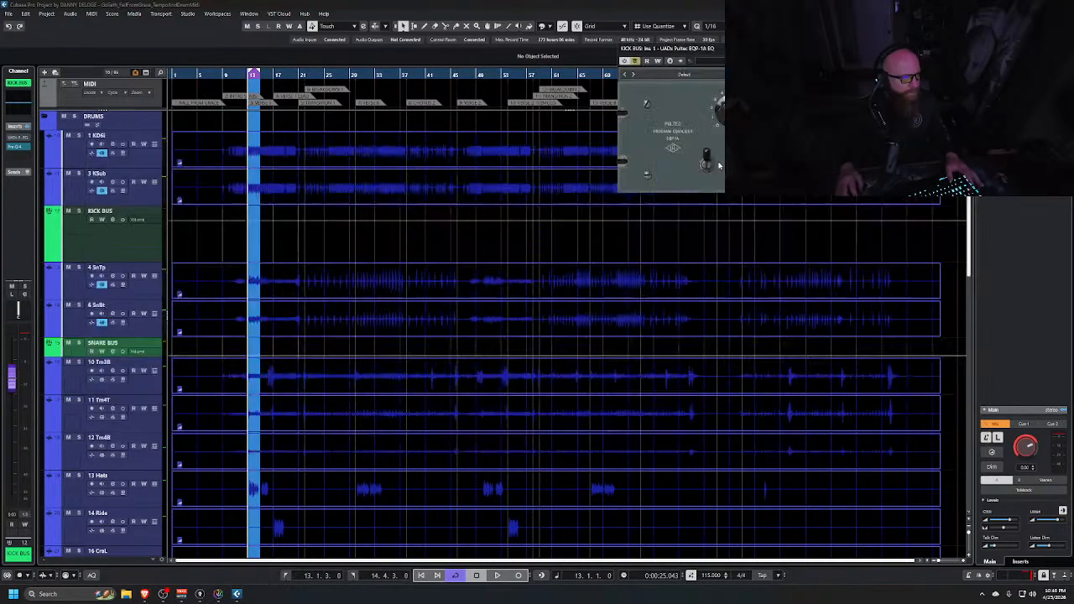
# Play the kick bus and adjust the Pultec EQ's high-frequency selector by ear
pyautogui.press('space')
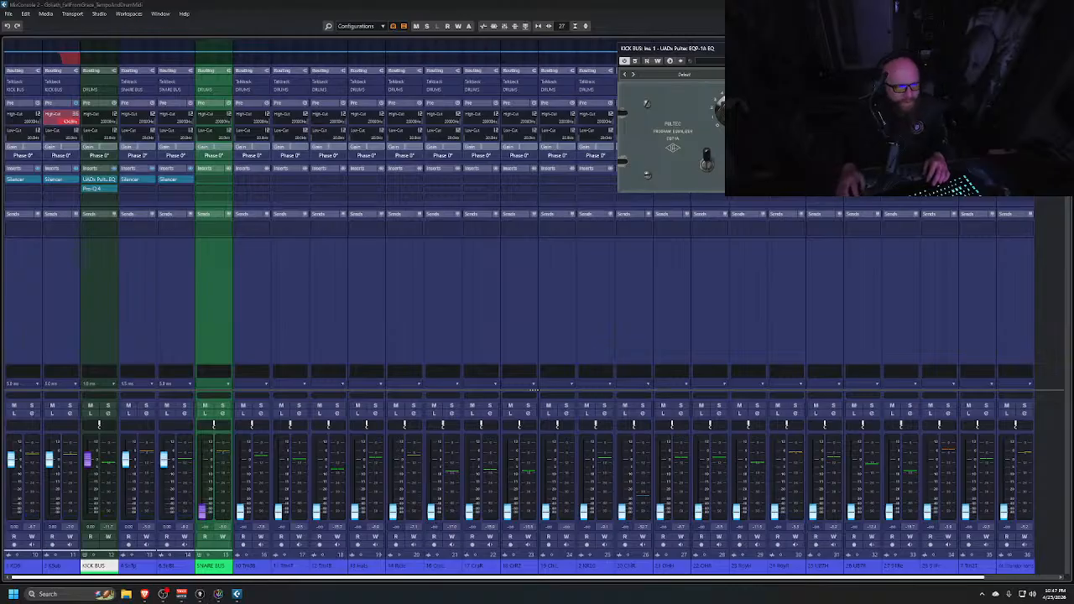
pyautogui.moveTo(805, 49); pyautogui.dragTo(655, 152)
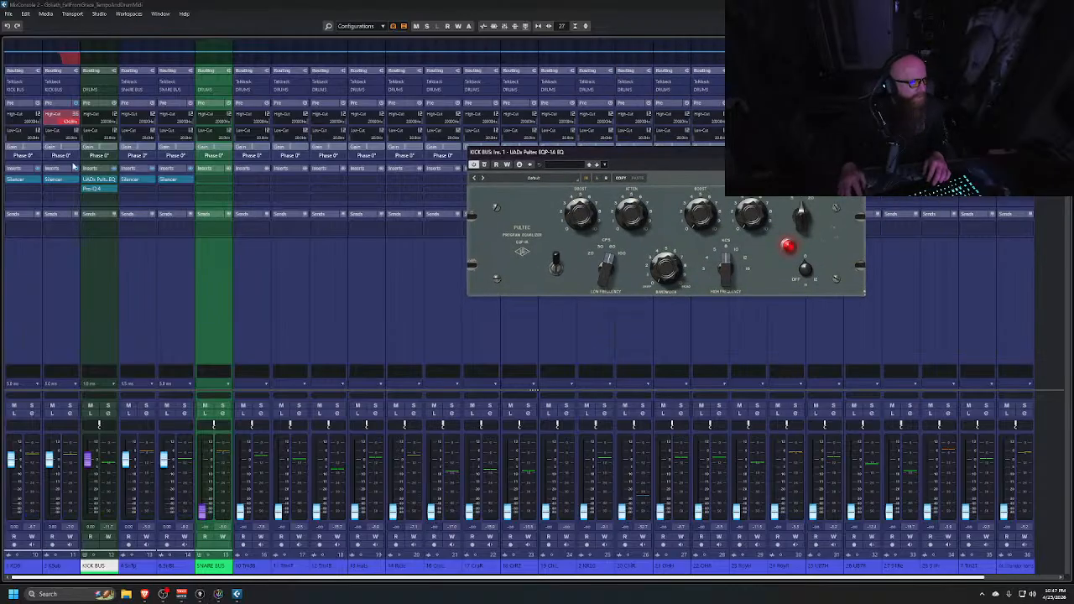
pyautogui.click(107, 64)
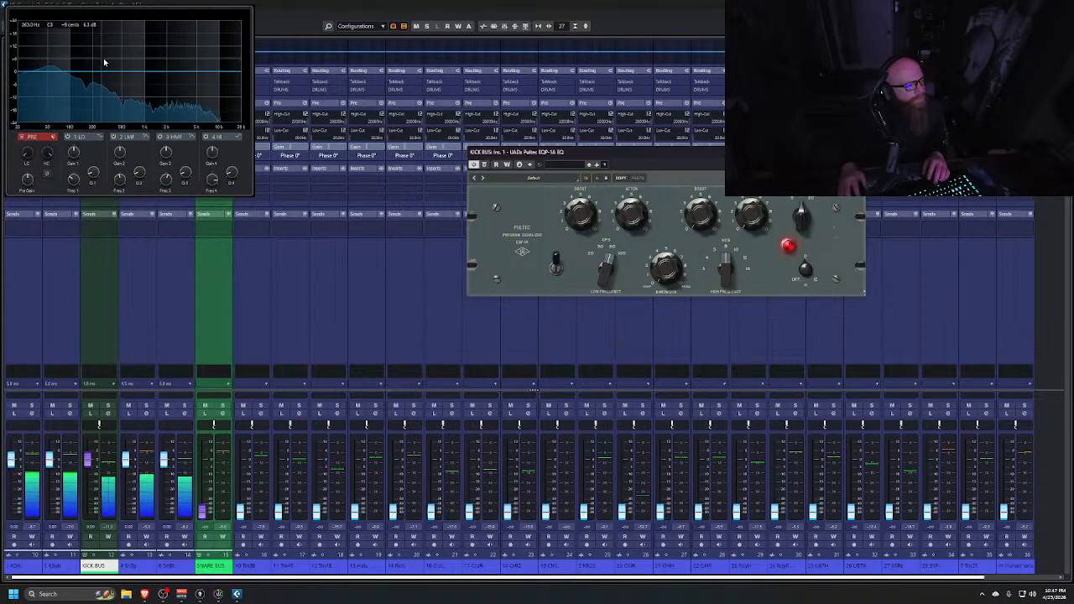
pyautogui.press('space')
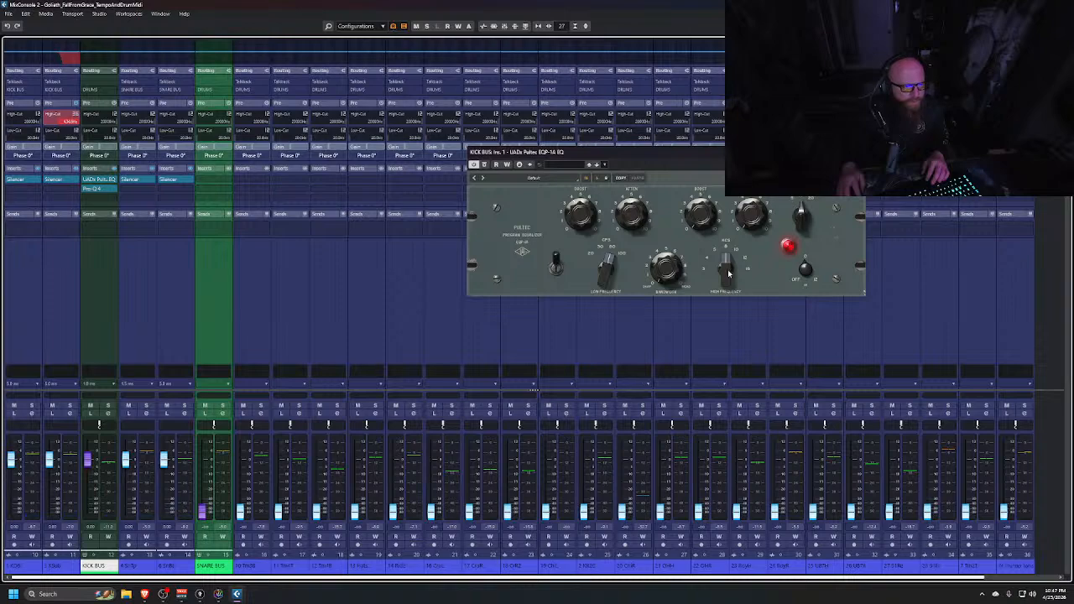
pyautogui.moveTo(730, 267); pyautogui.dragTo(722, 296)
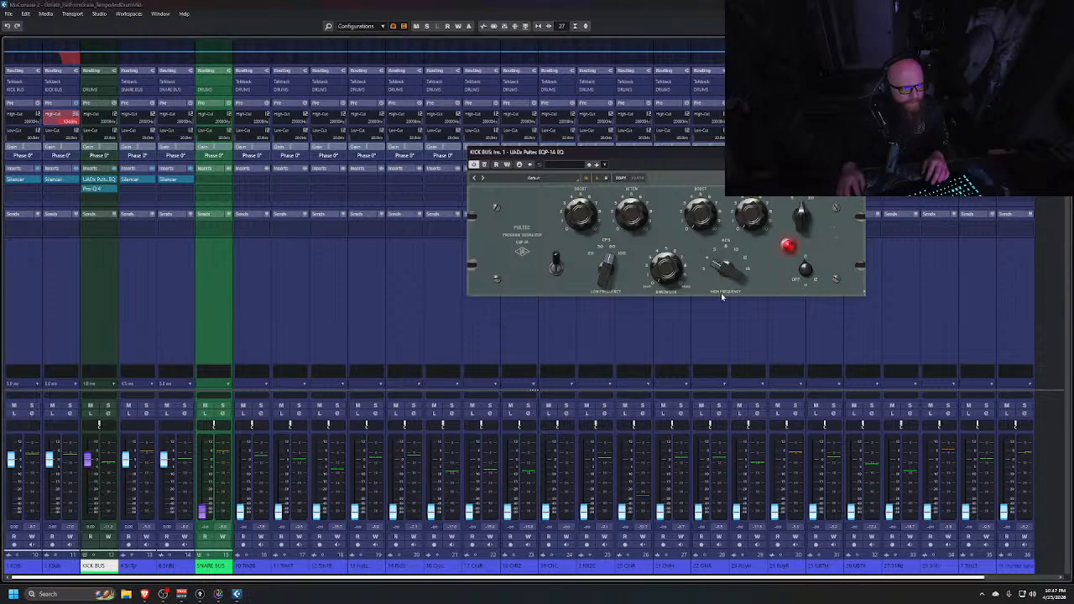
pyautogui.press('space')
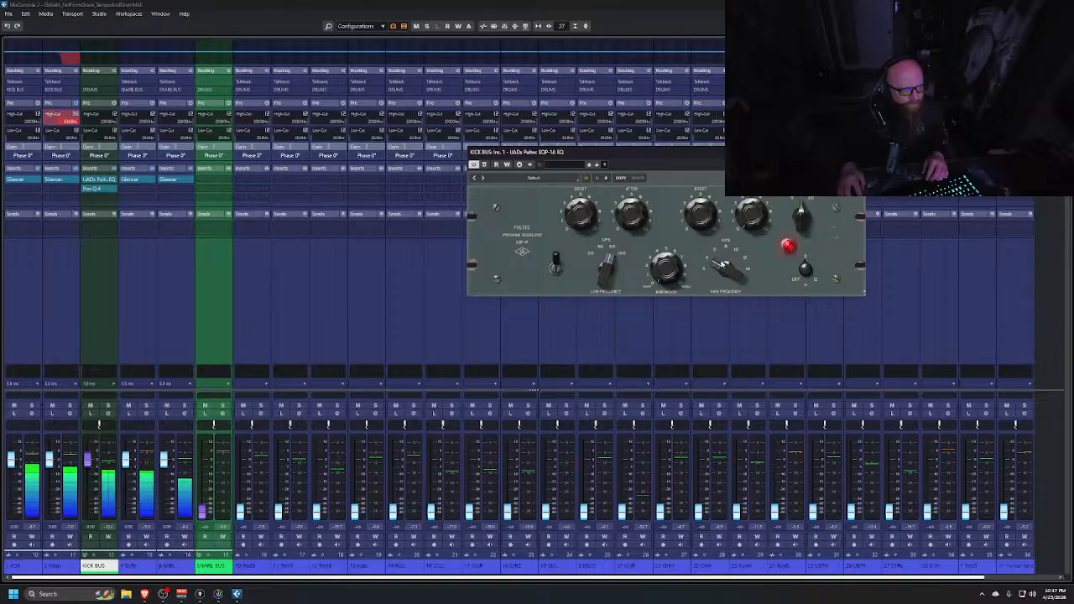
pyautogui.moveTo(720, 262); pyautogui.dragTo(723, 317)
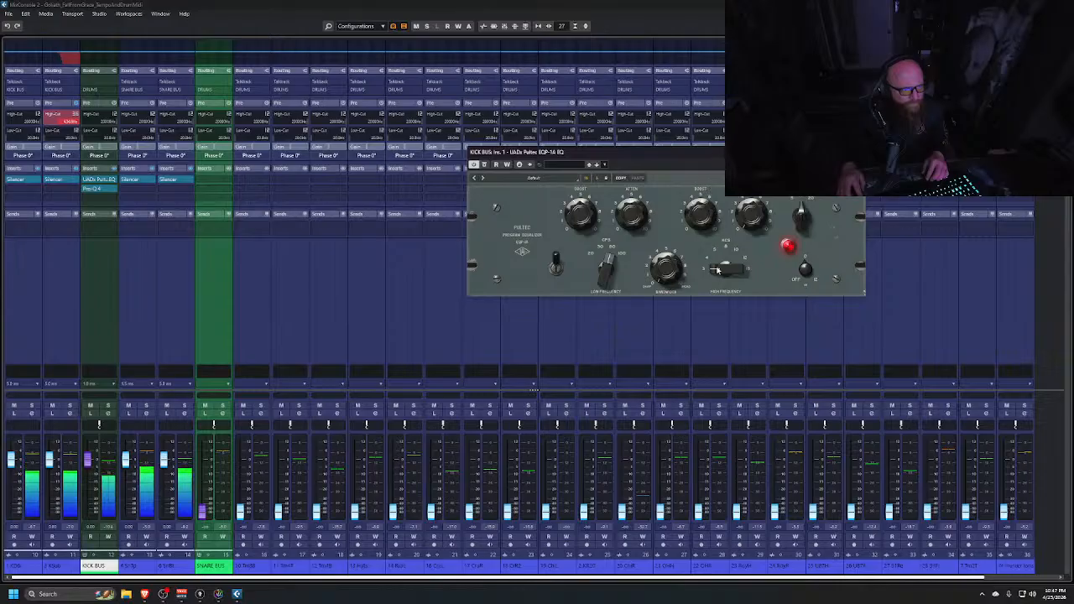
pyautogui.moveTo(717, 268); pyautogui.dragTo(709, 190)
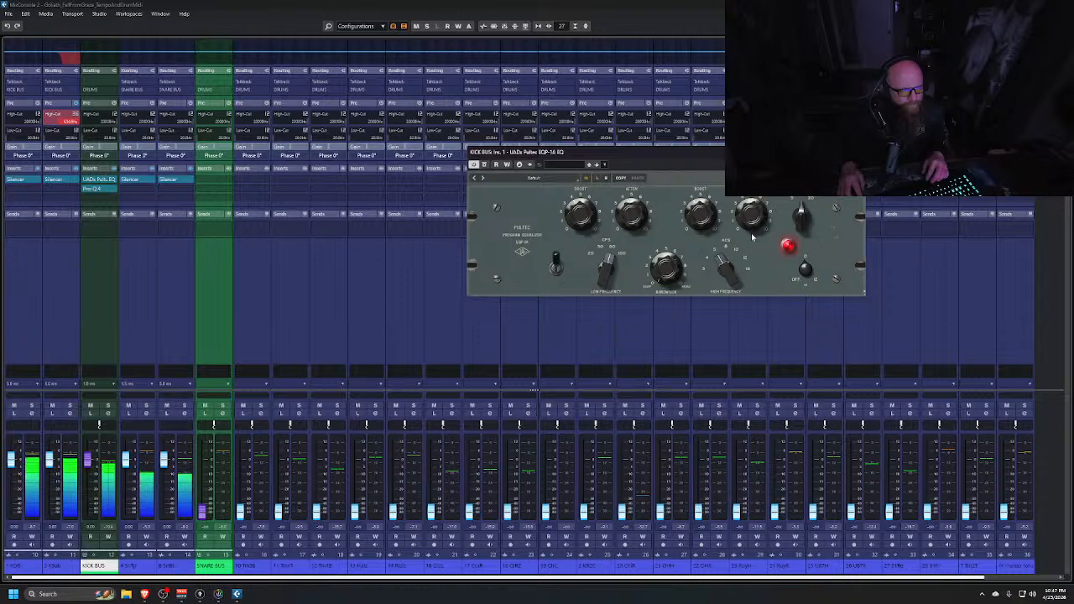
# Adjust the Pultec's high attenuation knob, compare it bypassed during playback, and close the Pultec window
pyautogui.moveTo(752, 236); pyautogui.dragTo(751, 249)
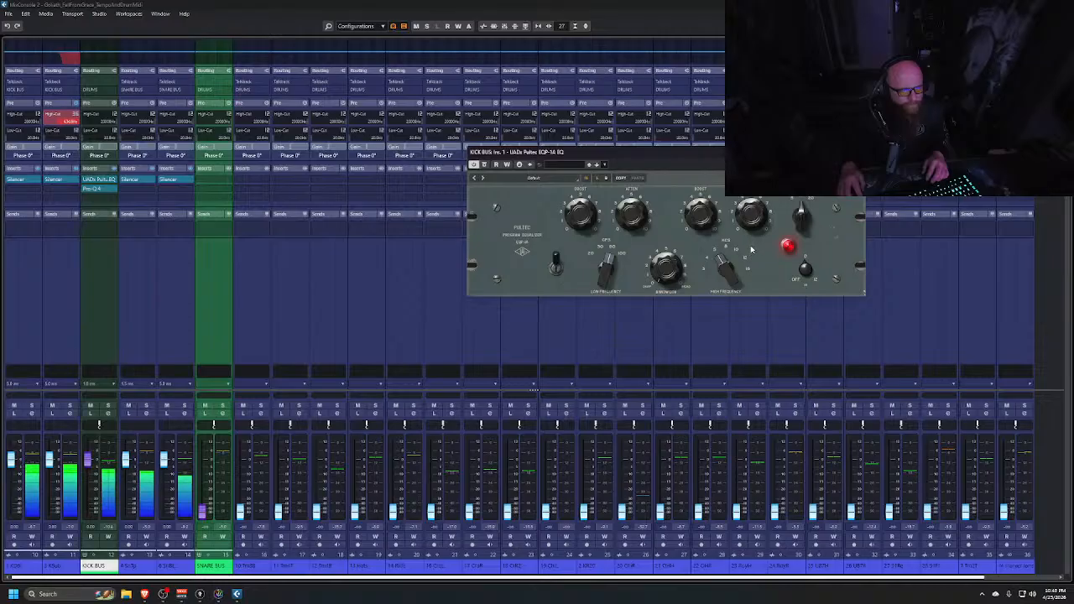
pyautogui.click(484, 165)
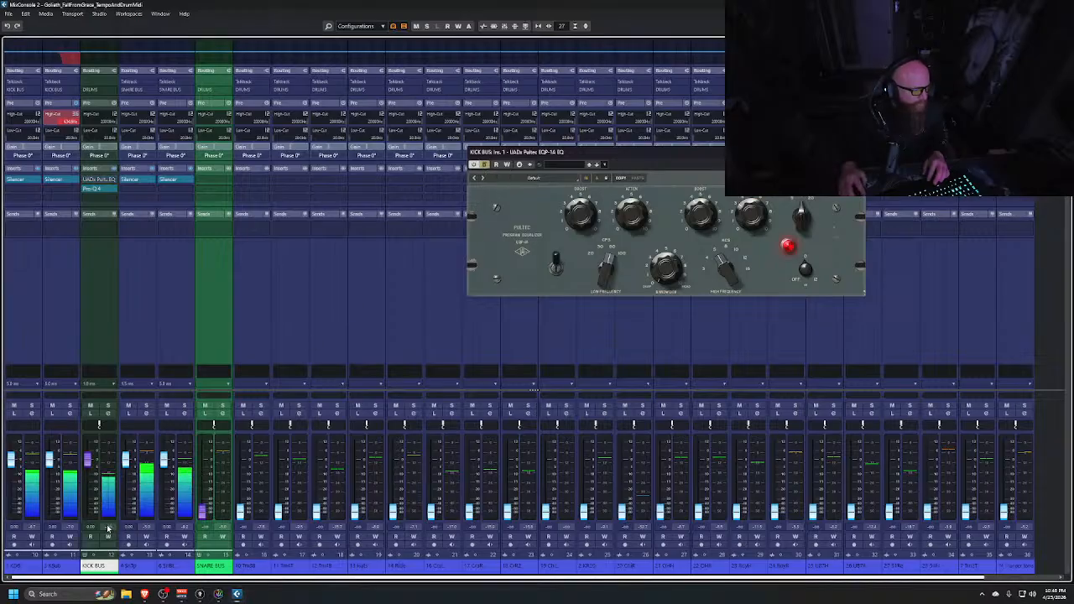
pyautogui.click(485, 164)
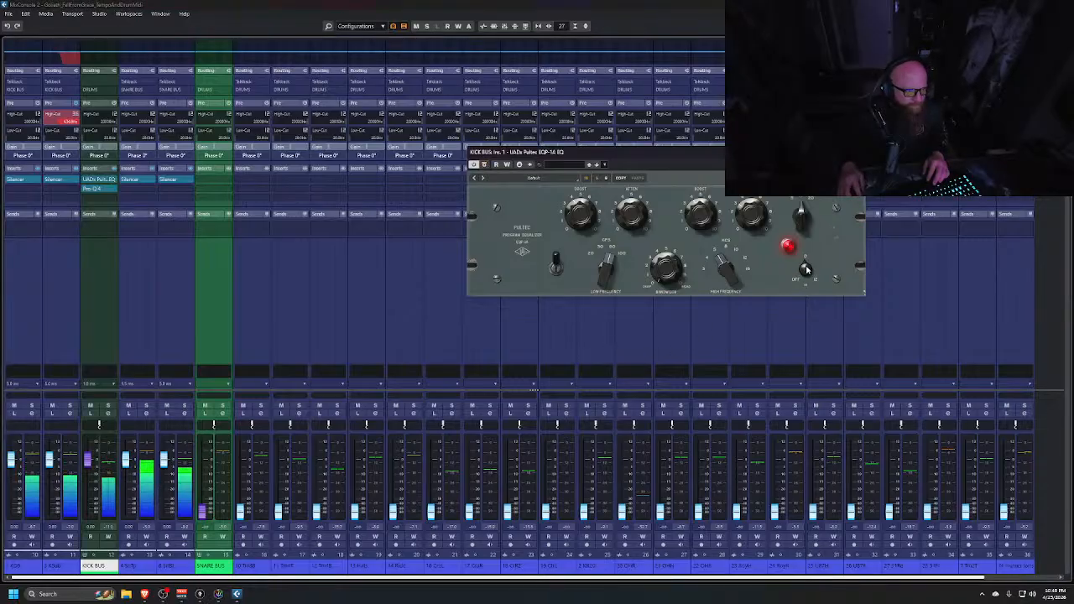
pyautogui.press('space')
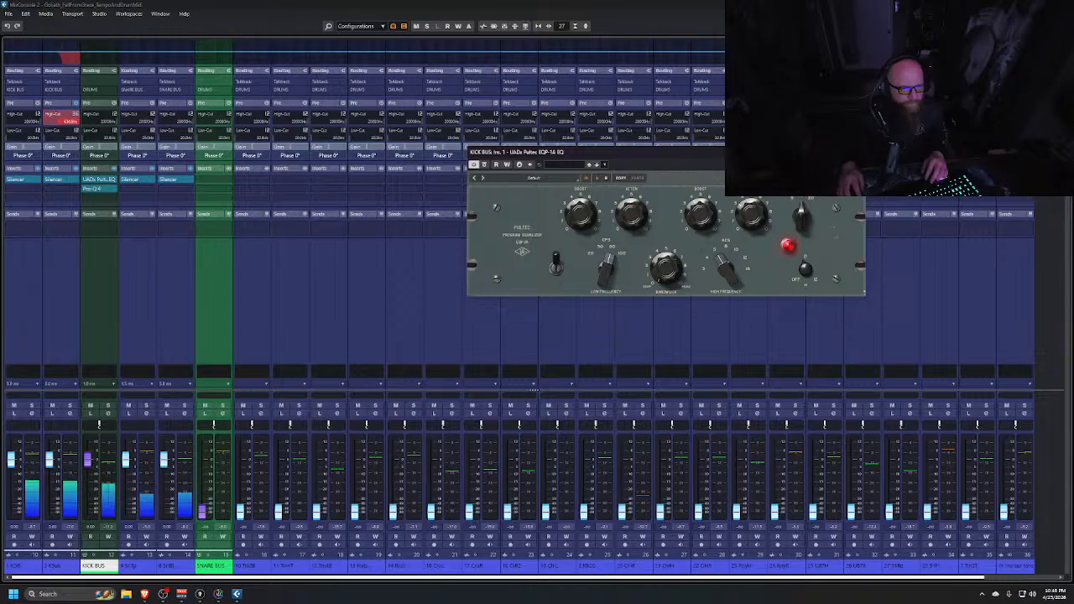
pyautogui.click(858, 152)
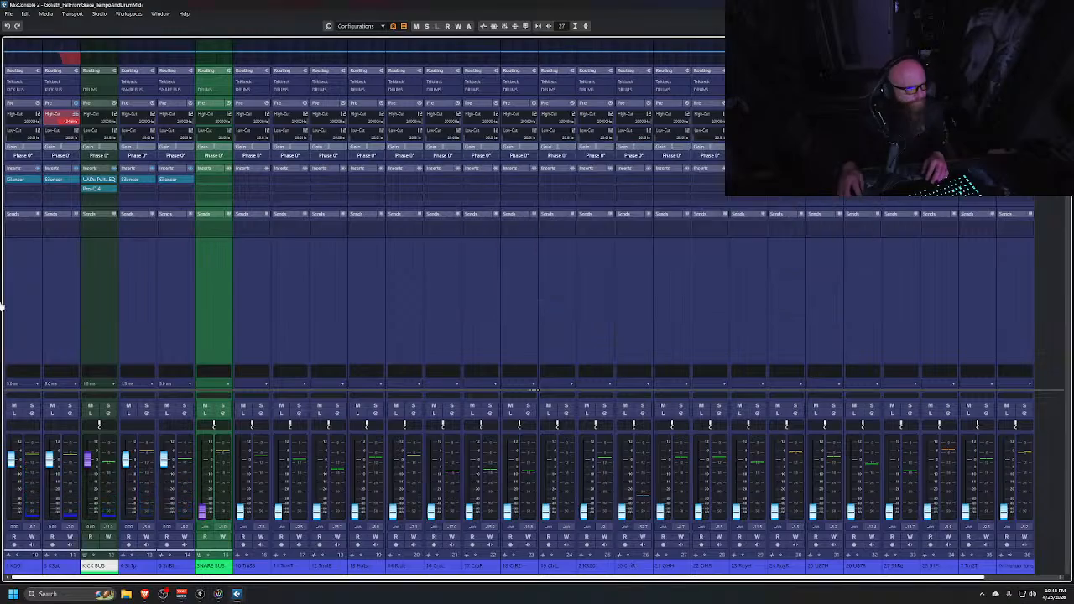
# Insert the Trigger 2 plugin into the kick bus's next free insert slot
pyautogui.click(114, 198)
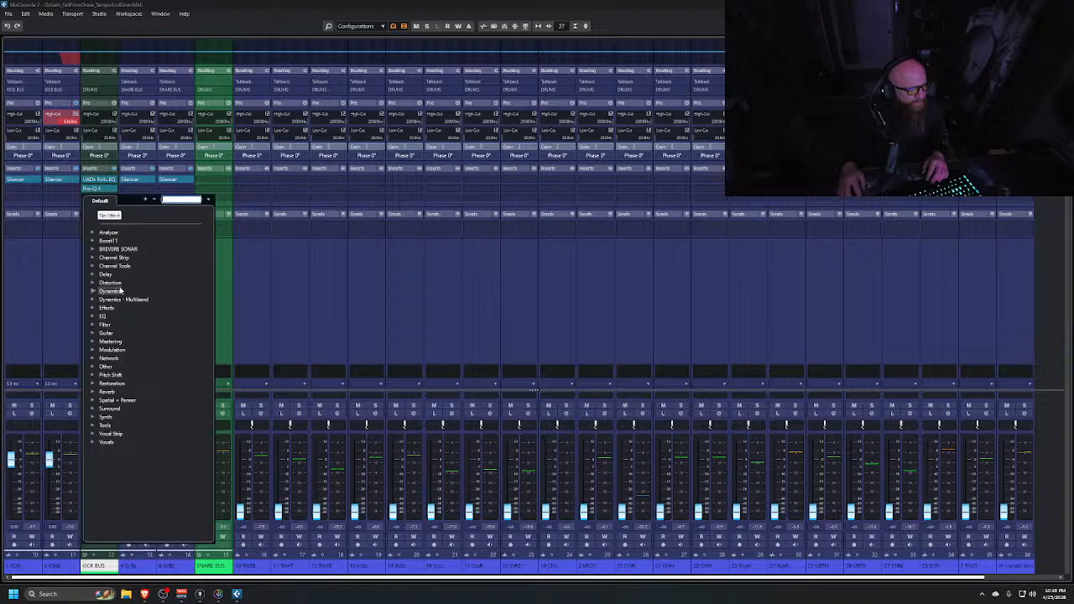
pyautogui.write('TRI')
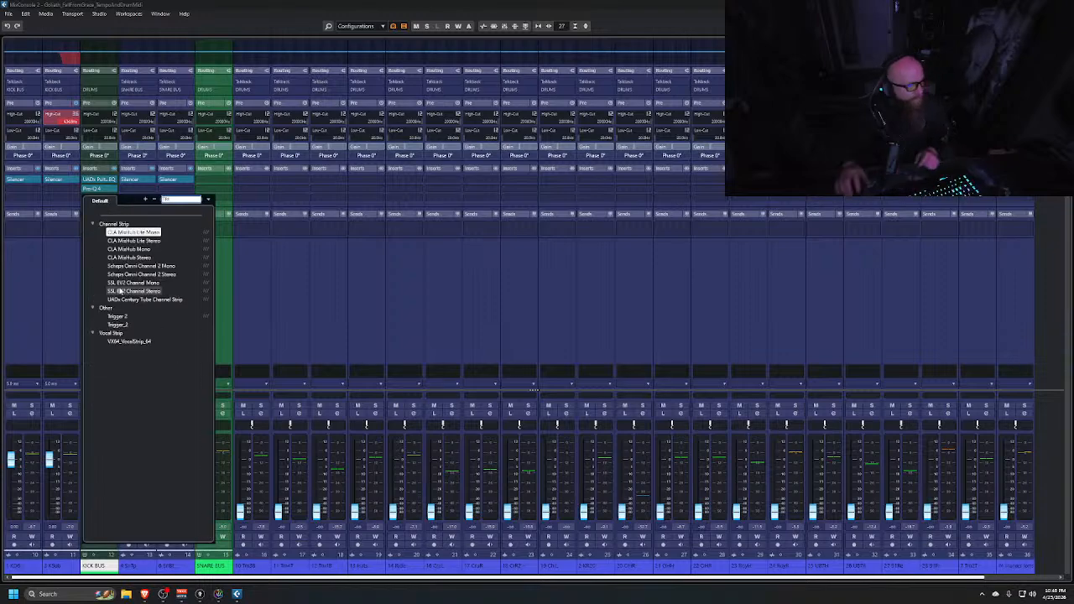
pyautogui.click(118, 318)
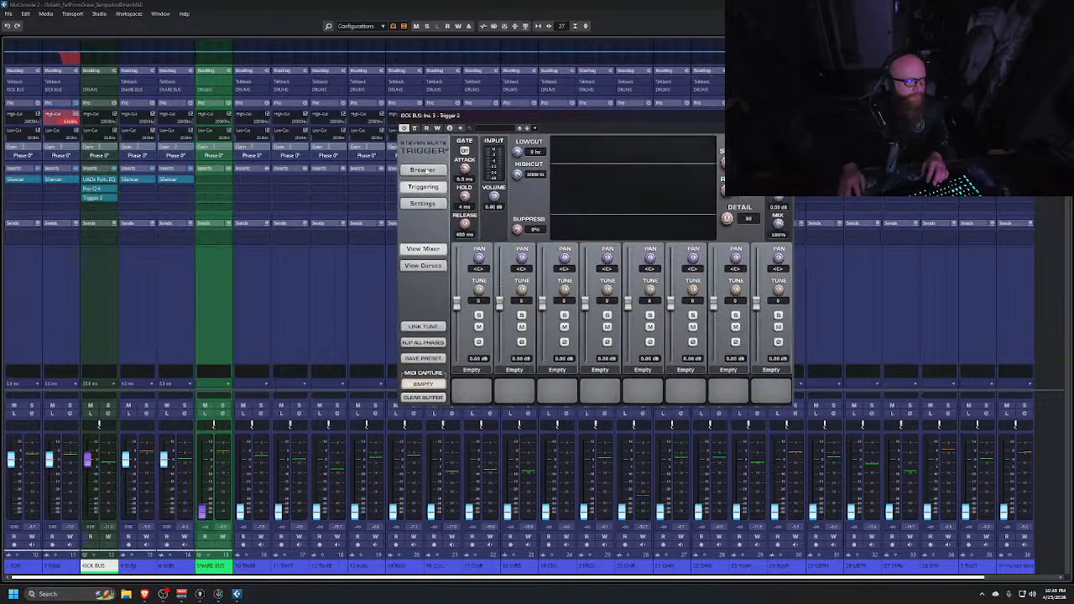
# Load DreamKick Z1 and DreamKick Z3 from the Trigger2 Kicks library into Trigger's first two sample slots
pyautogui.click(425, 170)
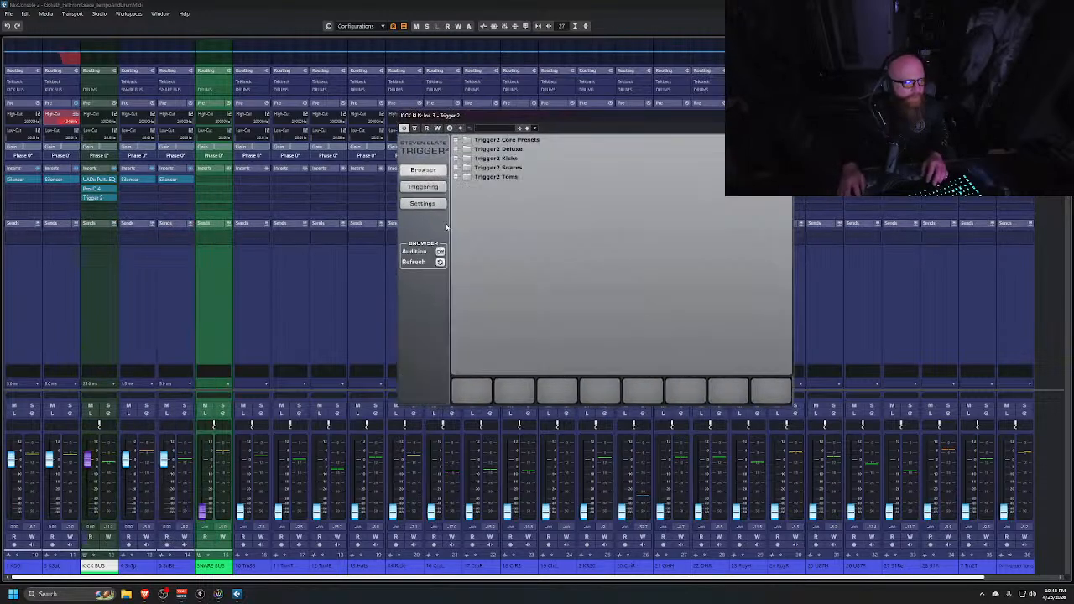
pyautogui.click(456, 158)
pyautogui.click(466, 213)
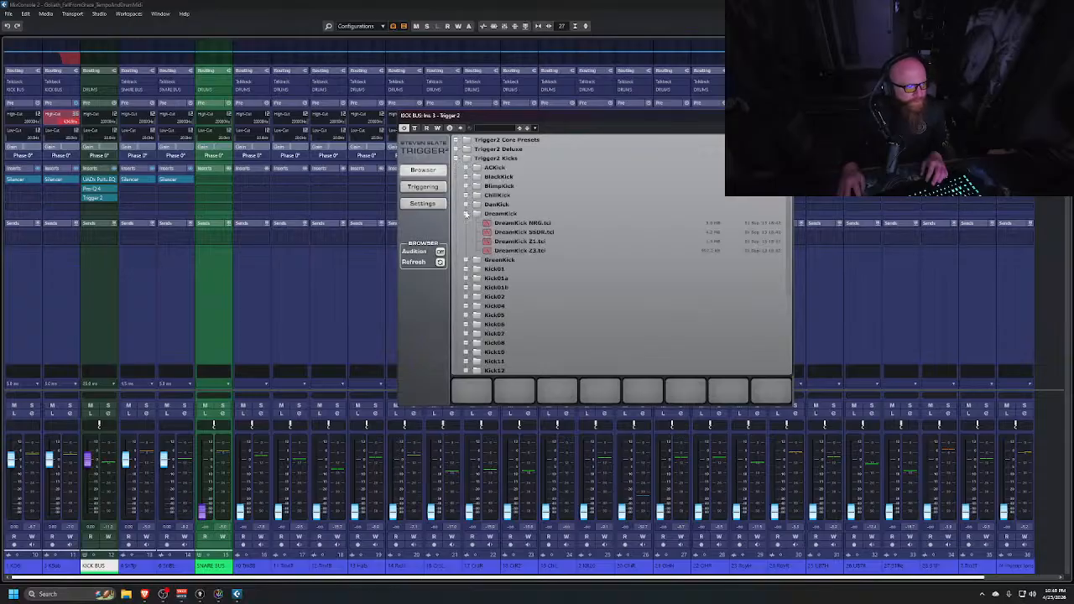
pyautogui.moveTo(521, 243); pyautogui.dragTo(481, 388)
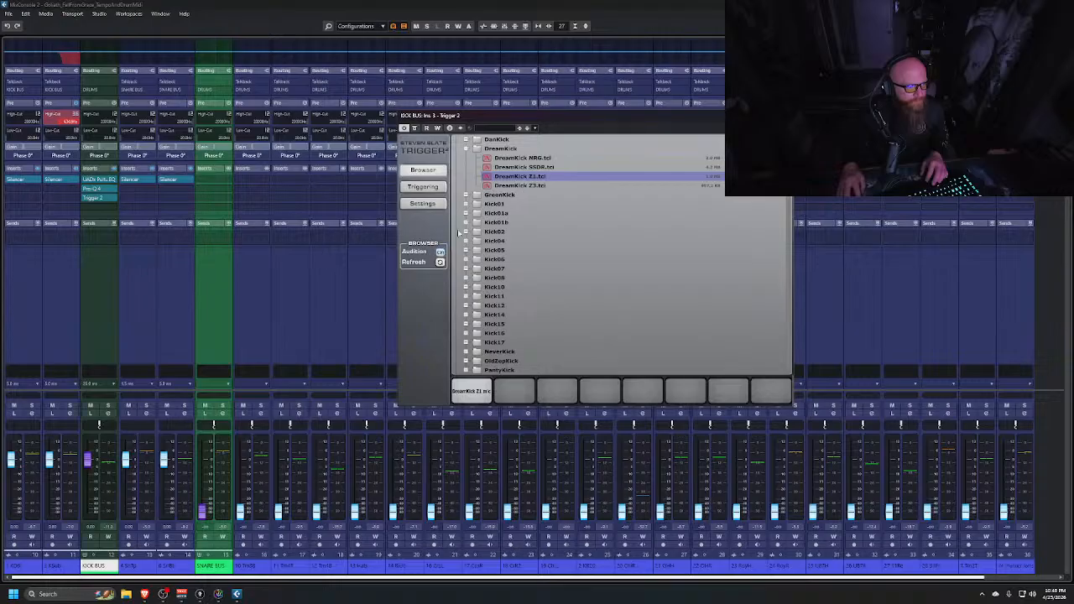
pyautogui.moveTo(523, 184); pyautogui.dragTo(514, 390)
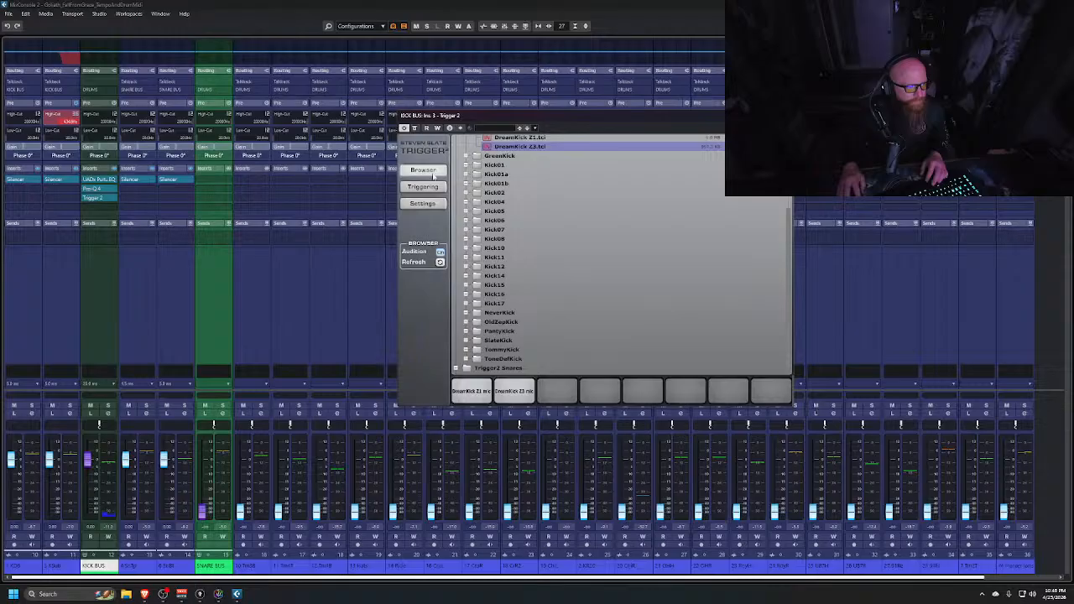
pyautogui.click(429, 187)
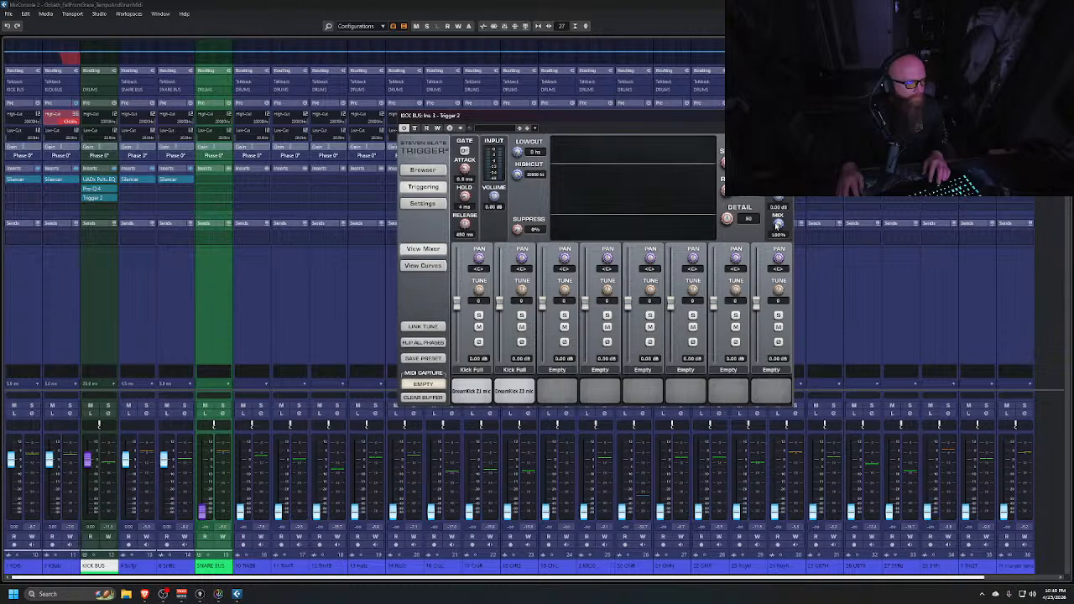
# Play the song, set Trigger's mix to about 60% and adjust its detail, then close the plugin
pyautogui.press('space')
pyautogui.moveTo(779, 226); pyautogui.dragTo(766, 288)
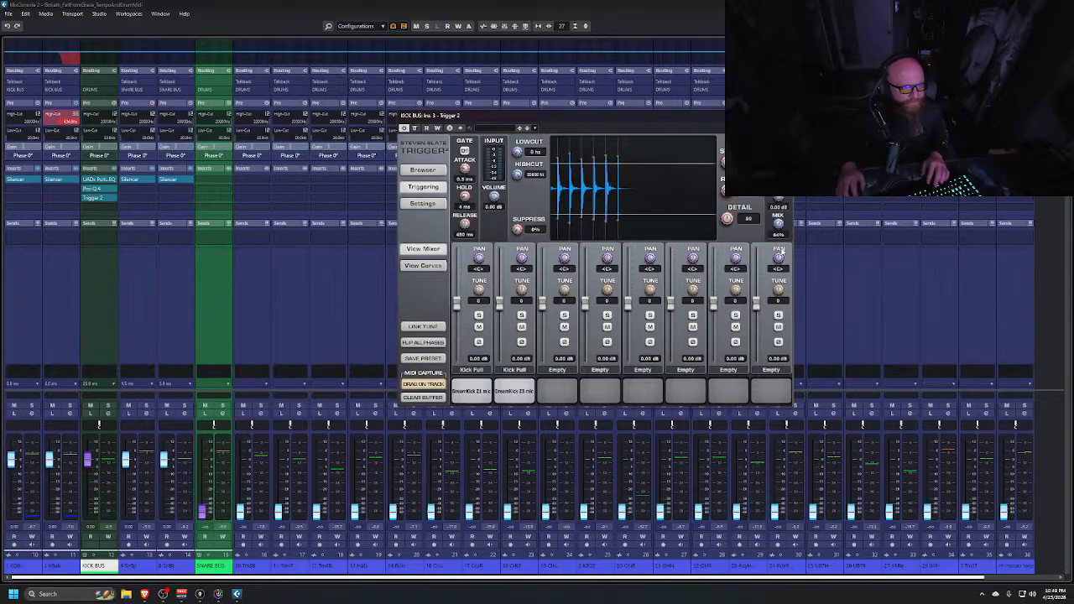
pyautogui.moveTo(779, 225); pyautogui.dragTo(778, 249)
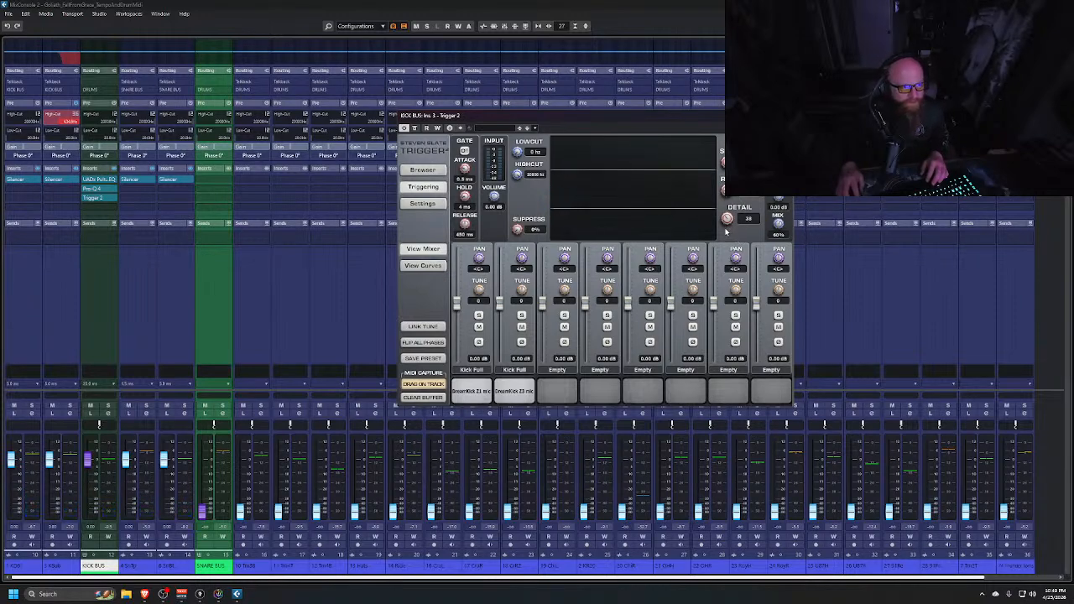
pyautogui.moveTo(726, 231); pyautogui.dragTo(719, 228)
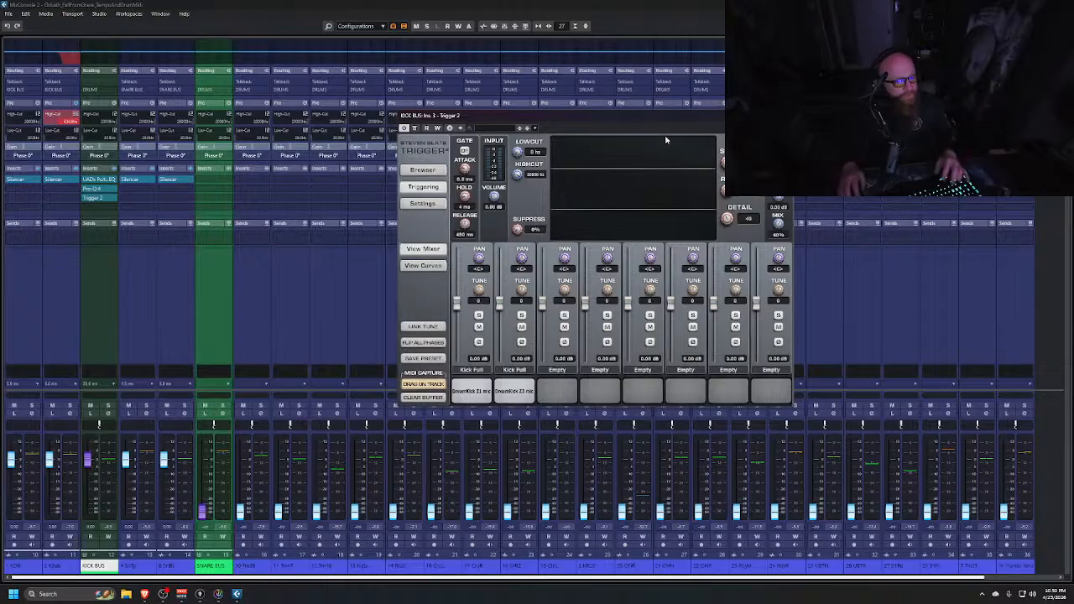
pyautogui.click(786, 116)
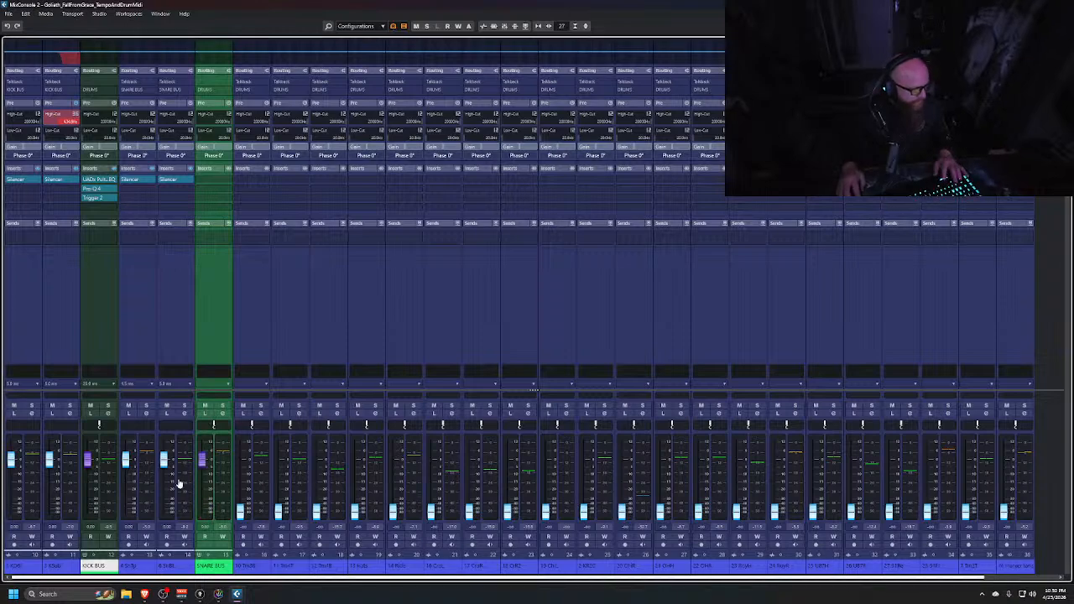
pyautogui.press('space')
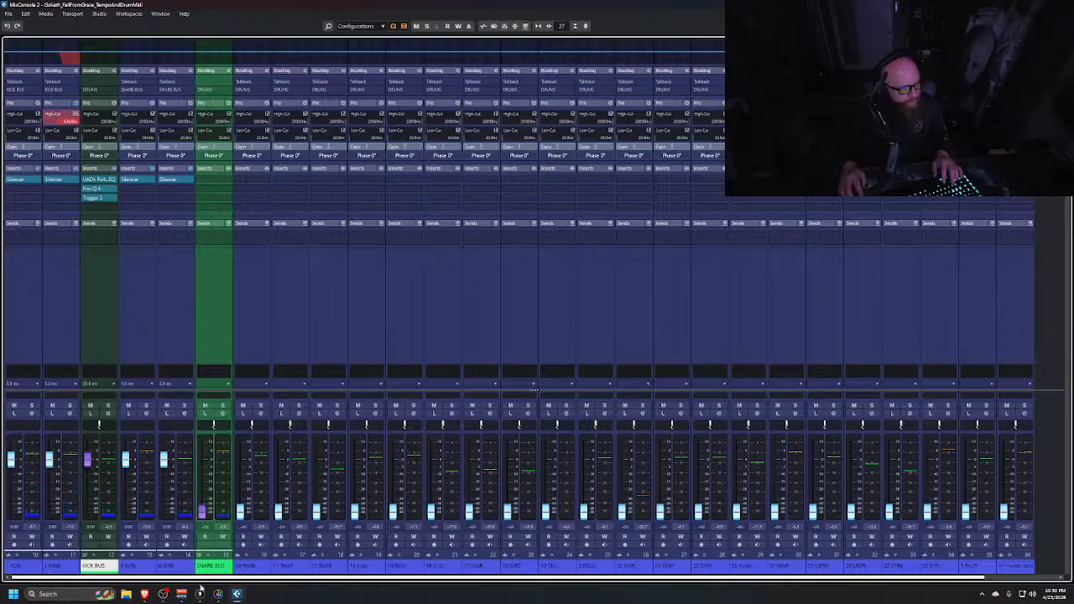
# Toggle the bypass of all visible channels' inserts on and off to compare the processed drums
pyautogui.click(493, 26)
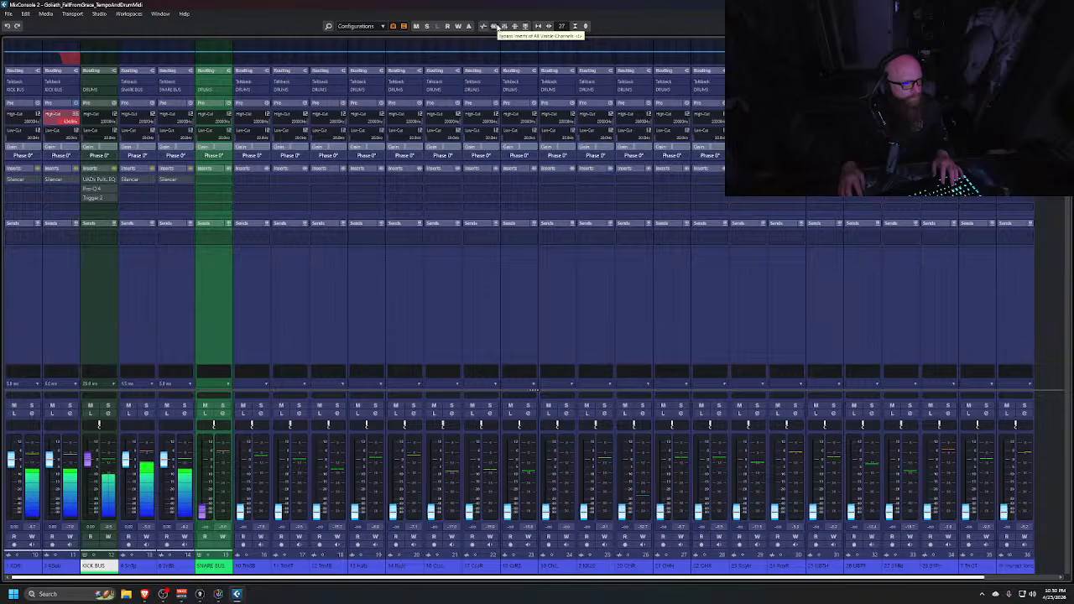
pyautogui.click(493, 26)
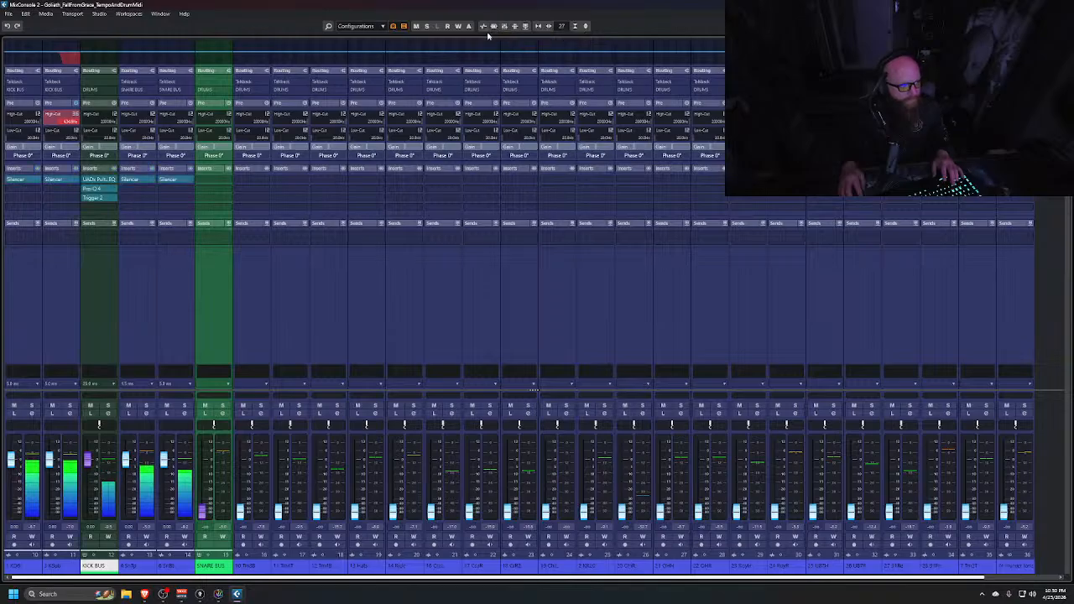
pyautogui.click(493, 26)
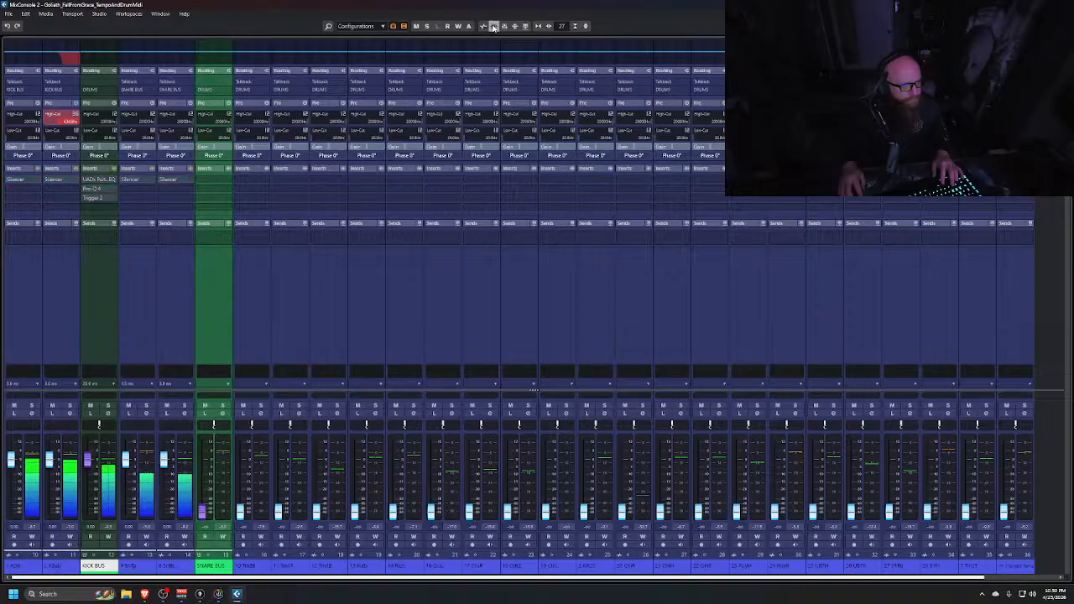
pyautogui.click(493, 26)
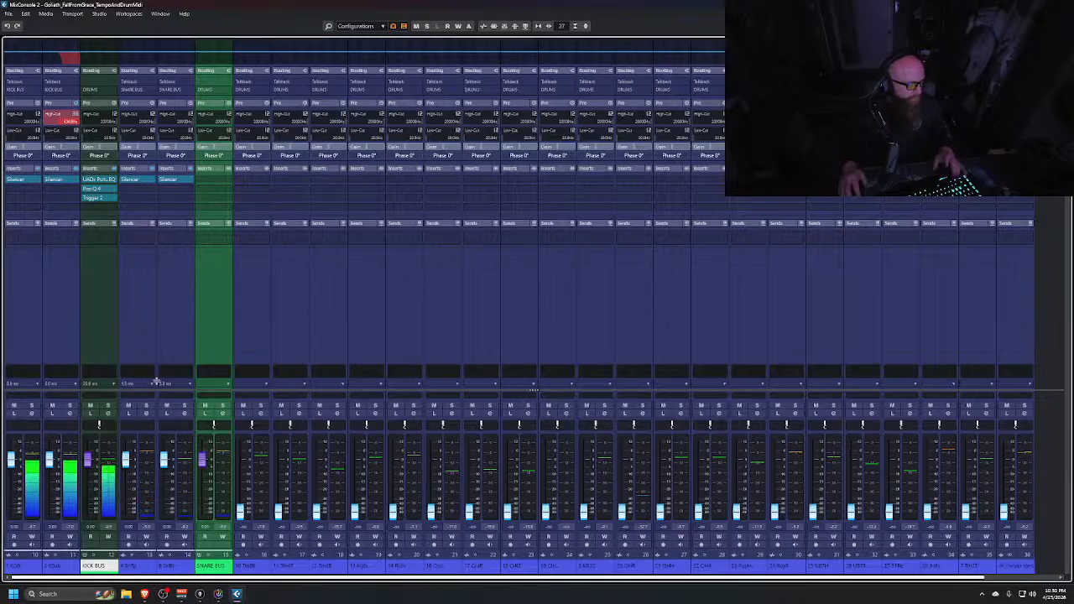
# Solo the snare top channel with the snare bus and select the snare top channel
pyautogui.click(95, 406)
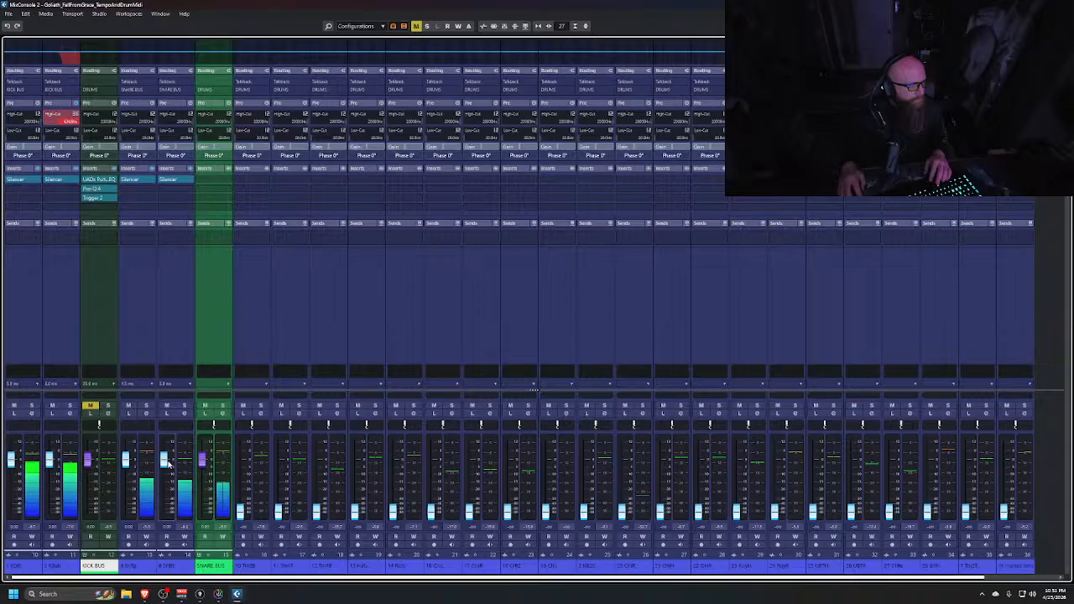
pyautogui.click(146, 406)
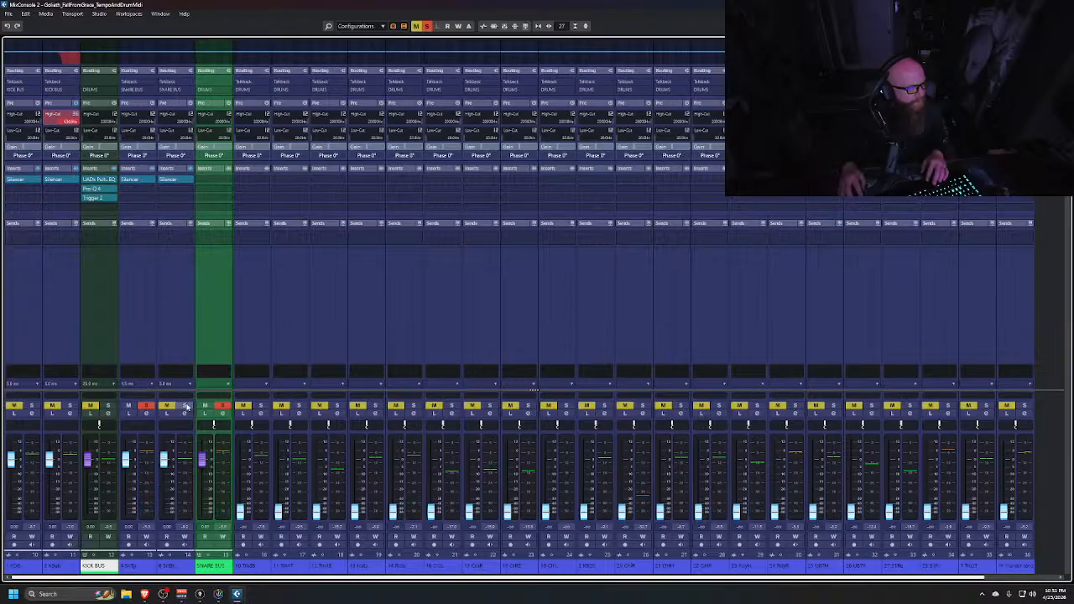
pyautogui.click(175, 343)
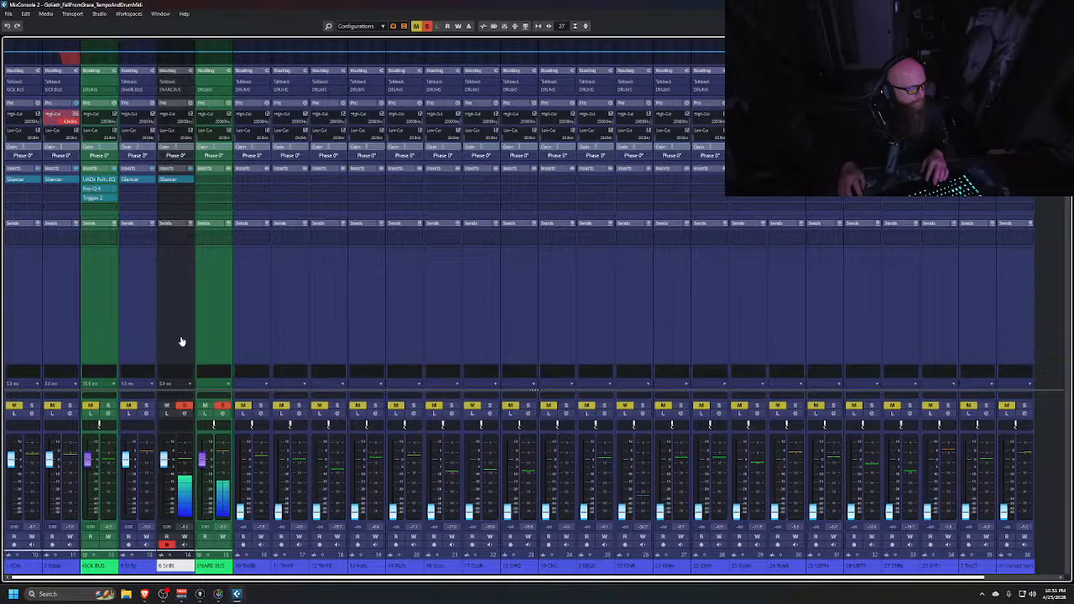
pyautogui.click(143, 347)
# Insert FabFilter Pro-Q 4 into the snare top channel's next free insert slot and reposition its window
pyautogui.click(143, 192)
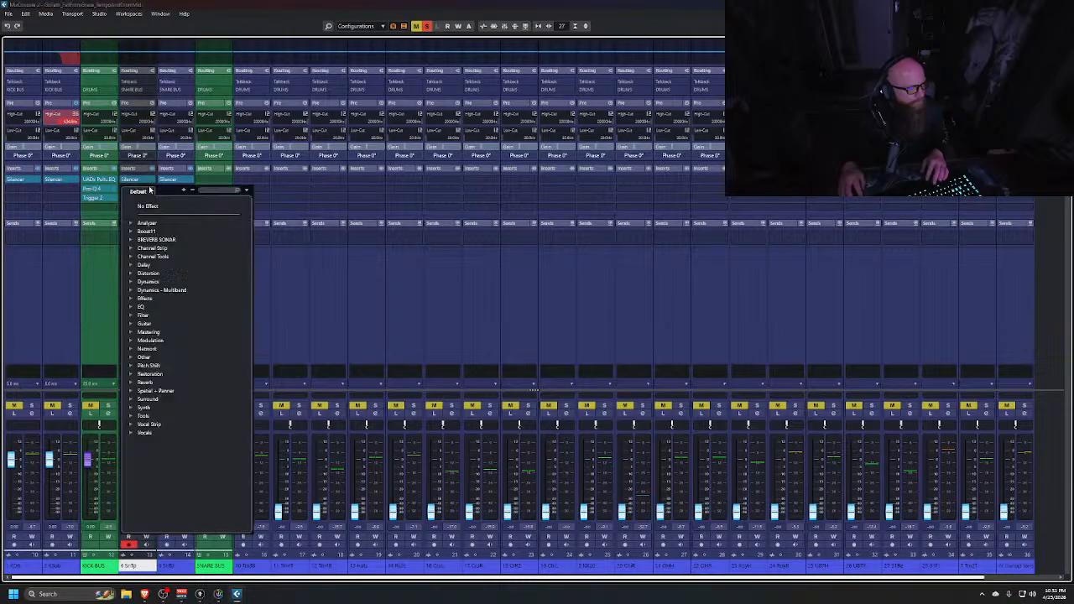
pyautogui.click(134, 308)
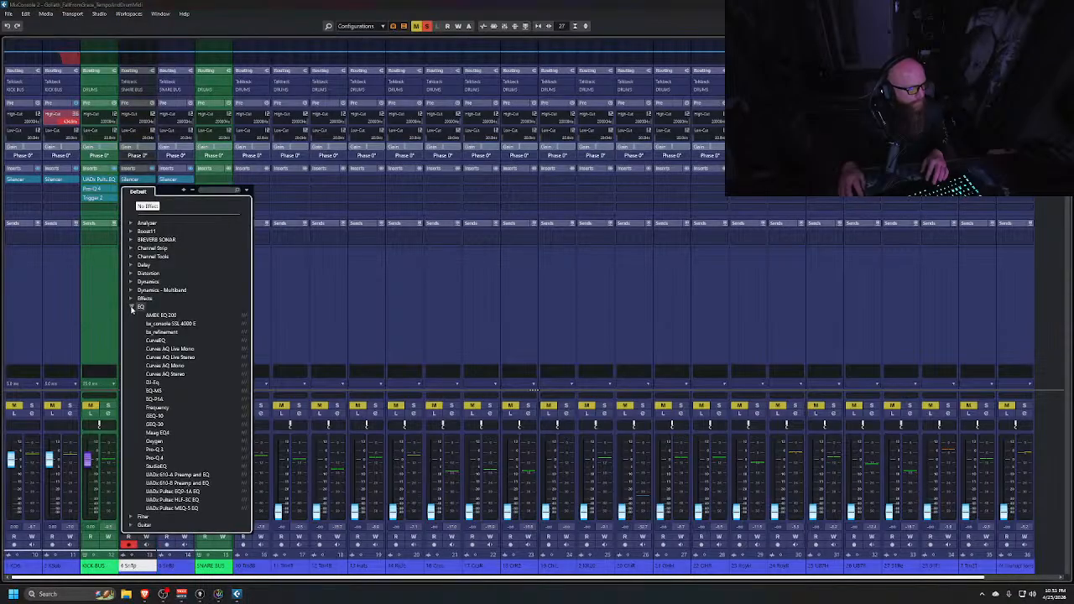
pyautogui.click(156, 458)
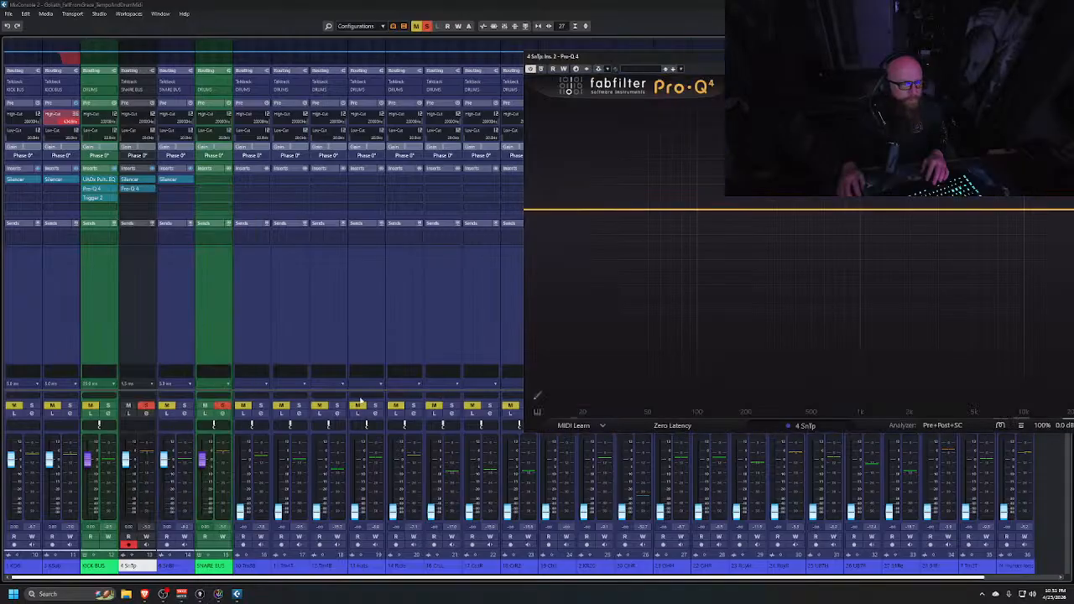
pyautogui.moveTo(839, 53); pyautogui.dragTo(657, 129)
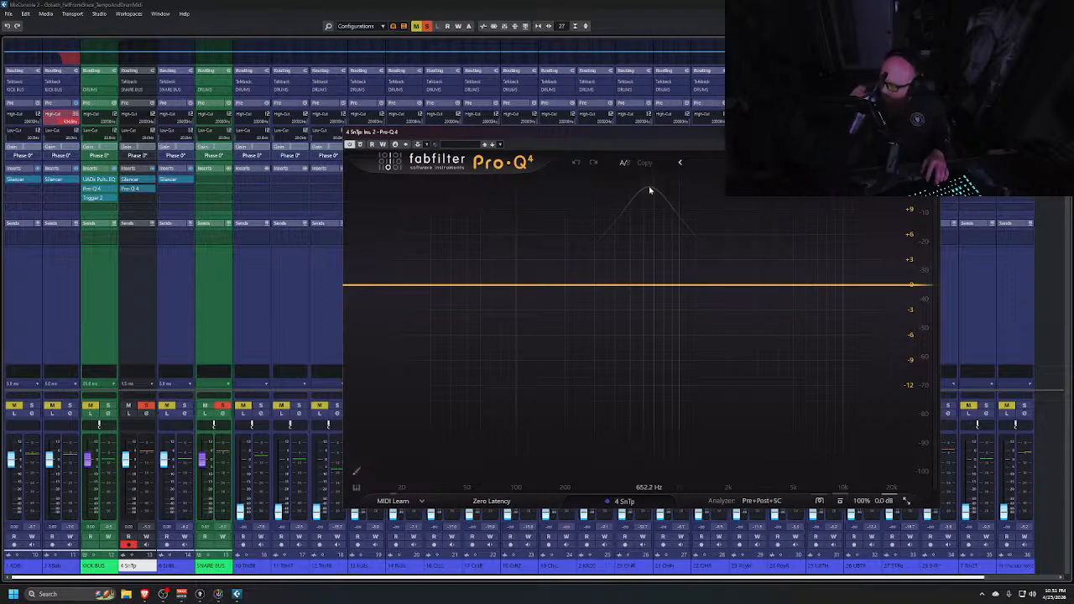
# Play the song and add a Pro-Q 4 bell band, moving it to about 961 Hz and resetting its gain to 0 dB
pyautogui.press('space')
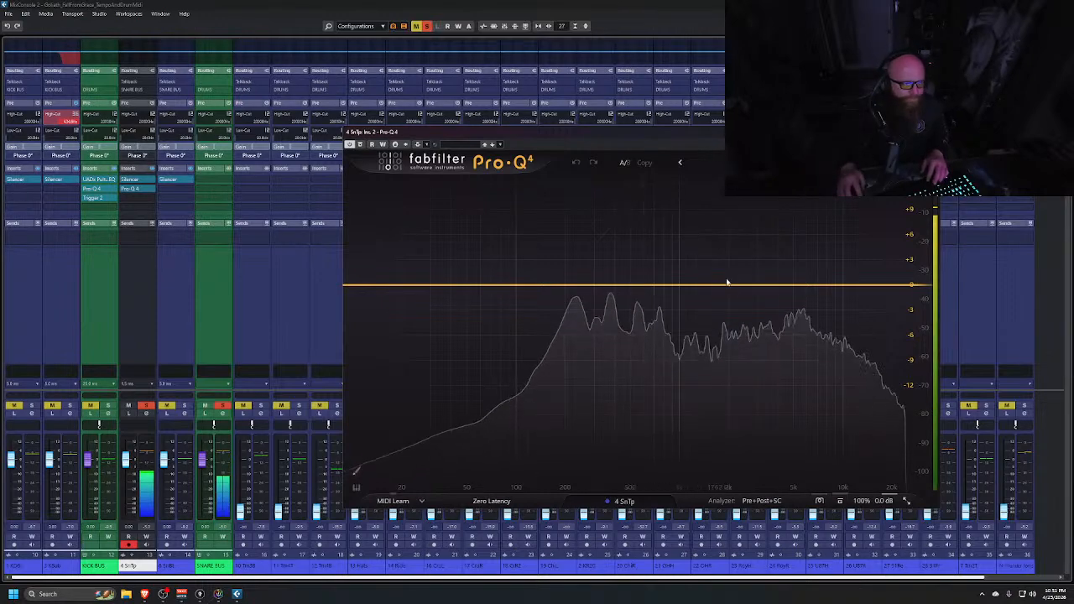
pyautogui.moveTo(734, 284); pyautogui.dragTo(738, 240)
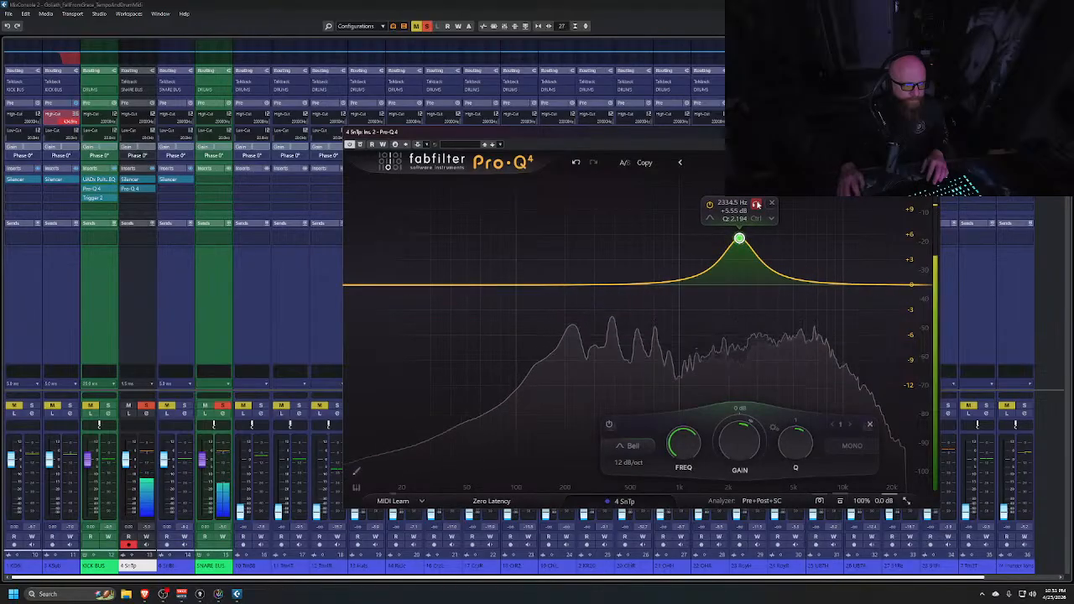
pyautogui.moveTo(755, 203); pyautogui.dragTo(665, 203)
pyautogui.moveTo(660, 203); pyautogui.dragTo(692, 205)
pyautogui.doubleClick(676, 443)
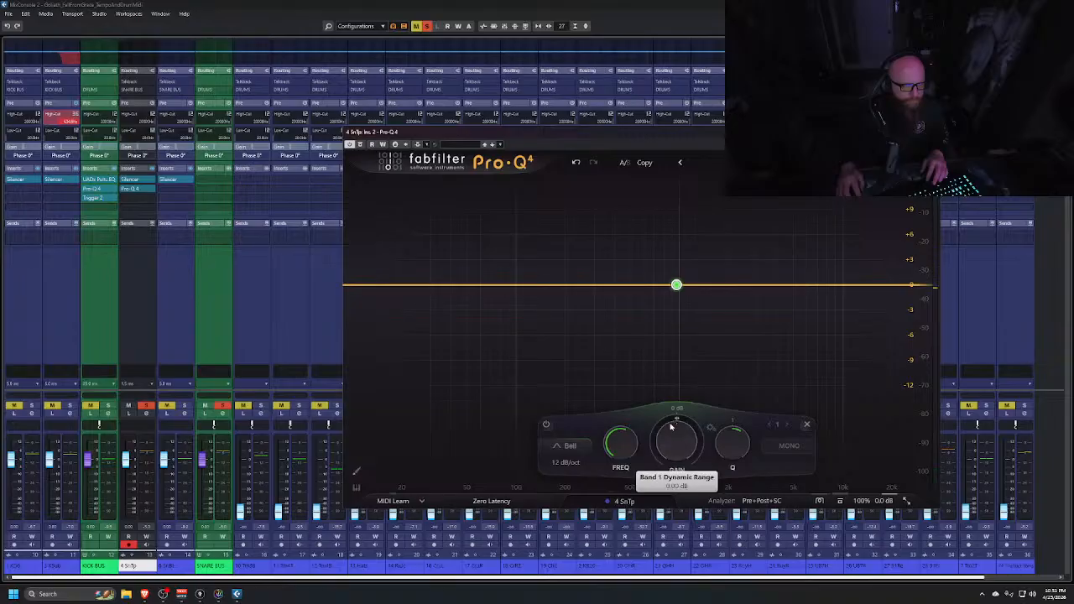
# Set the band's dynamic range to -3 dB and narrow its Q to about 6.8
pyautogui.moveTo(671, 427); pyautogui.dragTo(653, 475)
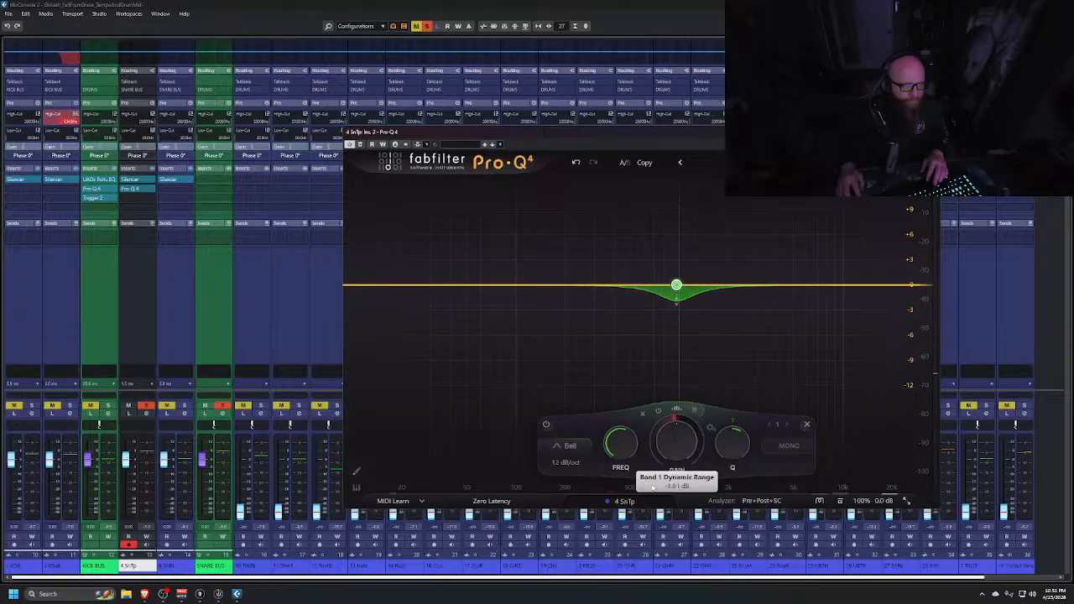
pyautogui.press('space')
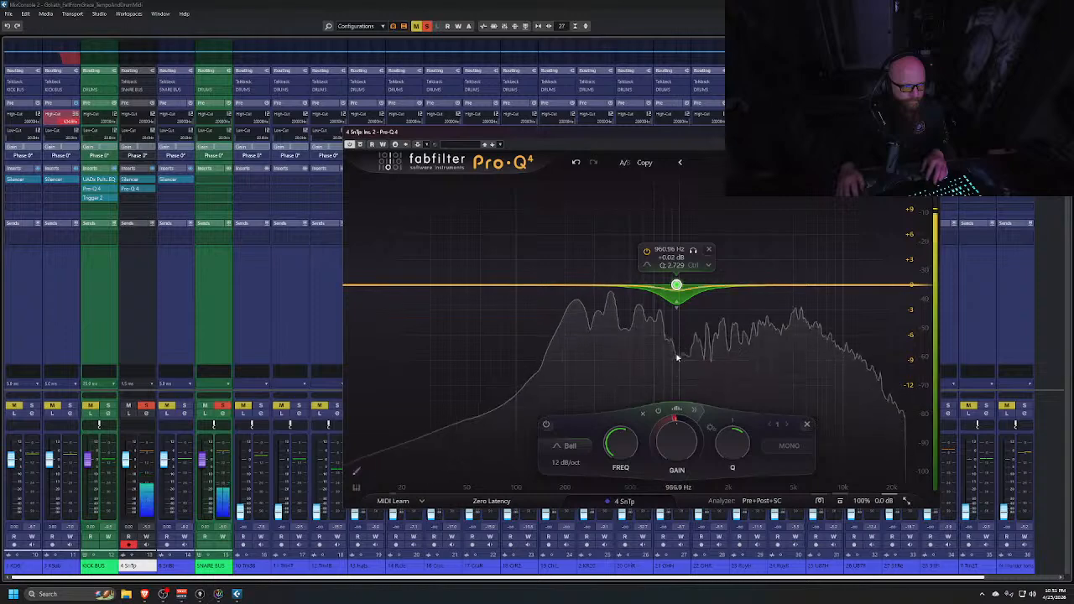
pyautogui.scroll(5, 676, 285)
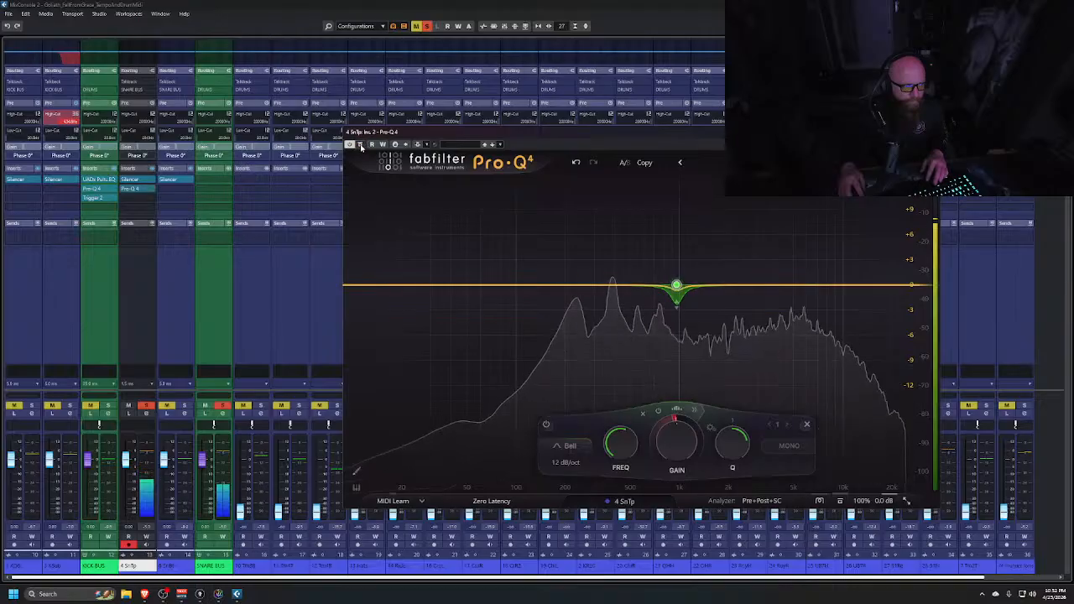
# Lower the band's gain to about -0.7 dB while the song plays, then close Pro-Q 4
pyautogui.press('space')
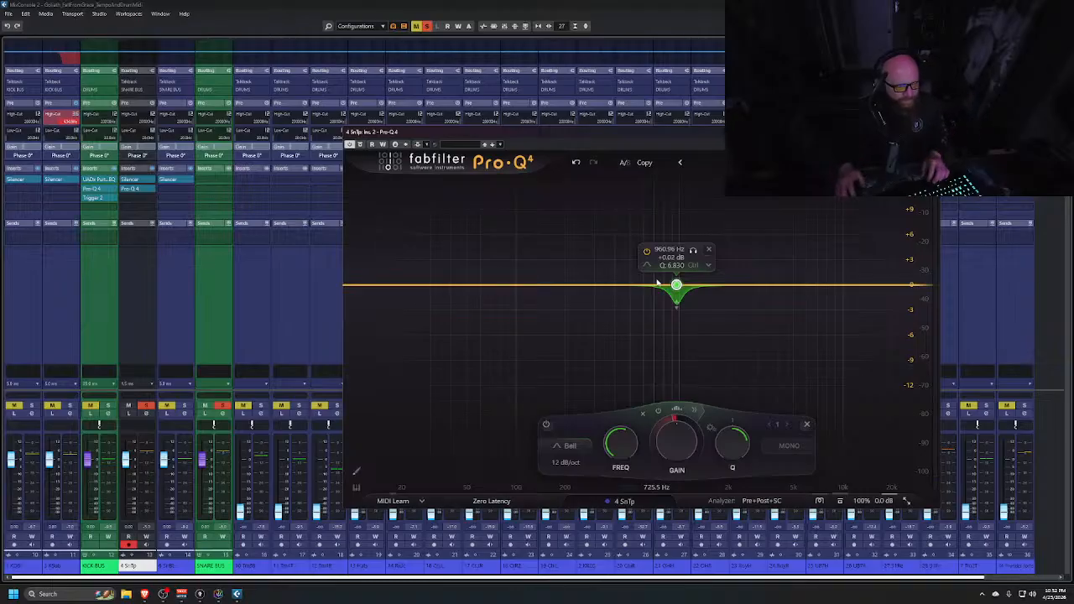
pyautogui.press('space')
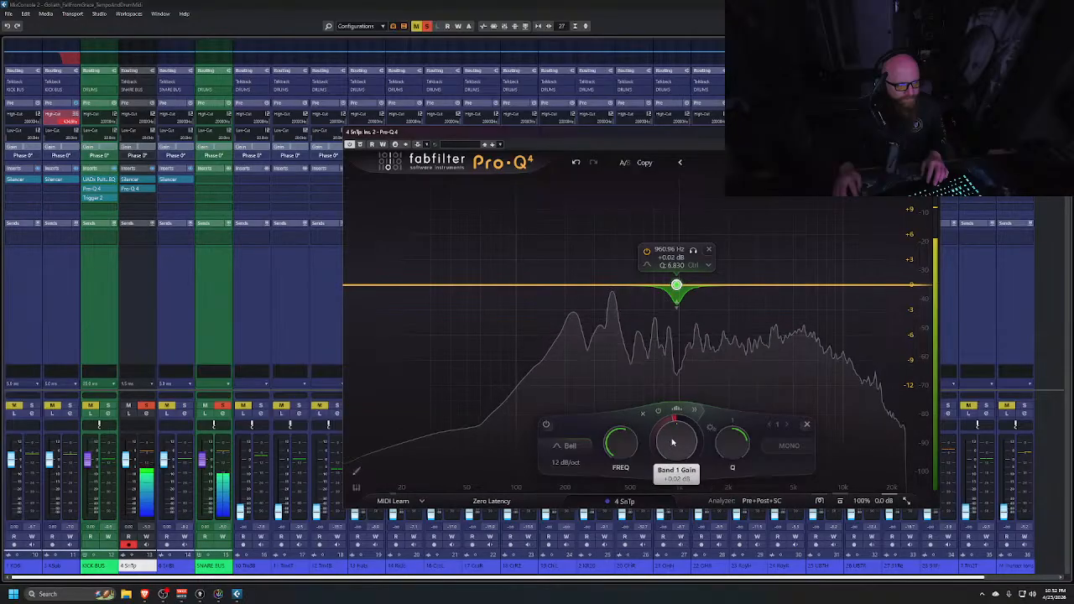
pyautogui.moveTo(674, 444); pyautogui.dragTo(672, 451)
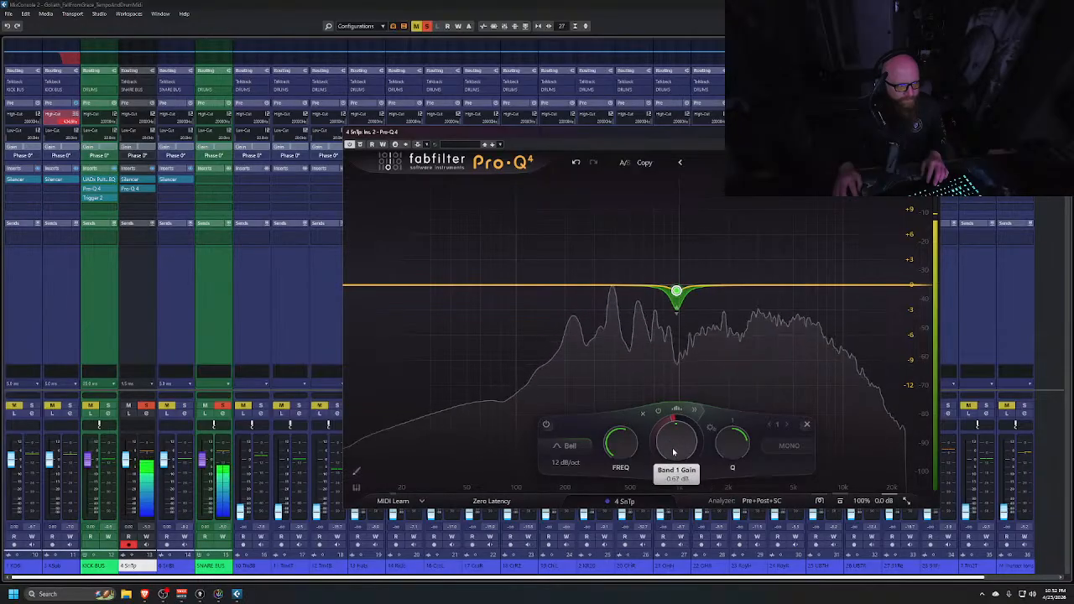
pyautogui.press('space')
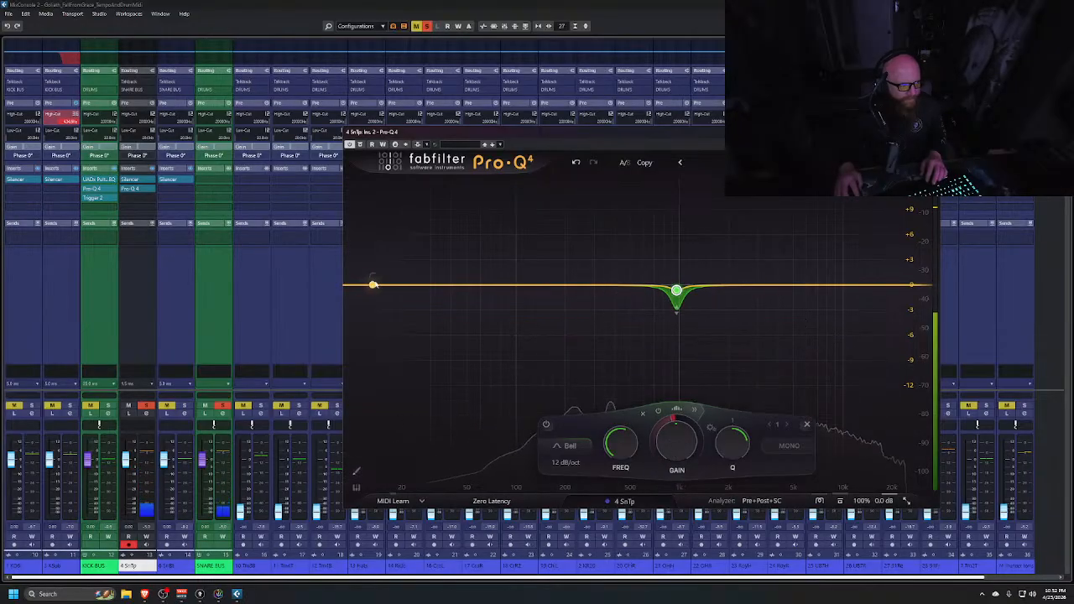
pyautogui.click(932, 132)
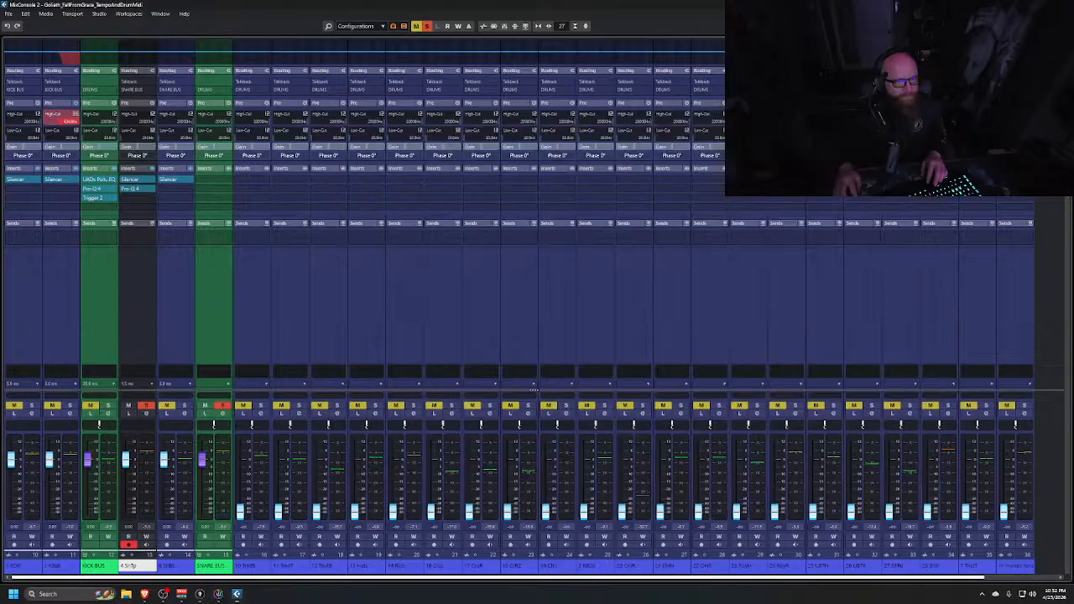
# Set a 36 dB/Oct low-cut slope on the kick bus, enable a steep low-cut on the snare bus, and play
pyautogui.click(114, 132)
pyautogui.click(139, 162)
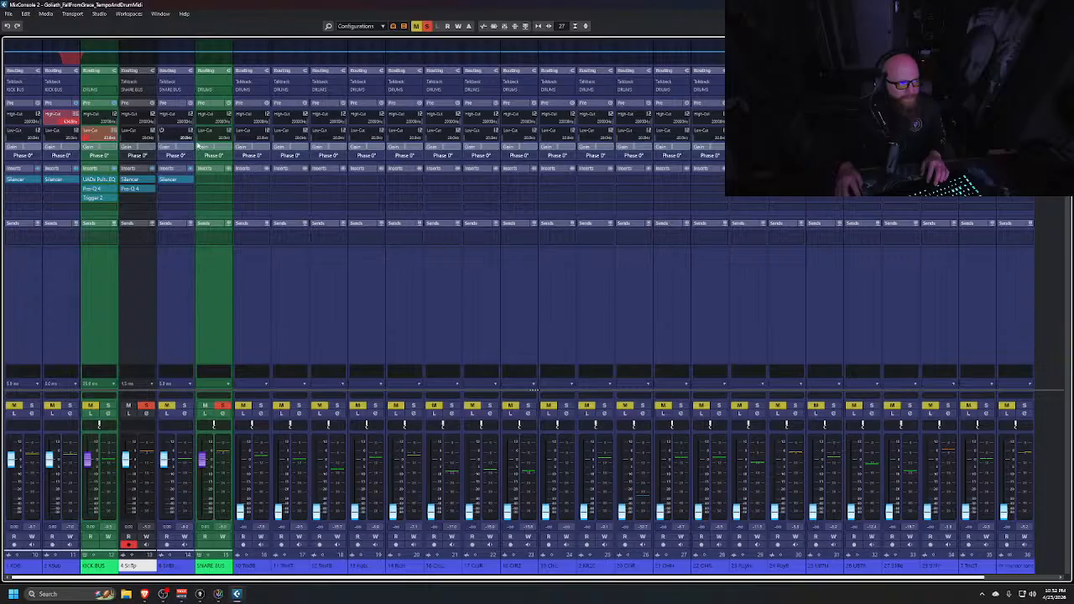
pyautogui.click(219, 307)
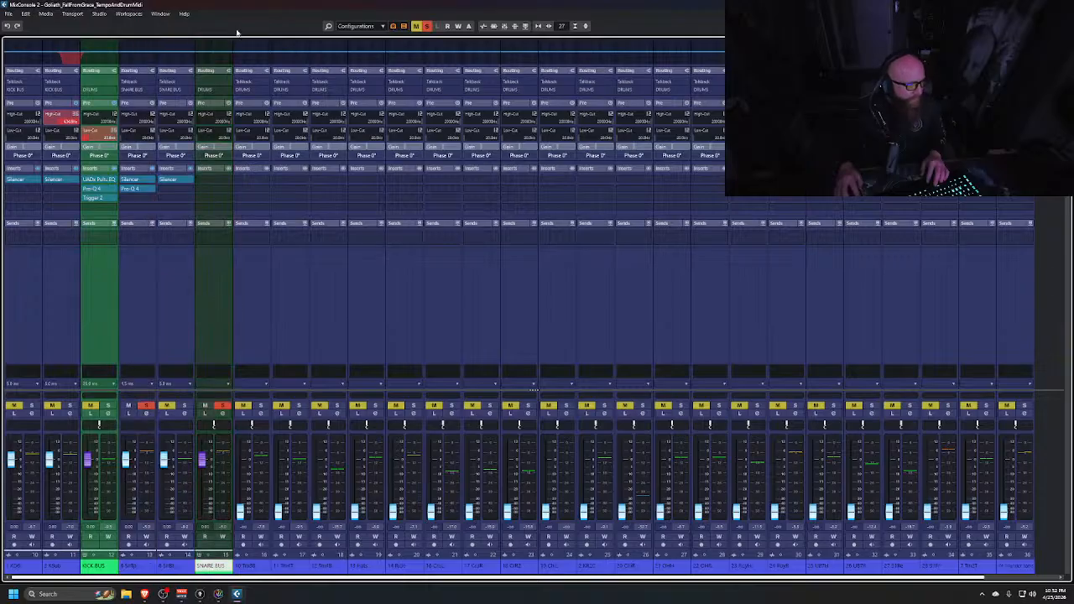
pyautogui.click(228, 132)
pyautogui.click(255, 165)
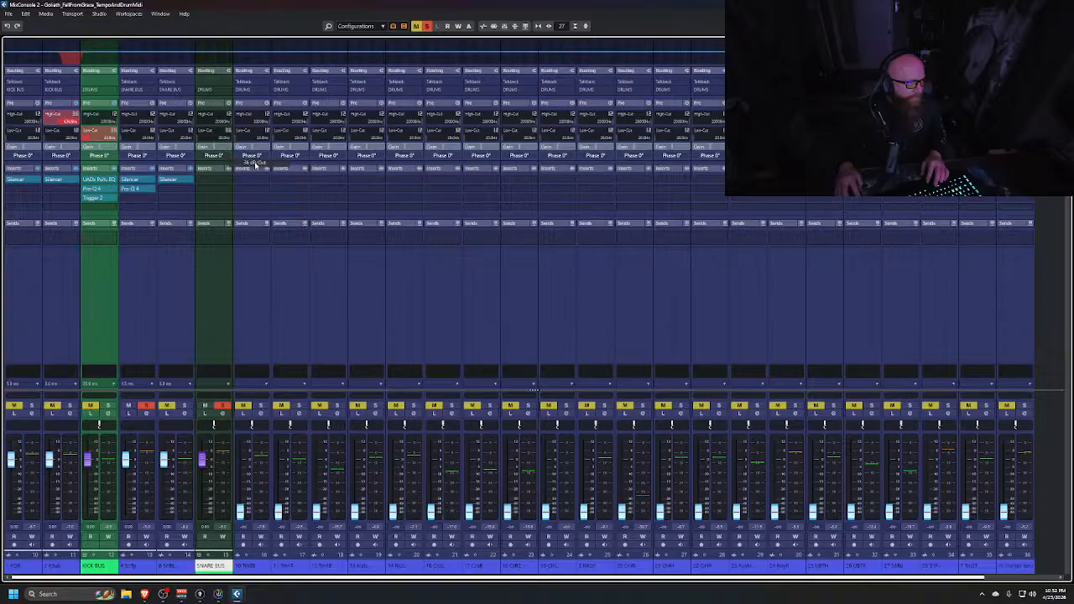
pyautogui.click(199, 132)
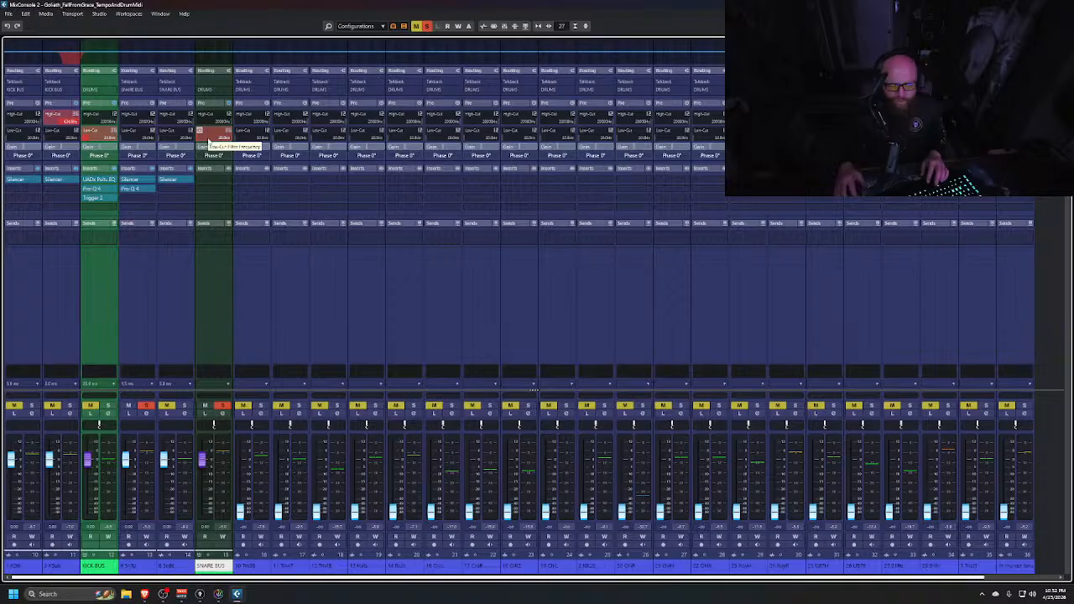
pyautogui.press('space')
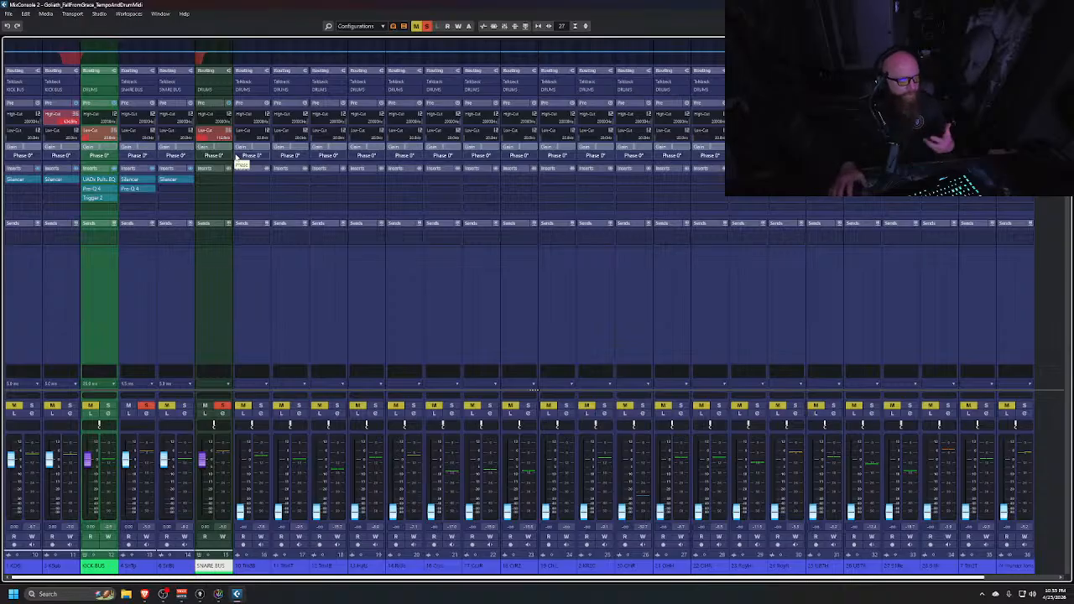
# Insert FabFilter Pro-Q 4 into the snare bottom channel's next free insert slot and reposition its window
pyautogui.click(191, 191)
pyautogui.click(170, 307)
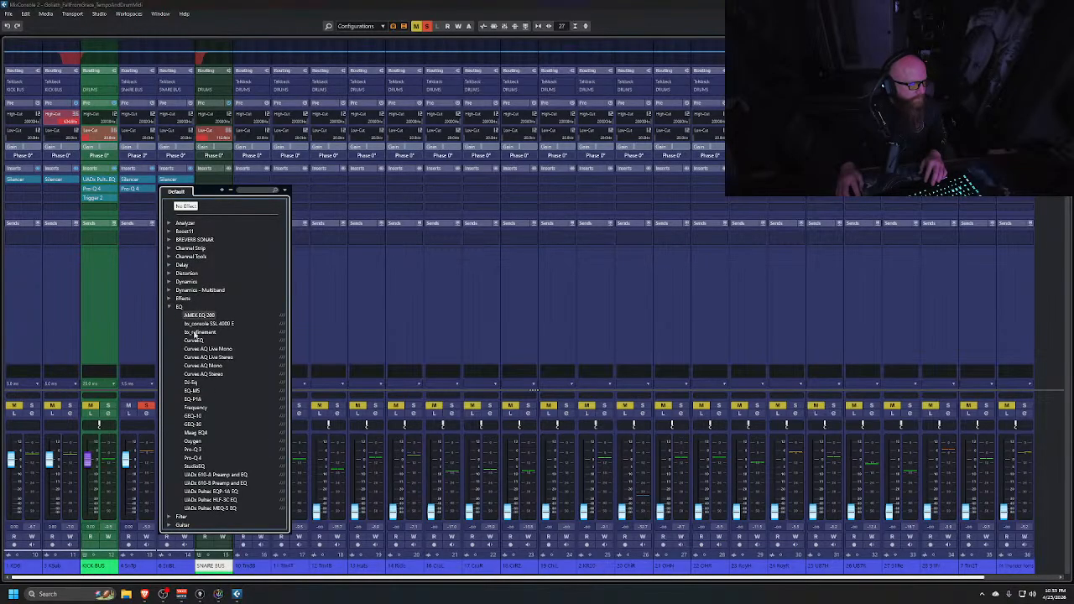
pyautogui.click(200, 460)
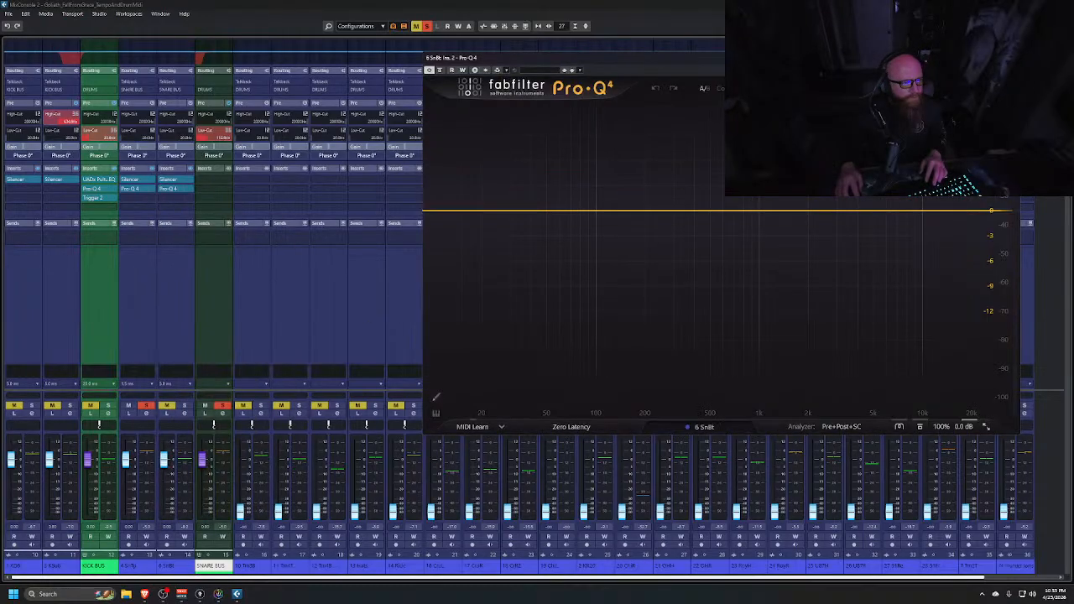
pyautogui.moveTo(726, 64); pyautogui.dragTo(720, 107)
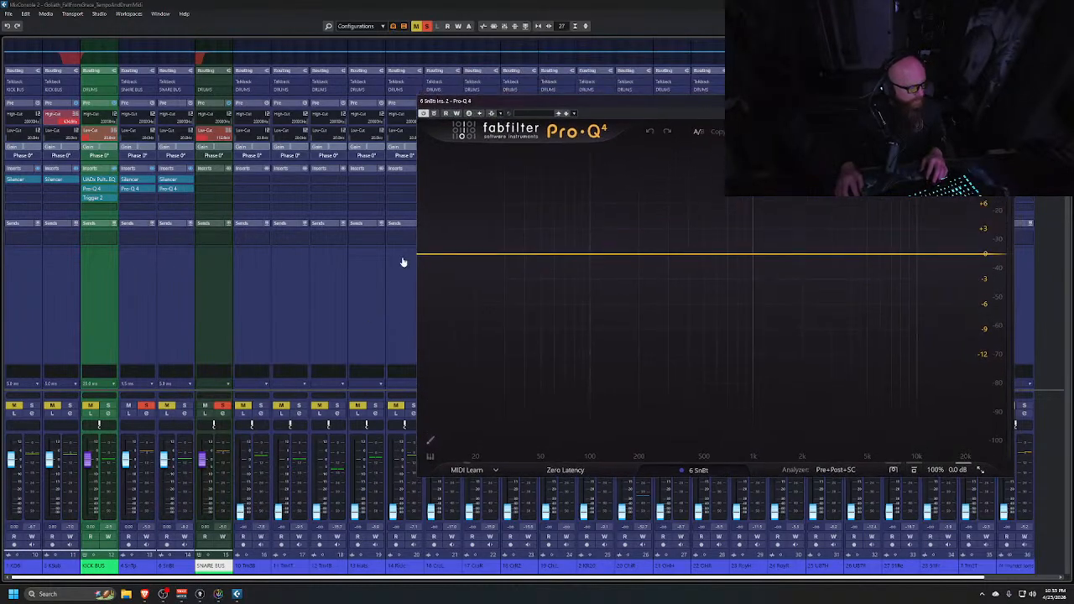
# Solo the snare bottom channel alongside the snare top and snare bus, and play the song briefly
pyautogui.click(223, 407)
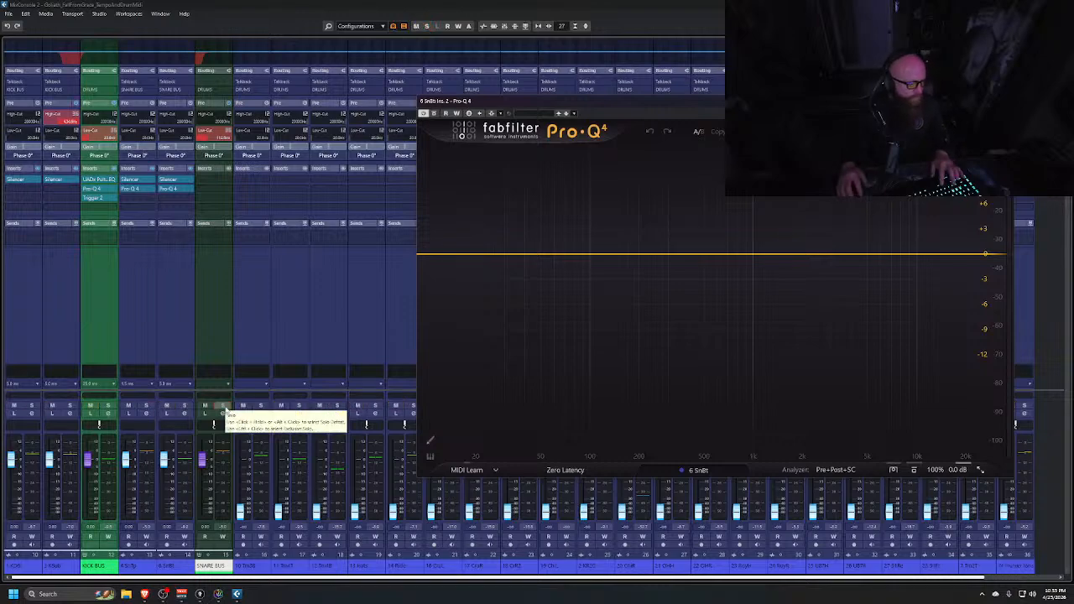
pyautogui.click(223, 406)
pyautogui.press('space')
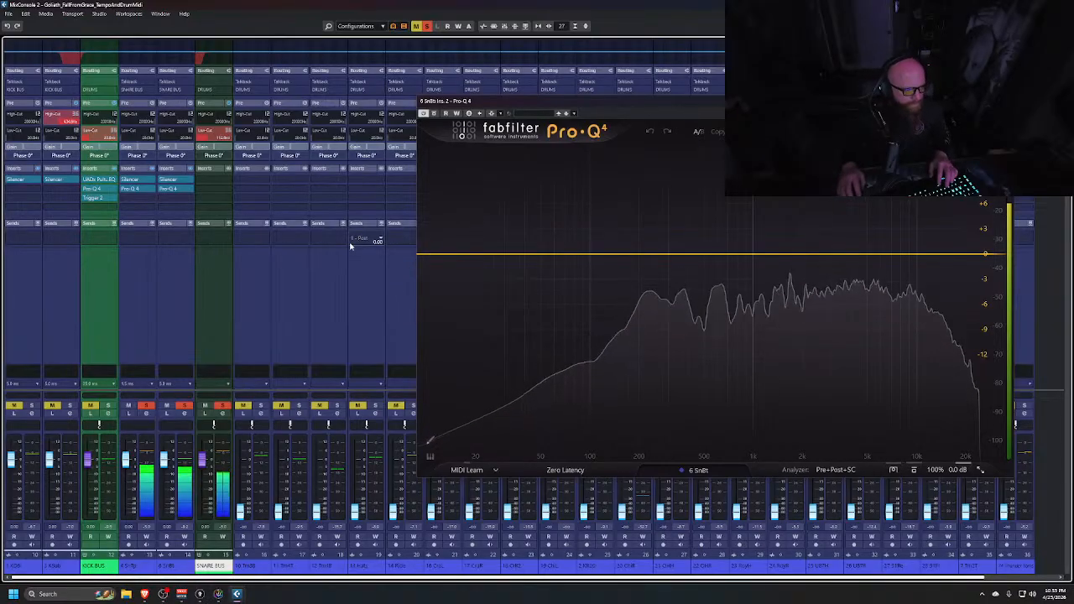
pyautogui.press('space')
# Select the snare top and bottom channels, enable a 36 dB/Oct low-cut on both, and play
pyautogui.click(137, 281)
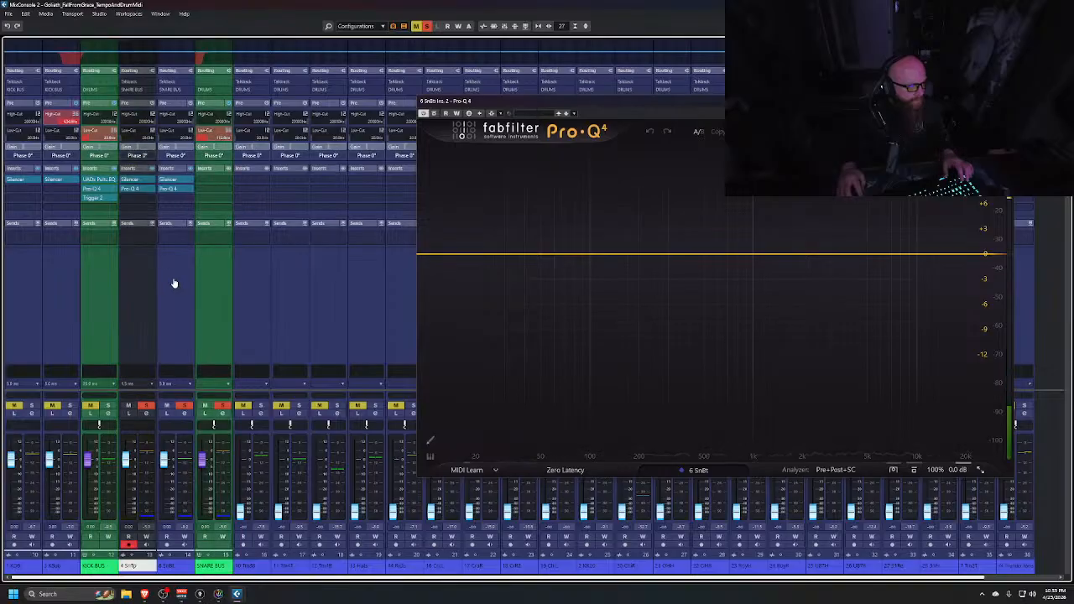
pyautogui.click(173, 277)
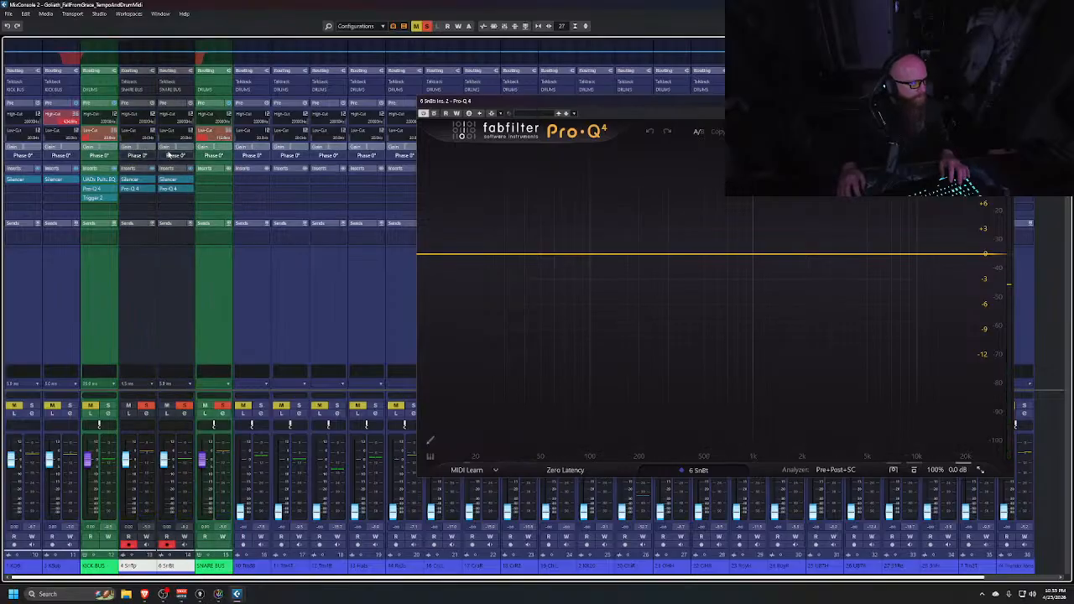
pyautogui.click(152, 131)
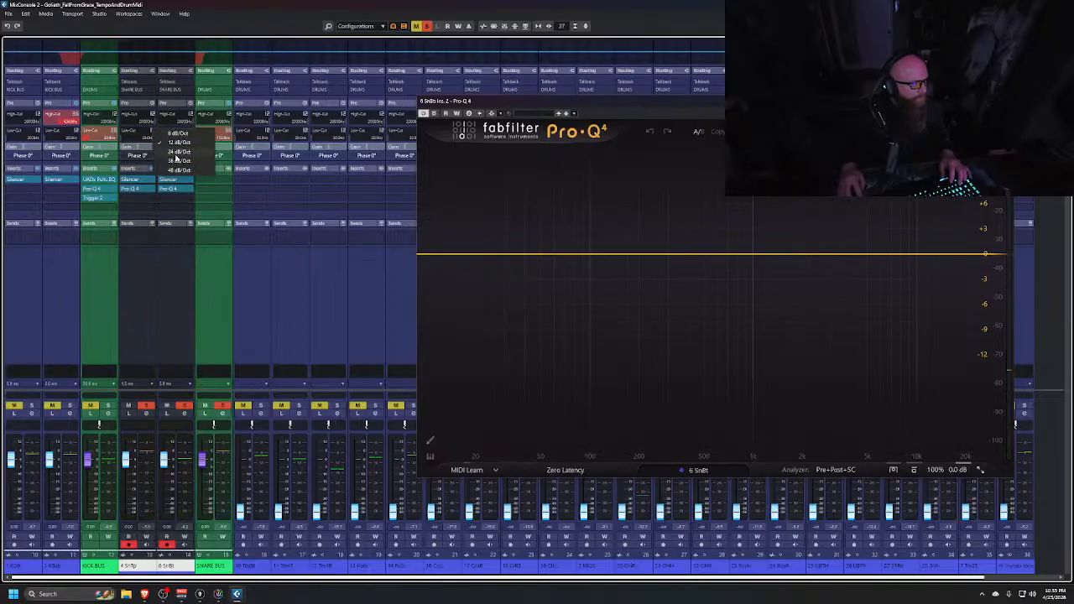
pyautogui.click(182, 162)
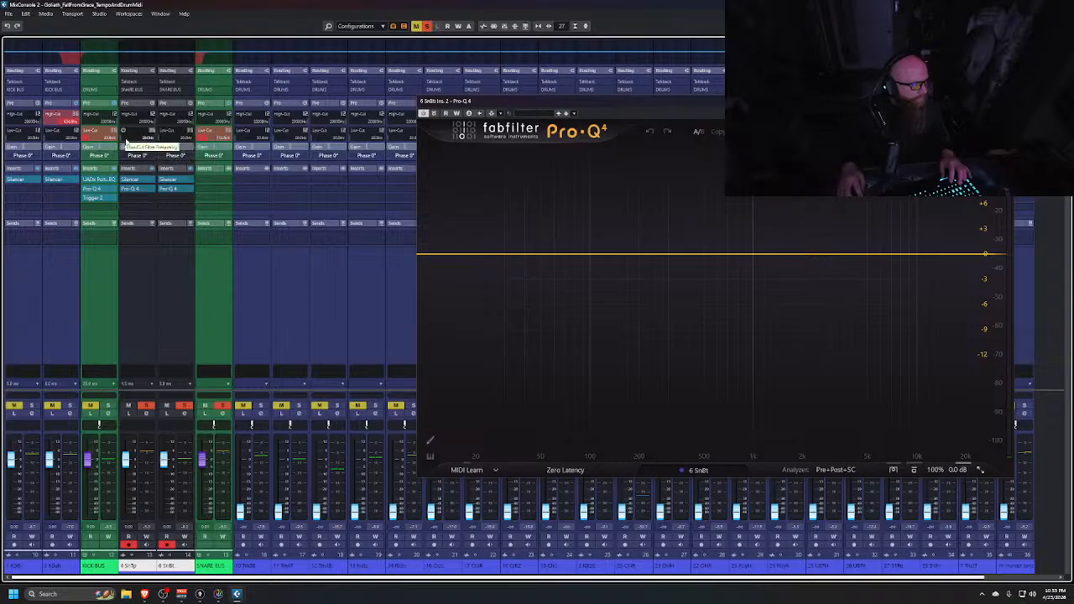
pyautogui.click(123, 131)
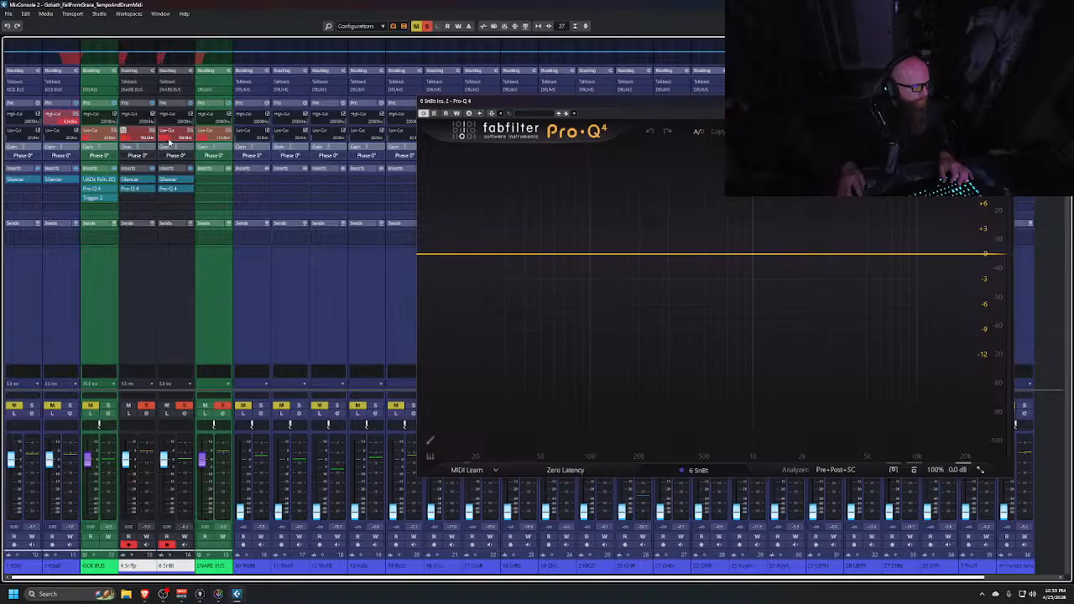
pyautogui.press('space')
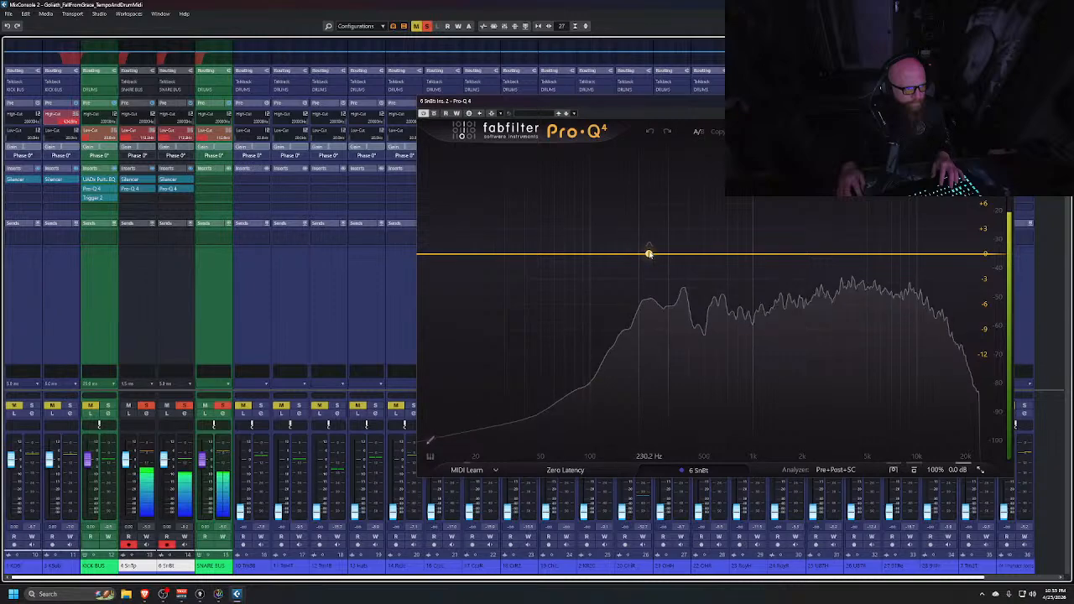
# Select the snare bottom channel and unsolo the snare top to hear the bottom alone
pyautogui.click(198, 311)
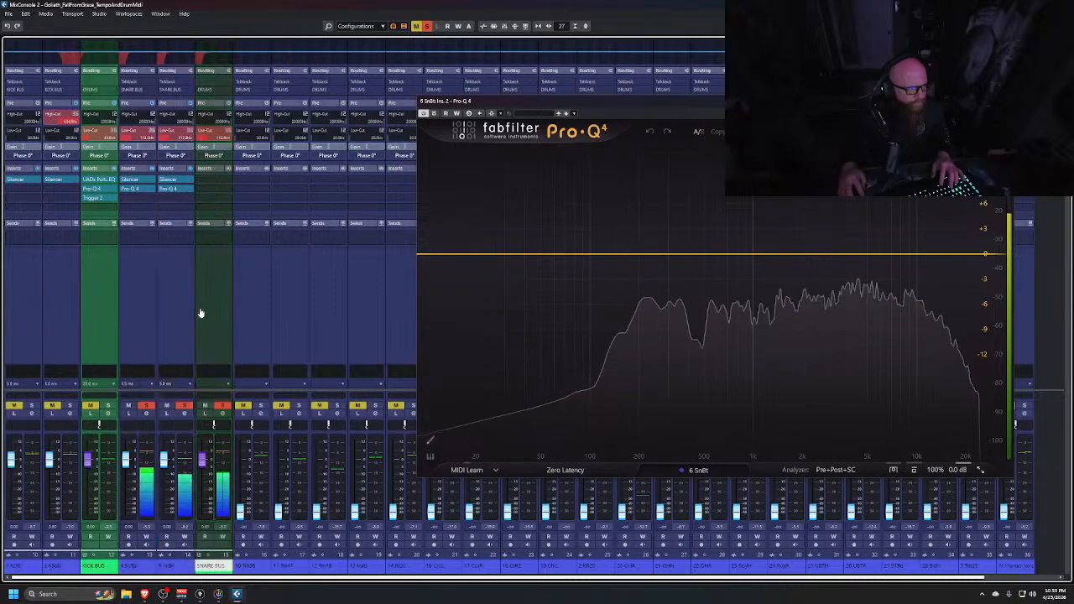
pyautogui.click(167, 317)
pyautogui.click(144, 407)
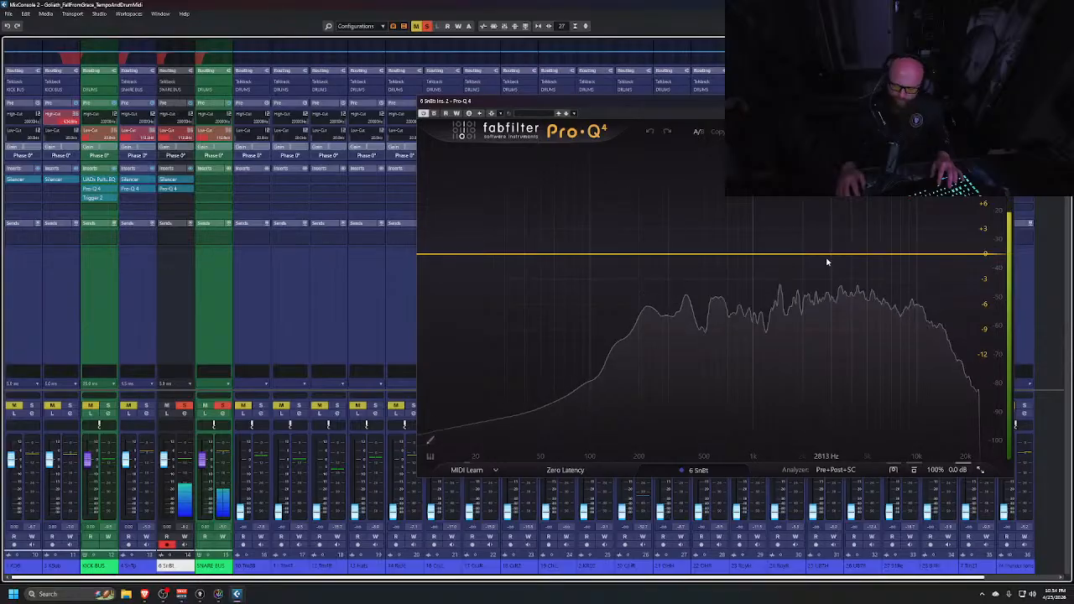
# Stop playback and close the Pro-Q 4 window
pyautogui.press('XF86AudioRaiseVolume')
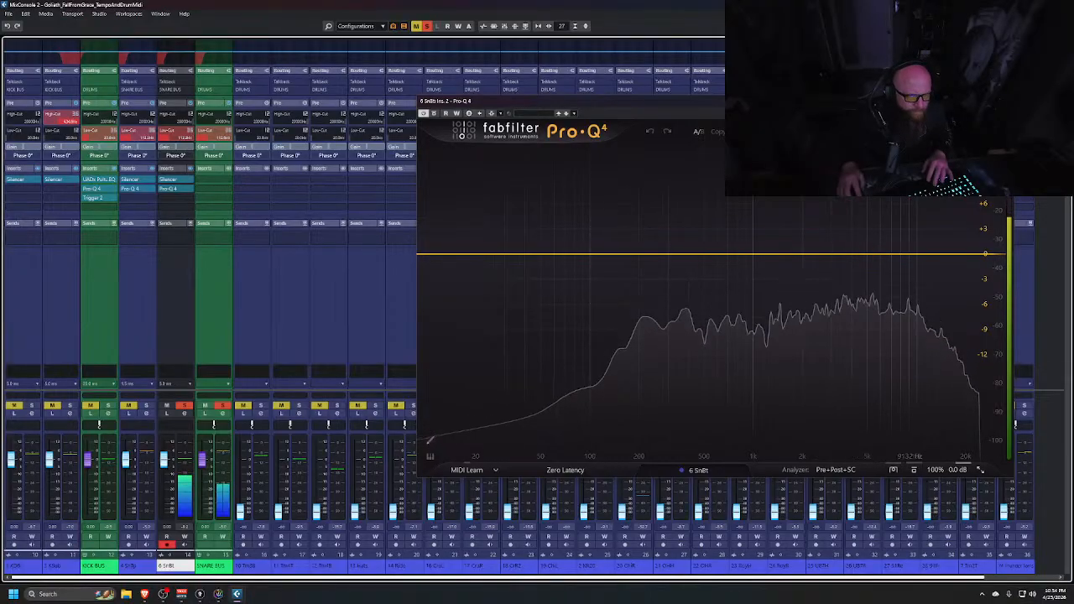
pyautogui.press('space')
pyautogui.click(1007, 100)
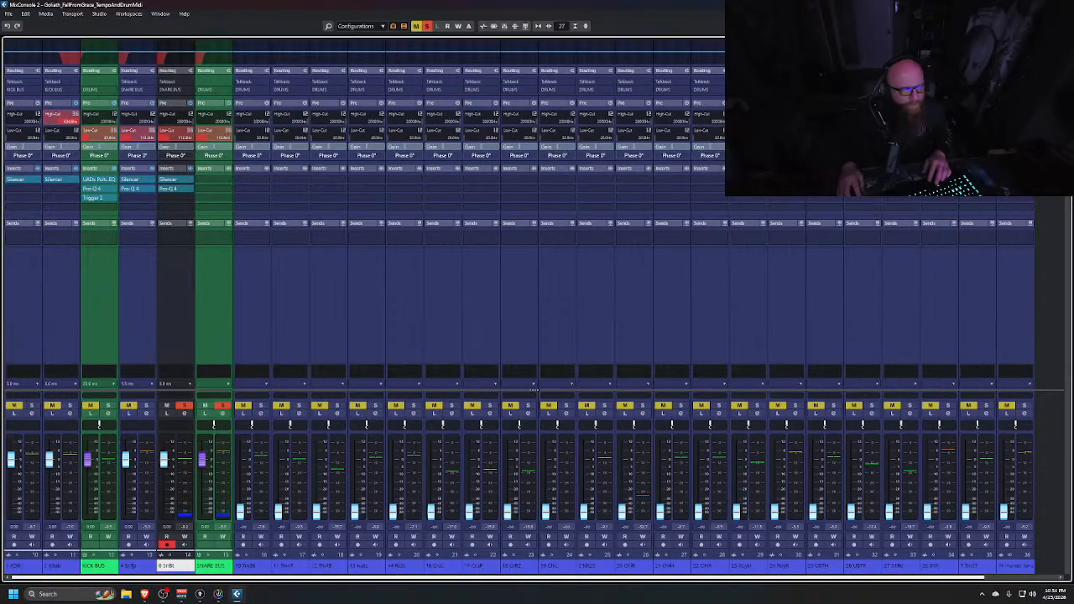
# Insert the Purple Audio MC 77 compressor into the snare bottom's next free insert slot, move its window, and close it
pyautogui.click(190, 192)
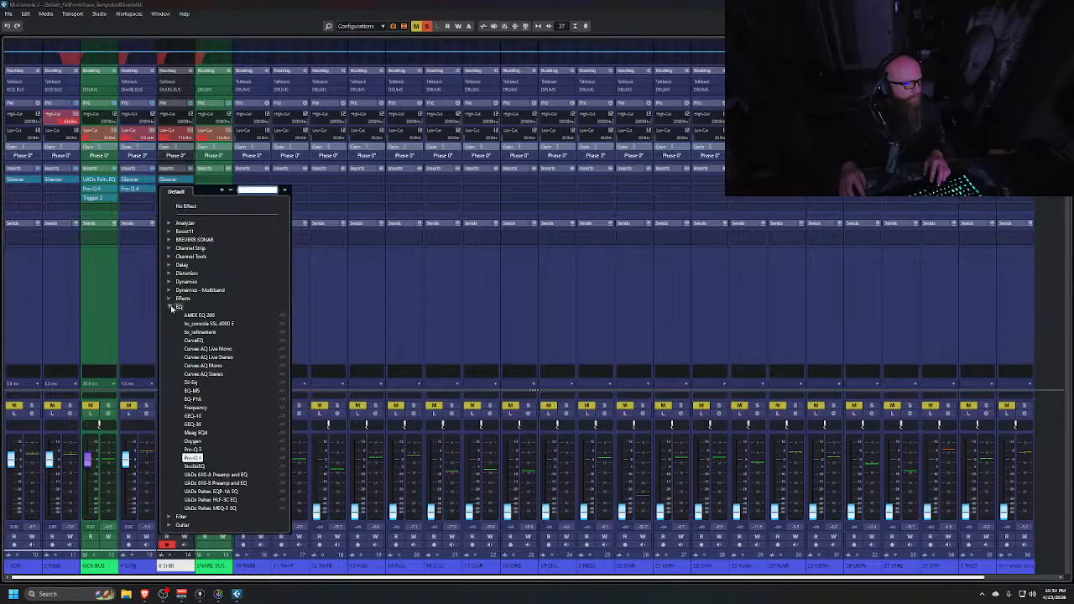
pyautogui.click(171, 308)
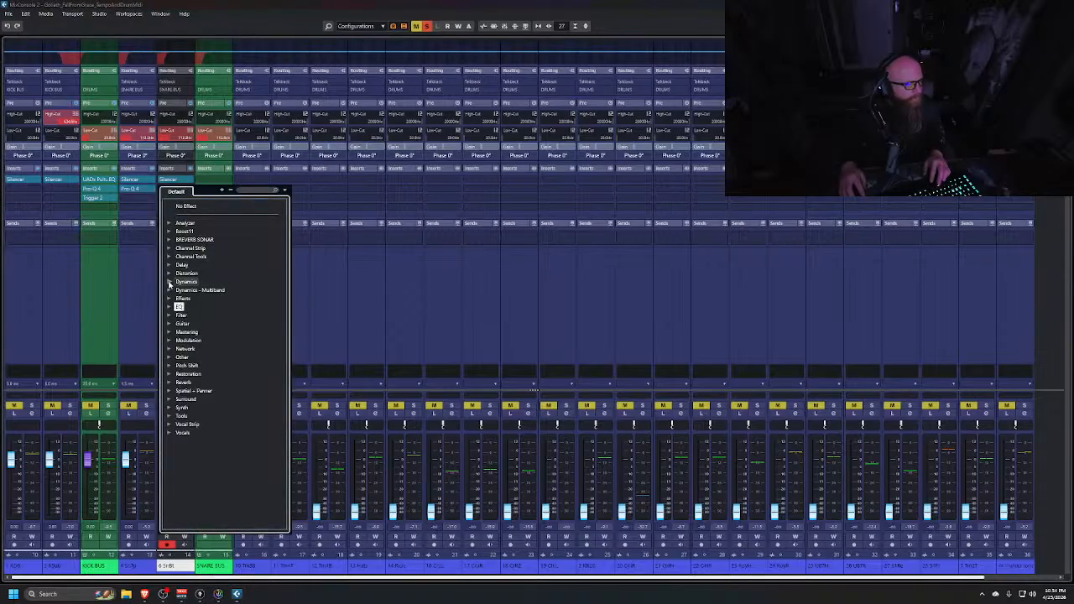
pyautogui.click(170, 283)
pyautogui.scroll(-2, 214, 380)
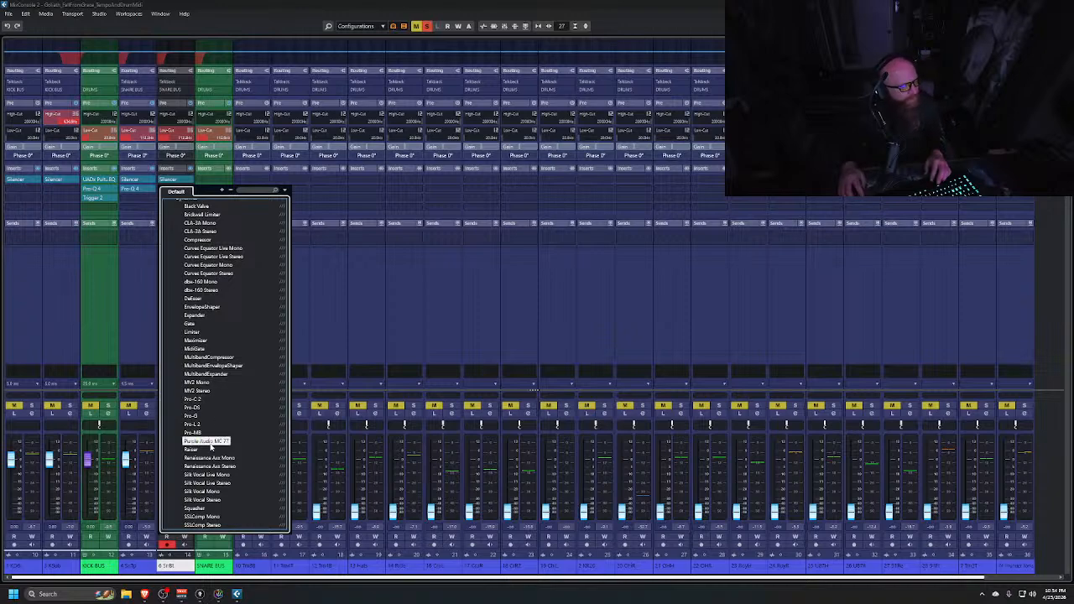
pyautogui.press('Return')
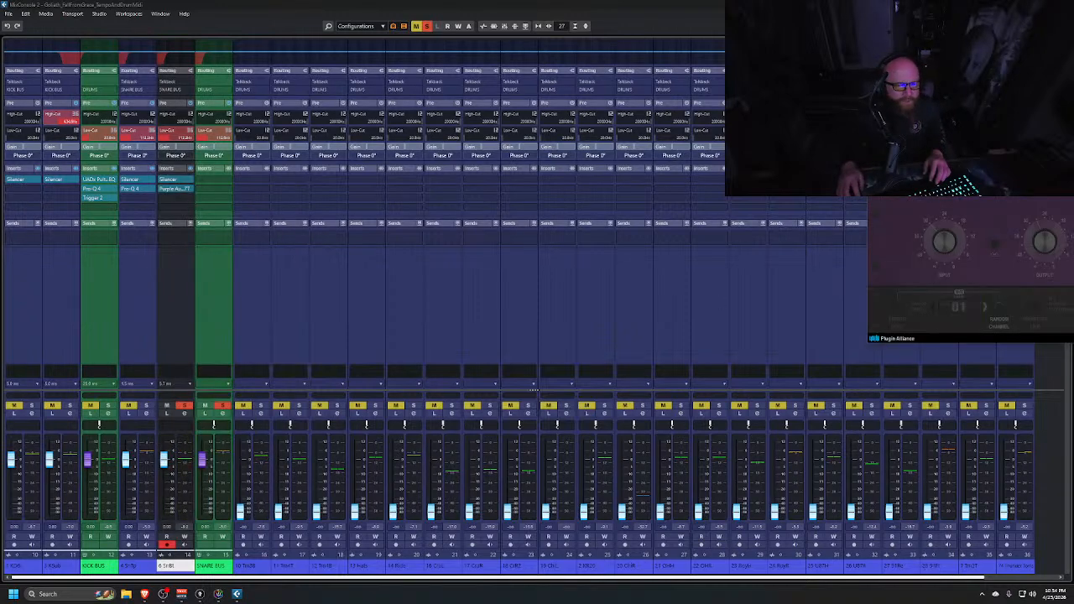
pyautogui.moveTo(1003, 175); pyautogui.dragTo(571, 201)
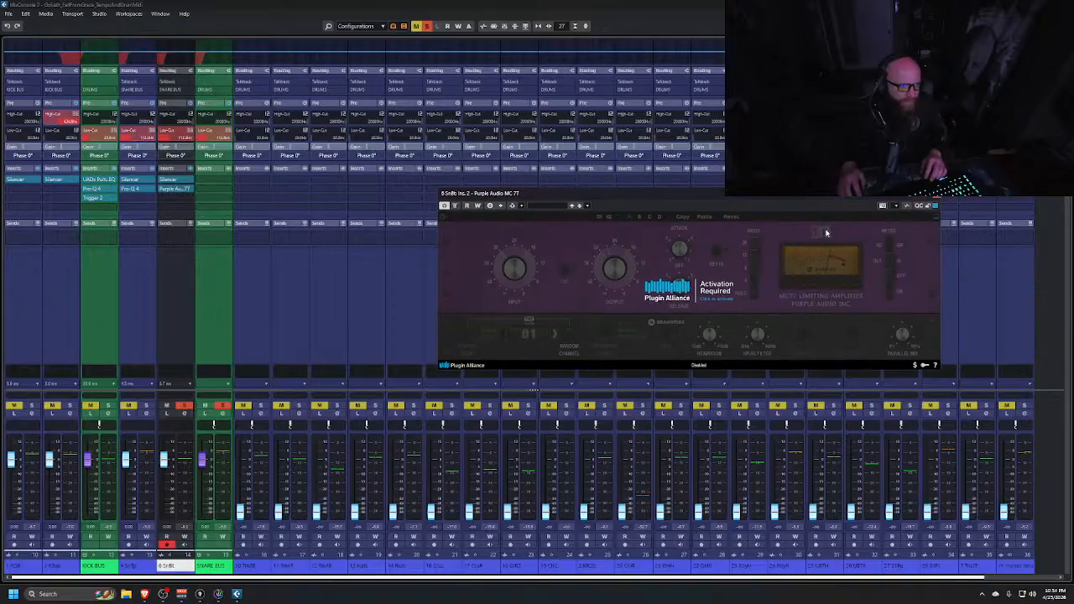
pyautogui.click(934, 204)
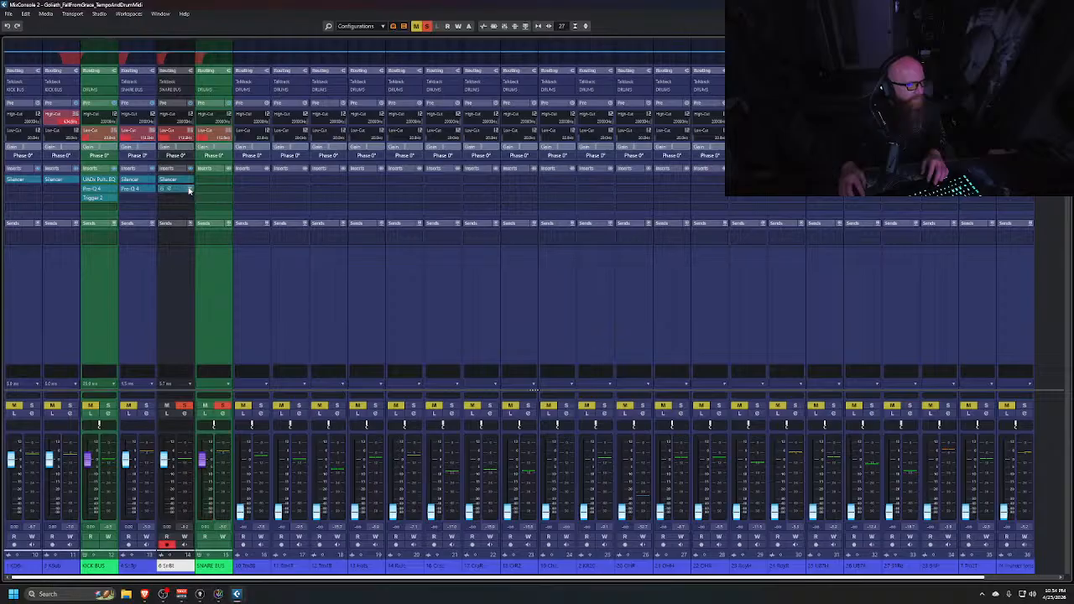
# Replace that insert on the snare bottom with the UADx Empirical Labs Distressor and reposition its window
pyautogui.click(188, 190)
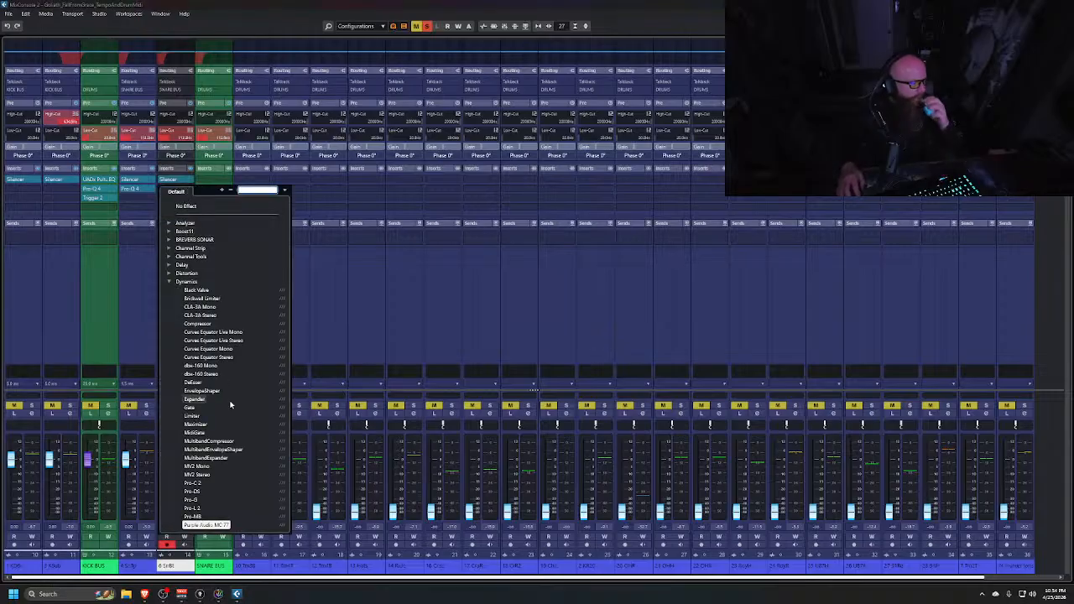
pyautogui.scroll(-2, 235, 437)
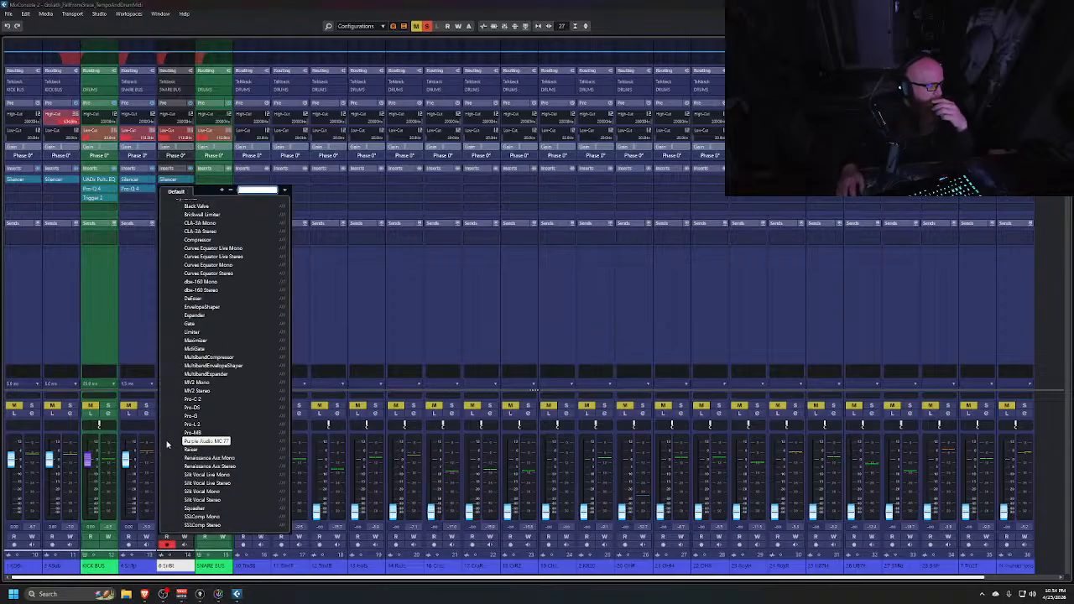
pyautogui.scroll(-2, 237, 456)
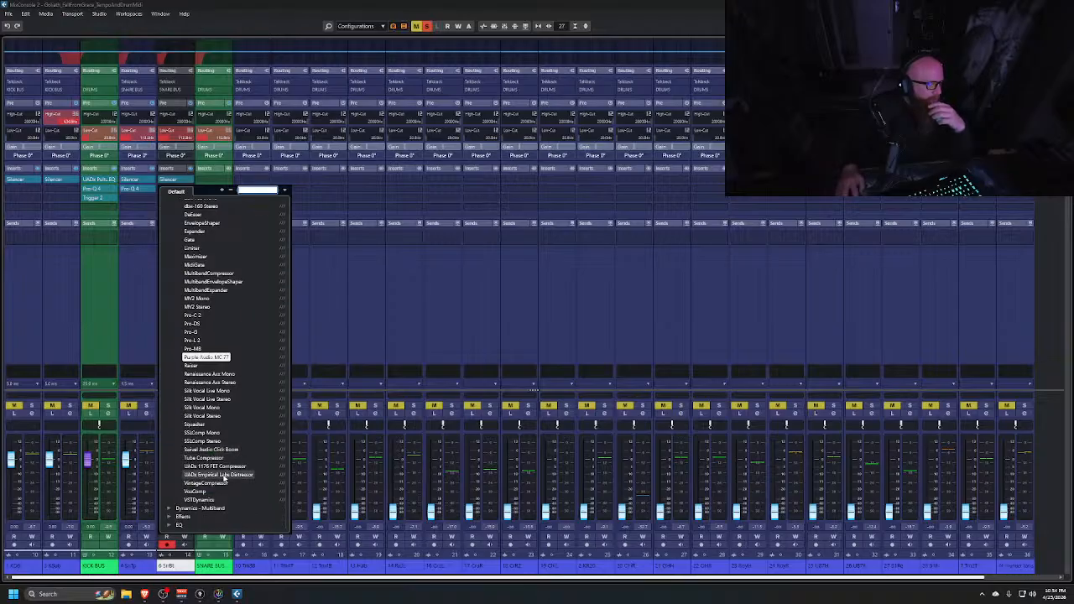
pyautogui.click(220, 475)
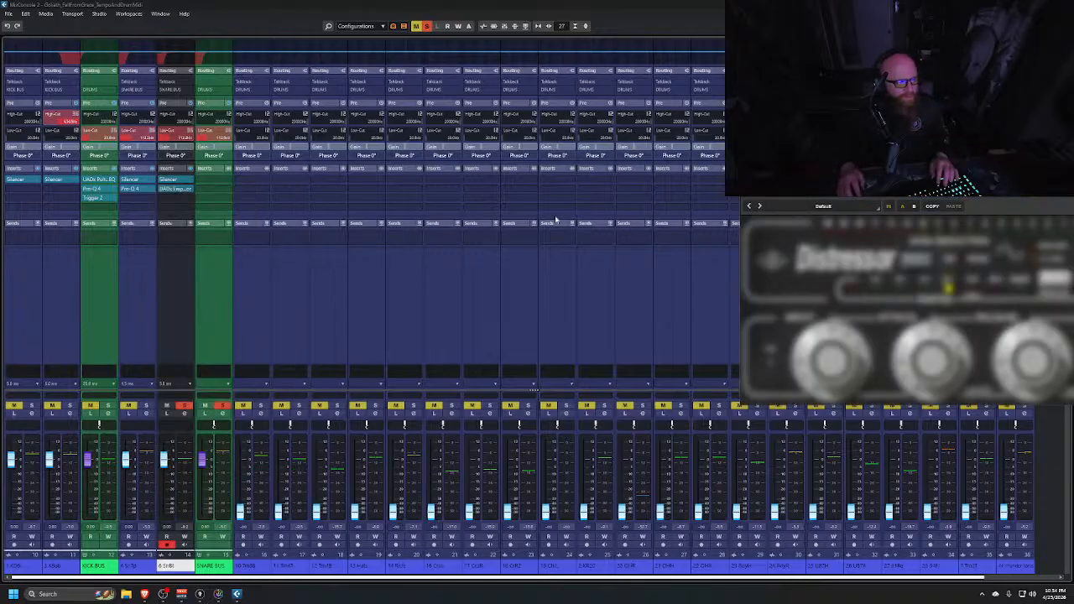
pyautogui.moveTo(949, 198); pyautogui.dragTo(630, 186)
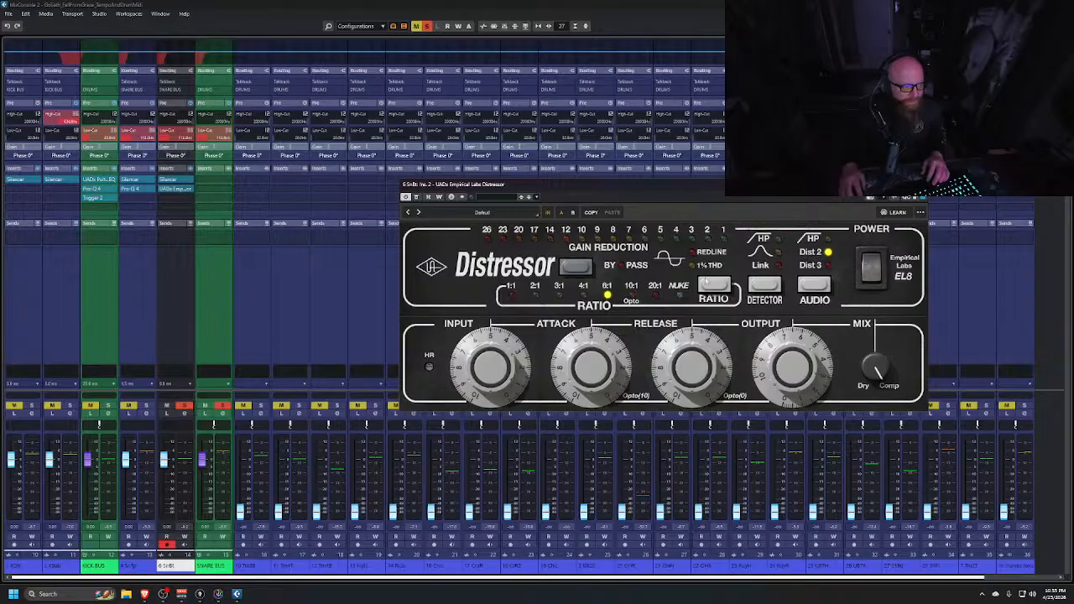
# Set the Distressor's ratio to 3:1 and adjust its attack knob
pyautogui.click(712, 285)
pyautogui.click(713, 286)
pyautogui.click(714, 285)
pyautogui.click(716, 286)
pyautogui.click(718, 287)
pyautogui.click(720, 288)
pyautogui.moveTo(596, 351); pyautogui.dragTo(596, 414)
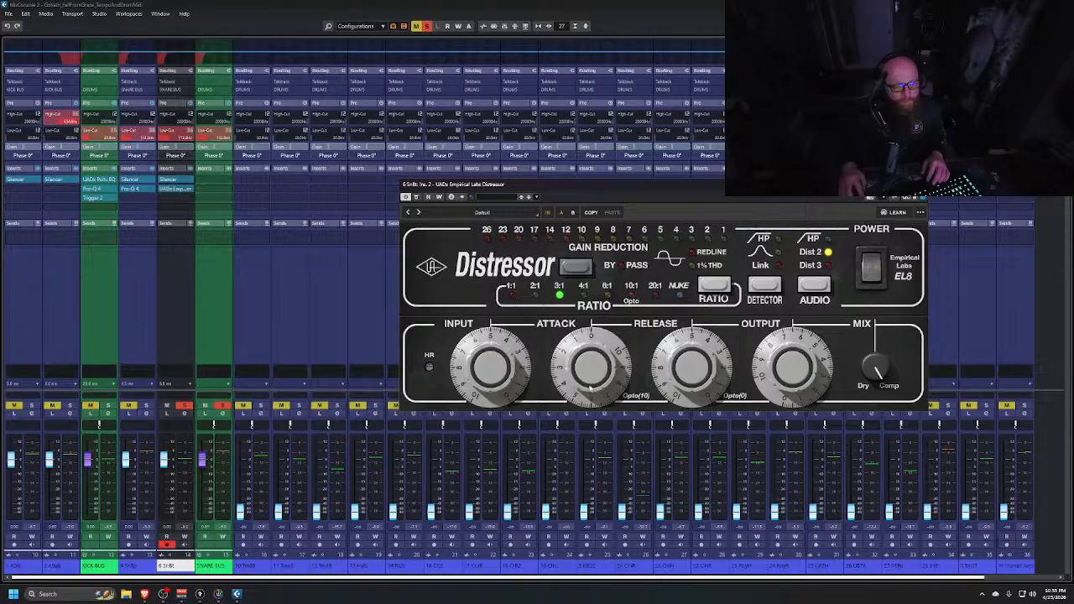
pyautogui.moveTo(593, 377); pyautogui.dragTo(588, 338)
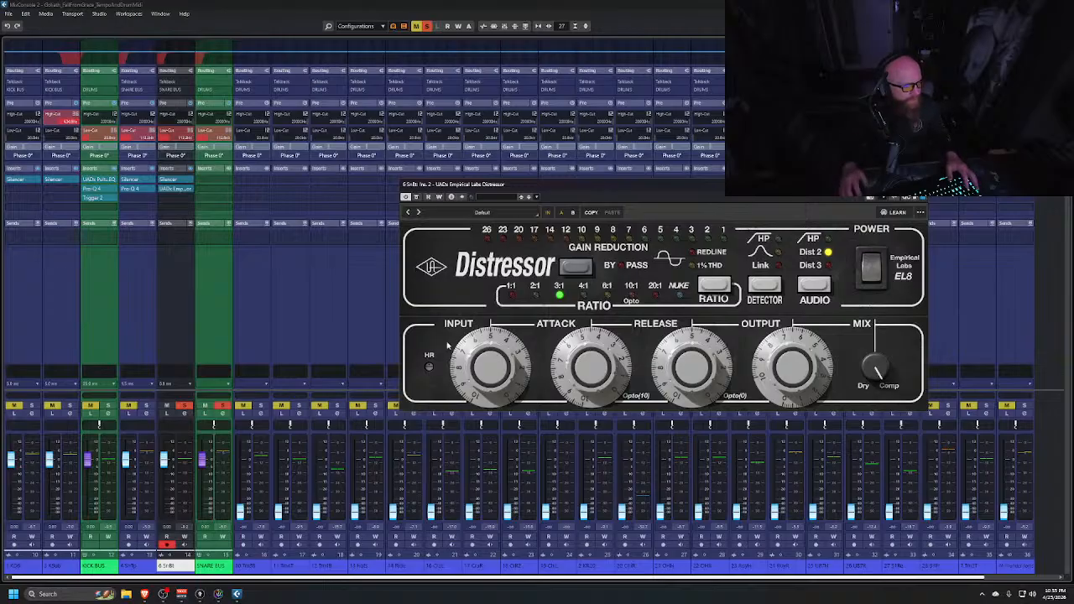
# Switch to the project window and close the Distressor window
pyautogui.hotkey('alt', 'Tab')
pyautogui.hotkey('alt', 'Tab')
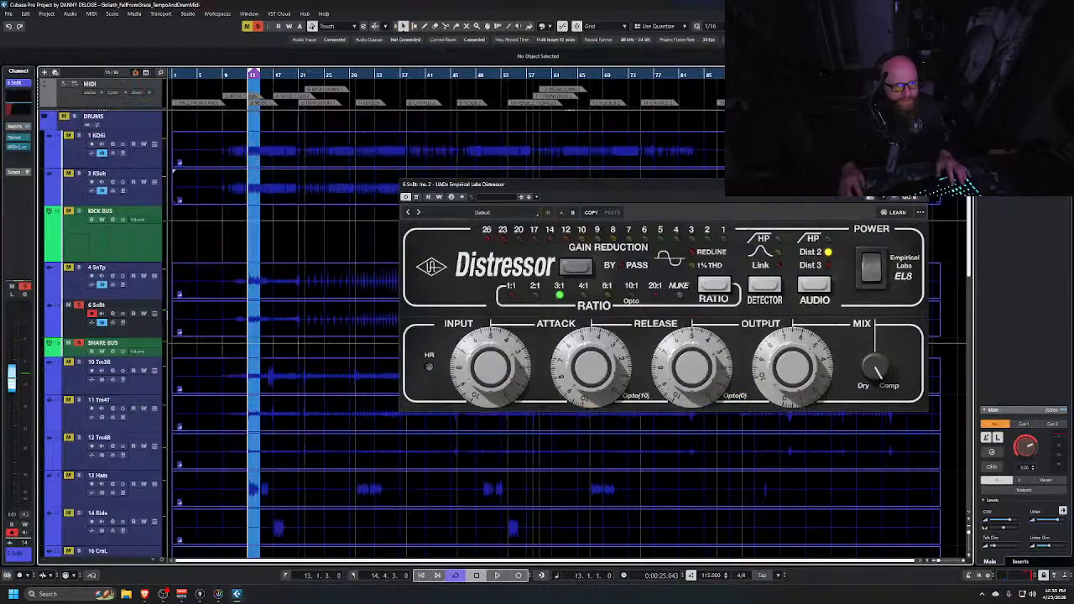
pyautogui.click(920, 185)
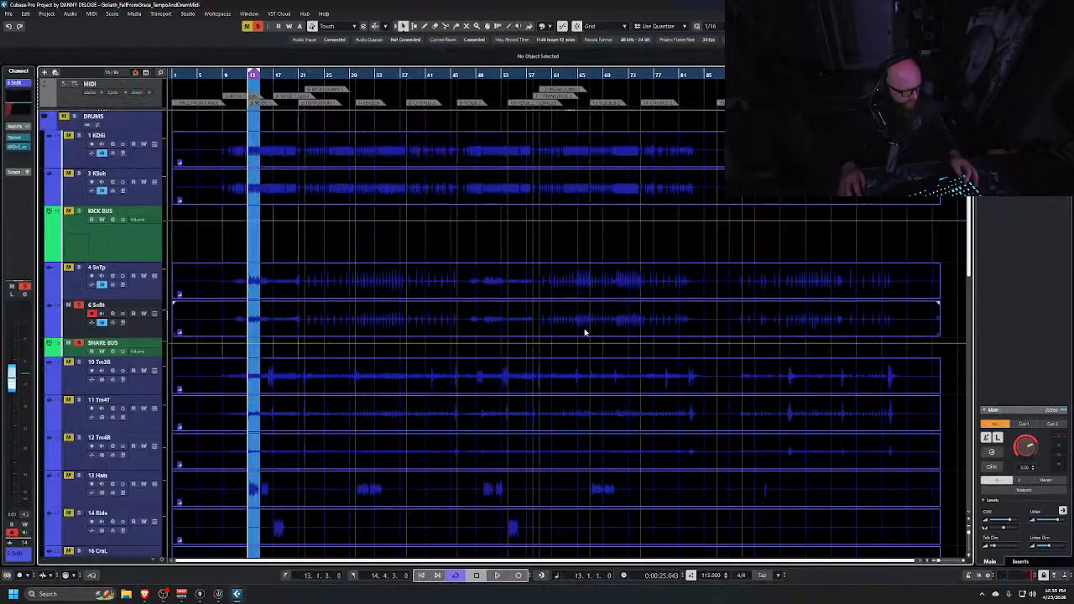
# Enlarge the track heights and set the cycle range from bar 31 to bar 34
pyautogui.hotkey('shift', 'h')
pyautogui.hotkey('shift', 'h')
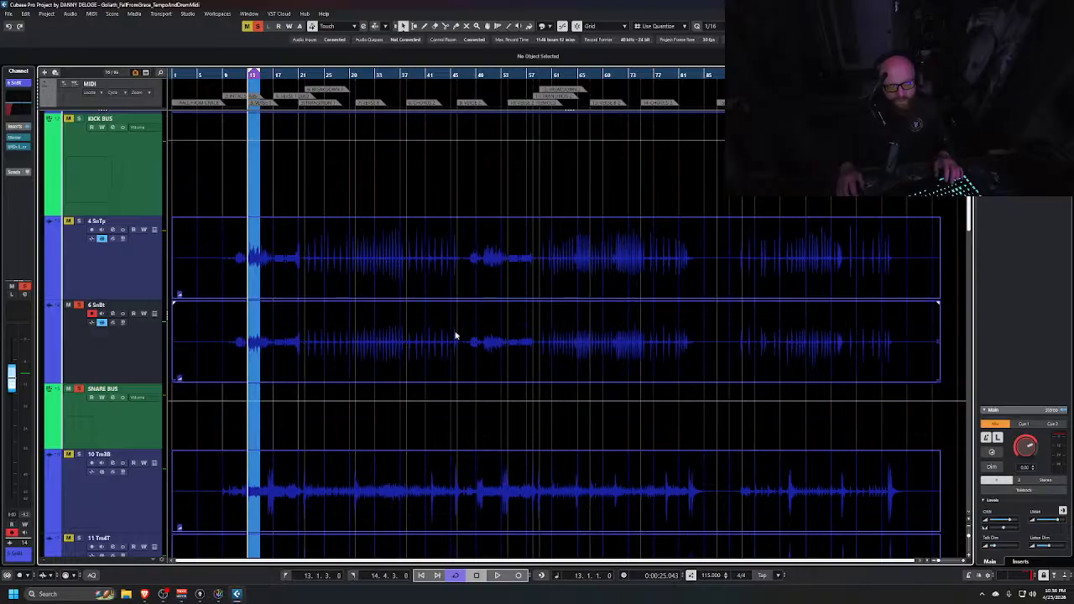
pyautogui.scroll(10, 419, 352)
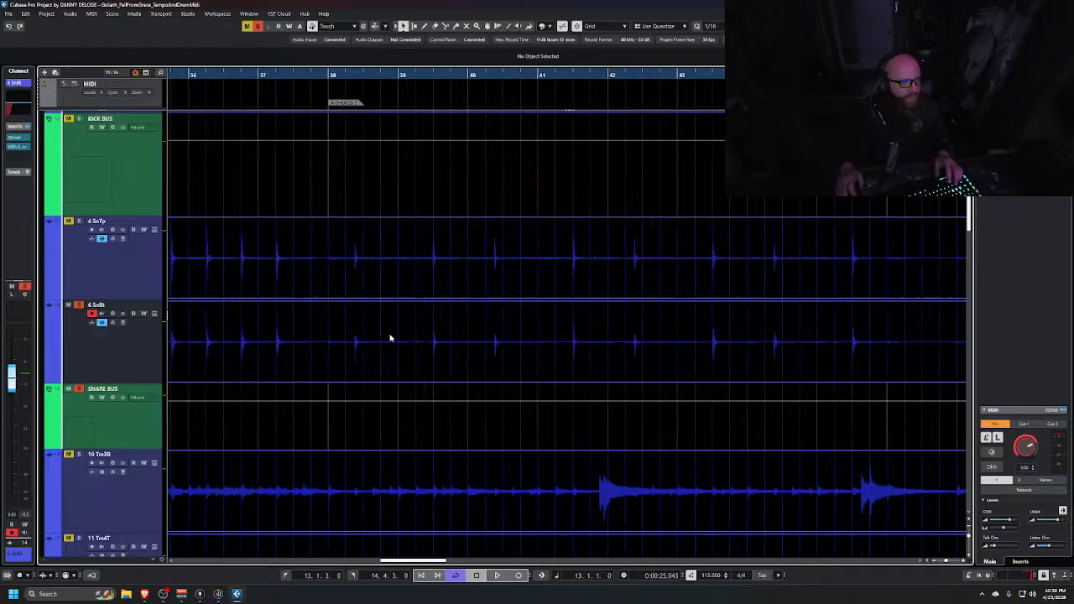
pyautogui.hscroll(-6, 390, 336)
pyautogui.hscroll(-6, 375, 312)
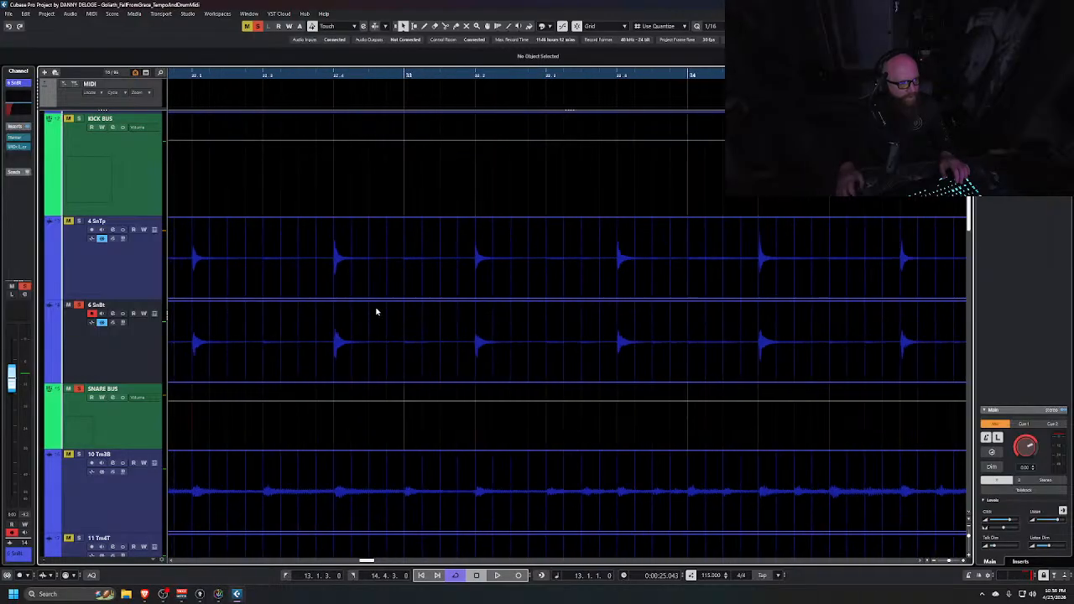
pyautogui.scroll(-5, 369, 302)
pyautogui.scroll(-5, 385, 298)
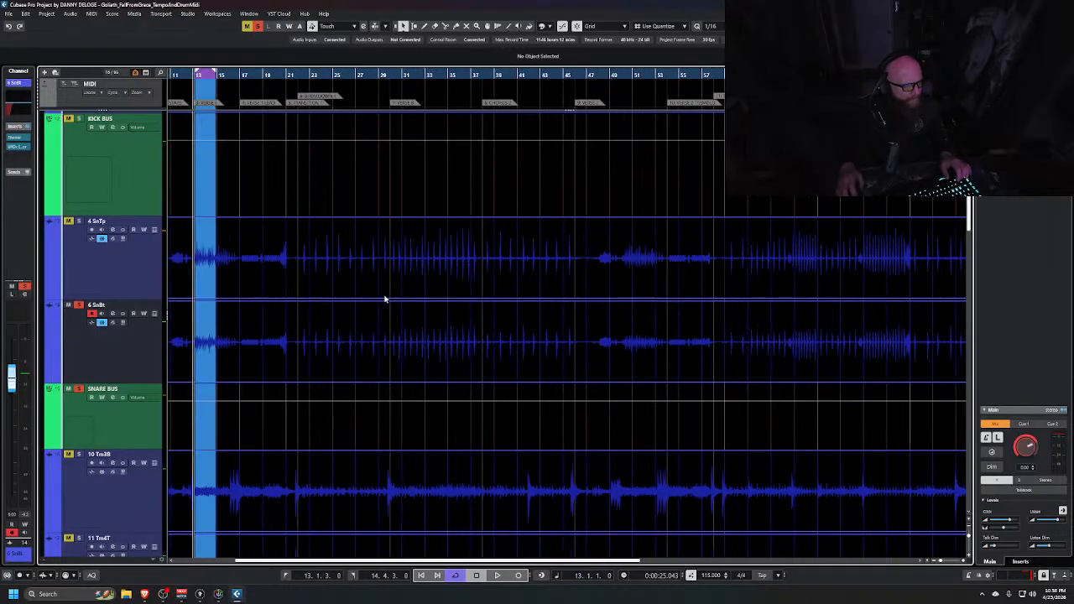
pyautogui.hscroll(-3, 384, 304)
pyautogui.scroll(10, 312, 347)
pyautogui.scroll(2, 313, 341)
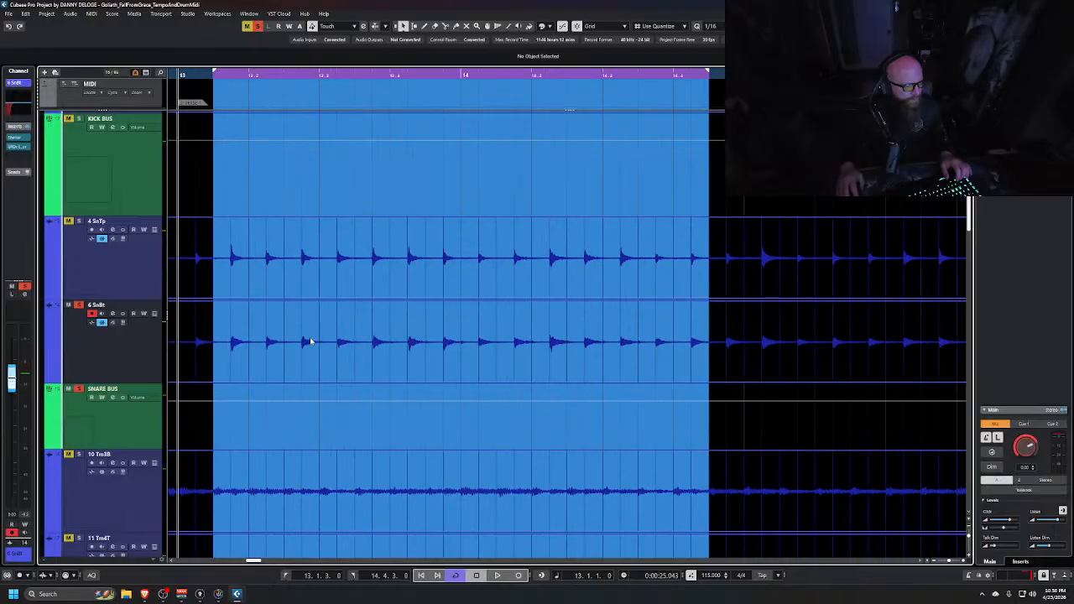
pyautogui.hscroll(-3, 554, 340)
pyautogui.hscroll(4, 556, 341)
pyautogui.scroll(-6, 560, 338)
pyautogui.scroll(-3, 588, 324)
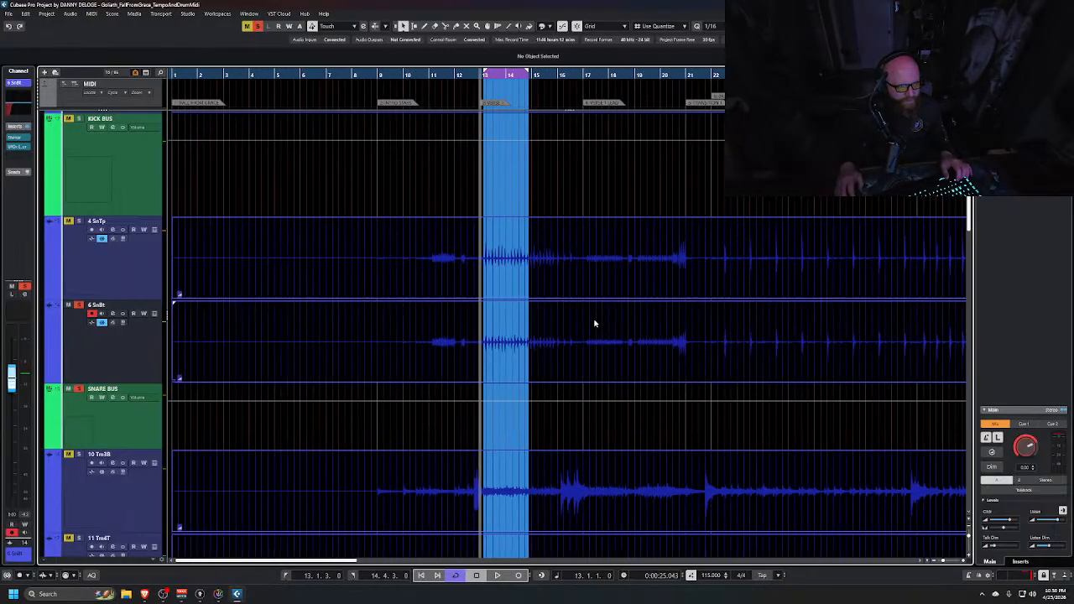
pyautogui.hscroll(8, 594, 324)
pyautogui.hscroll(-3, 594, 324)
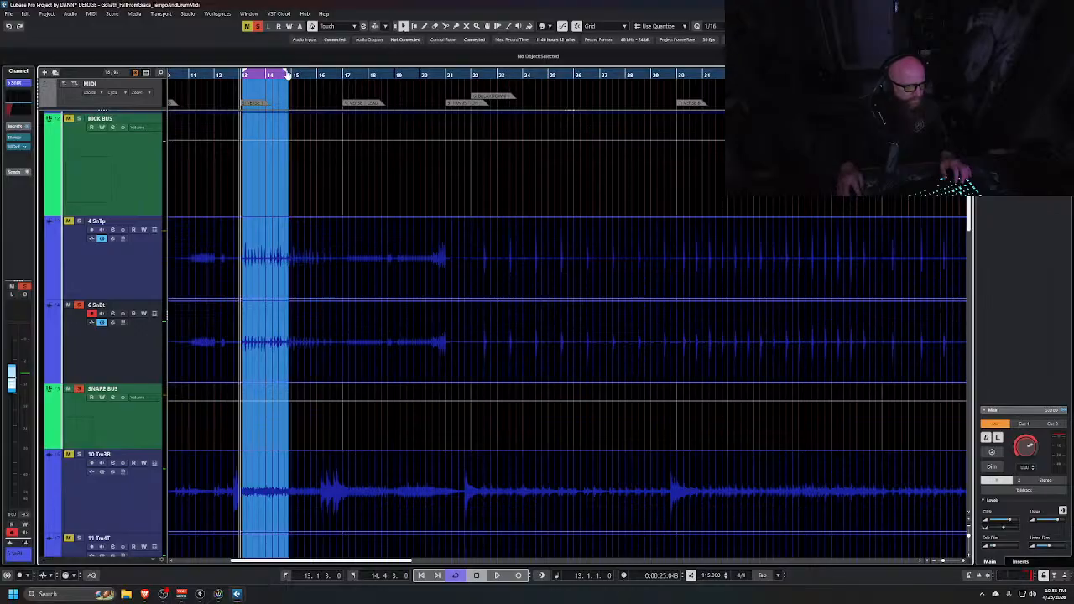
pyautogui.moveTo(287, 72); pyautogui.dragTo(721, 115)
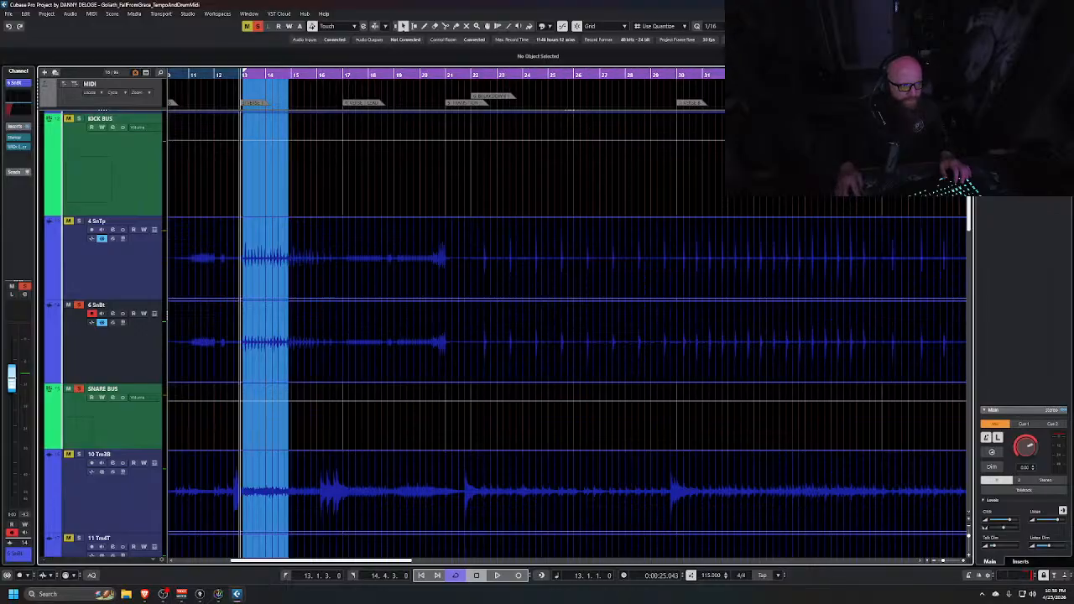
pyautogui.moveTo(780, 74); pyautogui.dragTo(782, 74)
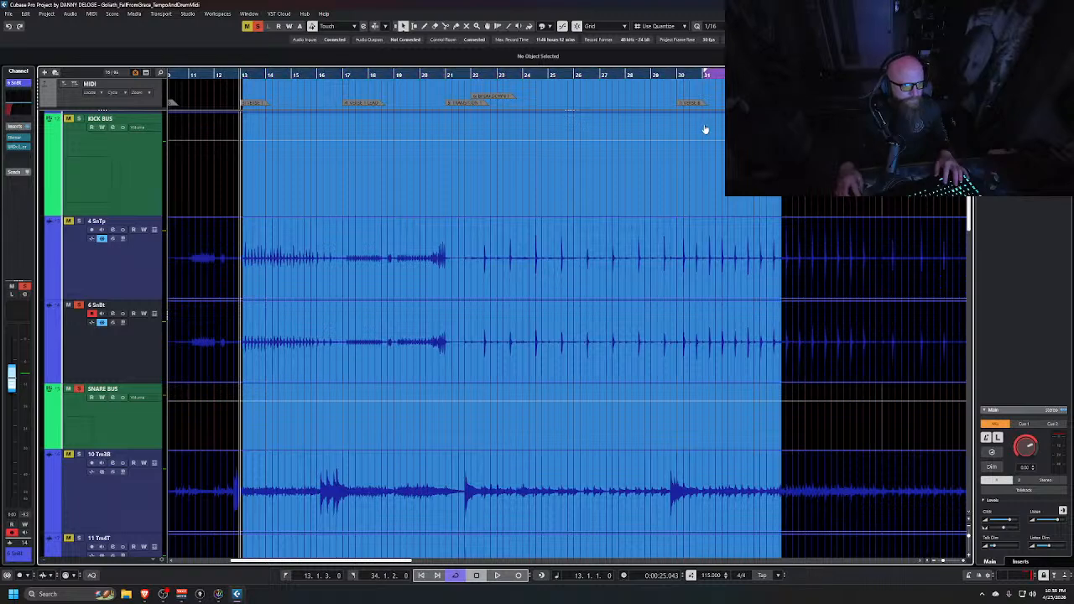
pyautogui.keyDown('ctrl'); pyautogui.click(705, 74); pyautogui.keyUp('ctrl')
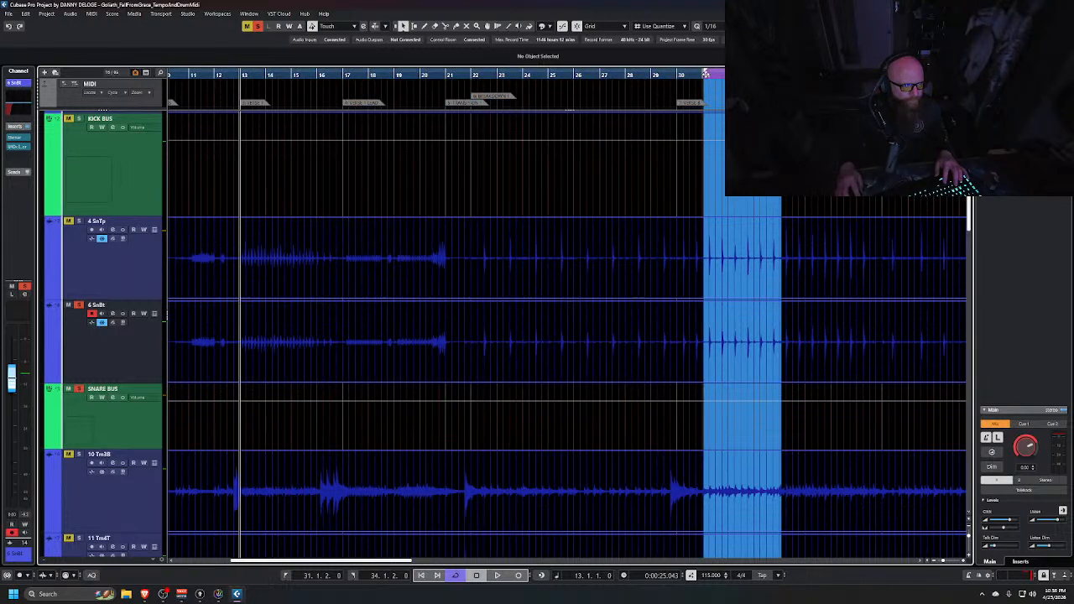
pyautogui.click(705, 74)
# Zoom in on a snare hit to compare the snare top and bottom waveforms' alignment
pyautogui.scroll(5, 727, 251)
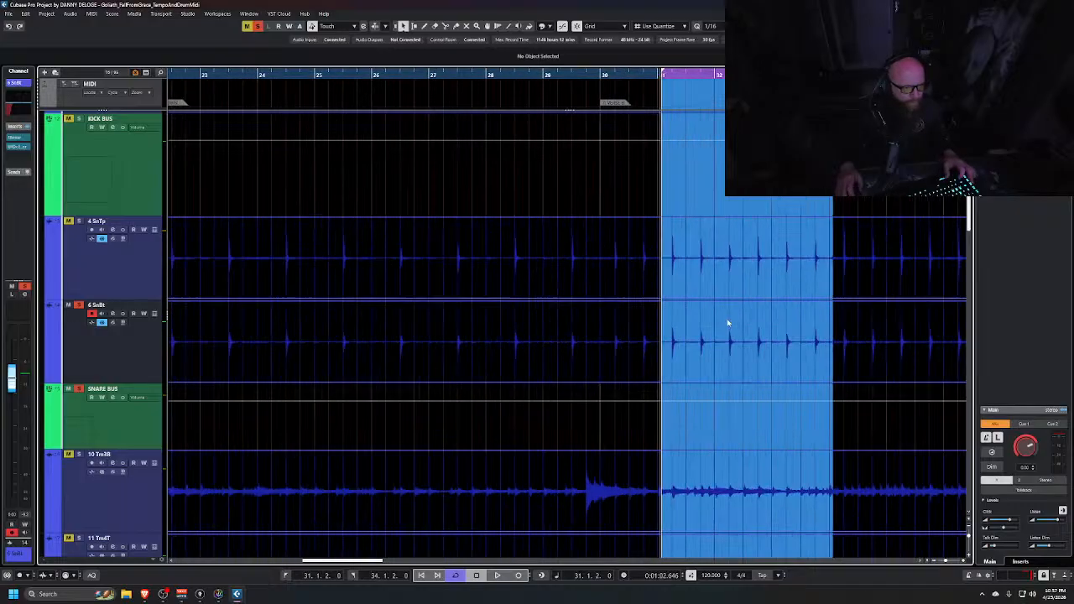
pyautogui.scroll(8, 726, 252)
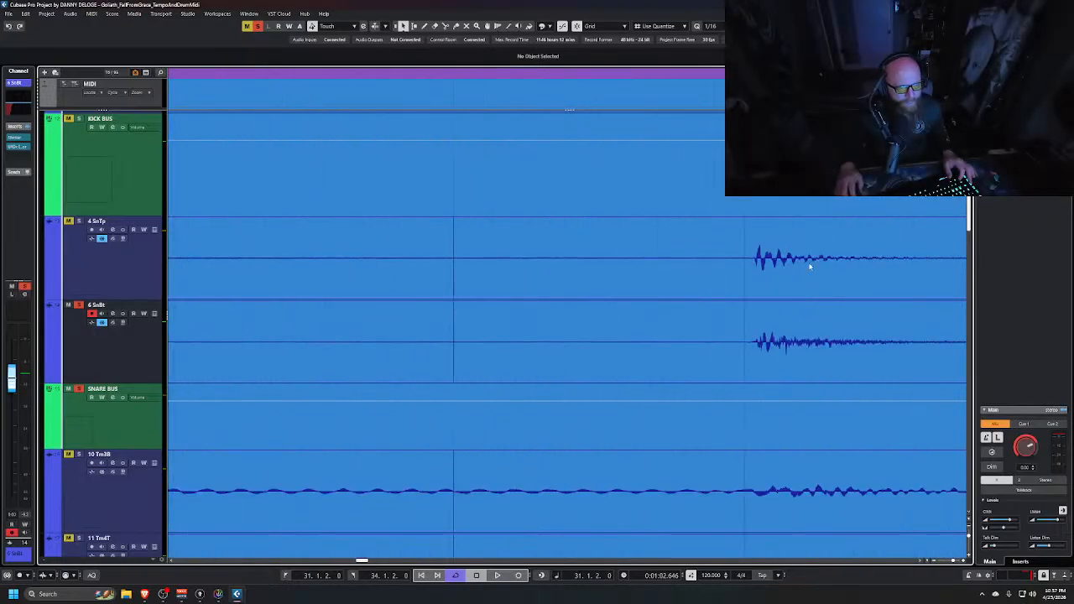
pyautogui.scroll(6, 755, 273)
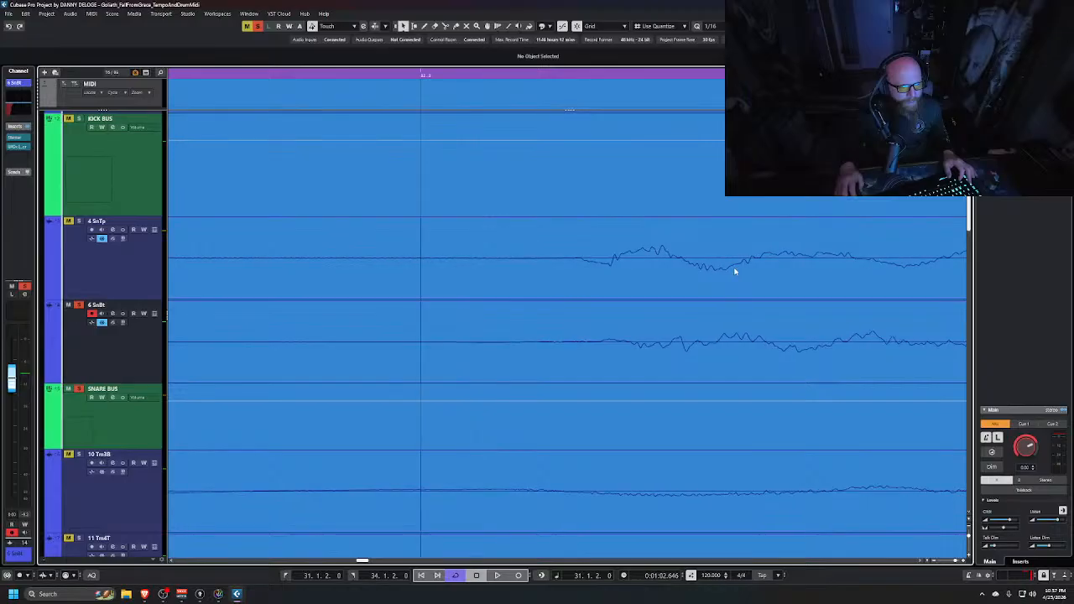
pyautogui.scroll(-2, 731, 275)
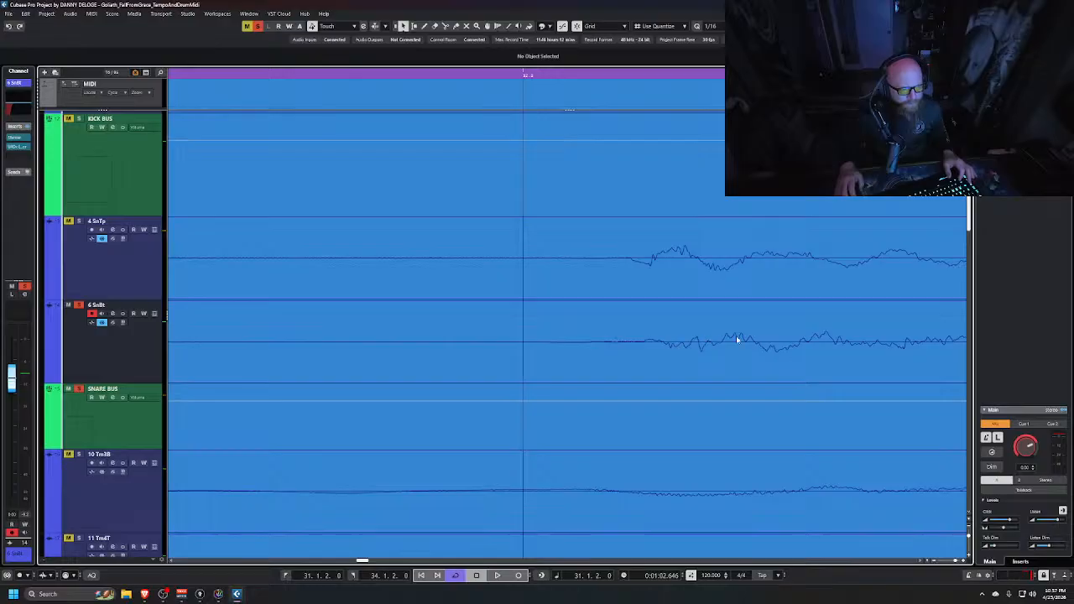
pyautogui.hscroll(5, 826, 355)
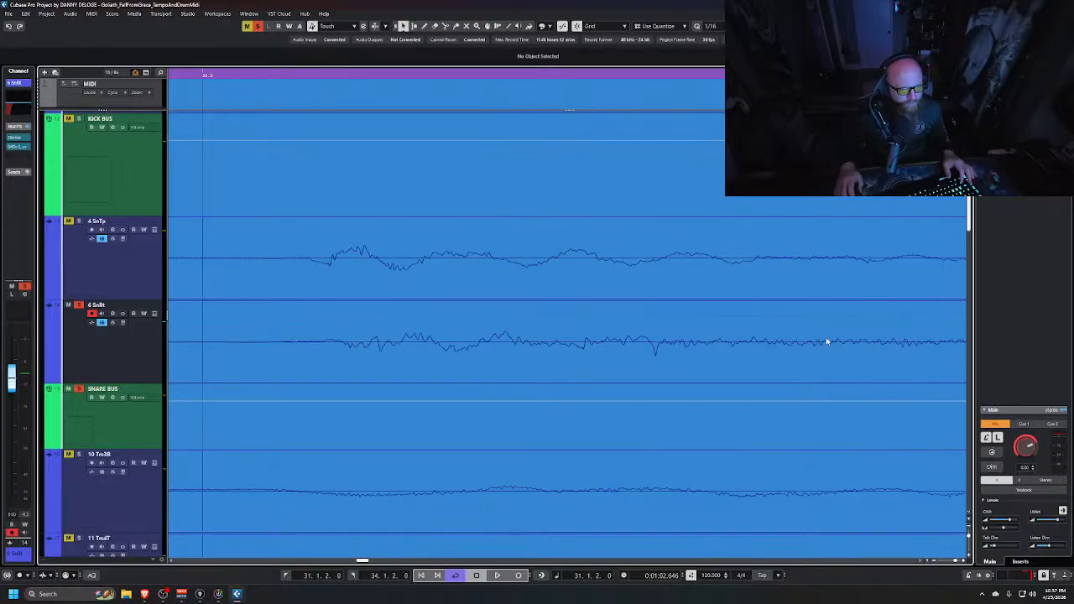
pyautogui.scroll(5, 616, 318)
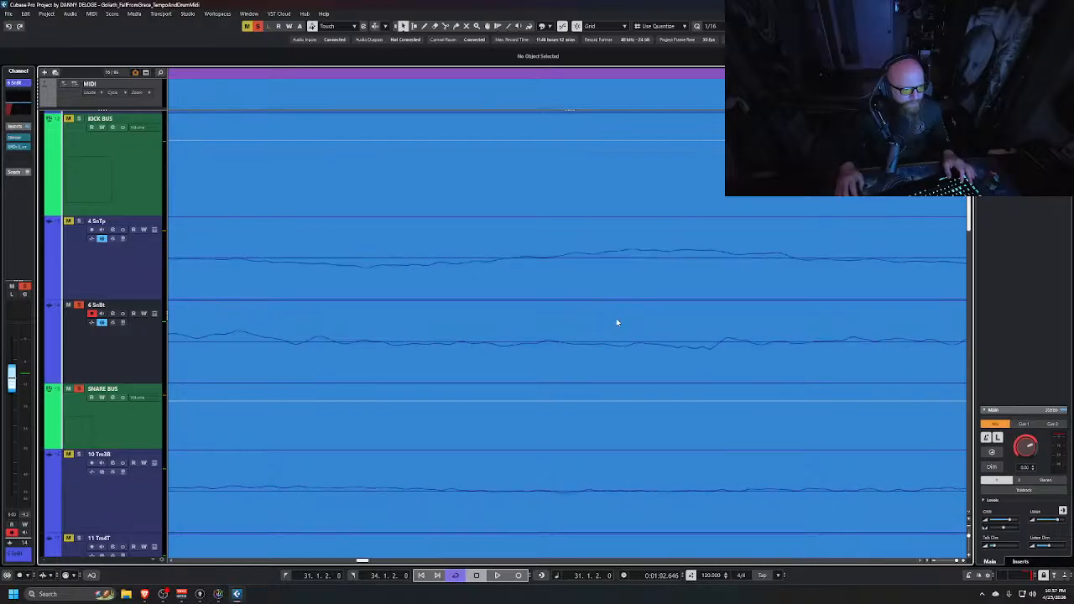
pyautogui.scroll(-4, 611, 323)
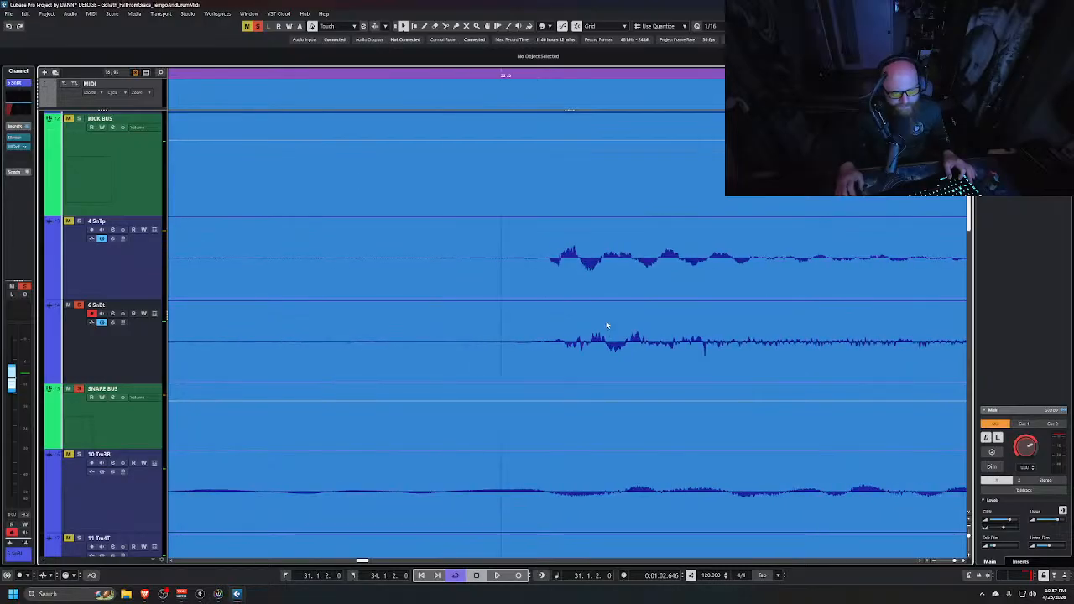
pyautogui.scroll(-3, 611, 324)
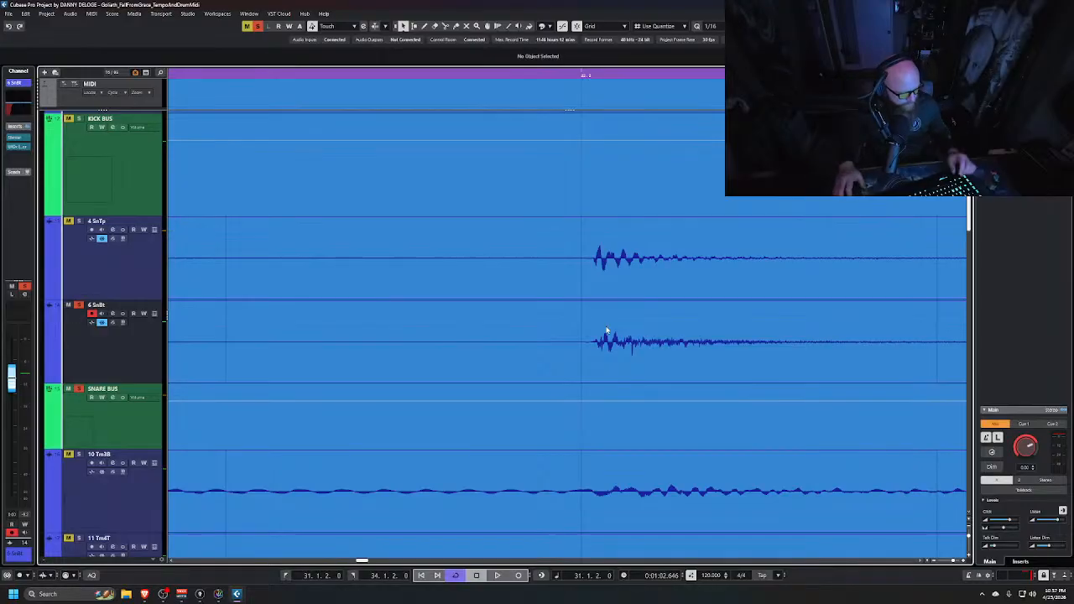
# Open the SPAN analyzer on the Stereo Out, load its Mid-Side Stereo preset, and play back to check the side spectrum
pyautogui.scroll(-5, 672, 312)
pyautogui.scroll(-6, 681, 317)
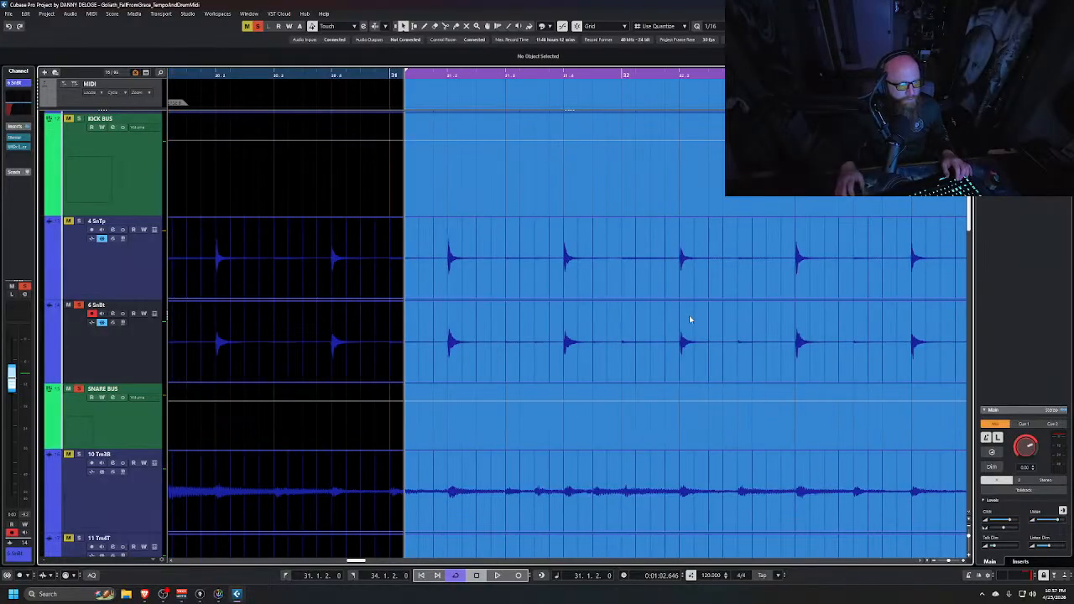
pyautogui.hotkey('alt', 'Tab')
pyautogui.click(723, 284)
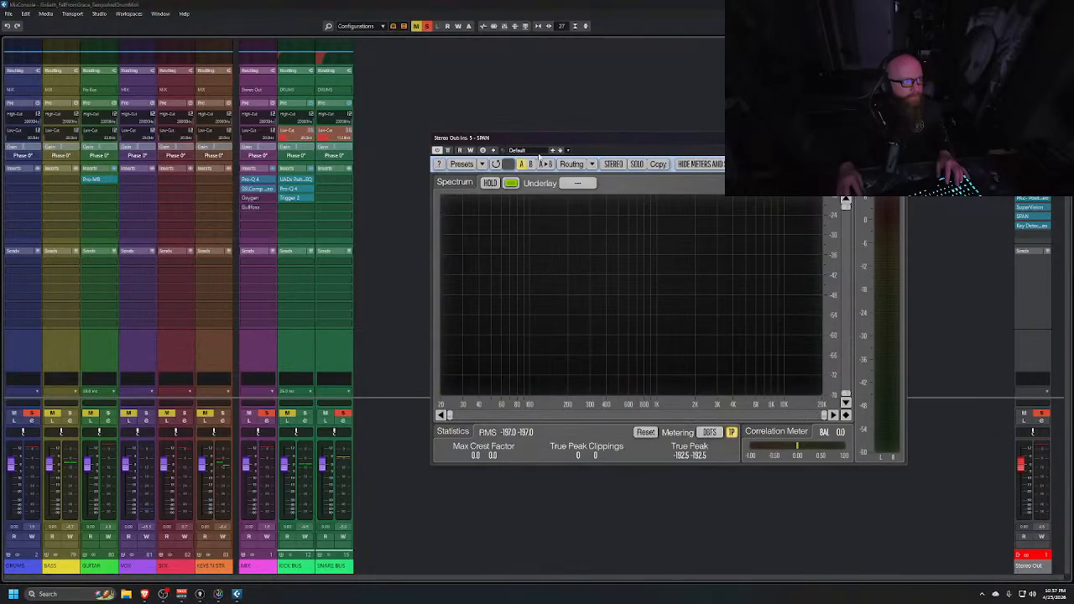
pyautogui.click(532, 152)
pyautogui.click(550, 206)
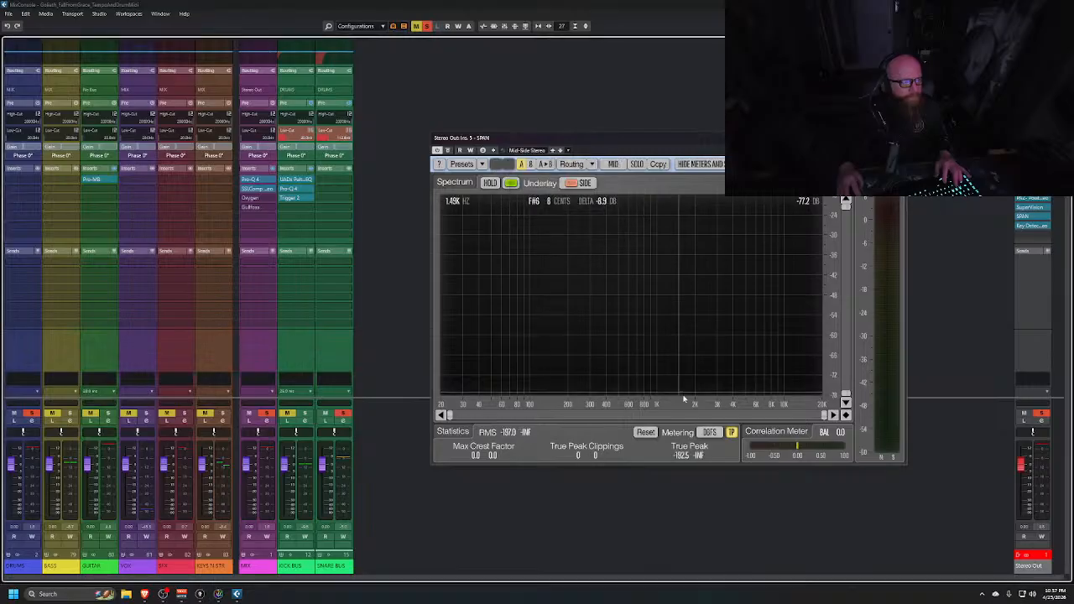
pyautogui.press('space')
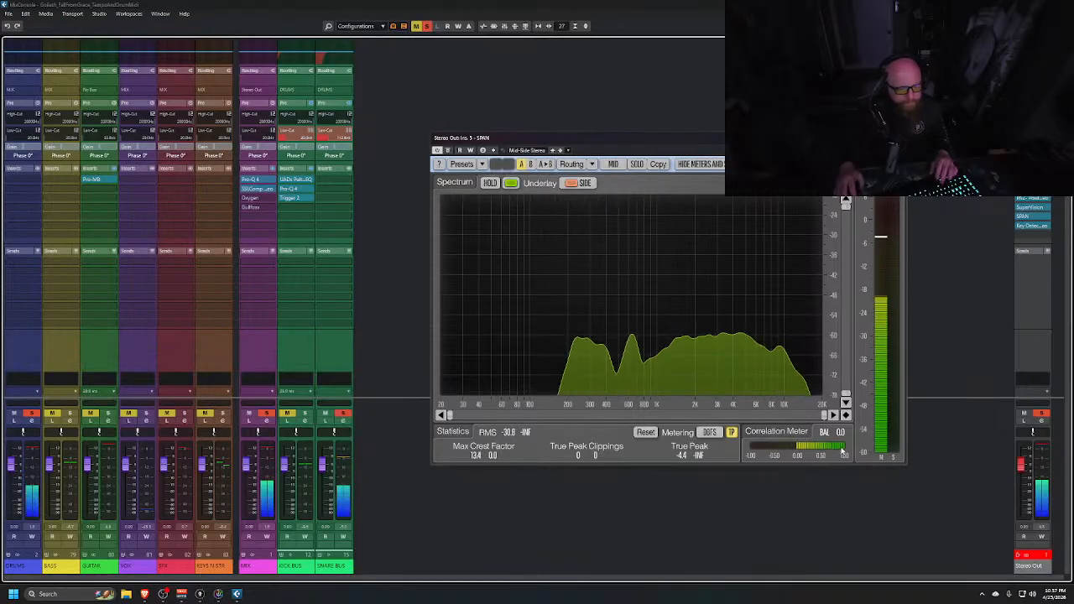
pyautogui.click(899, 138)
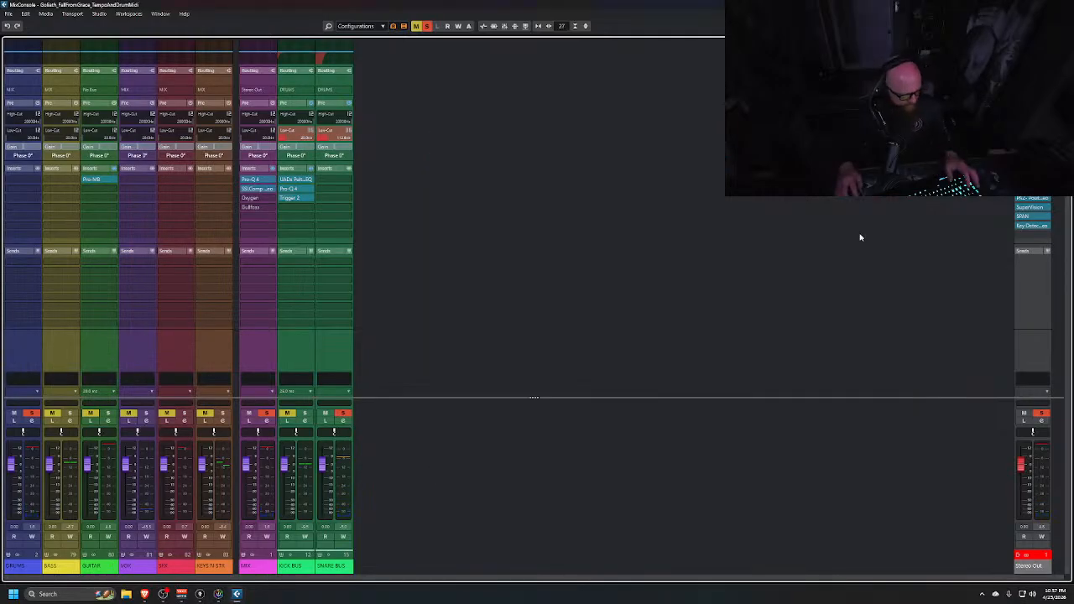
# Open the snare bottom channel's settings and toggle its phase invert during playback to compare polarity
pyautogui.hotkey('alt', 'Tab')
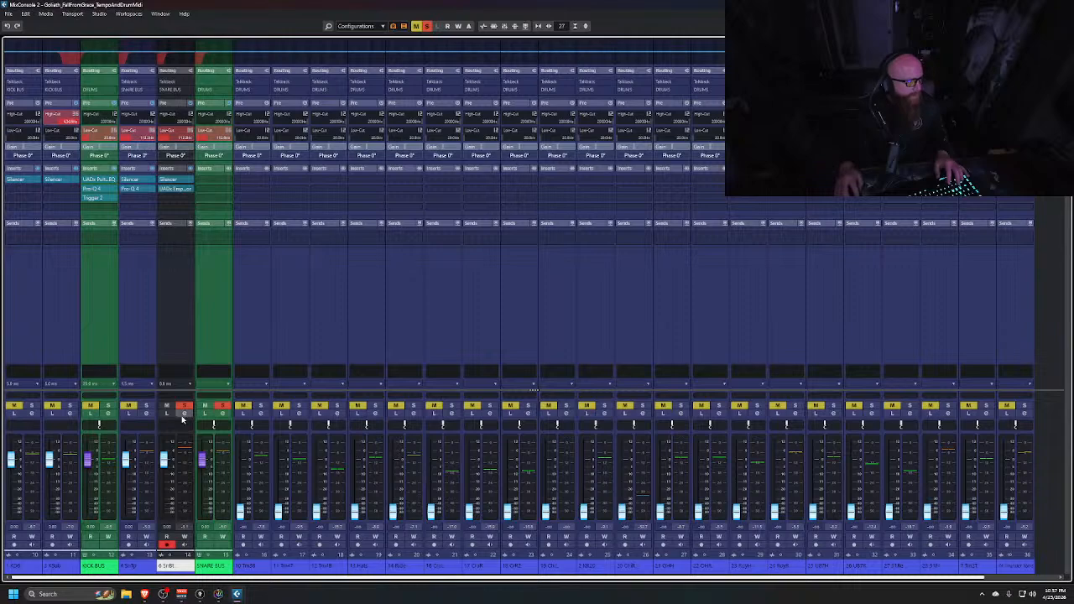
pyautogui.click(184, 412)
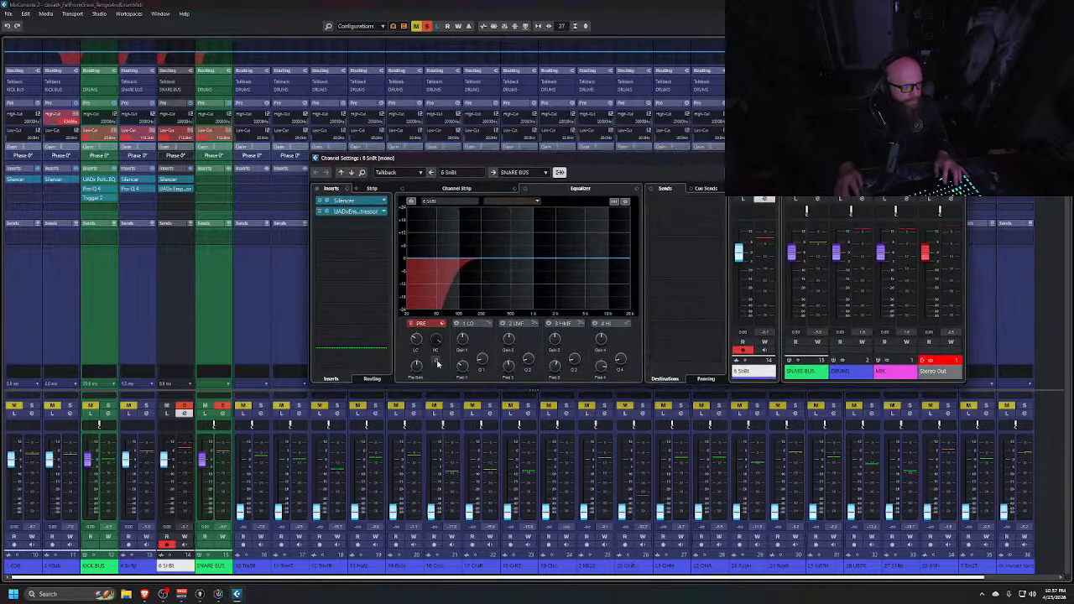
pyautogui.press('space')
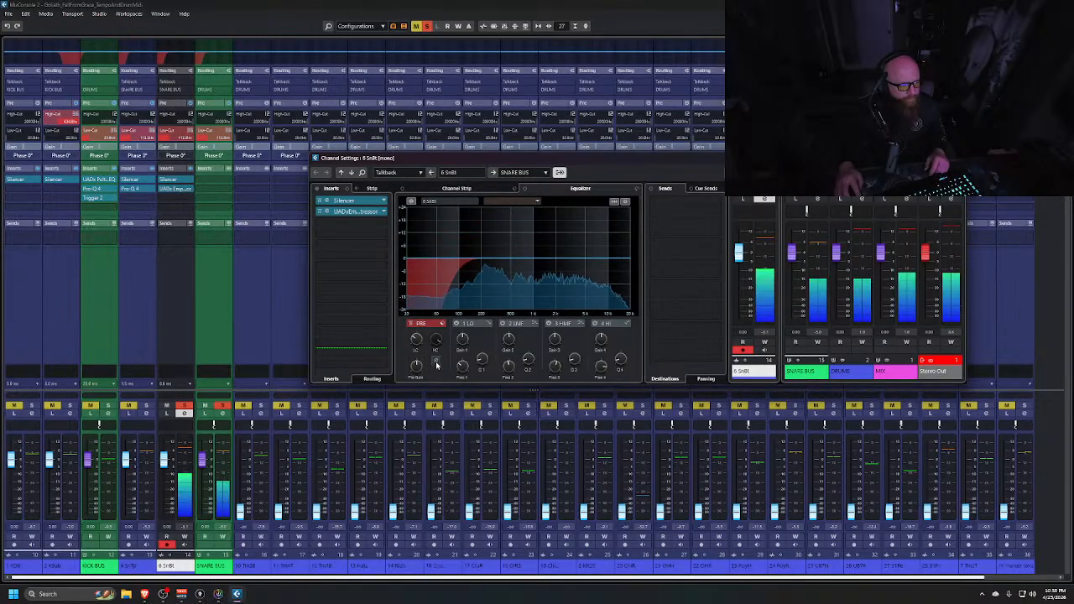
pyautogui.click(435, 363)
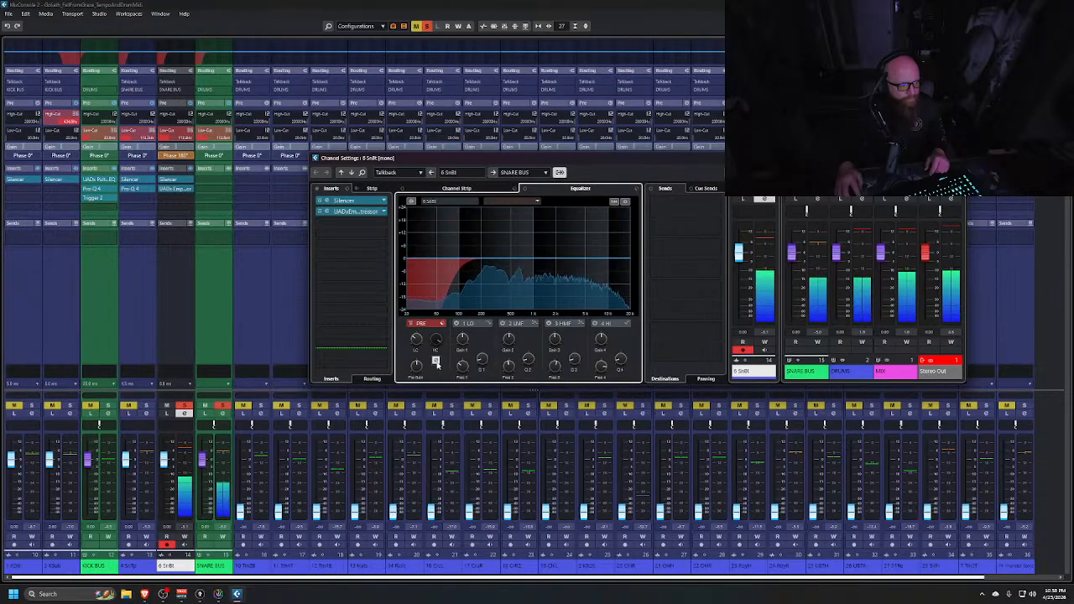
pyautogui.click(436, 362)
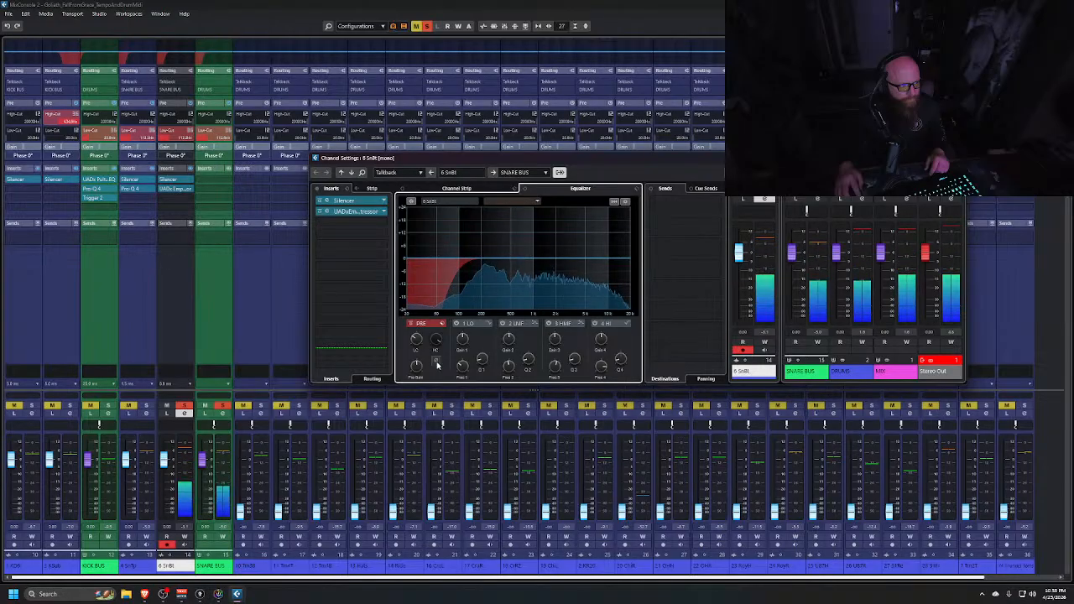
pyautogui.click(436, 362)
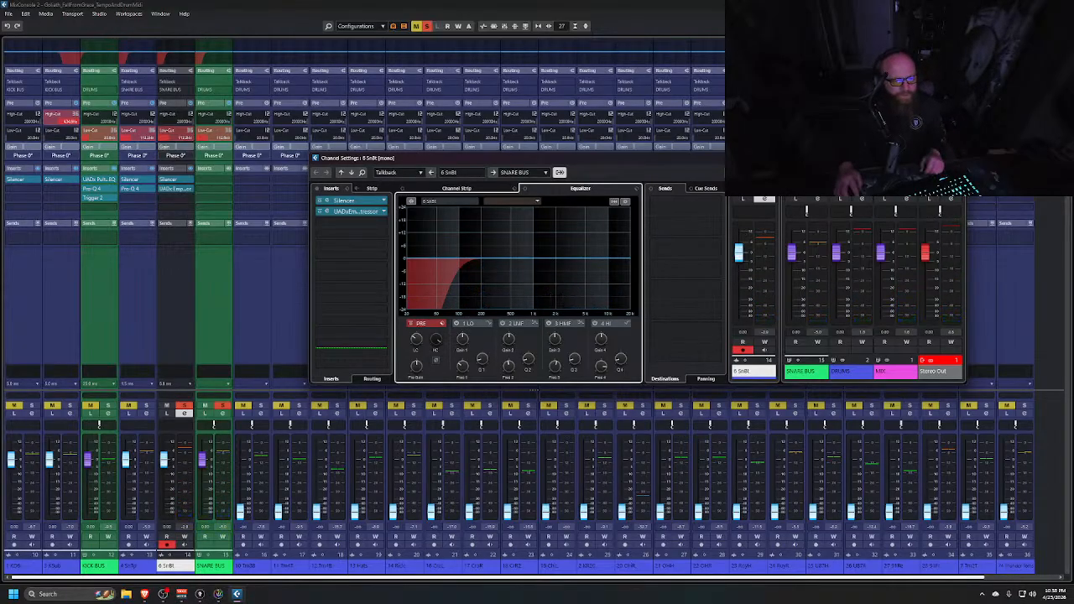
pyautogui.click(958, 157)
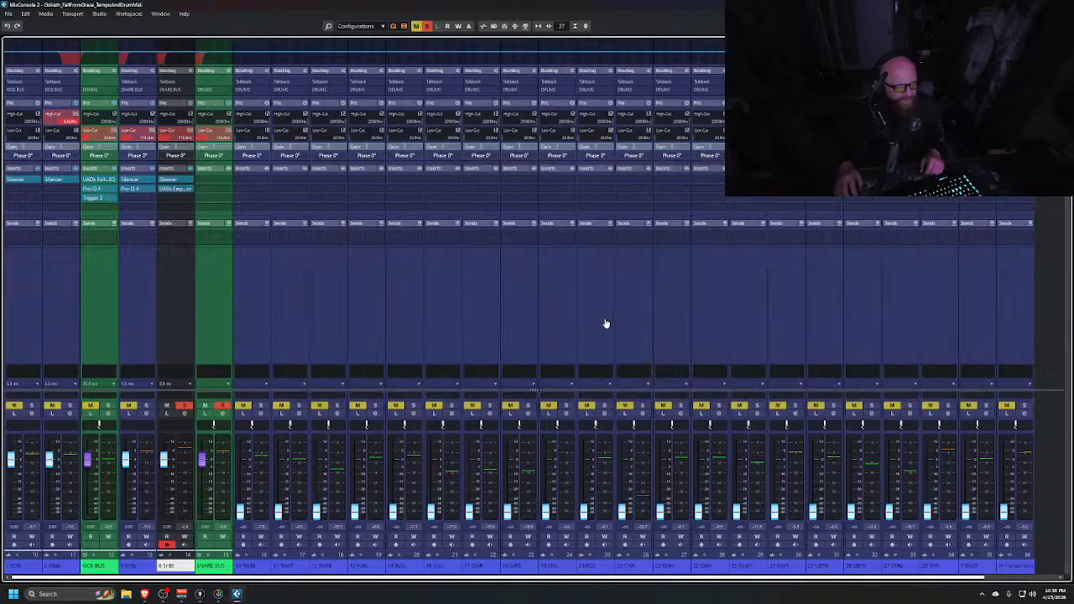
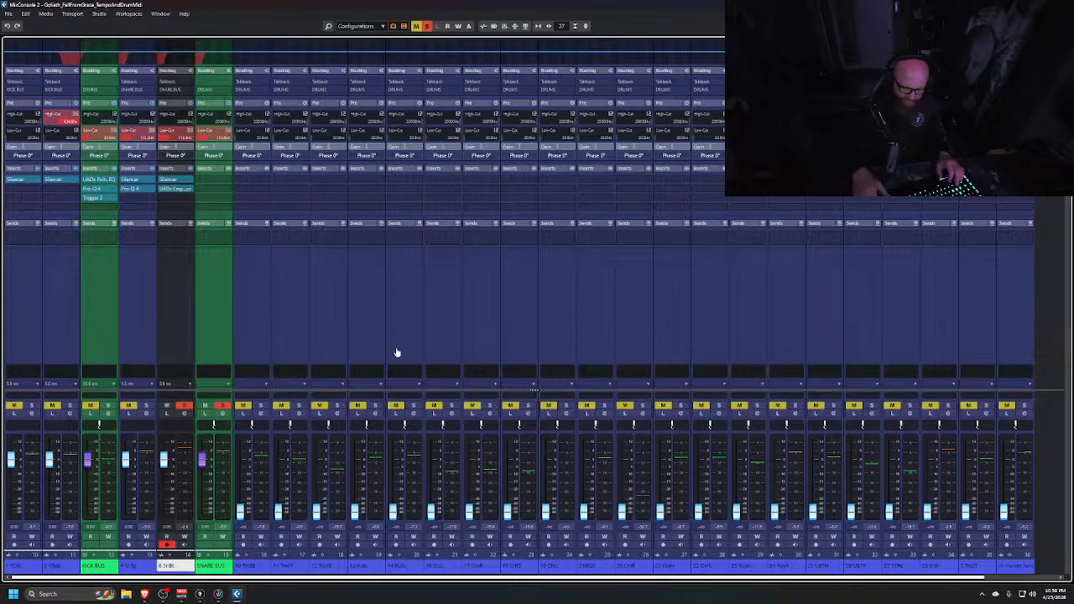
# Play back the soloed drums and pull the snare bottom channel's fader down slightly
pyautogui.press('s')
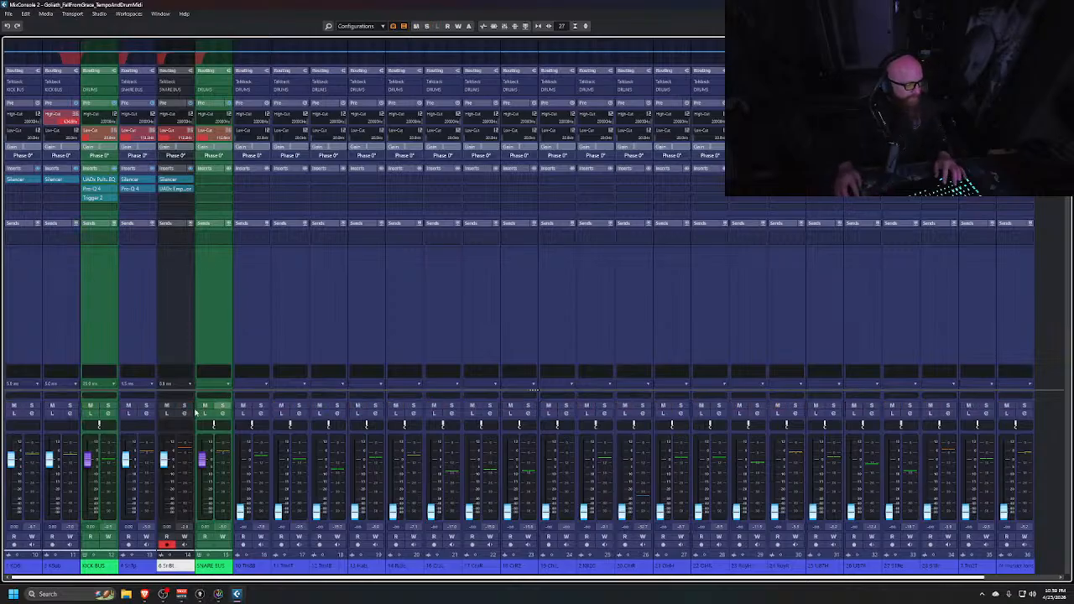
pyautogui.click(91, 405)
pyautogui.press('space')
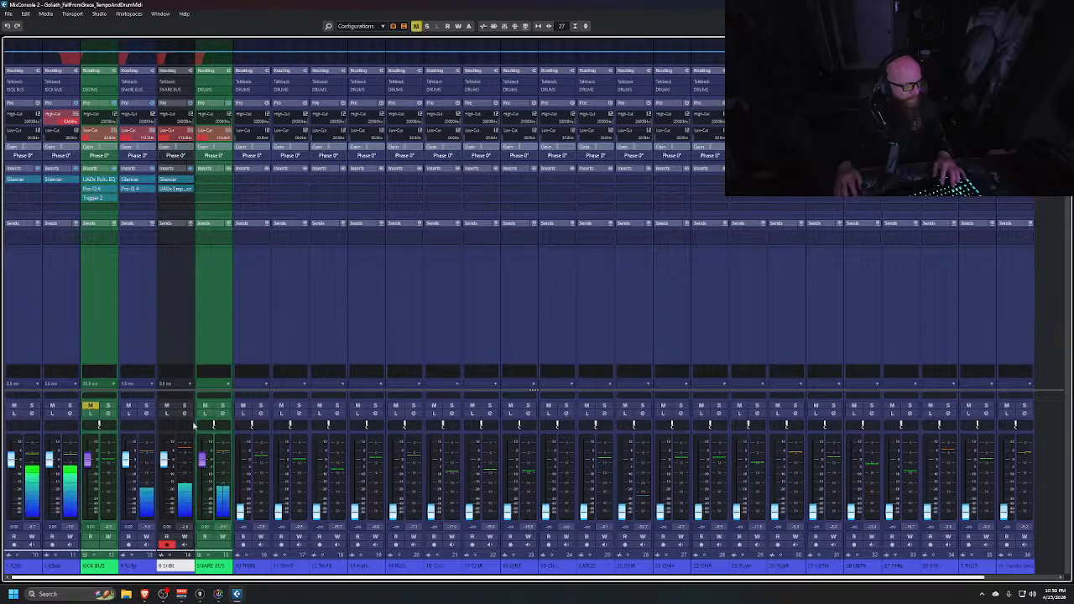
pyautogui.moveTo(164, 461)
pyautogui.mouseDown()
pyautogui.moveTo(164, 480)
pyautogui.moveTo(164, 468)
pyautogui.mouseUp()
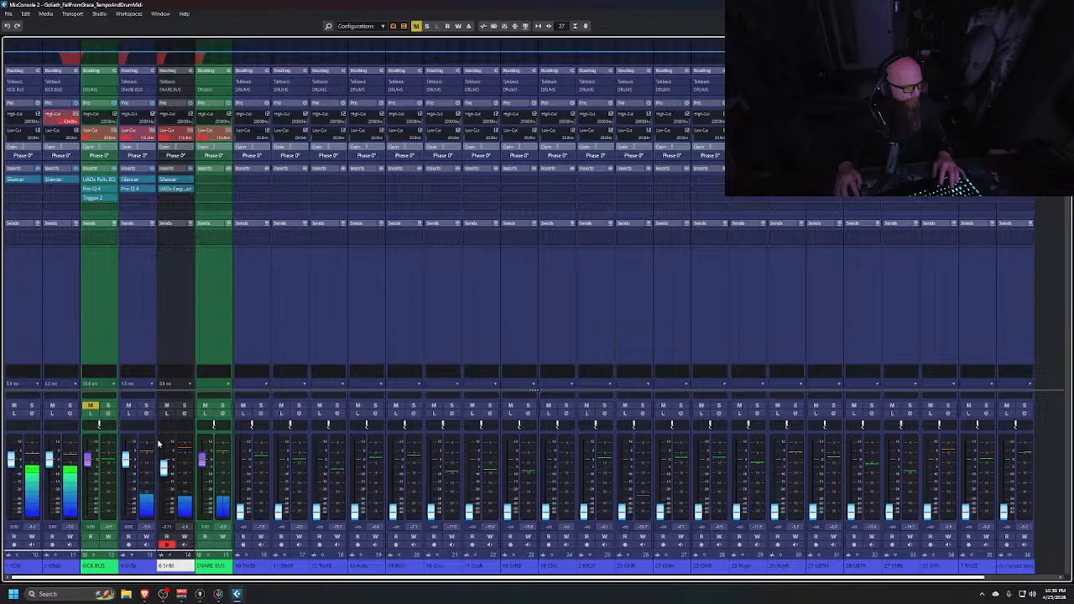
pyautogui.press('space')
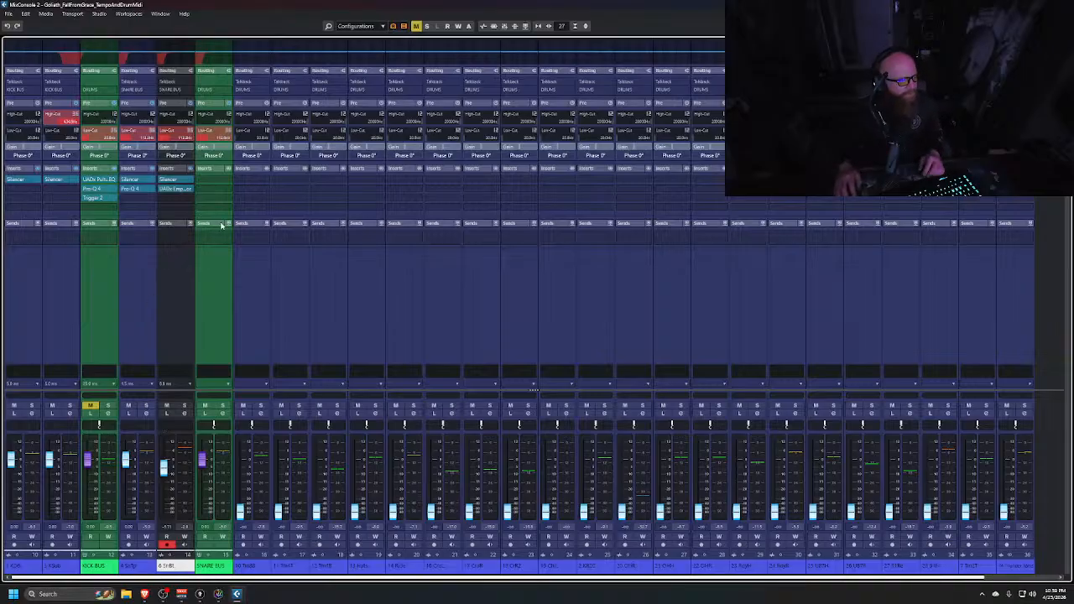
# Open the snare bottom's Distressor and adjust its attack and release knobs while listening to playback
pyautogui.click(177, 189)
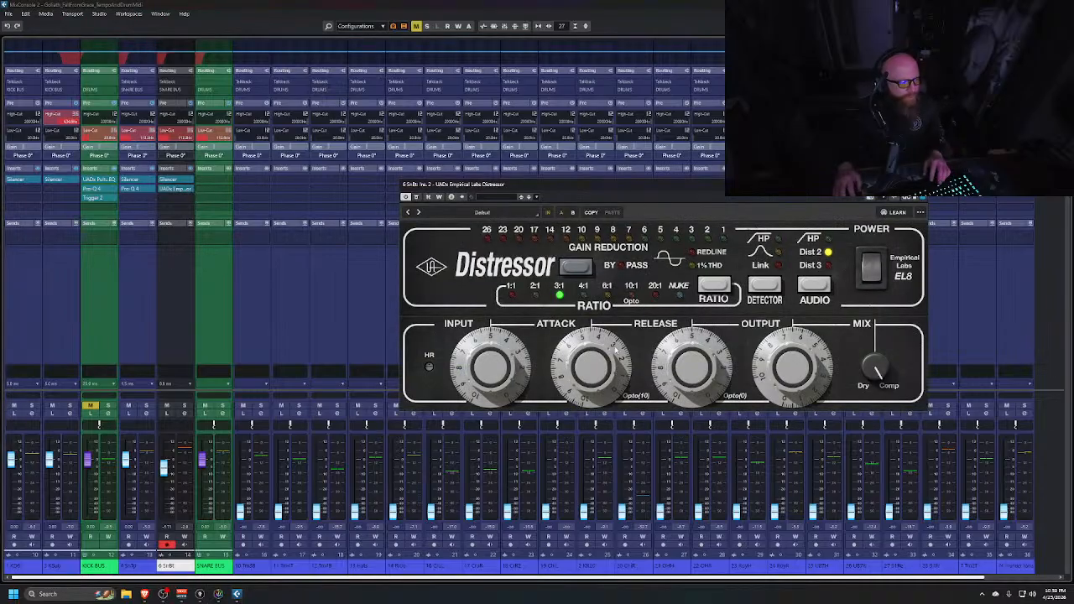
pyautogui.click(184, 406)
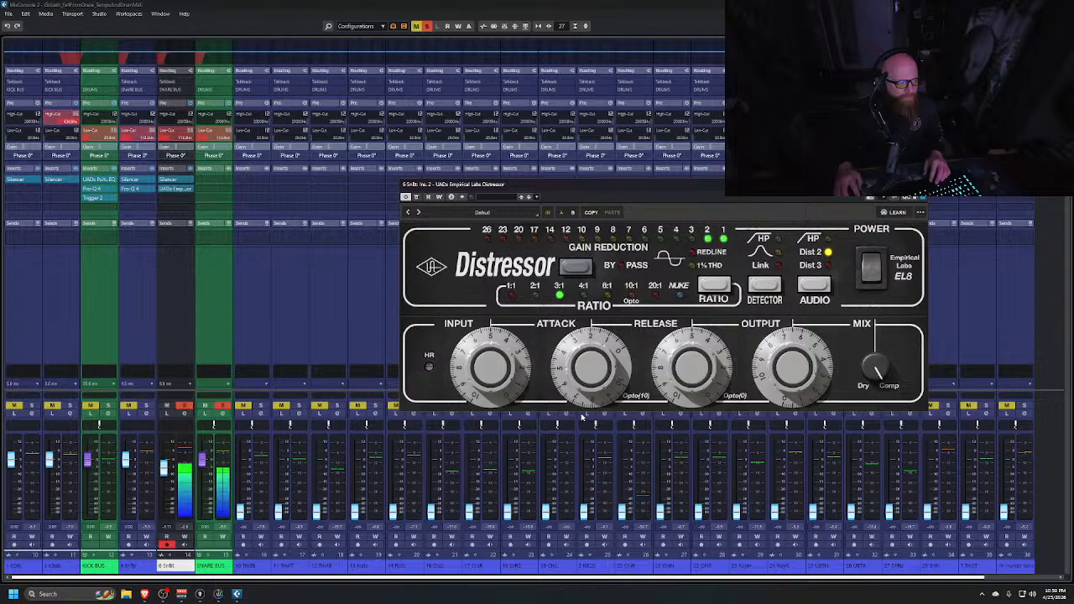
pyautogui.moveTo(581, 416); pyautogui.dragTo(608, 396)
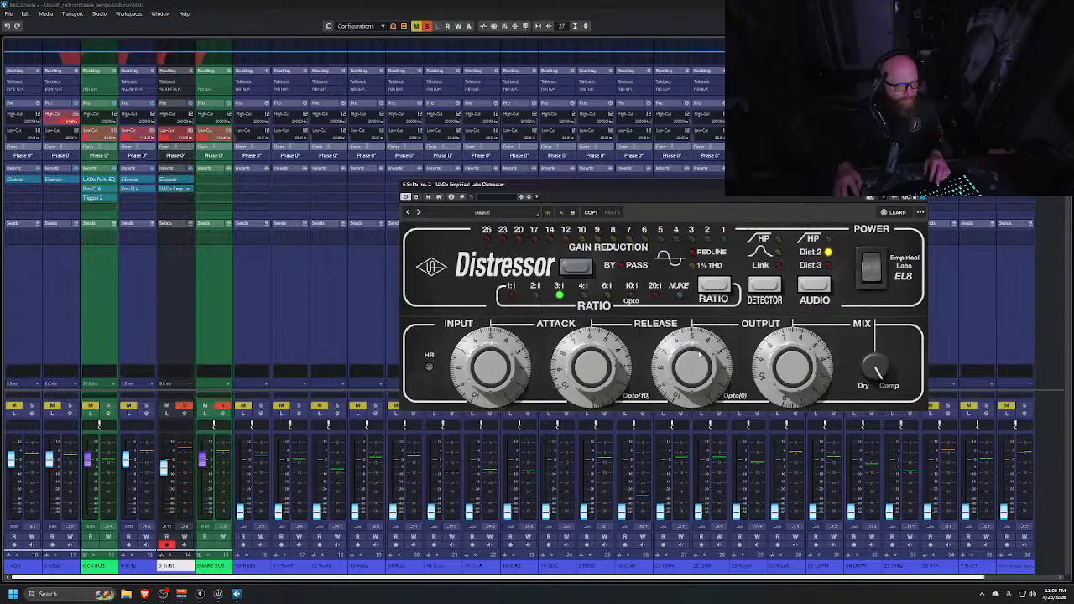
pyautogui.moveTo(699, 354); pyautogui.dragTo(692, 393)
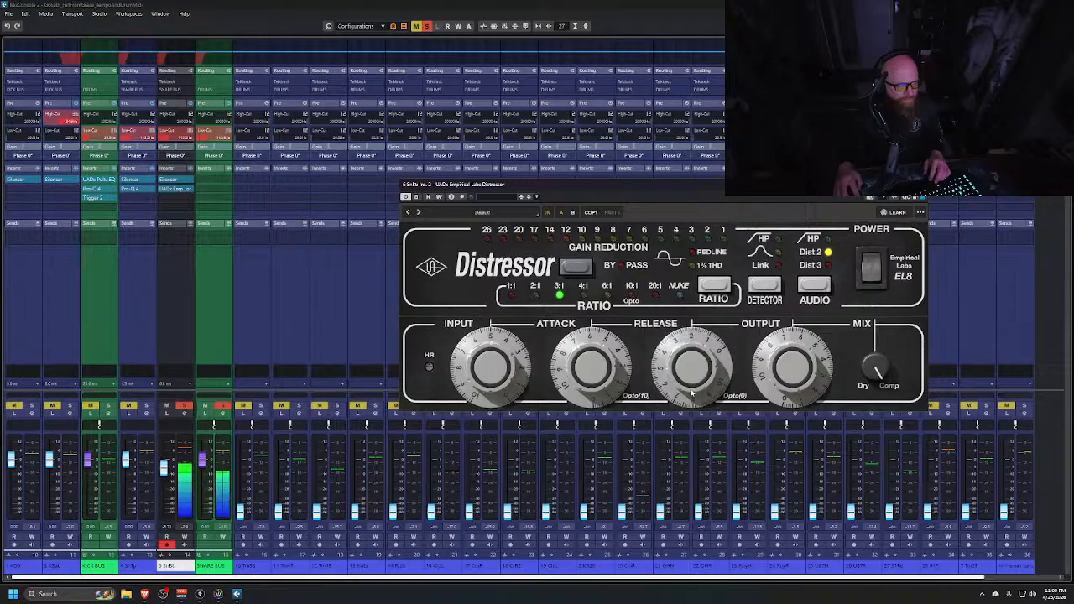
pyautogui.moveTo(590, 379); pyautogui.dragTo(616, 257)
pyautogui.moveTo(599, 355); pyautogui.dragTo(598, 379)
pyautogui.moveTo(690, 363); pyautogui.dragTo(686, 361)
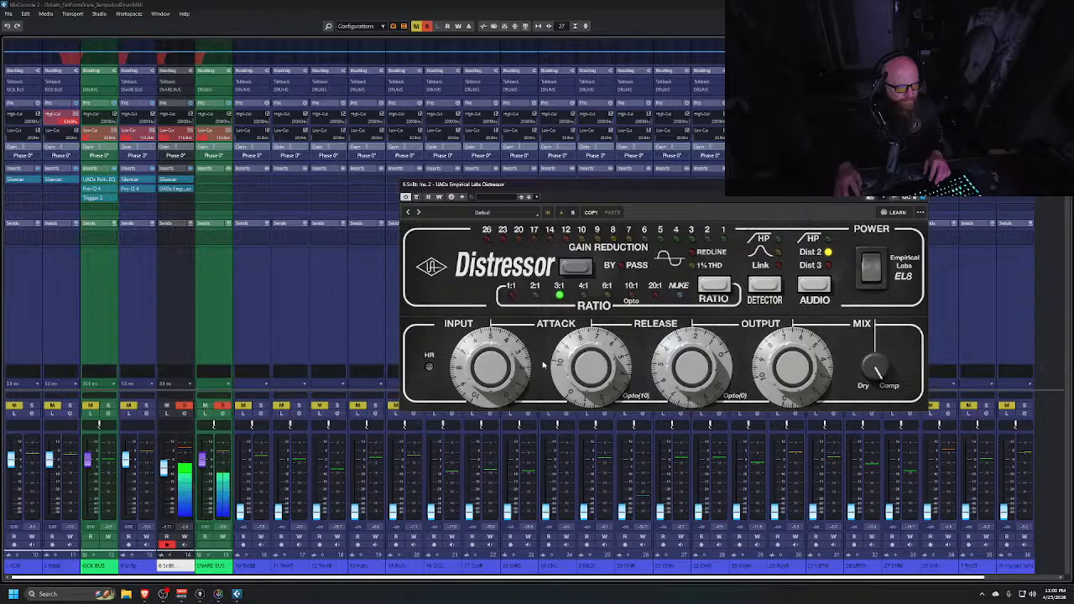
pyautogui.moveTo(577, 356); pyautogui.dragTo(586, 371)
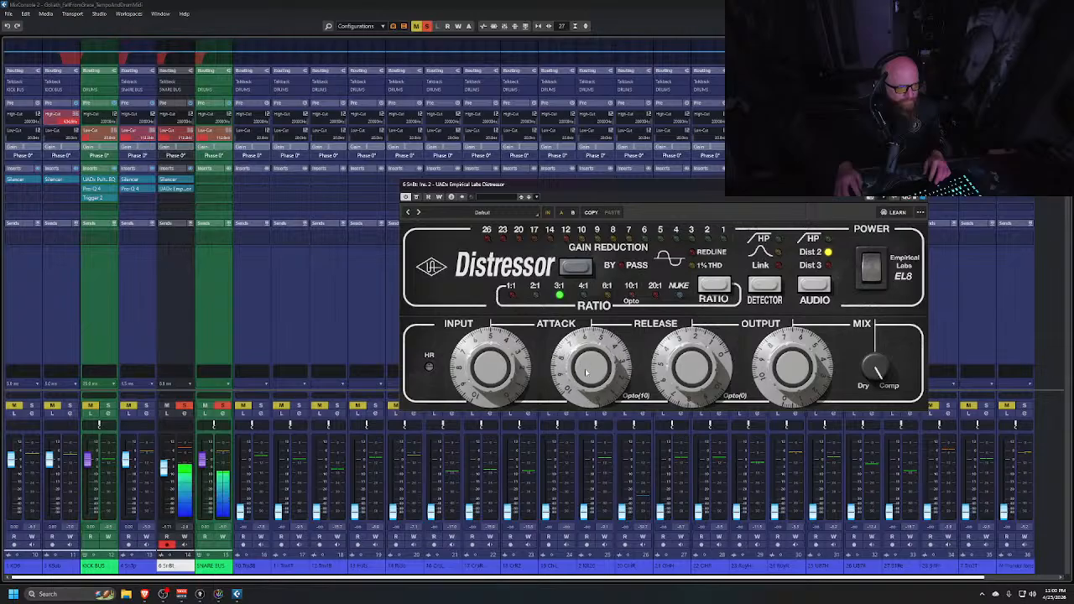
pyautogui.moveTo(708, 362)
pyautogui.mouseDown()
pyautogui.moveTo(708, 337)
pyautogui.moveTo(719, 353)
pyautogui.moveTo(705, 332)
pyautogui.moveTo(690, 334)
pyautogui.moveTo(703, 352)
pyautogui.mouseUp()
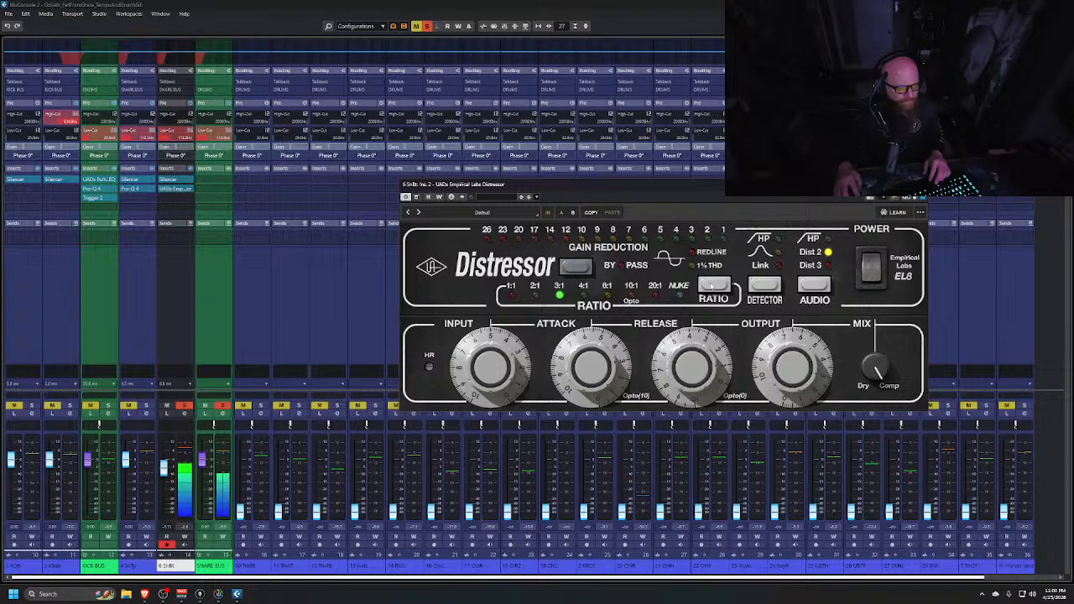
# Switch the Distressor's ratio to 6:1, toggle solo on the snare top channel, and close the plugin
pyautogui.click(712, 286)
pyautogui.click(712, 287)
pyautogui.click(147, 406)
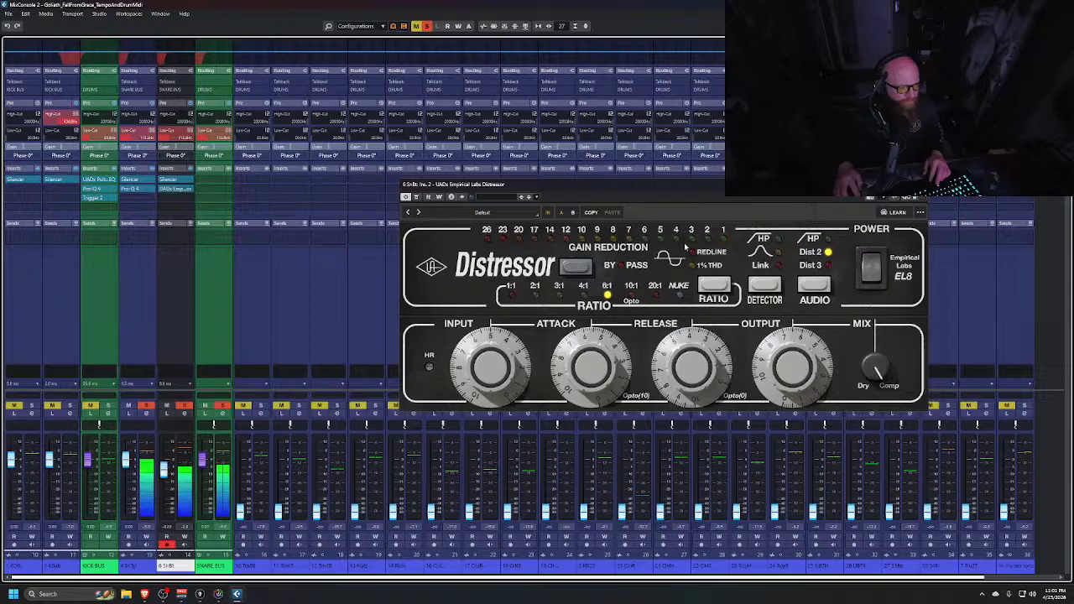
pyautogui.click(921, 184)
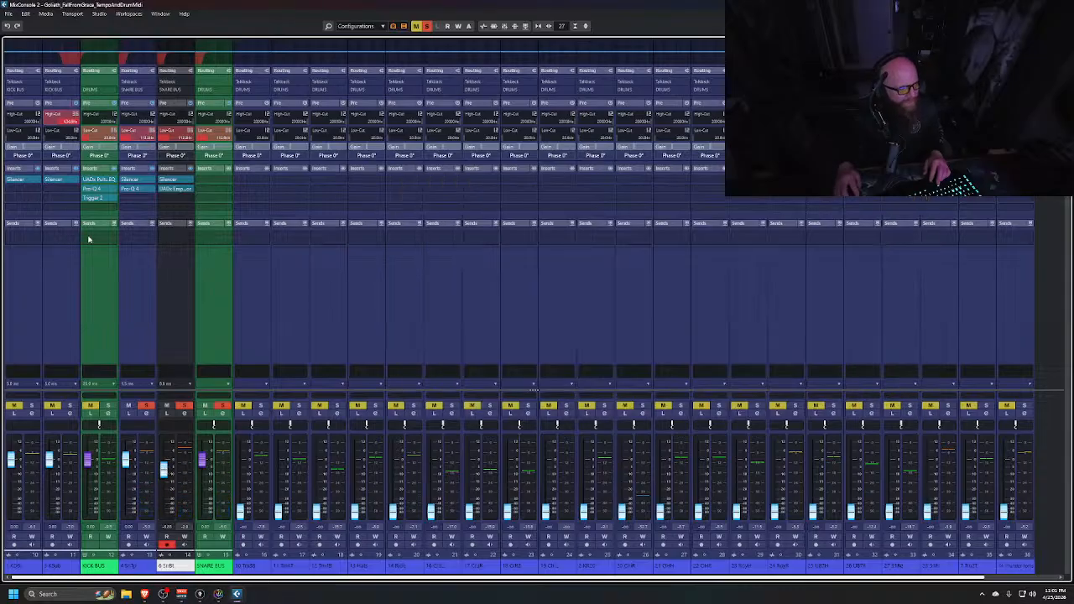
# On the snare top's Pro-Q 4, replace the existing cut with a narrow band at about 1078 Hz, cut to -2.24 dB
pyautogui.click(139, 191)
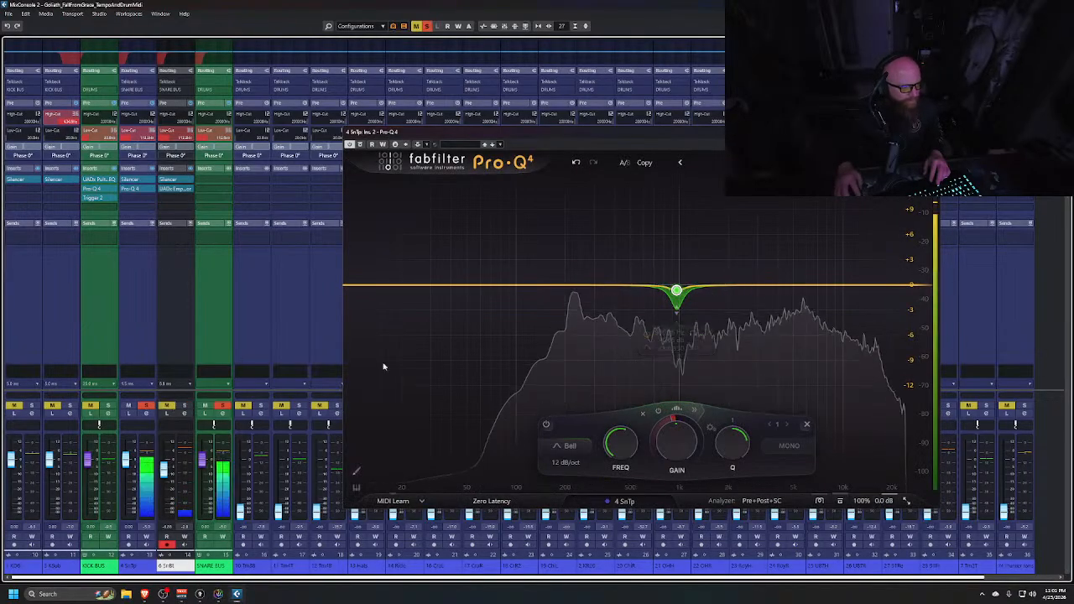
pyautogui.moveTo(694, 286); pyautogui.dragTo(701, 199)
pyautogui.scroll(3, 738, 228)
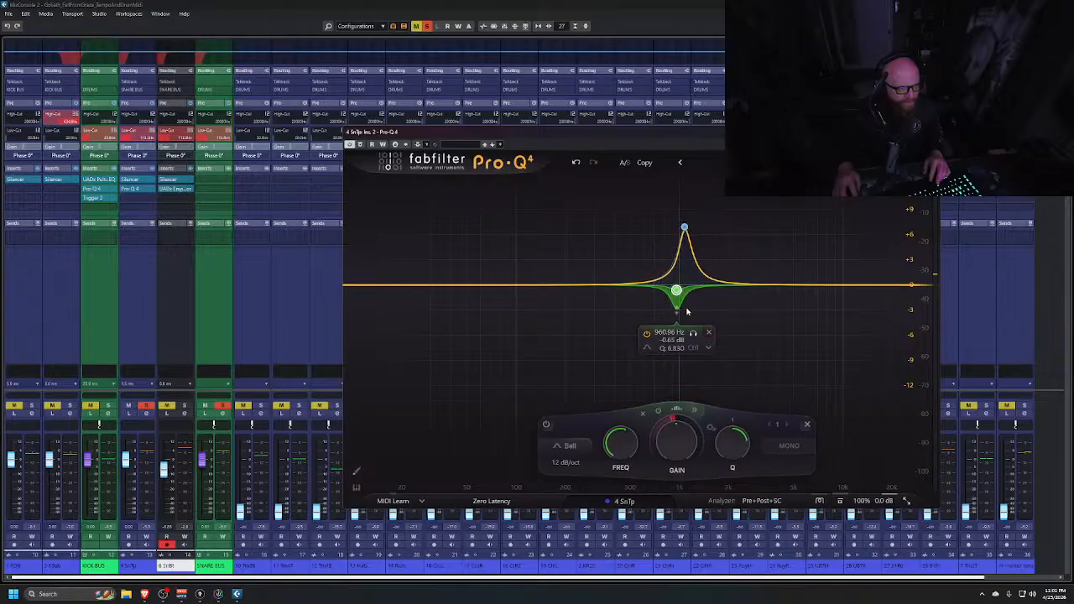
pyautogui.click(709, 332)
pyautogui.moveTo(678, 444); pyautogui.dragTo(681, 572)
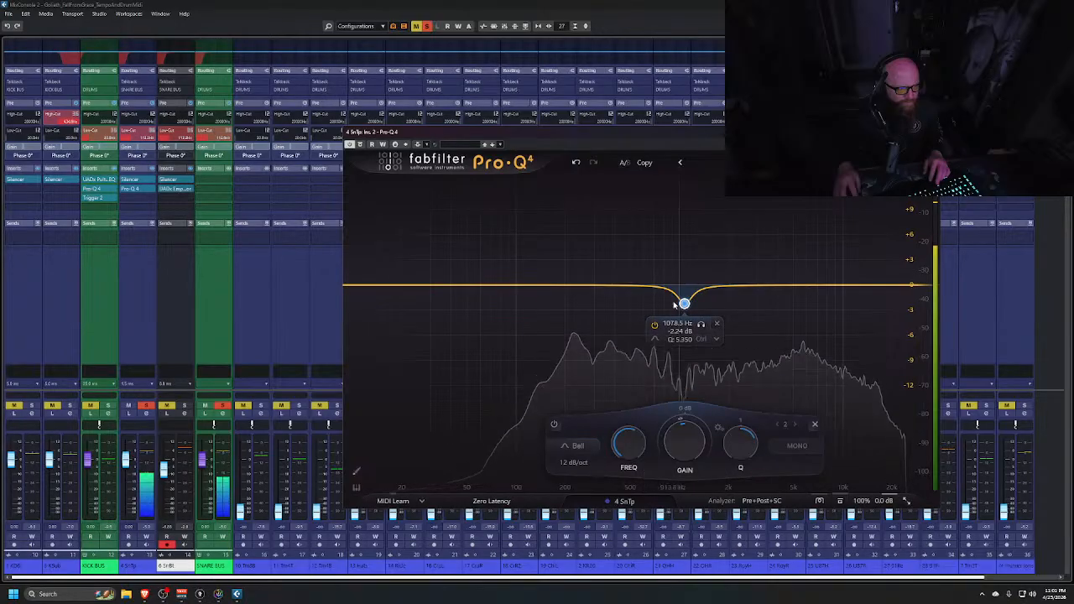
# Bypass and re-enable the band to compare, nudge its frequency to about 1060 Hz, and close Pro-Q 4
pyautogui.click(654, 326)
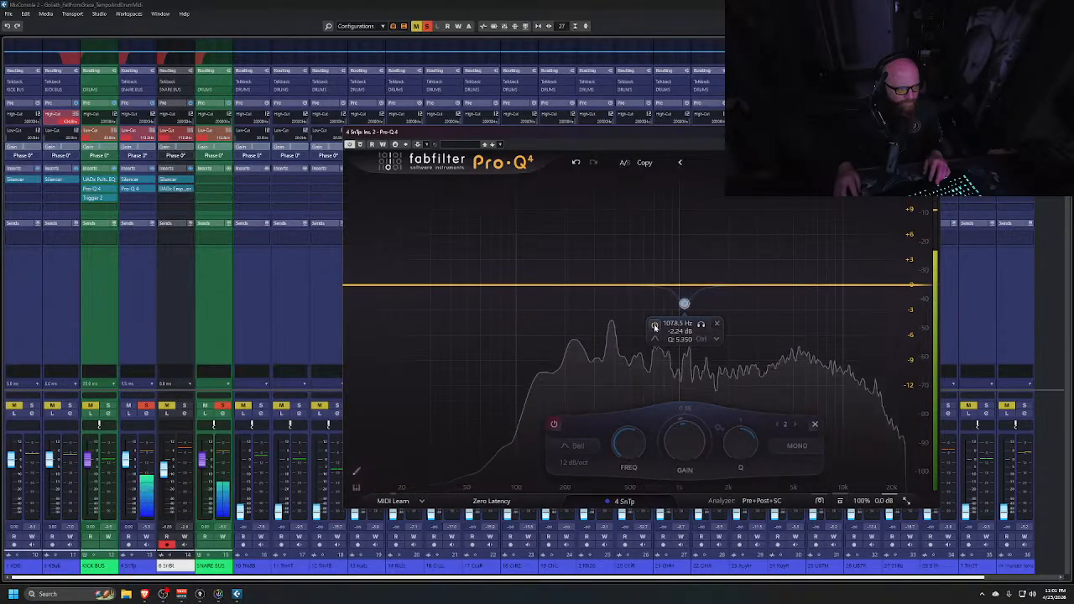
pyautogui.click(654, 326)
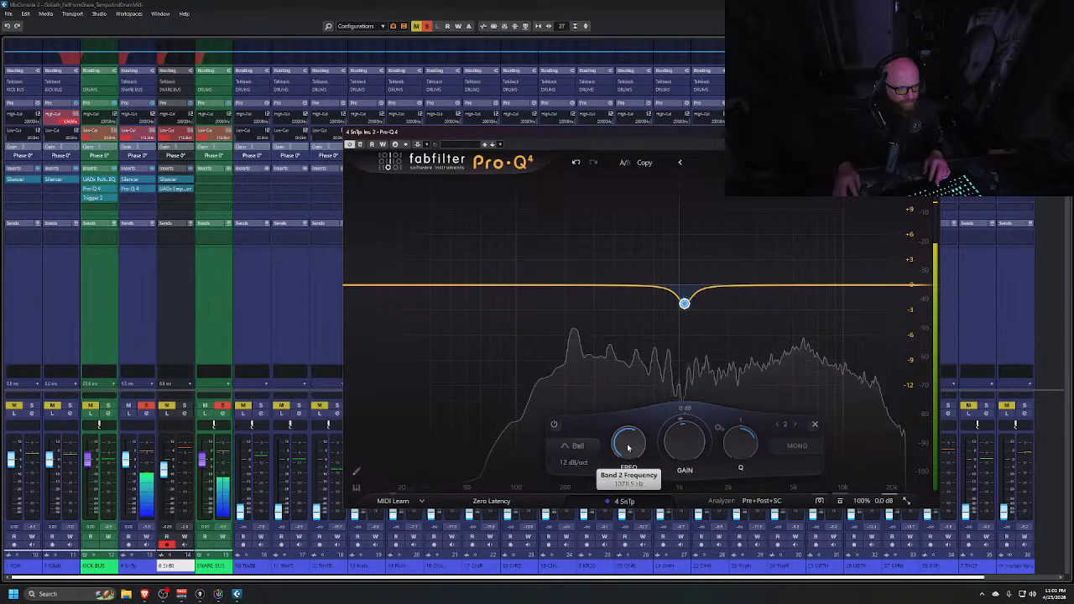
pyautogui.moveTo(628, 447); pyautogui.dragTo(630, 451)
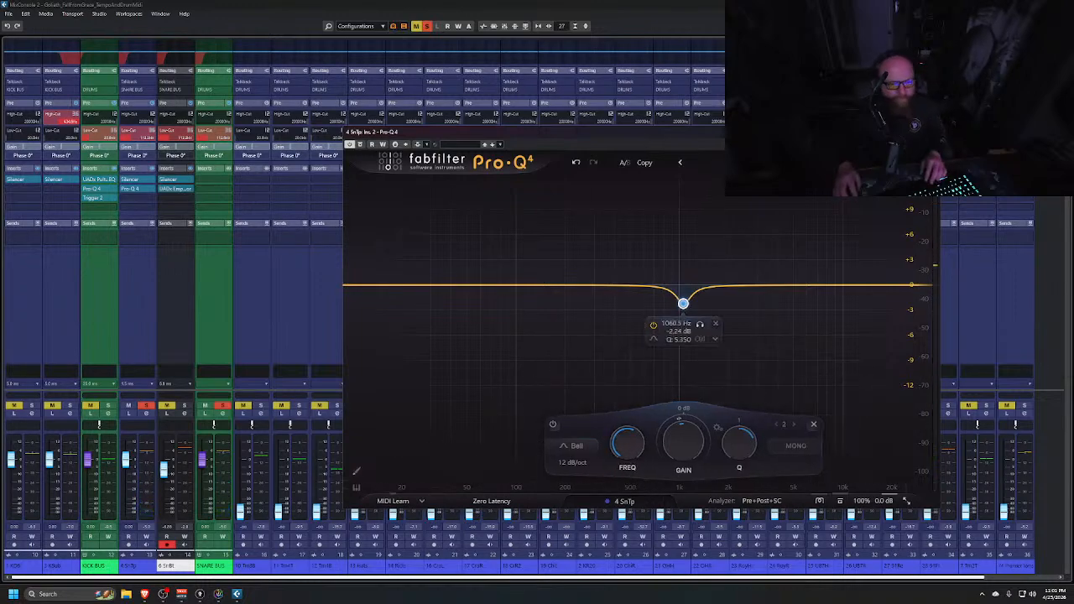
pyautogui.click(932, 132)
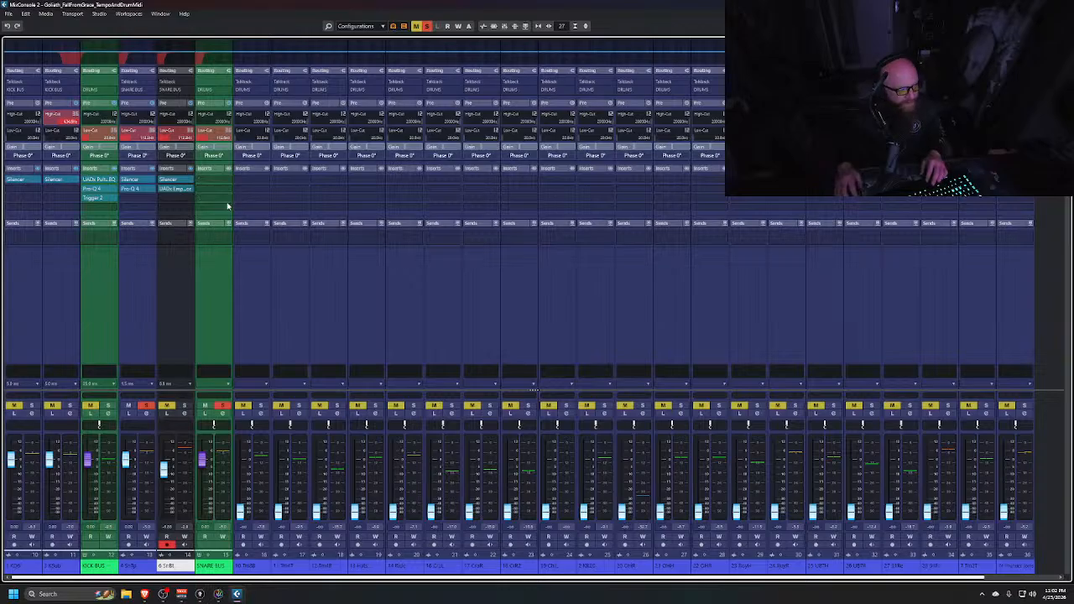
# Insert Trigger 2 on the snare bus channel and open its sample browser
pyautogui.click(227, 182)
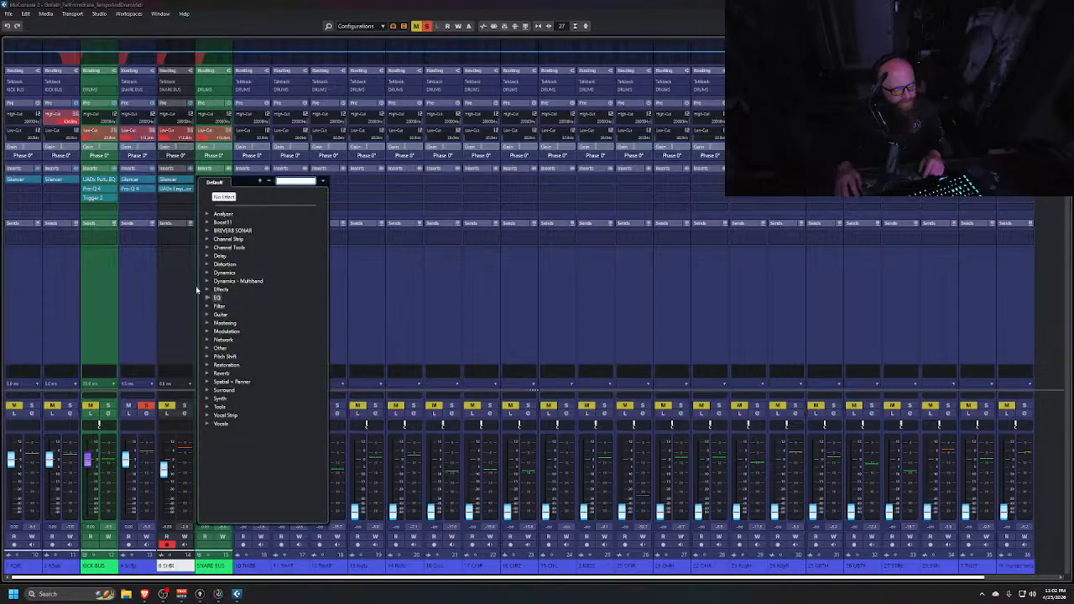
pyautogui.write('TRI')
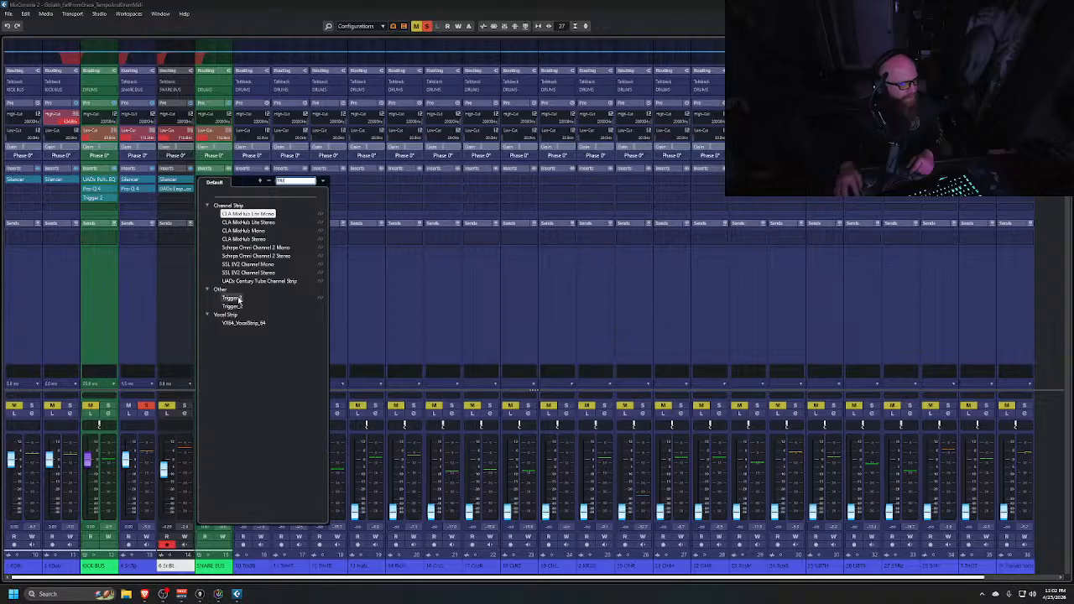
pyautogui.click(233, 298)
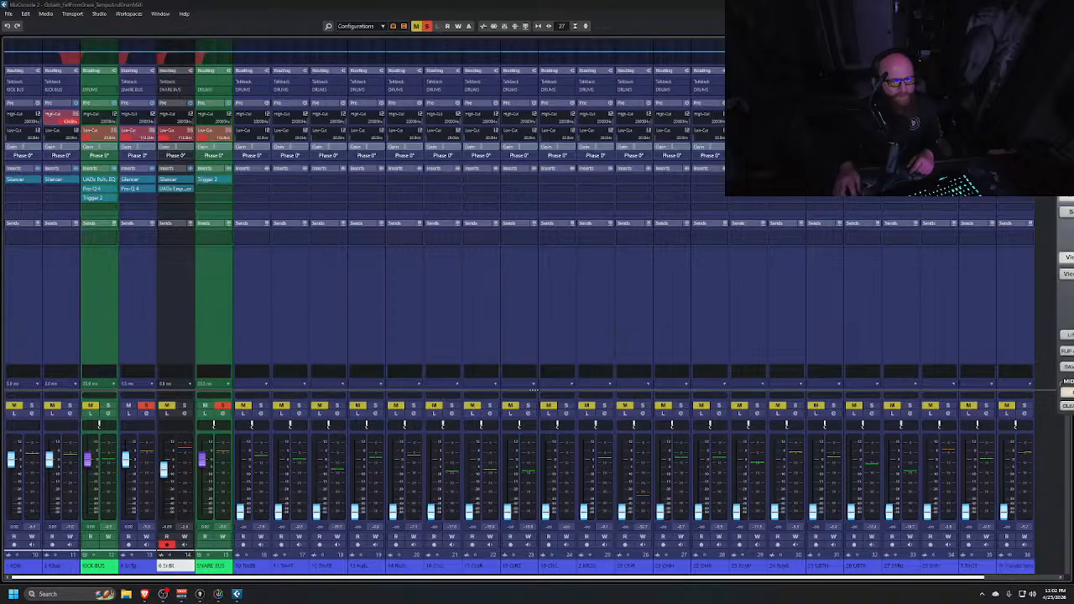
pyautogui.moveTo(1072, 125); pyautogui.dragTo(409, 125)
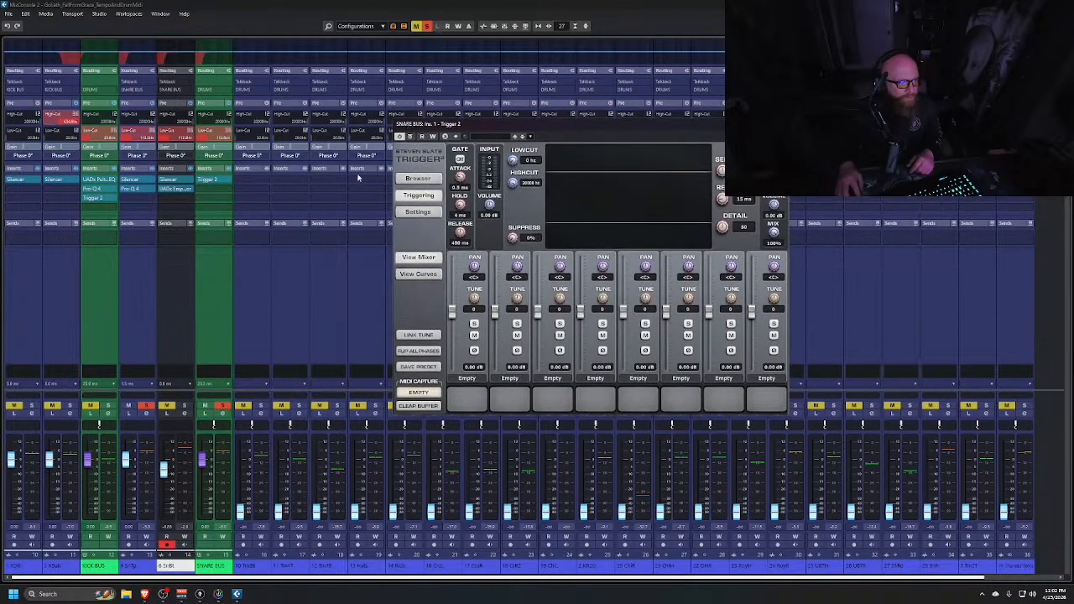
pyautogui.click(417, 178)
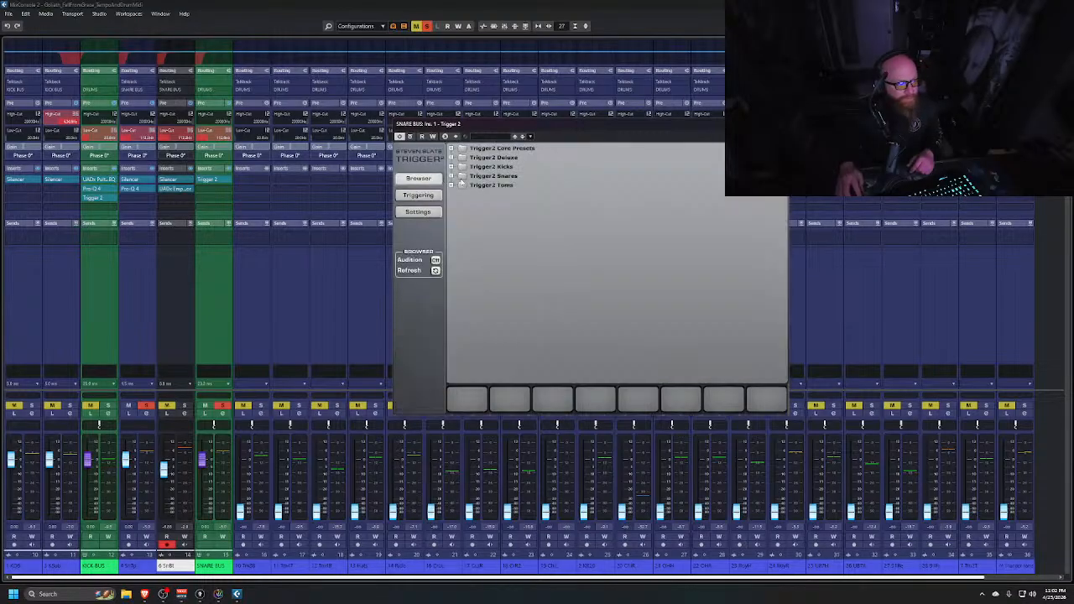
# Expand the Trigger 2 Snares library and audition the DreamSnare Z1 and Z3 samples
pyautogui.click(452, 176)
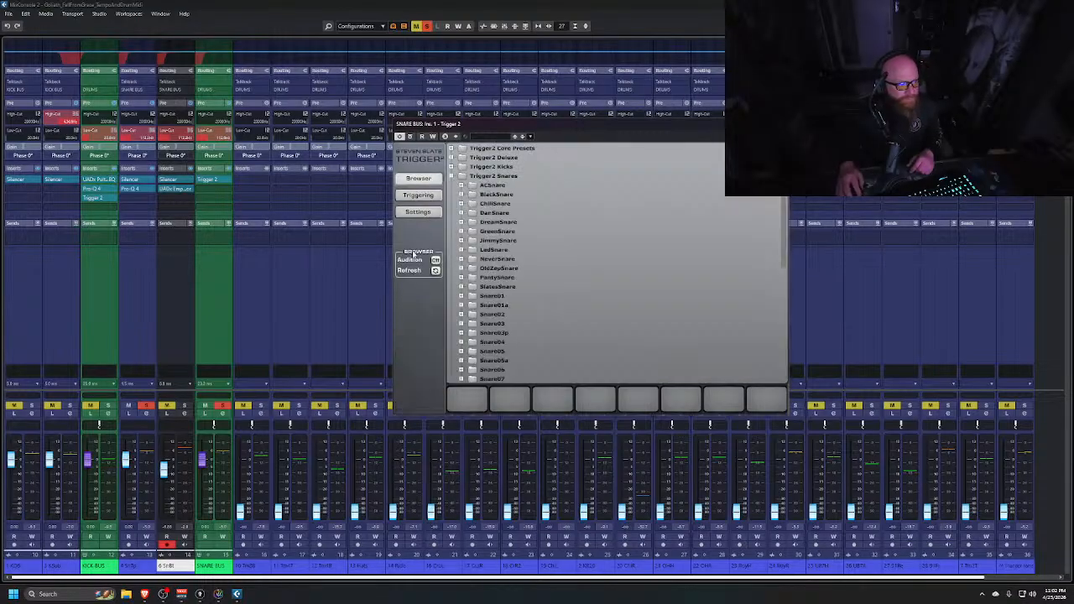
pyautogui.click(461, 222)
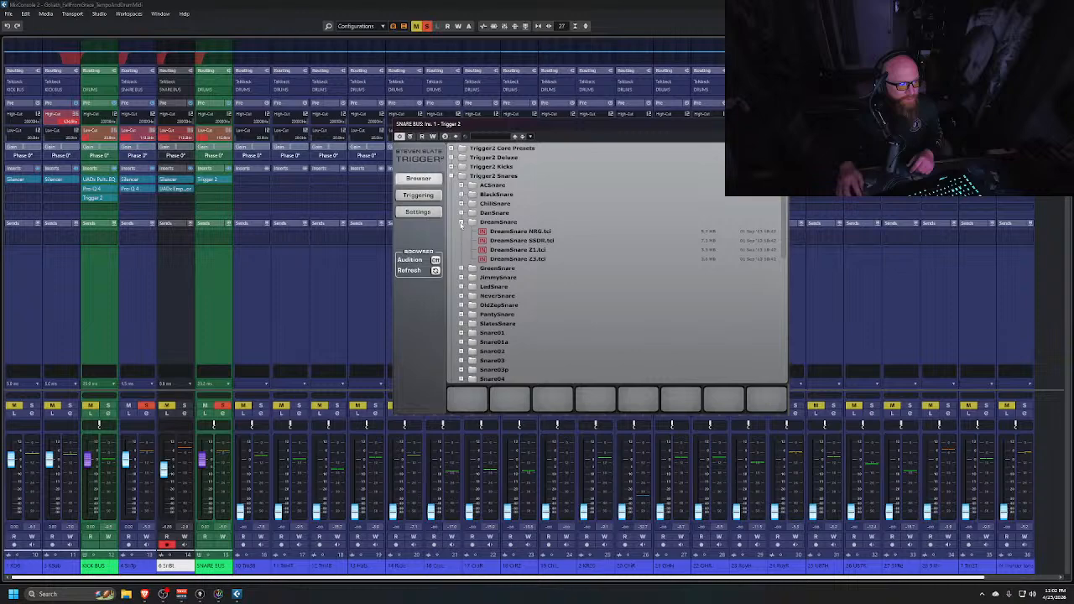
pyautogui.click(521, 251)
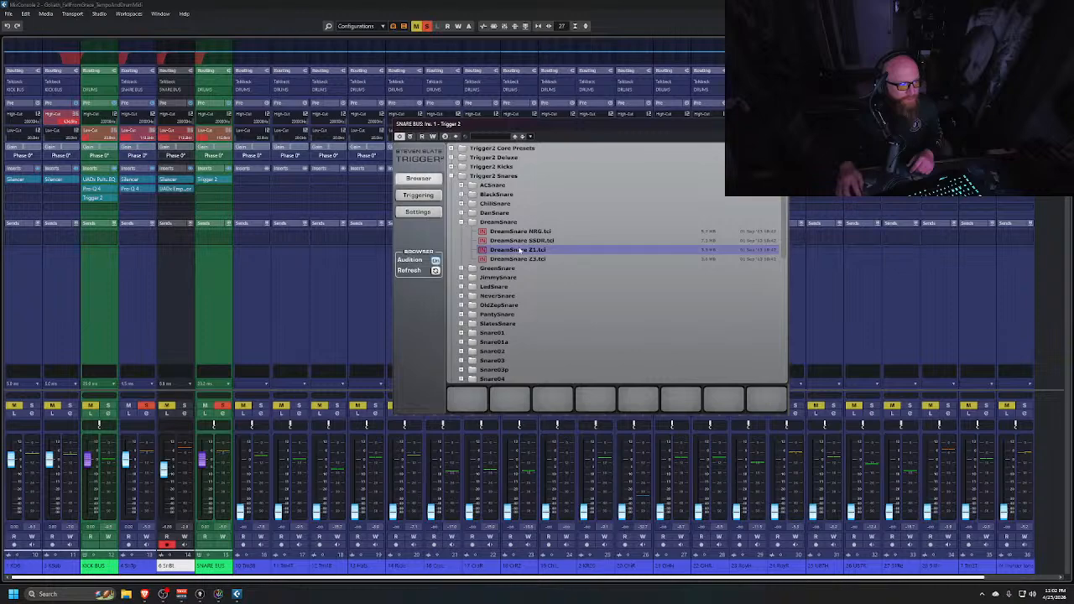
pyautogui.click(521, 258)
pyautogui.click(522, 250)
pyautogui.click(521, 259)
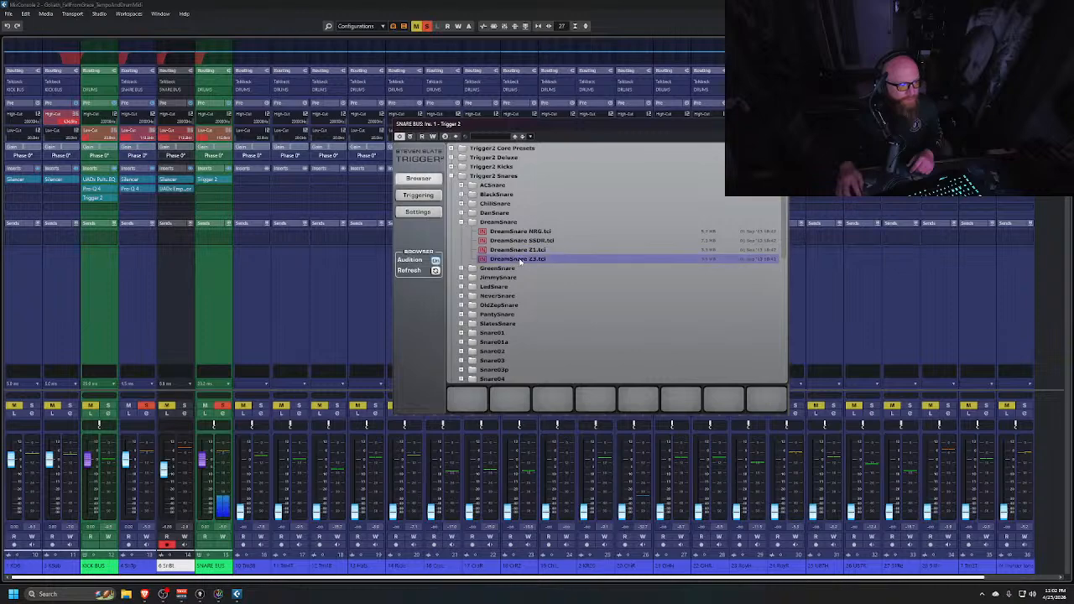
# Audition the NeverSnare Z1 and Z2 samples and the BlackSnare Z1 sample
pyautogui.click(461, 296)
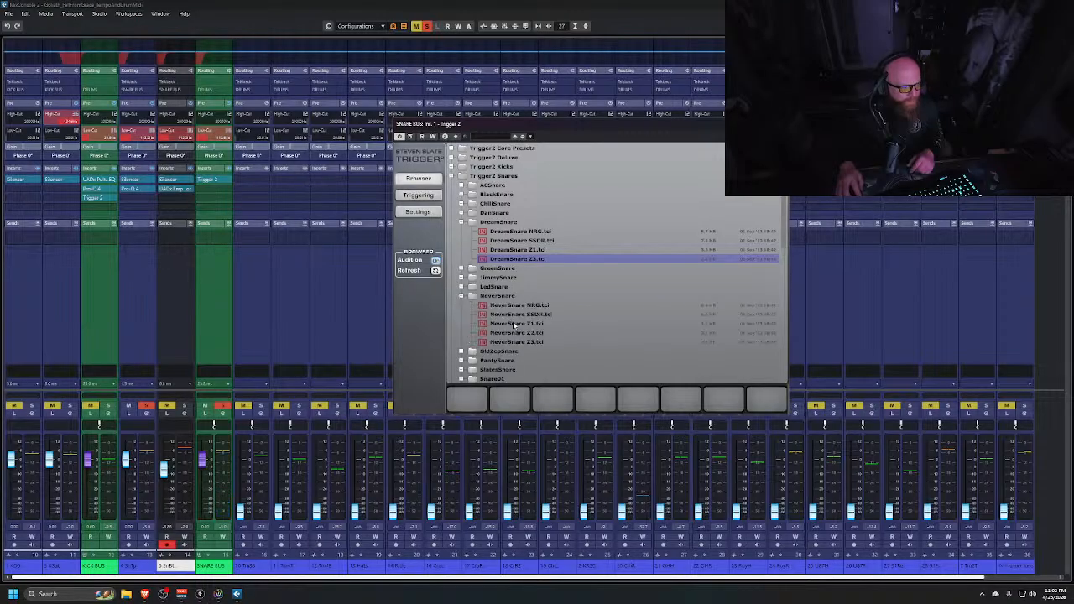
pyautogui.click(514, 324)
pyautogui.click(515, 332)
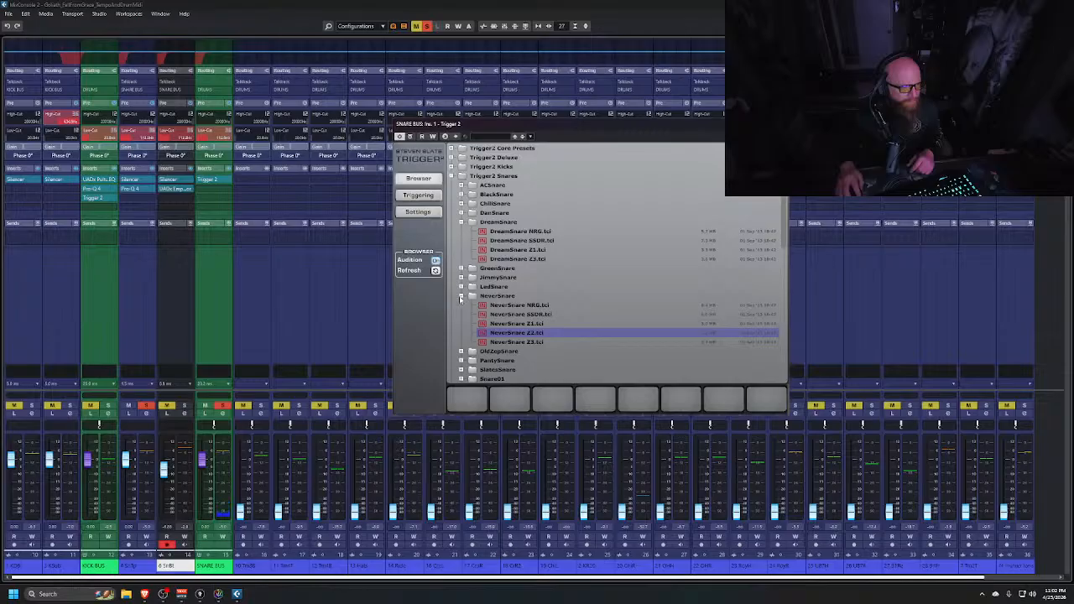
pyautogui.click(461, 296)
pyautogui.click(460, 194)
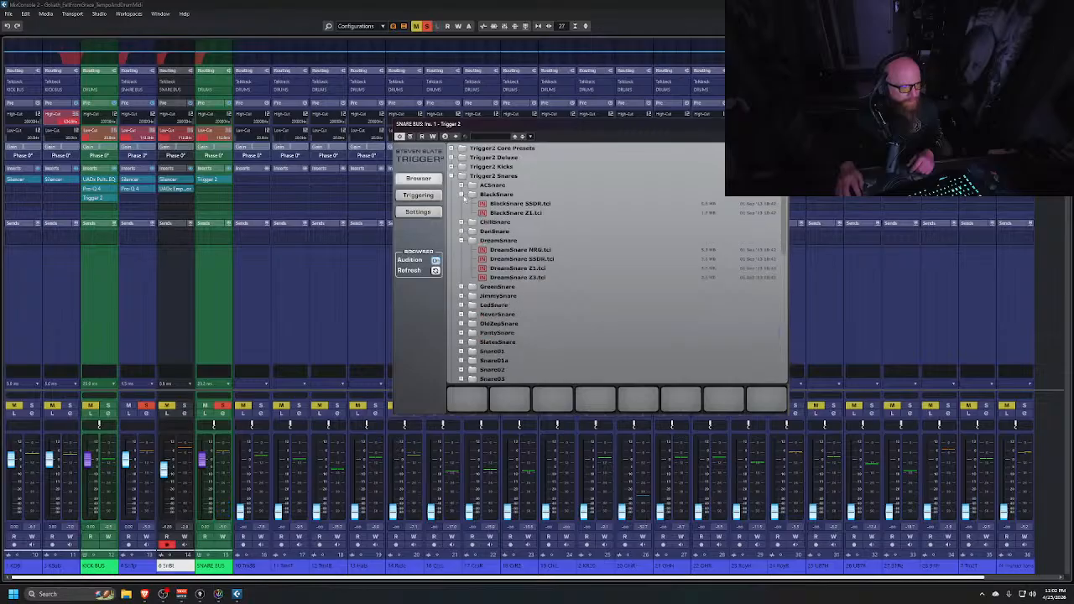
pyautogui.click(501, 213)
pyautogui.click(461, 193)
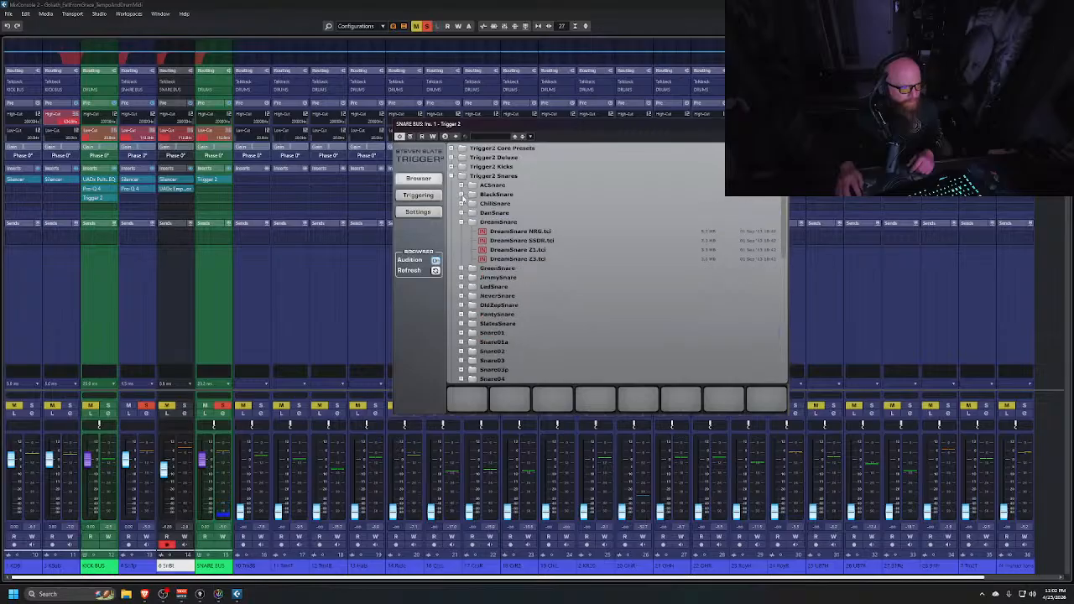
# Expand the ChilliSnare folder and audition its Z1, Z2 and Z3 samples
pyautogui.click(461, 204)
pyautogui.click(513, 240)
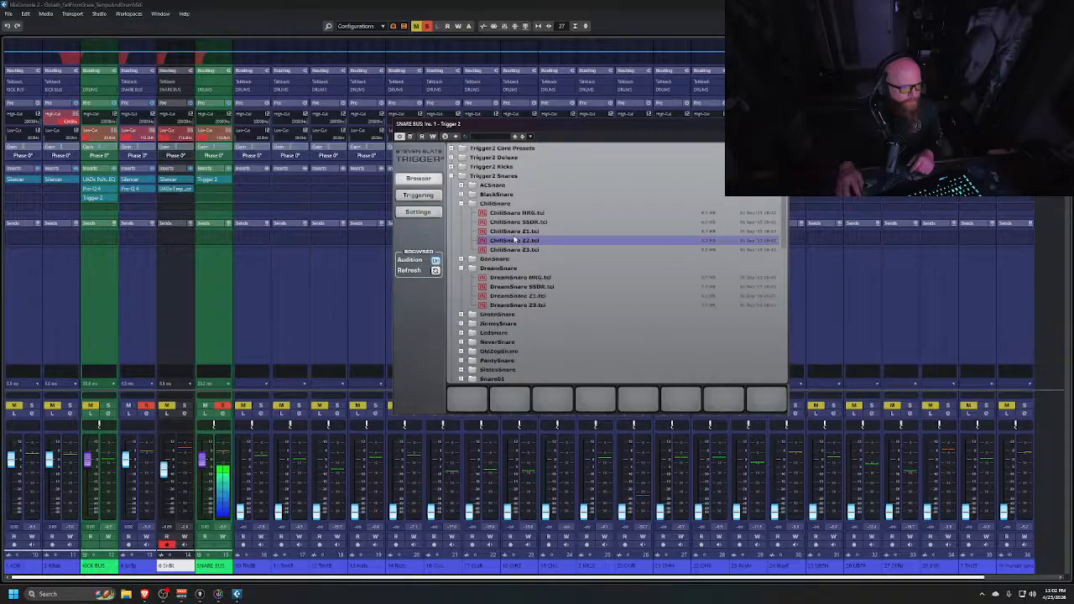
pyautogui.click(515, 232)
pyautogui.click(519, 250)
pyautogui.click(520, 232)
pyautogui.click(517, 241)
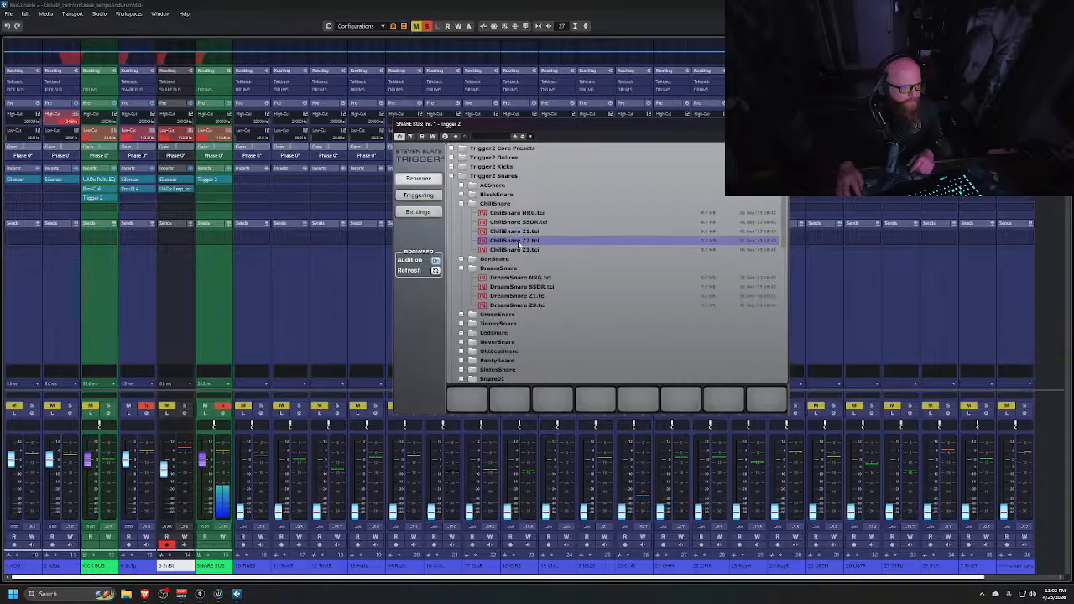
pyautogui.click(522, 233)
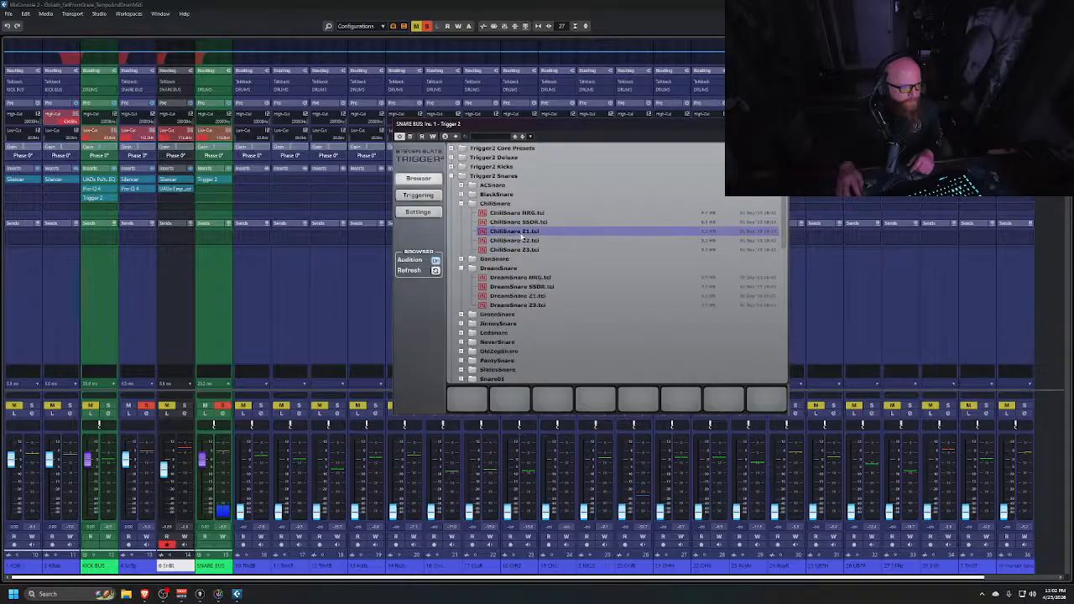
pyautogui.click(501, 241)
pyautogui.click(460, 204)
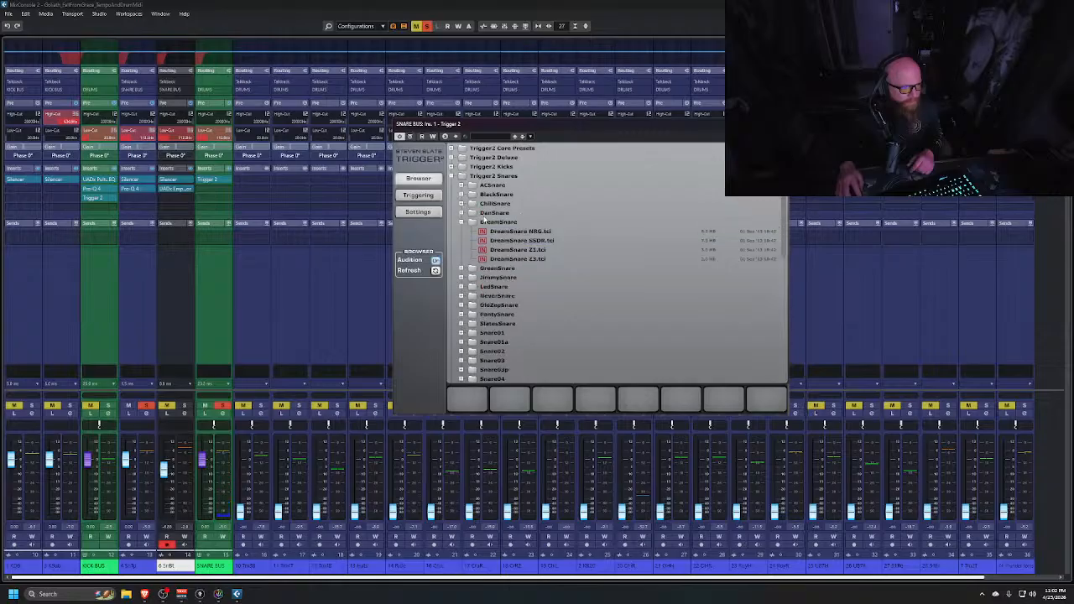
# Expand the DanSnare folder and audition its Z1 and Z3 samples
pyautogui.click(460, 213)
pyautogui.click(510, 240)
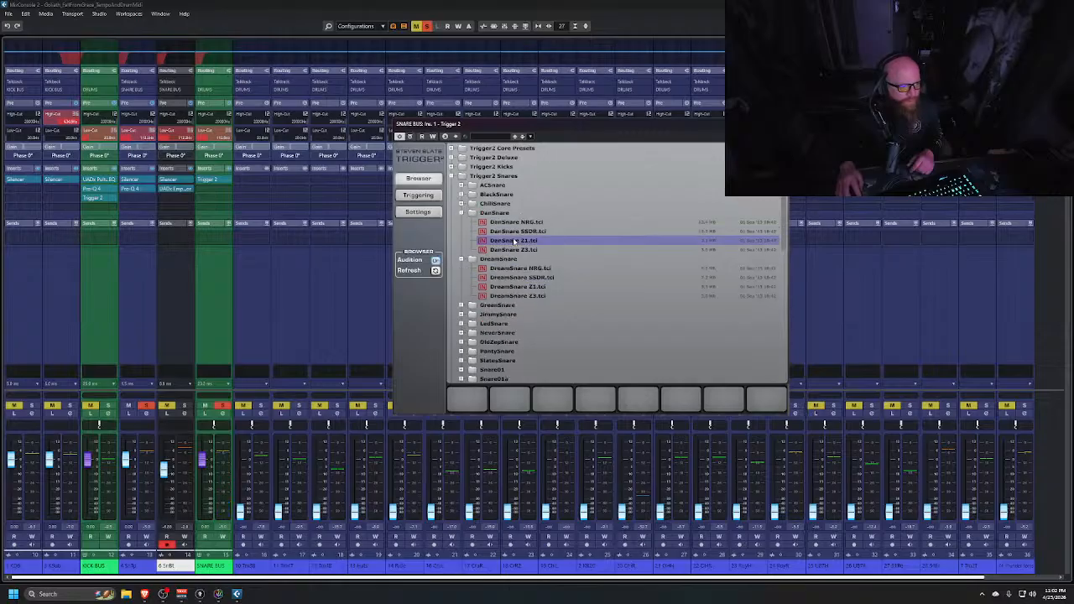
pyautogui.click(515, 249)
pyautogui.click(461, 212)
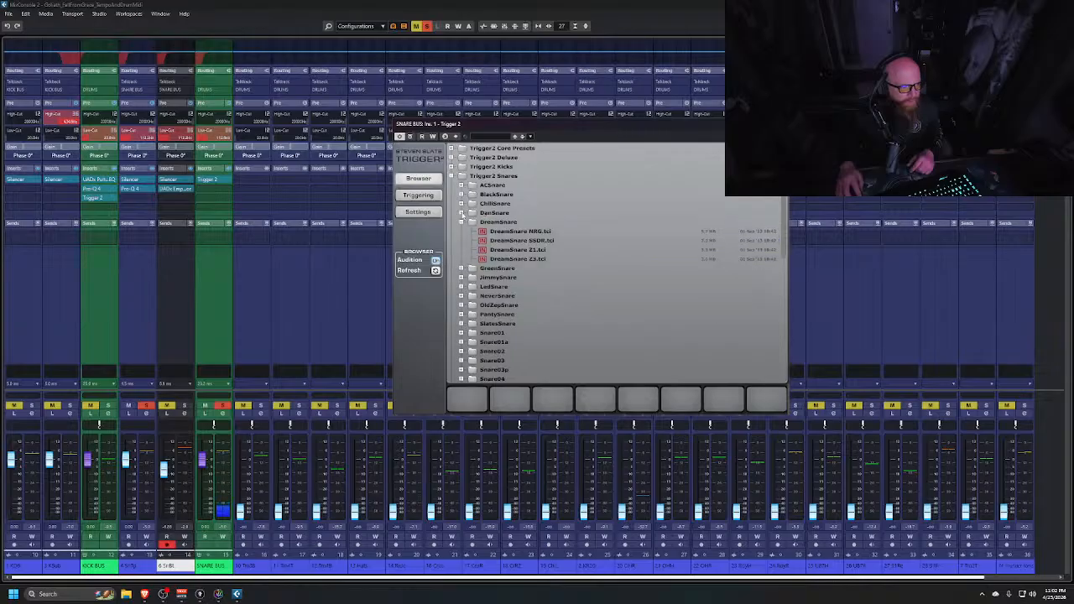
# Expand the Snare01 folder and audition the Snare 1 Z1 and Z3 samples
pyautogui.scroll(-3, 494, 263)
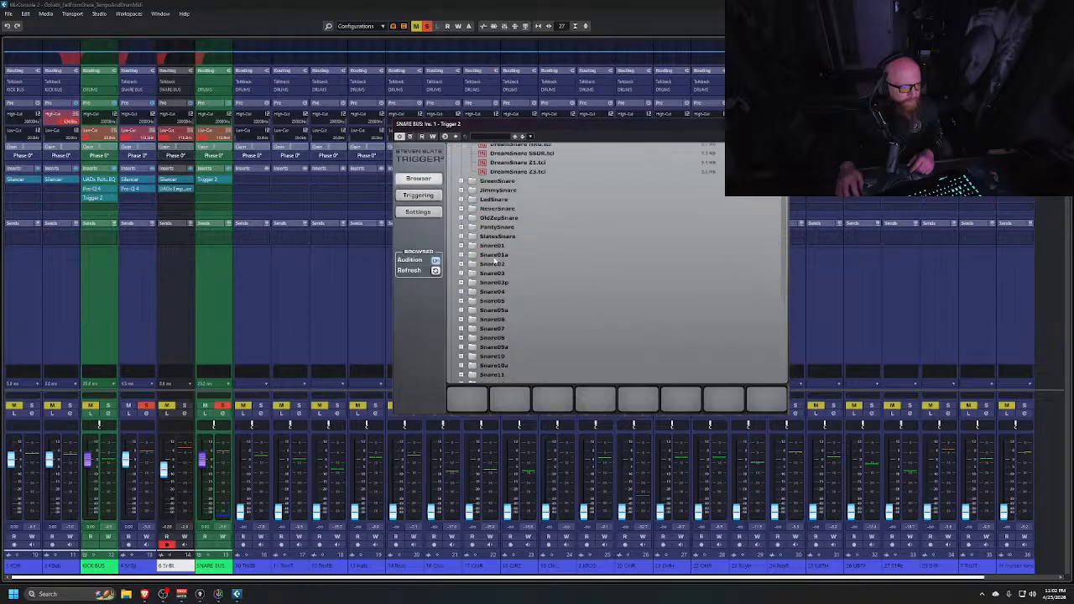
pyautogui.click(460, 246)
pyautogui.click(522, 273)
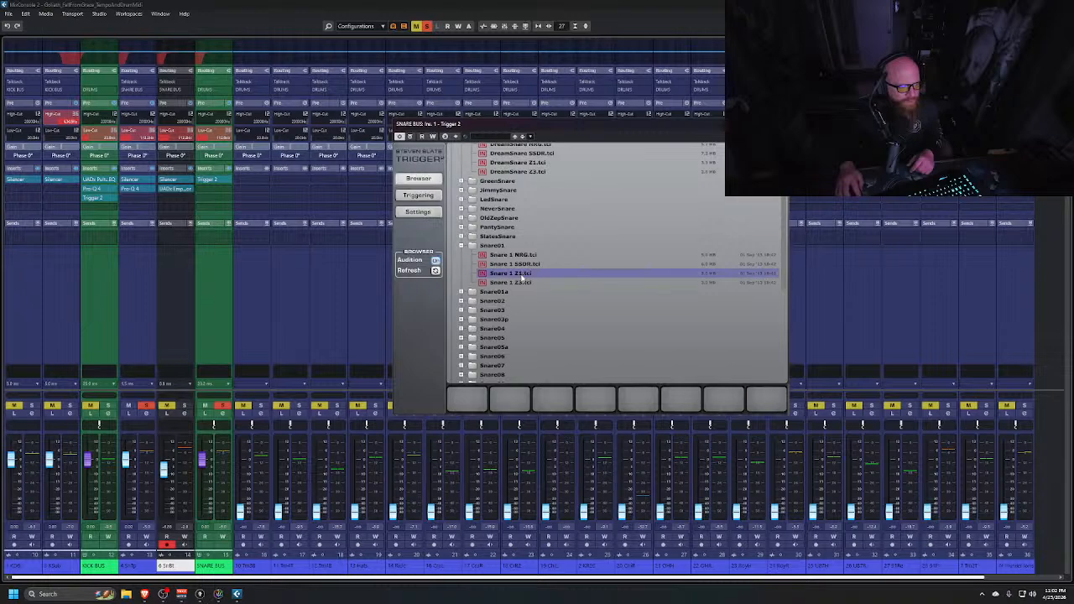
pyautogui.click(523, 283)
pyautogui.click(524, 274)
pyautogui.click(517, 283)
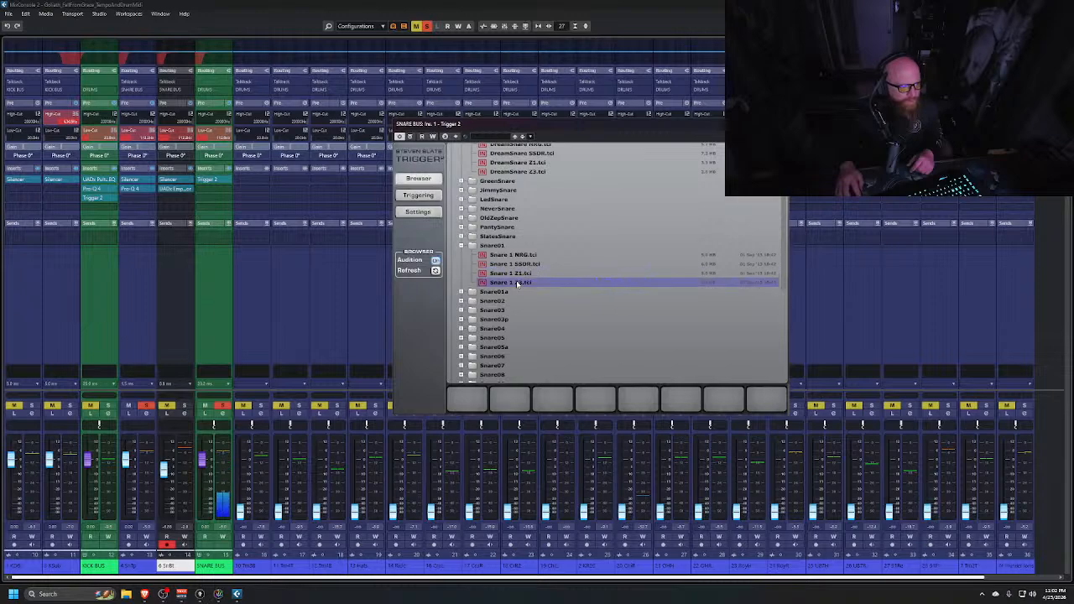
pyautogui.click(461, 246)
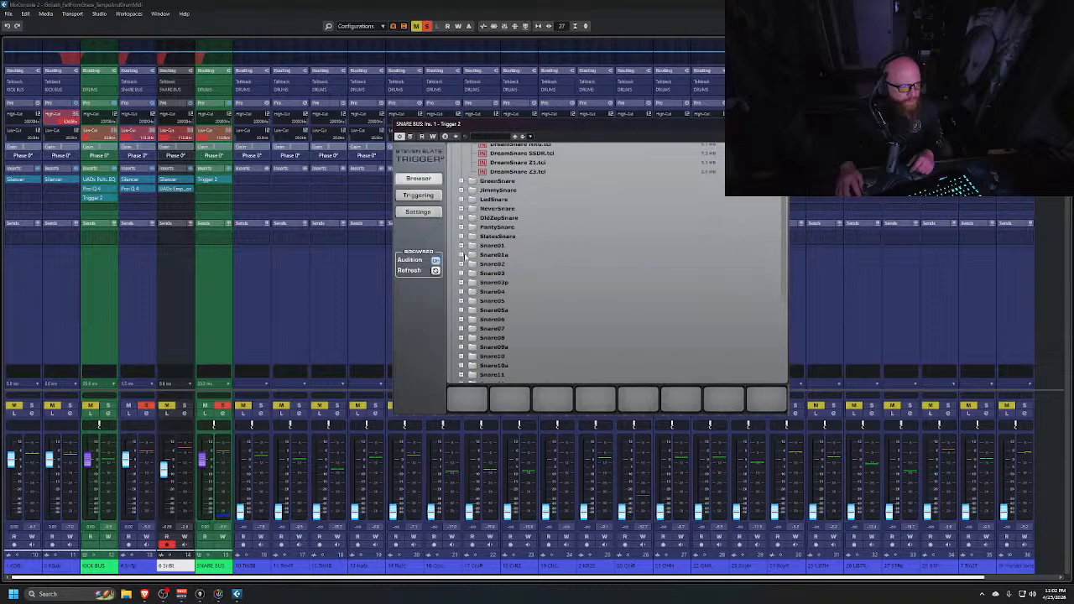
# Expand the Snare01a folder and audition the Snare 1A Z1 and Z3 samples
pyautogui.click(460, 255)
pyautogui.click(521, 283)
pyautogui.click(520, 292)
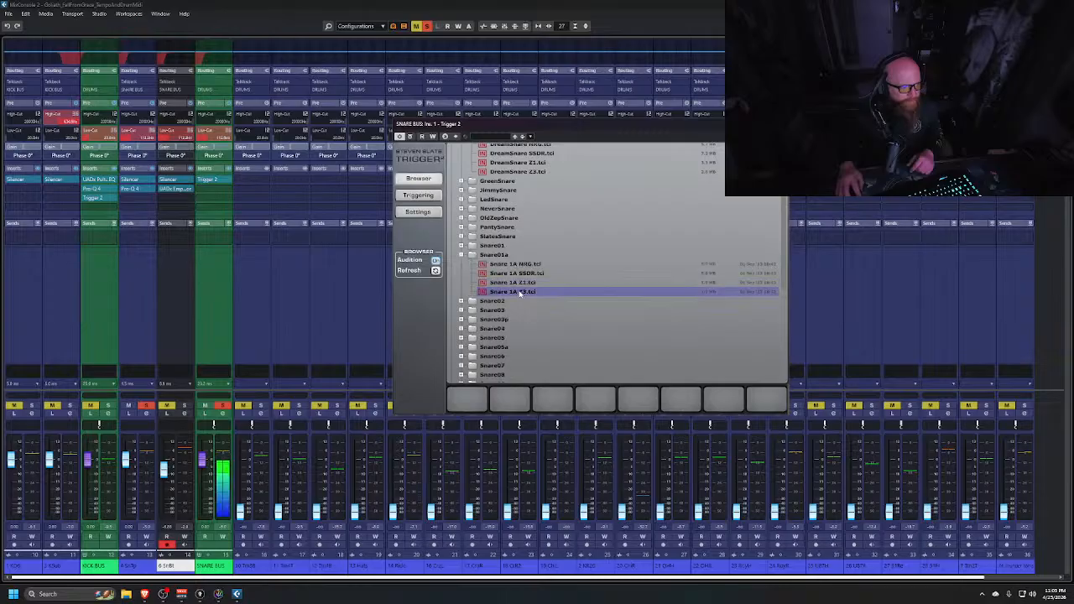
pyautogui.click(518, 284)
pyautogui.click(511, 292)
pyautogui.click(514, 284)
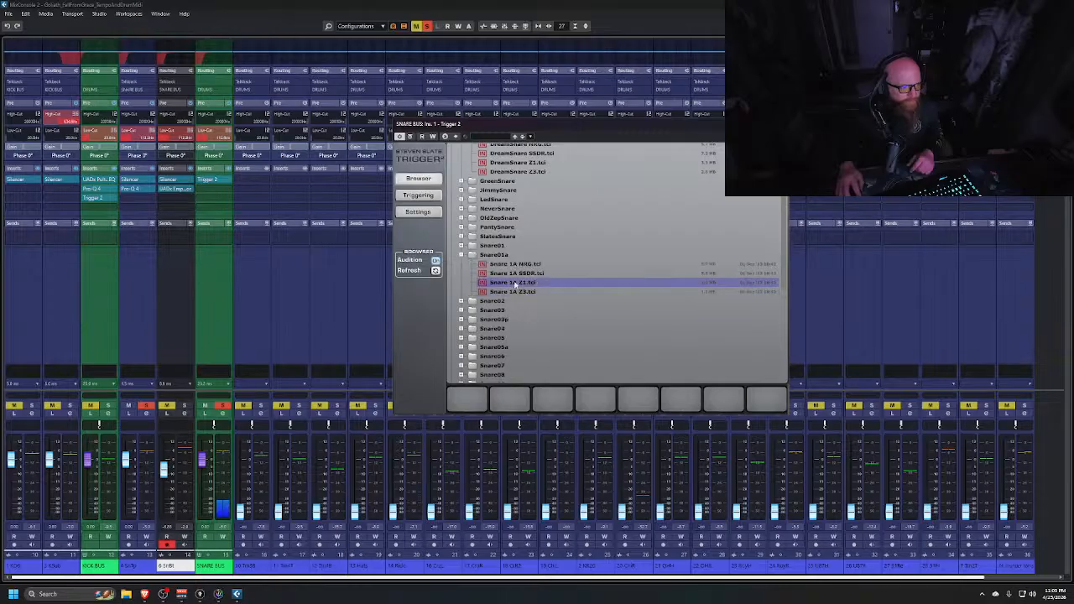
# Re-audition DreamSnare Z1 and Z3, then load DreamSnare Z3 into the first sample slot
pyautogui.scroll(2, 515, 228)
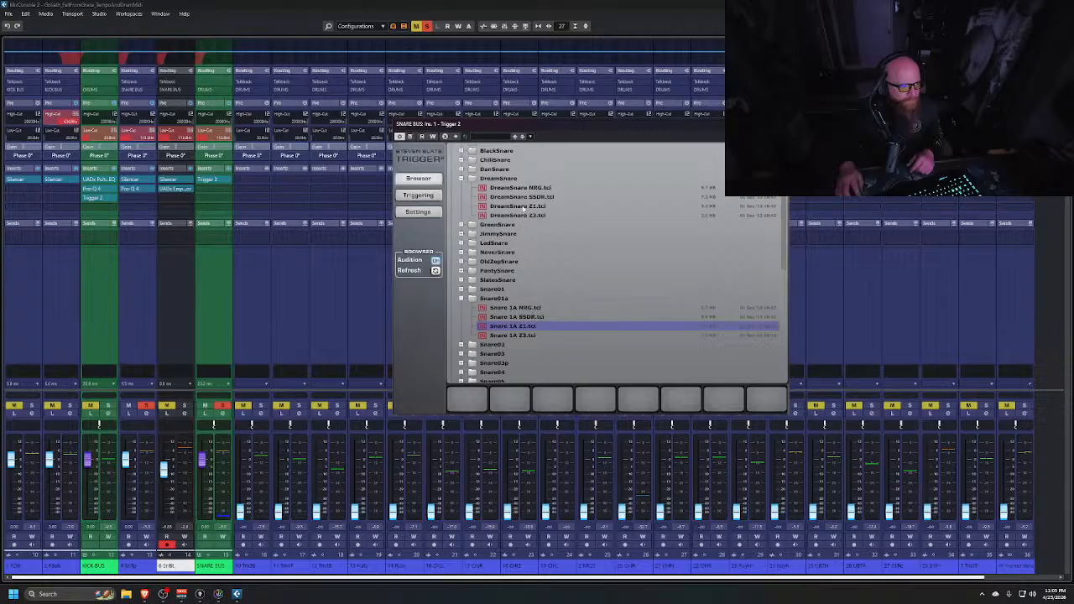
pyautogui.click(522, 206)
pyautogui.click(525, 215)
pyautogui.click(527, 207)
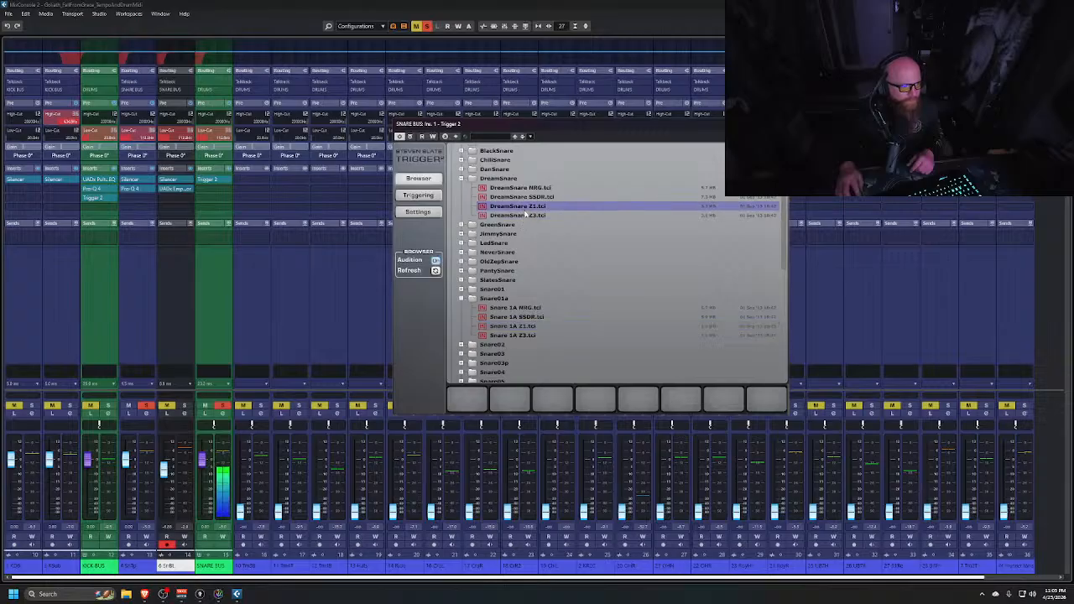
pyautogui.click(525, 216)
pyautogui.click(528, 207)
pyautogui.click(526, 215)
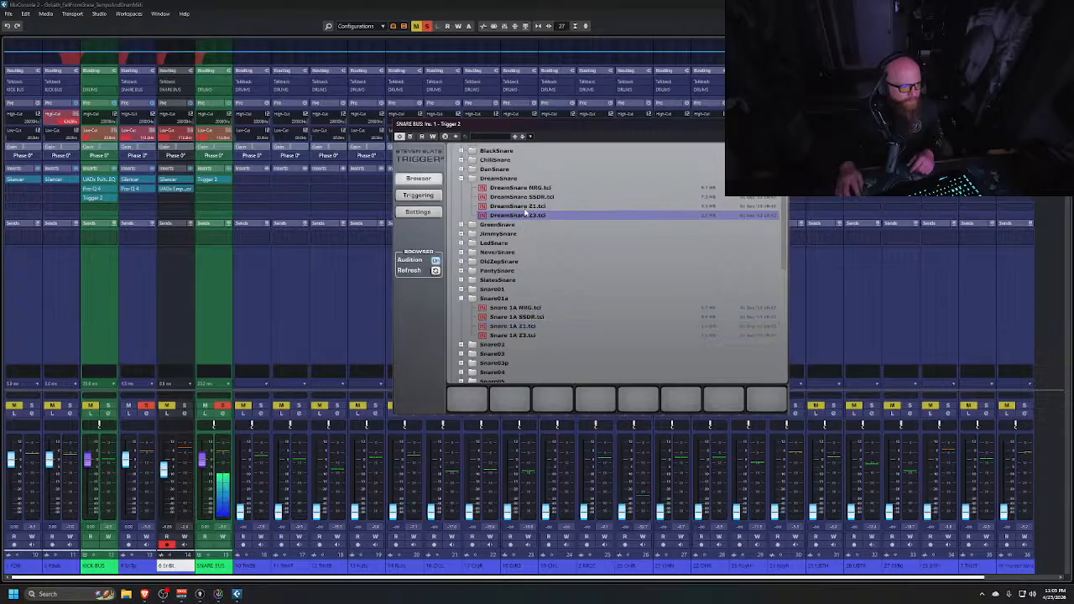
pyautogui.click(526, 207)
pyautogui.click(526, 215)
pyautogui.moveTo(526, 216); pyautogui.dragTo(466, 400)
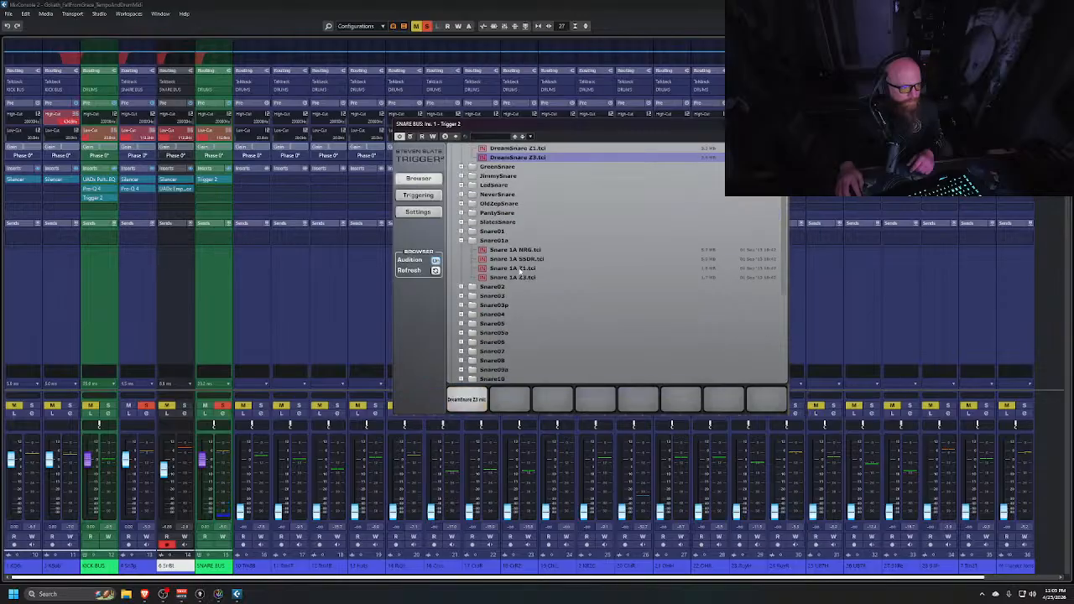
# Compare Snare 1A Z1 and Z3, then load Snare 1A Z1 into the second sample slot
pyautogui.click(522, 268)
pyautogui.click(521, 277)
pyautogui.click(522, 269)
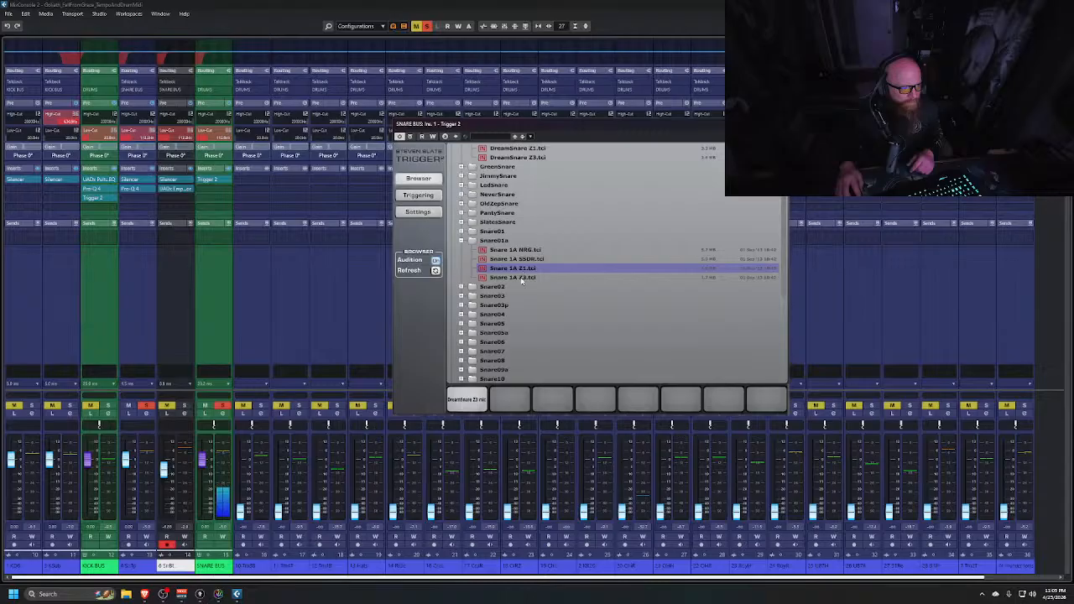
pyautogui.click(521, 279)
pyautogui.click(523, 269)
pyautogui.moveTo(522, 269); pyautogui.dragTo(510, 399)
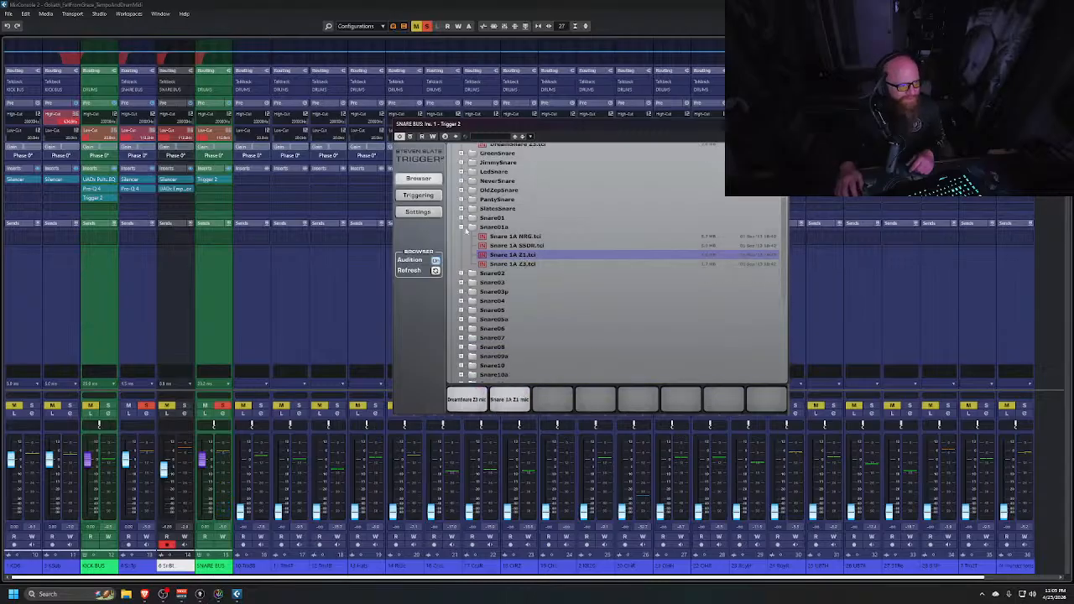
# On the Triggering page, link the tuning of both samples and blend the mix to about 29%
pyautogui.click(417, 194)
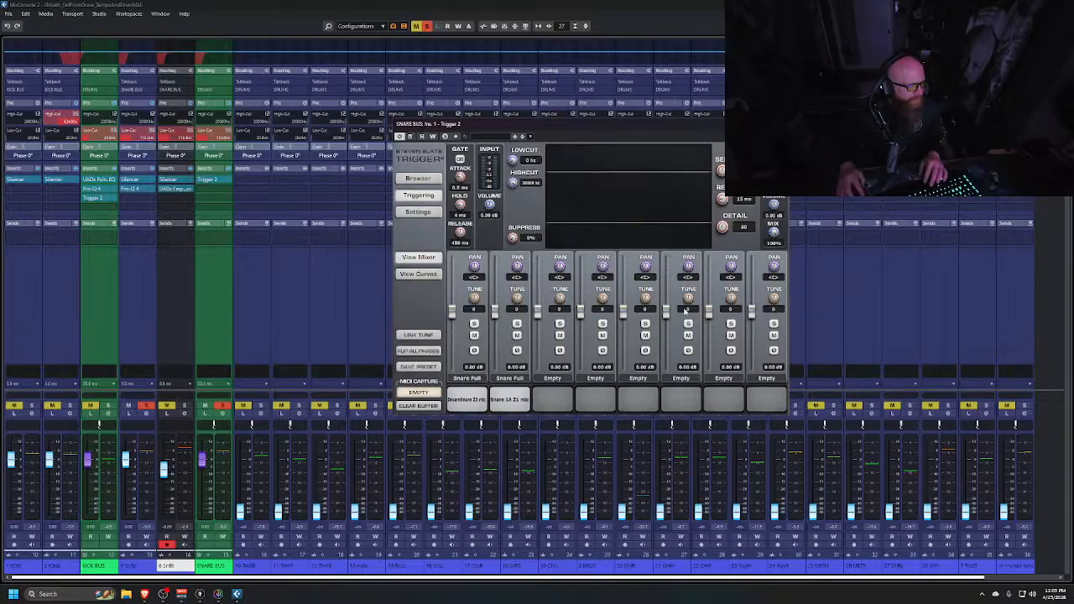
pyautogui.moveTo(774, 235); pyautogui.dragTo(779, 240)
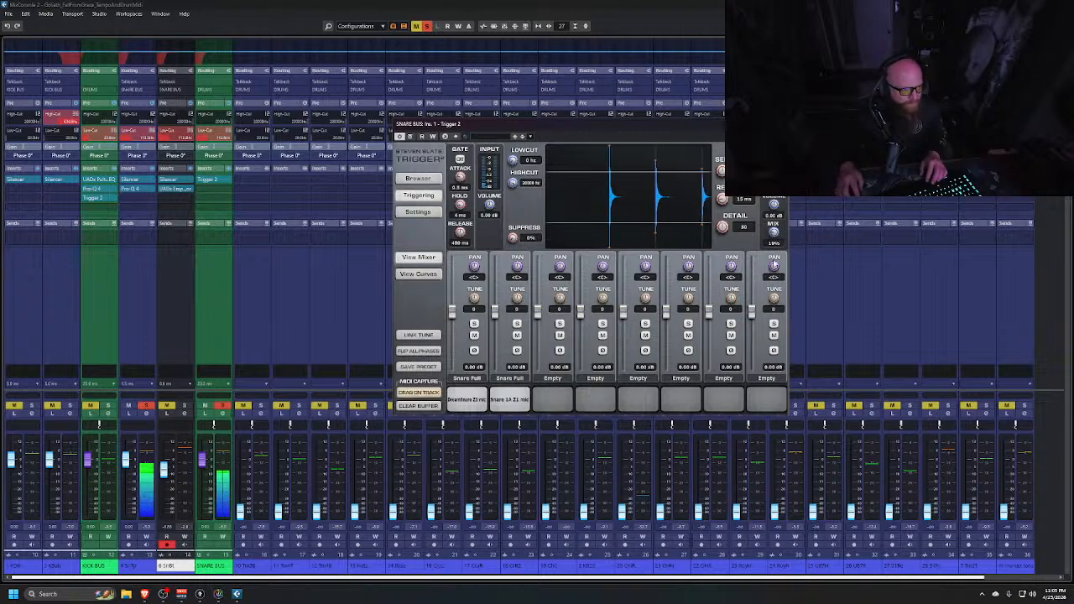
pyautogui.moveTo(773, 266)
pyautogui.mouseDown()
pyautogui.moveTo(796, 220)
pyautogui.moveTo(782, 261)
pyautogui.mouseUp()
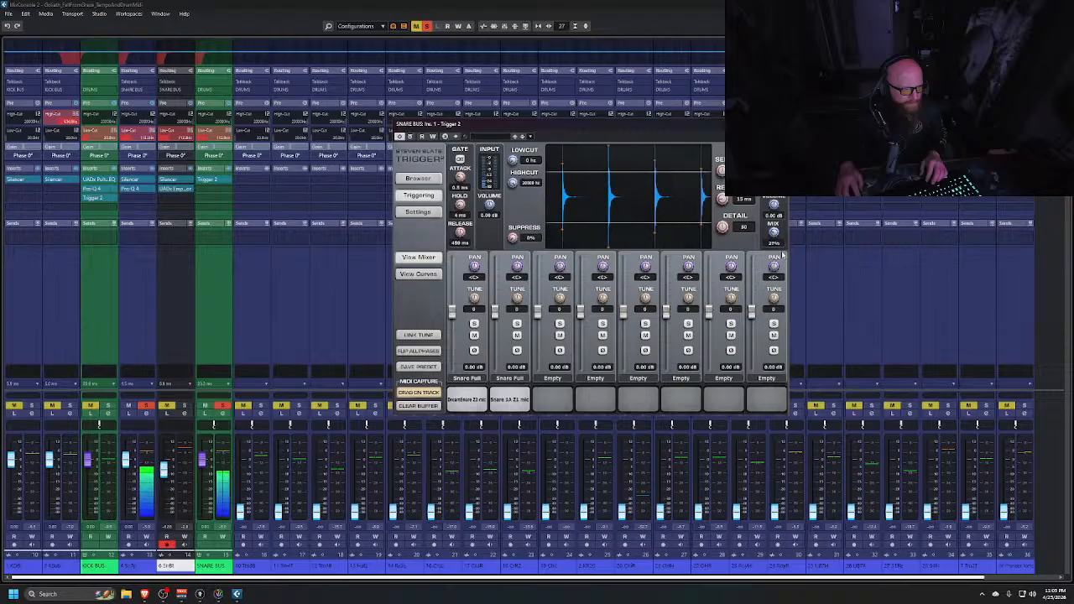
pyautogui.click(420, 337)
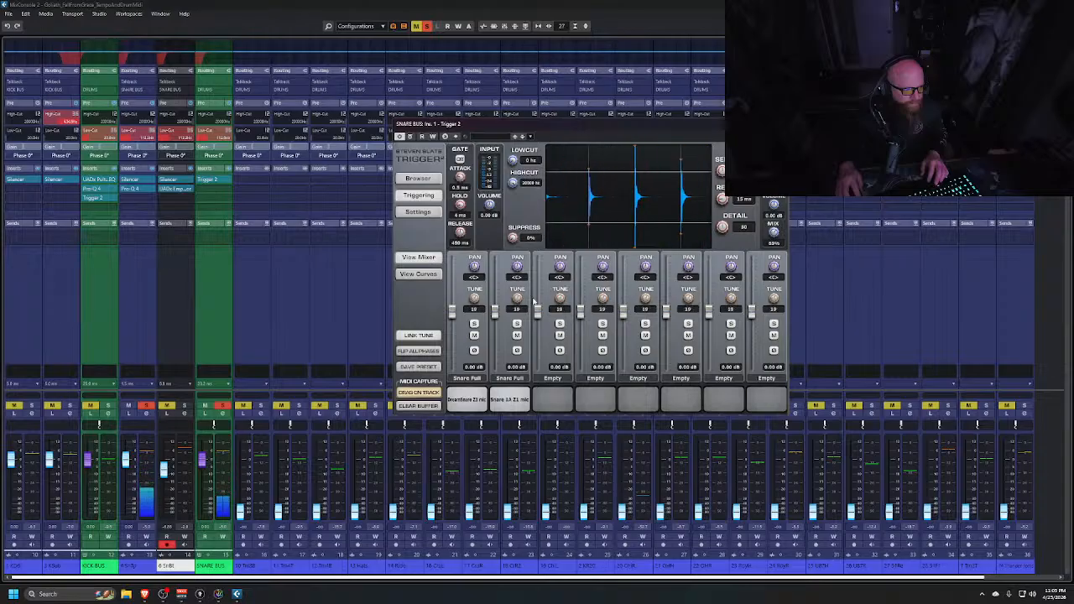
pyautogui.moveTo(772, 247)
pyautogui.mouseDown()
pyautogui.moveTo(767, 276)
pyautogui.moveTo(776, 240)
pyautogui.mouseUp()
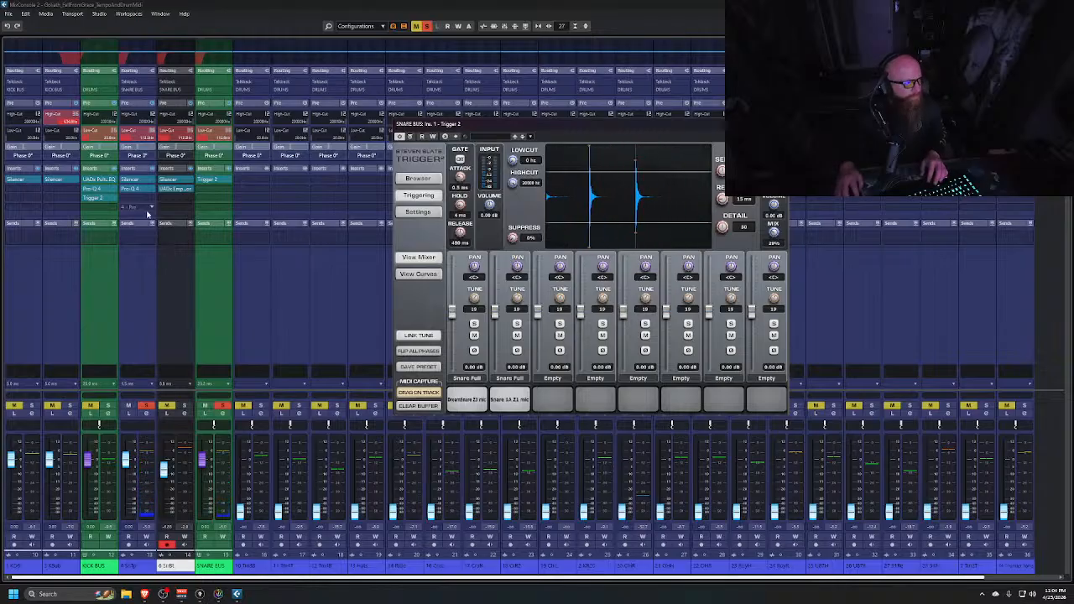
# Open the snare top's Pro-Q 4 and insert Pro-Q 4 on the snare bus, arranging both windows
pyautogui.click(131, 191)
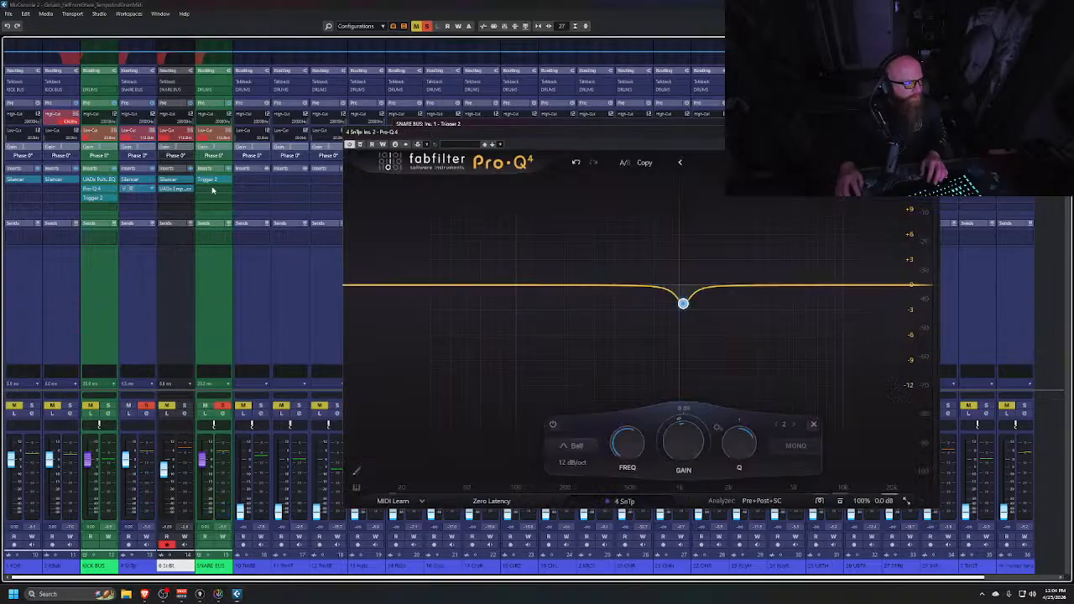
pyautogui.click(226, 190)
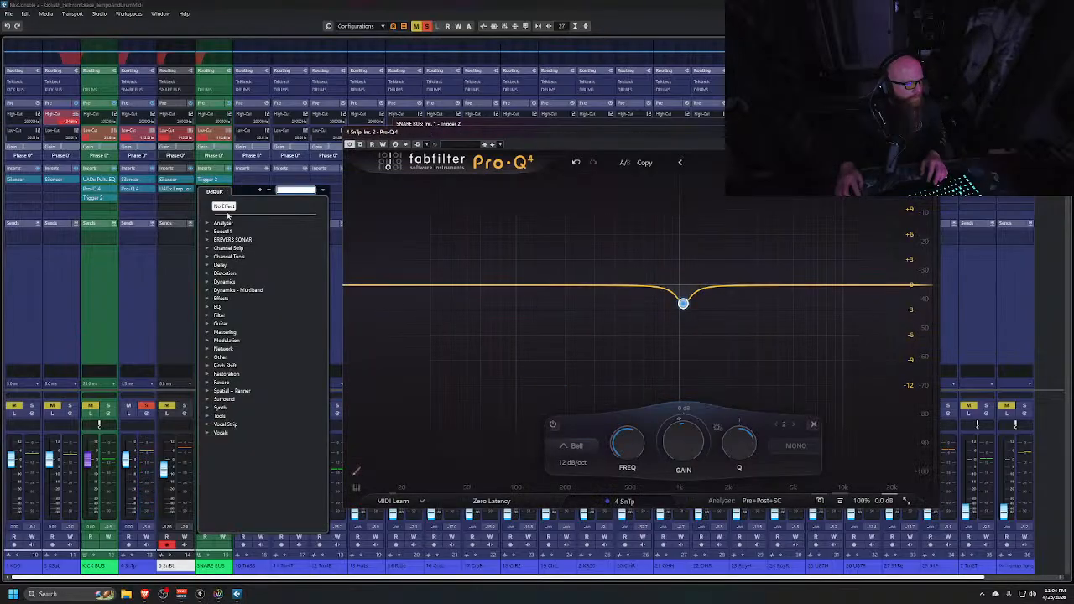
pyautogui.click(207, 309)
pyautogui.scroll(-2, 268, 353)
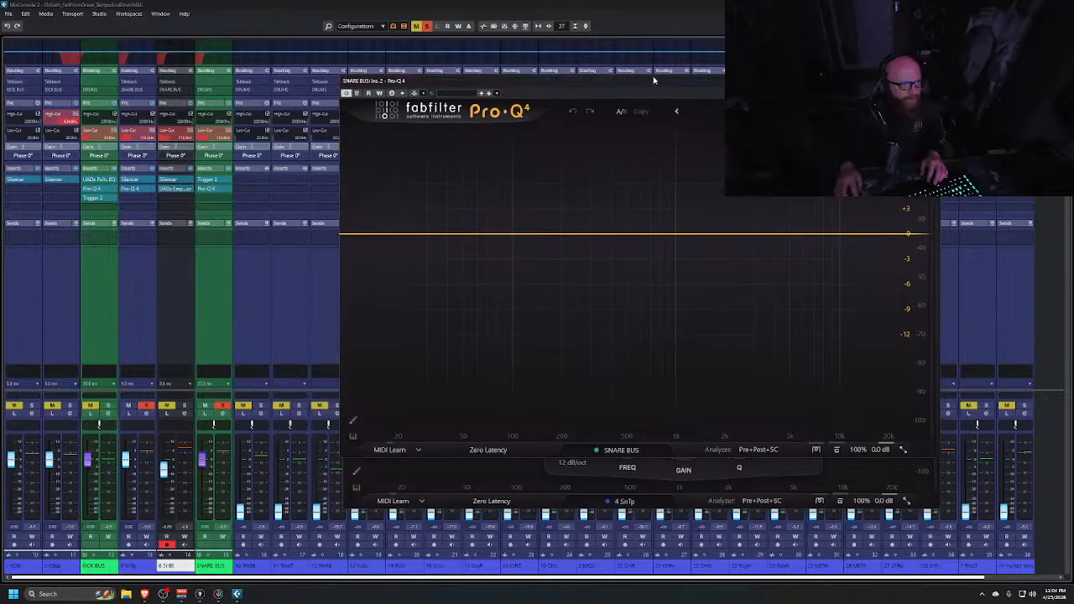
pyautogui.moveTo(654, 80); pyautogui.dragTo(897, 109)
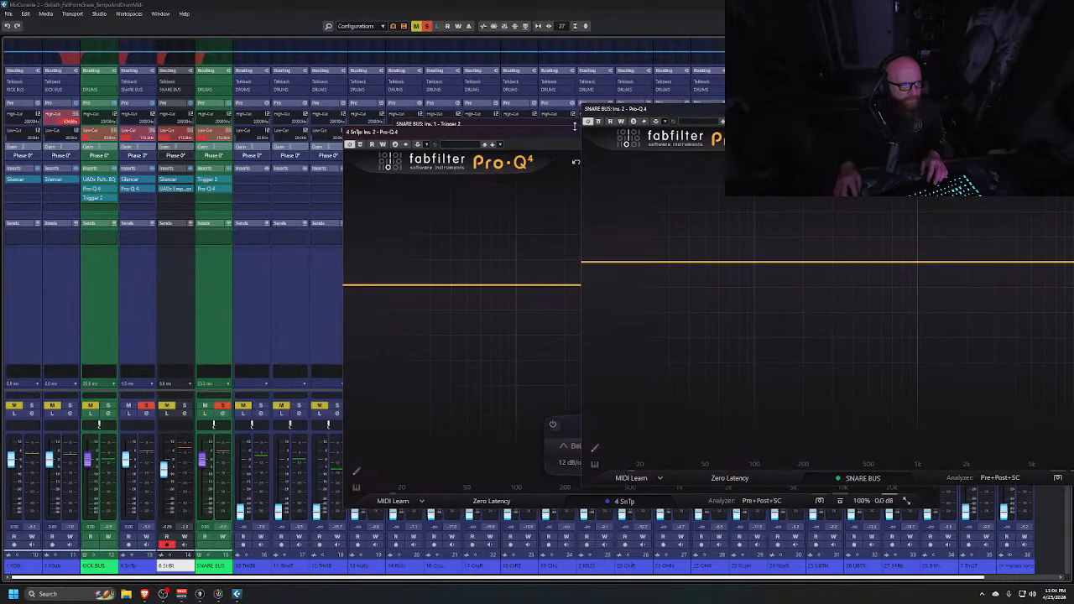
pyautogui.moveTo(546, 135); pyautogui.dragTo(211, 75)
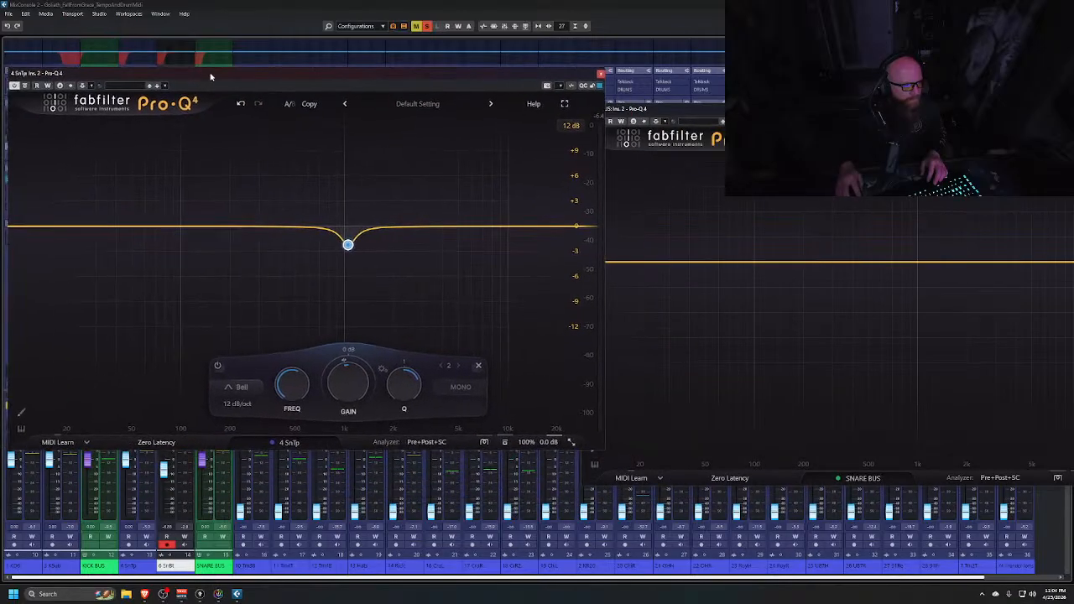
pyautogui.moveTo(714, 107); pyautogui.dragTo(378, 0)
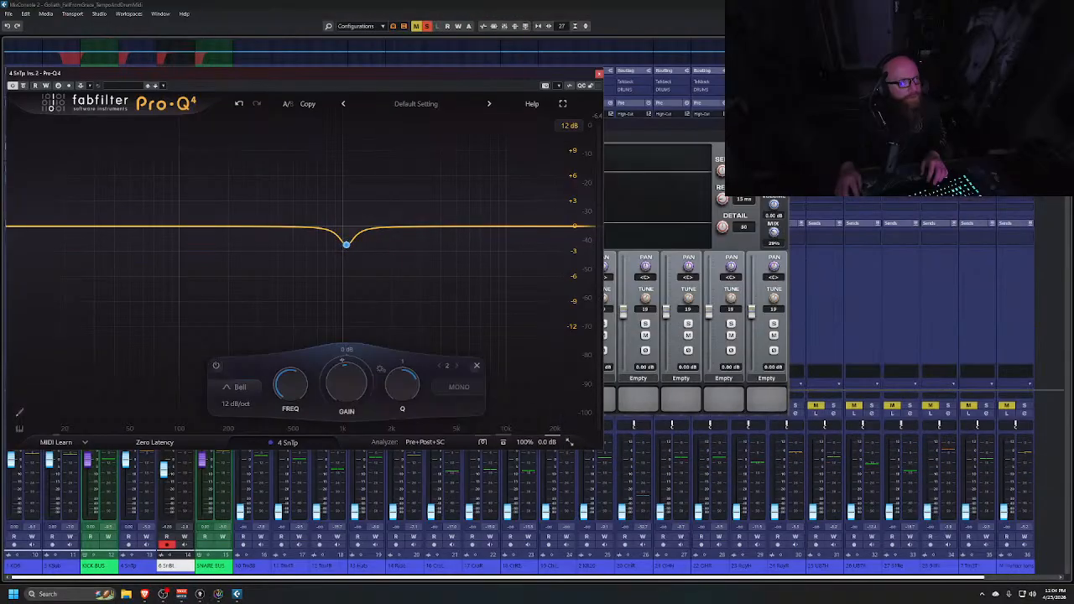
# Bring Trigger 2 back into view, start playback and adjust its detail knob
pyautogui.moveTo(655, 123); pyautogui.dragTo(878, 100)
pyautogui.press('space')
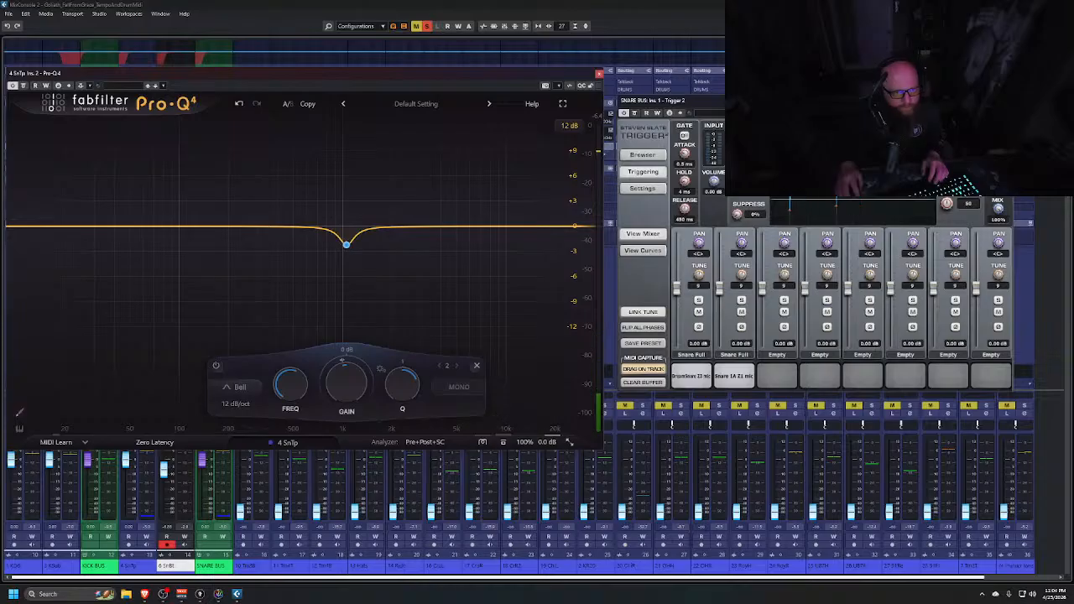
pyautogui.moveTo(949, 204); pyautogui.dragTo(950, 206)
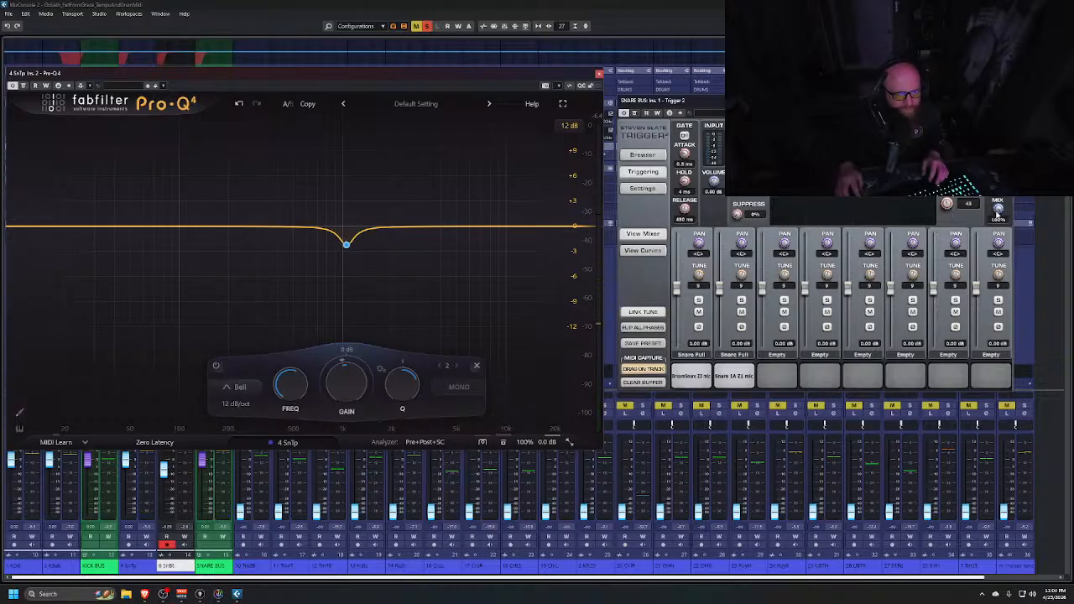
# Close both Pro-Q 4 windows and clear all solos
pyautogui.click(599, 74)
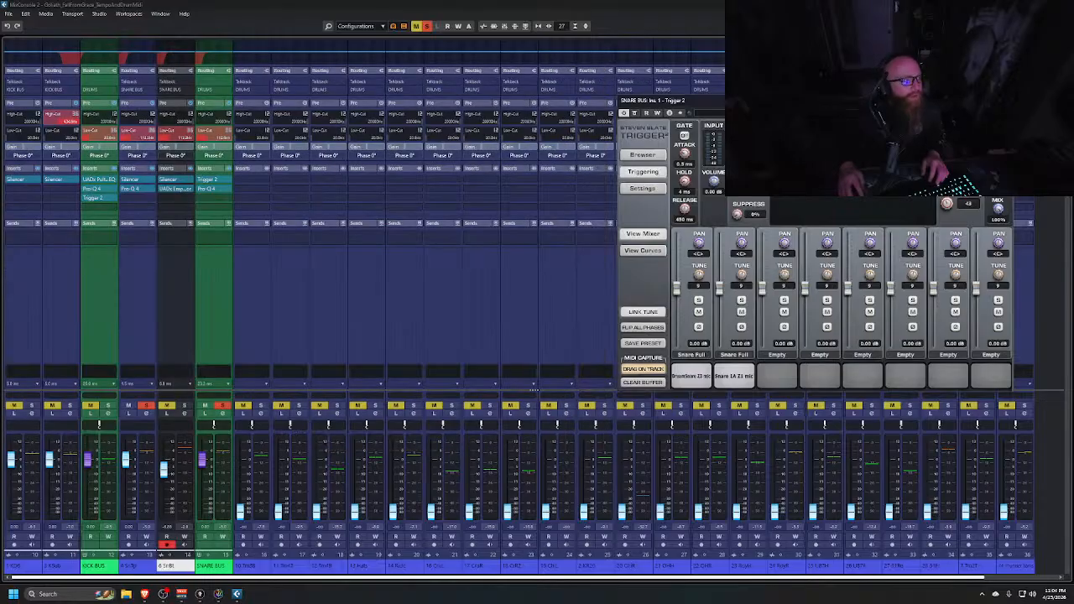
pyautogui.moveTo(700, 0); pyautogui.dragTo(604, 107)
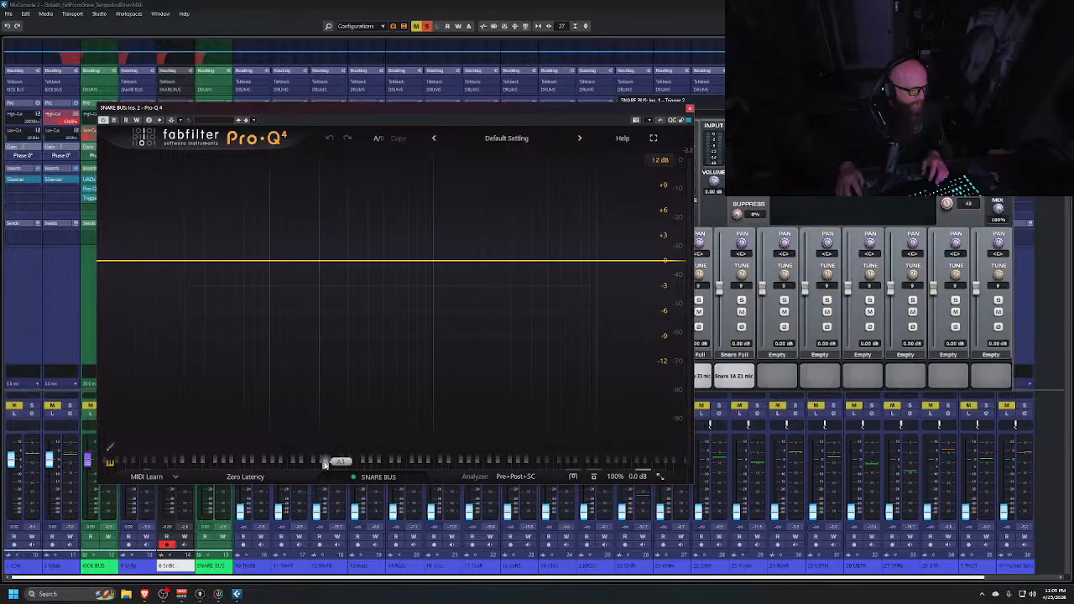
pyautogui.click(690, 109)
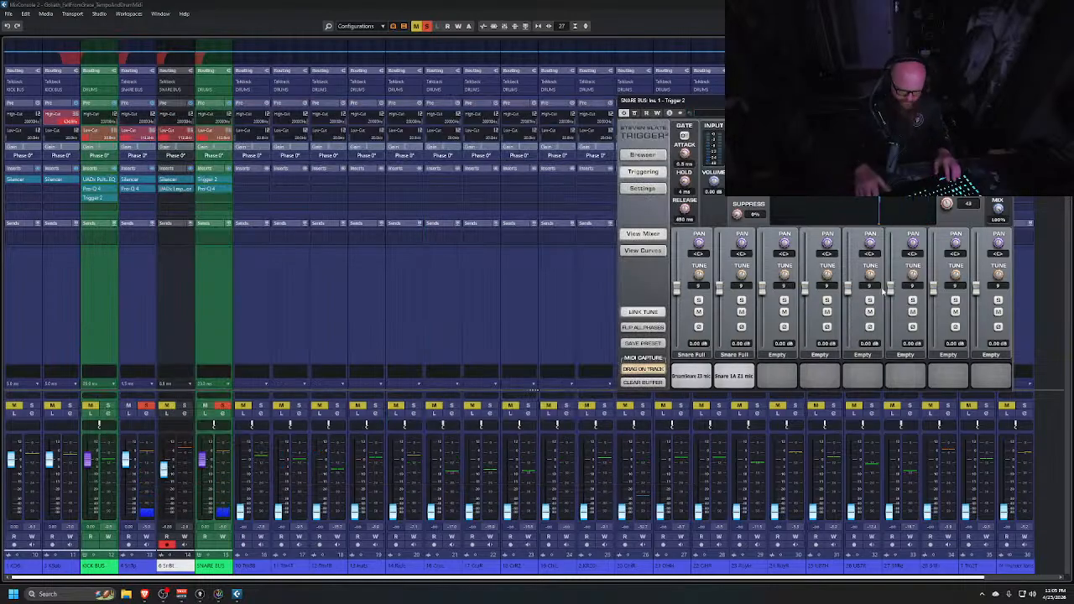
pyautogui.click(426, 26)
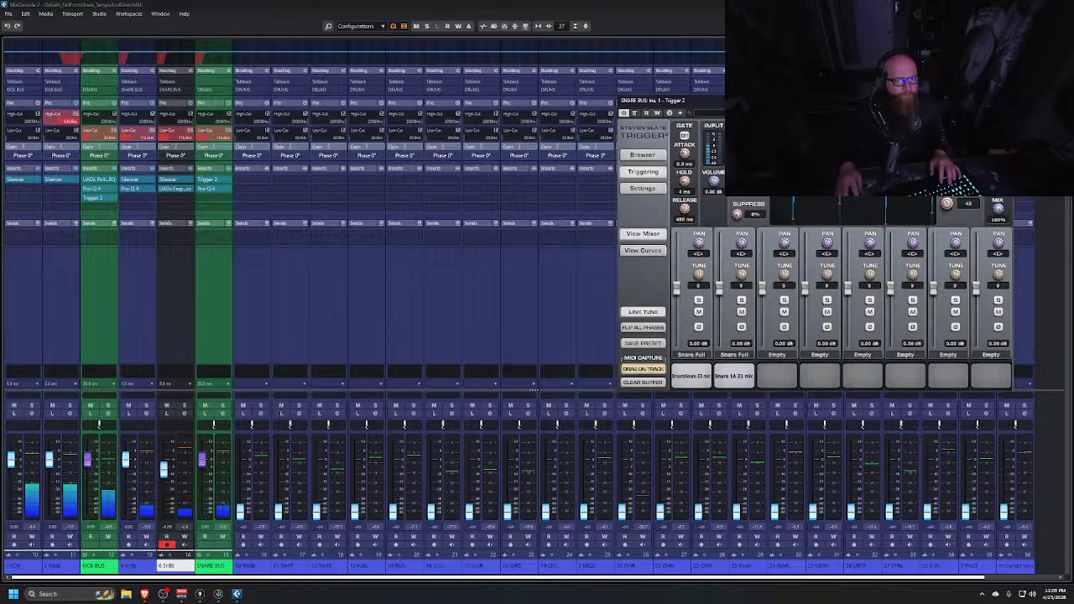
# Open the right zone, move the Trigger 2 window aside and switch the right zone to the loudness meter
pyautogui.click(1054, 26)
pyautogui.moveTo(839, 100); pyautogui.dragTo(765, 91)
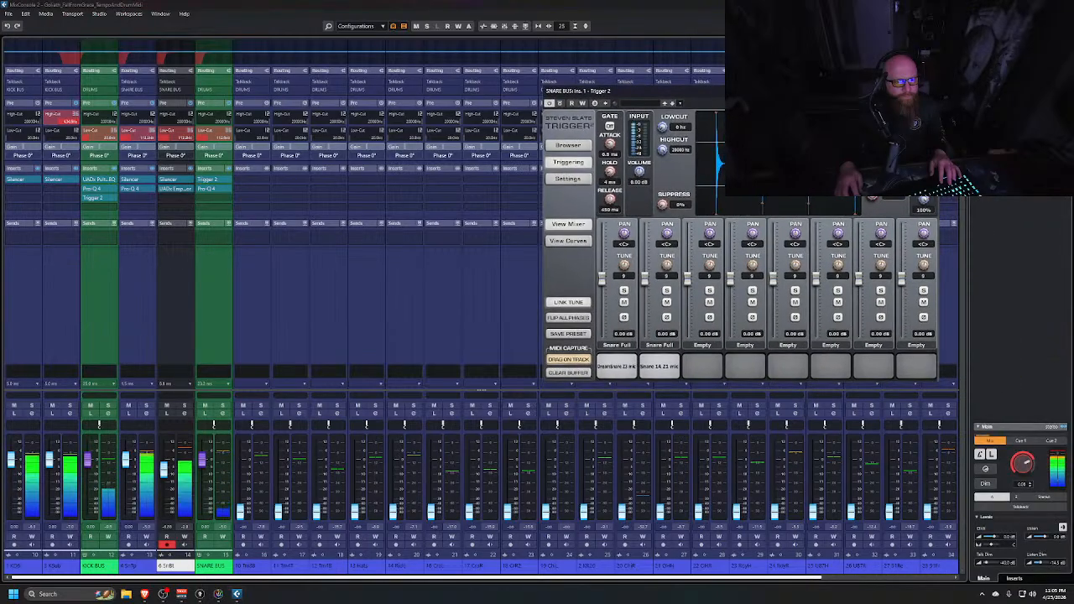
pyautogui.click(1031, 42)
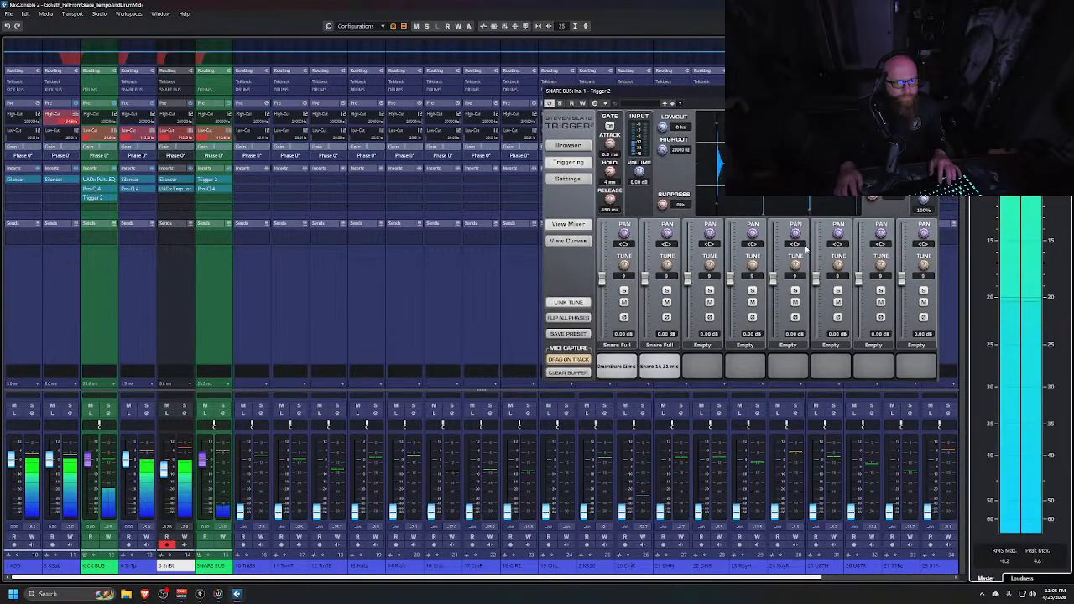
# Close the Trigger 2 window and play back the drums while watching the loudness meter
pyautogui.press('space')
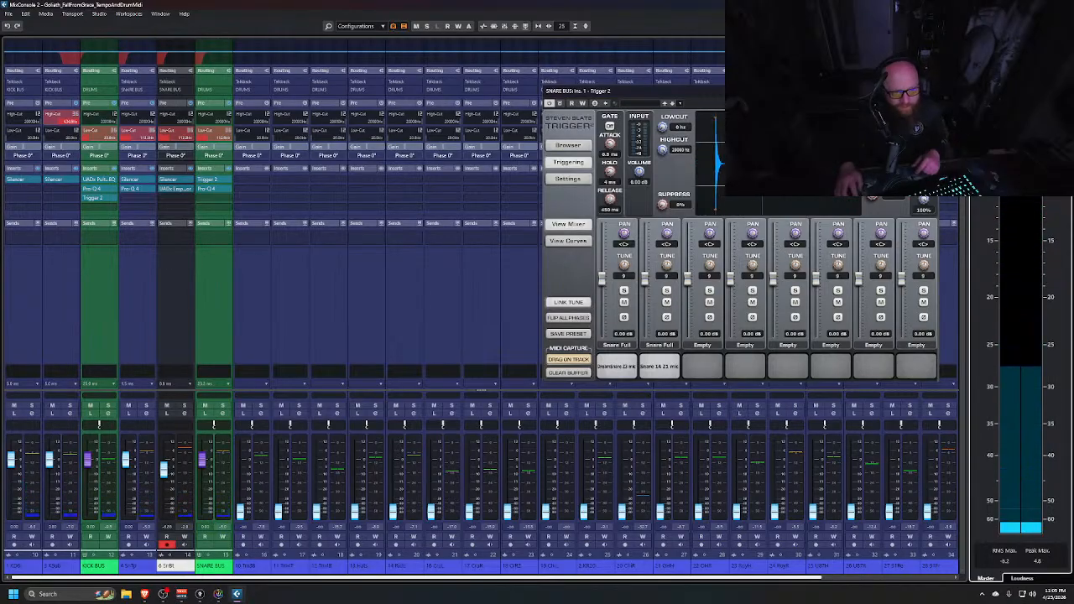
pyautogui.click(931, 90)
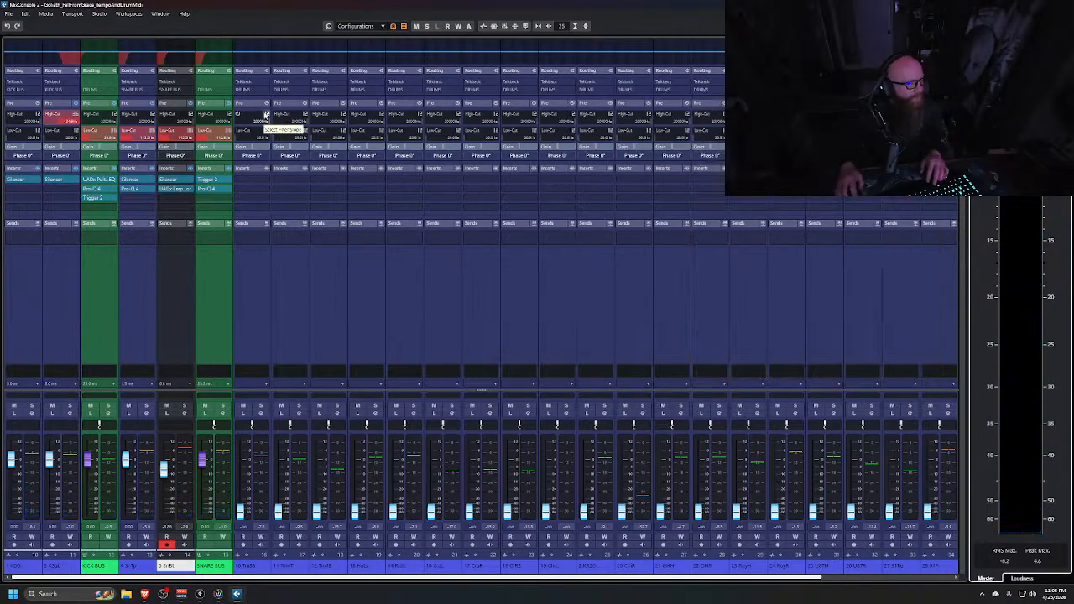
pyautogui.click(495, 25)
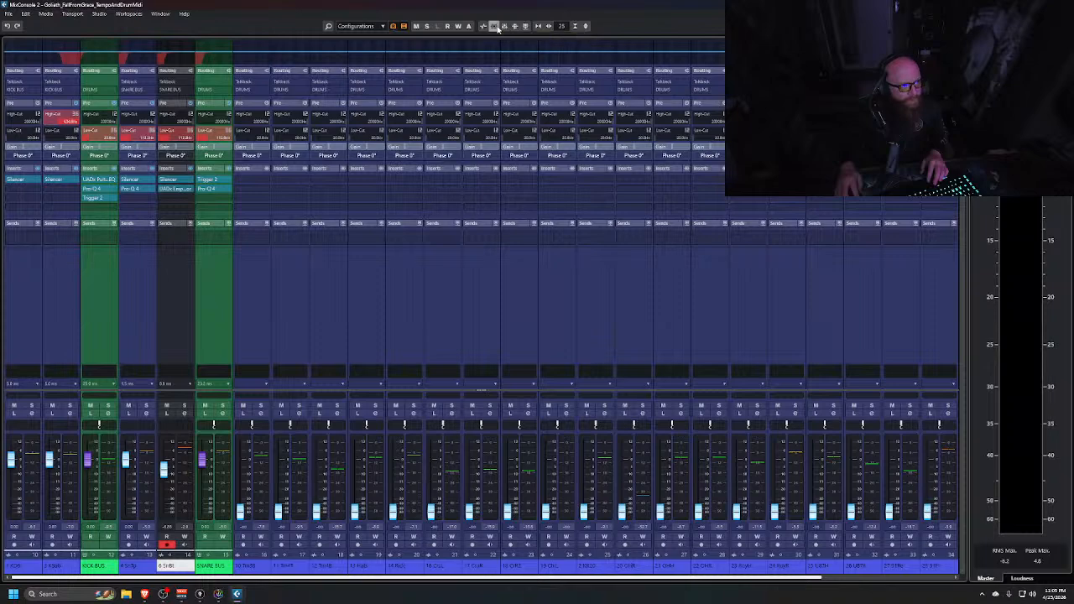
pyautogui.press('space')
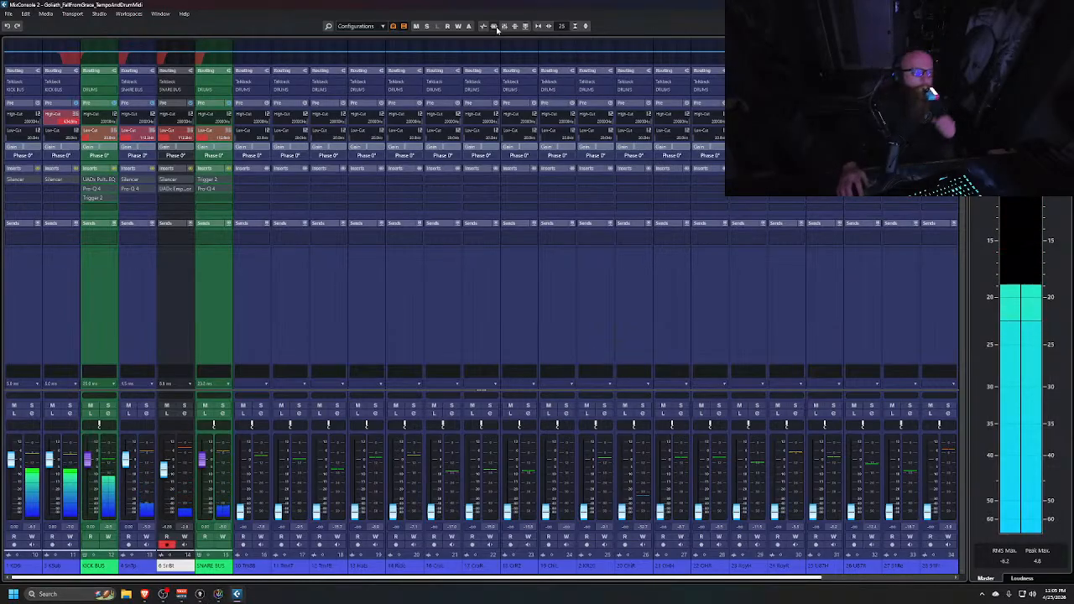
pyautogui.press('space')
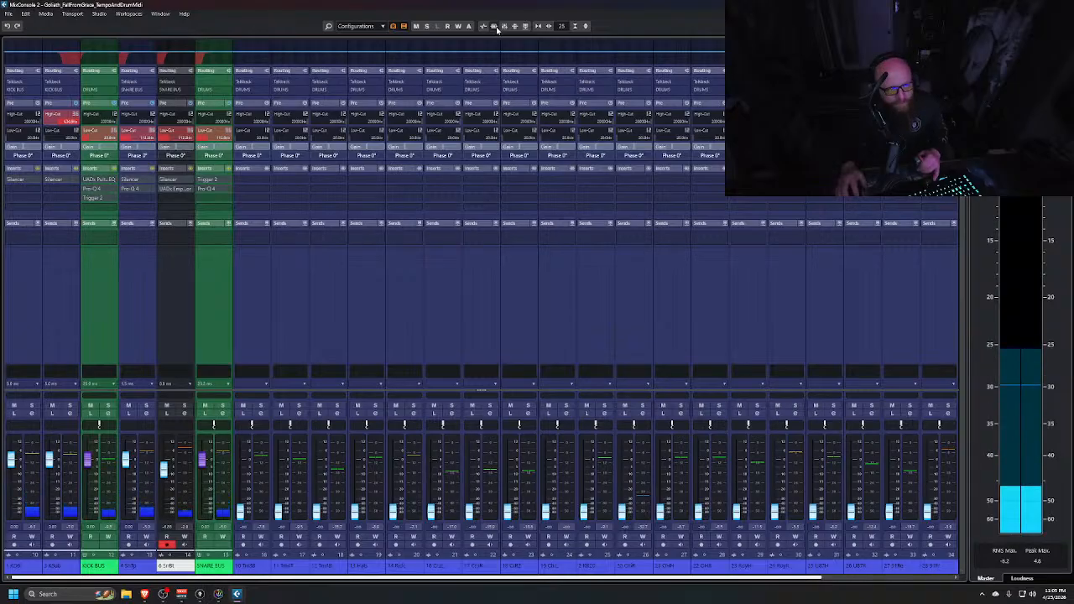
pyautogui.click(496, 30)
pyautogui.press('space')
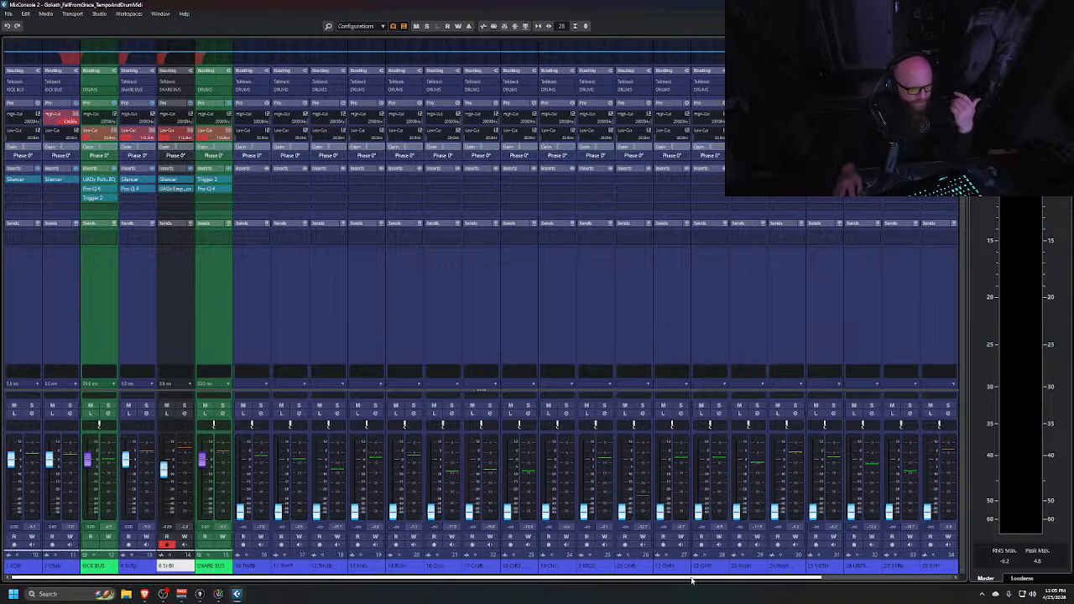
# Scroll the mixer and move the 10 Tm3B channel back among the other tom channels
pyautogui.moveTo(693, 578); pyautogui.dragTo(841, 585)
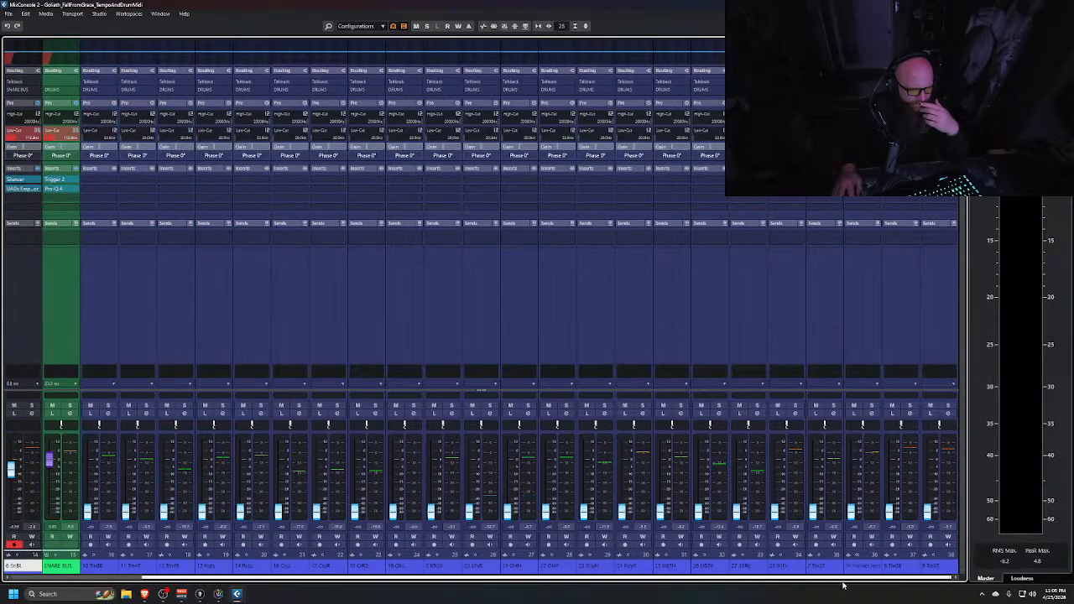
pyautogui.moveTo(910, 325); pyautogui.dragTo(844, 330)
pyautogui.moveTo(942, 333); pyautogui.dragTo(889, 335)
pyautogui.click(827, 307)
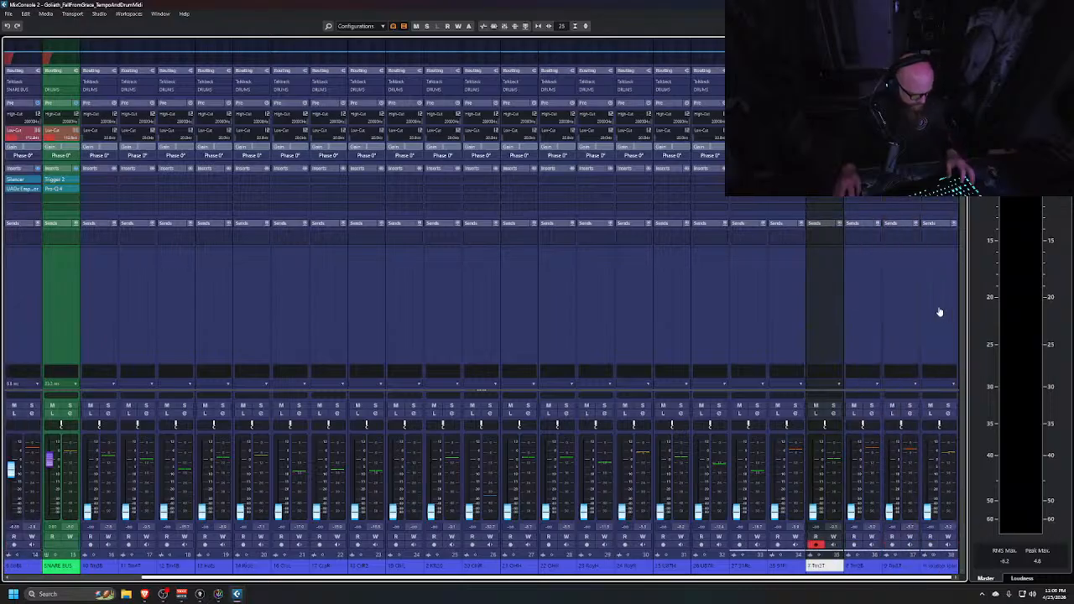
pyautogui.keyDown('shift'); pyautogui.click(894, 315); pyautogui.keyUp('shift')
pyautogui.moveTo(832, 311); pyautogui.dragTo(222, 349)
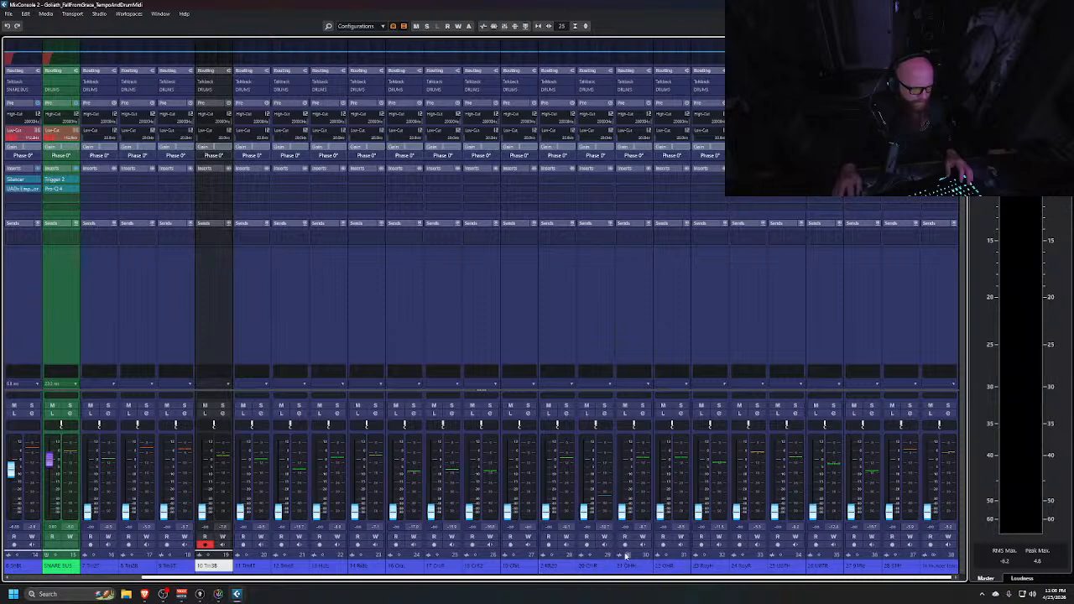
# Switch to the project window and scroll through the drum and other tracks to review them
pyautogui.hotkey('alt', 'Tab')
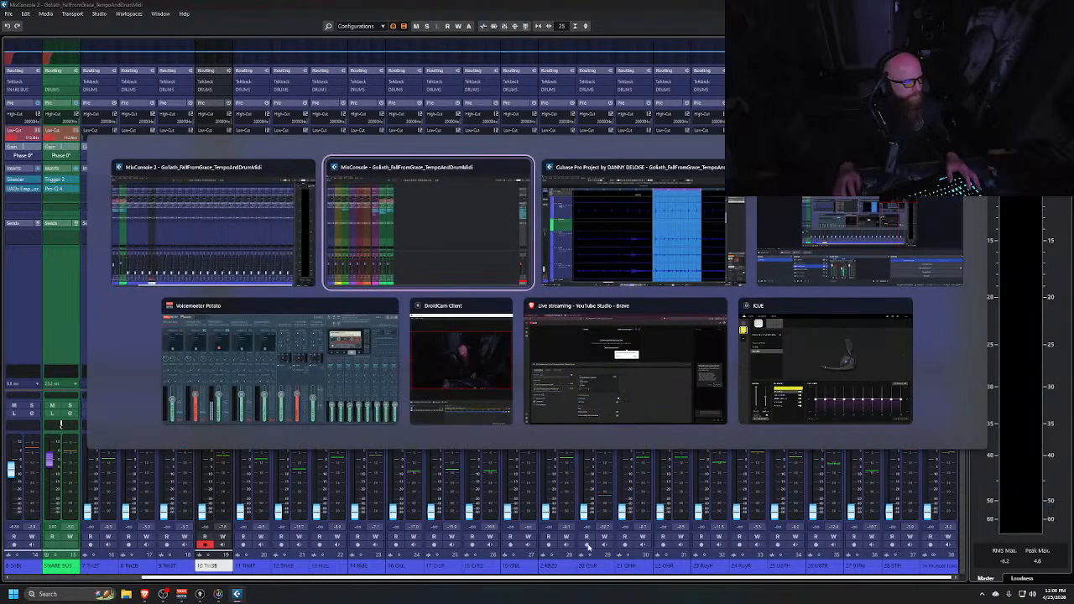
pyautogui.hotkey('alt', 'Tab')
pyautogui.scroll(4, 252, 269)
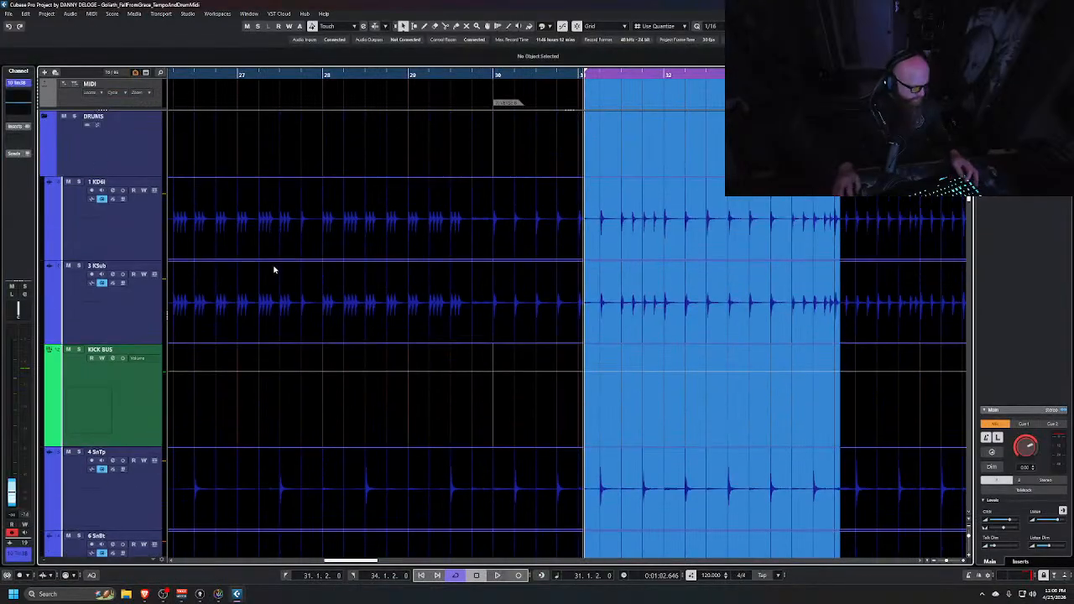
pyautogui.scroll(-8, 289, 261)
pyautogui.scroll(5, 237, 206)
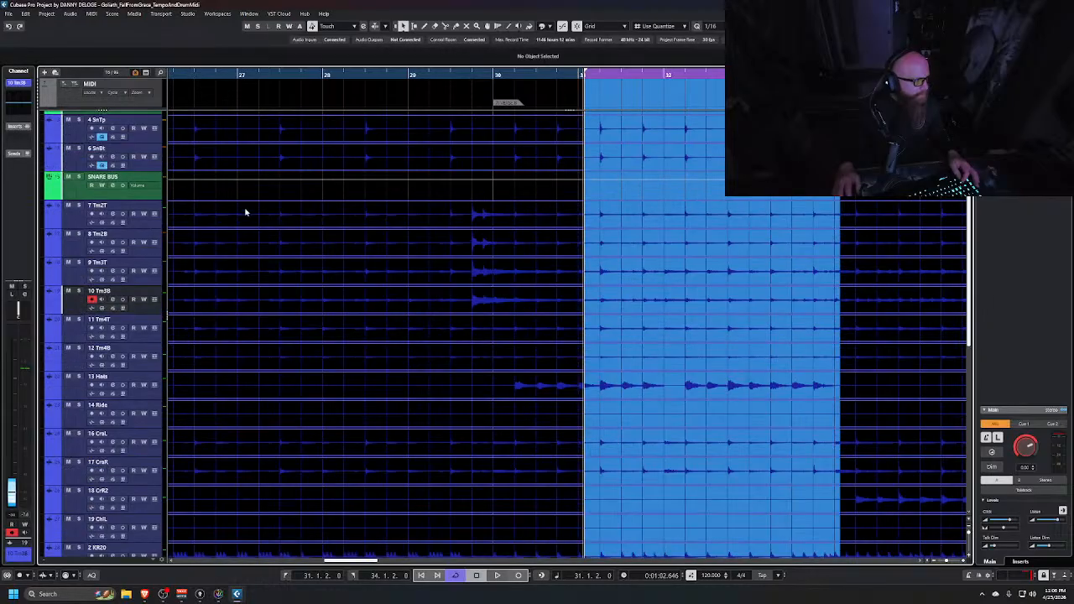
pyautogui.scroll(-3, 245, 212)
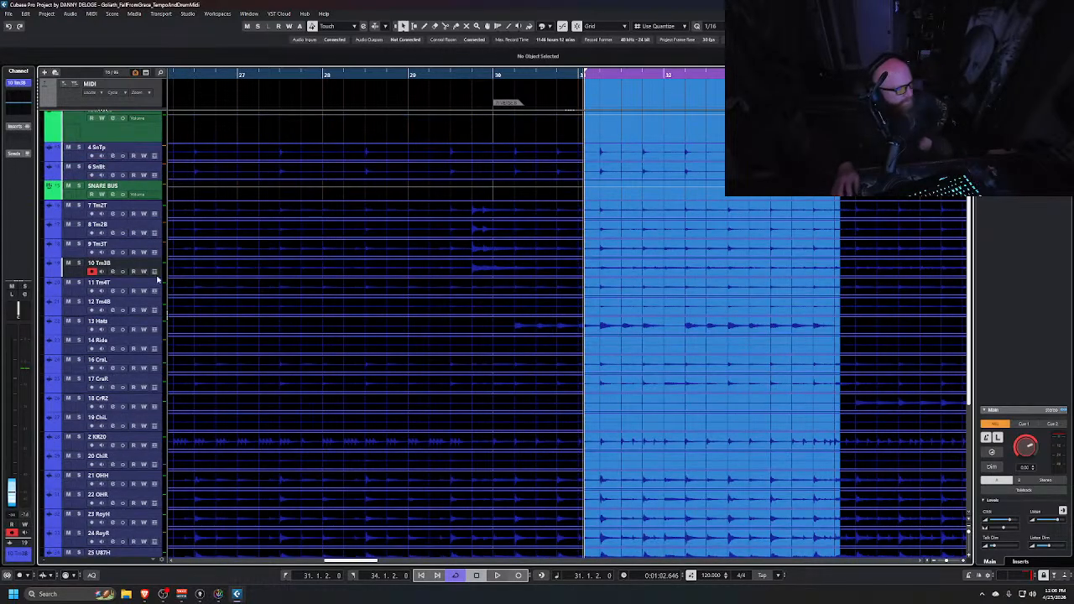
pyautogui.scroll(-3, 244, 317)
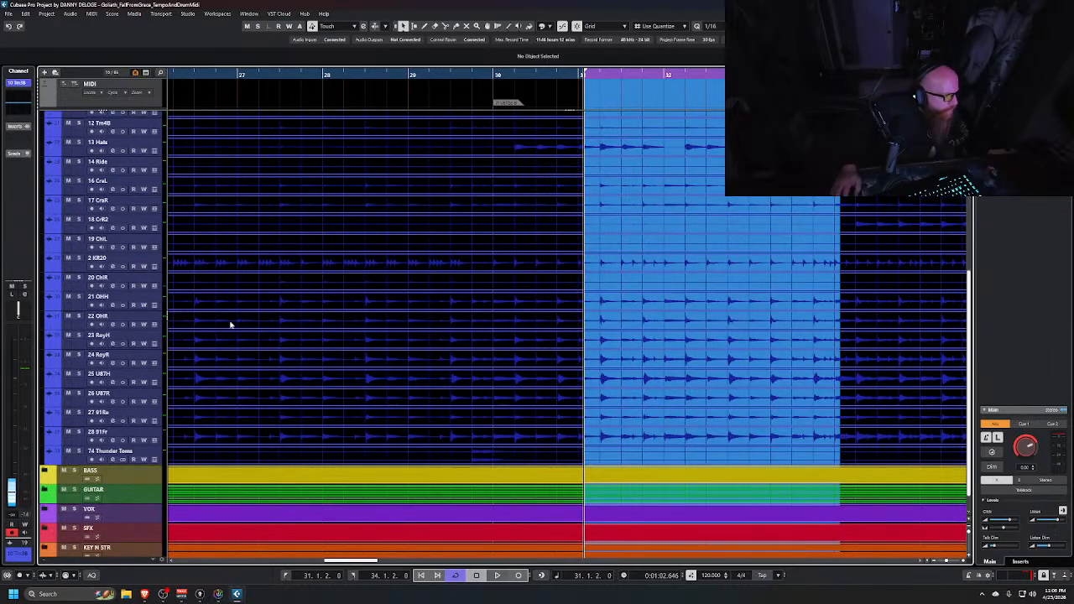
pyautogui.scroll(6, 233, 321)
# Collapse the DRUMS folder and open and close each other folder track to inspect its contents
pyautogui.click(44, 117)
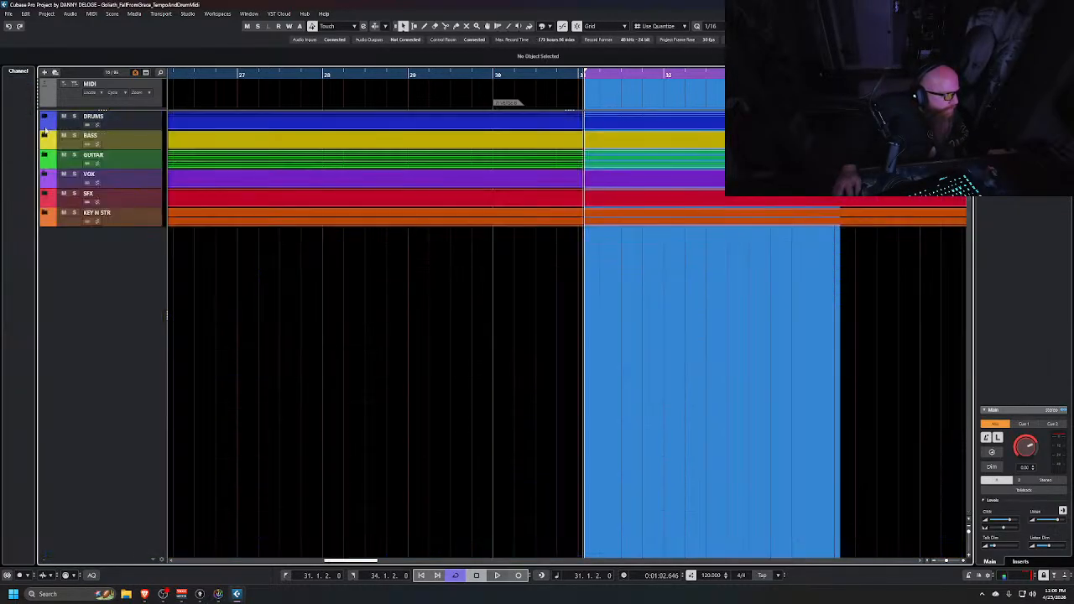
pyautogui.click(44, 138)
pyautogui.click(45, 137)
pyautogui.click(45, 156)
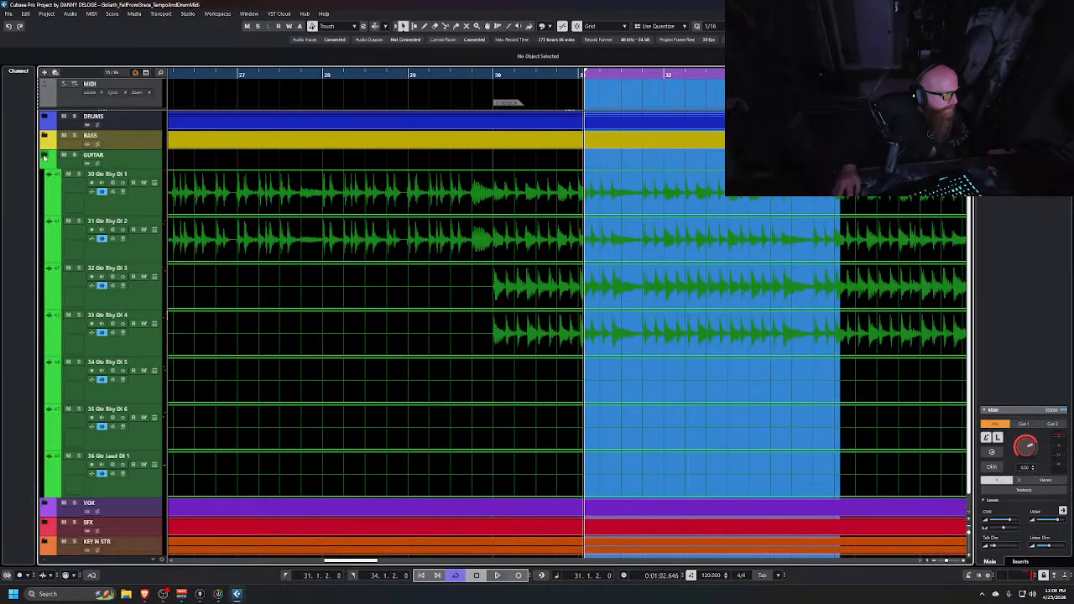
pyautogui.click(45, 156)
pyautogui.click(45, 175)
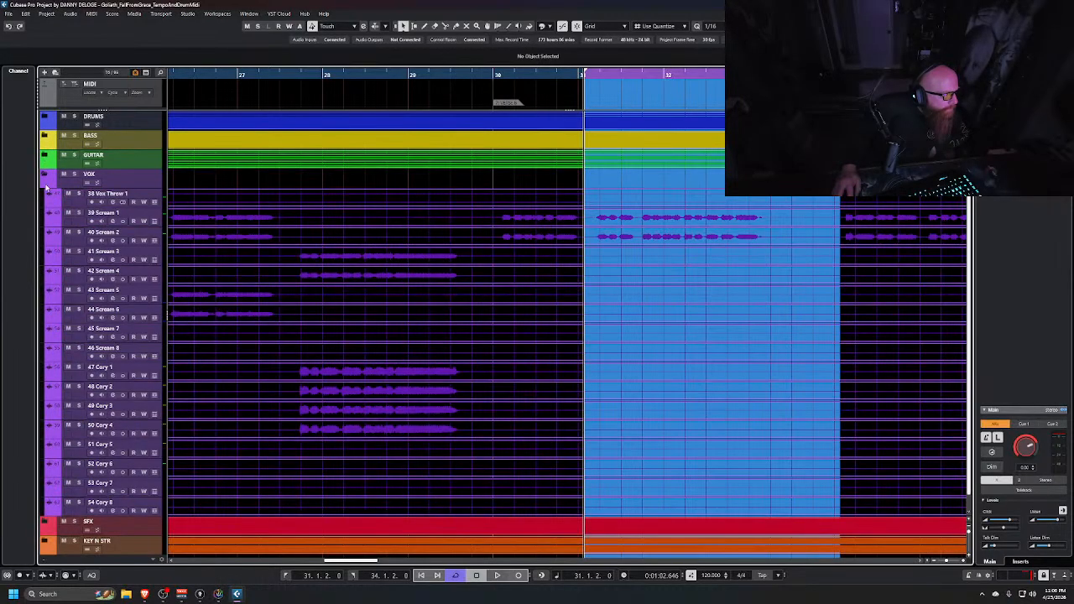
pyautogui.click(45, 174)
pyautogui.click(45, 194)
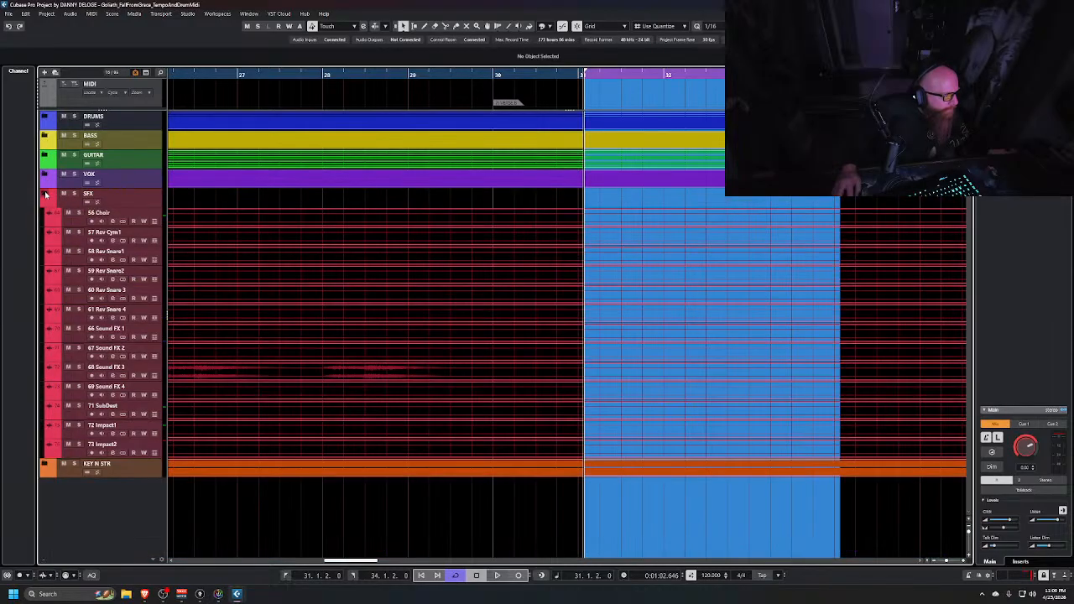
pyautogui.click(45, 194)
pyautogui.click(45, 213)
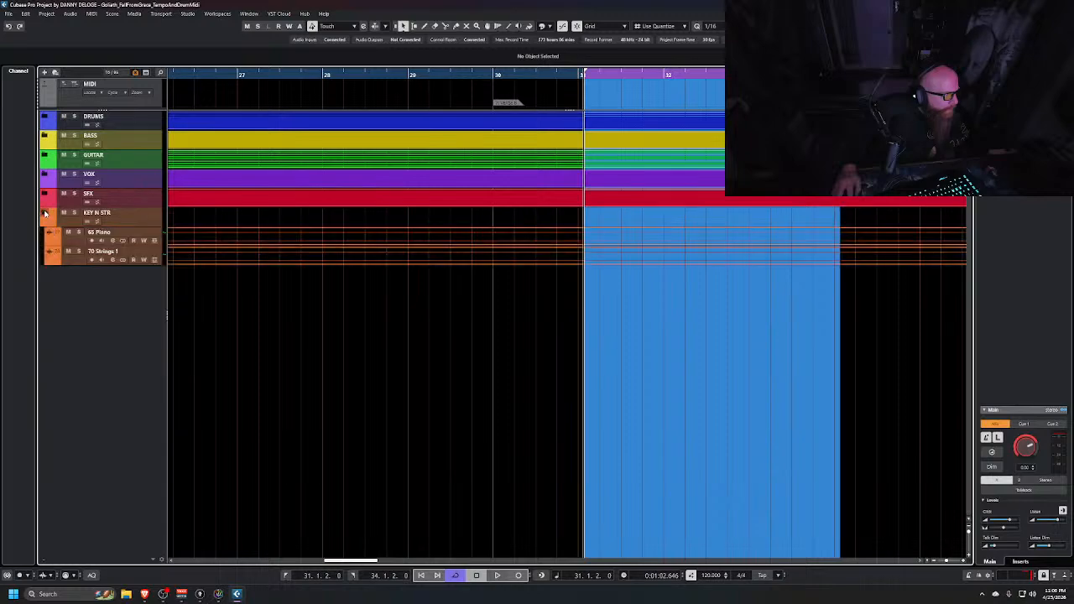
pyautogui.click(45, 213)
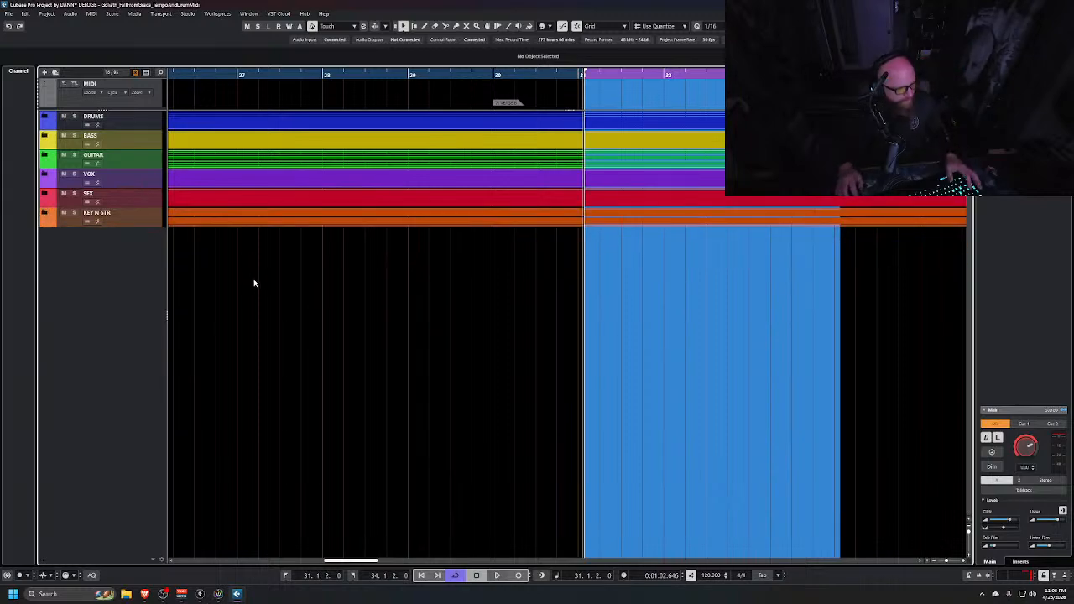
# Switch to the first MixConsole and route the GUITAR group's output to the MIX group
pyautogui.hotkey('alt', 'Tab')
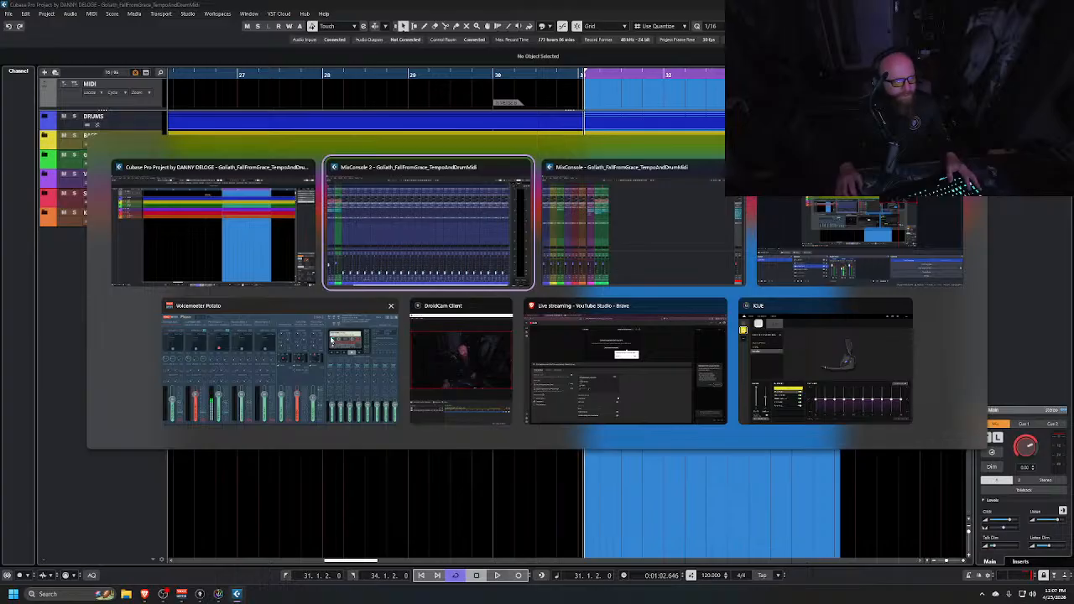
pyautogui.hotkey('alt', 'Tab')
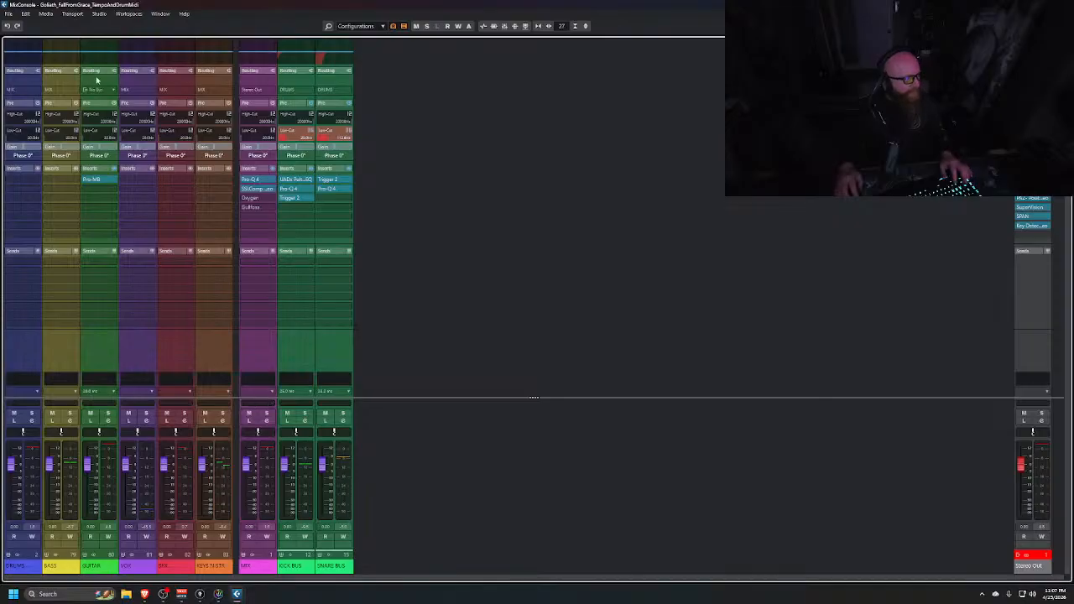
pyautogui.click(93, 90)
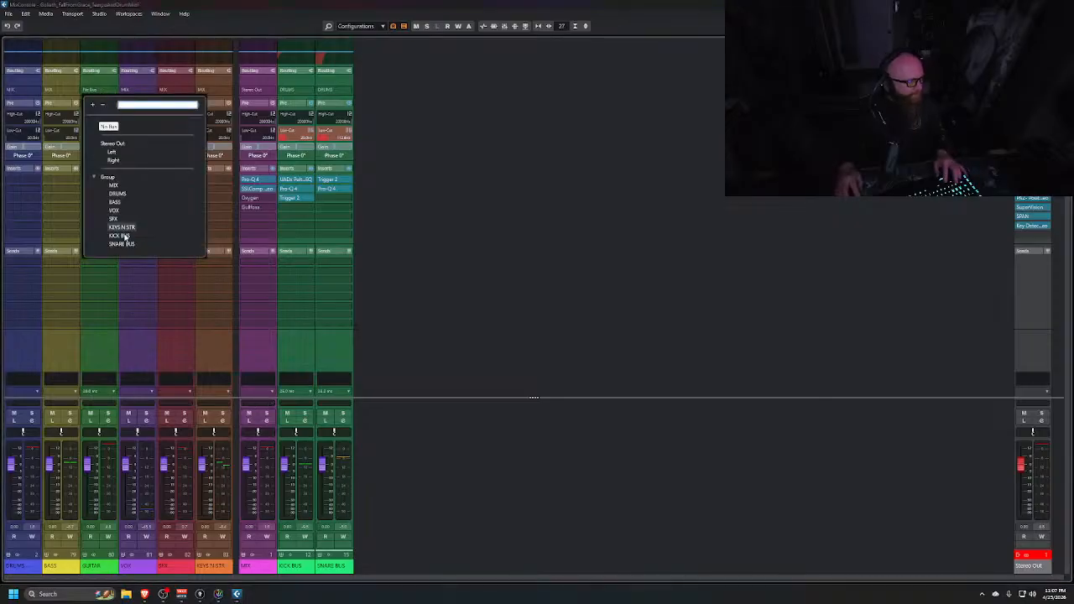
pyautogui.click(117, 186)
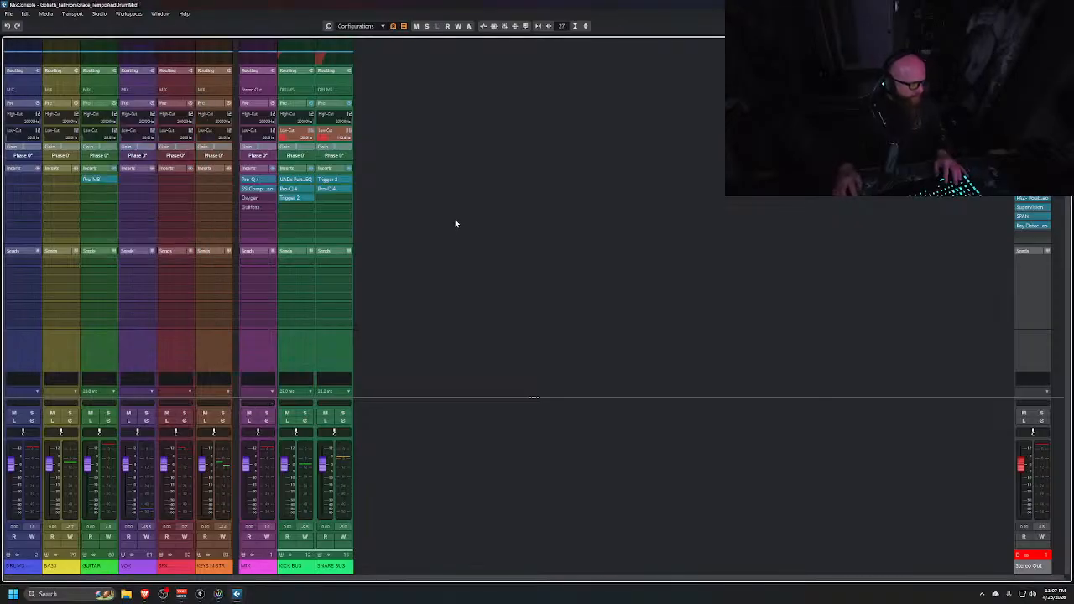
# Insert a second Pro-MB on the GUITAR group channel from the Dynamics plug-ins
pyautogui.click(114, 189)
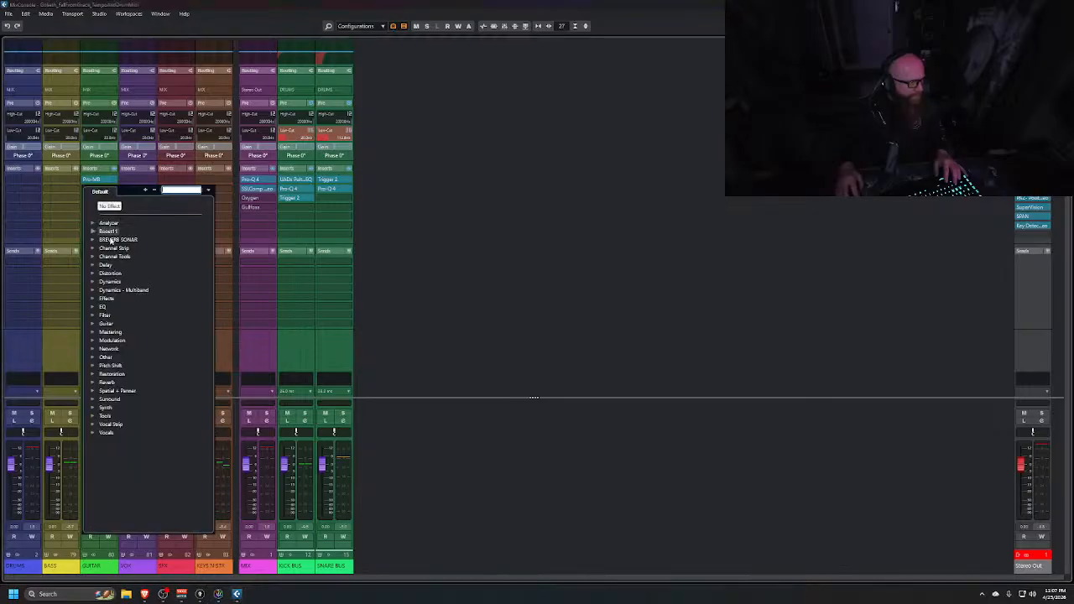
pyautogui.click(94, 281)
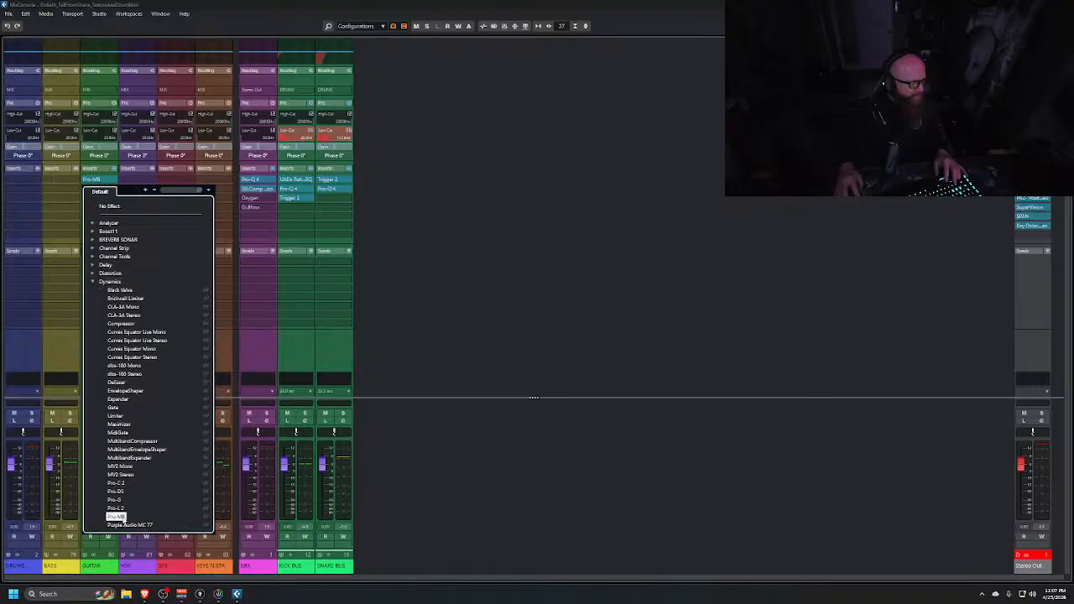
pyautogui.click(118, 516)
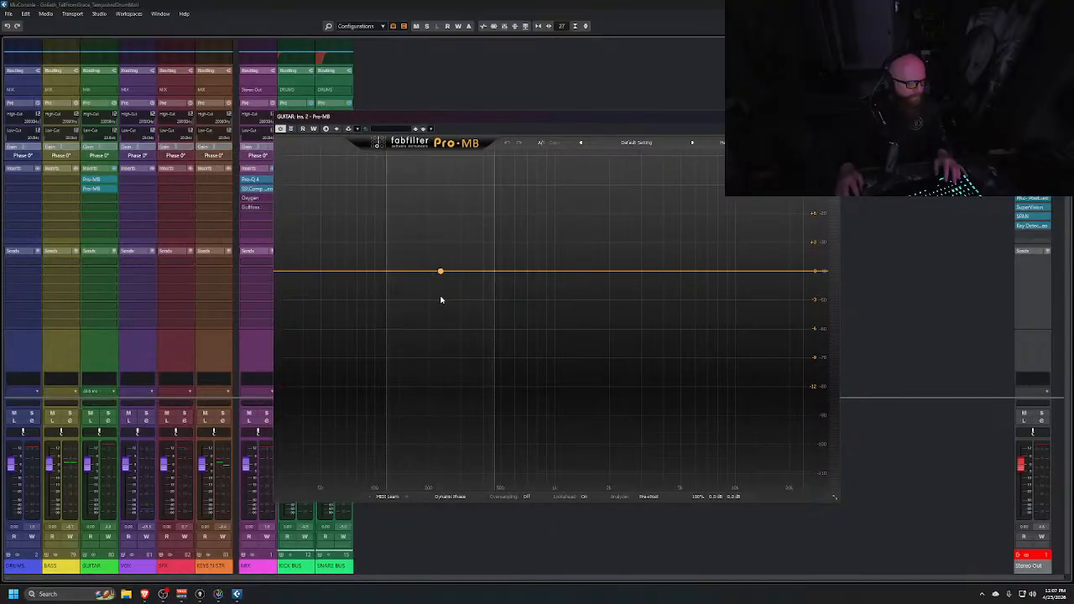
# Create a low-mid compression band in Pro-MB and expand its band panel to show the side-chain options
pyautogui.click(436, 293)
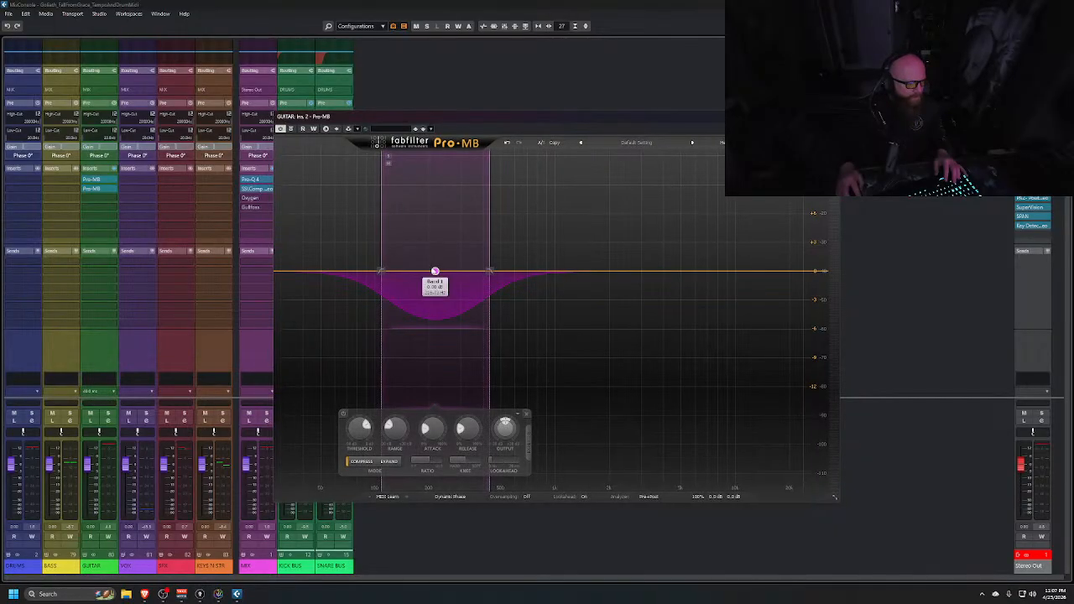
pyautogui.moveTo(435, 273); pyautogui.dragTo(436, 273)
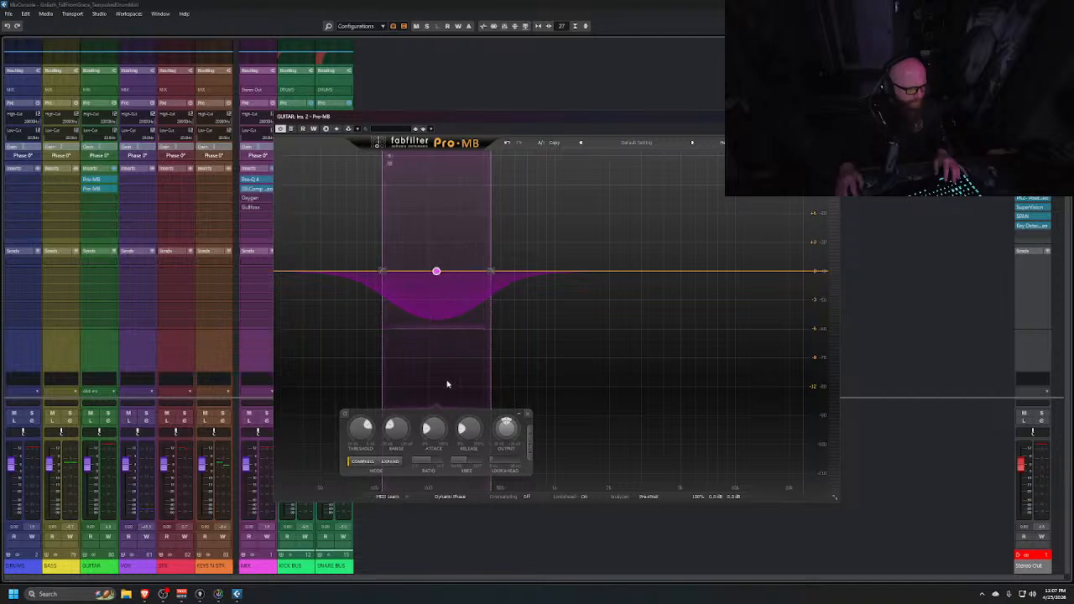
pyautogui.click(530, 449)
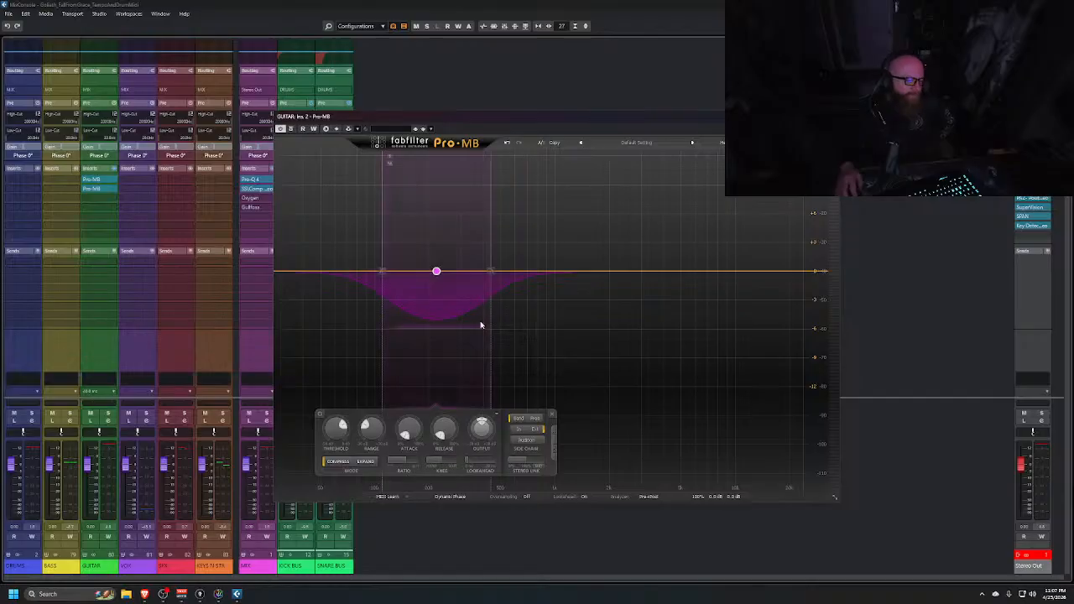
# Add the 4 SnTp track as a side-chain source for the GUITAR group's Pro-MB and adjust the low-mid band's lower edge
pyautogui.click(357, 129)
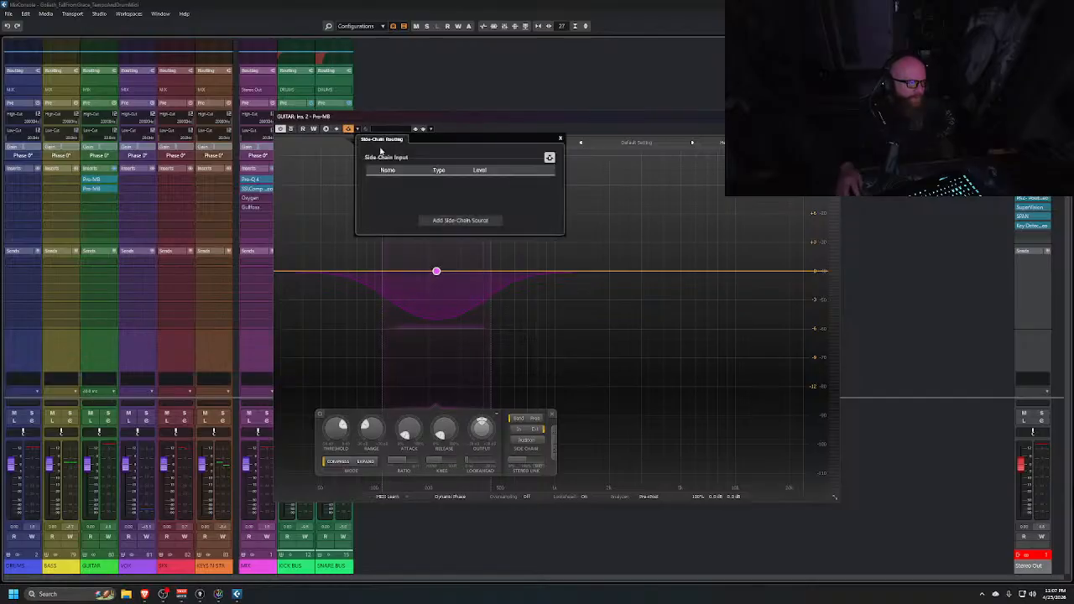
pyautogui.click(457, 219)
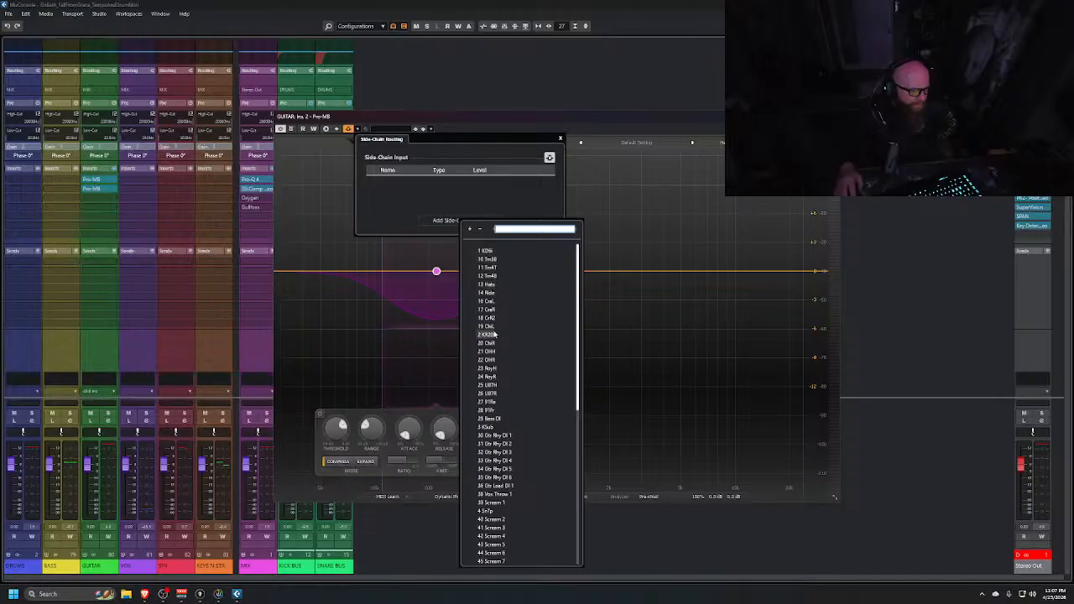
pyautogui.scroll(-12, 493, 379)
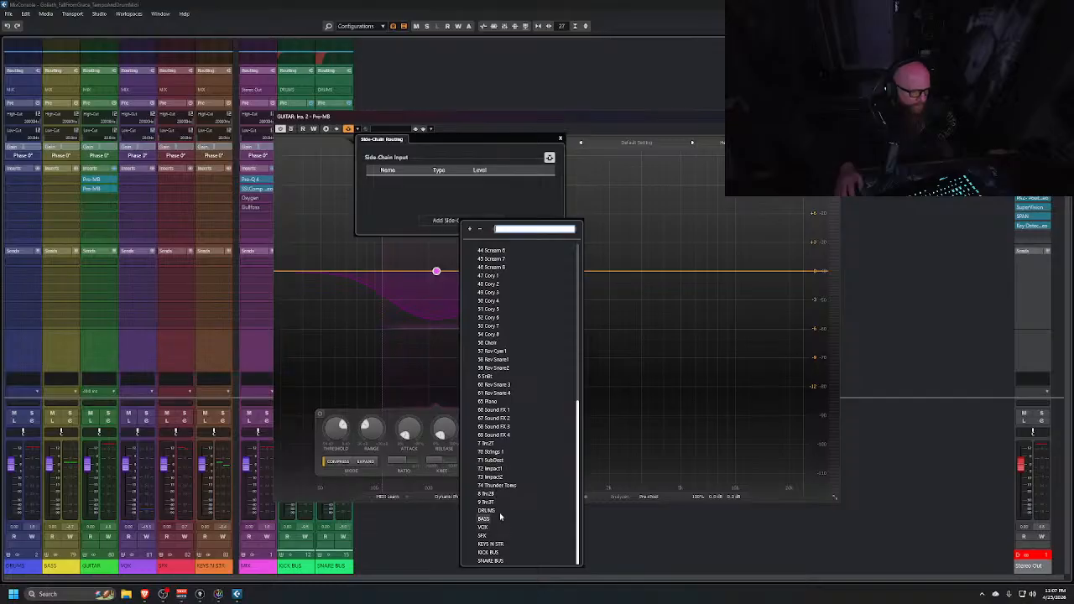
pyautogui.scroll(1, 507, 451)
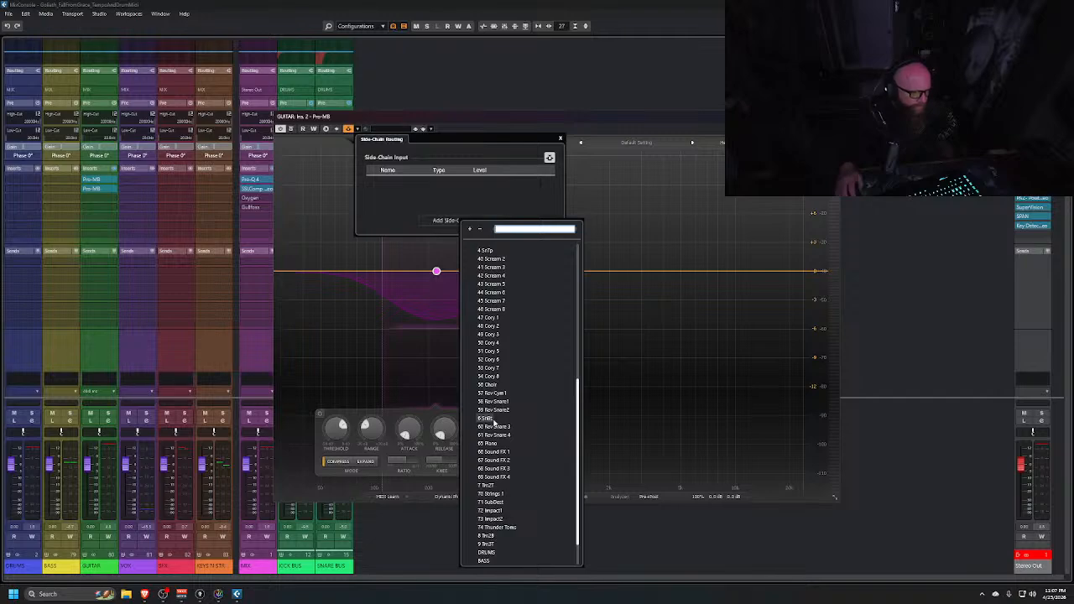
pyautogui.scroll(2, 493, 423)
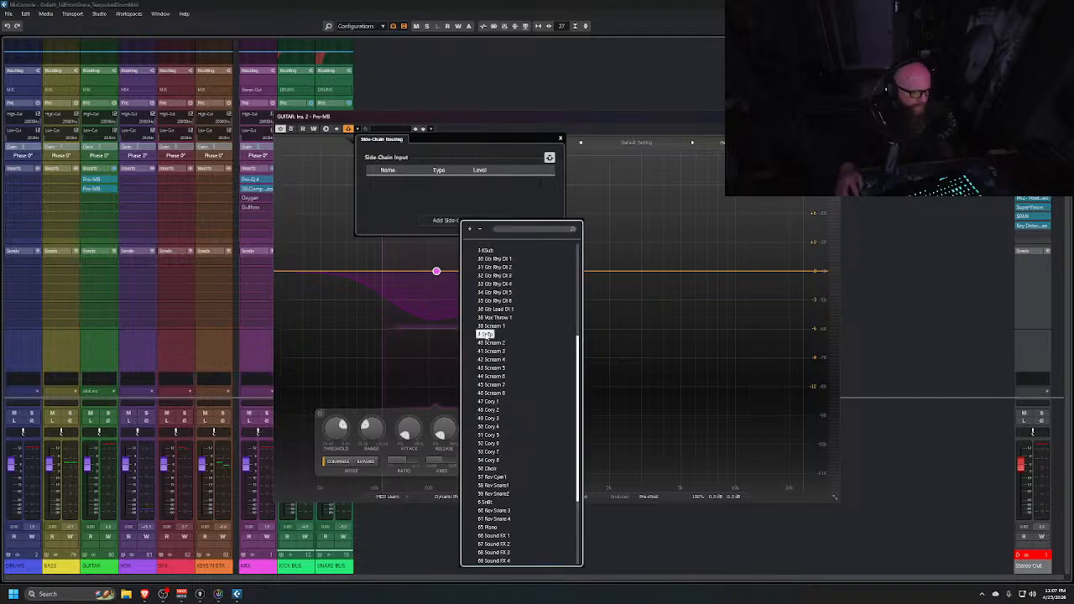
pyautogui.click(487, 335)
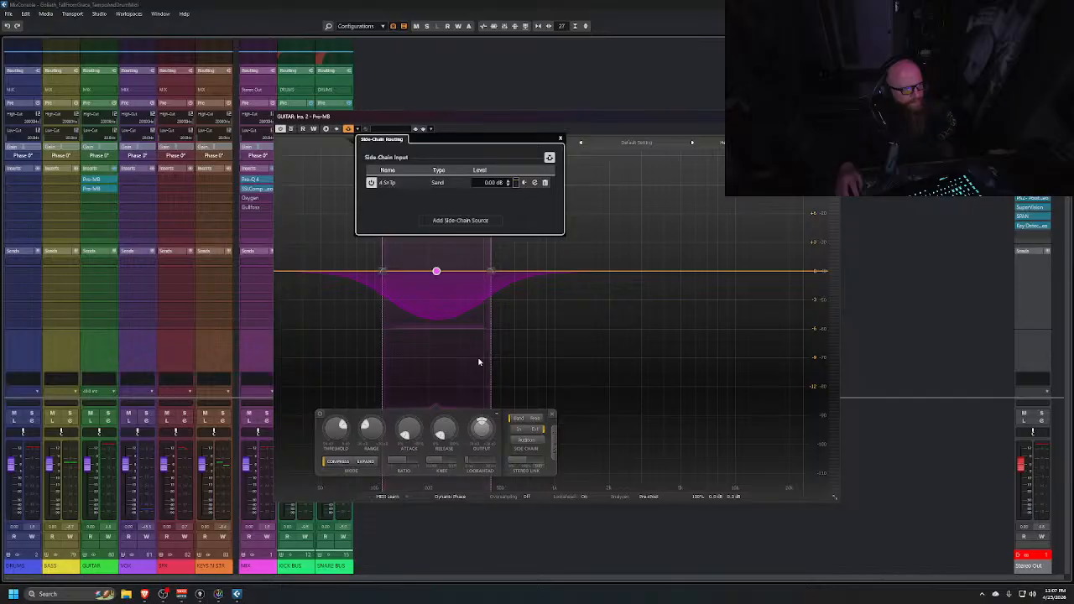
pyautogui.click(562, 139)
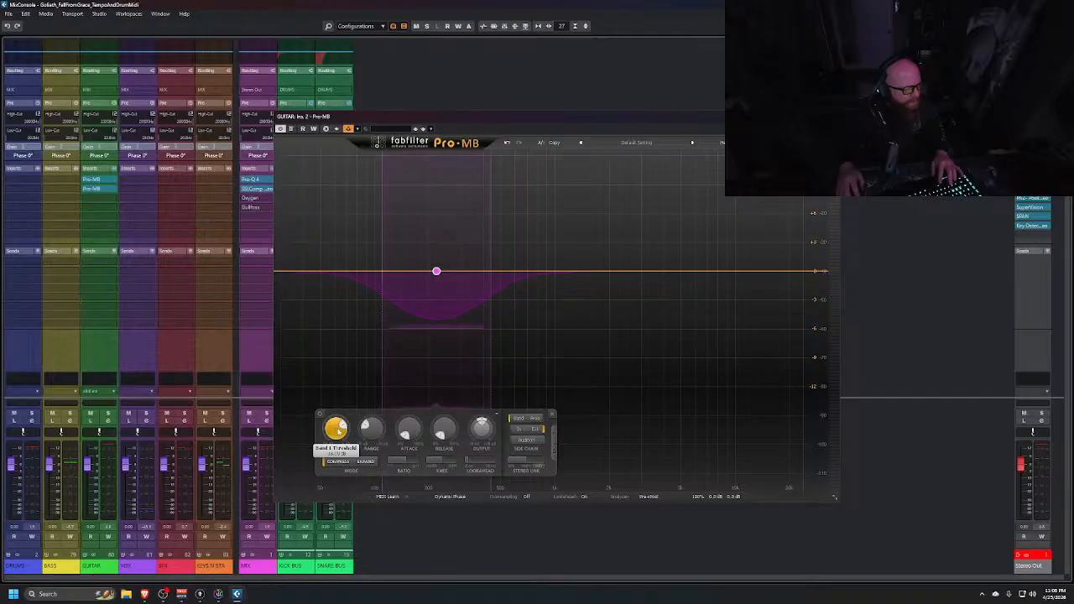
pyautogui.moveTo(383, 272); pyautogui.dragTo(437, 273)
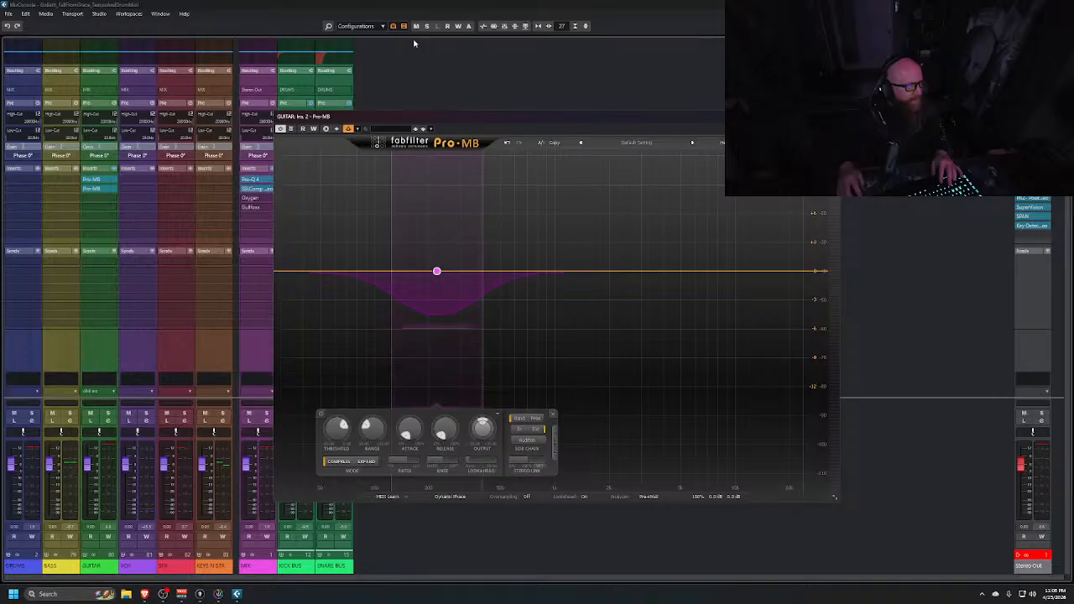
# Solo the GUITAR and MIX channels and start playback to hear the guitar compression
pyautogui.click(500, 27)
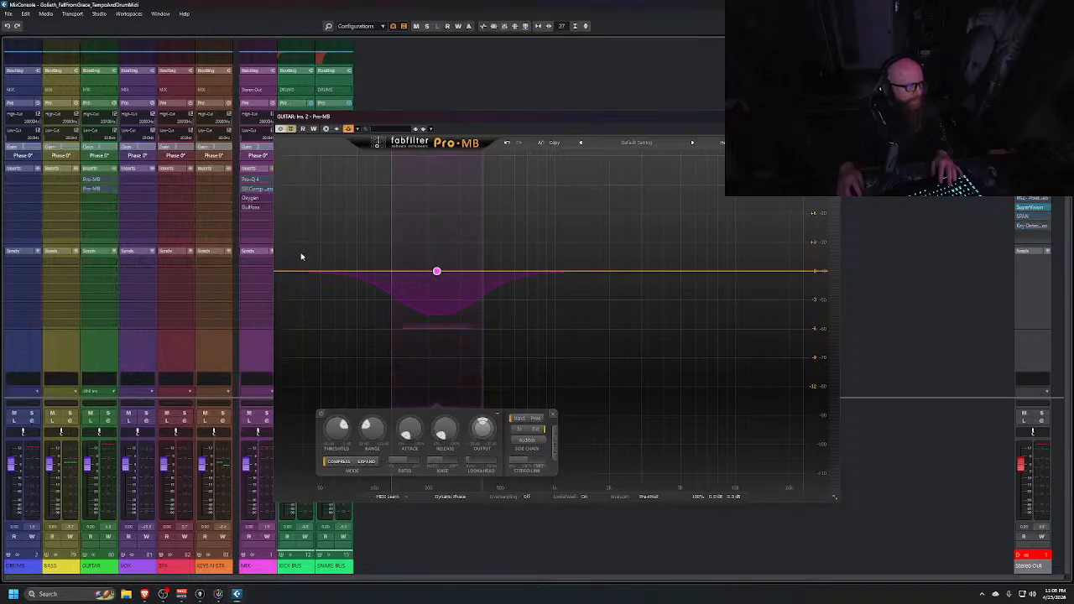
pyautogui.click(109, 415)
pyautogui.click(265, 414)
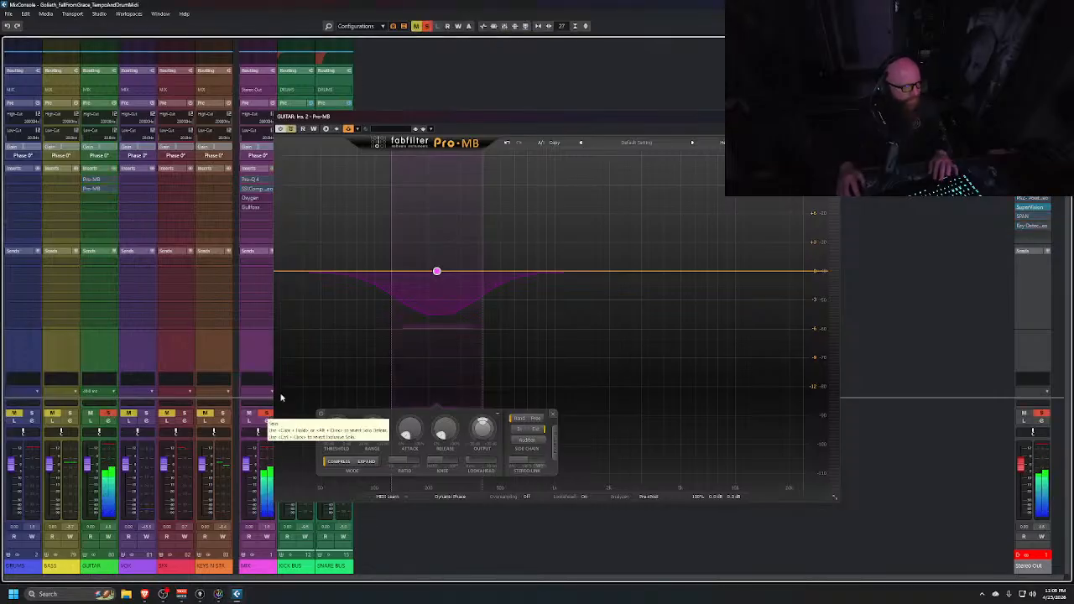
pyautogui.click(494, 27)
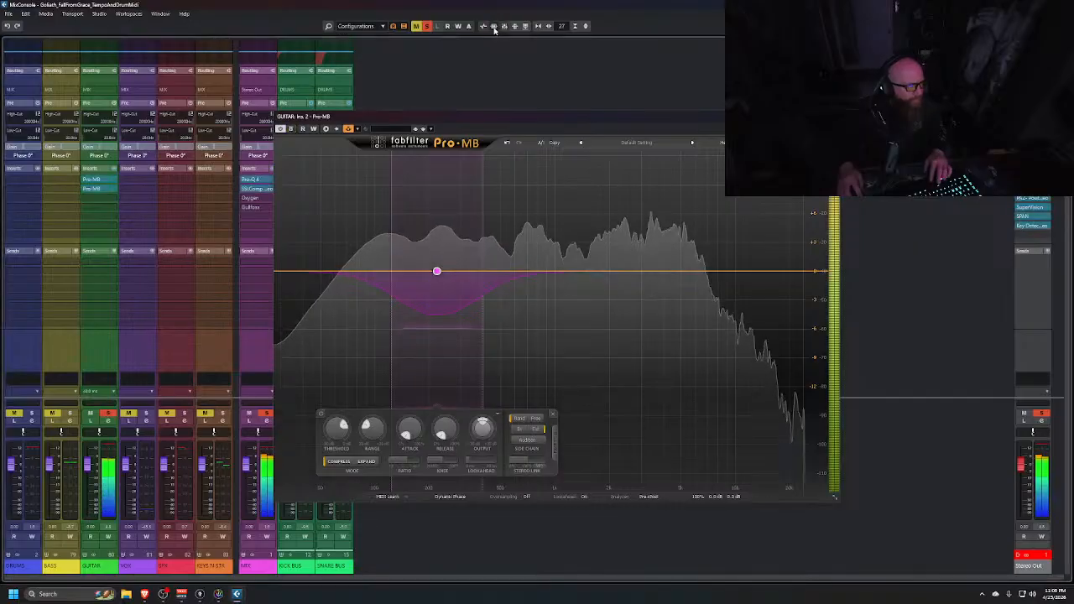
# In the second MixConsole, hide the DRUMS folder's channels, show the GUITAR channels, and audition playback
pyautogui.hotkey('alt', 'Tab')
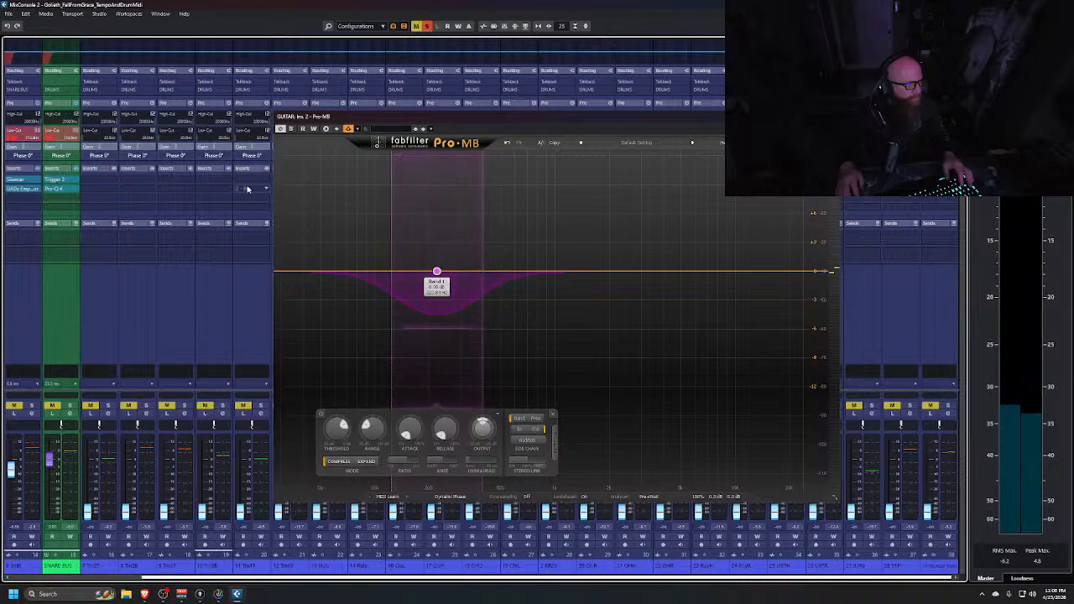
pyautogui.click(1040, 26)
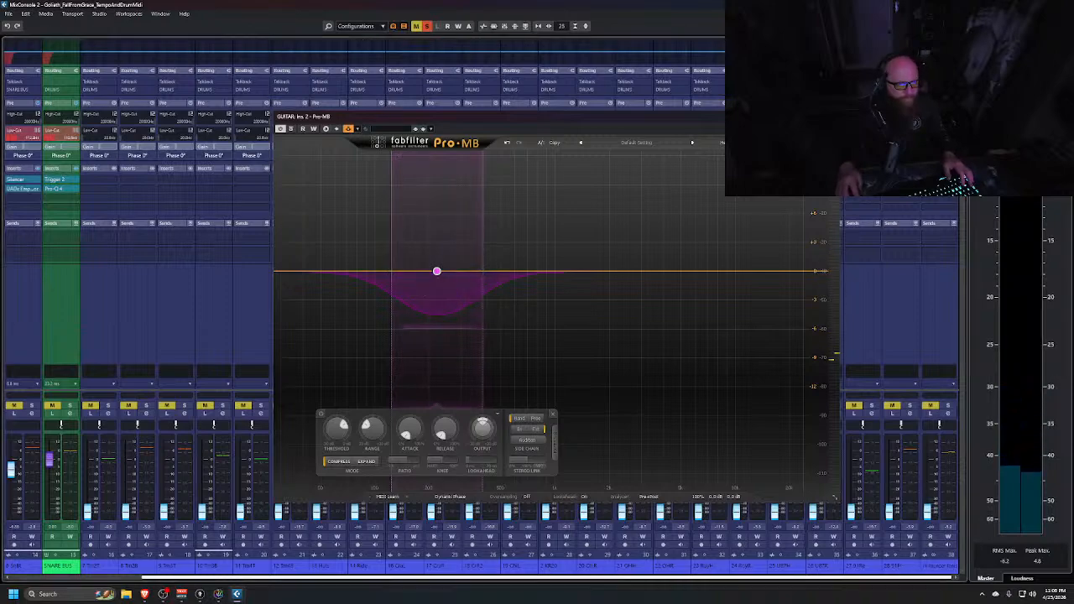
pyautogui.click(11, 63)
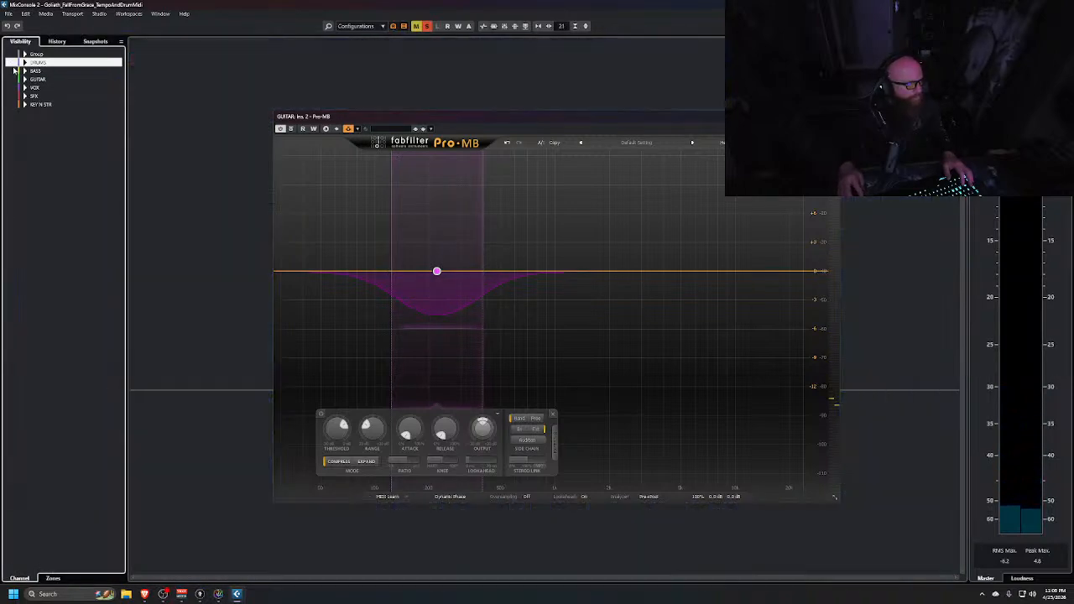
pyautogui.click(12, 79)
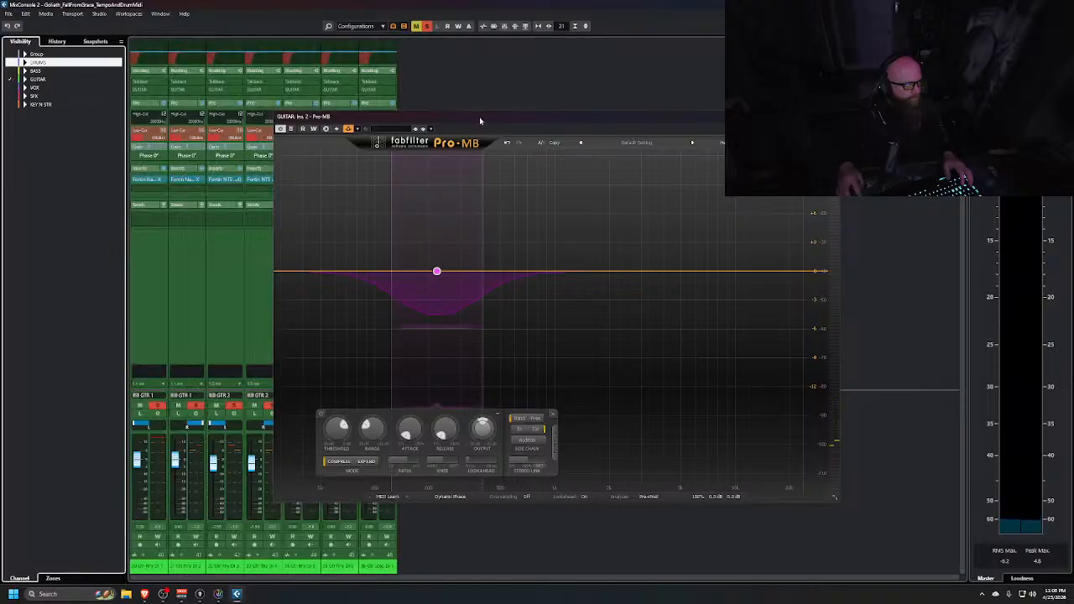
pyautogui.moveTo(480, 121); pyautogui.dragTo(662, 113)
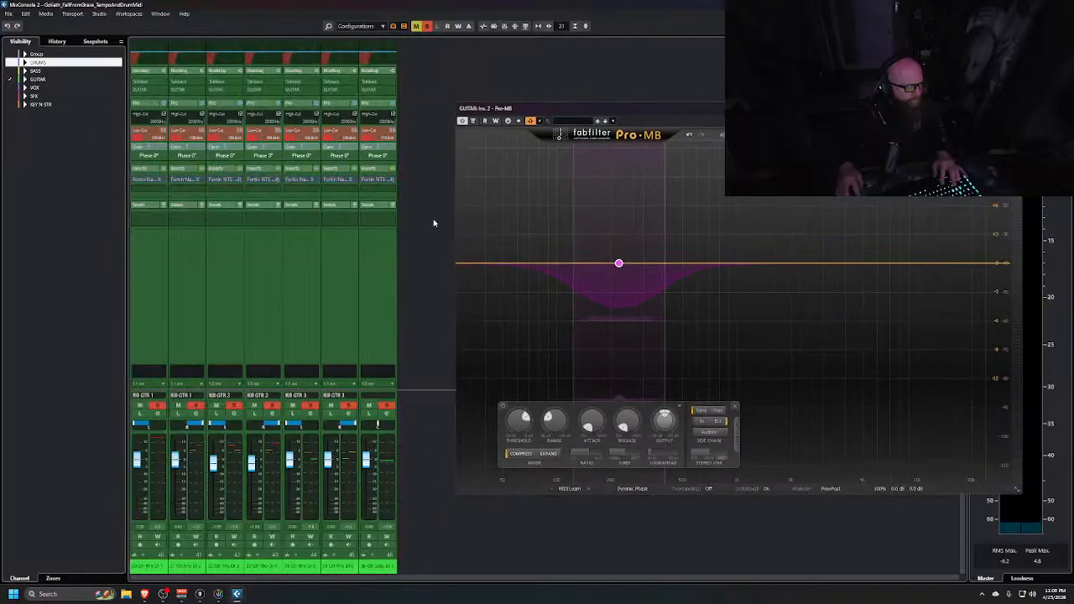
pyautogui.press('space')
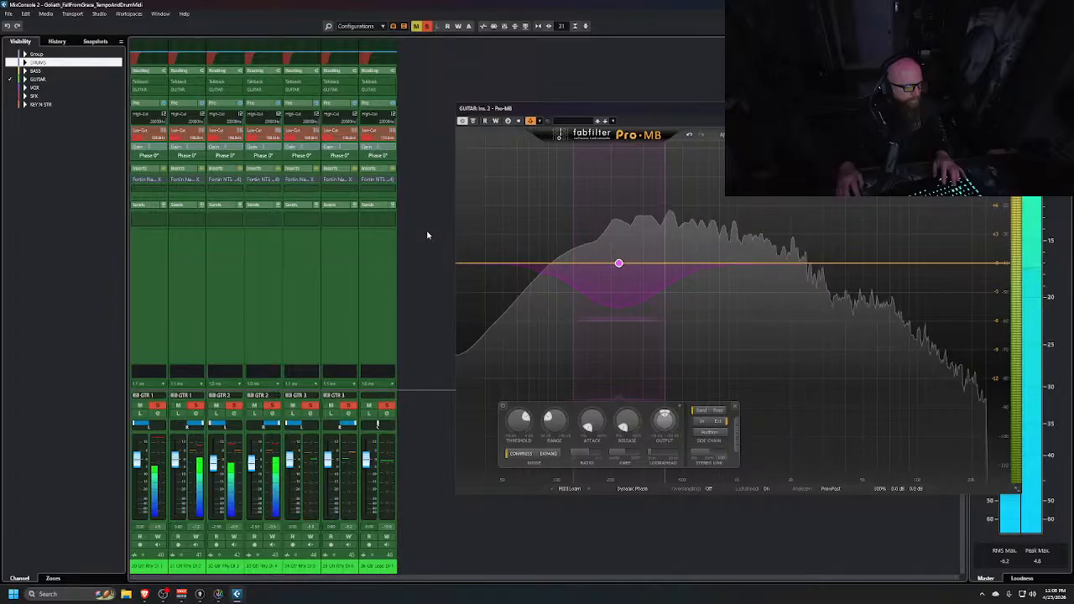
pyautogui.press('XF86AudioLowerVolume')
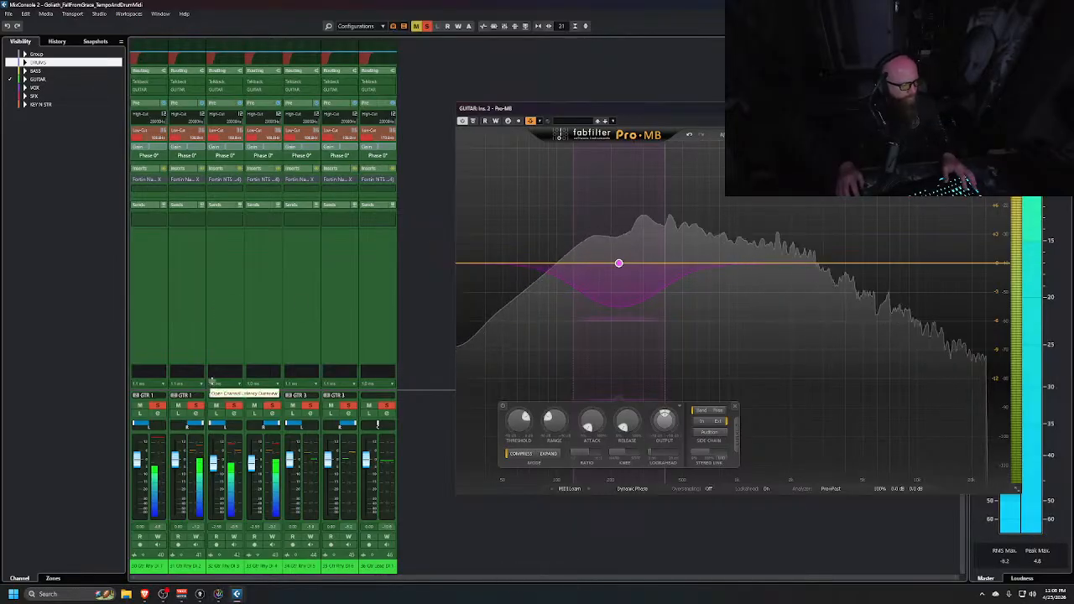
pyautogui.press('space')
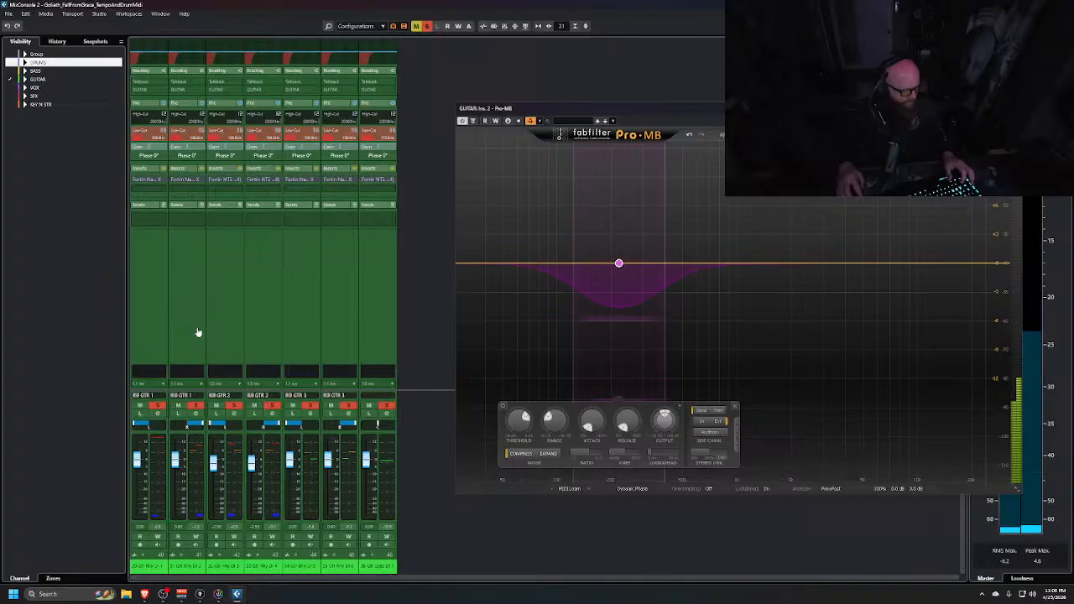
# Hide the GUITAR channels and show the DRUMS channels again in the second MixConsole
pyautogui.hotkey('alt', 'Tab')
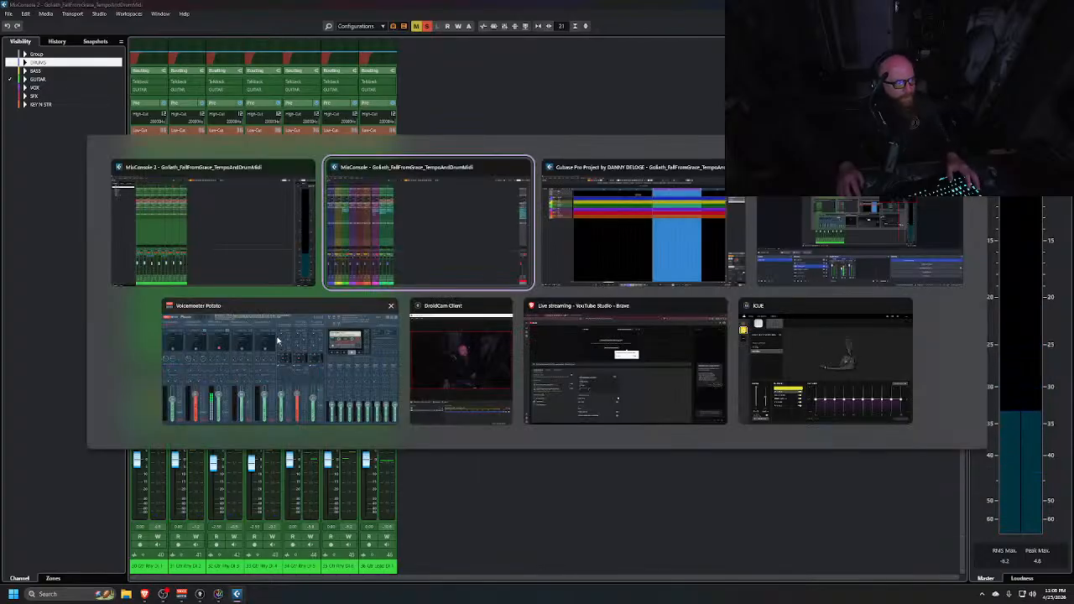
pyautogui.hotkey('alt', 'Tab')
pyautogui.hotkey('alt', 'Tab')
pyautogui.hotkey('alt', 'Tab')
pyautogui.hotkey('alt', 'Tab')
pyautogui.hotkey('alt', 'Tab')
pyautogui.hotkey('alt', 'Tab')
pyautogui.hotkey('alt', 'Tab')
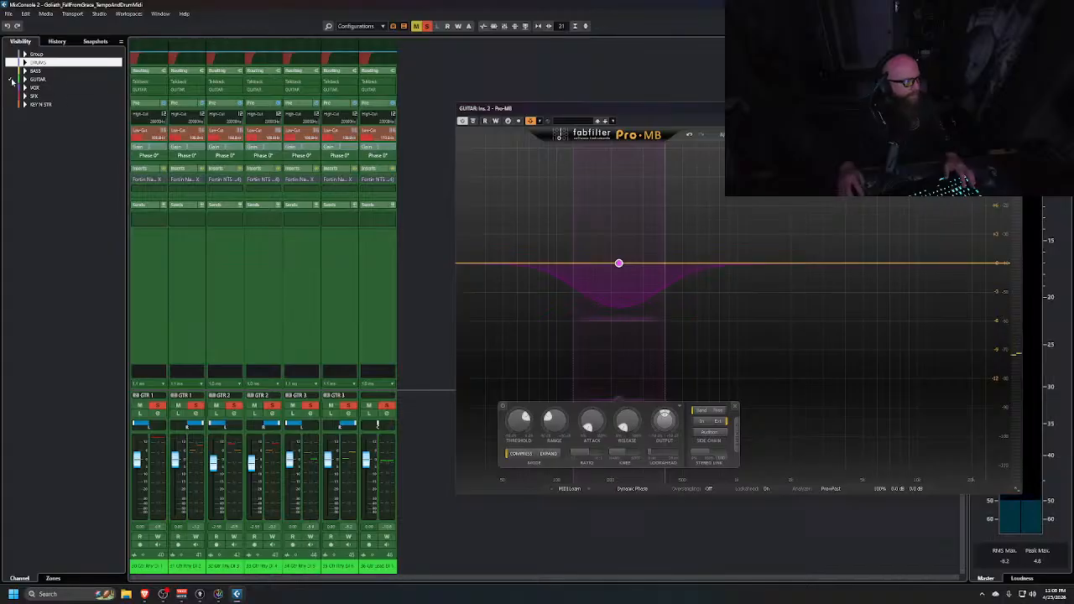
pyautogui.click(11, 80)
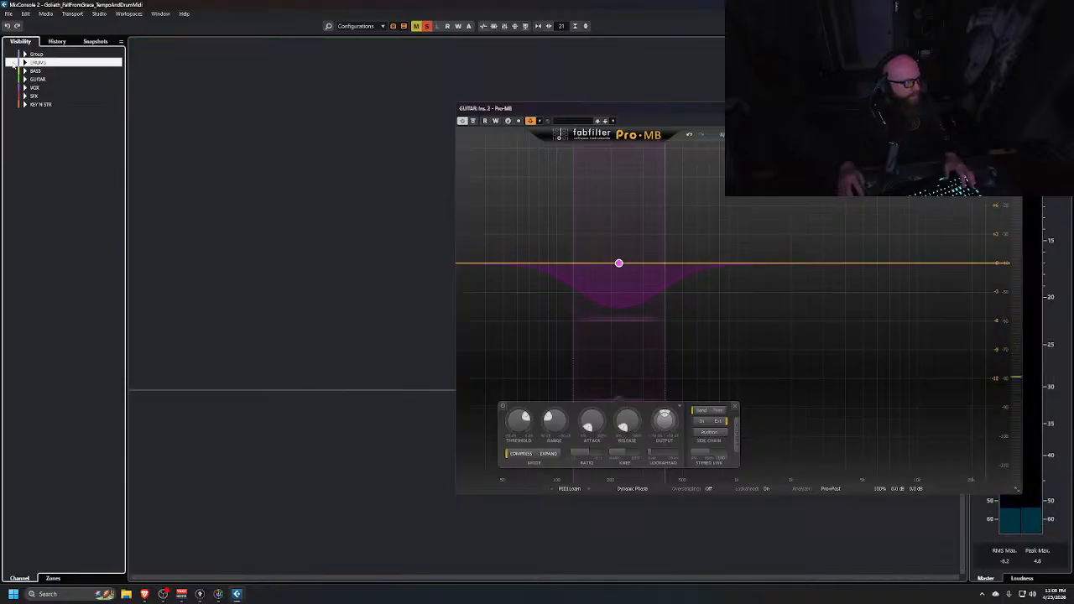
pyautogui.click(10, 63)
pyautogui.moveTo(673, 111); pyautogui.dragTo(801, 69)
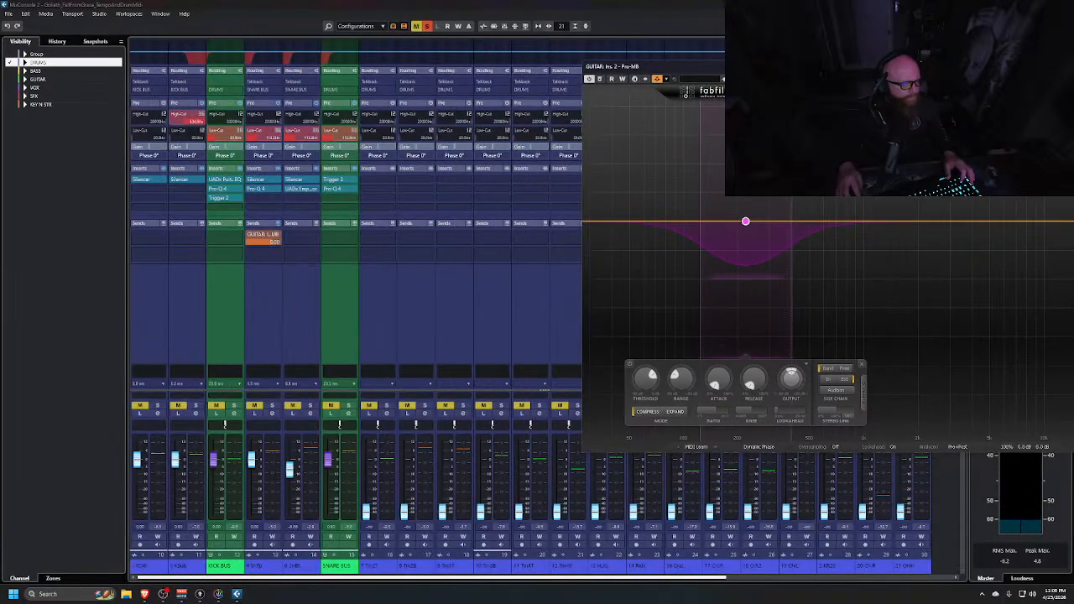
# Lower the KICK BUS fader slightly, solo it, play back, and close the Pro-MB window
pyautogui.moveTo(216, 459); pyautogui.dragTo(214, 482)
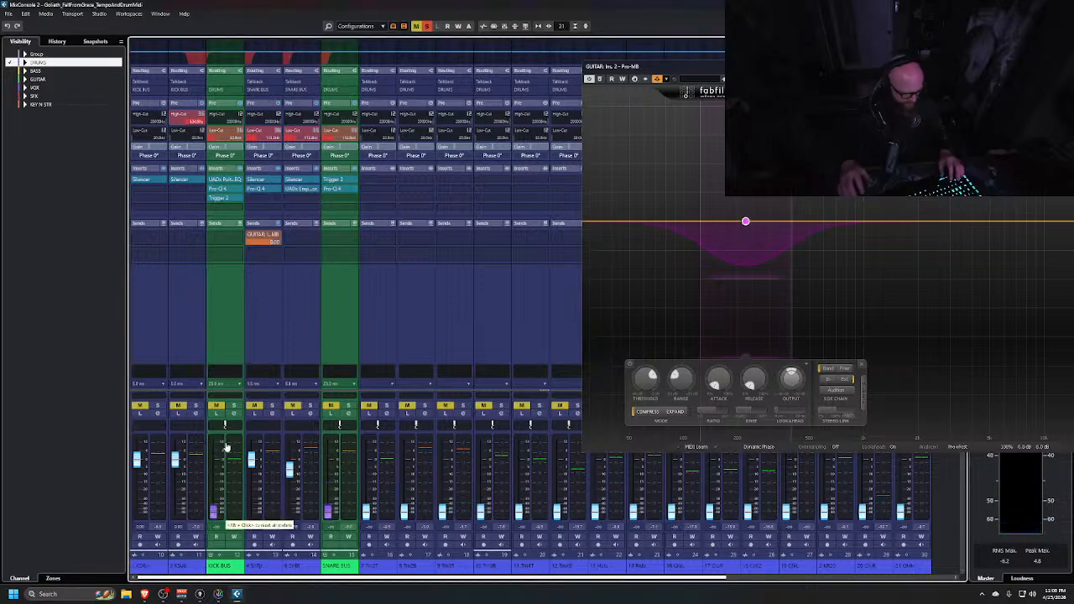
pyautogui.press('s')
pyautogui.press('space')
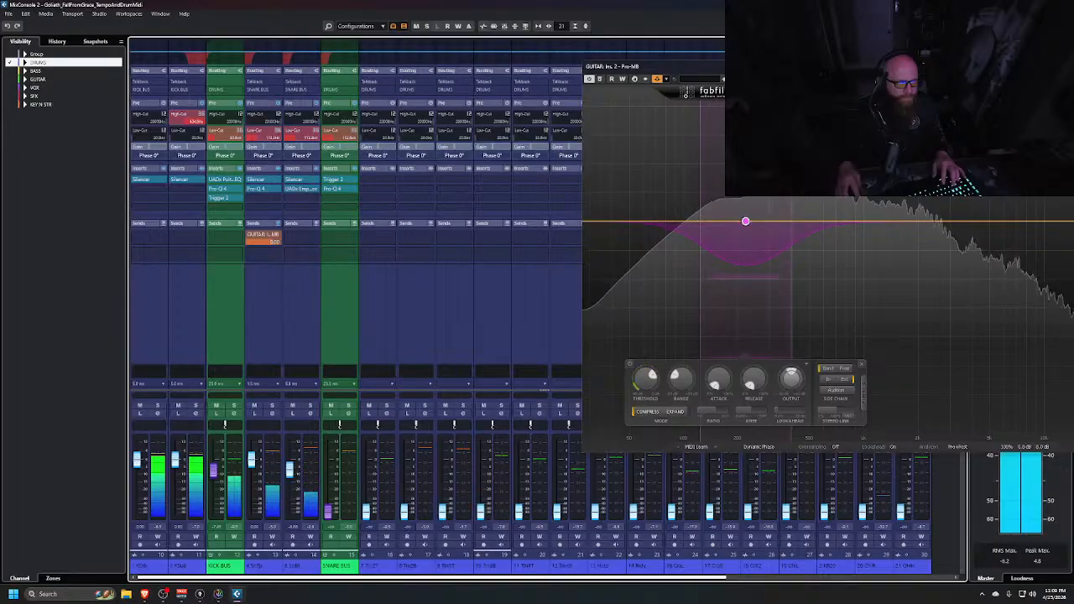
pyautogui.moveTo(841, 66); pyautogui.dragTo(530, 51)
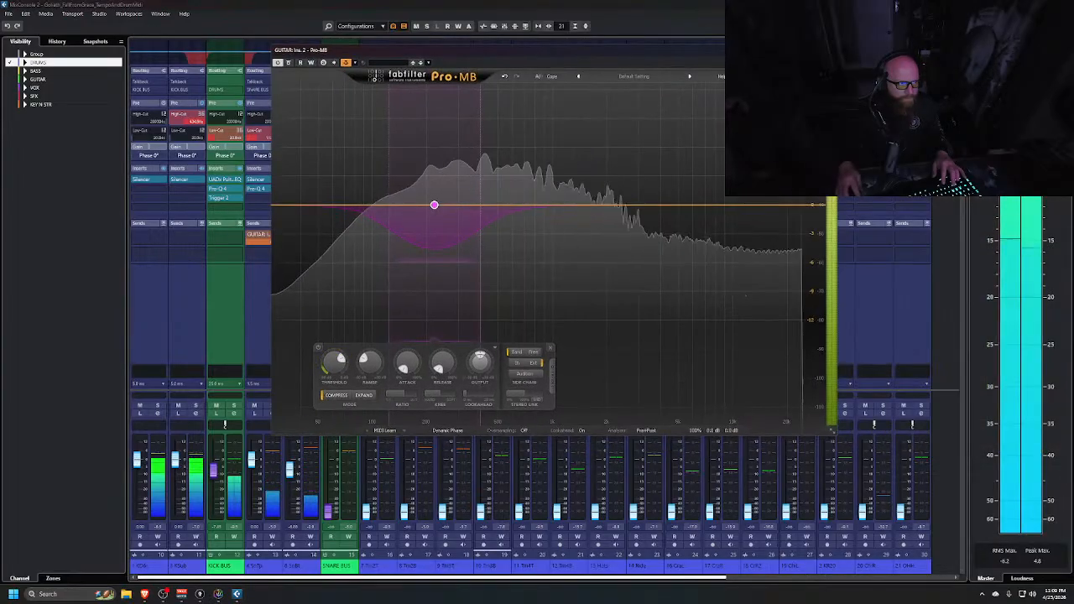
pyautogui.click(828, 51)
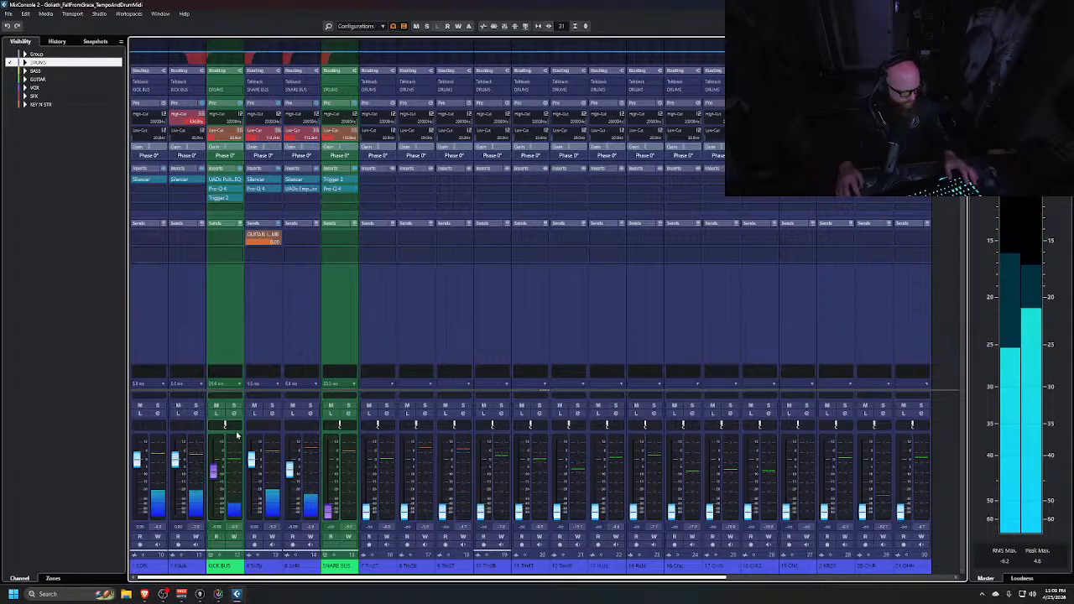
# Open the Trigger 2 plug-in on the KICK BUS to inspect it, then close it and toggle playback
pyautogui.hotkey('alt', 'Tab')
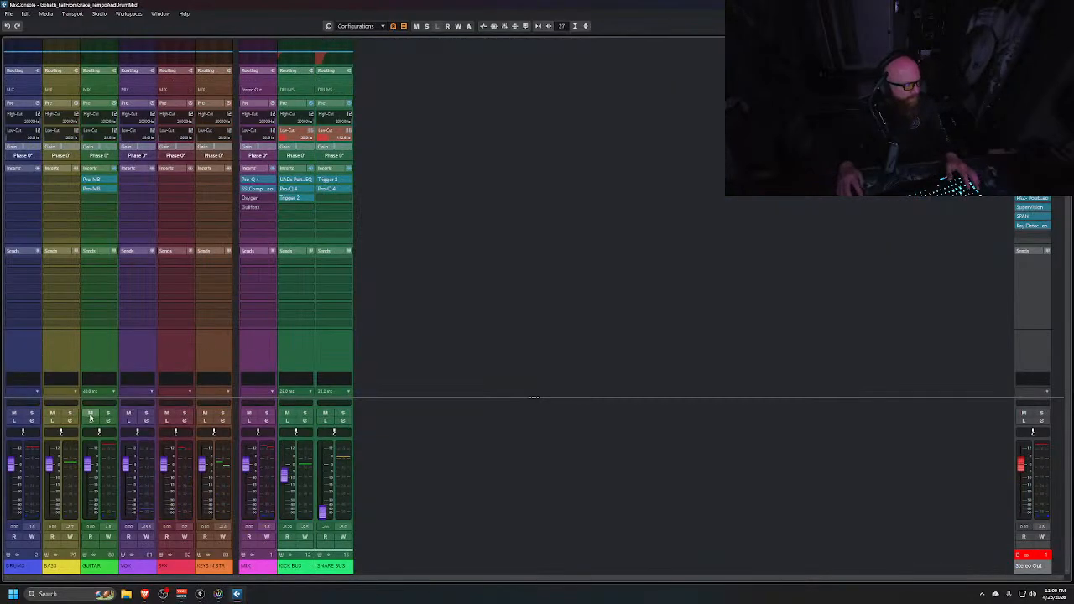
pyautogui.hotkey('alt', 'Tab')
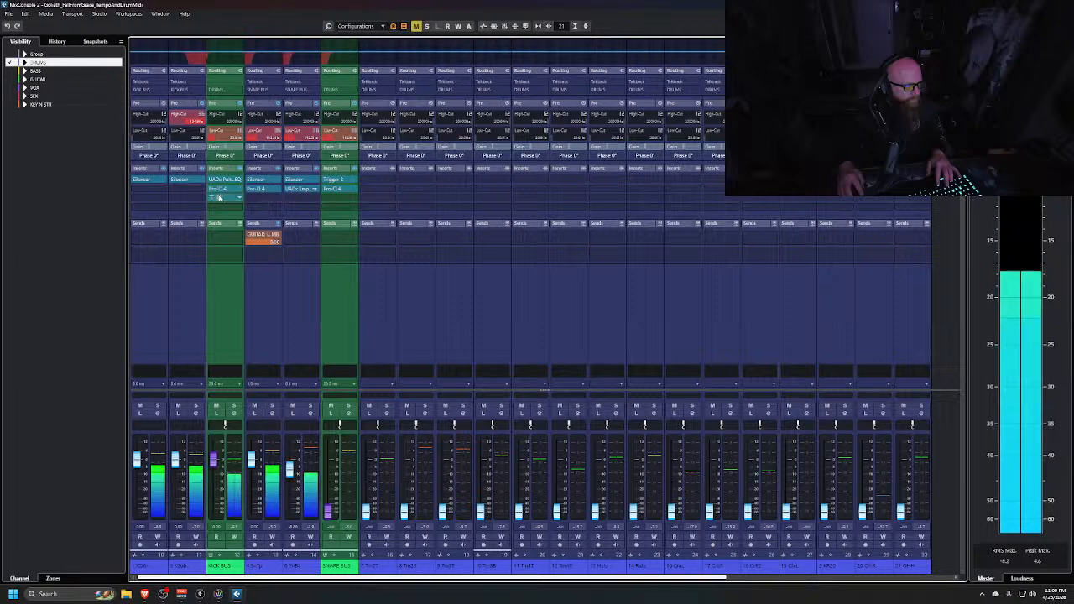
pyautogui.click(219, 199)
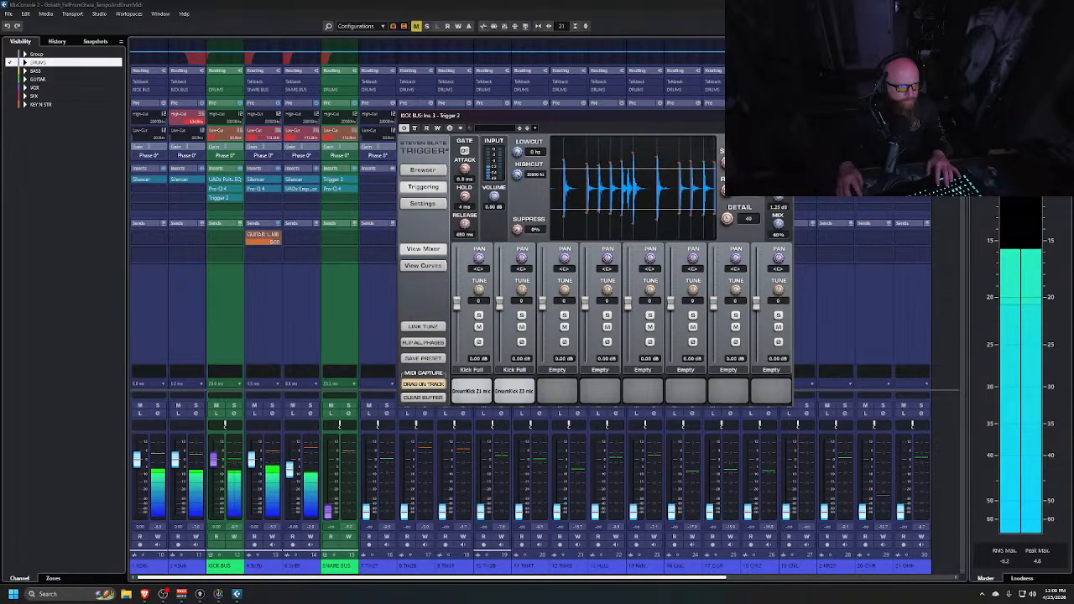
pyautogui.click(787, 116)
pyautogui.press('space')
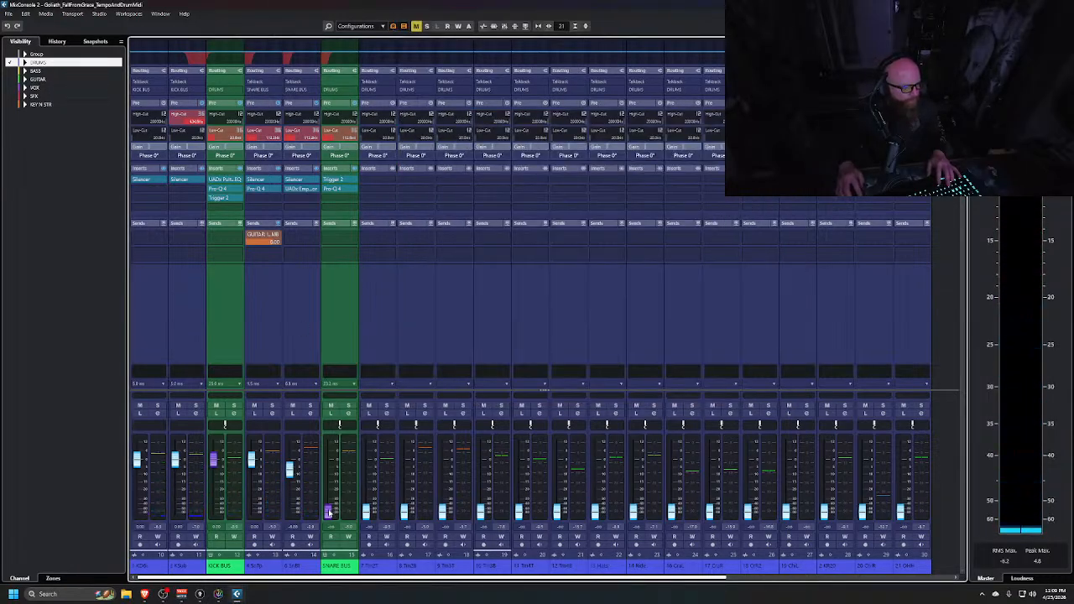
pyautogui.press('space')
# Raise the SNARE BUS fader and increase the Mix on the KICK BUS Trigger 2 plug-in
pyautogui.moveTo(329, 512); pyautogui.dragTo(331, 462)
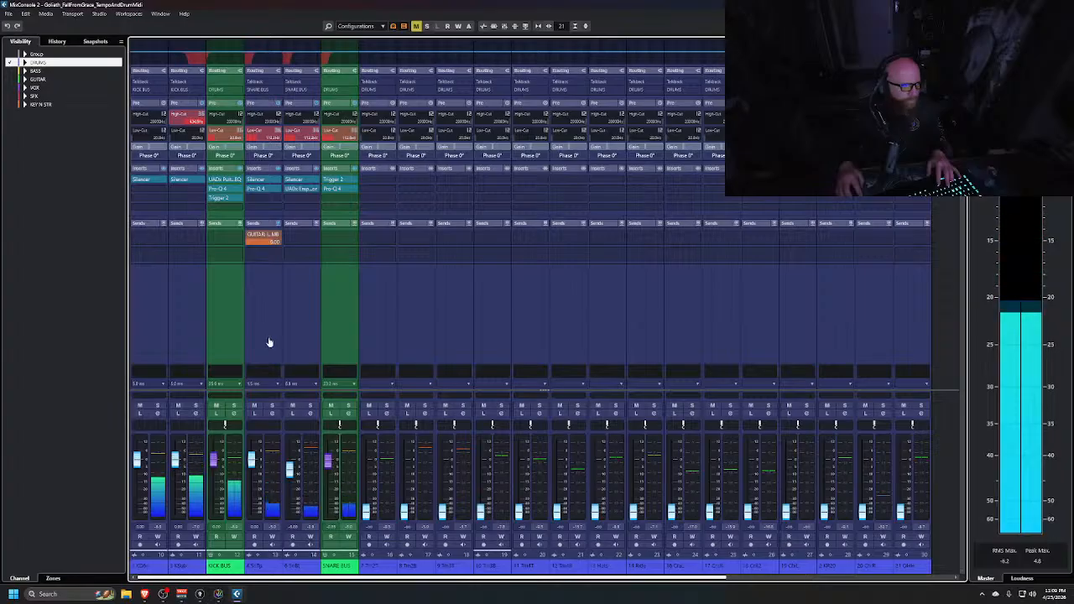
pyautogui.click(218, 198)
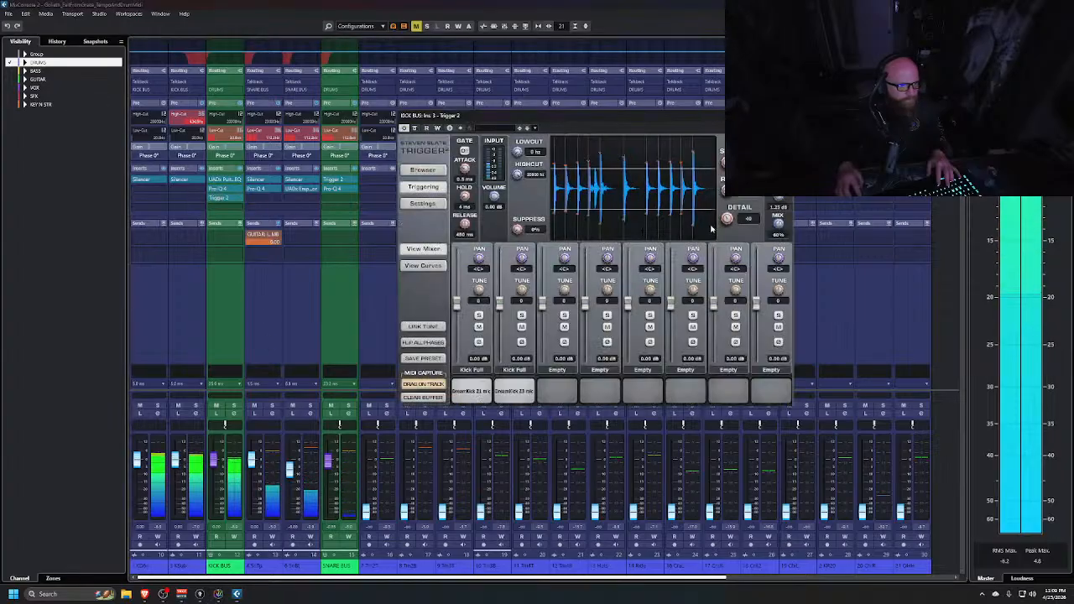
pyautogui.moveTo(781, 230); pyautogui.dragTo(780, 220)
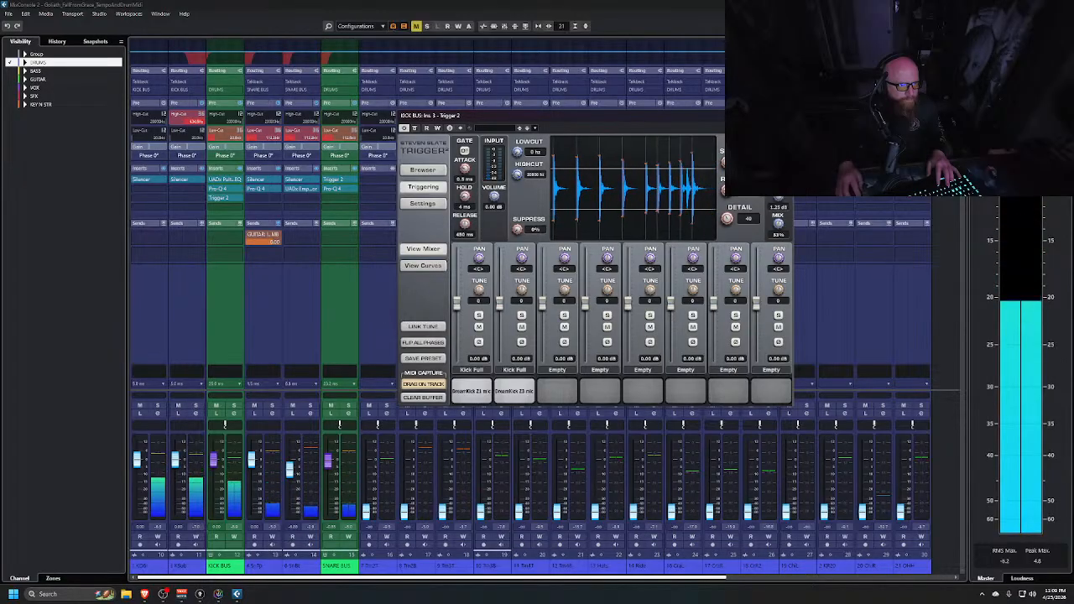
pyautogui.click(787, 115)
pyautogui.press('space')
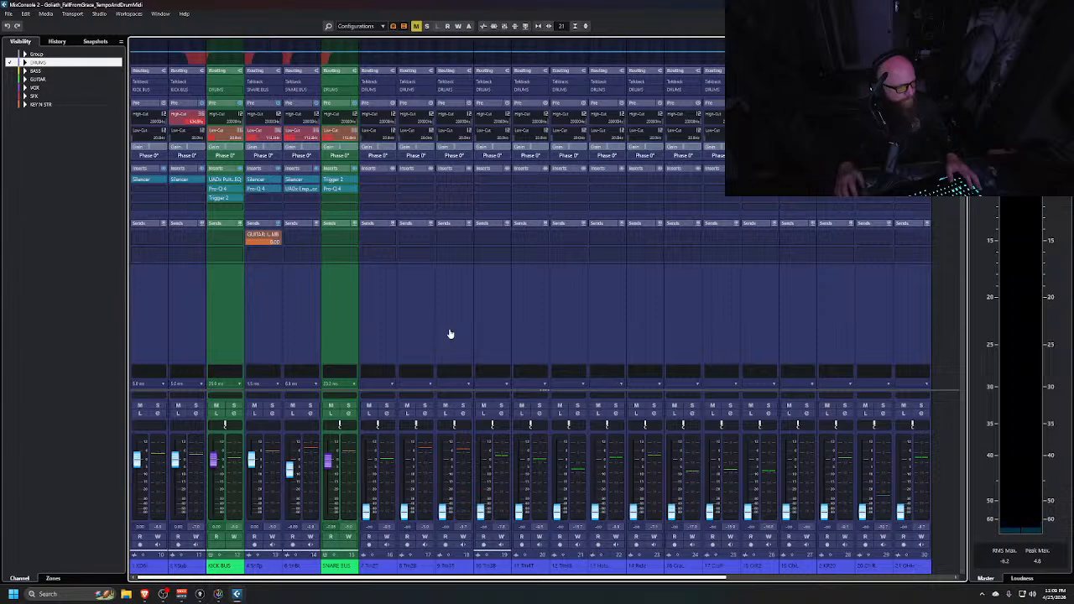
# Hide the DRUMS channels, show the GUITAR channels in the second MixConsole, and start playback
pyautogui.click(10, 65)
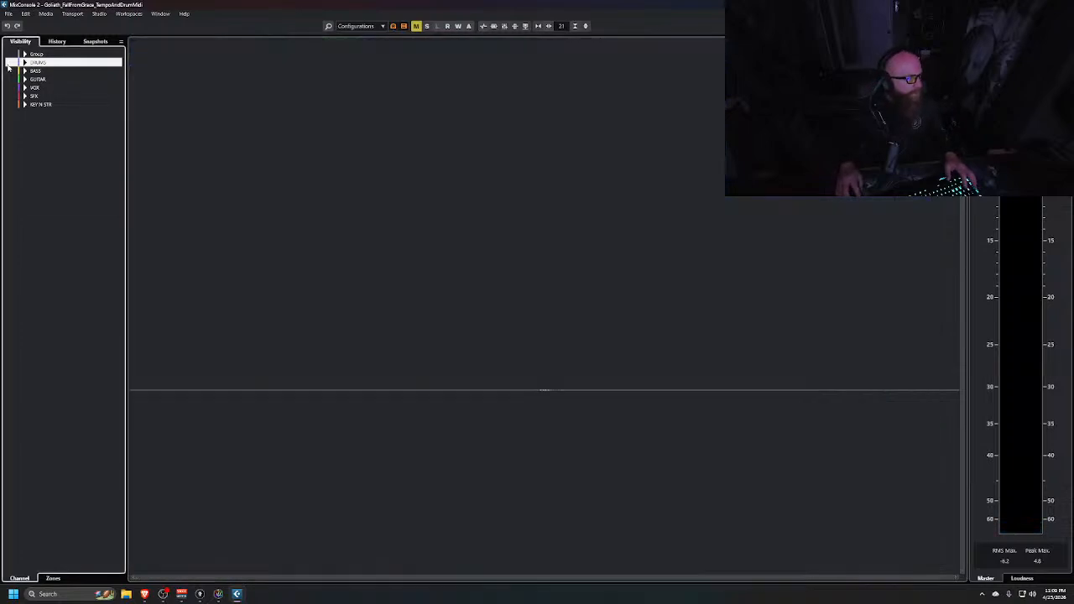
pyautogui.click(10, 80)
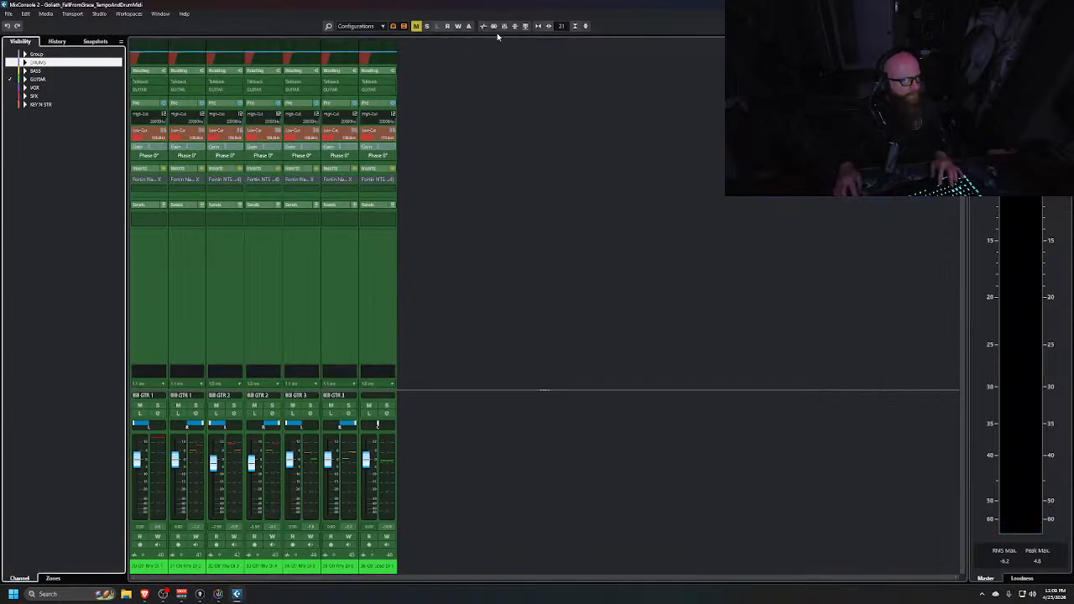
pyautogui.press('space')
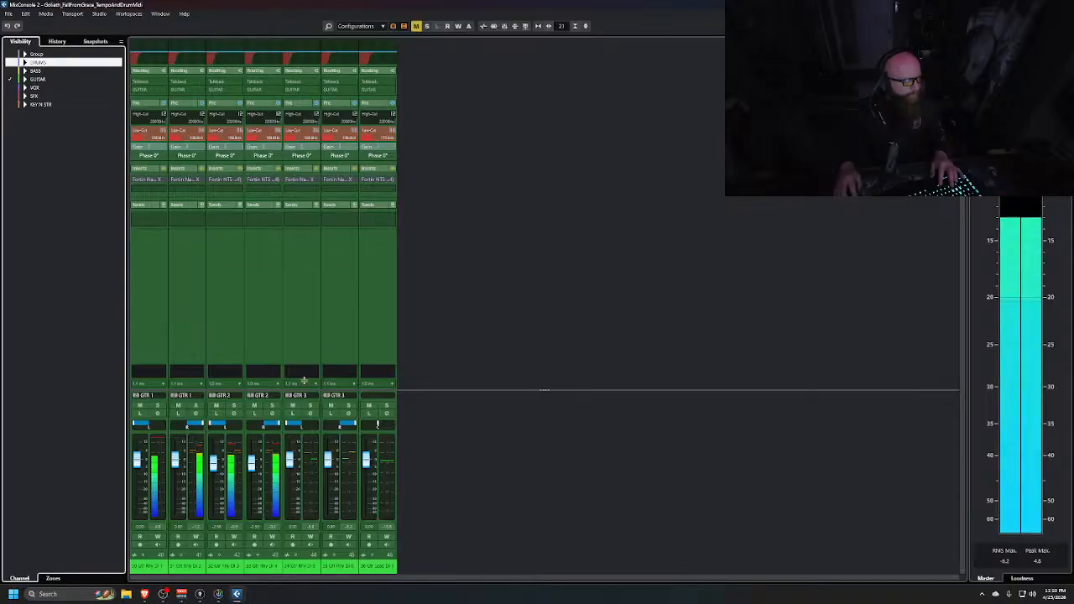
pyautogui.hotkey('alt', 'Tab')
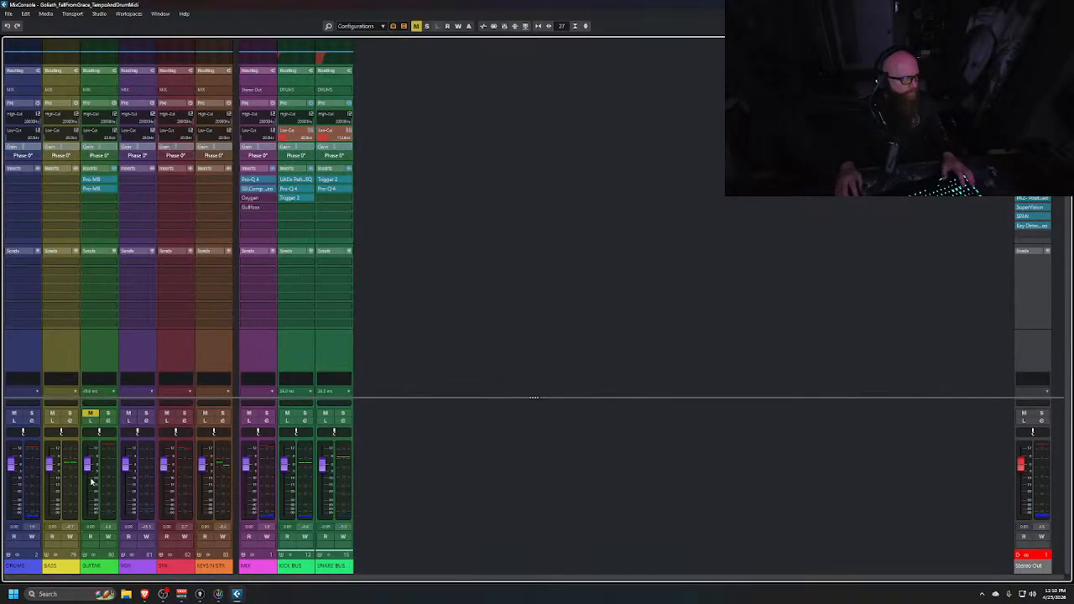
pyautogui.hotkey('alt', 'Tab')
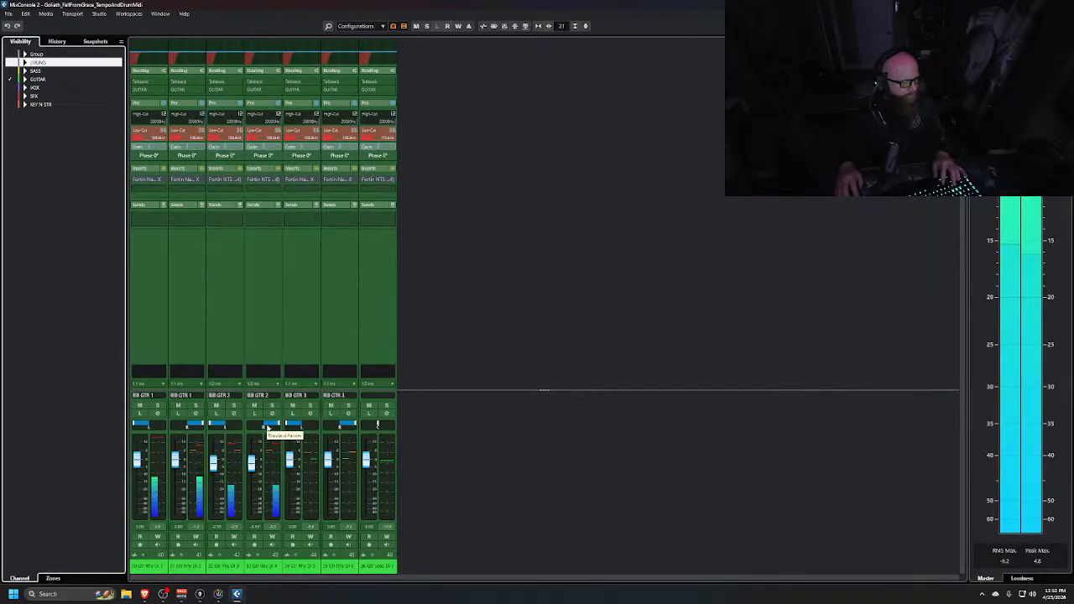
# Record-enable the guitar channels and pull their faders down together, then raise them to a lower balanced level
pyautogui.click(157, 335)
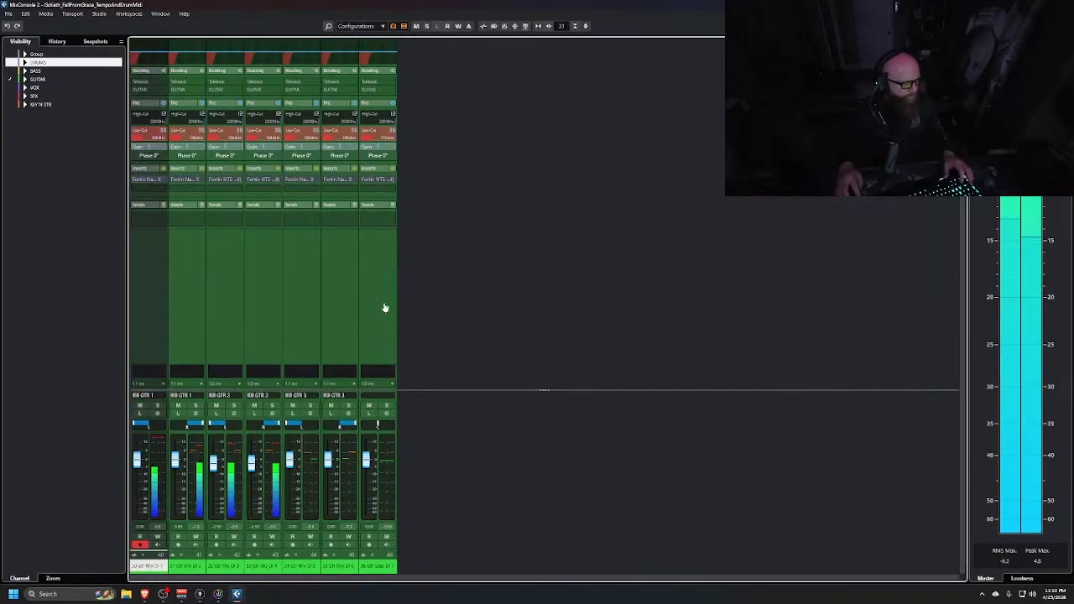
pyautogui.press('r')
pyautogui.moveTo(222, 468); pyautogui.dragTo(223, 518)
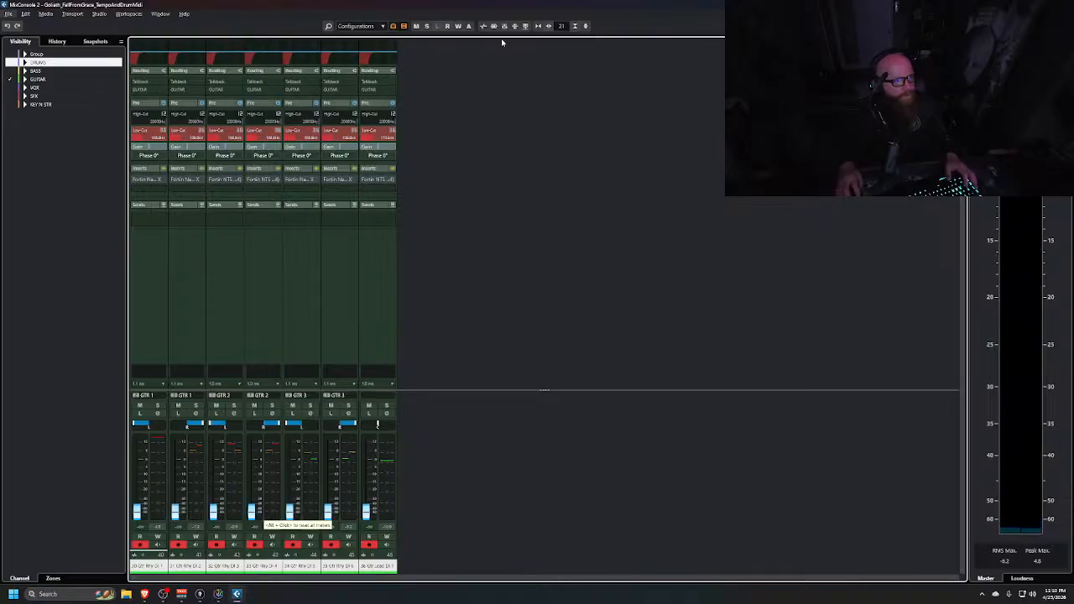
pyautogui.click(493, 26)
pyautogui.hotkey('alt', 'space')
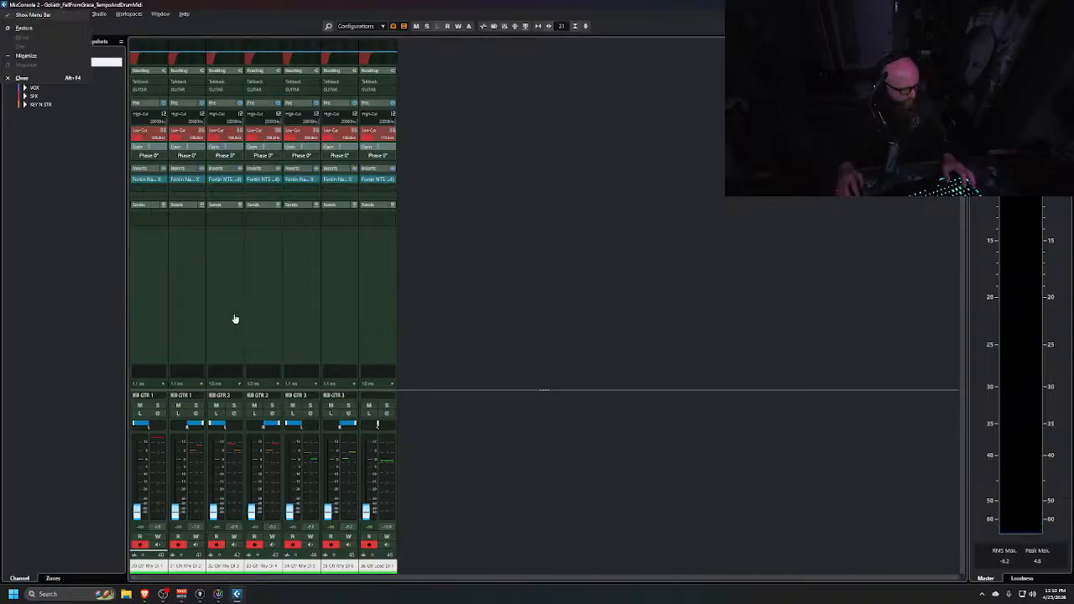
pyautogui.press('Return')
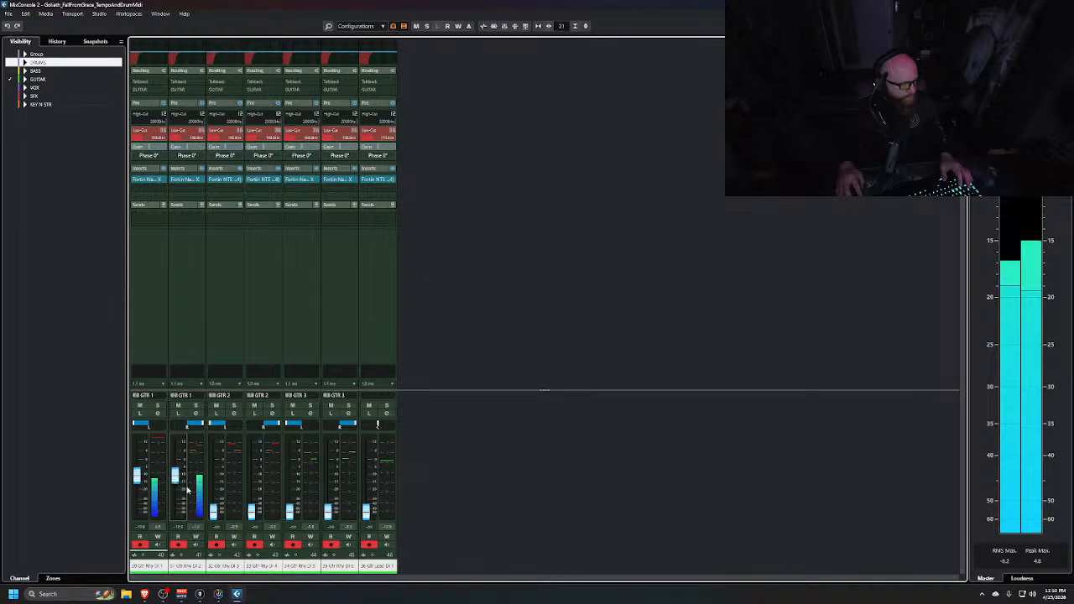
pyautogui.moveTo(214, 510); pyautogui.dragTo(217, 482)
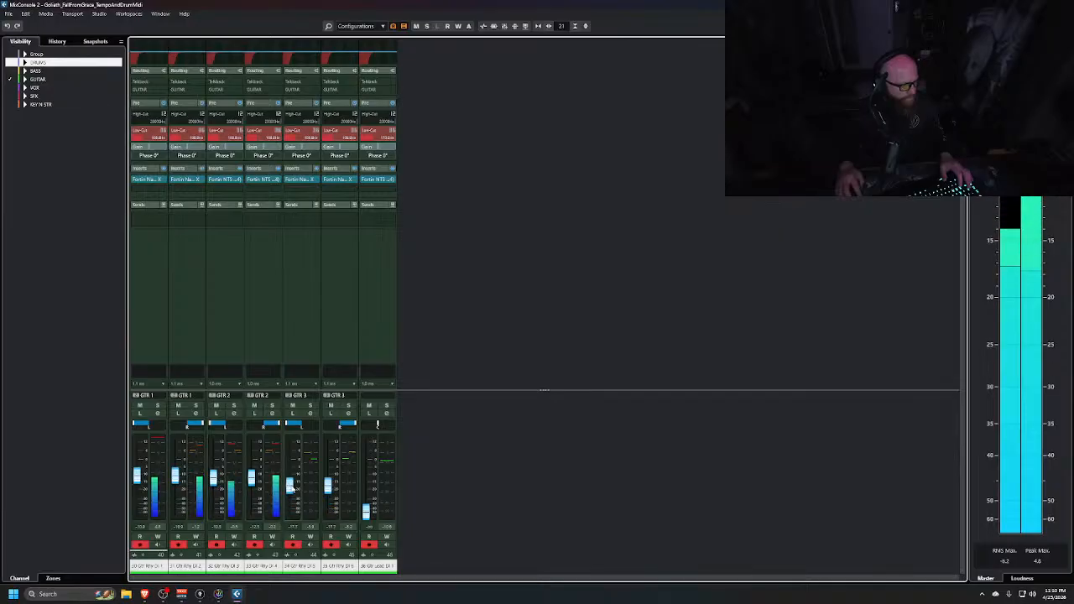
# Set the project's cycle range to start around bar 38 and end around bar 43, and play it
pyautogui.hotkey('alt', 'Tab')
pyautogui.hotkey('alt', 'Tab')
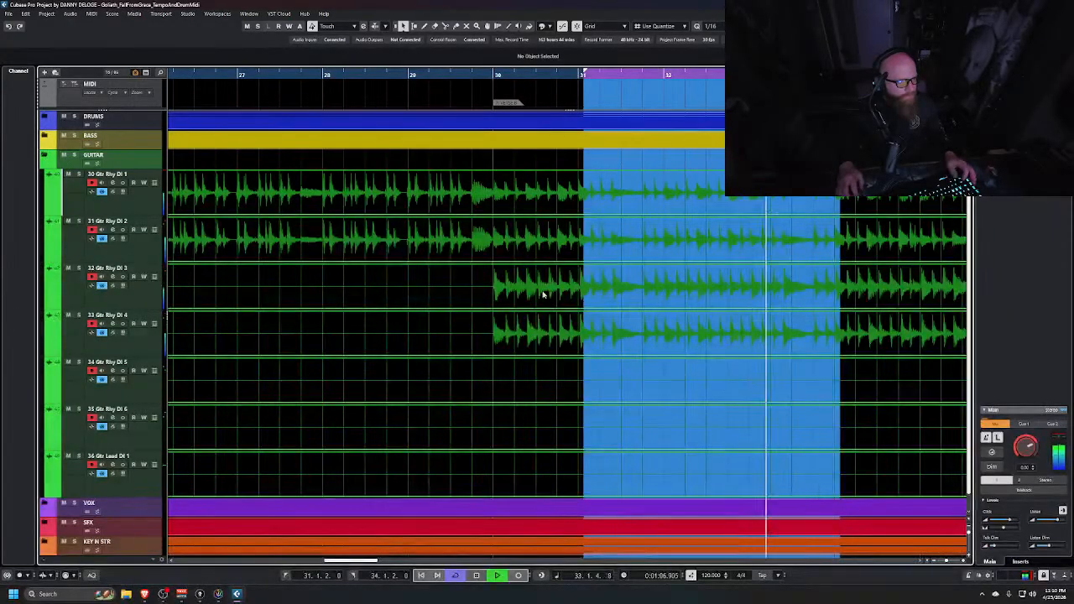
pyautogui.scroll(-5, 576, 314)
pyautogui.hscroll(3, 610, 349)
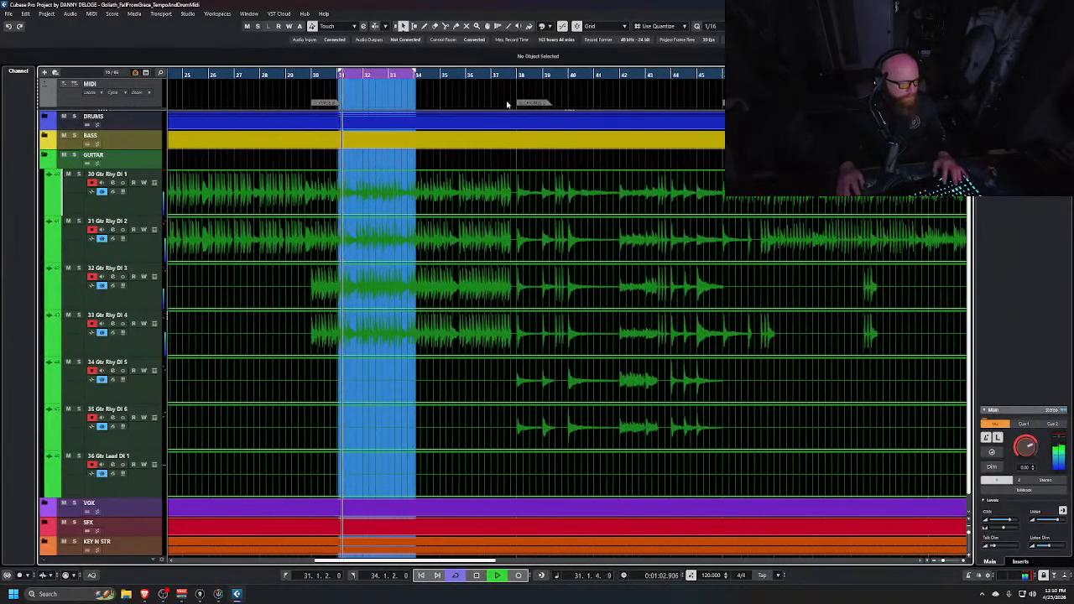
pyautogui.press('space')
pyautogui.moveTo(415, 75); pyautogui.dragTo(647, 75)
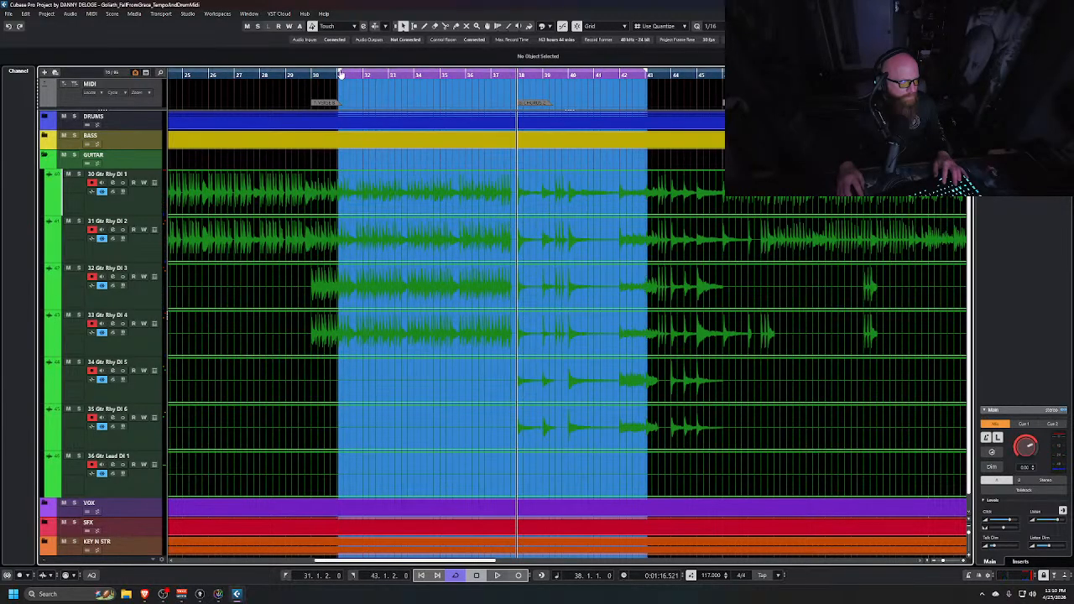
pyautogui.moveTo(340, 74); pyautogui.dragTo(515, 76)
pyautogui.press('space')
# Unlink the Gtr Rhy DI 5 and Gtr Rhy DI 6 channels from their link group
pyautogui.press('super+Tab')
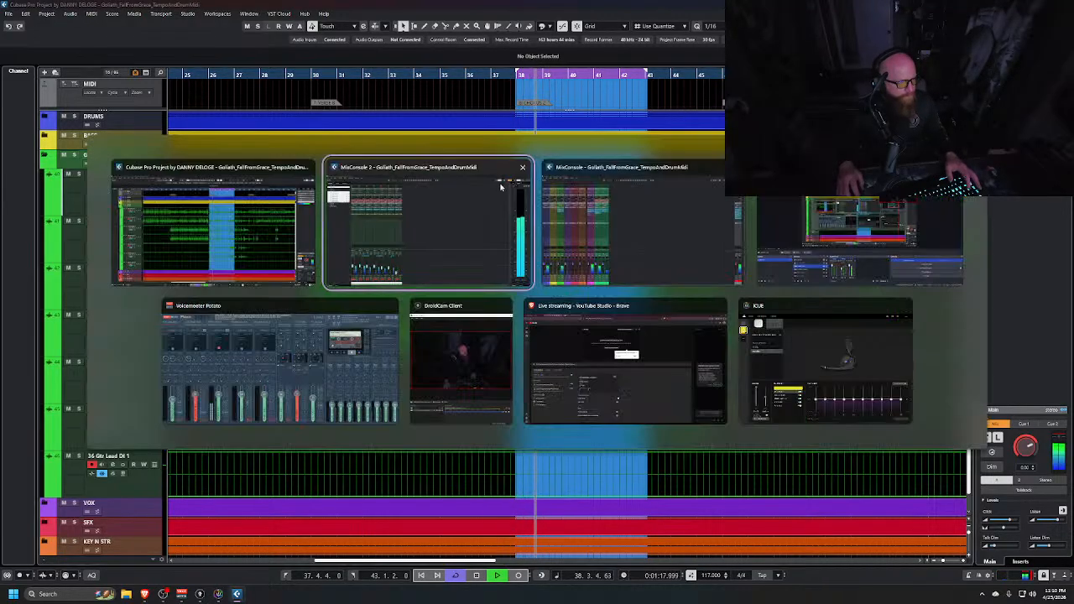
pyautogui.click(462, 217)
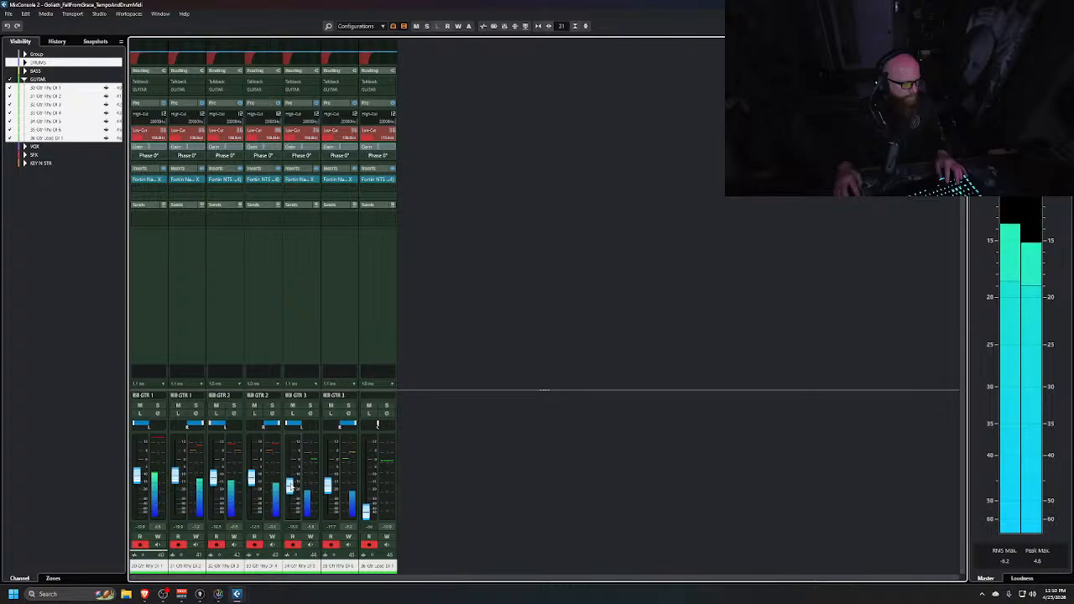
pyautogui.click(302, 336)
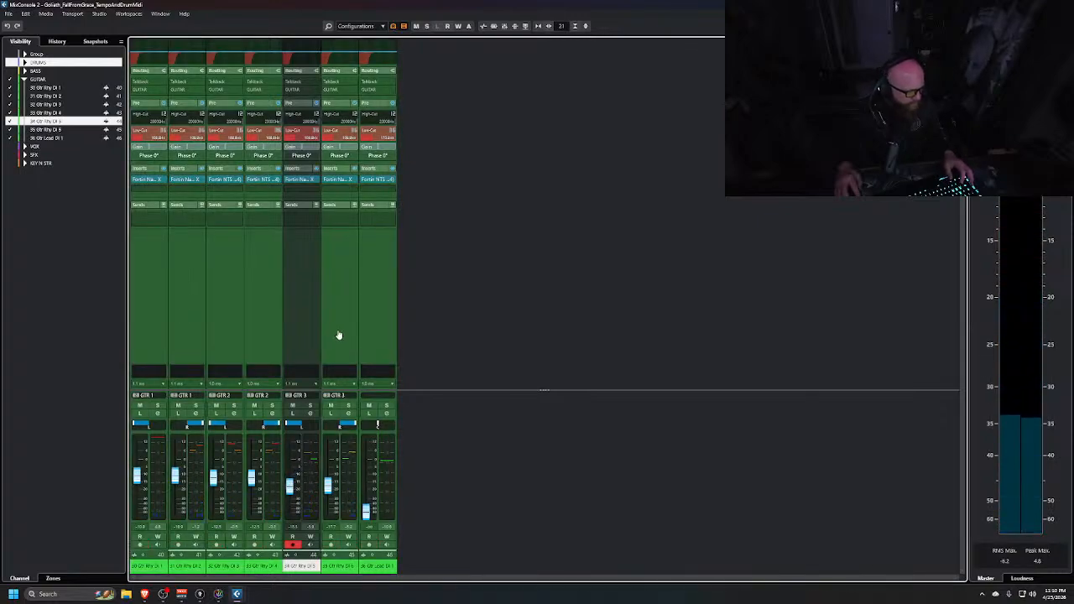
pyautogui.keyDown('shift'); pyautogui.click(334, 318); pyautogui.keyUp('shift')
pyautogui.rightClick(335, 317)
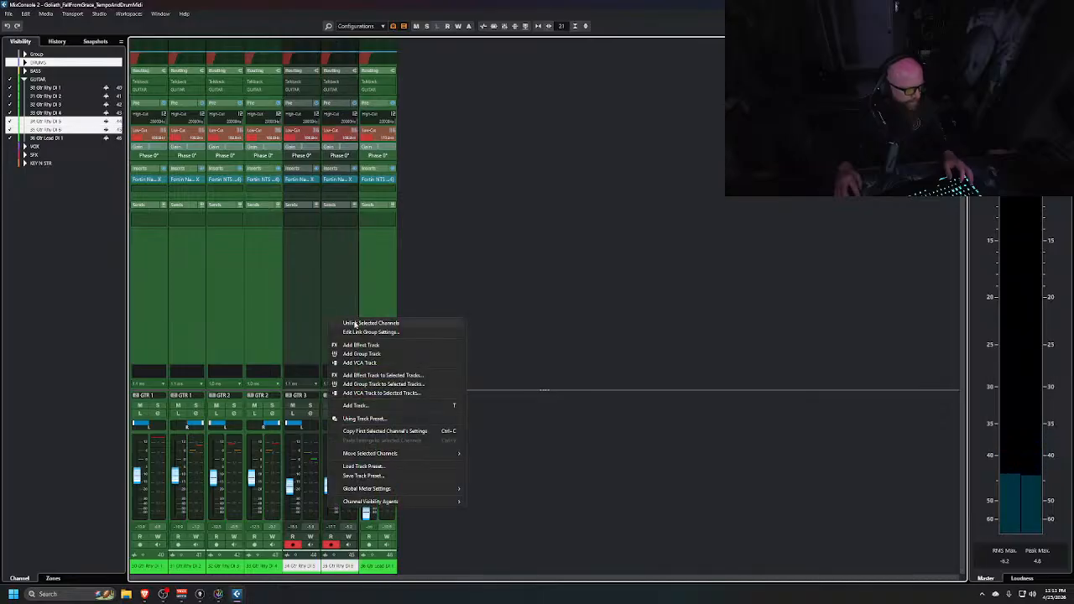
pyautogui.click(354, 324)
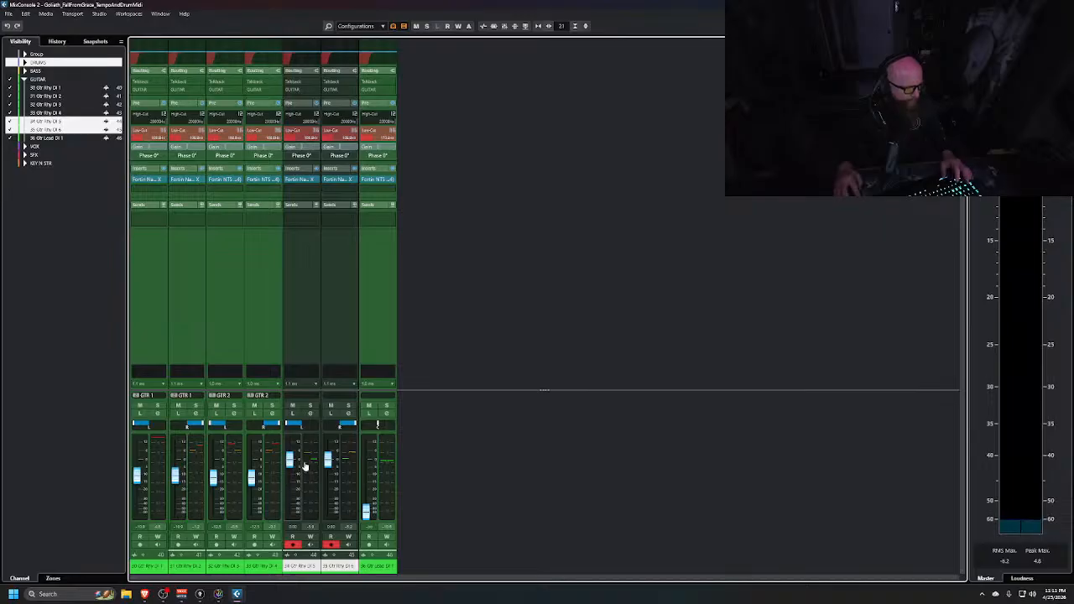
# Link the Gtr Rhy DI 5 and 6 channels into a new link group named GTR 3
pyautogui.click(317, 313)
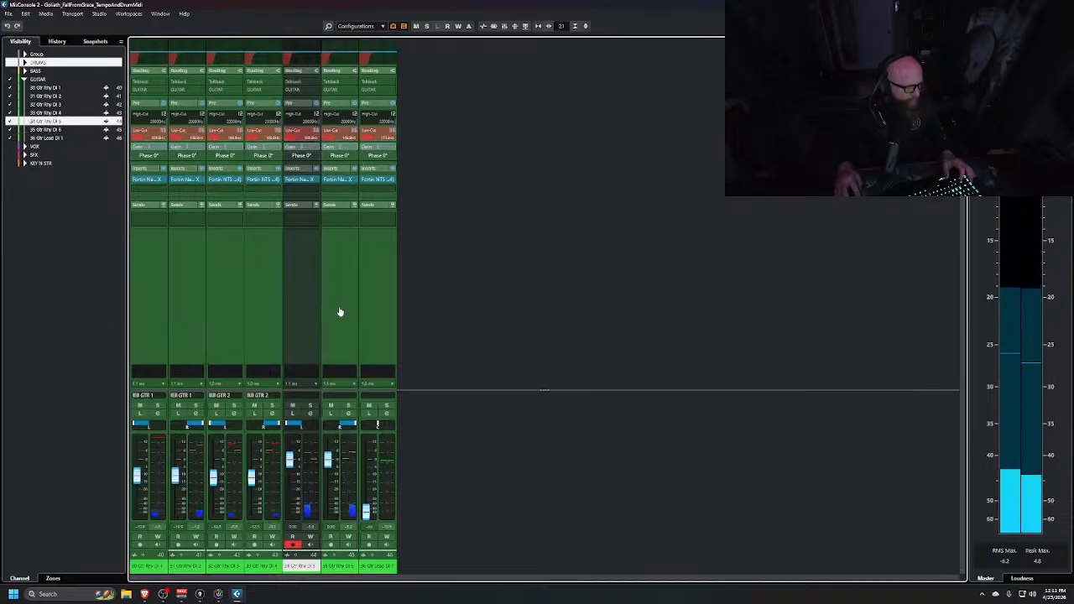
pyautogui.keyDown('shift'); pyautogui.click(340, 312); pyautogui.keyUp('shift')
pyautogui.rightClick(340, 311)
pyautogui.click(361, 315)
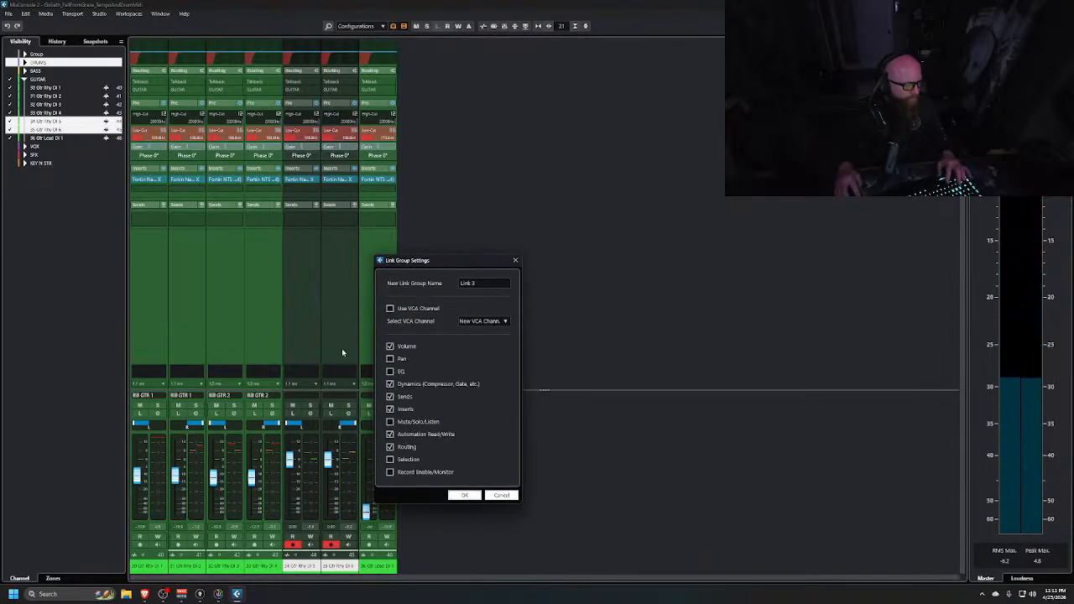
pyautogui.write('GTR 3')
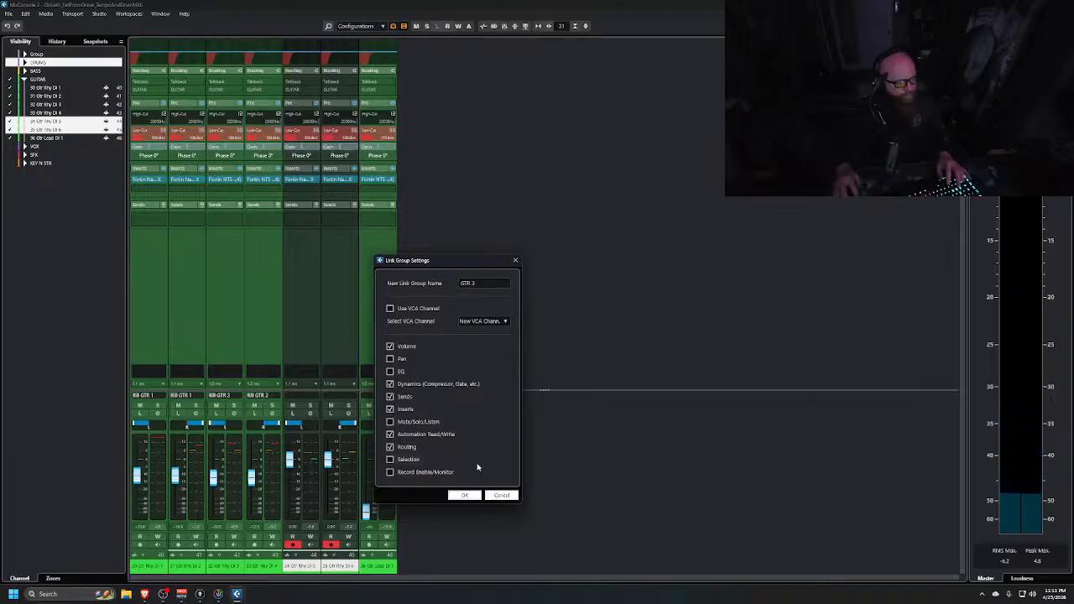
pyautogui.click(464, 495)
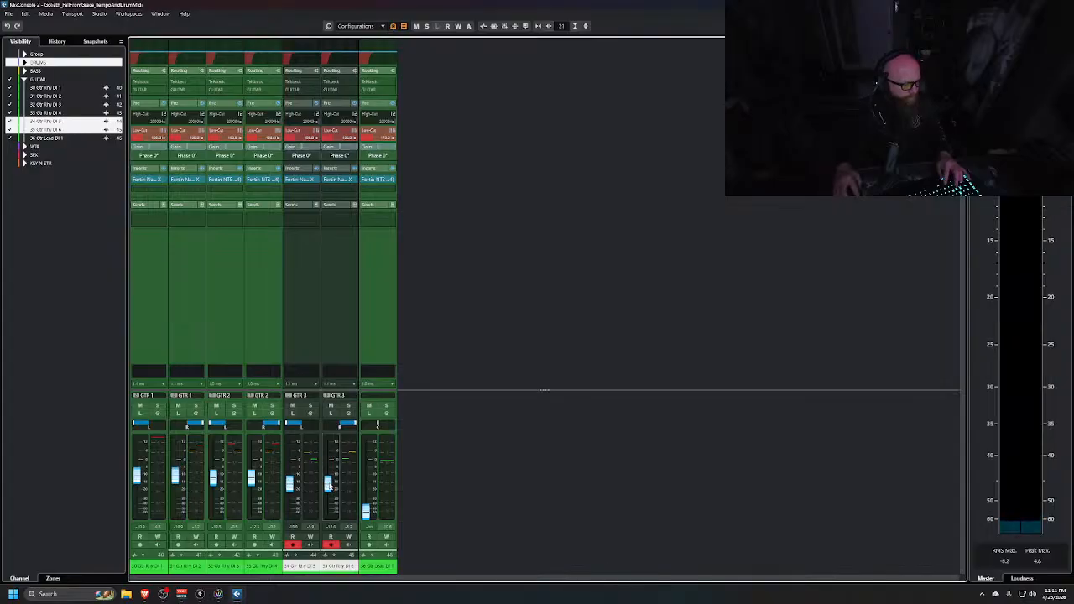
# Move the cycle range end back to around bar 42 in the project
pyautogui.moveTo(328, 485)
pyautogui.mouseDown()
pyautogui.moveTo(329, 467)
pyautogui.moveTo(329, 485)
pyautogui.mouseUp()
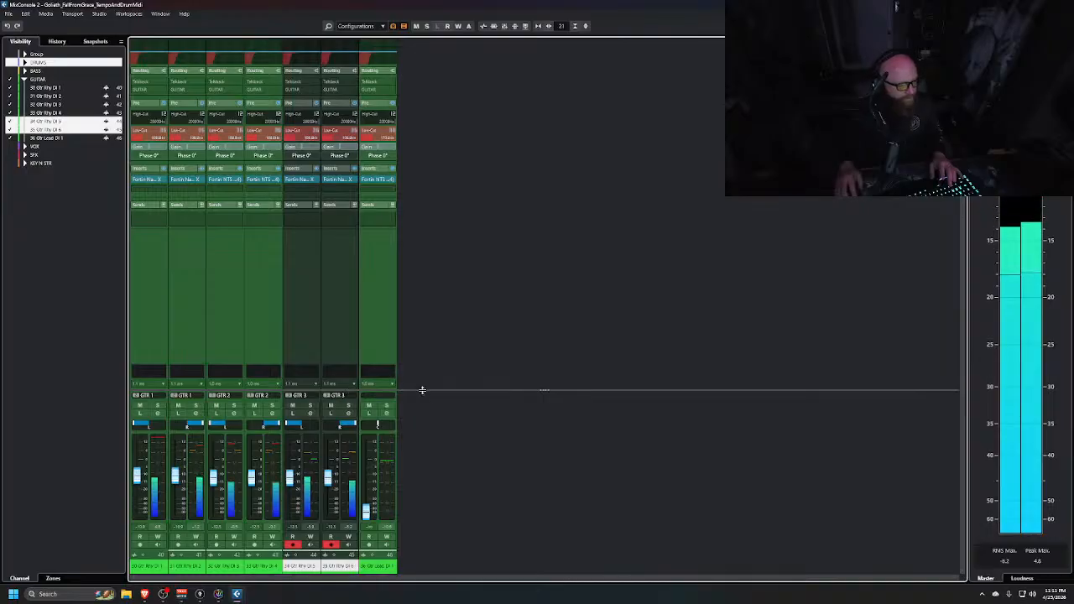
pyautogui.hotkey('alt', 'Tab')
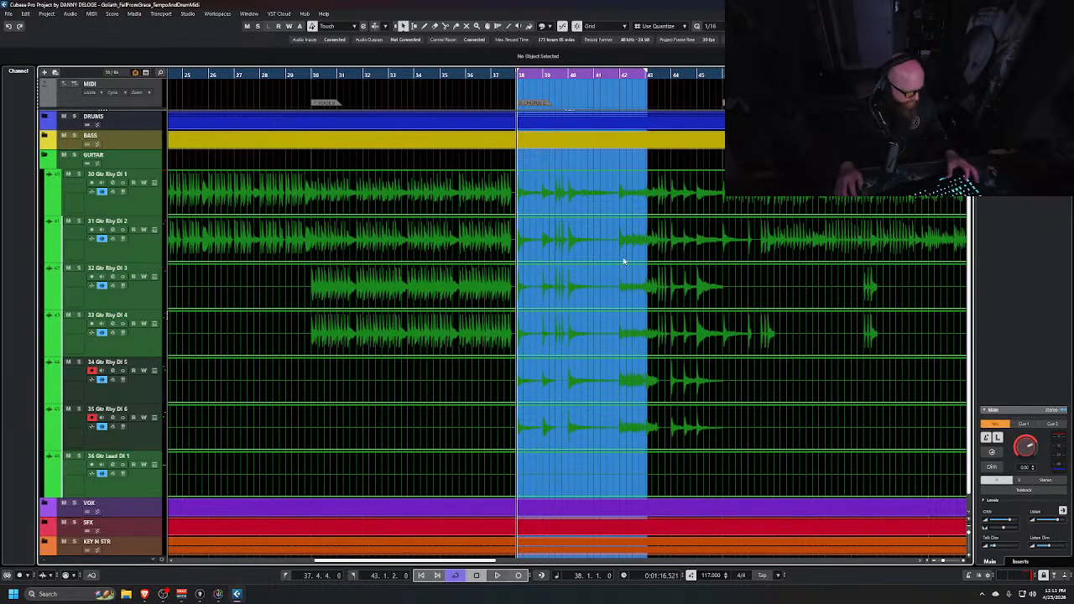
pyautogui.scroll(-5, 623, 261)
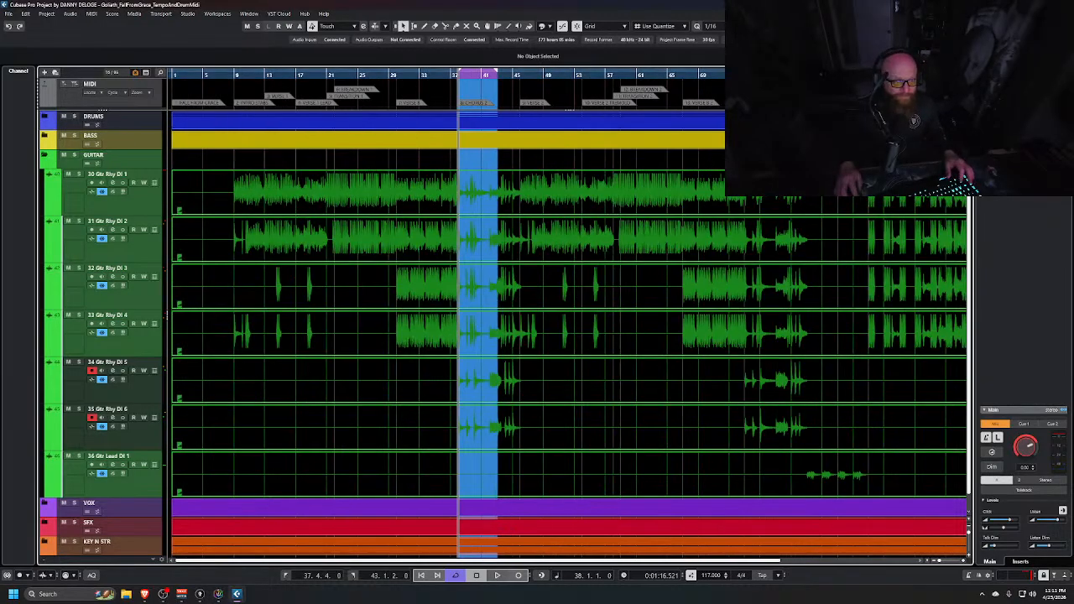
pyautogui.click(786, 75)
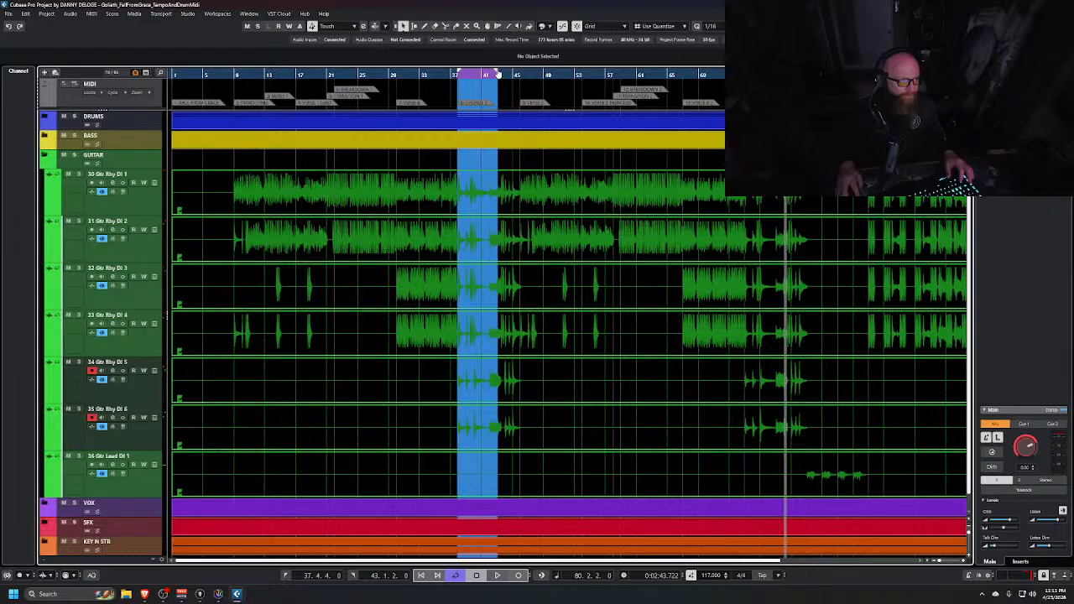
pyautogui.moveTo(471, 80); pyautogui.dragTo(494, 74)
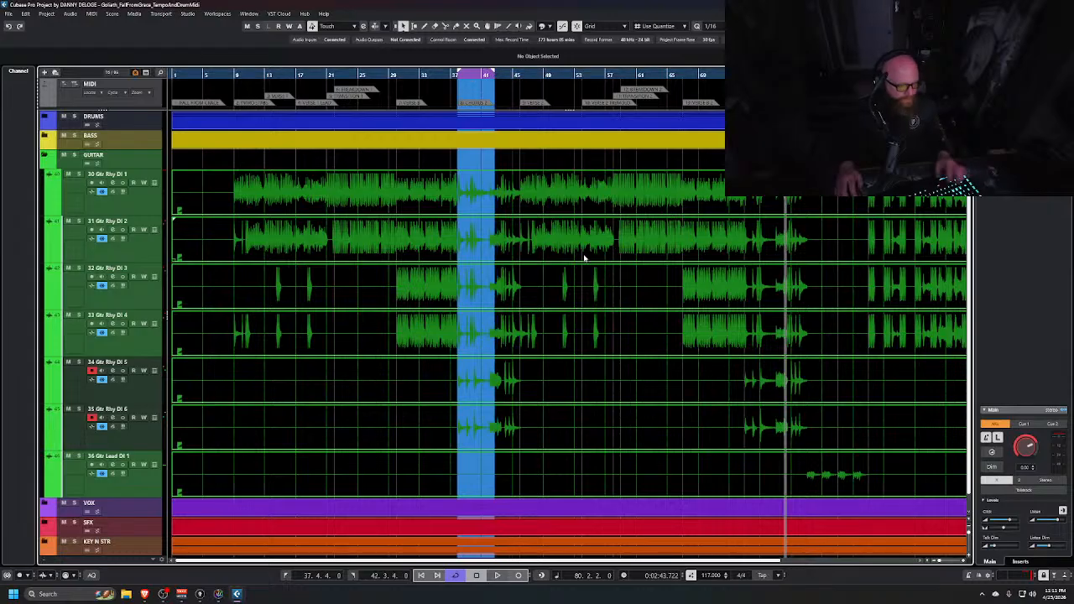
pyautogui.hotkey('alt', 'Tab')
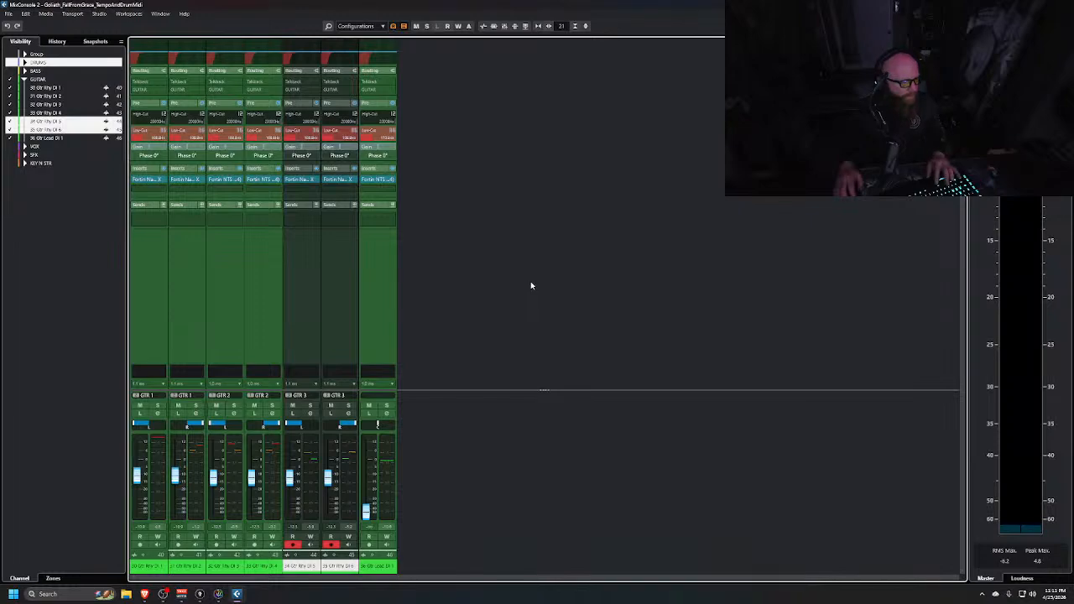
# Raise the Gtr Lead DI 1 fader and nudge the GTR 3 linked faders up slightly
pyautogui.moveTo(366, 511); pyautogui.dragTo(376, 478)
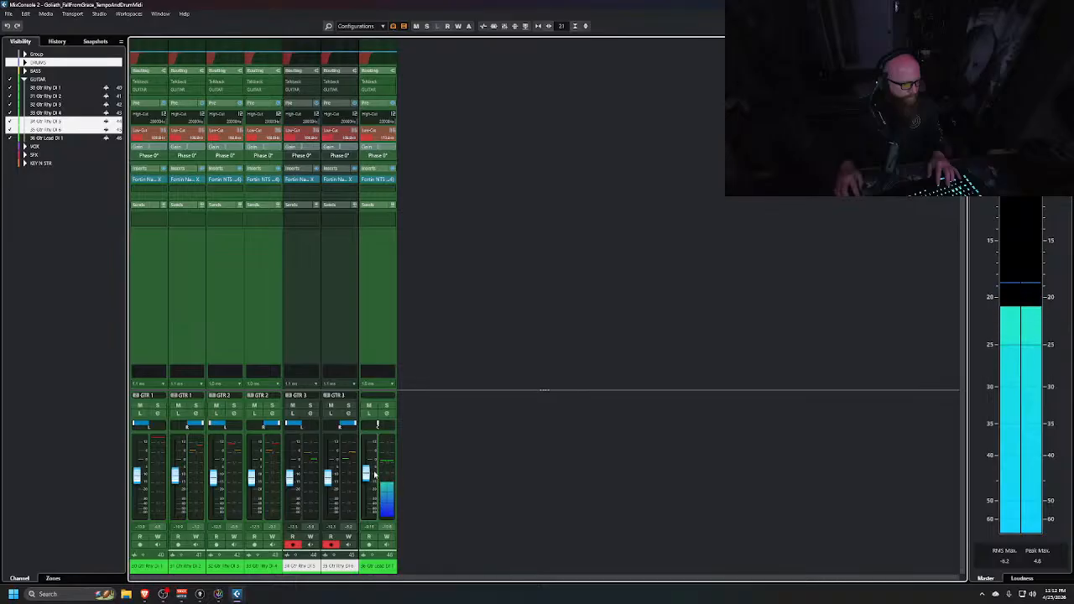
pyautogui.keyDown('shift'); pyautogui.click(154, 318); pyautogui.keyUp('shift')
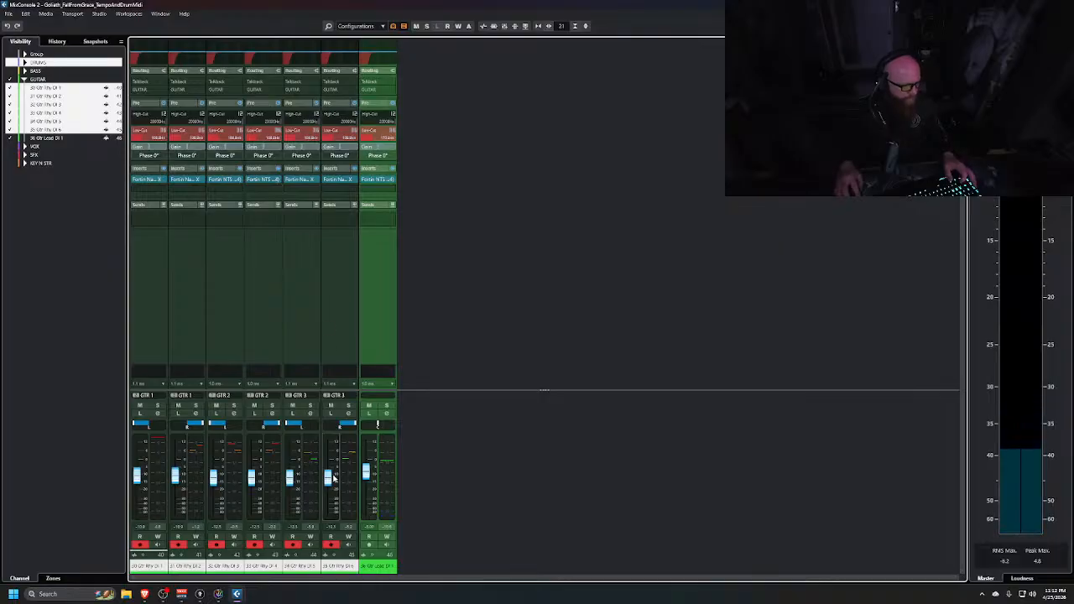
pyautogui.moveTo(333, 477); pyautogui.dragTo(329, 473)
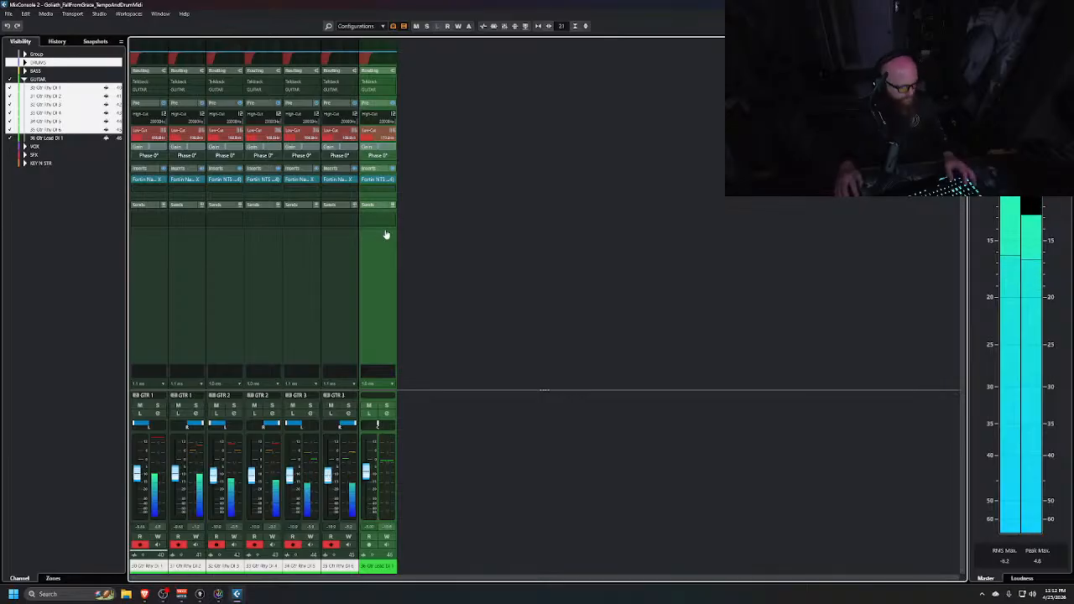
# Enable the low-cut filter on the GUITAR group channel in the main MixConsole
pyautogui.hotkey('alt', 'Tab')
pyautogui.hotkey('alt', 'Tab')
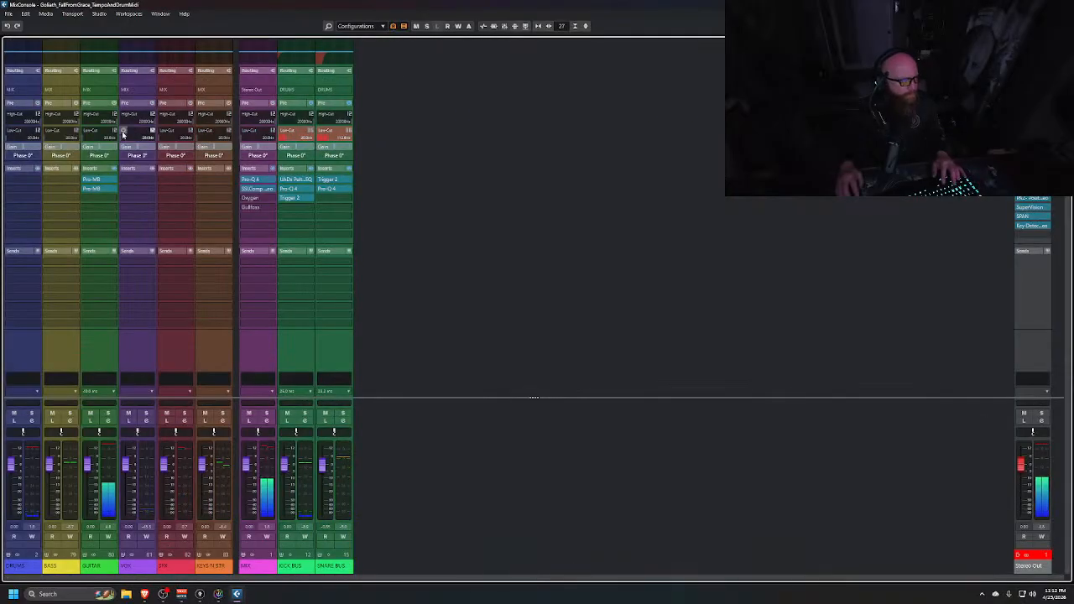
pyautogui.click(109, 61)
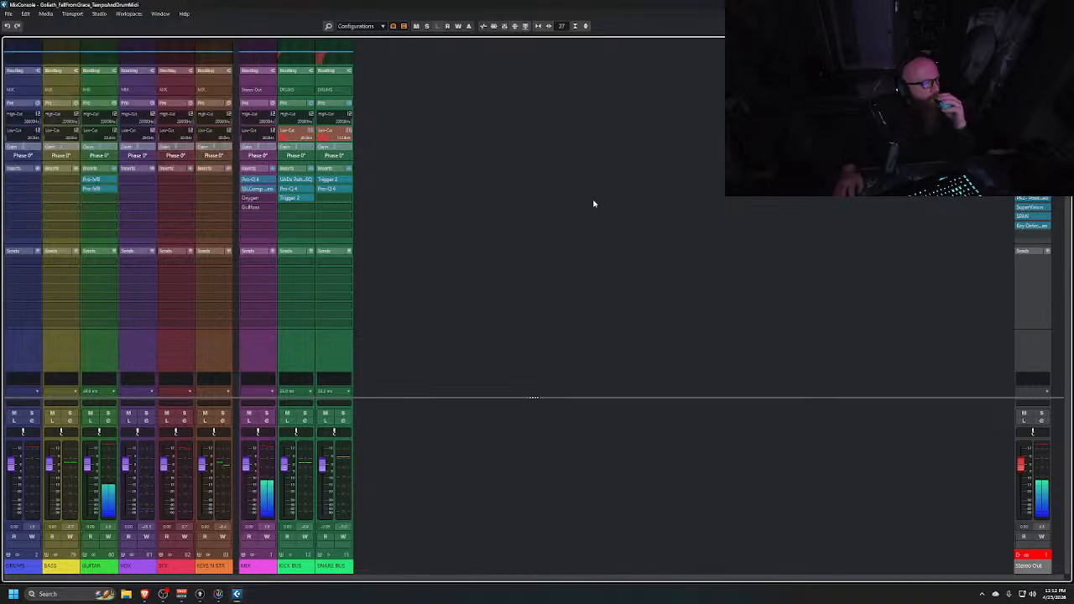
pyautogui.rightClick(114, 135)
pyautogui.click(117, 133)
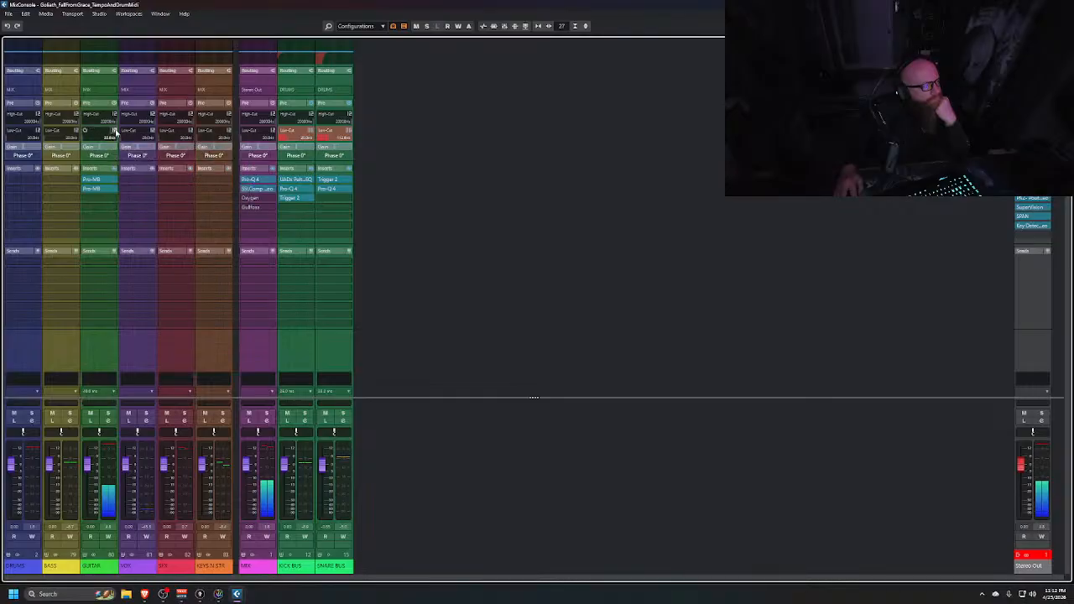
pyautogui.click(115, 132)
pyautogui.click(139, 162)
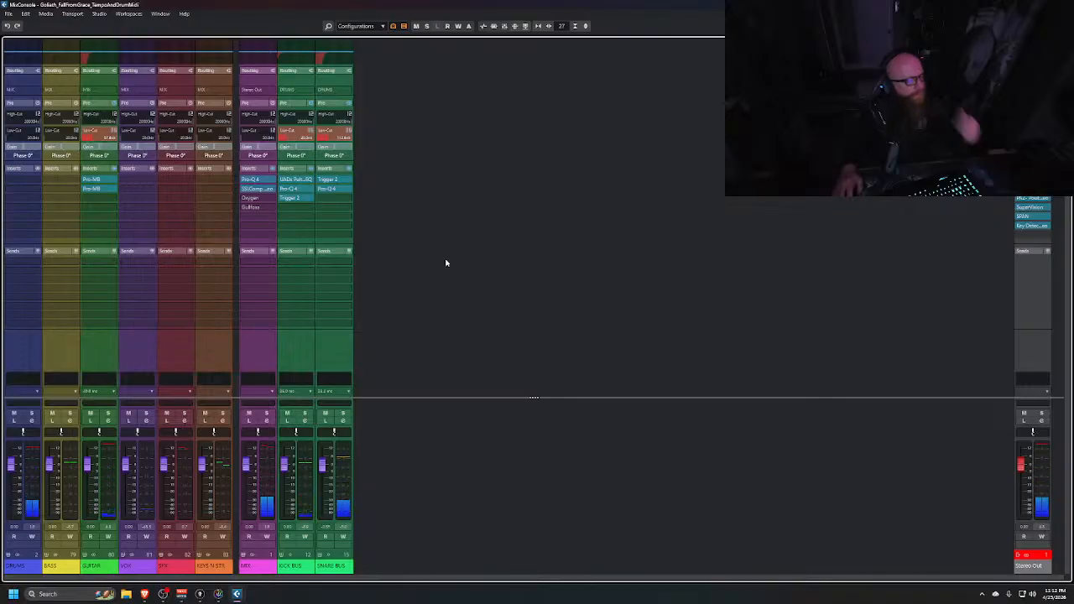
# Show only the Bass channel in the second MixConsole and raise its fader
pyautogui.hotkey('alt', 'Tab')
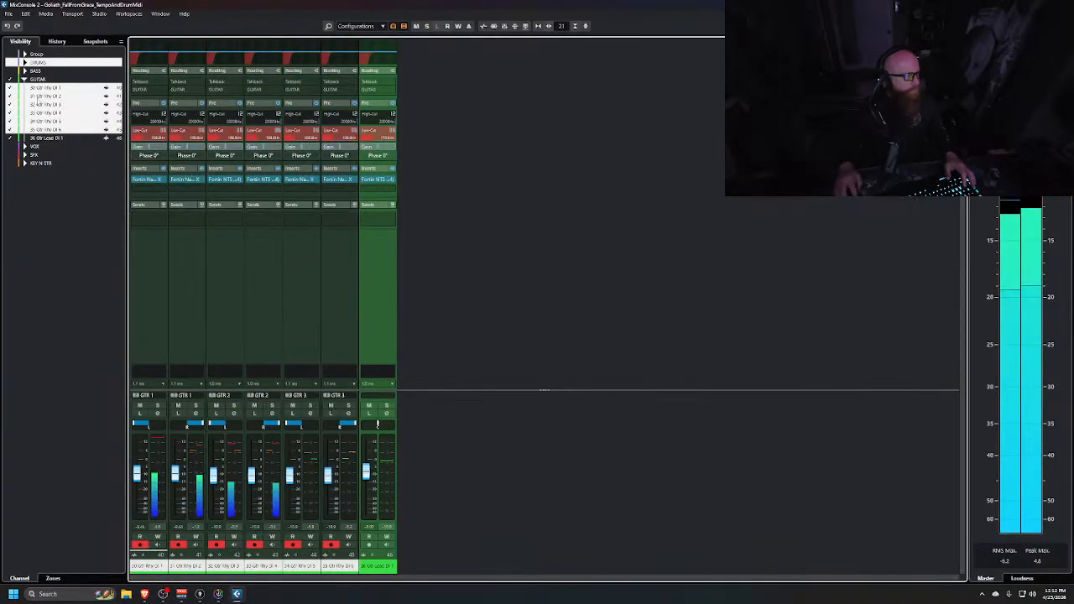
pyautogui.click(9, 80)
pyautogui.click(23, 80)
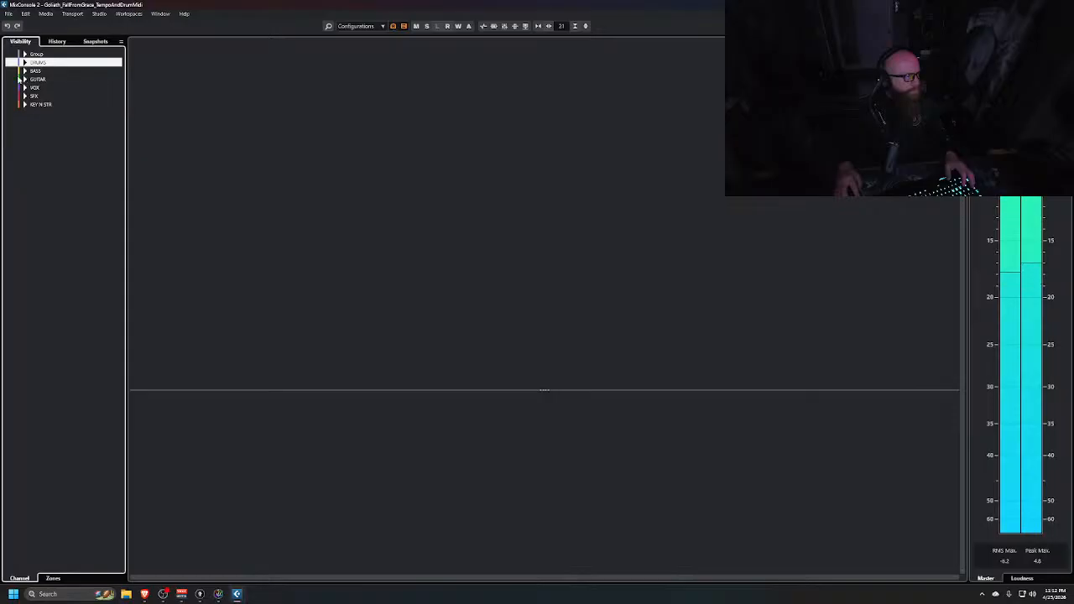
pyautogui.click(11, 72)
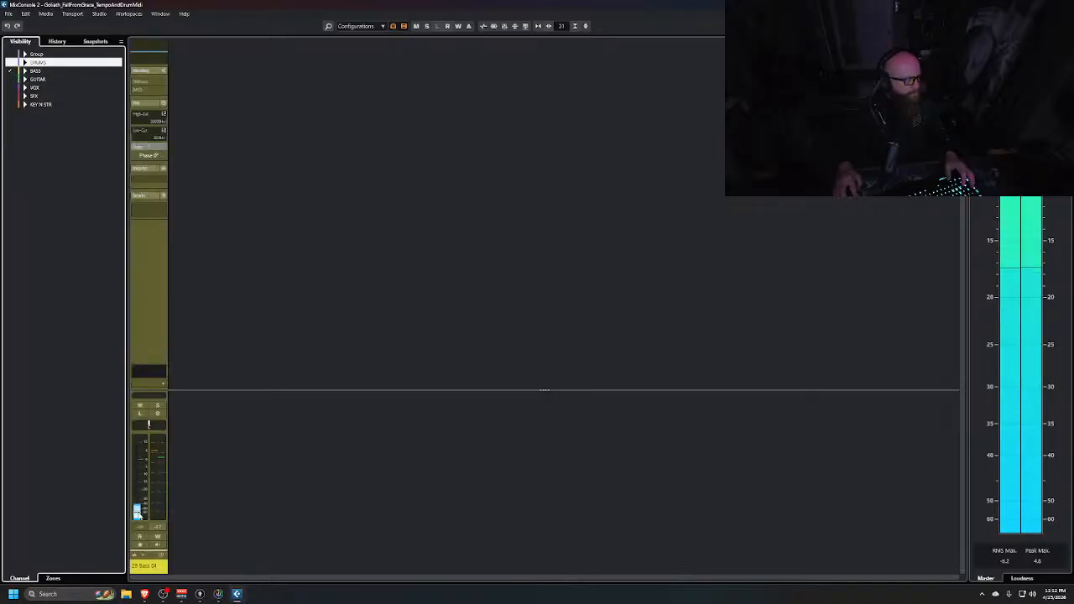
pyautogui.moveTo(136, 513); pyautogui.dragTo(136, 465)
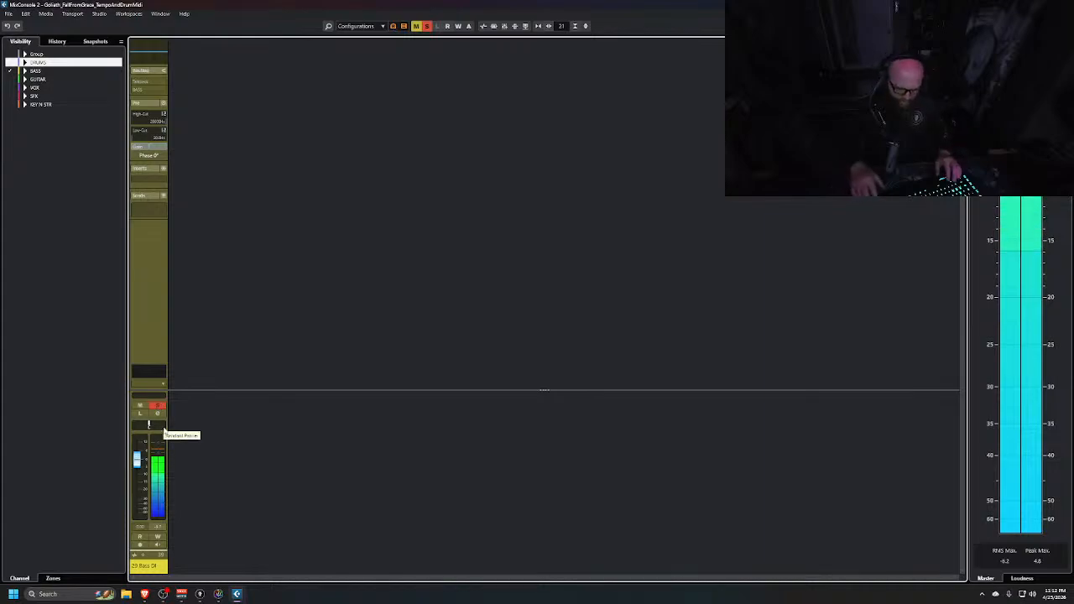
# Audition the Bass channel solo, then enable its low-cut filter
pyautogui.press('s')
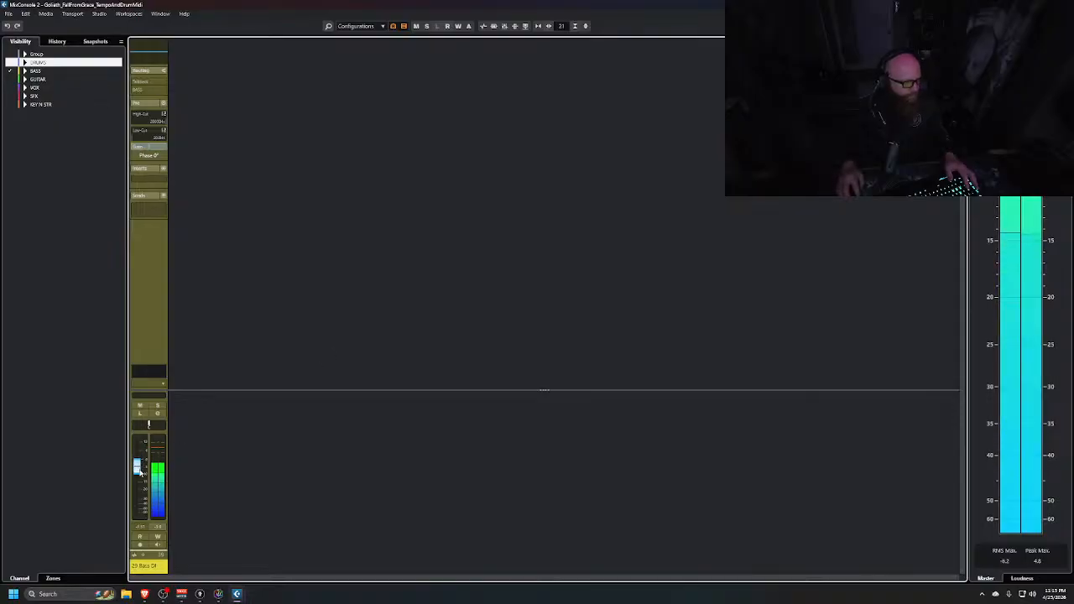
pyautogui.click(139, 406)
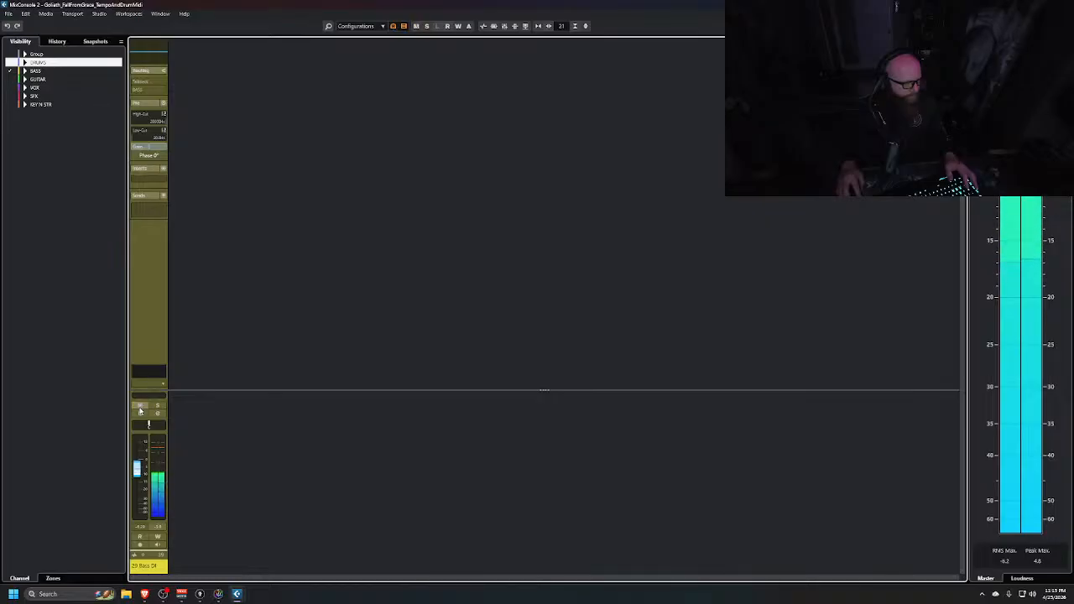
pyautogui.click(163, 131)
pyautogui.click(187, 168)
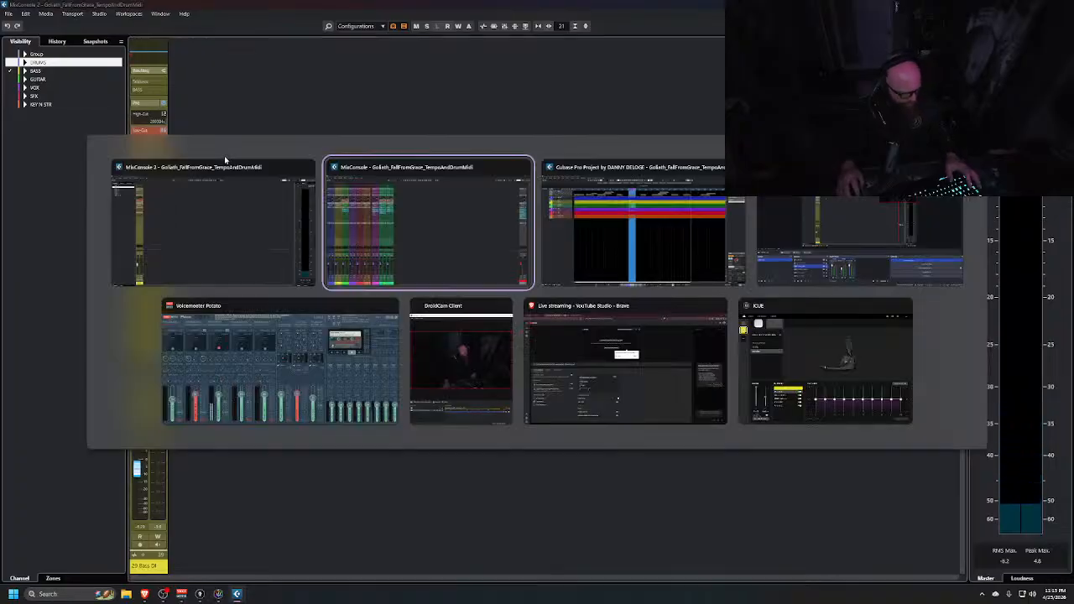
# Insert FabFilter Pro-MB on the BASS group channel's first insert slot
pyautogui.hotkey('alt', 'Tab')
pyautogui.click(332, 249)
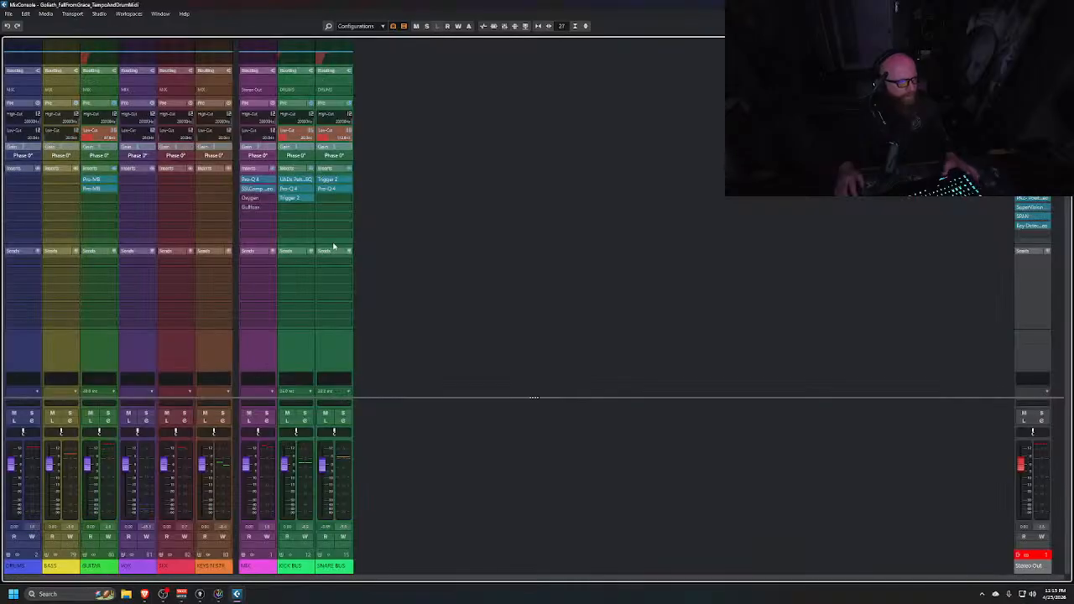
pyautogui.click(76, 180)
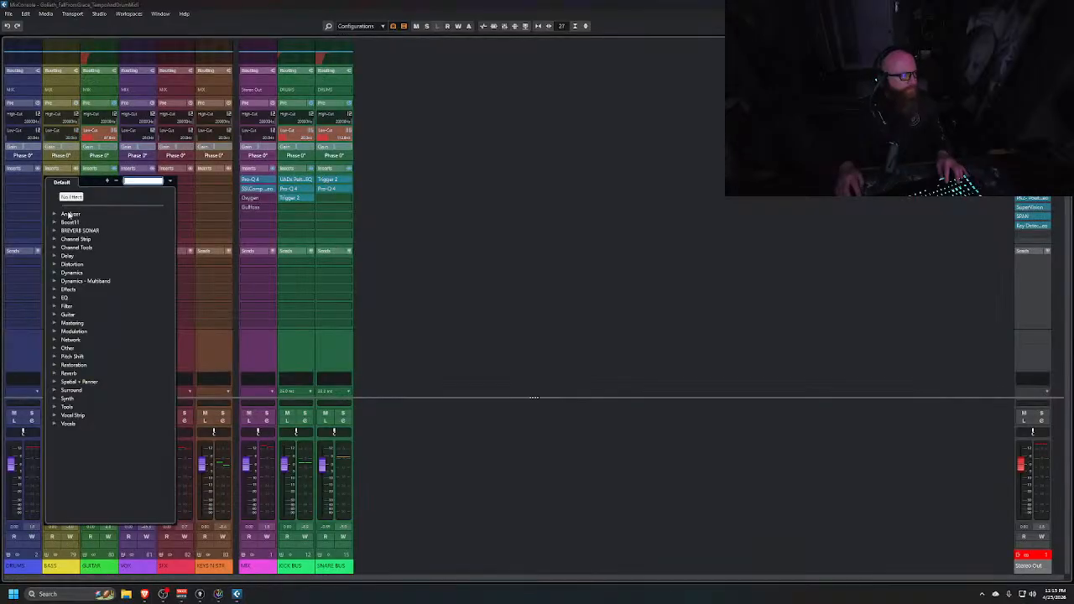
pyautogui.click(54, 273)
pyautogui.scroll(-1, 84, 460)
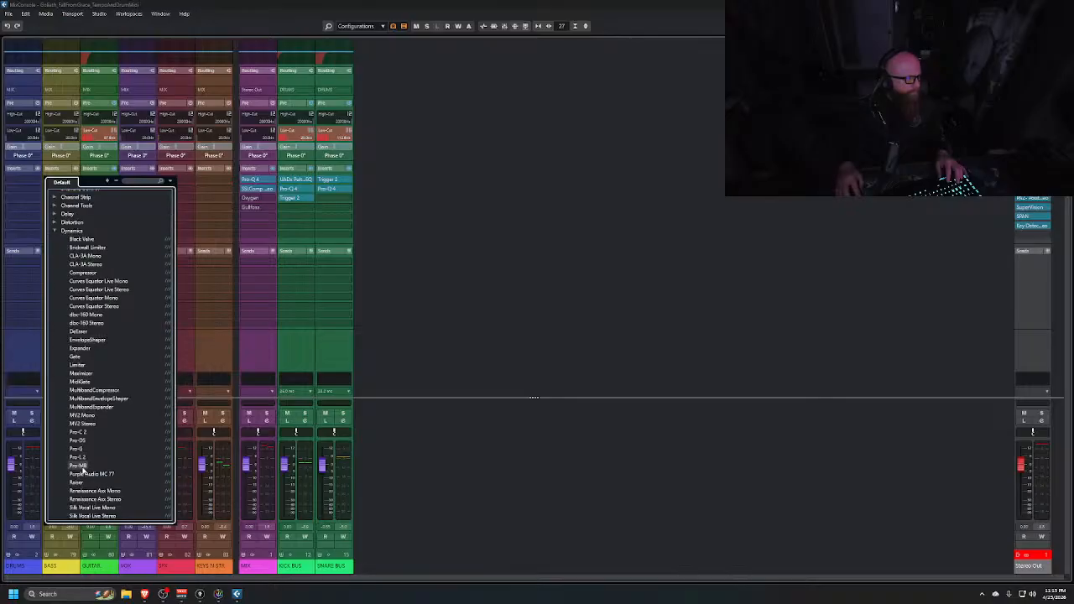
pyautogui.click(78, 466)
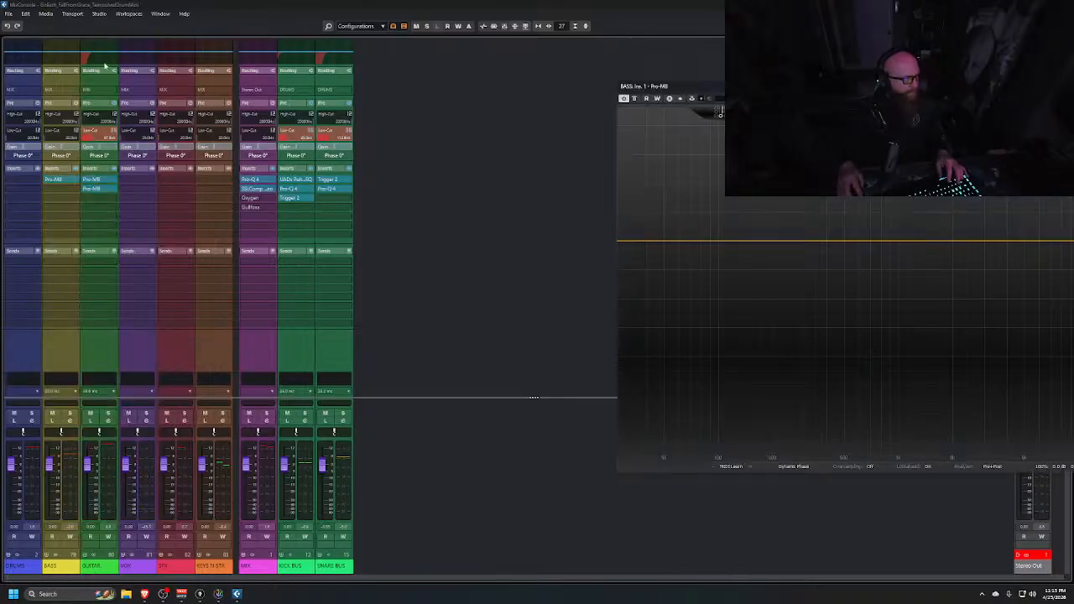
# Audition playback and create a low-frequency compression band below about 80 Hz in Pro-MB
pyautogui.click(22, 59)
pyautogui.press('space')
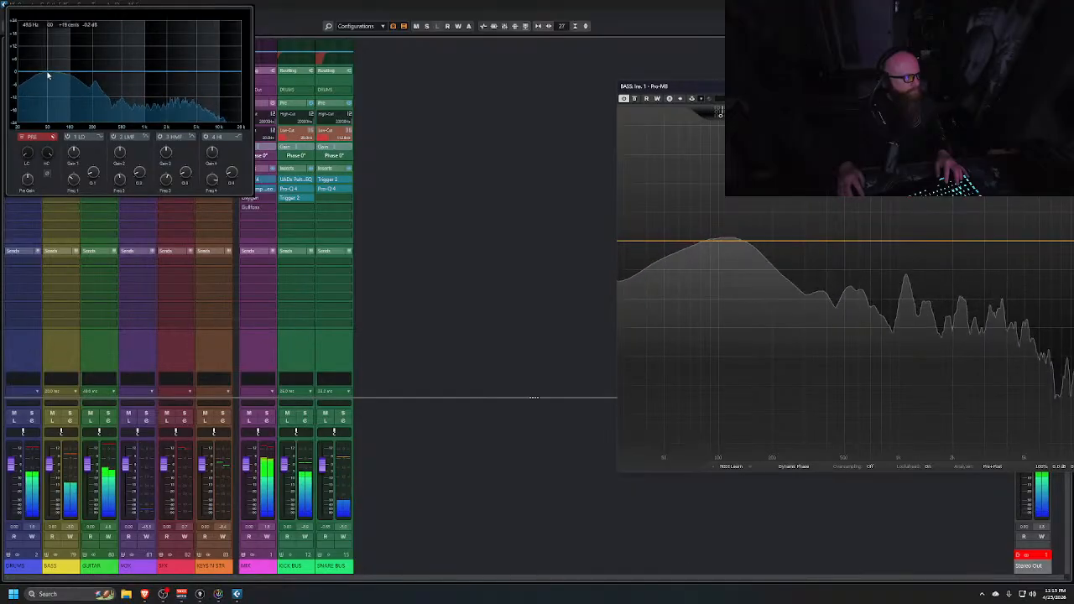
pyautogui.press('space')
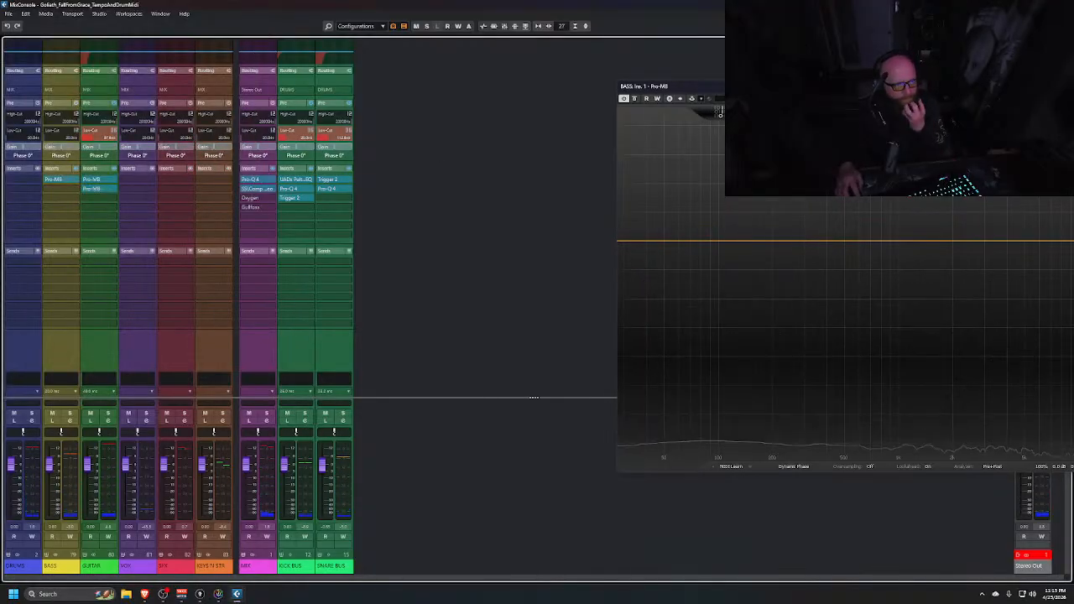
pyautogui.moveTo(807, 86)
pyautogui.mouseDown()
pyautogui.moveTo(583, 99)
pyautogui.moveTo(578, 53)
pyautogui.mouseUp()
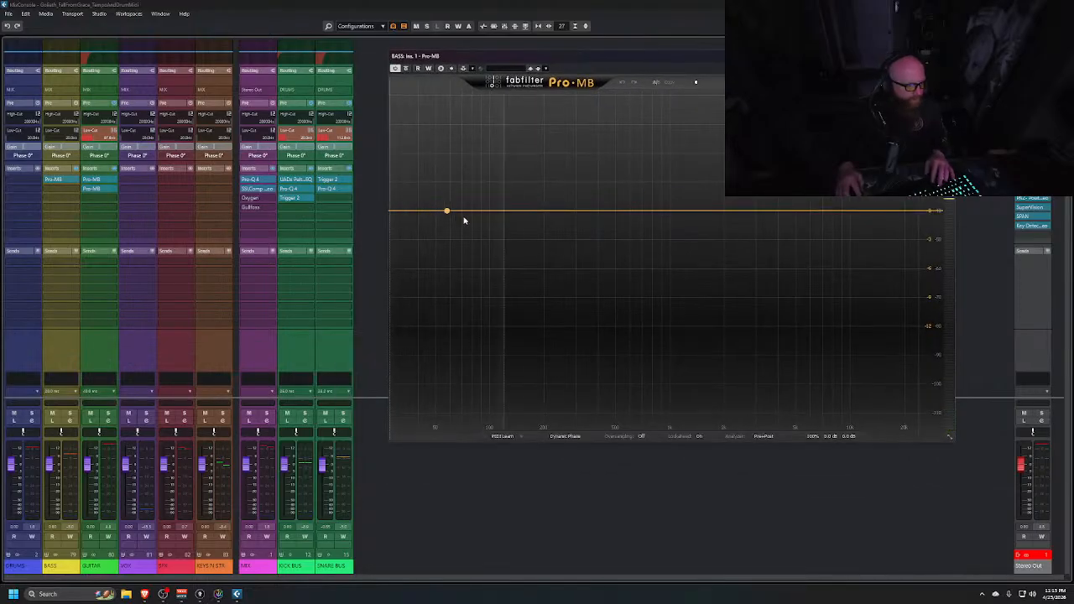
pyautogui.click(447, 211)
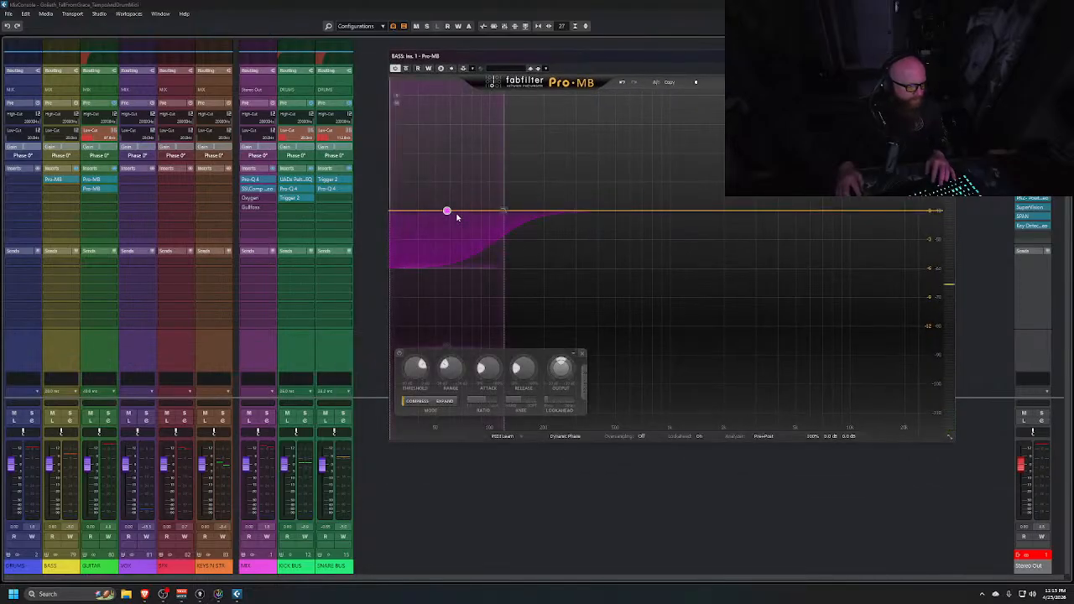
pyautogui.moveTo(503, 212)
pyautogui.mouseDown()
pyautogui.moveTo(489, 216)
pyautogui.moveTo(553, 216)
pyautogui.moveTo(493, 217)
pyautogui.mouseUp()
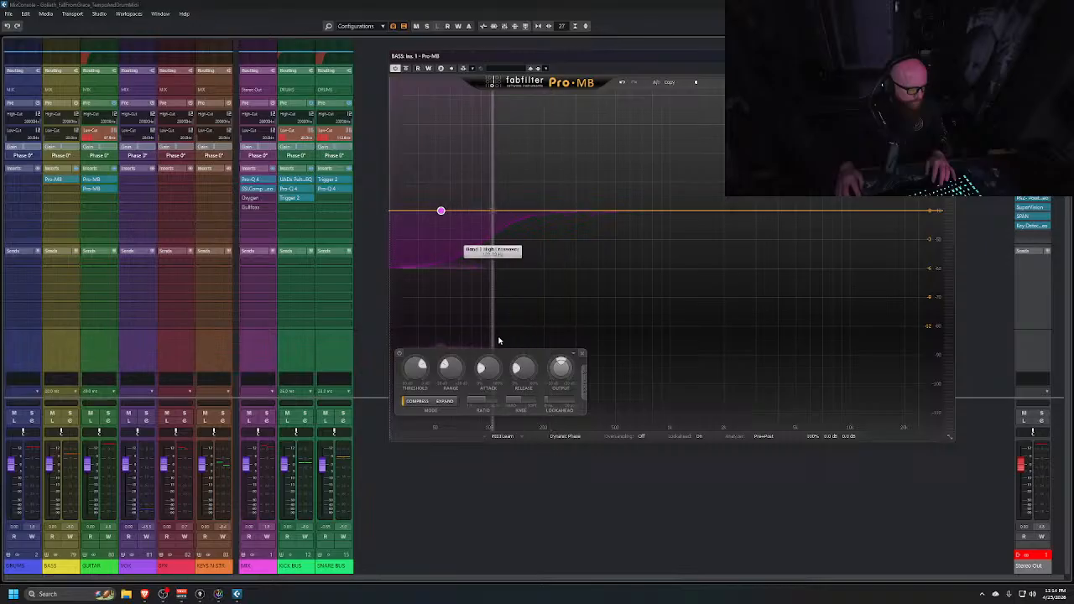
pyautogui.click(583, 354)
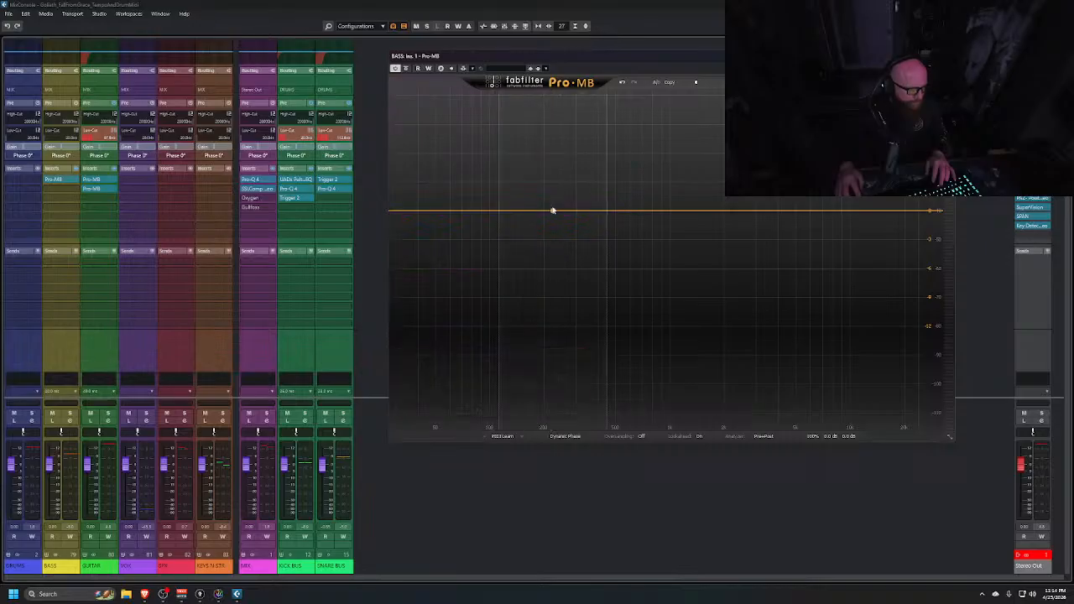
pyautogui.click(543, 210)
pyautogui.moveTo(491, 195); pyautogui.dragTo(390, 204)
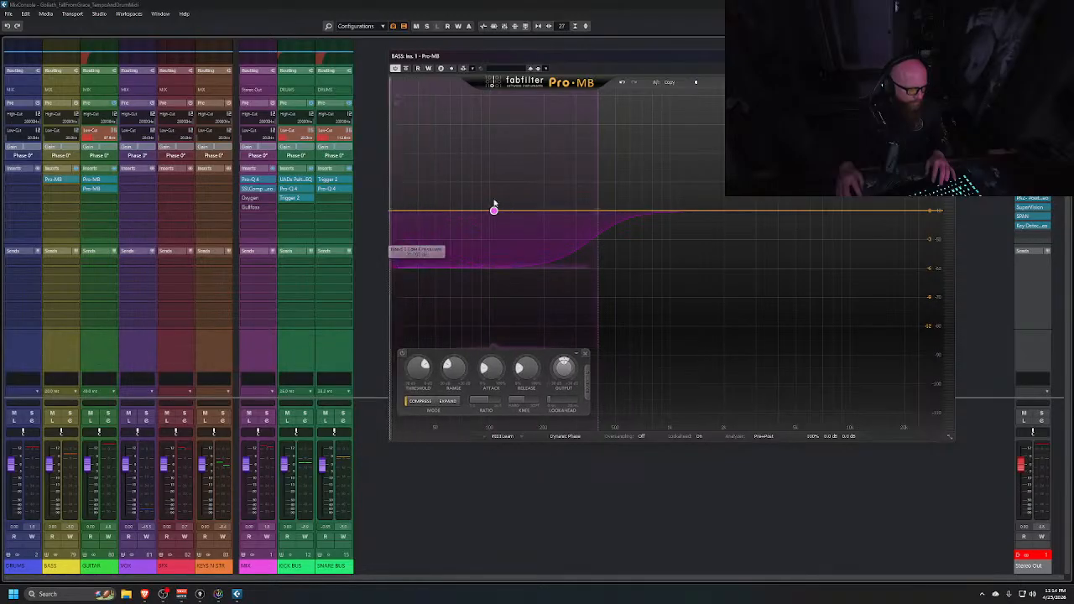
pyautogui.moveTo(596, 211); pyautogui.dragTo(473, 211)
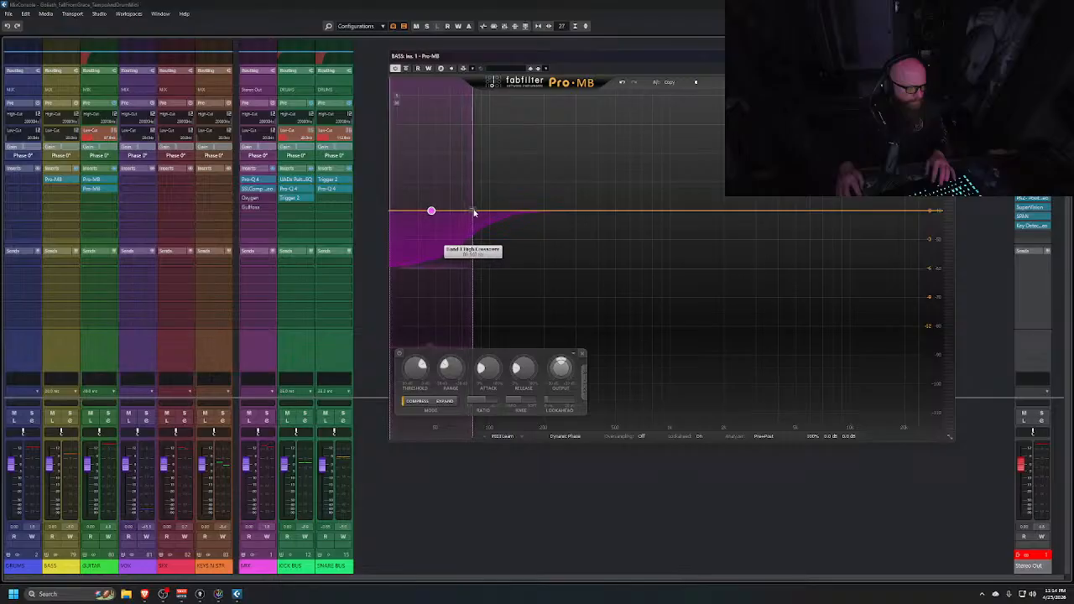
# Add the 1 KDIn kick track as the side-chain input source in Pro-MB
pyautogui.click(581, 391)
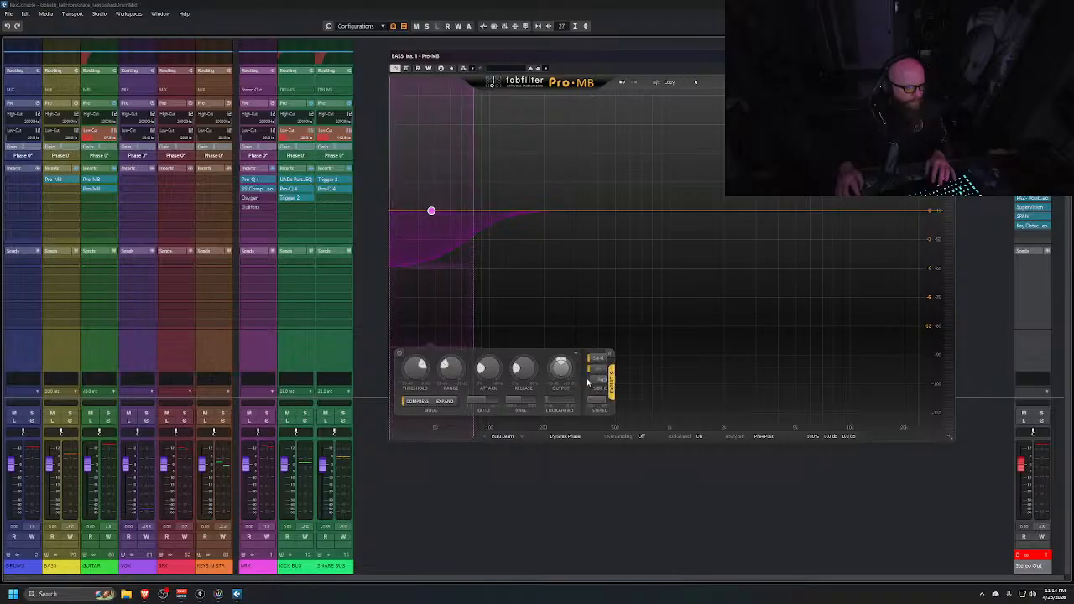
pyautogui.click(463, 69)
pyautogui.click(571, 159)
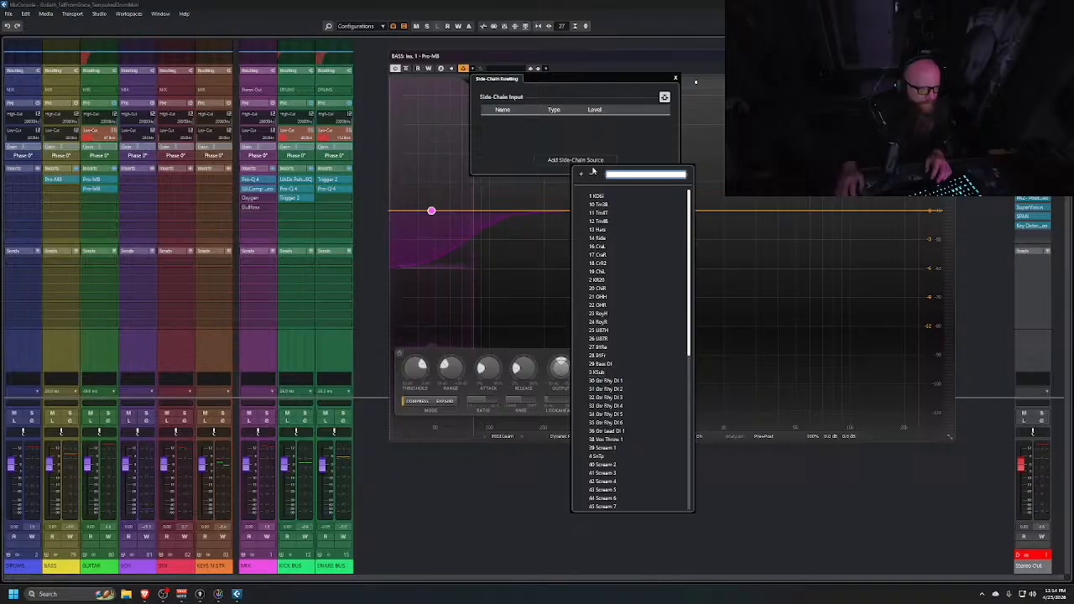
pyautogui.click(597, 196)
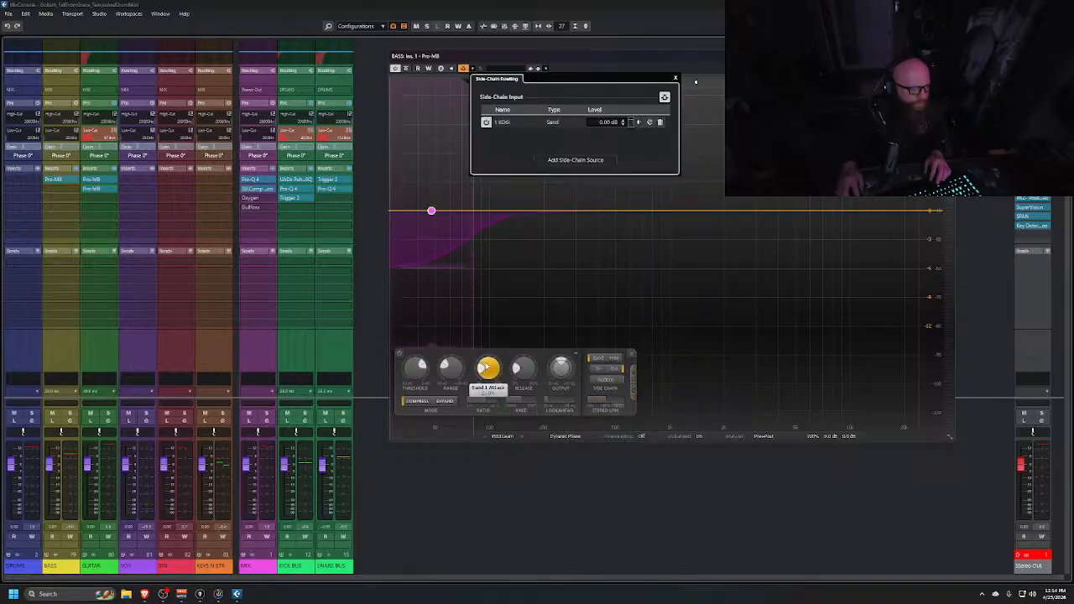
# Lower the low band's threshold, audition playback and close the Pro-MB window
pyautogui.moveTo(490, 373); pyautogui.dragTo(528, 441)
pyautogui.press('space')
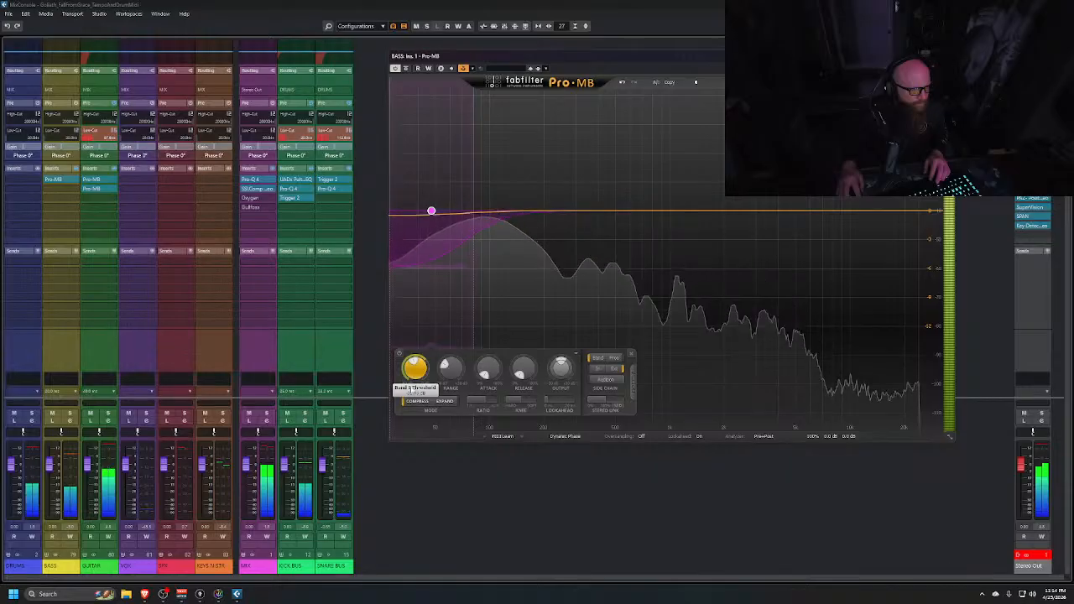
pyautogui.press('space')
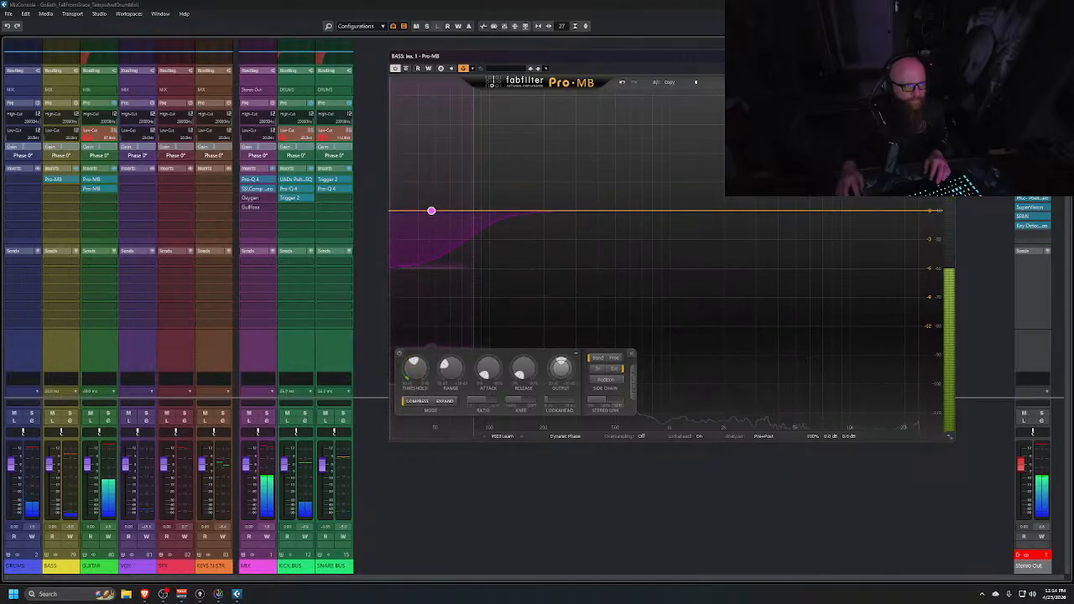
pyautogui.click(947, 56)
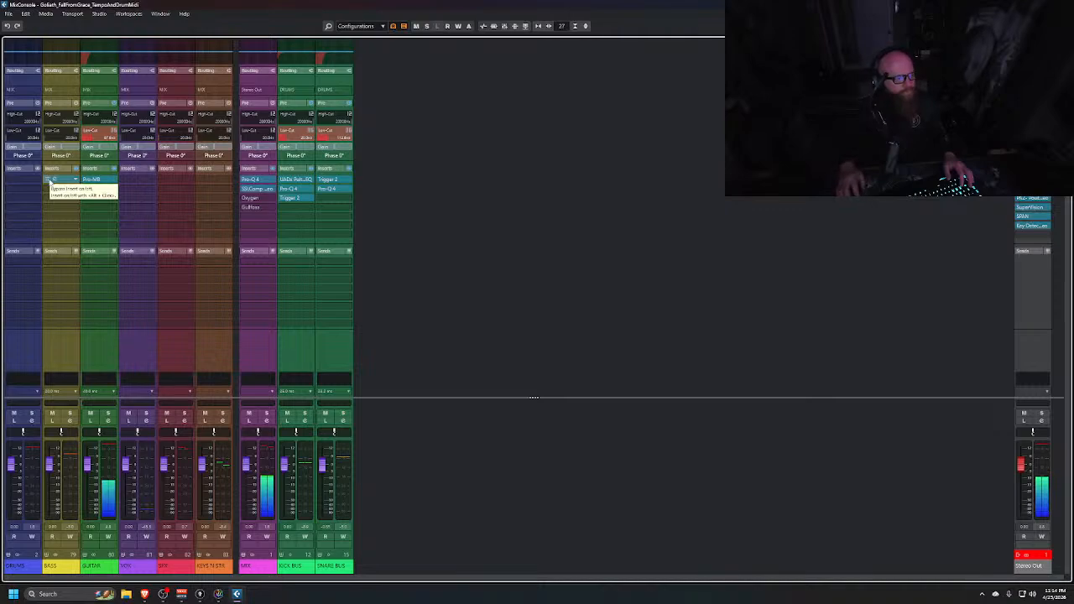
pyautogui.click(350, 171)
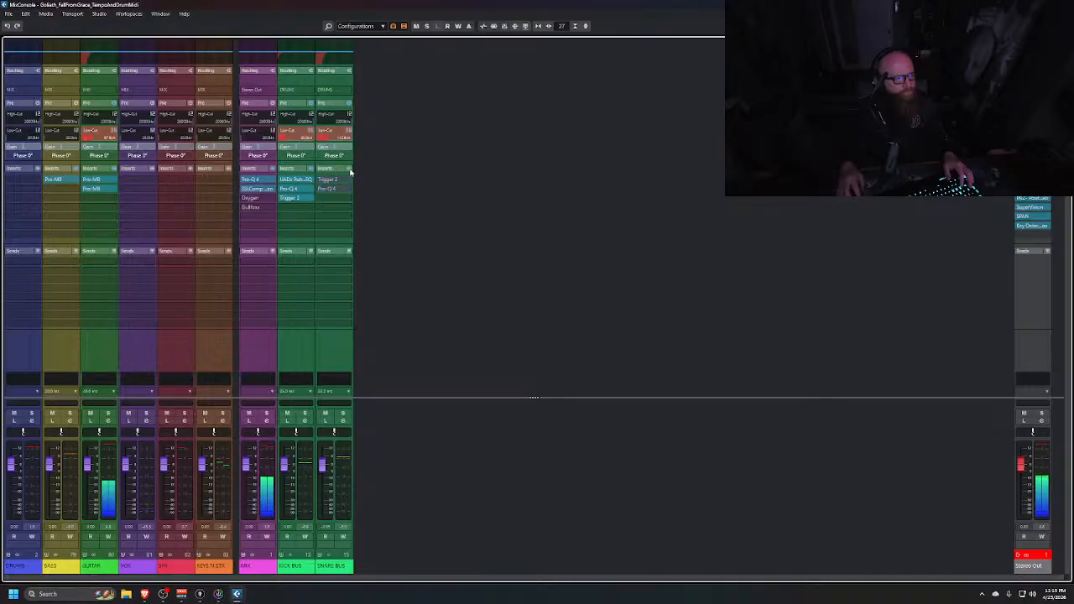
pyautogui.click(349, 171)
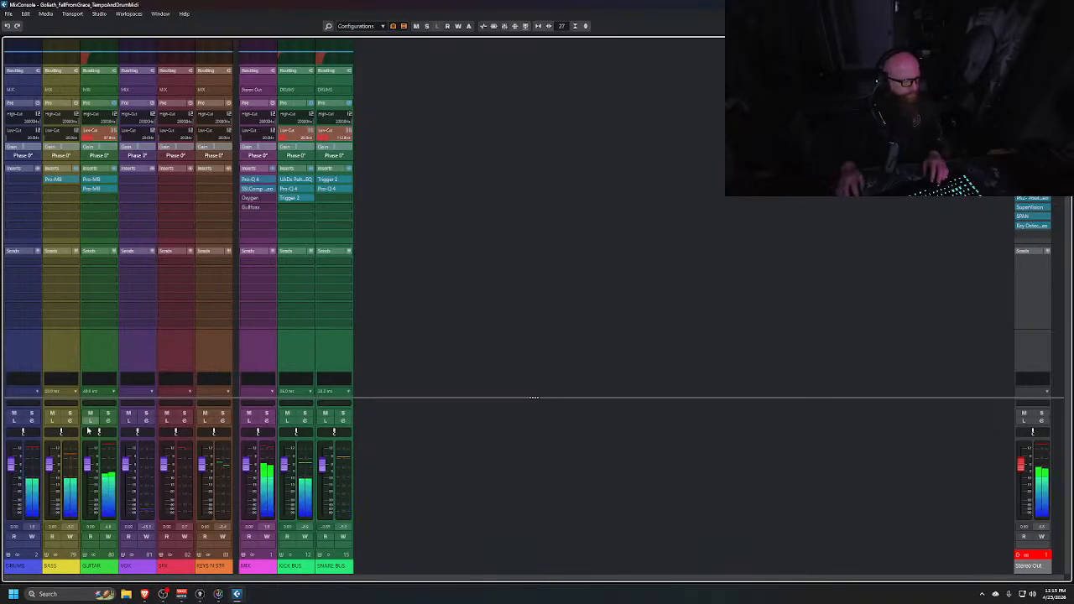
# Expand the VOX folder in the project window and move the playhead to bar 17
pyautogui.hotkey('alt', 'Tab')
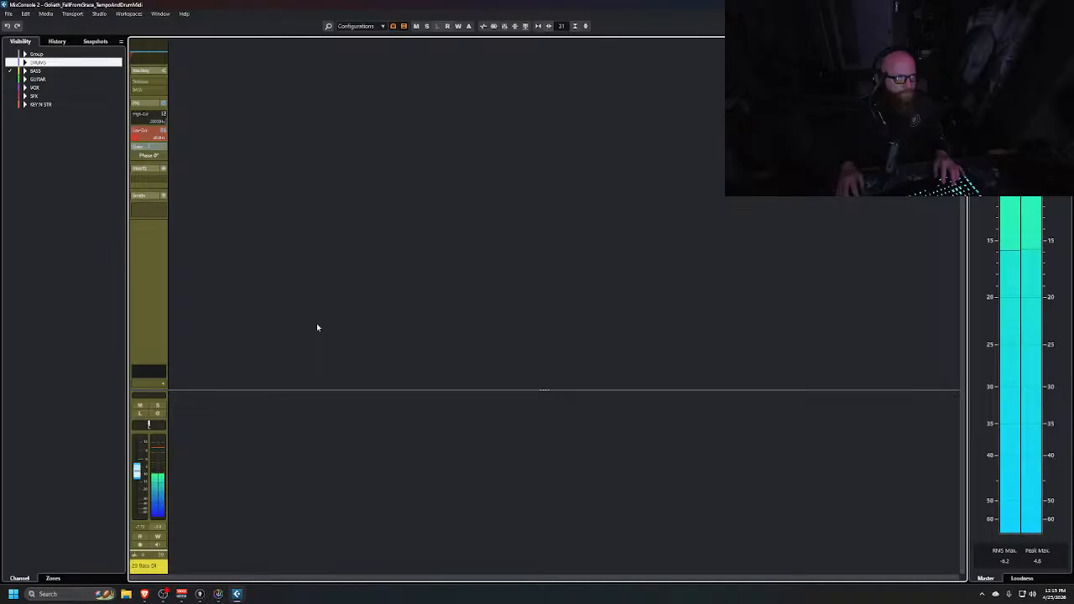
pyautogui.hotkey('alt', 'Tab')
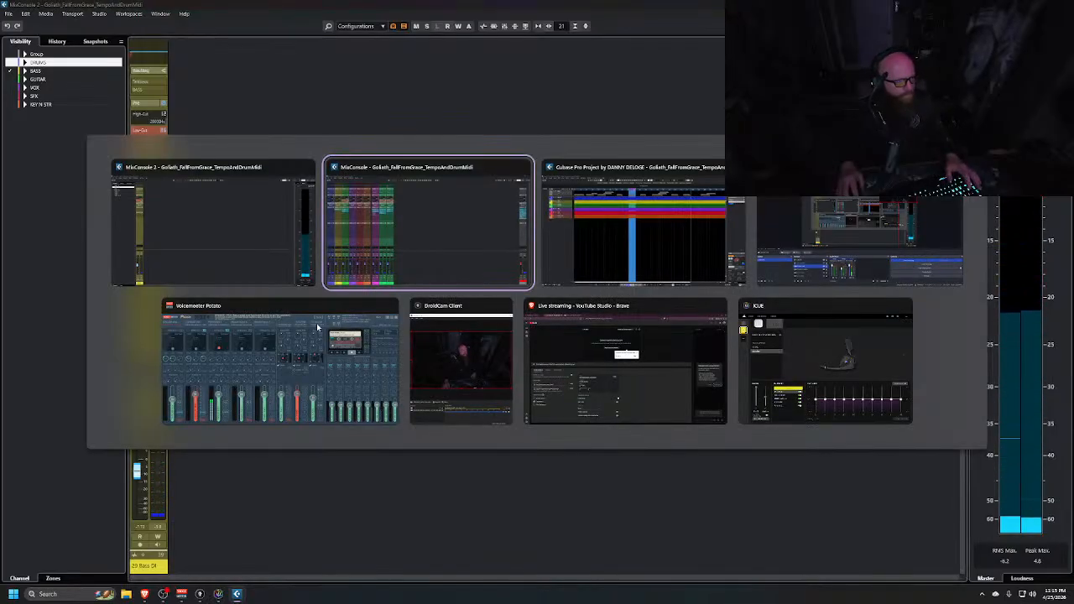
pyautogui.hotkey('alt', 'Tab')
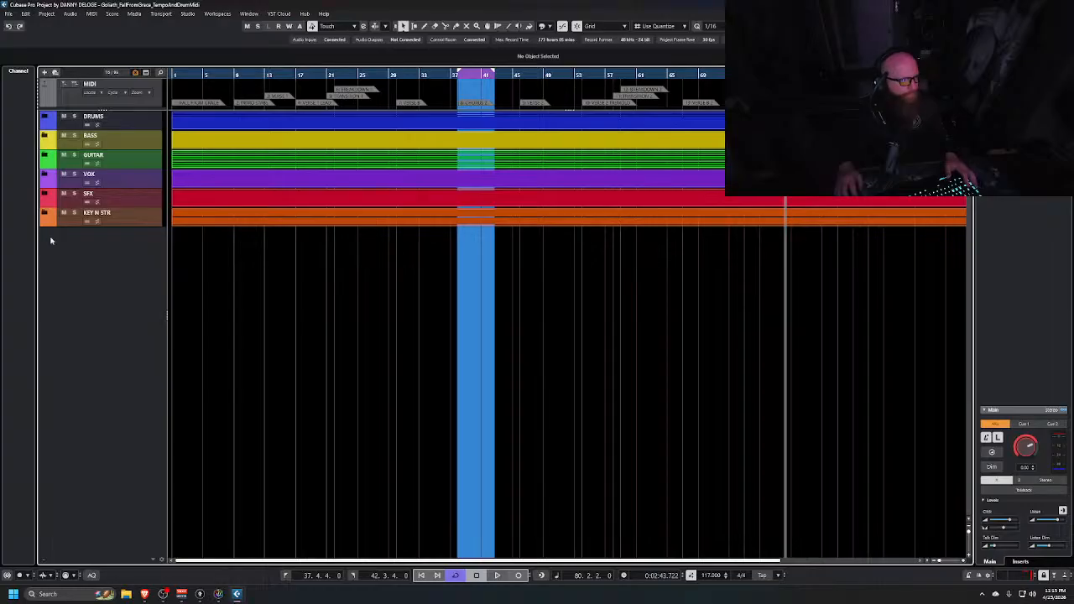
pyautogui.click(43, 175)
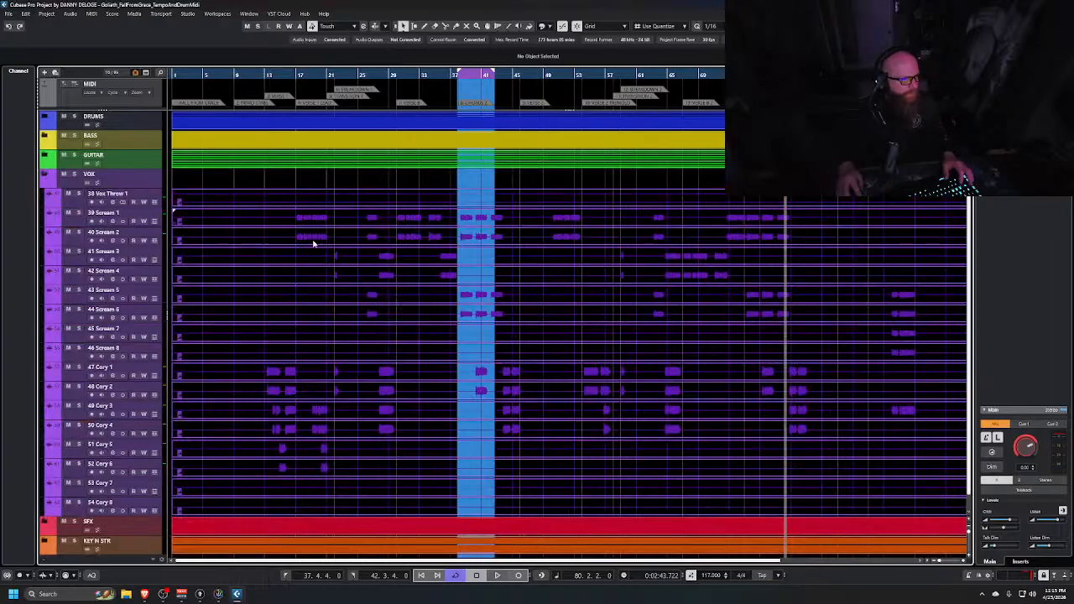
pyautogui.click(295, 75)
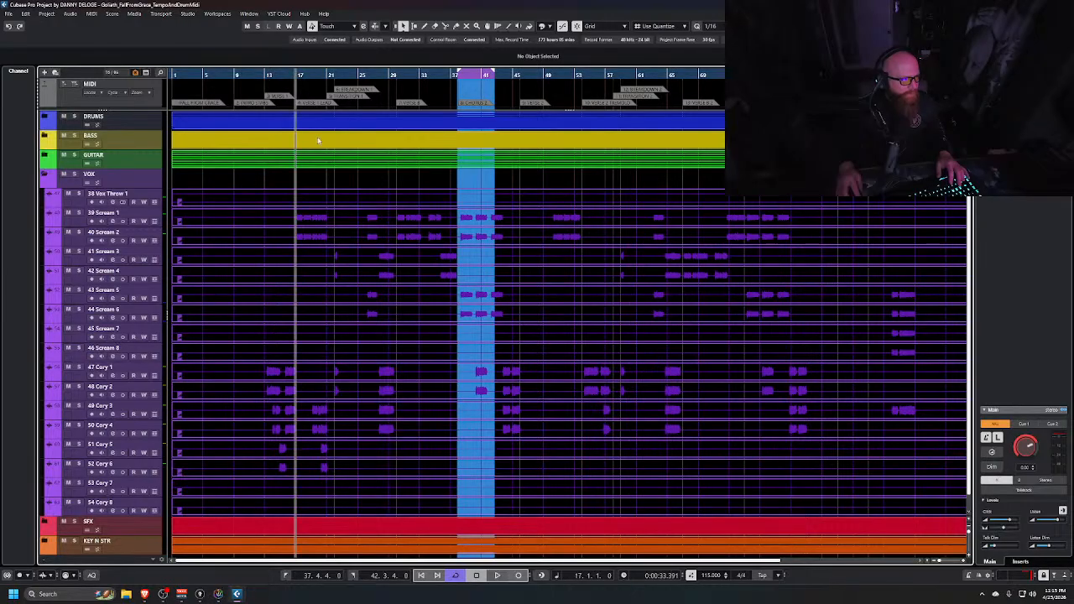
# Show only the VOX channels in the second MixConsole and select them all
pyautogui.hotkey('alt', 'Tab')
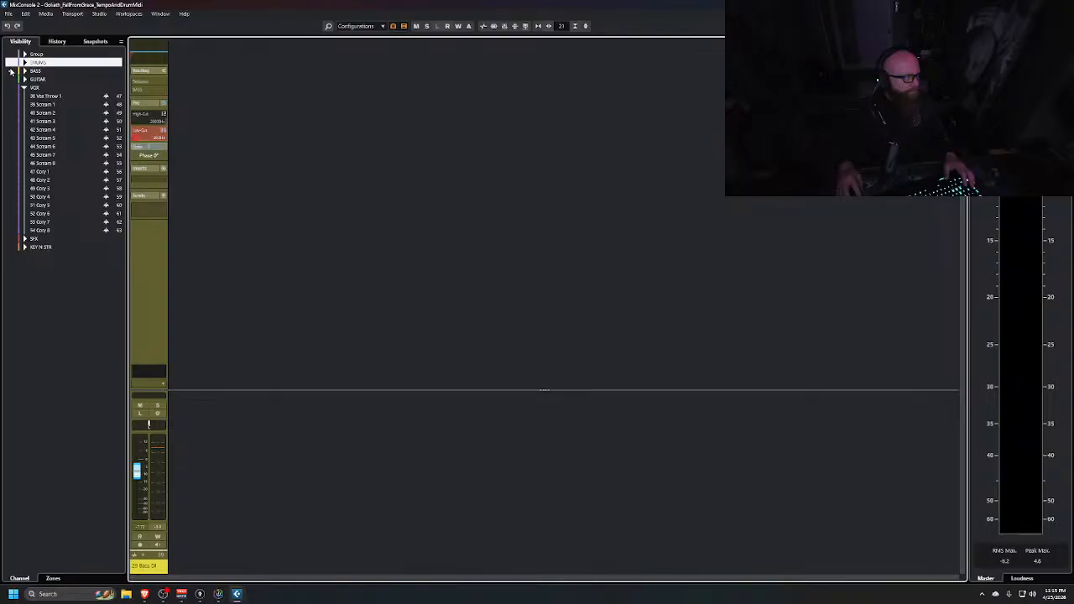
pyautogui.click(10, 71)
pyautogui.click(11, 88)
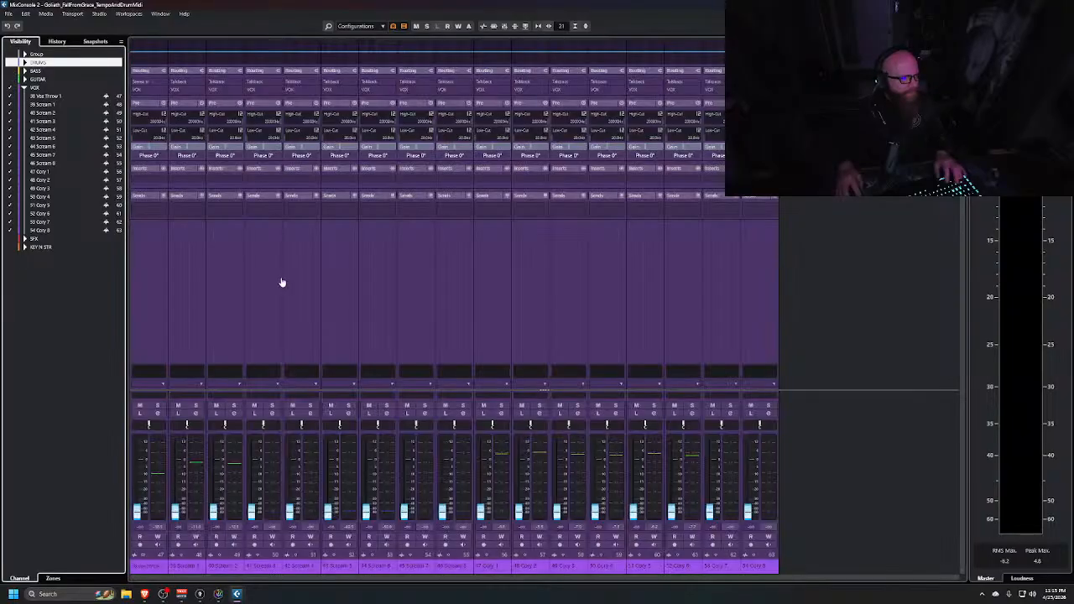
pyautogui.click(156, 302)
pyautogui.keyDown('shift'); pyautogui.click(750, 283); pyautogui.keyUp('shift')
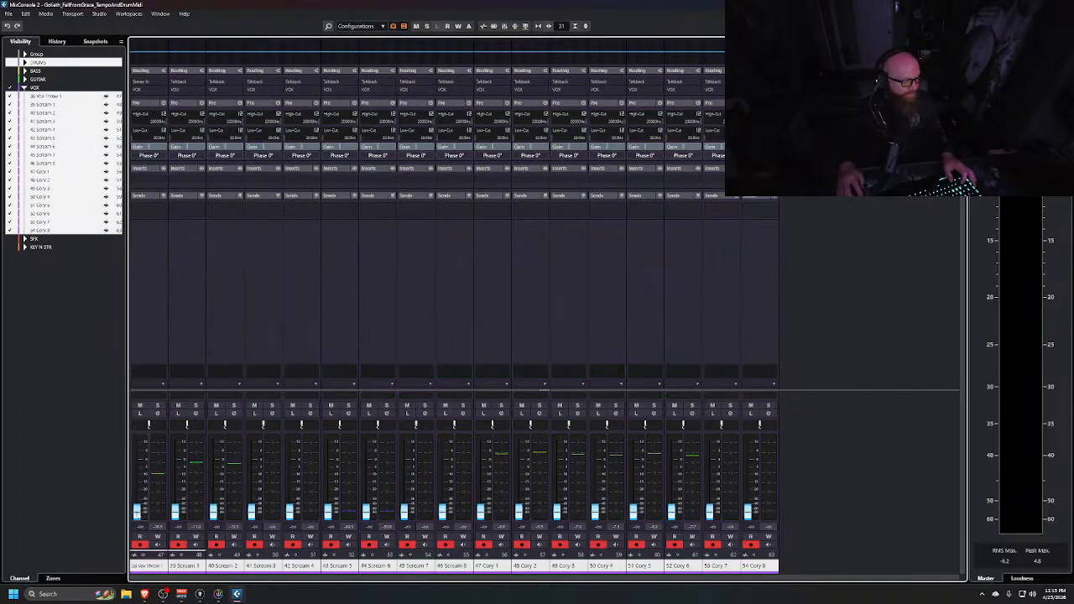
# Lower the faders of all selected VOX channels together
pyautogui.moveTo(137, 512); pyautogui.dragTo(142, 479)
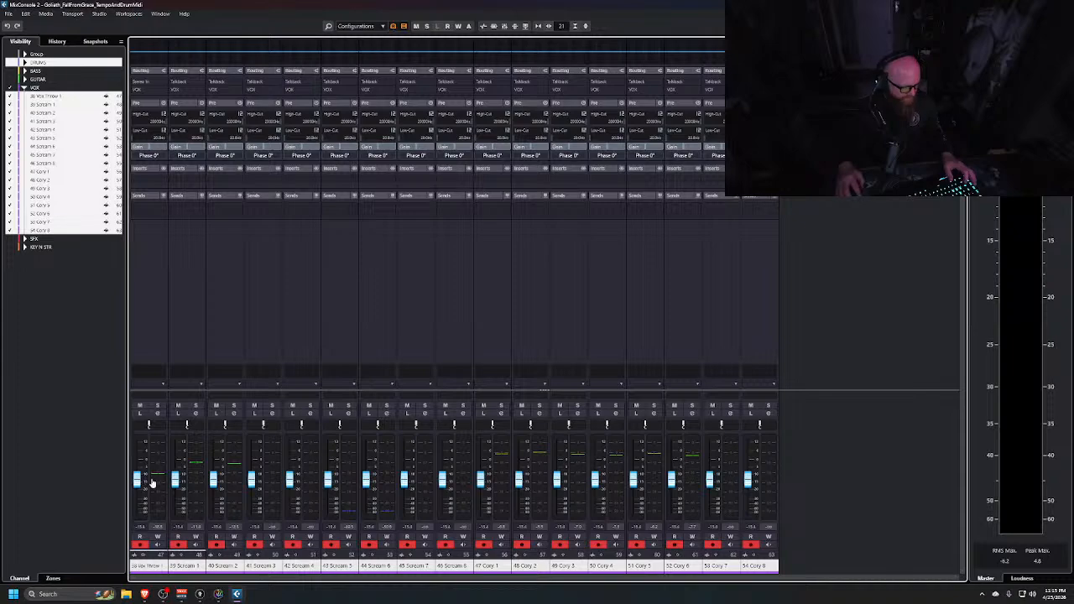
pyautogui.hotkey('alt', 'Tab')
# Solo the VOX group channel in the main MixConsole
pyautogui.hotkey('alt', 'Tab')
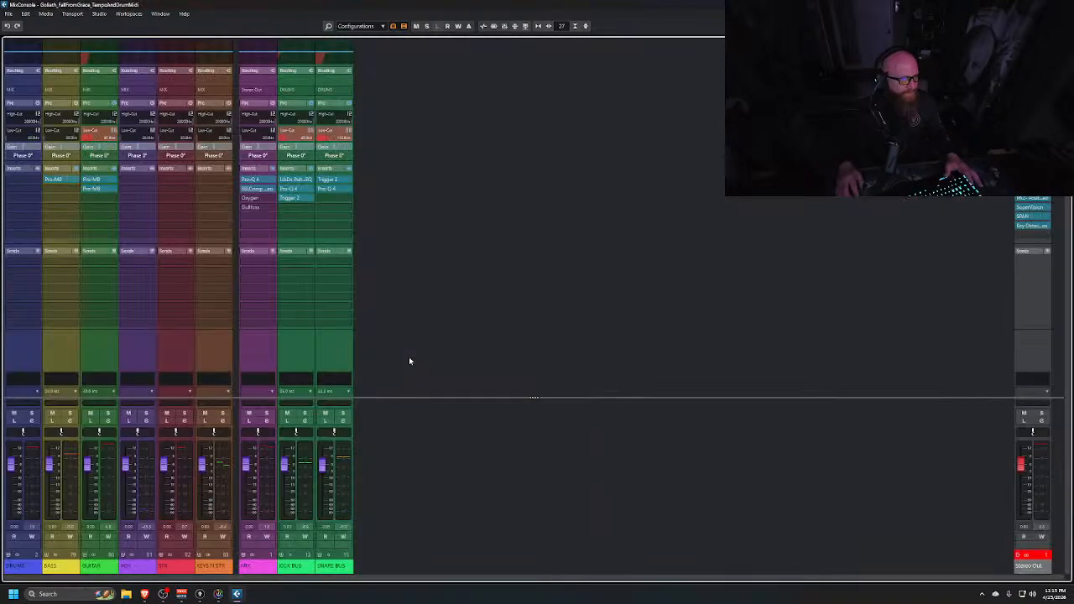
pyautogui.click(147, 411)
pyautogui.hotkey('alt', 'Tab')
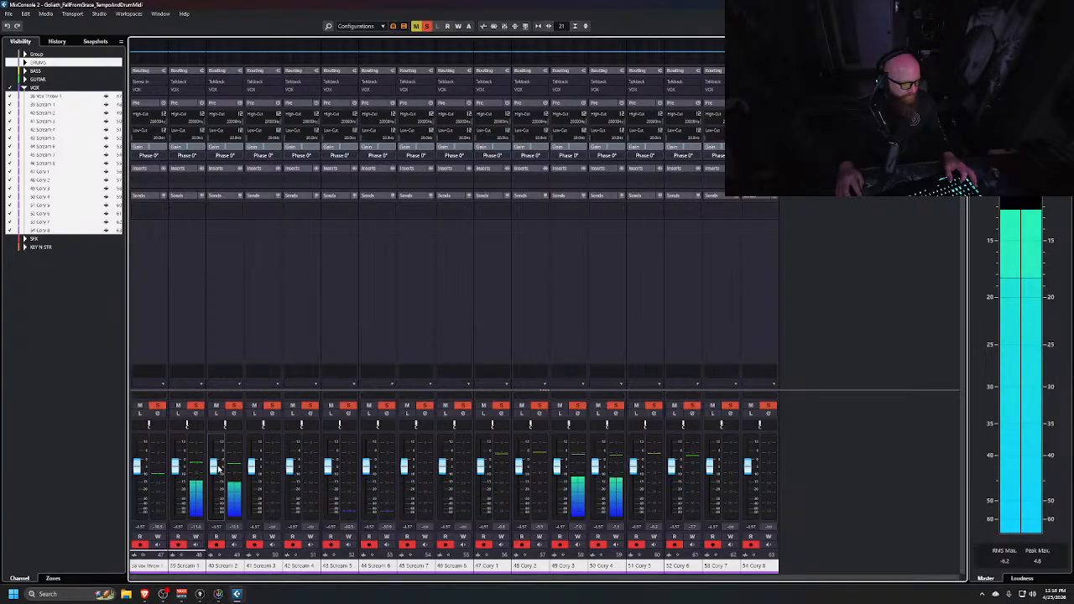
# Nudge the 40 Scream 2 fader down slightly, clear the solo and stop playback
pyautogui.moveTo(216, 470); pyautogui.dragTo(216, 474)
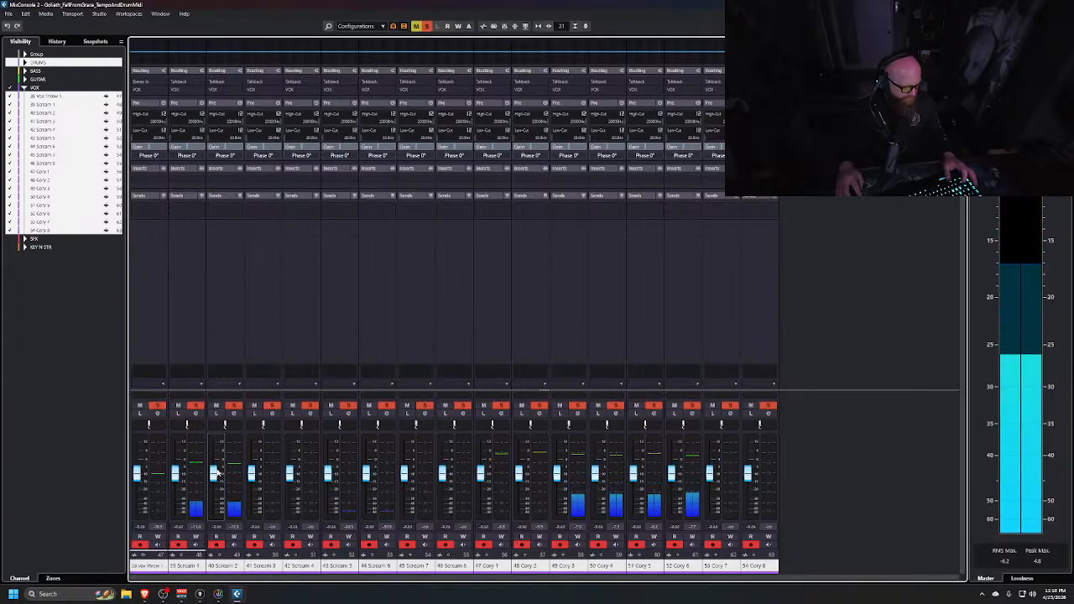
pyautogui.press('s')
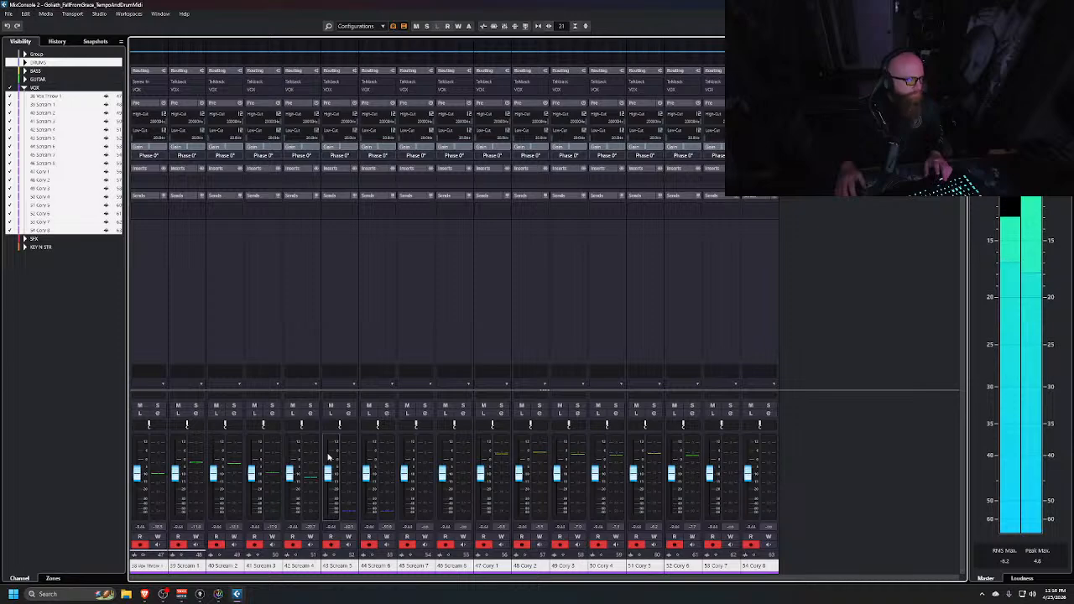
pyautogui.press('space')
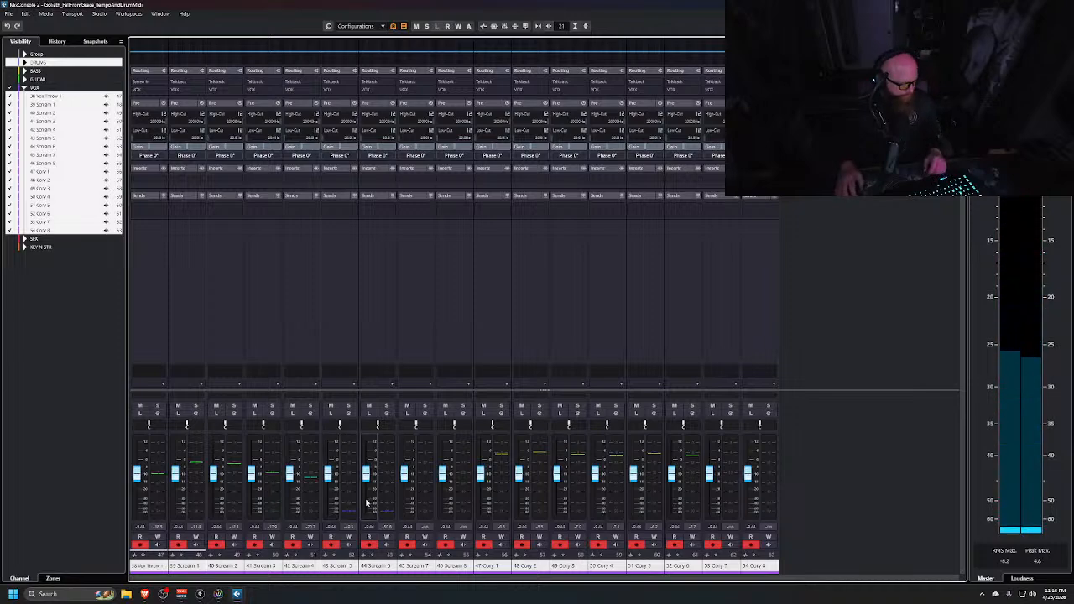
# Save the project under the new name GOLIATH
pyautogui.hotkey('ctrl', 'shift', 's')
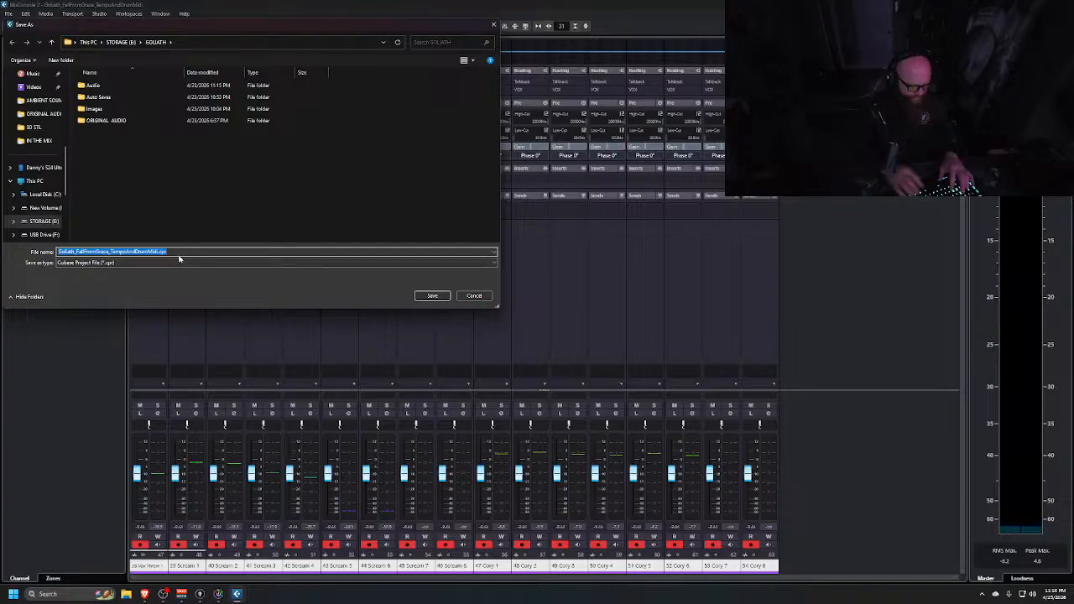
pyautogui.write('GOLIATH')
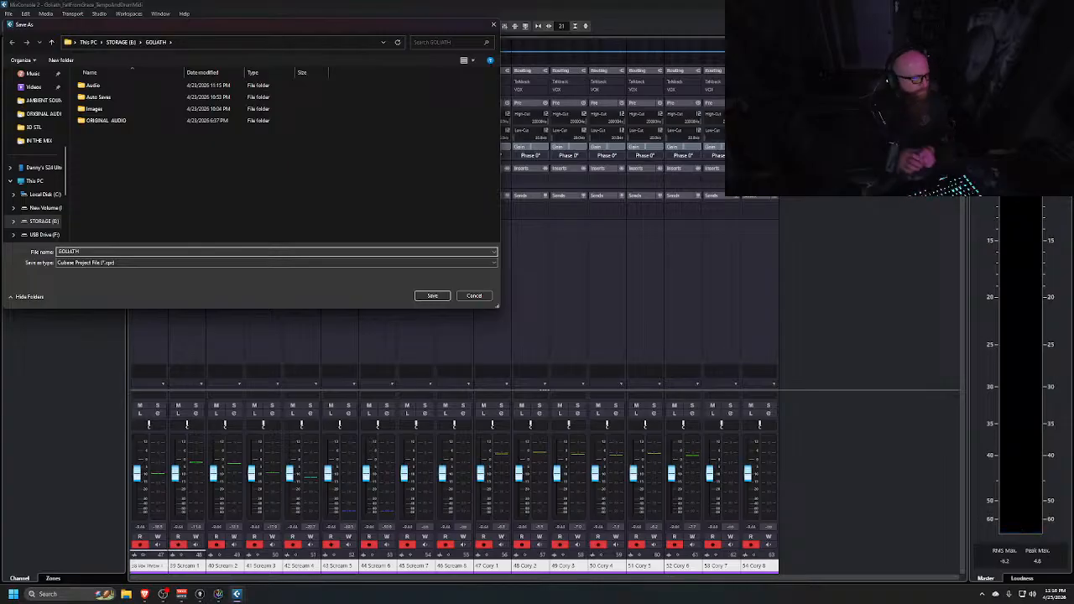
pyautogui.click(432, 295)
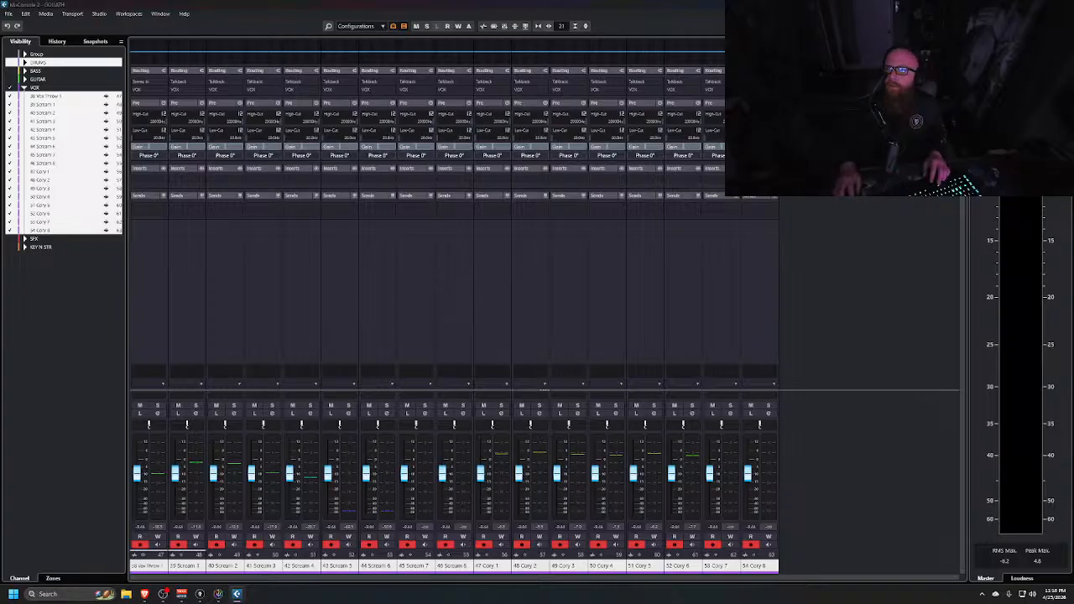
# Open the Audio Performance Monitor to check for dropouts, then close it
pyautogui.press('F12')
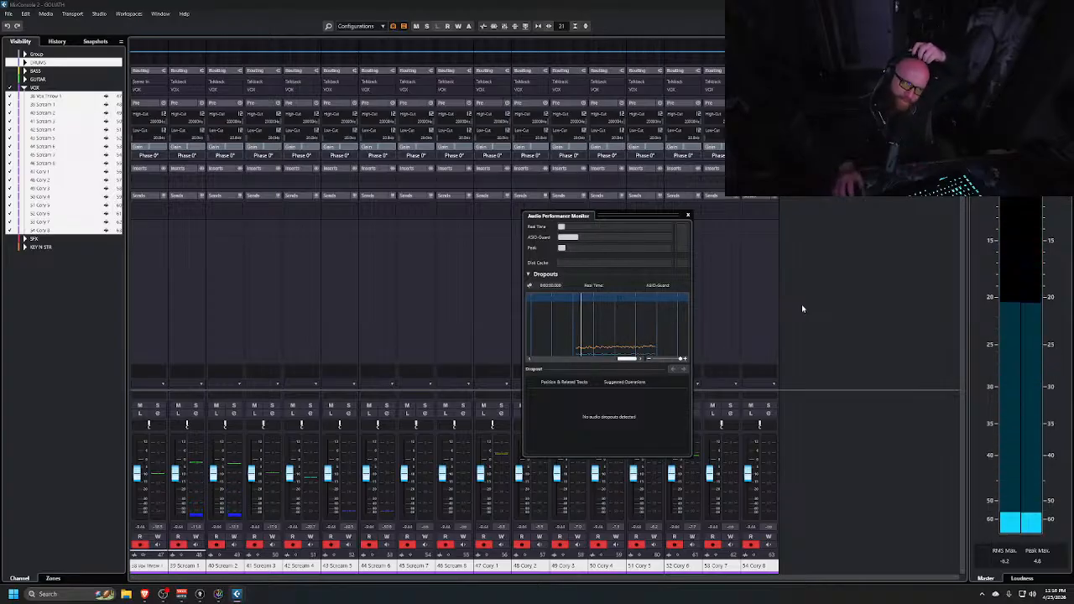
pyautogui.click(687, 215)
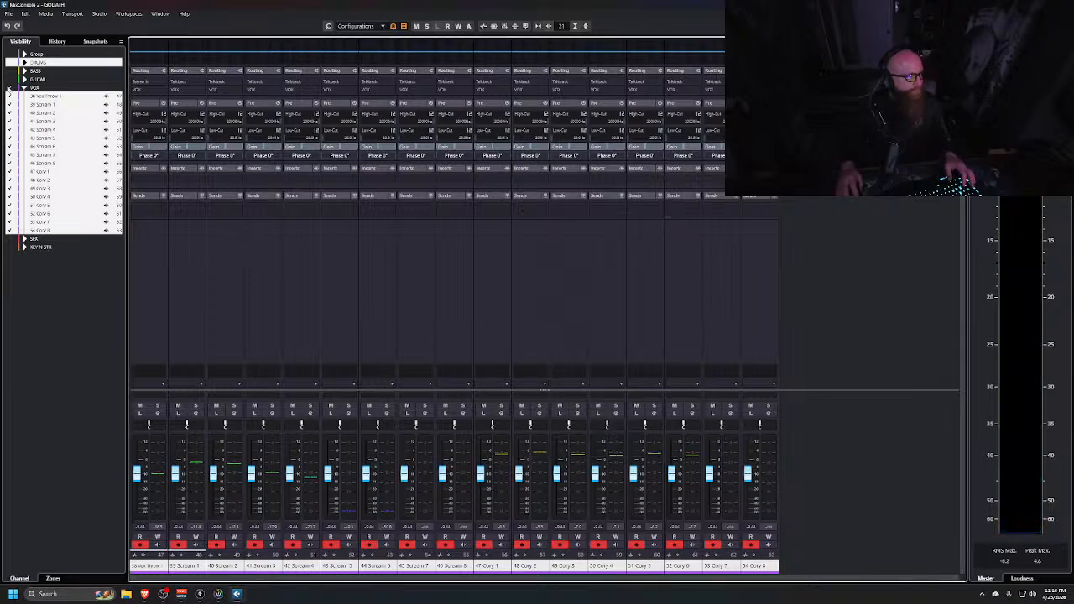
# Deselect the VOX channels and collapse the VOX folder in the project window
pyautogui.click(220, 289)
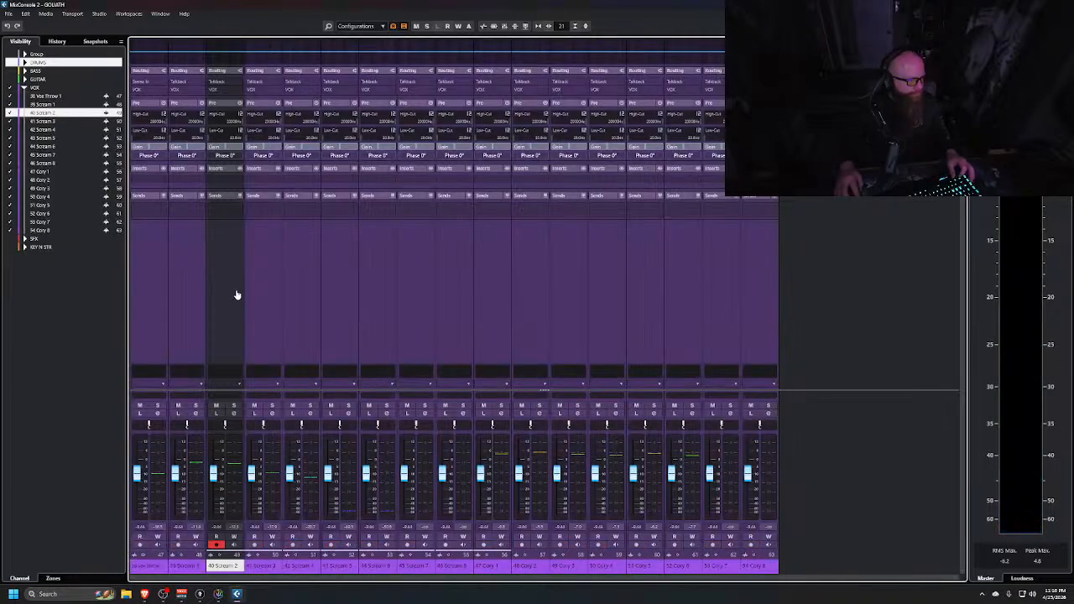
pyautogui.keyDown('ctrl'); pyautogui.click(237, 295); pyautogui.keyUp('ctrl')
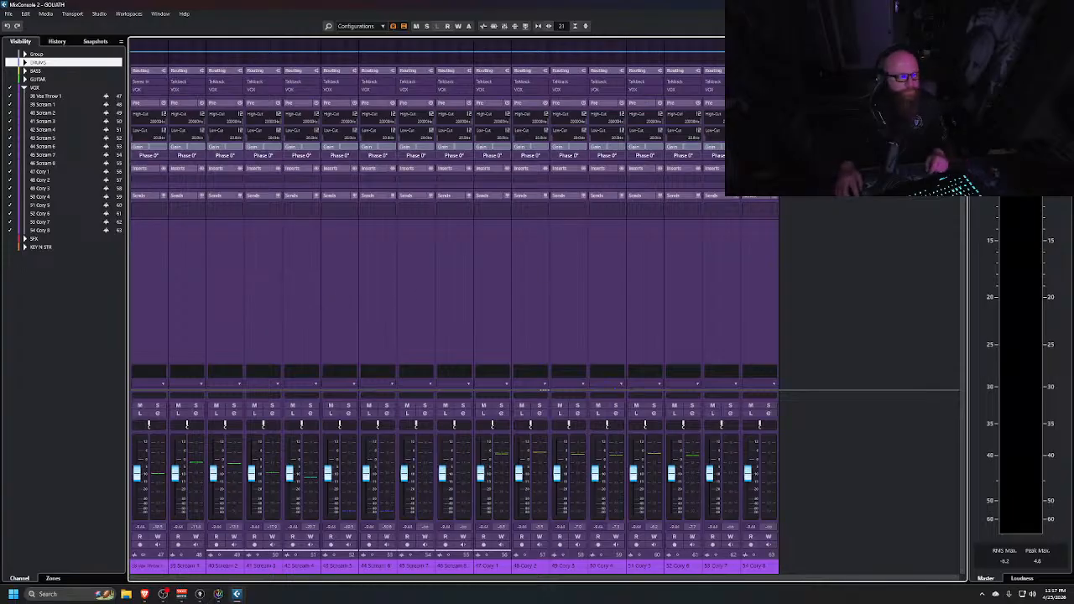
pyautogui.hotkey('alt', 'Tab')
pyautogui.hotkey('alt', 'Tab')
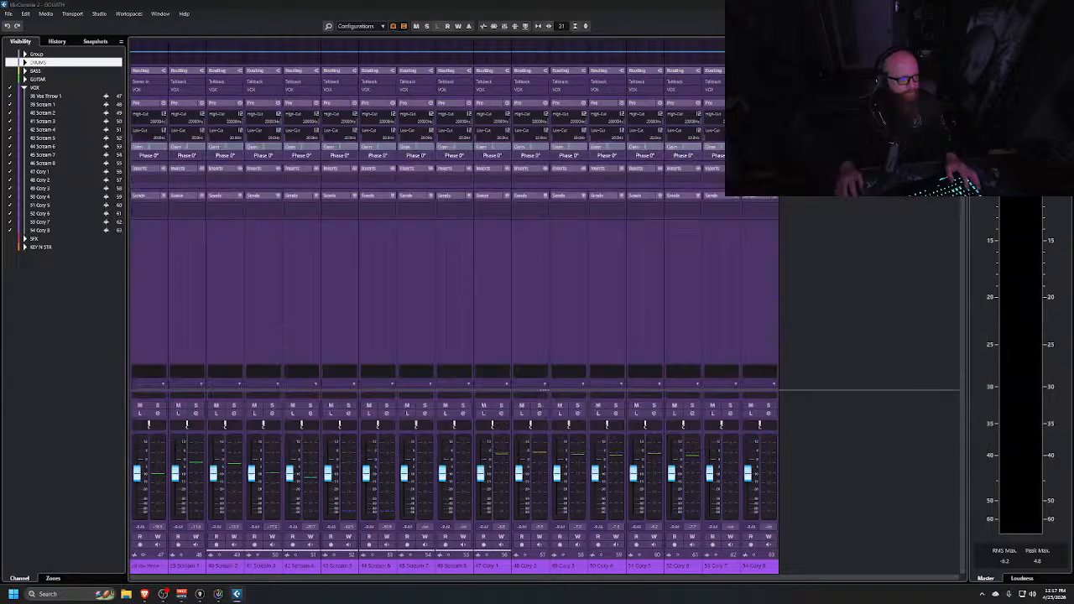
pyautogui.click(44, 174)
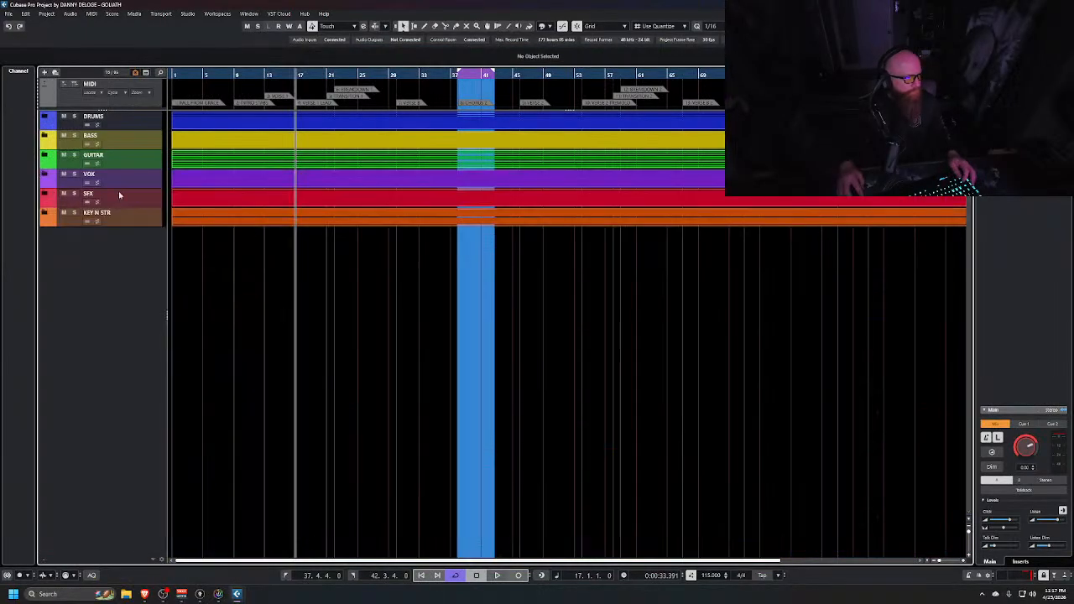